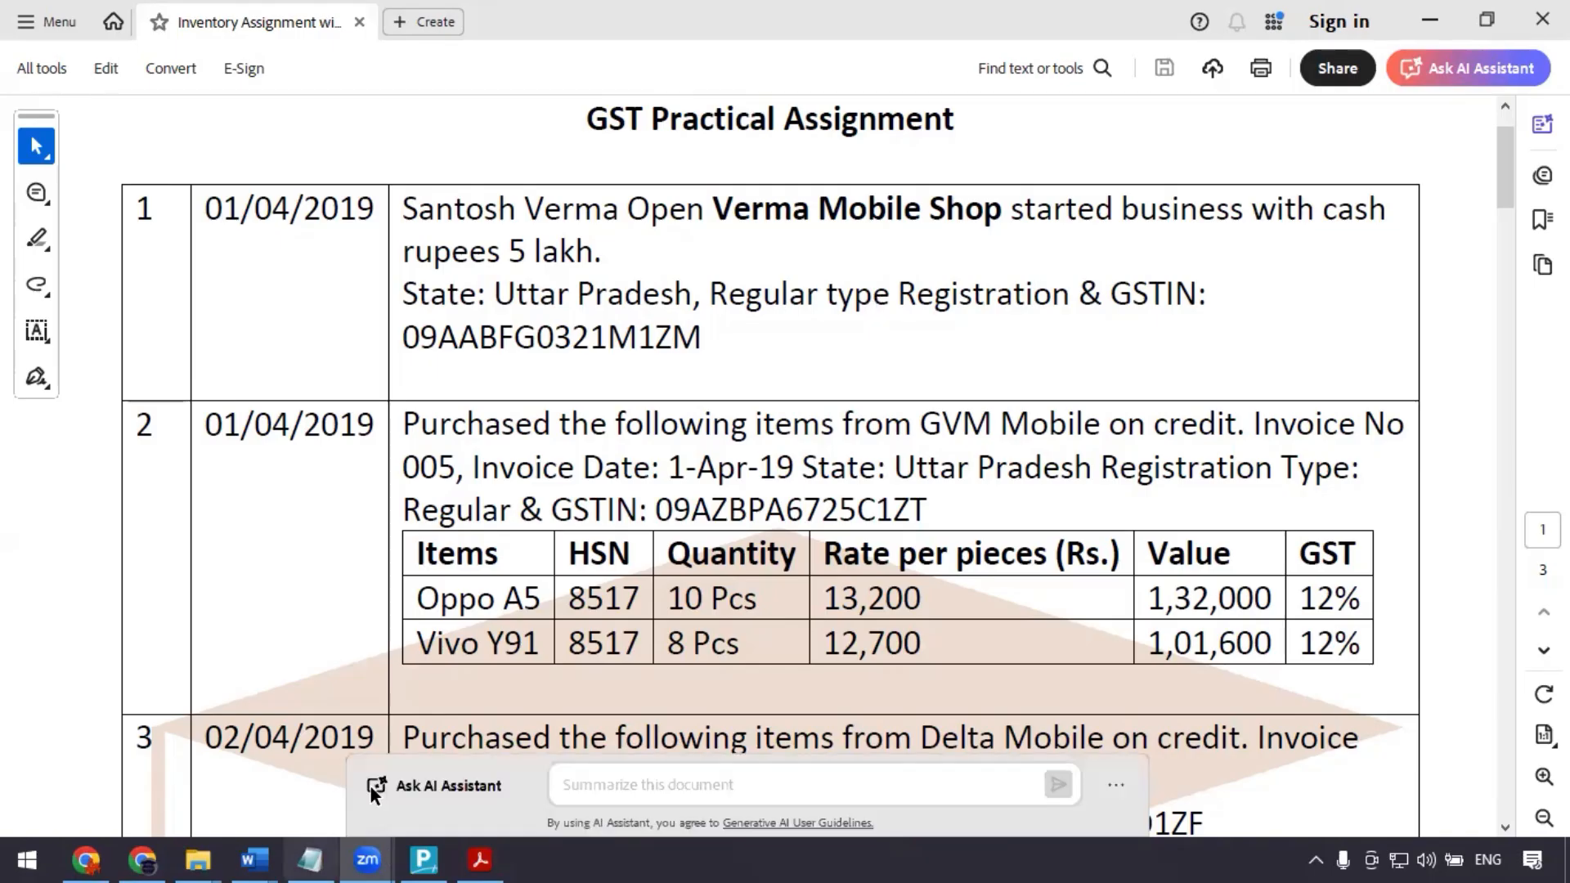
# - Switch to TallyPrime and check the product release and license information in its About details
pyautogui.click(423, 860)
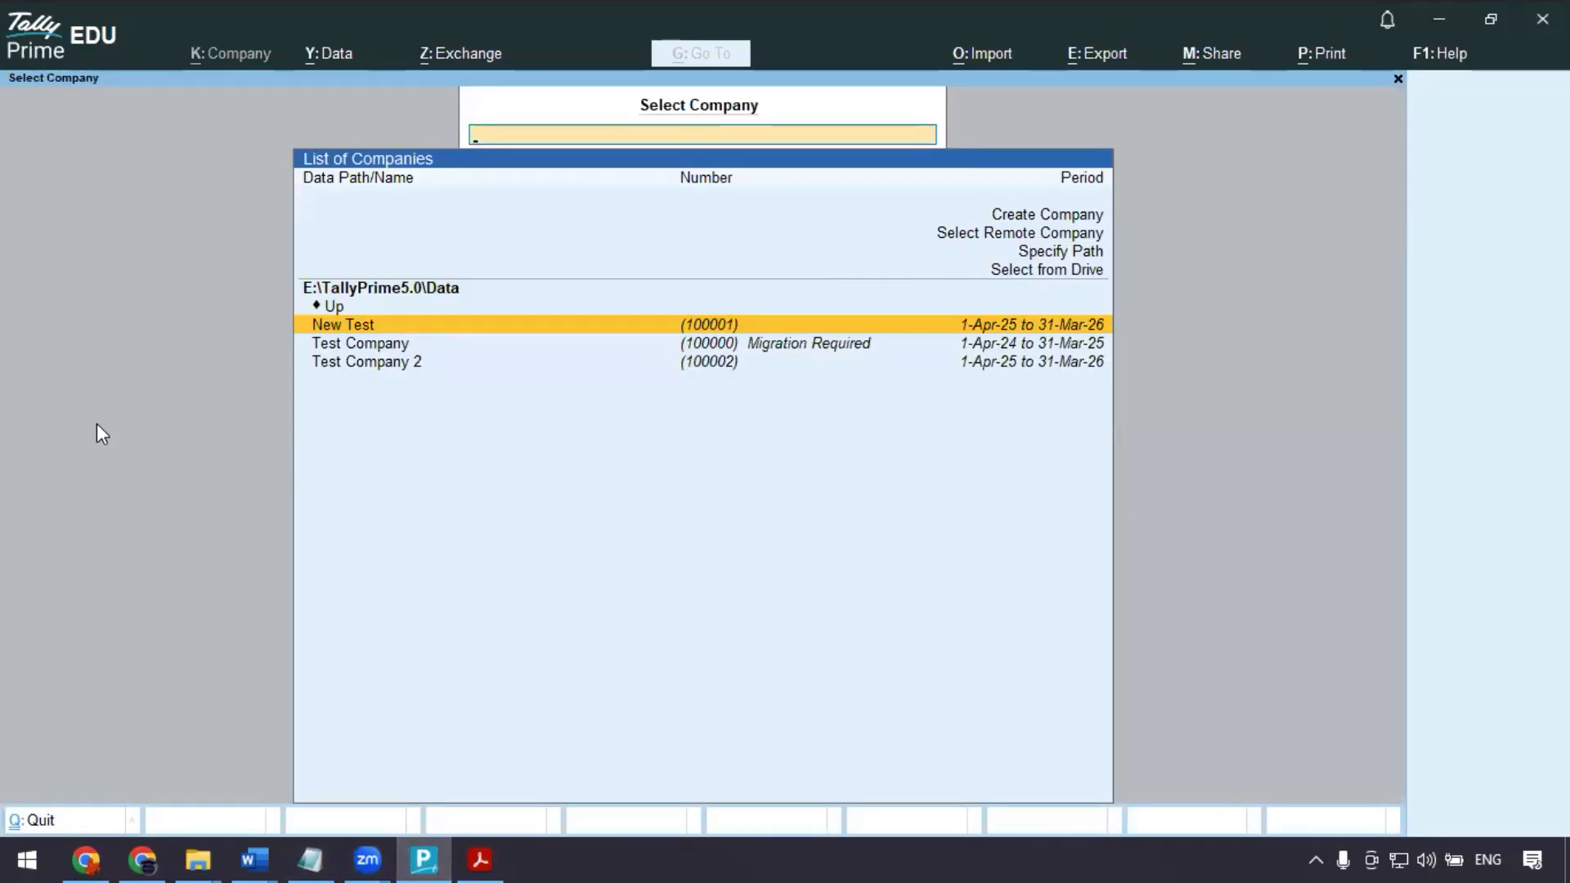
pyautogui.click(1428, 58)
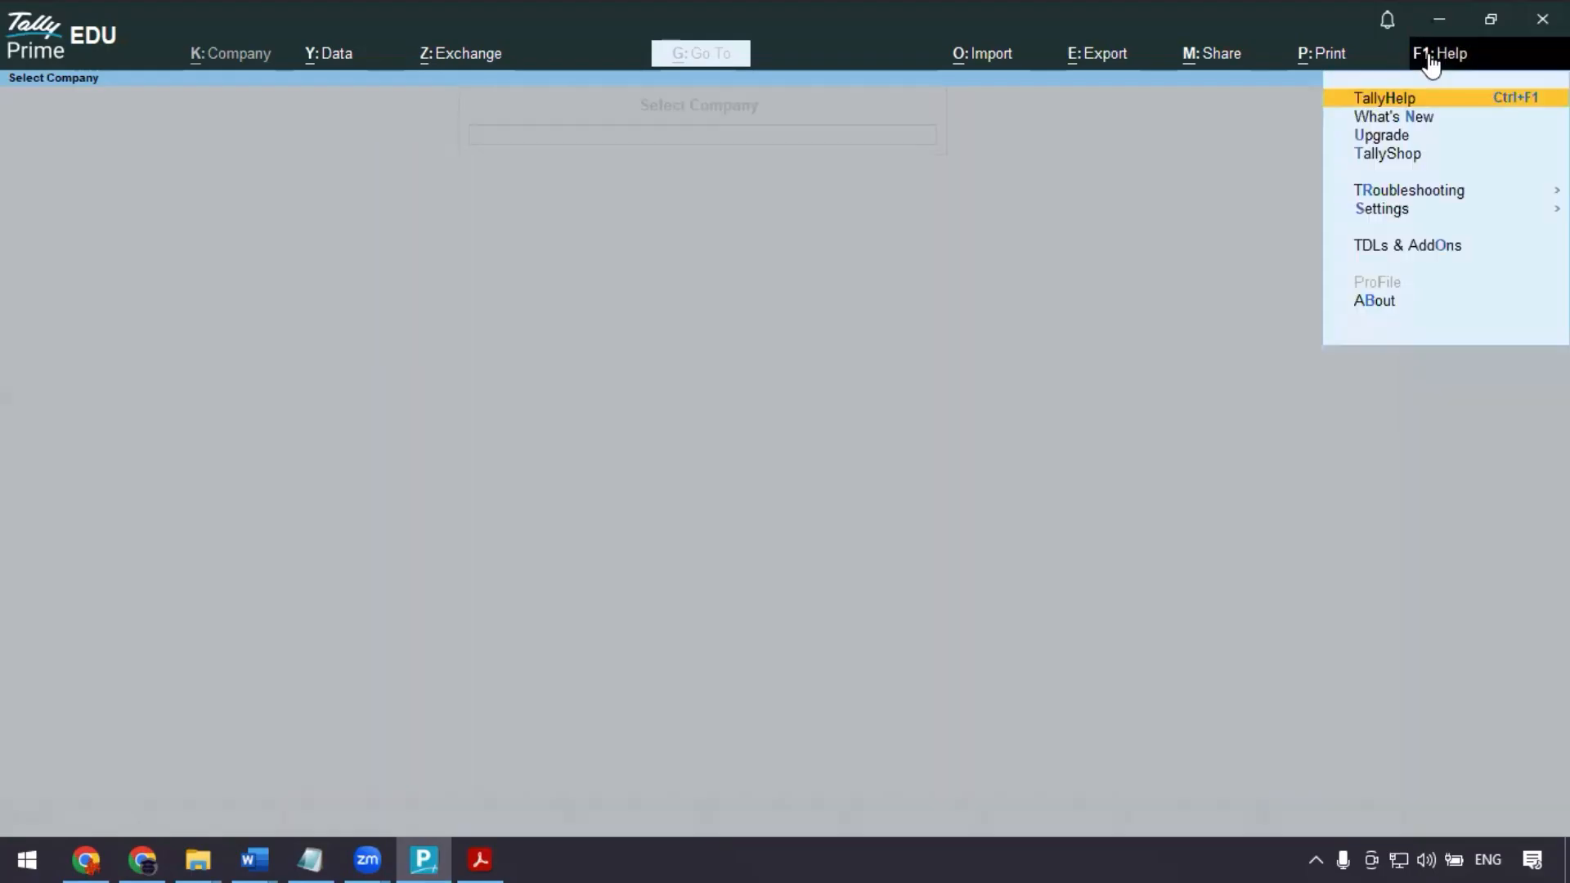
pyautogui.click(1375, 304)
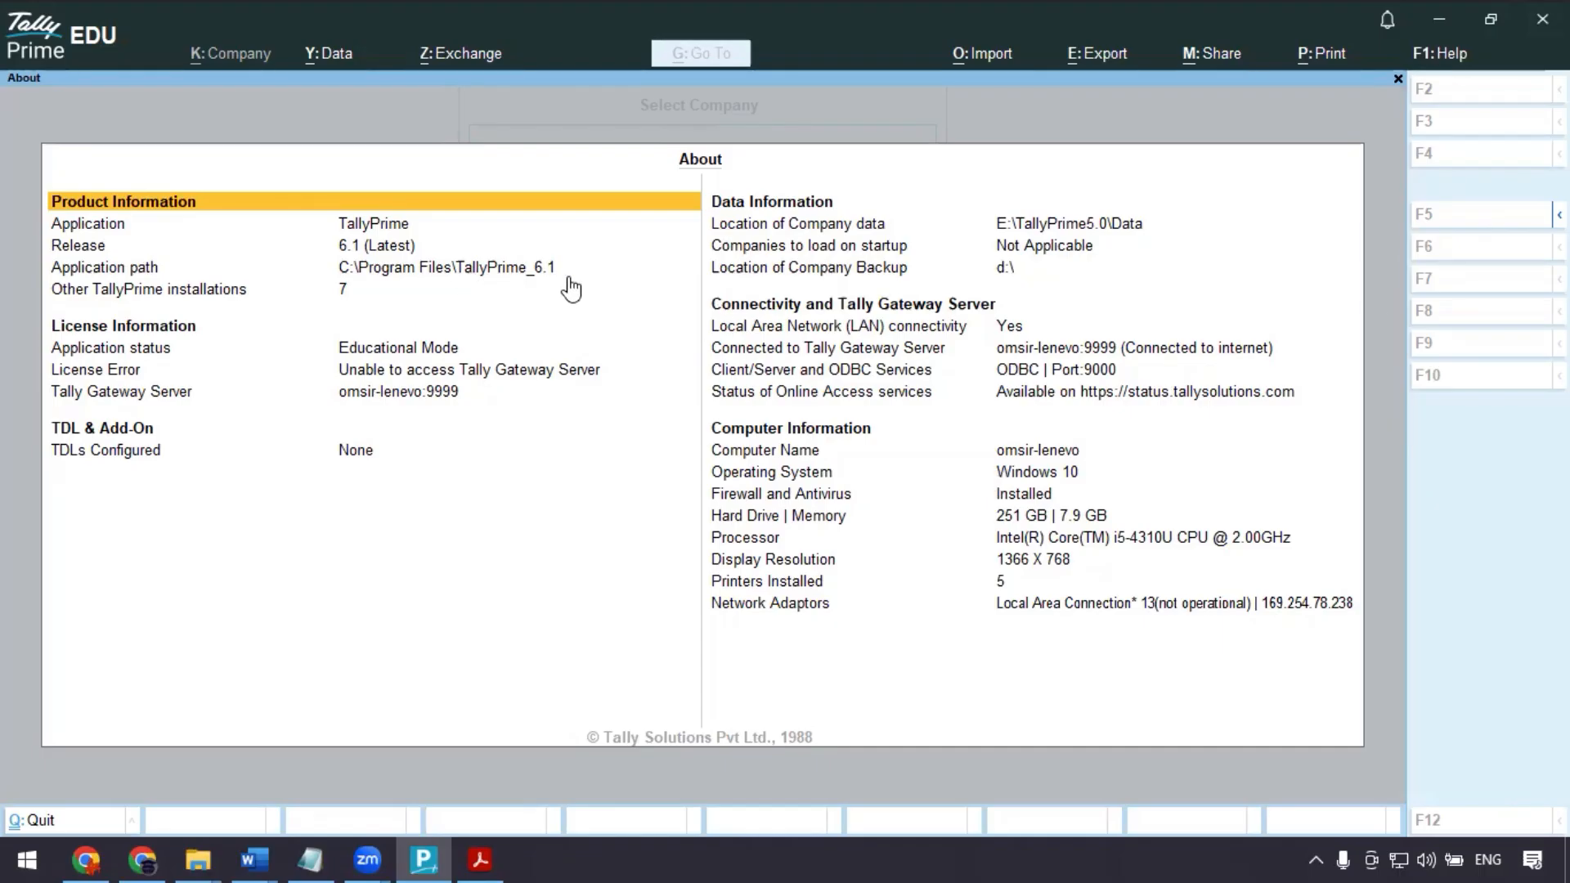
pyautogui.press('Escape')
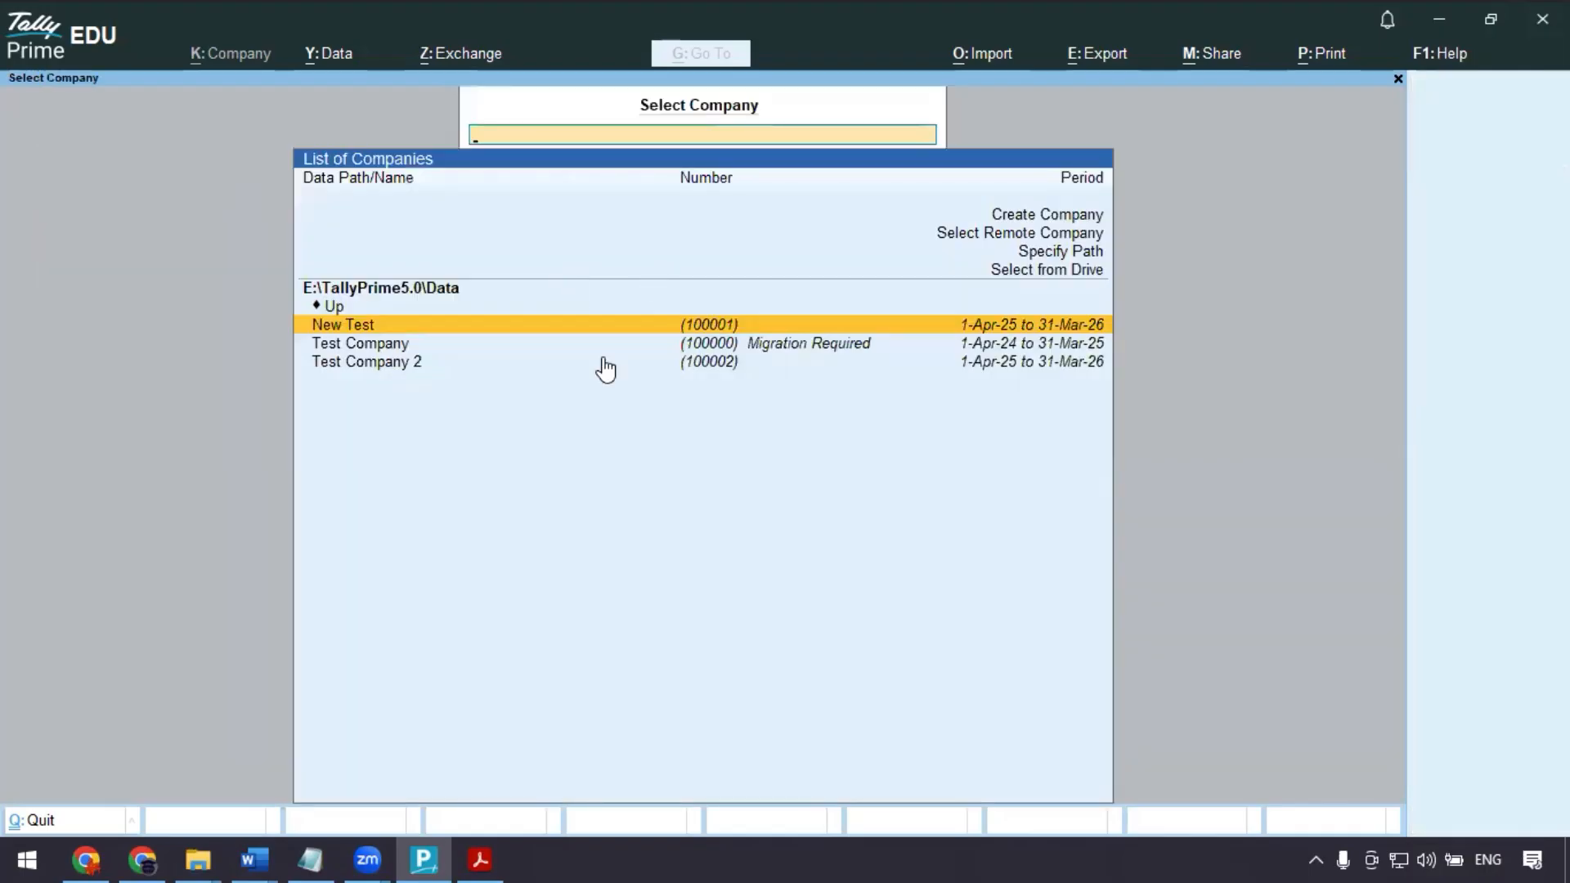
# - Start a new company, copying the name Verma Mobile Shop from the assignment PDF and using it as the mailing name too
pyautogui.click(1035, 217)
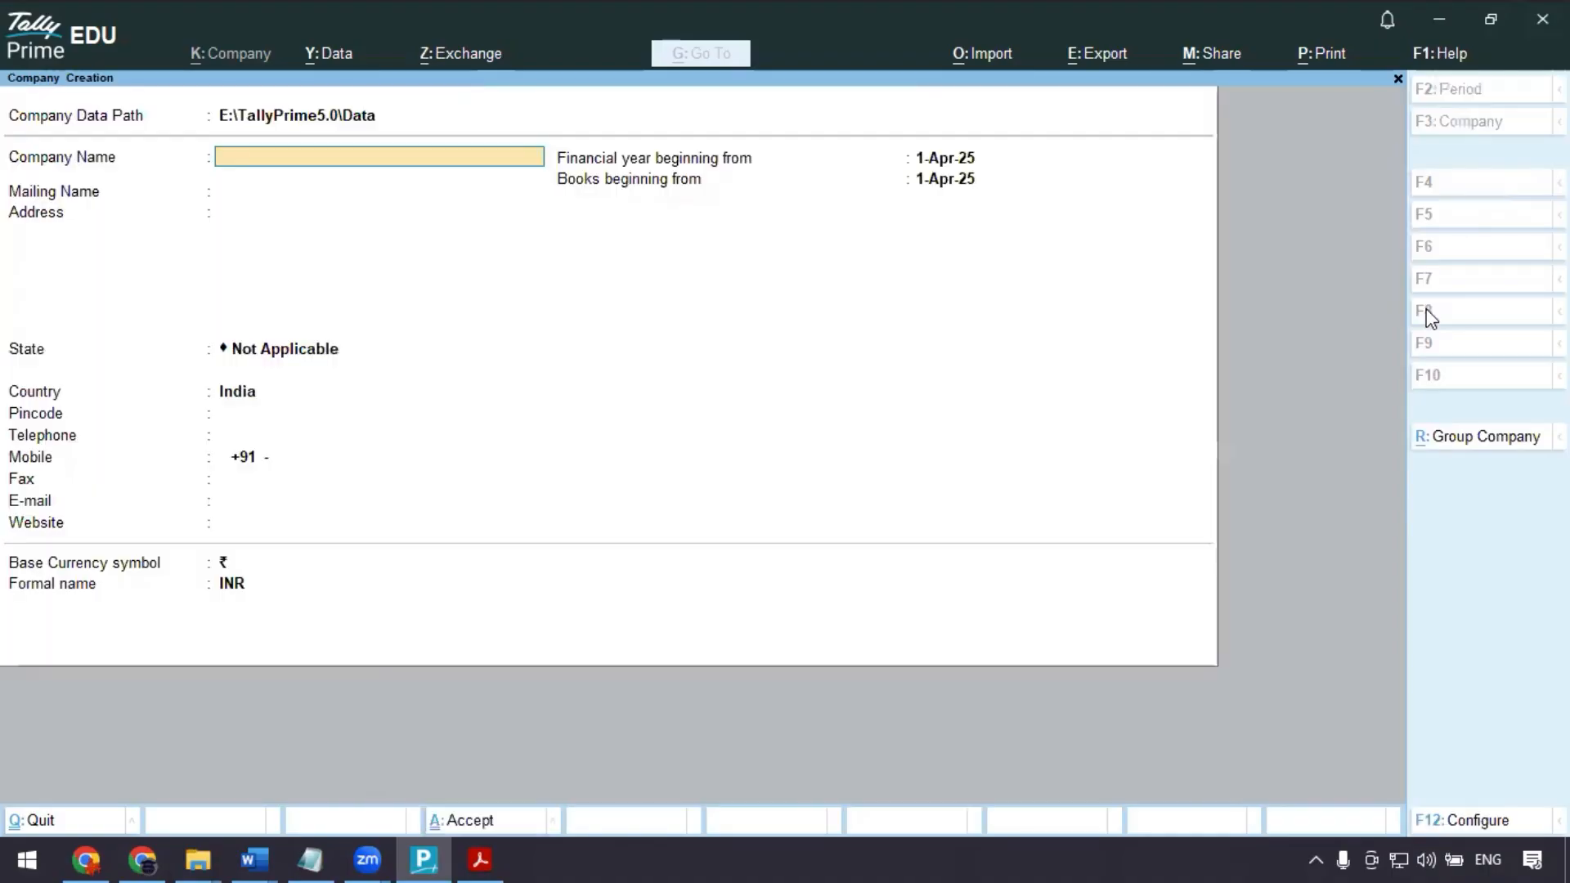
pyautogui.hotkey('alt', 'Tab')
pyautogui.hotkey('alt', 'Tab')
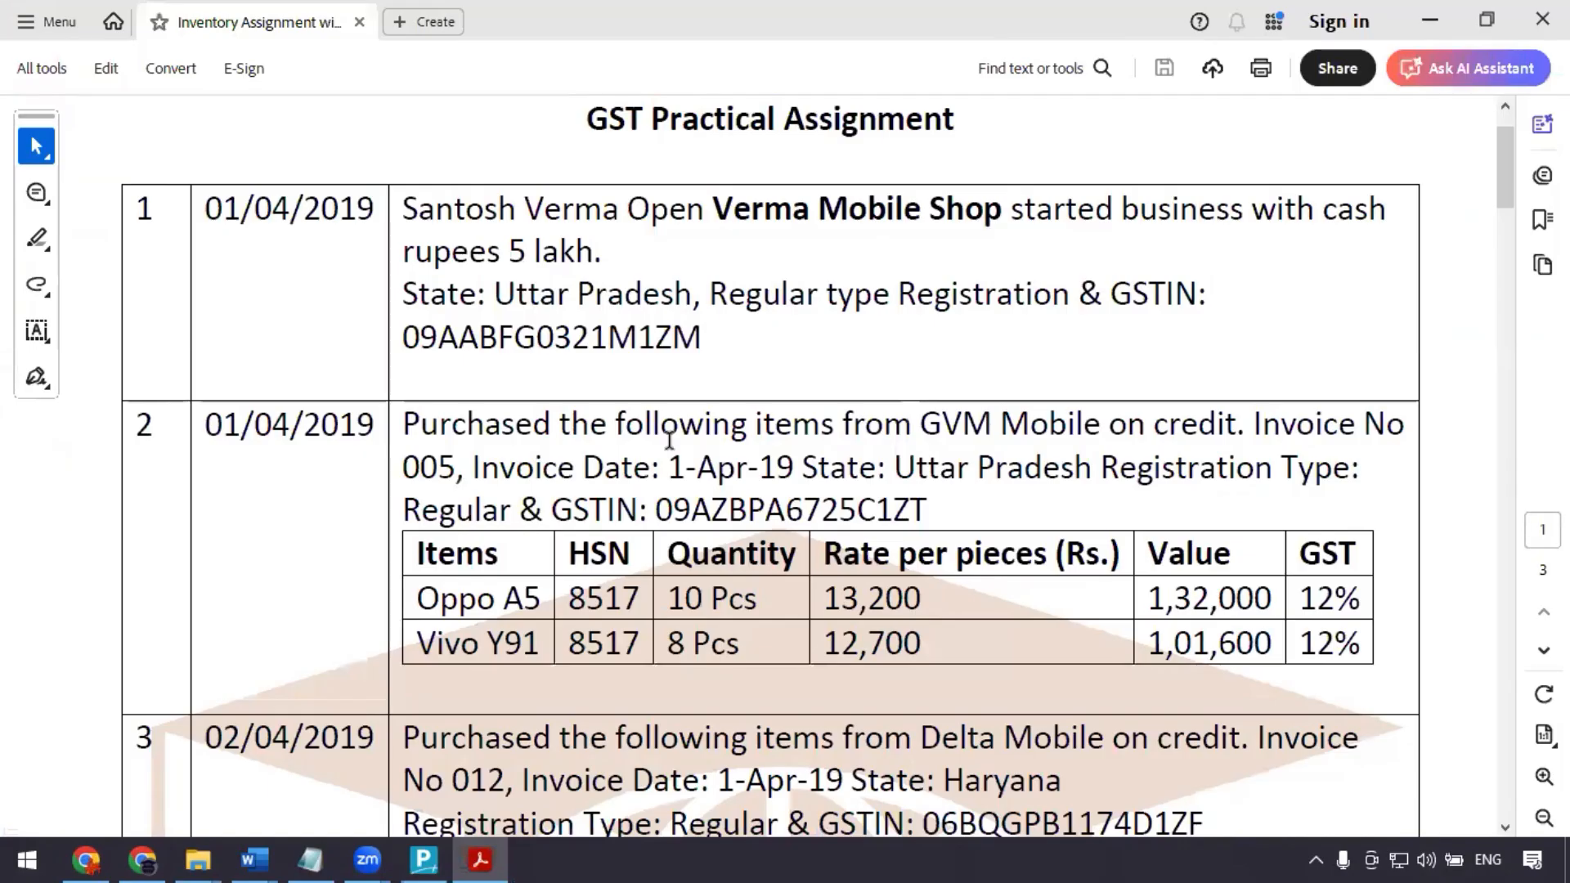
pyautogui.moveTo(714, 209); pyautogui.dragTo(1002, 215)
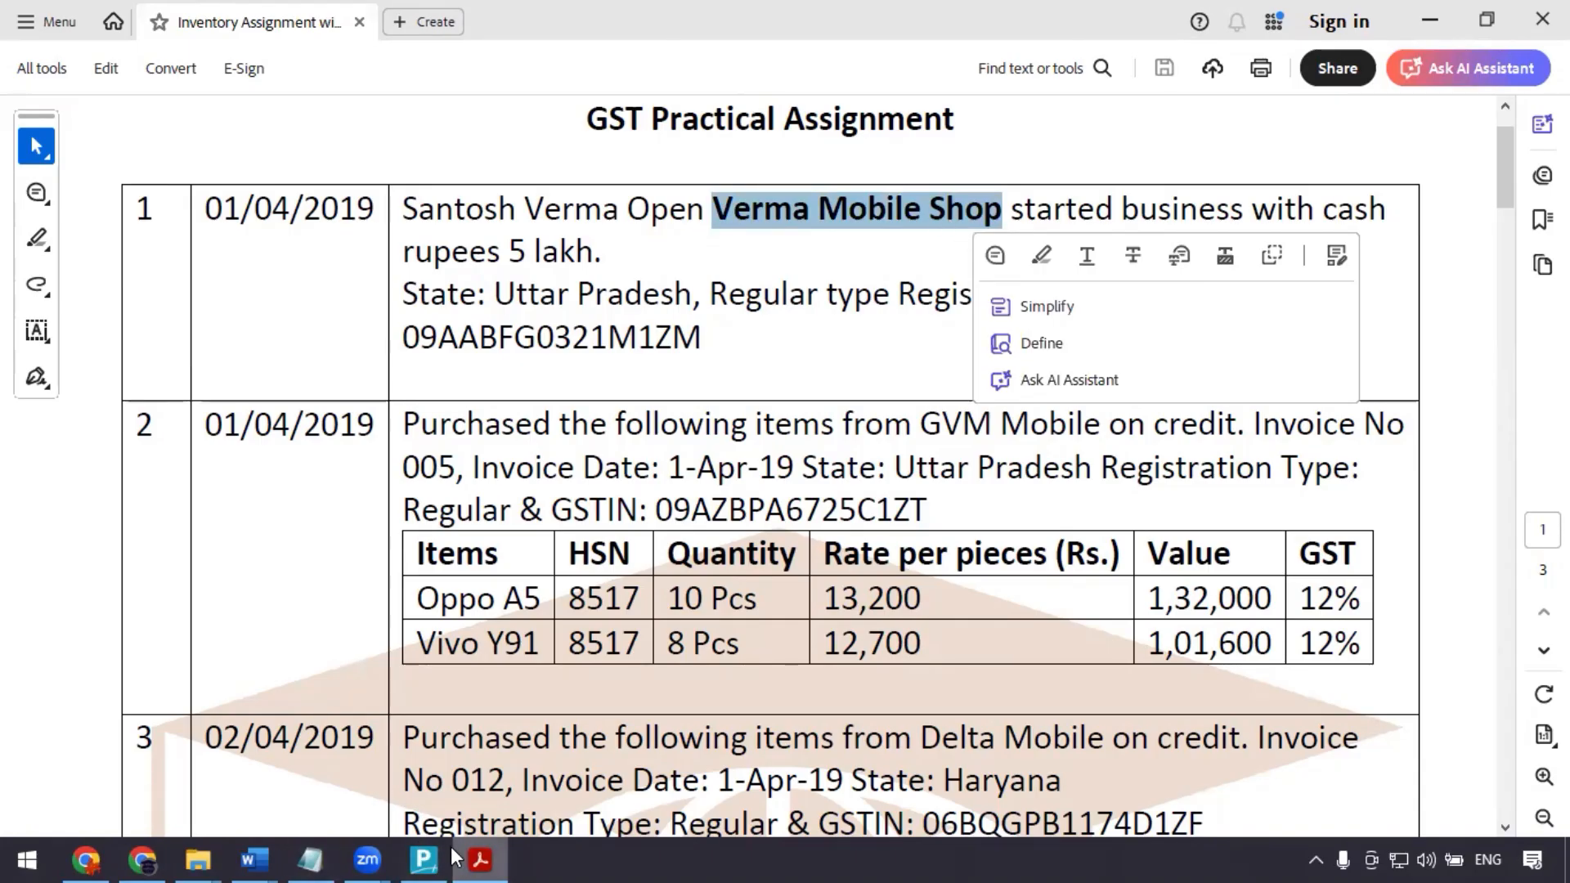
pyautogui.click(424, 857)
pyautogui.hotkey('ctrl', 'alt', 'v')
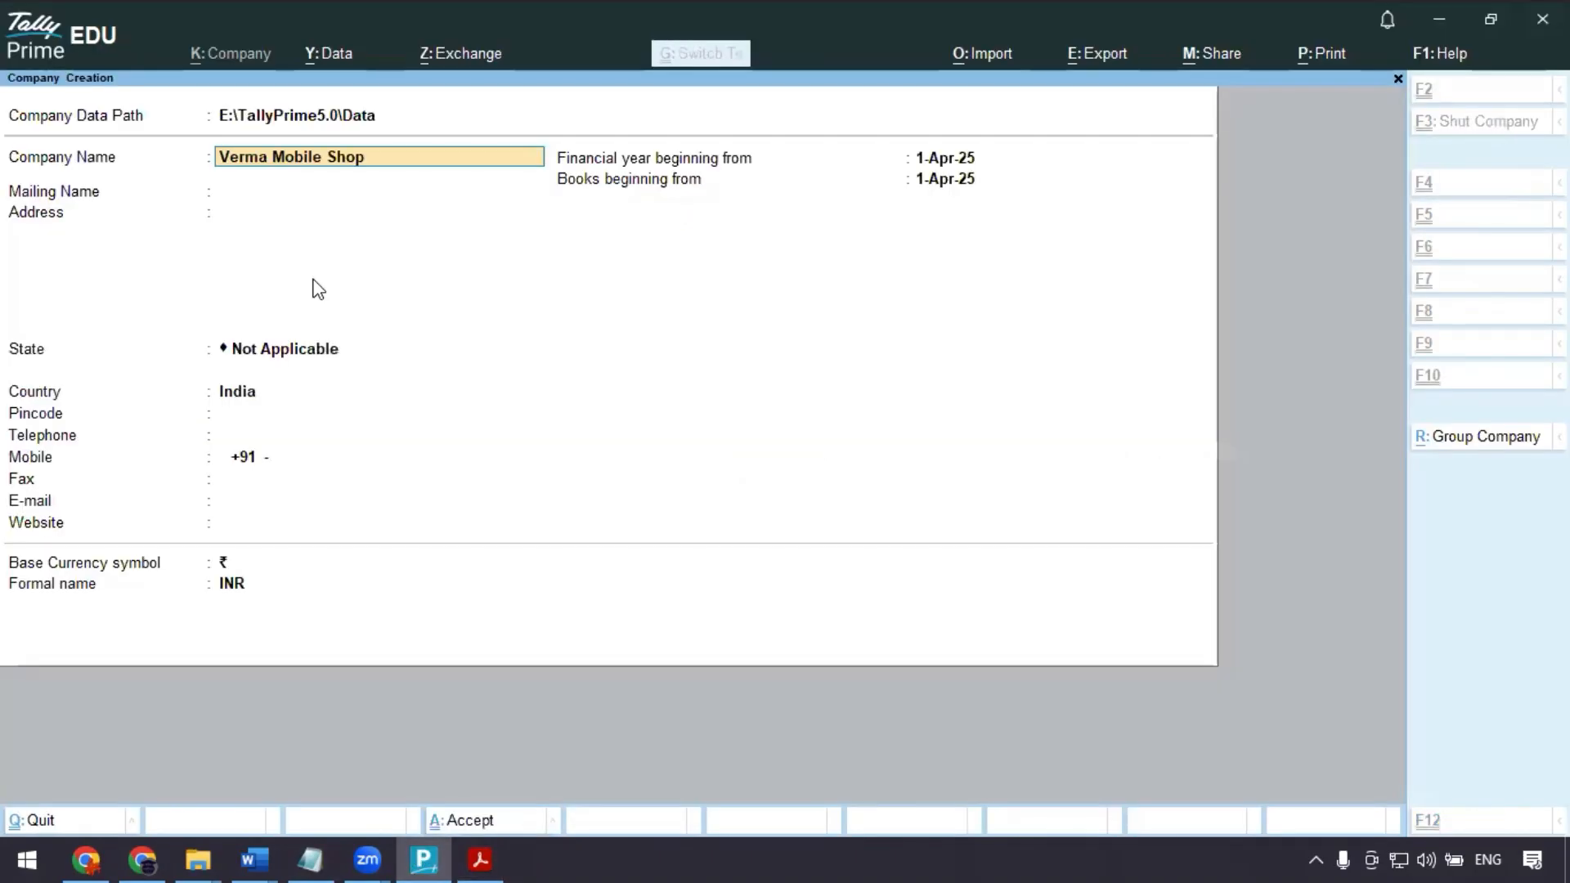
pyautogui.press('Return')
pyautogui.press('Return')
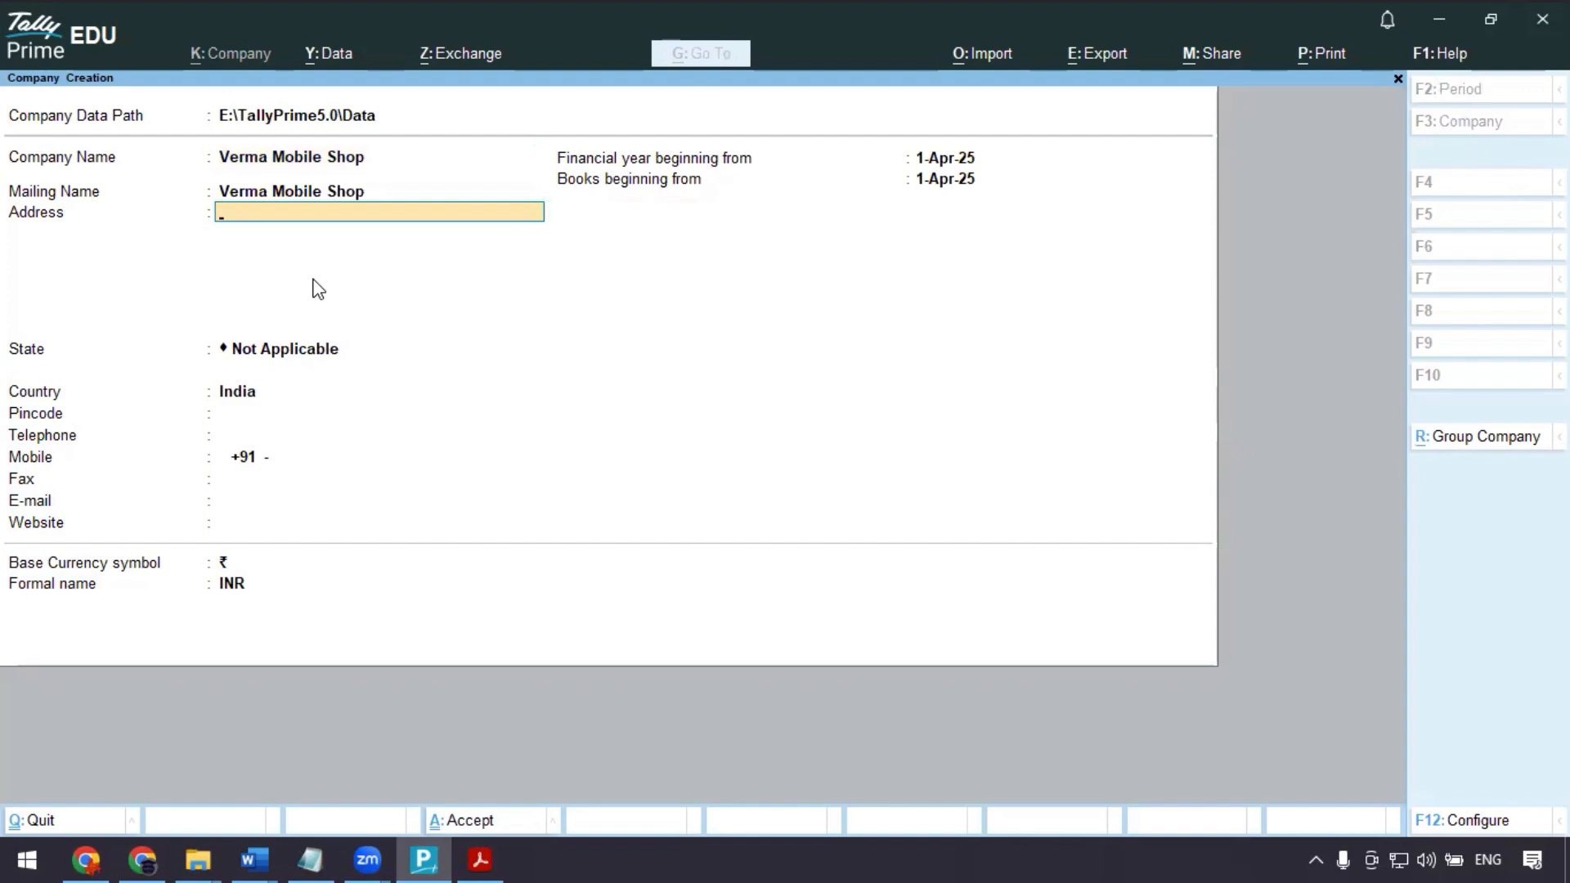
# - Set the company's state to Uttar Pradesh, leaving the address, pincode, phone, fax, e-mail and website blank
pyautogui.press('Return')
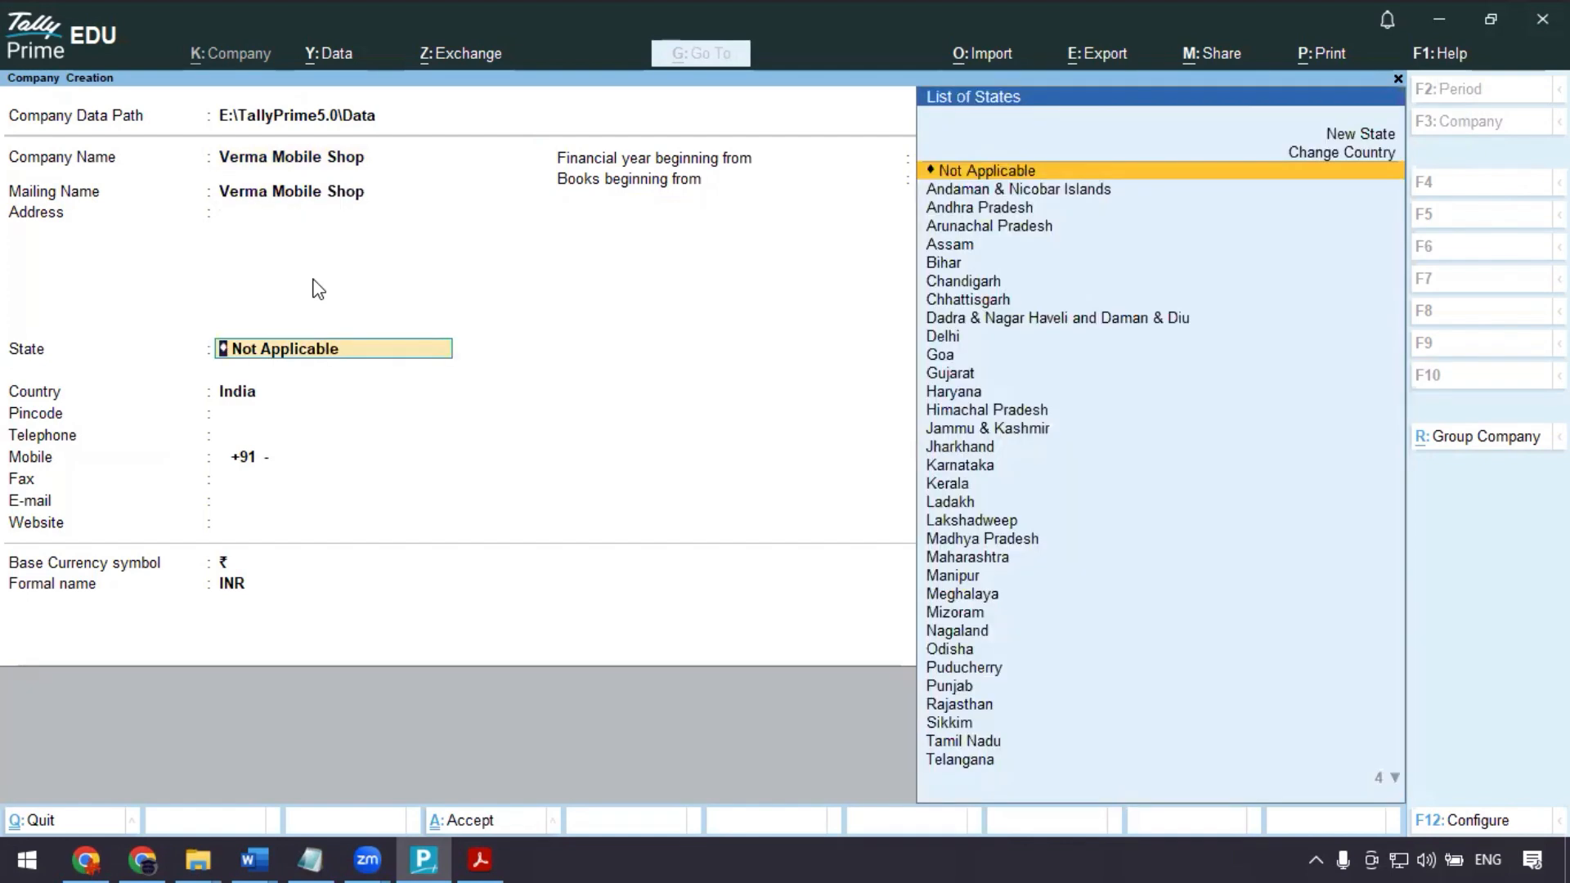
pyautogui.write('U')
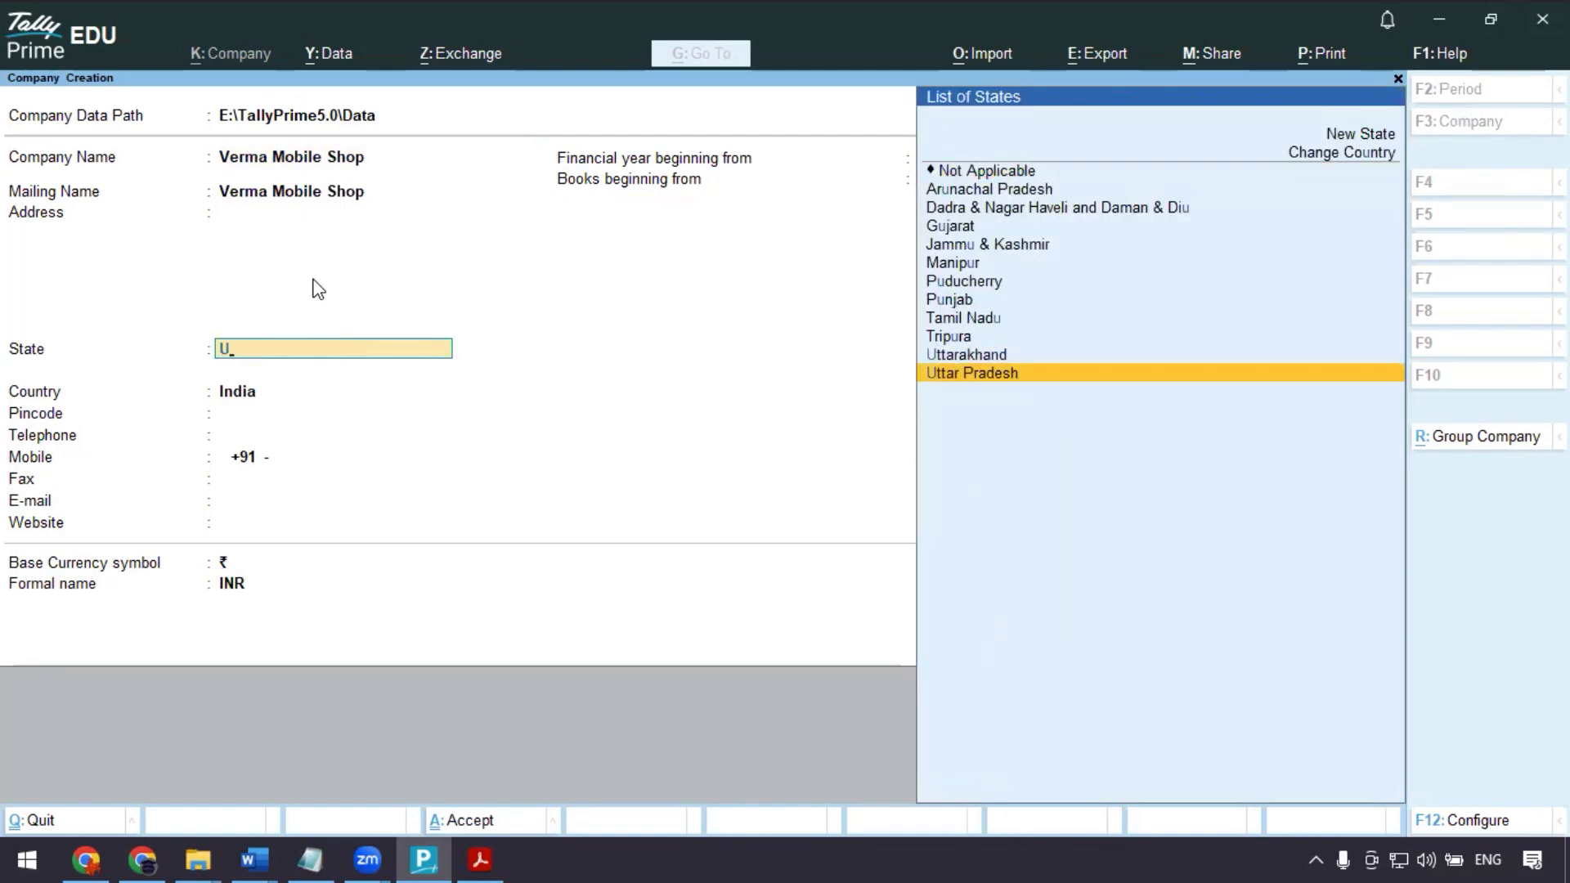
pyautogui.press('Return')
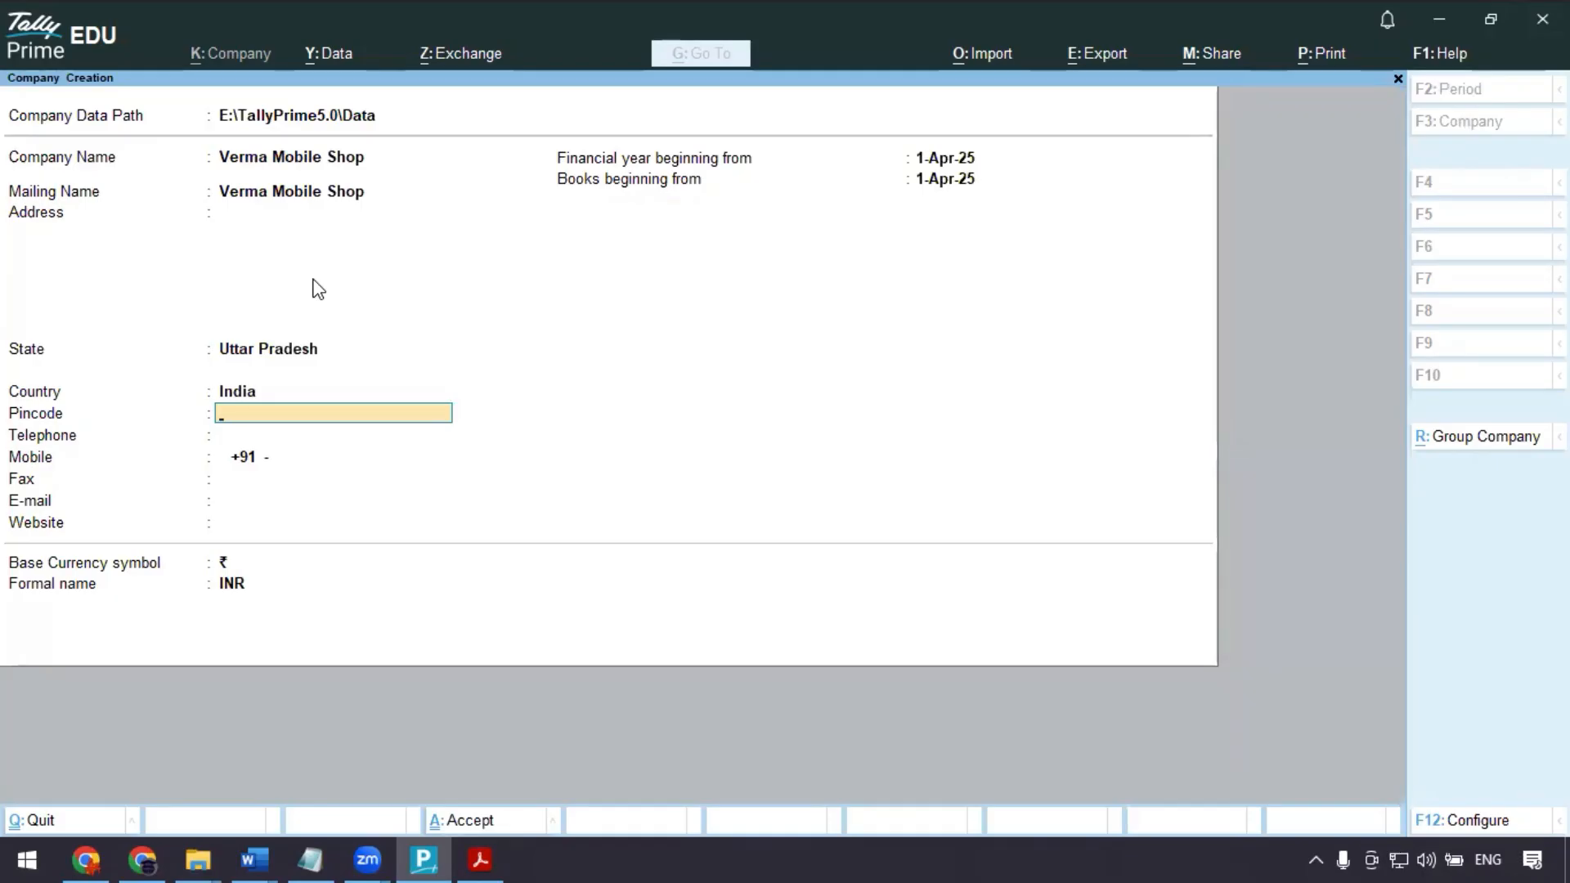
pyautogui.press('Return')
pyautogui.press('Return')
pyautogui.press('Return')
pyautogui.press('Return')
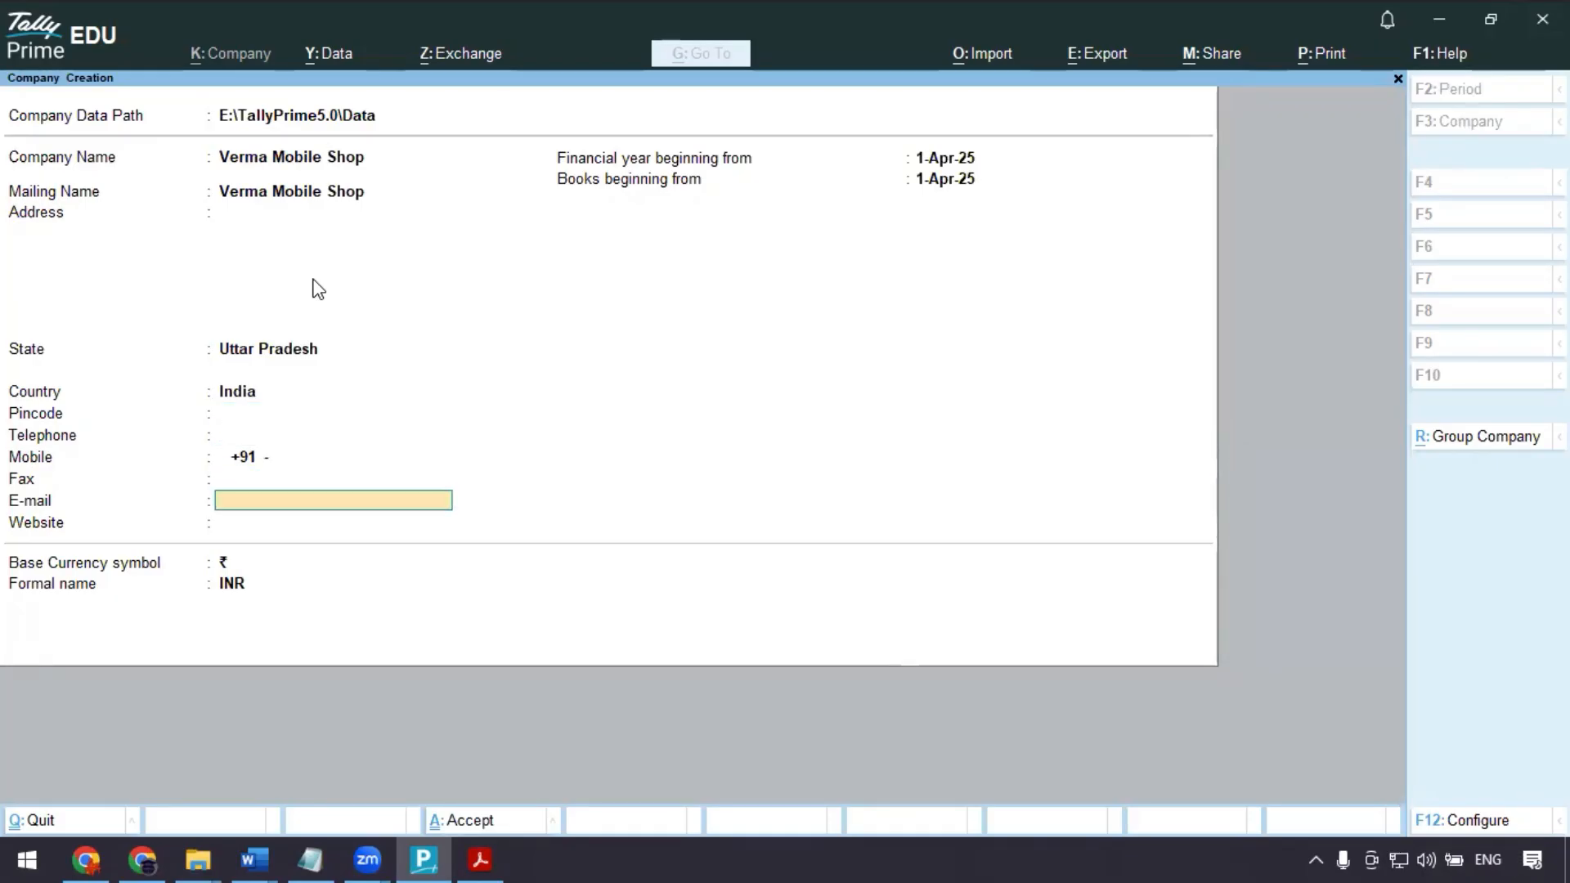
pyautogui.press('Return')
pyautogui.press('Return')
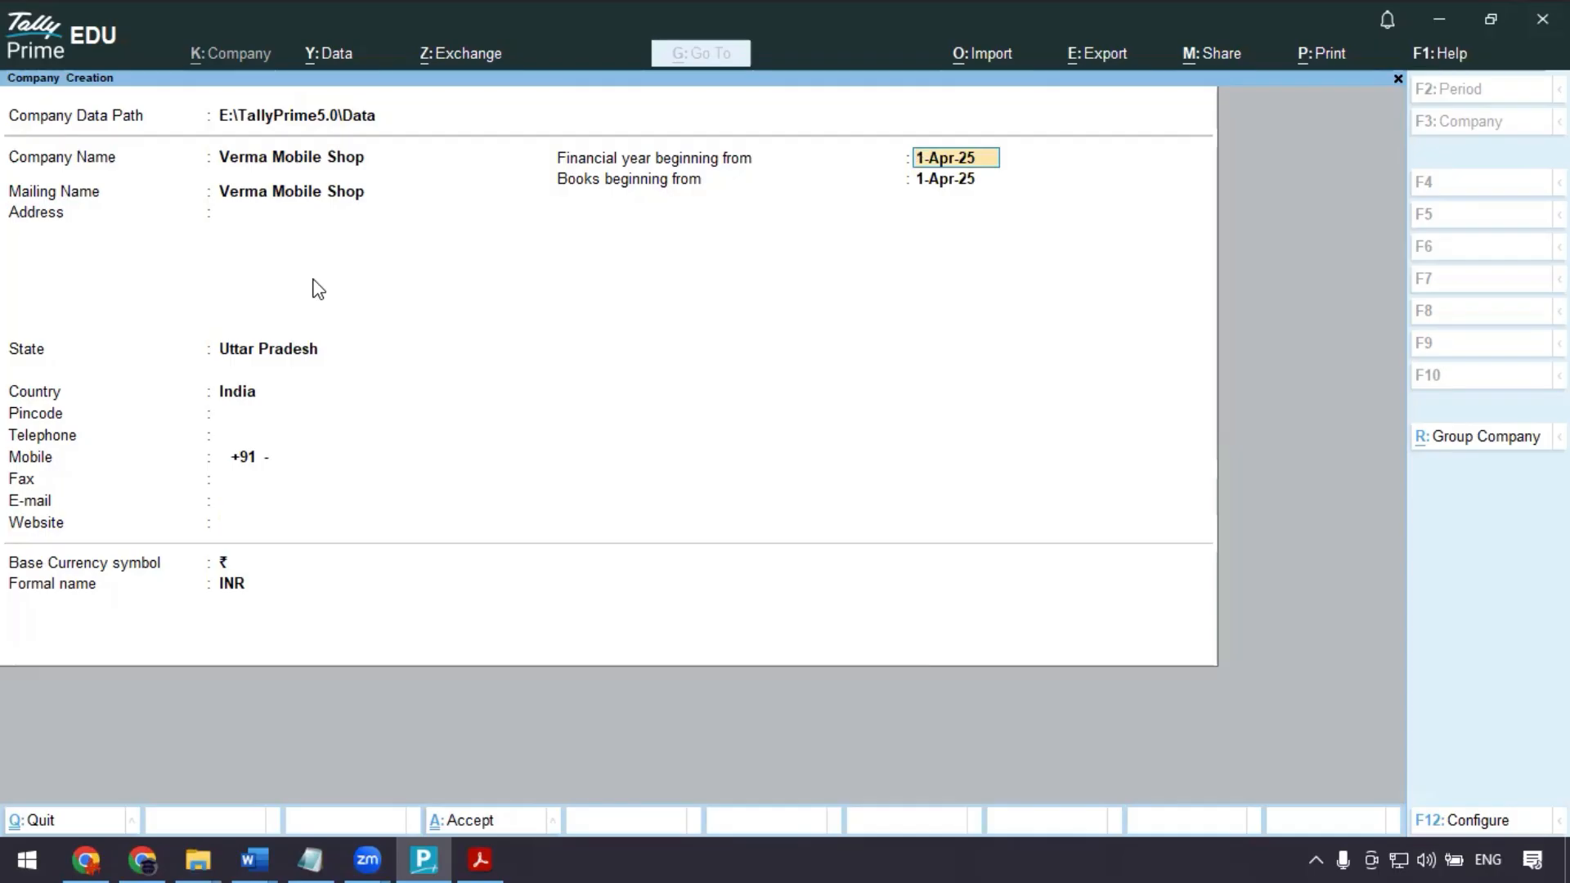
# - Check the state in transaction 1 of the assignment PDF, copy the company's GSTIN and return to TallyPrime
pyautogui.hotkey('alt', 'Tab')
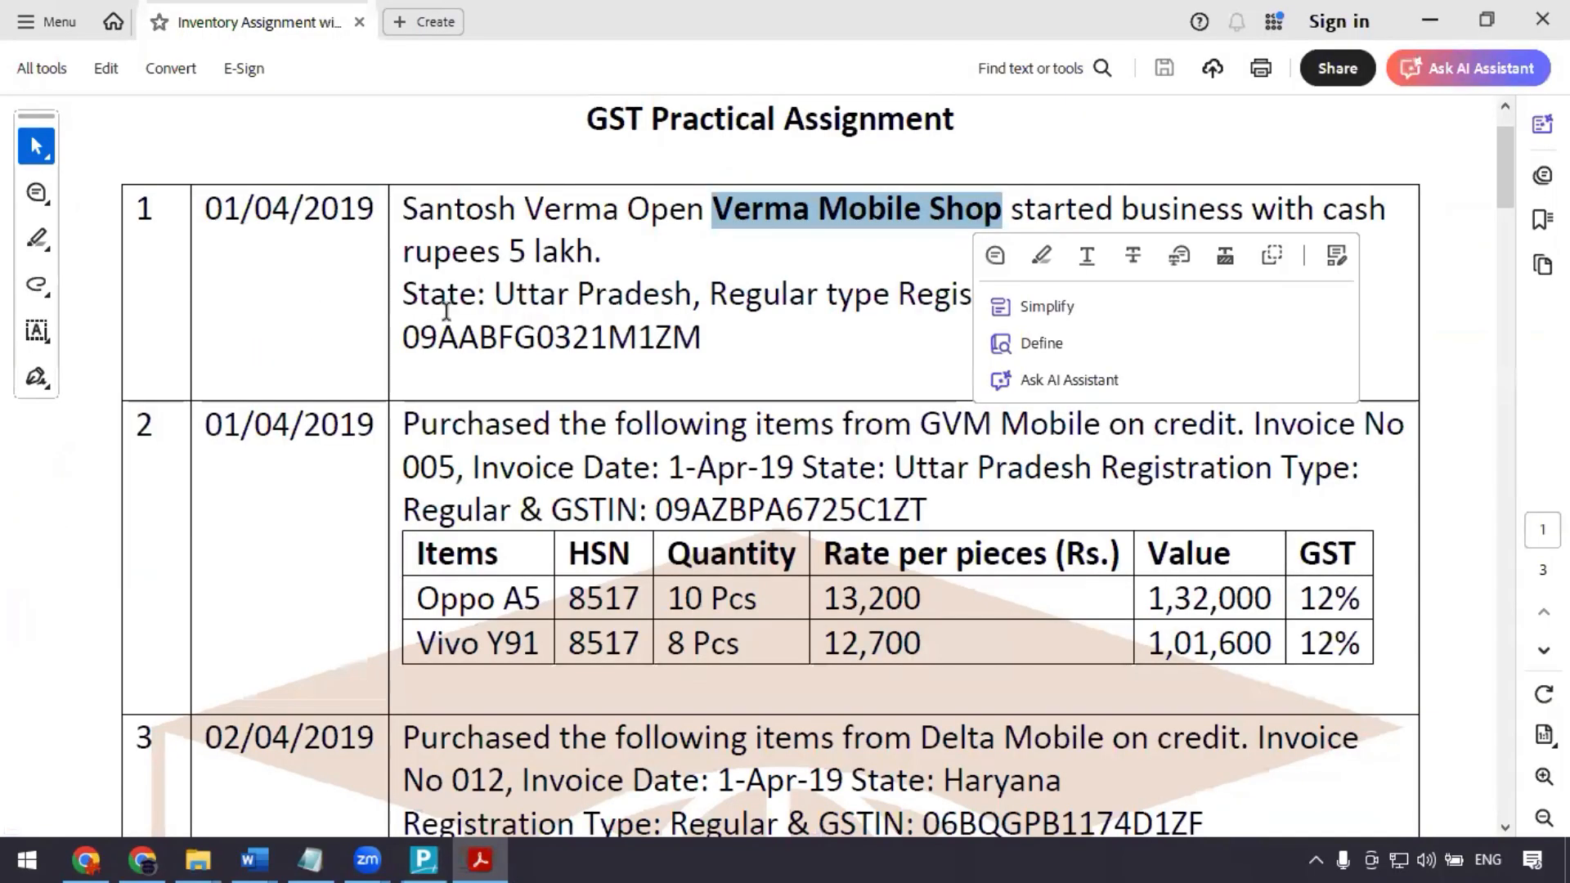
pyautogui.click(746, 391)
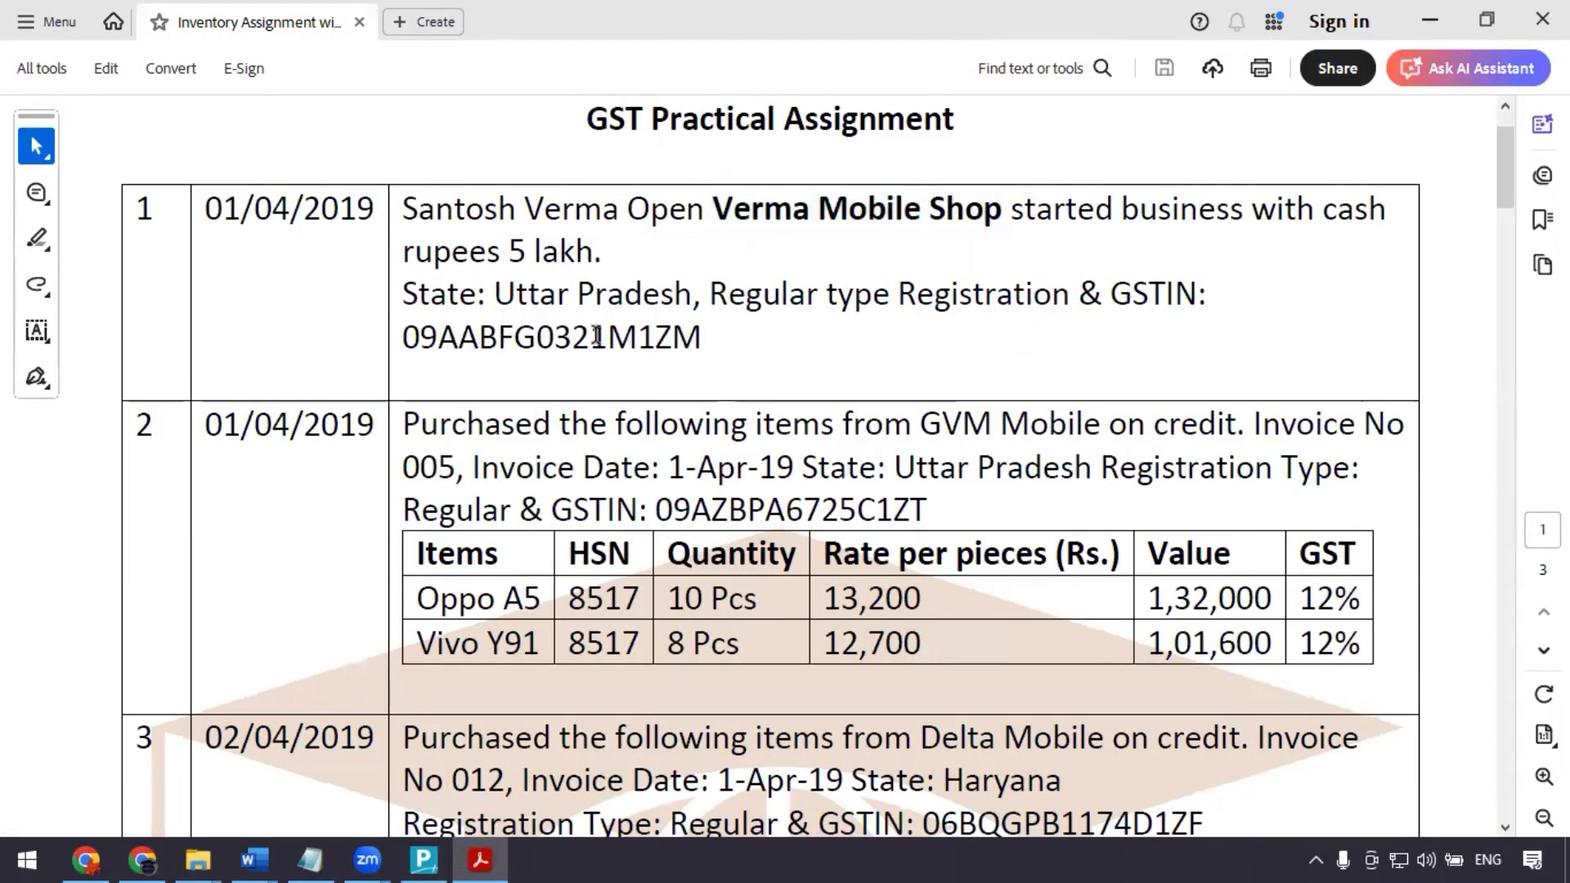
pyautogui.doubleClick(561, 335)
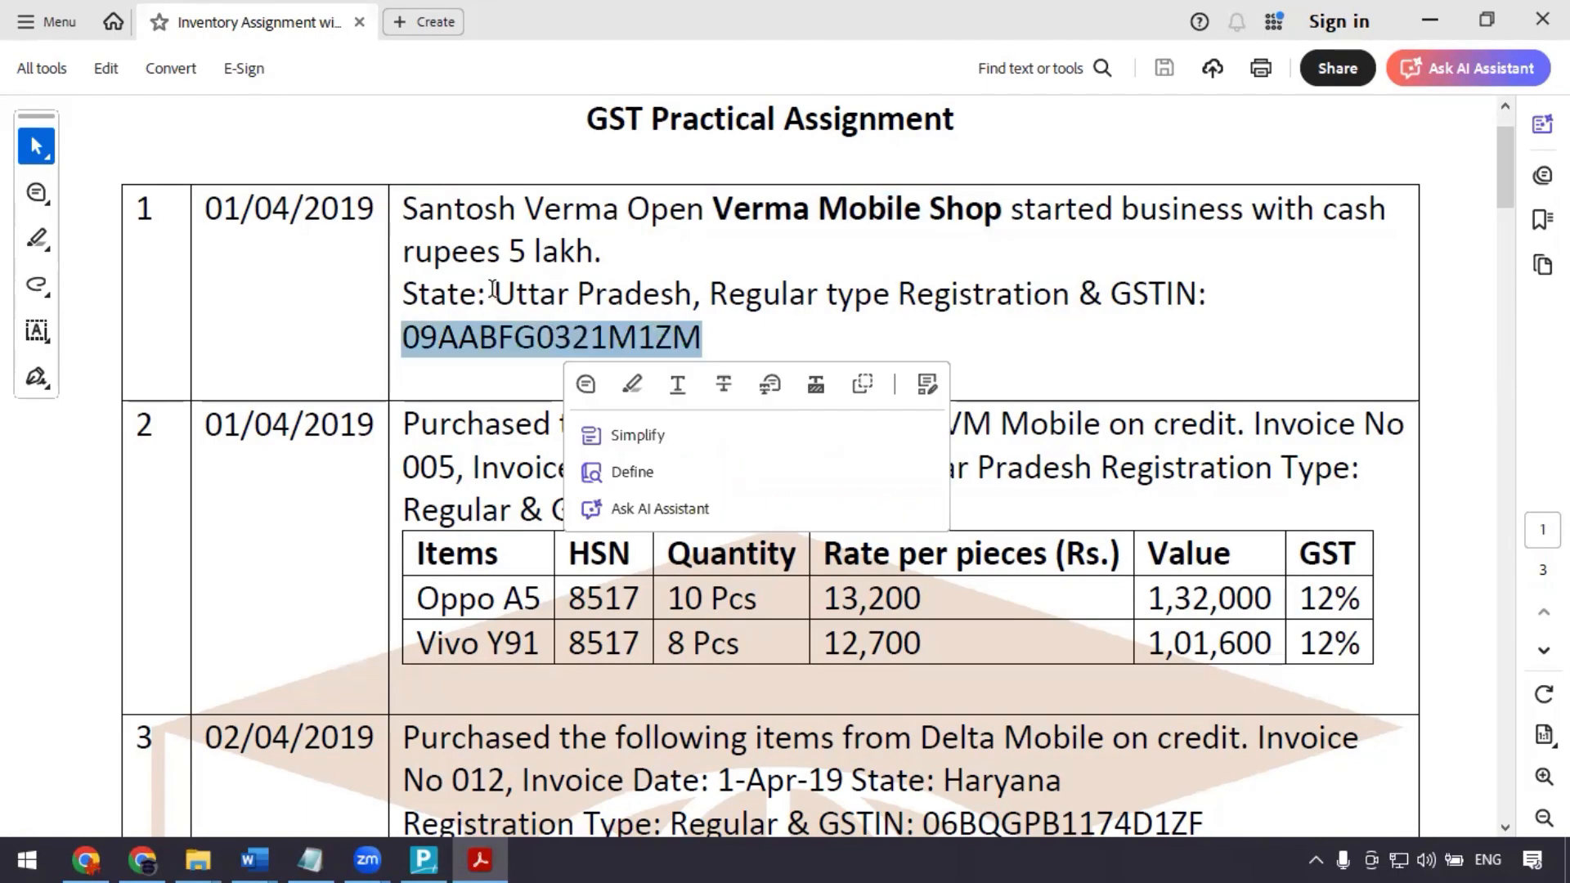
pyautogui.moveTo(493, 290); pyautogui.dragTo(693, 294)
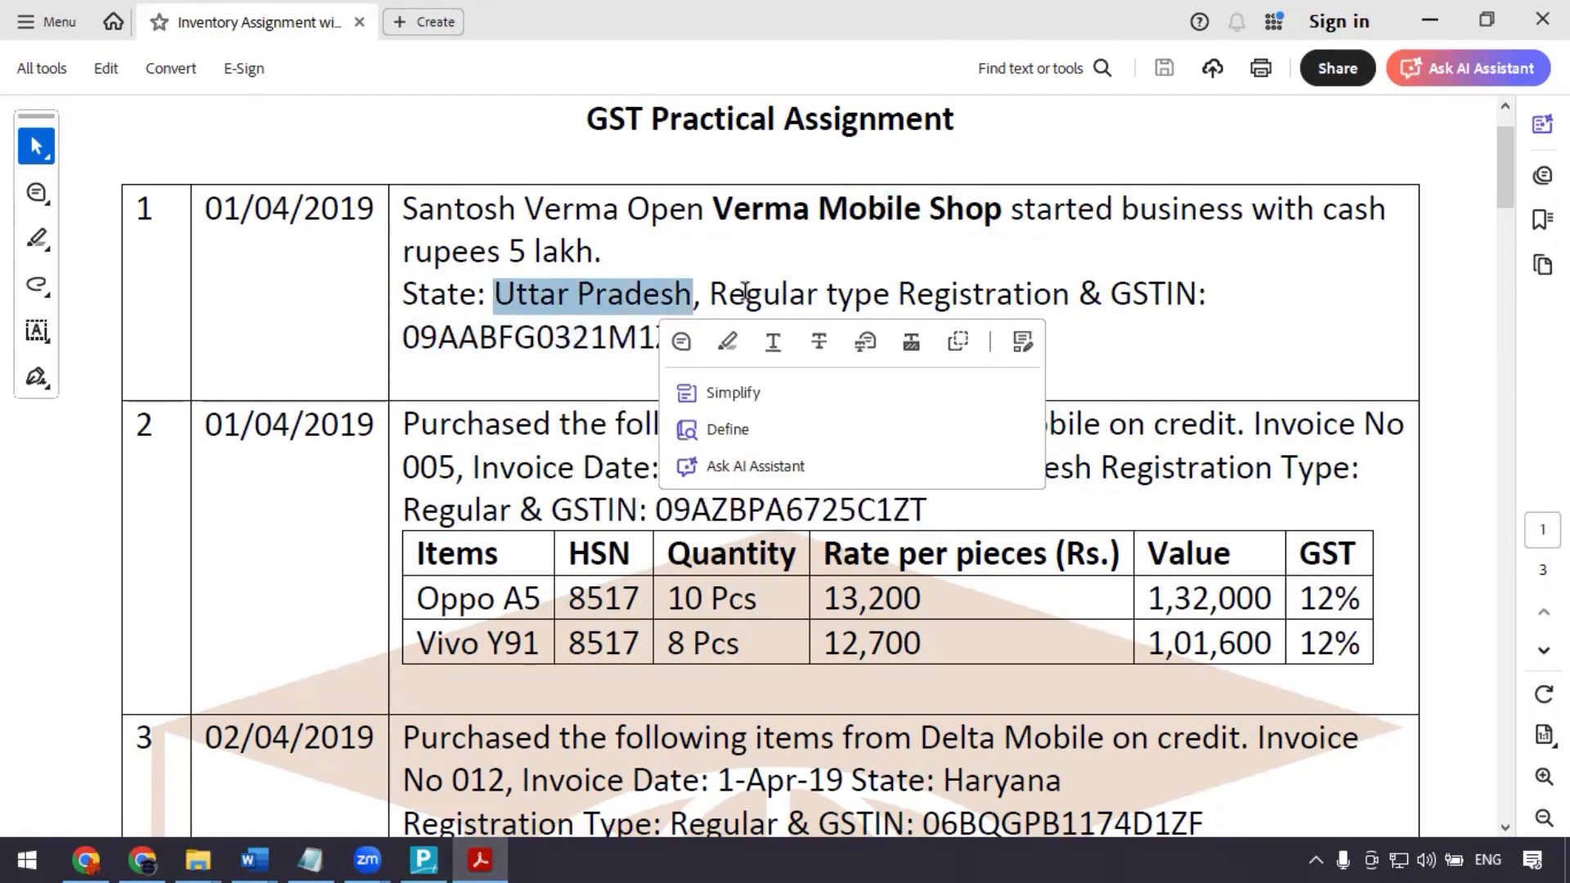
pyautogui.click(522, 321)
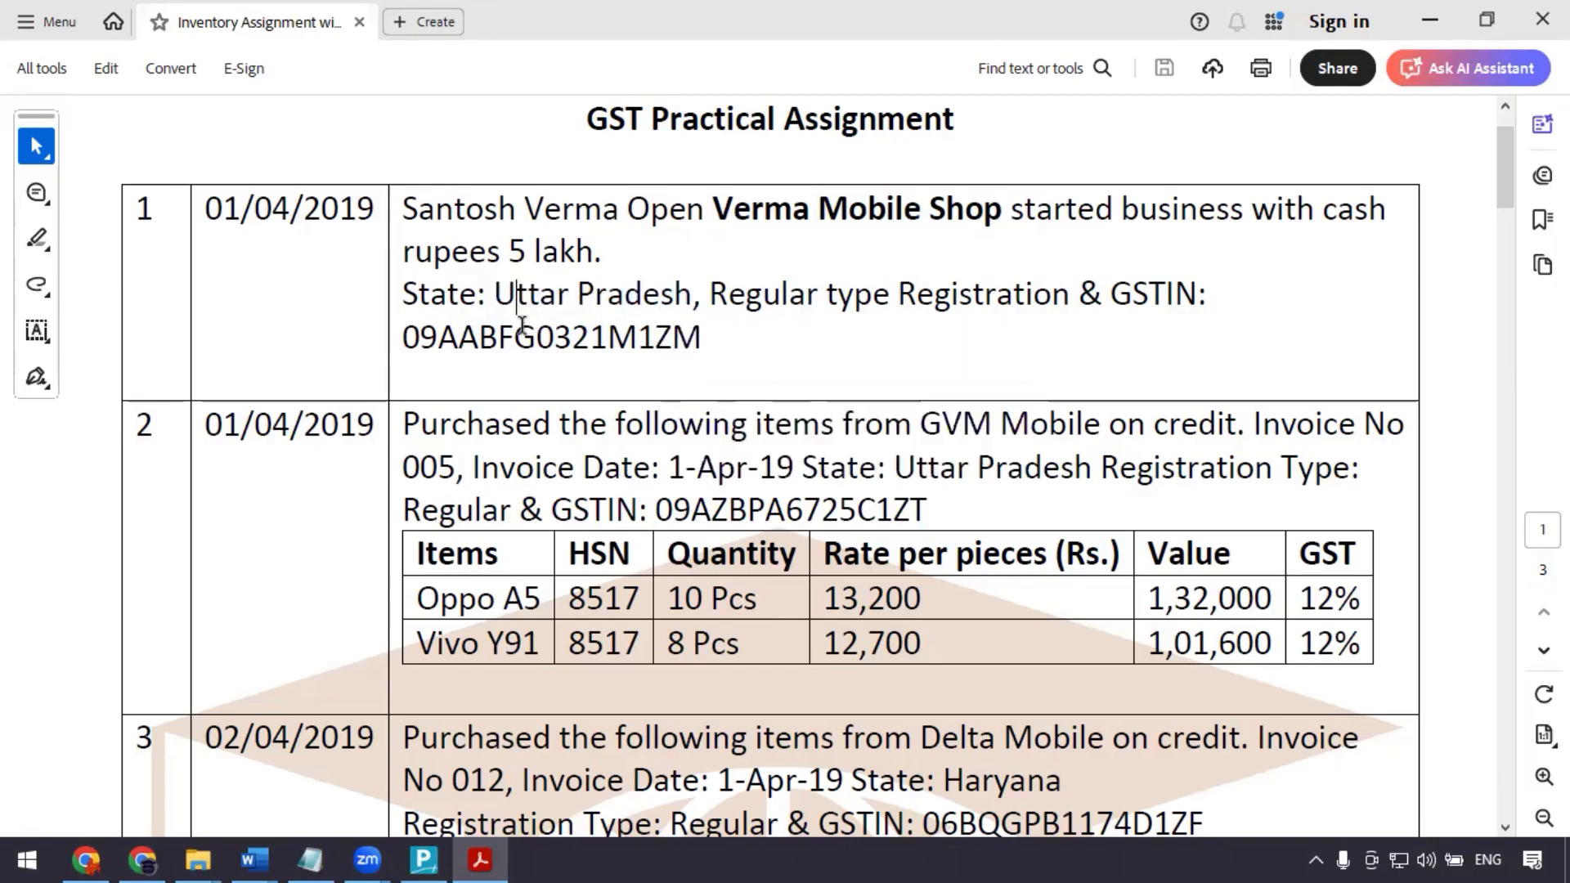
pyautogui.doubleClick(524, 335)
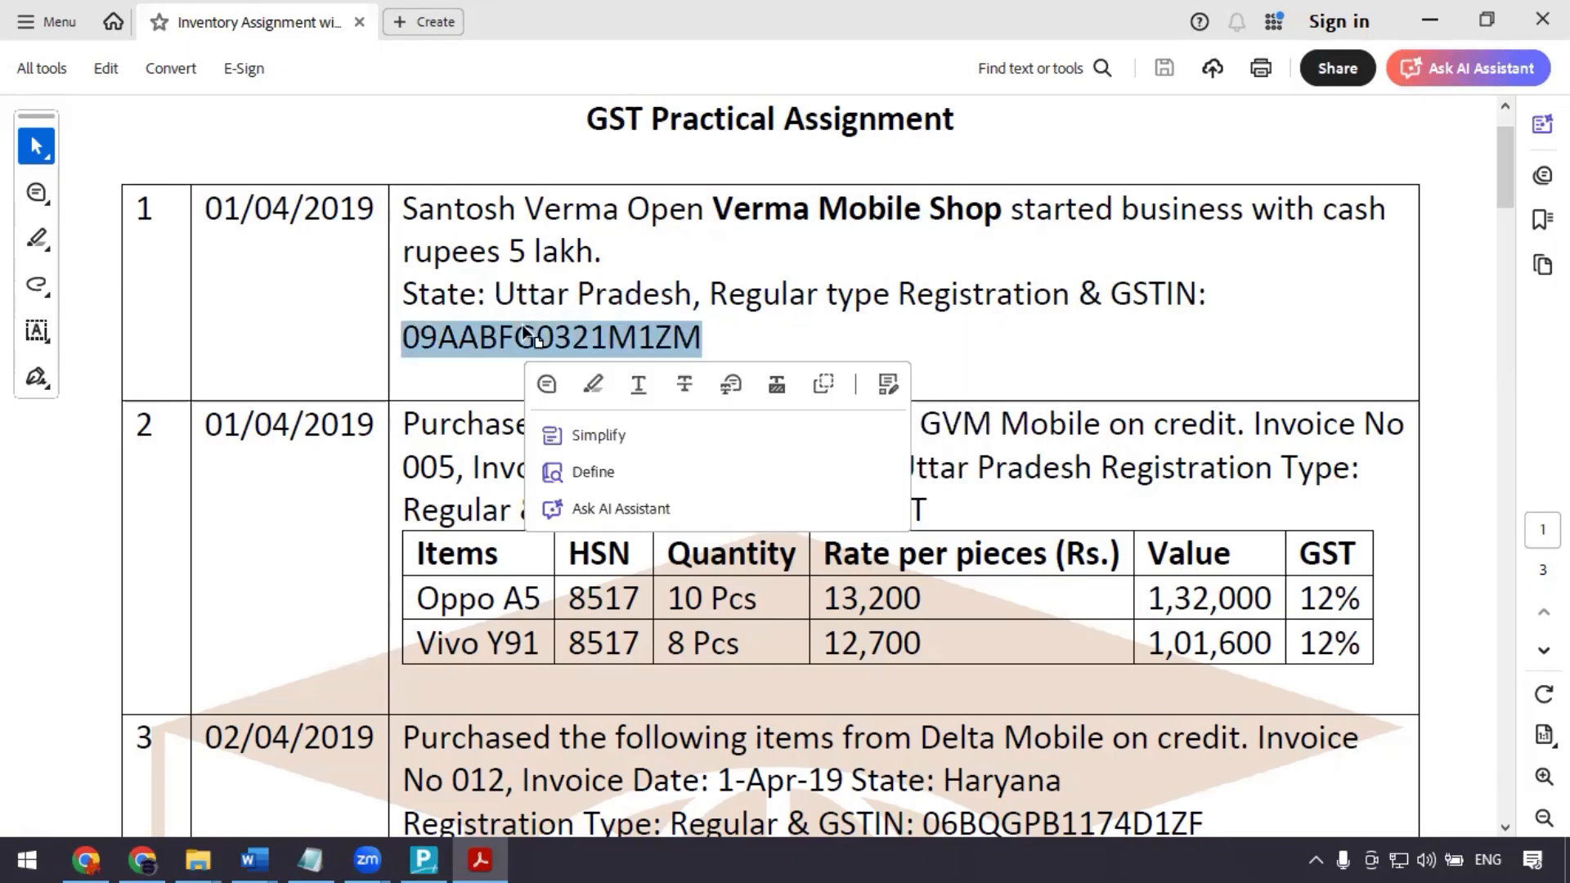
pyautogui.hotkey('alt', 'Tab')
# - Keep Uttar Pradesh as the state, the 1-Apr-25 start dates and INR as the base currency, and create the company
pyautogui.press('Return')
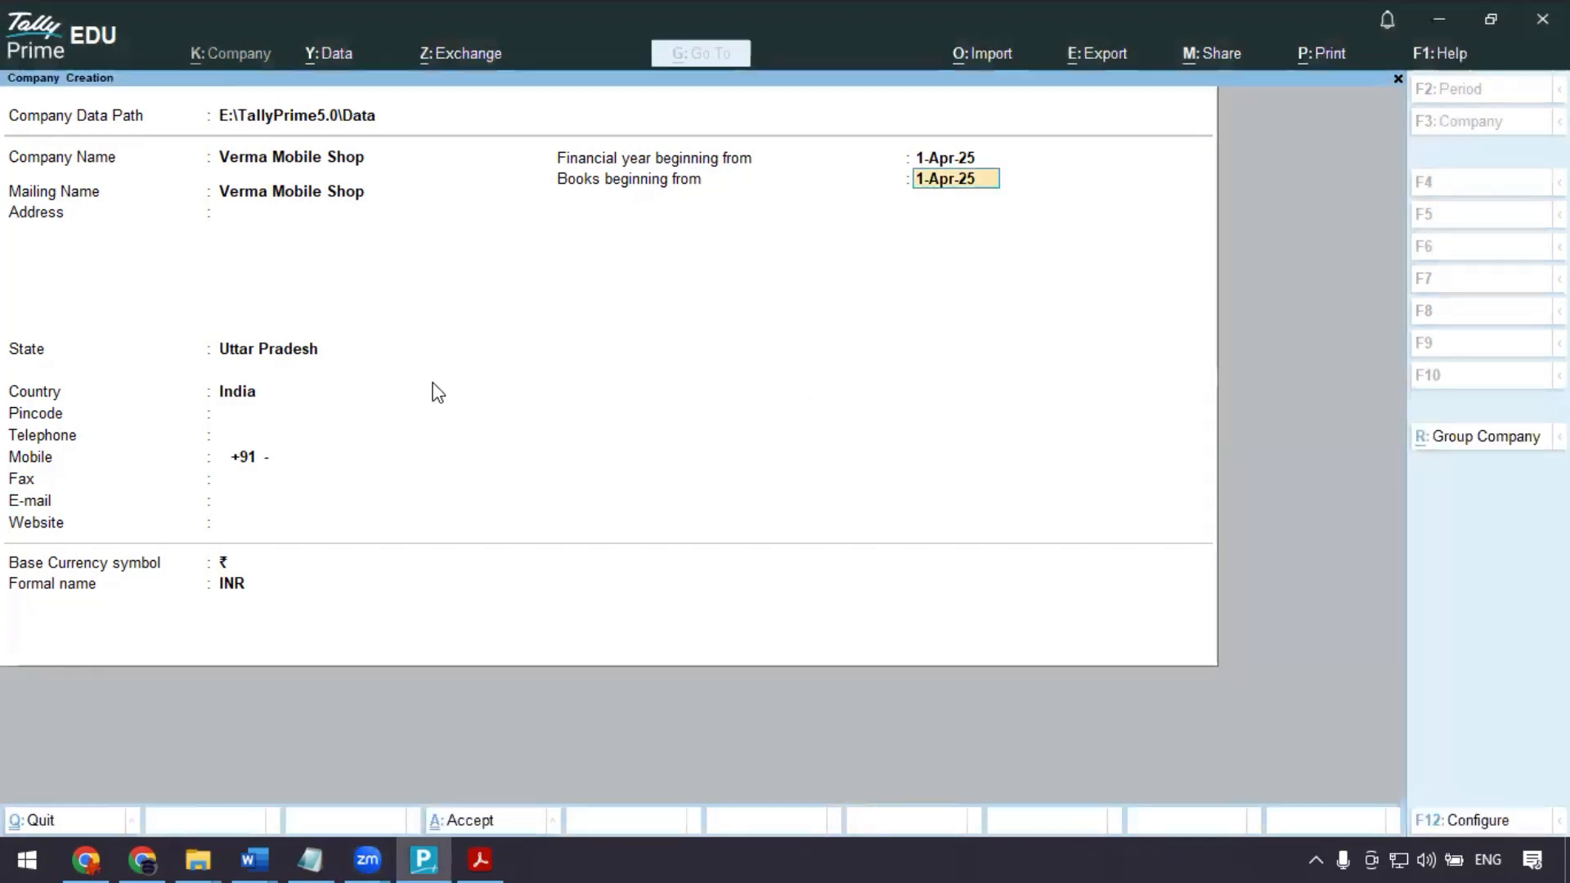
pyautogui.click(229, 363)
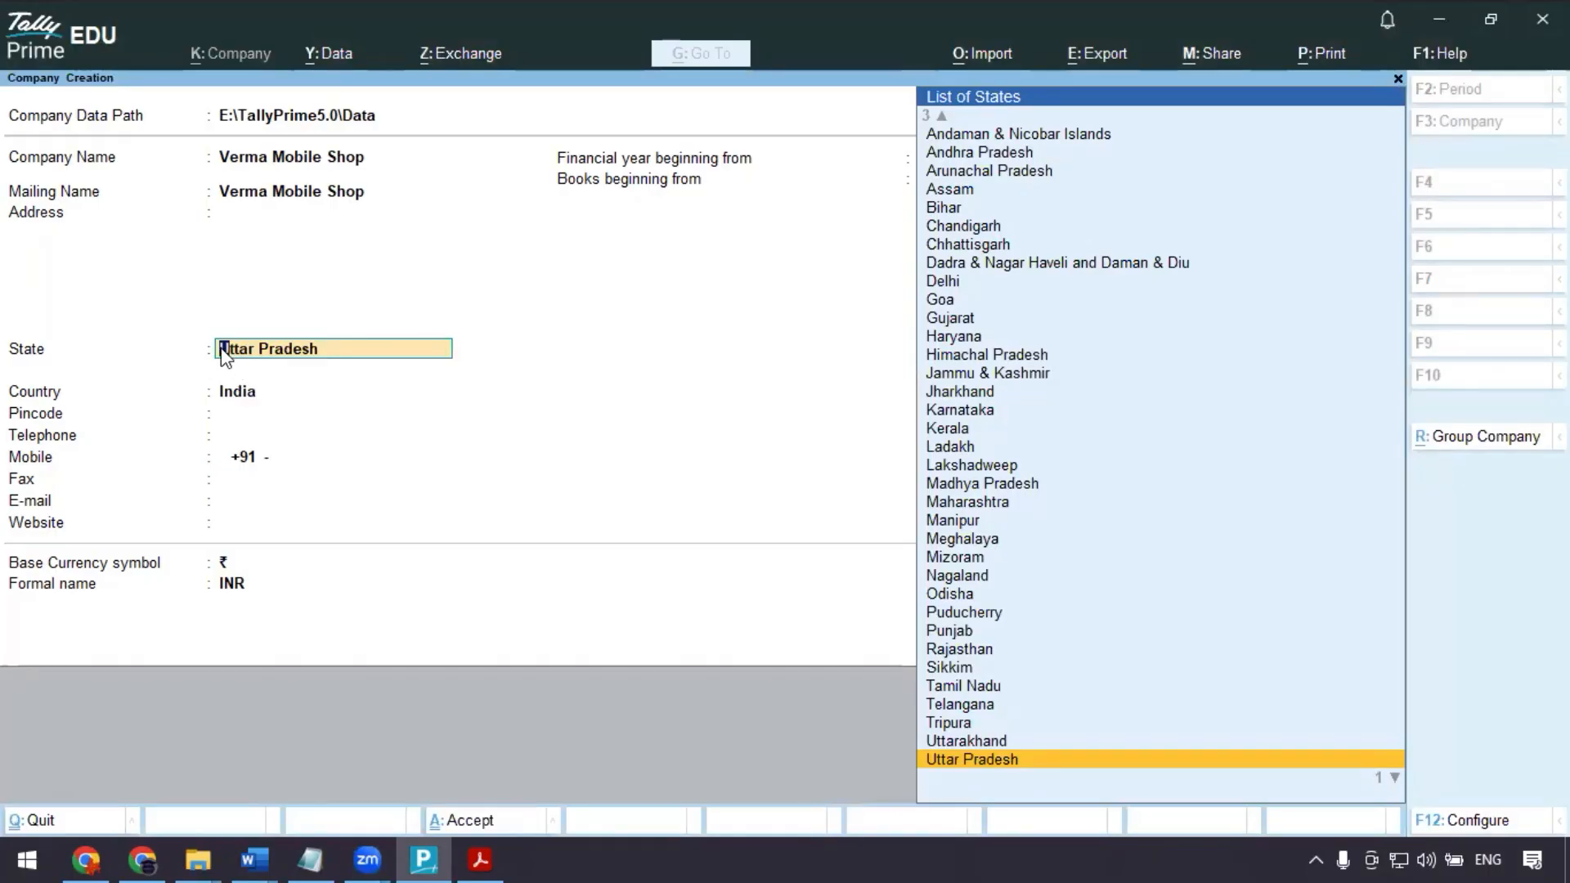
pyautogui.press('Return')
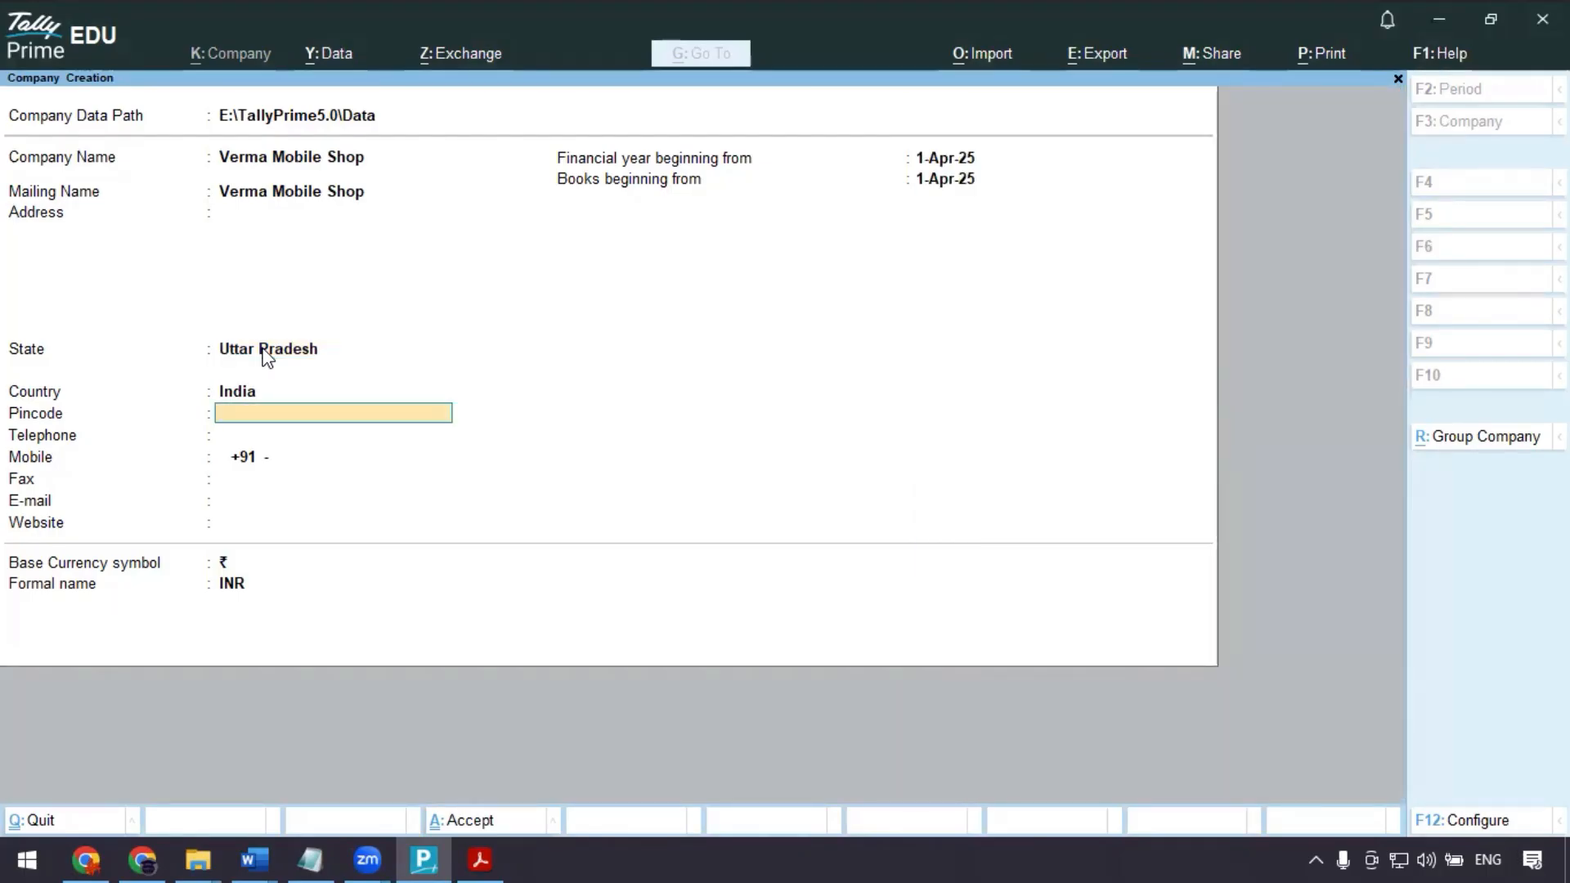
pyautogui.press('Return')
pyautogui.press('Return')
pyautogui.press('Return')
pyautogui.press('Return')
pyautogui.press('Return')
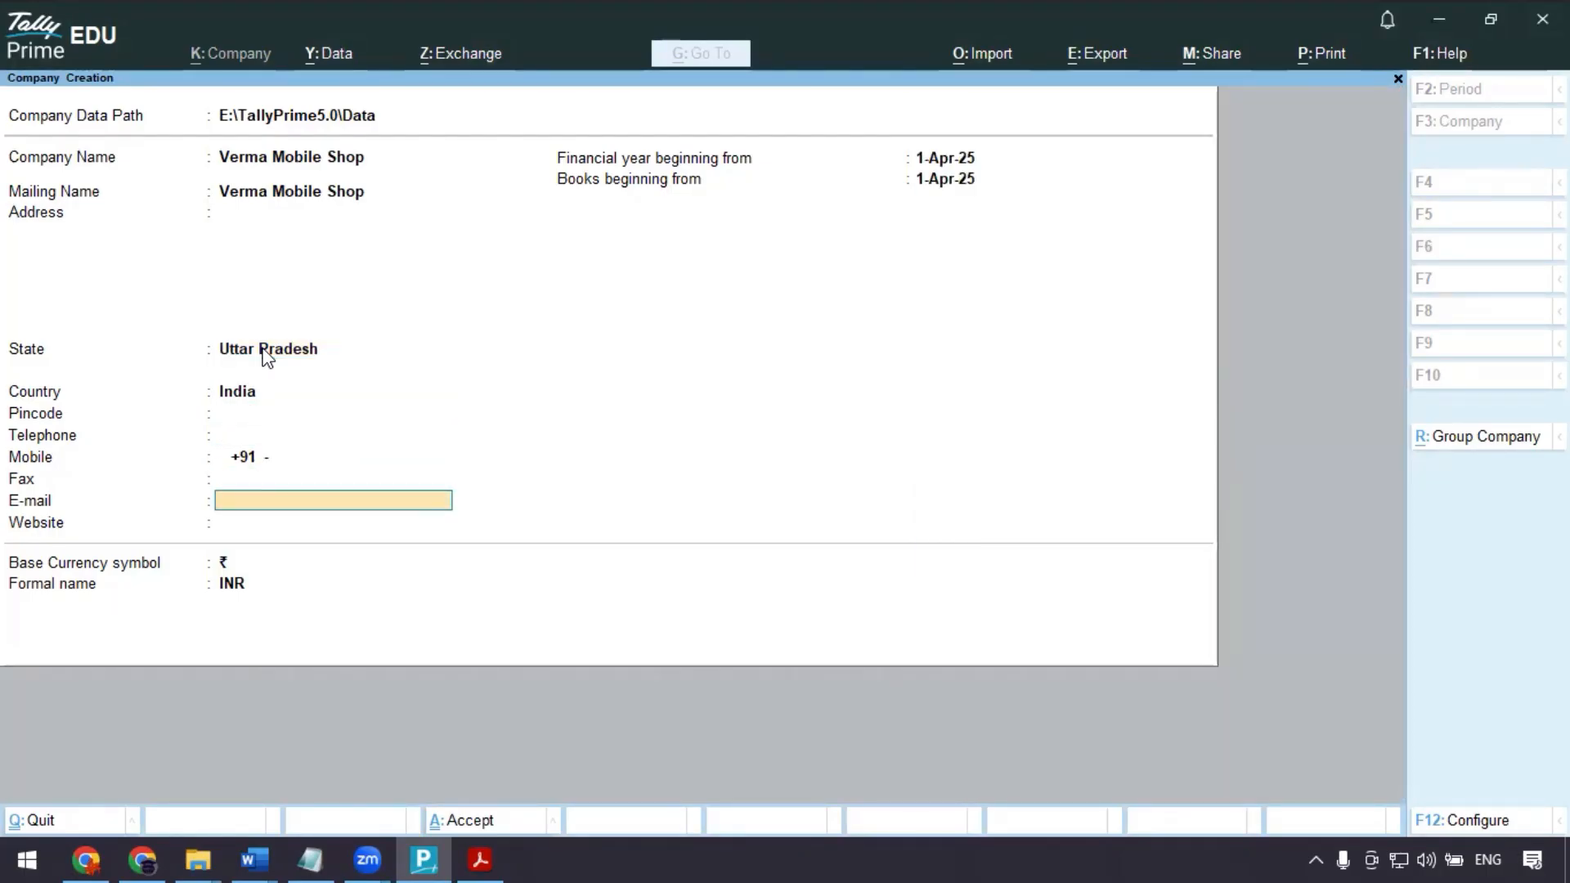
pyautogui.press('Return')
pyautogui.press('Return')
pyautogui.press('Return')
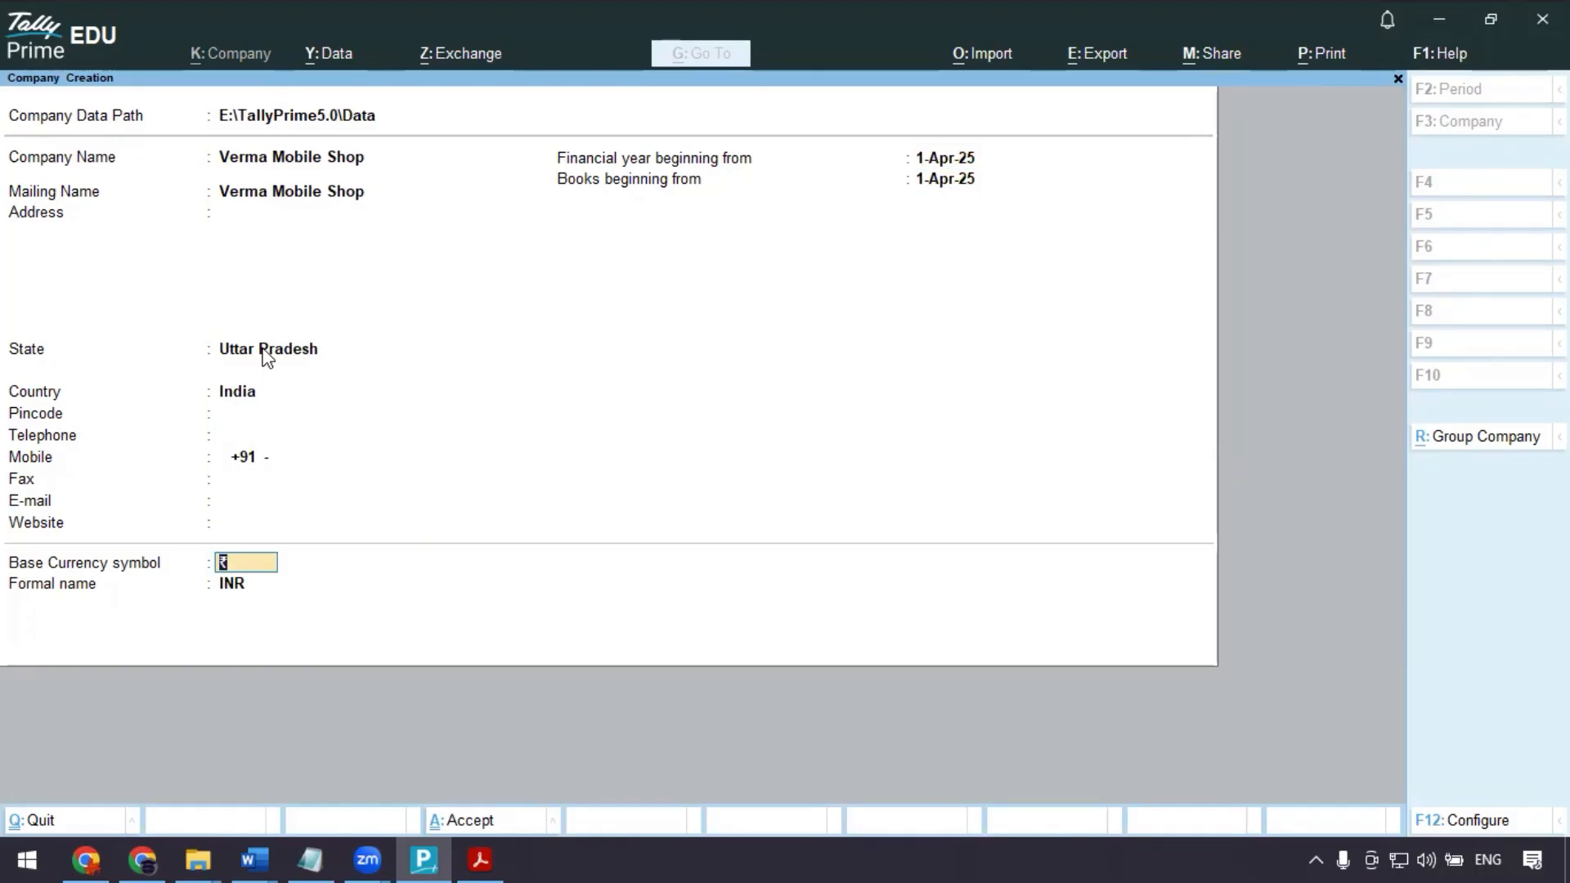
pyautogui.press('Return')
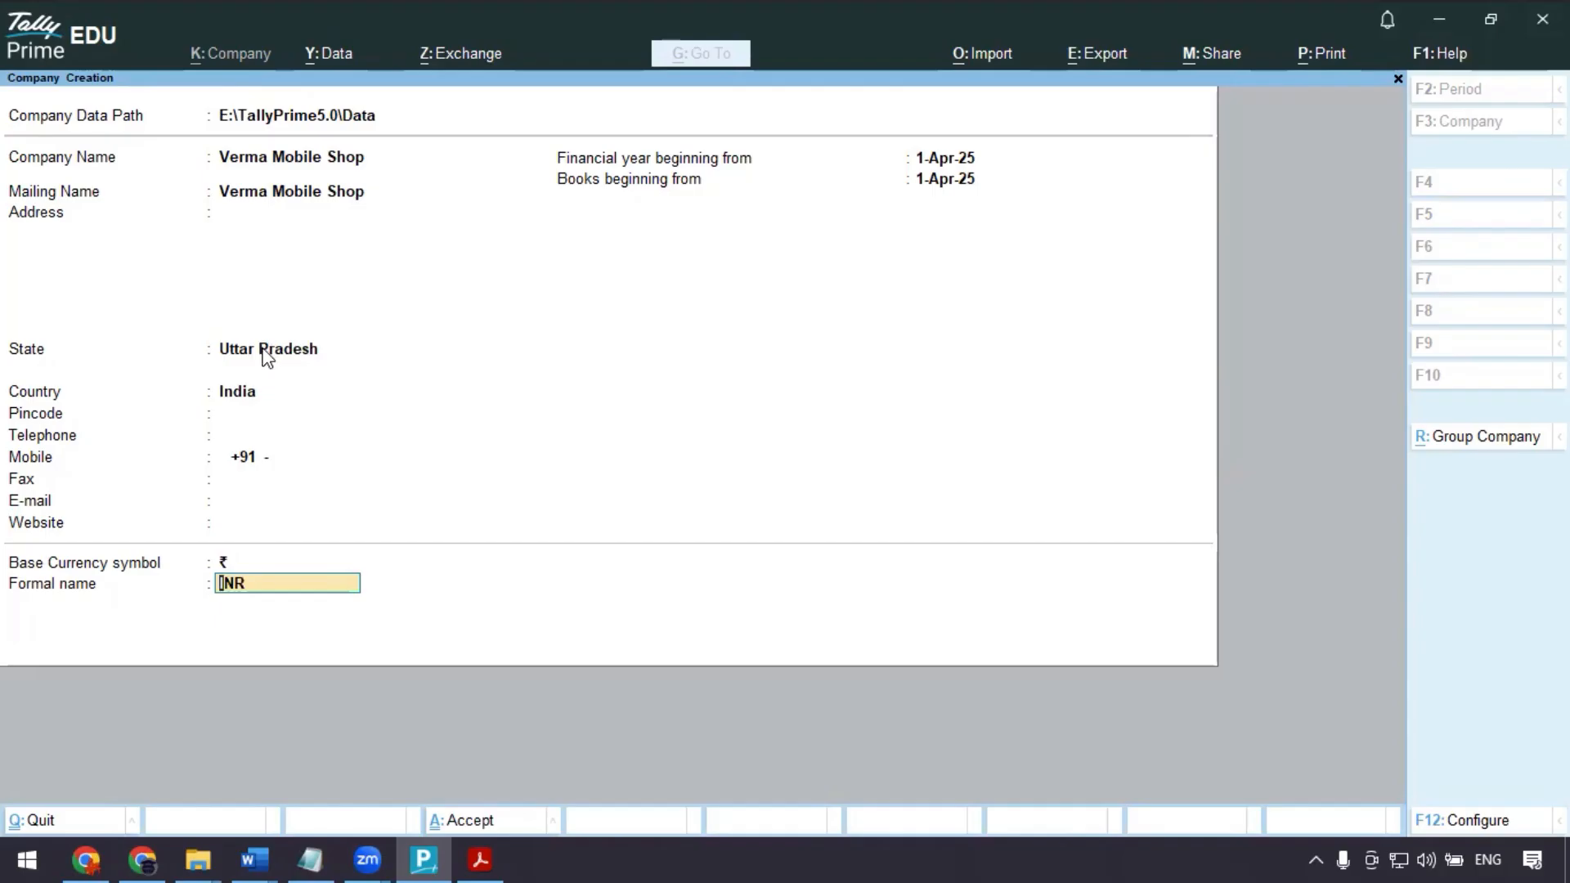
pyautogui.press('Return')
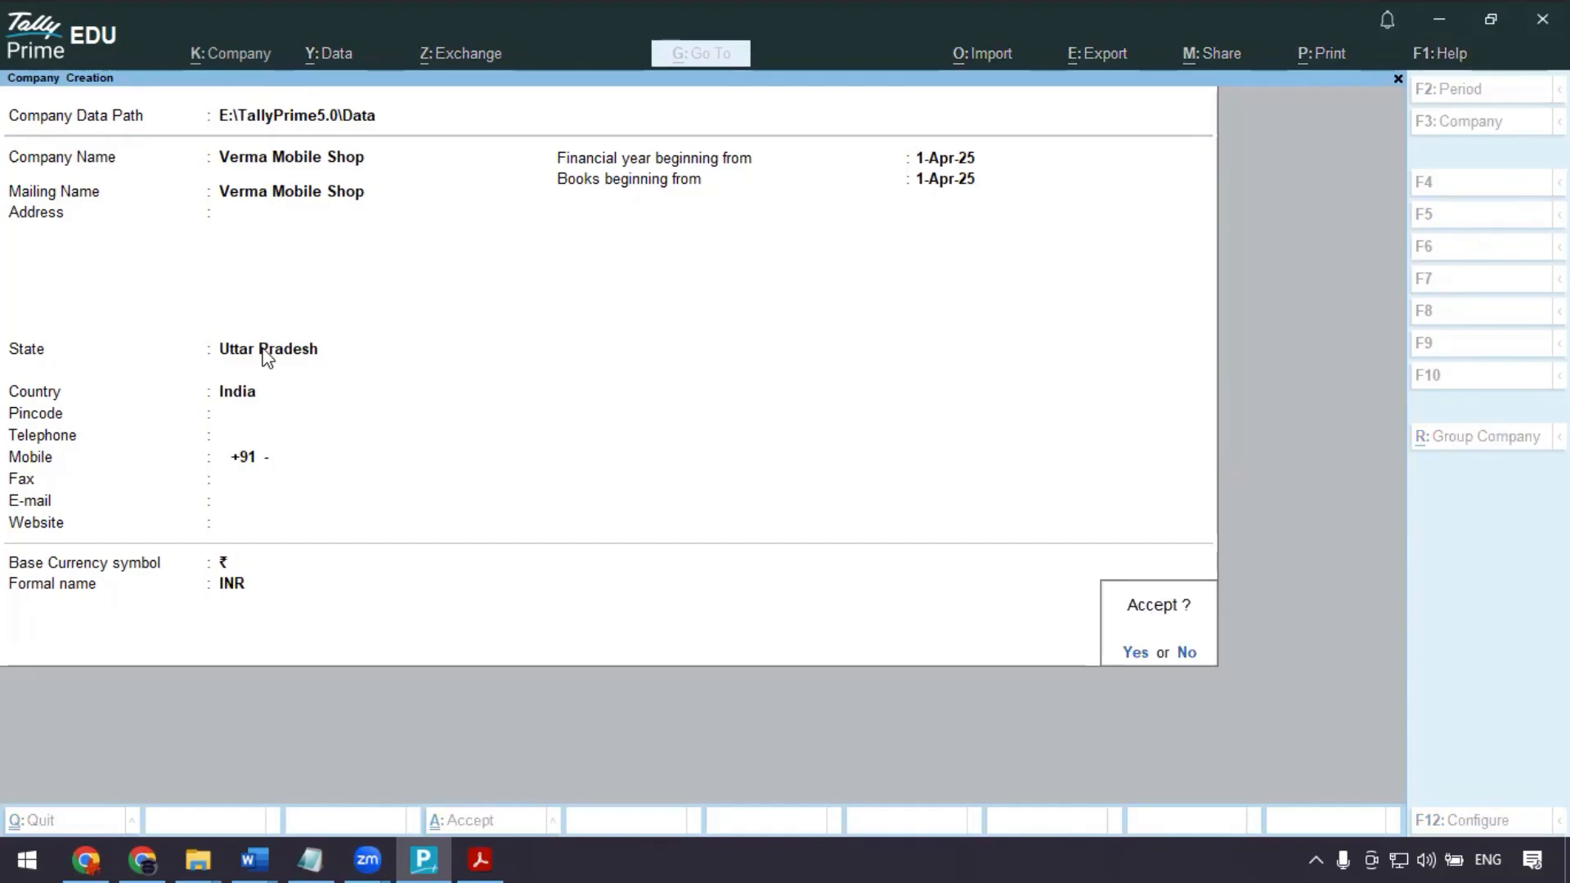
pyautogui.press('Return')
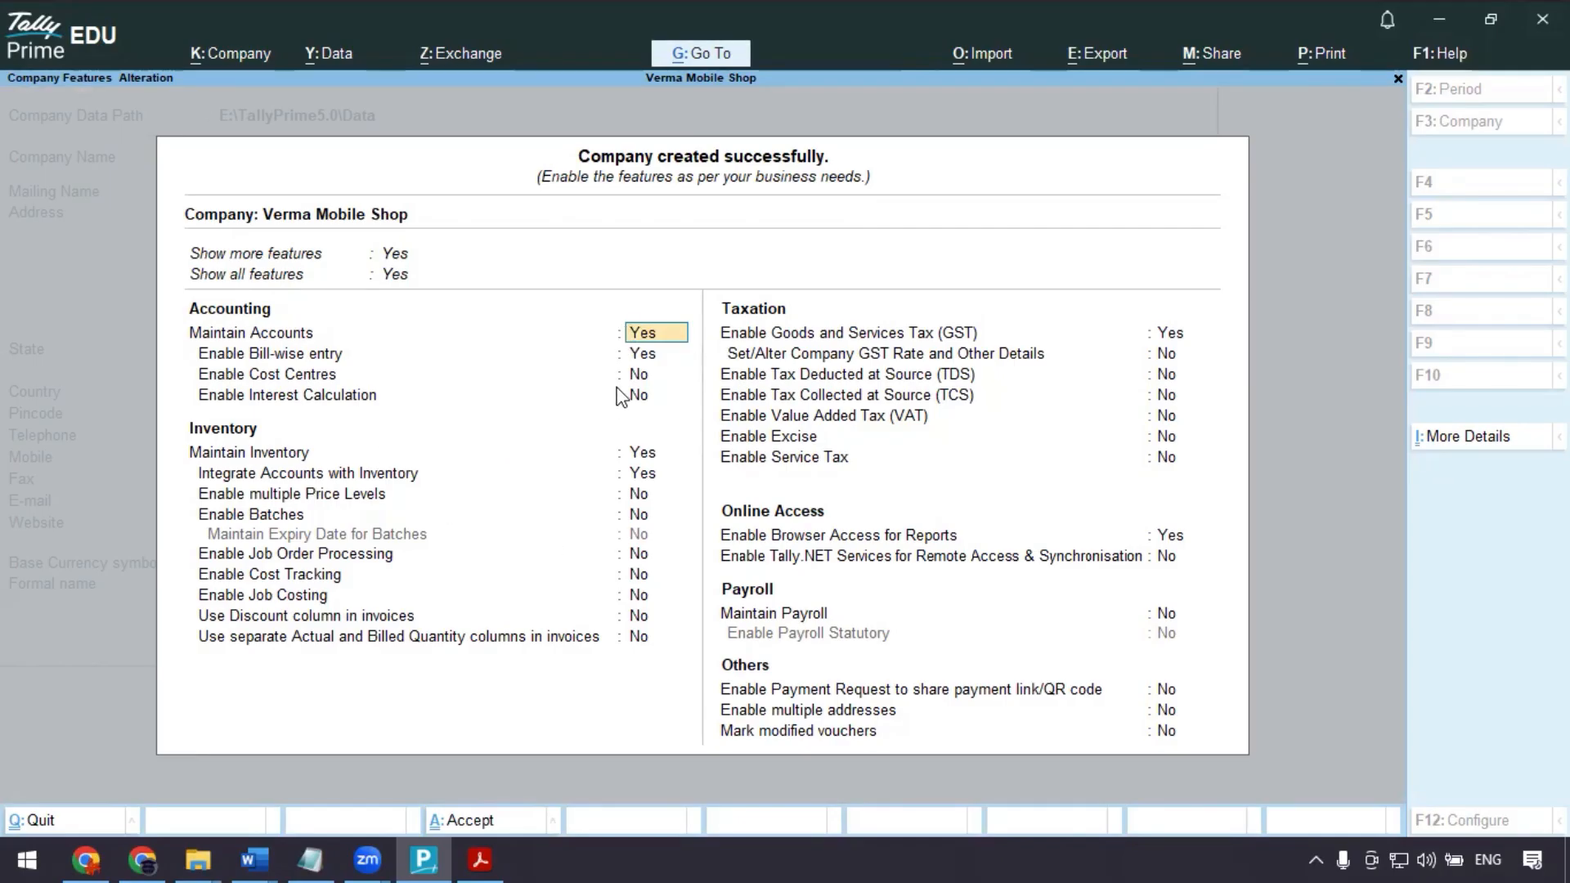
# - Keep account maintenance on and disable bill-wise entry in the company features
pyautogui.press('Return')
pyautogui.write('n')
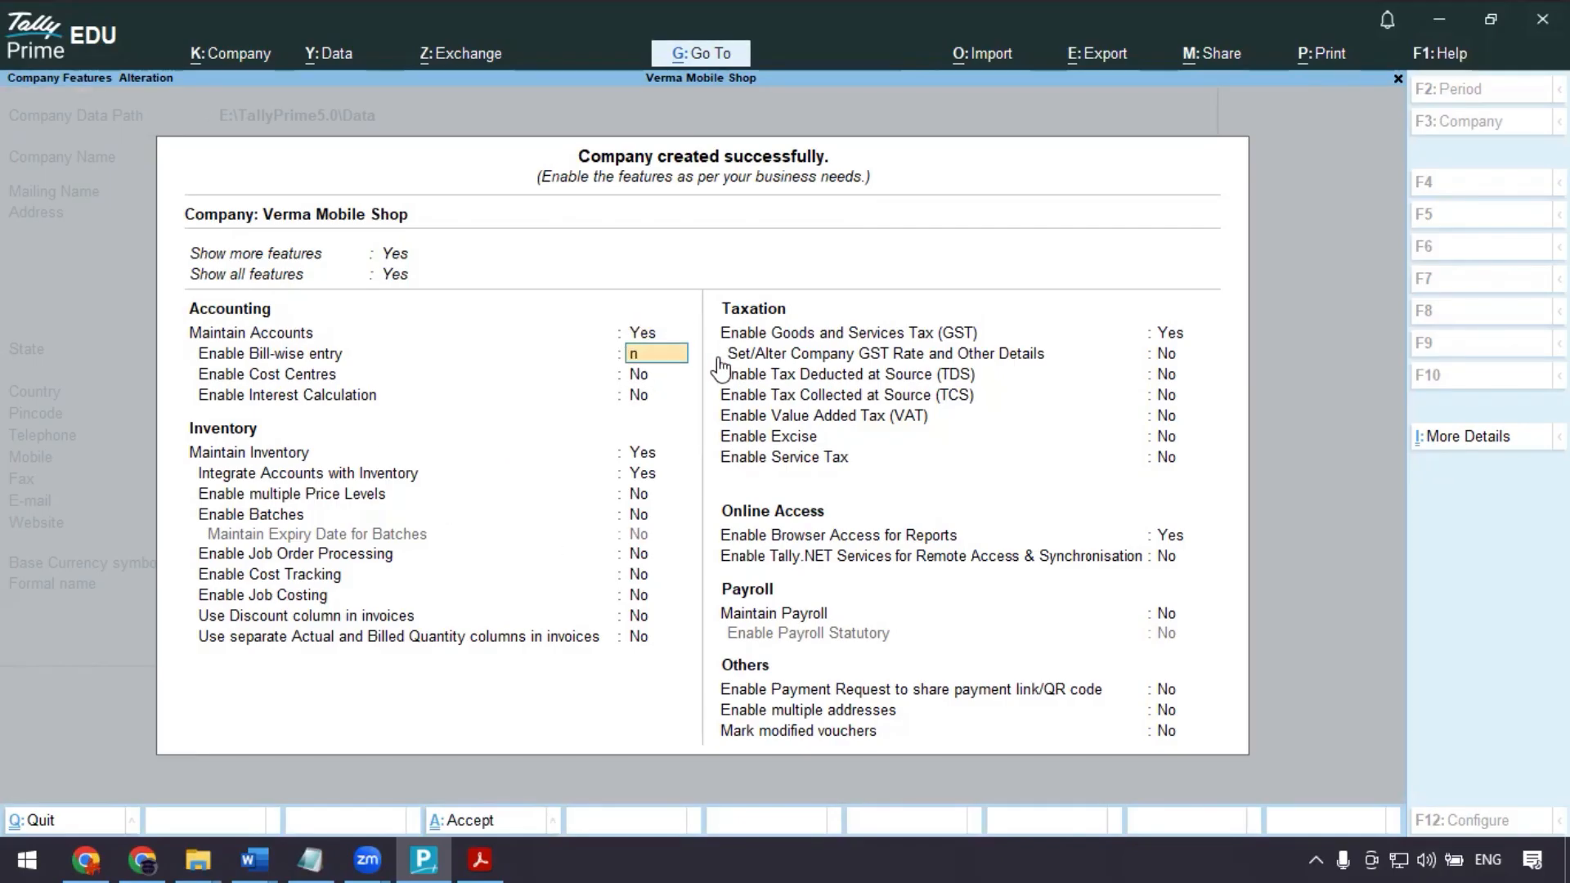
pyautogui.press('Return')
# - Keep the remaining accounting and inventory features at their defaults and enable Goods and Services Tax to open the GST details
pyautogui.press('Return')
pyautogui.press('Return')
pyautogui.press('Return')
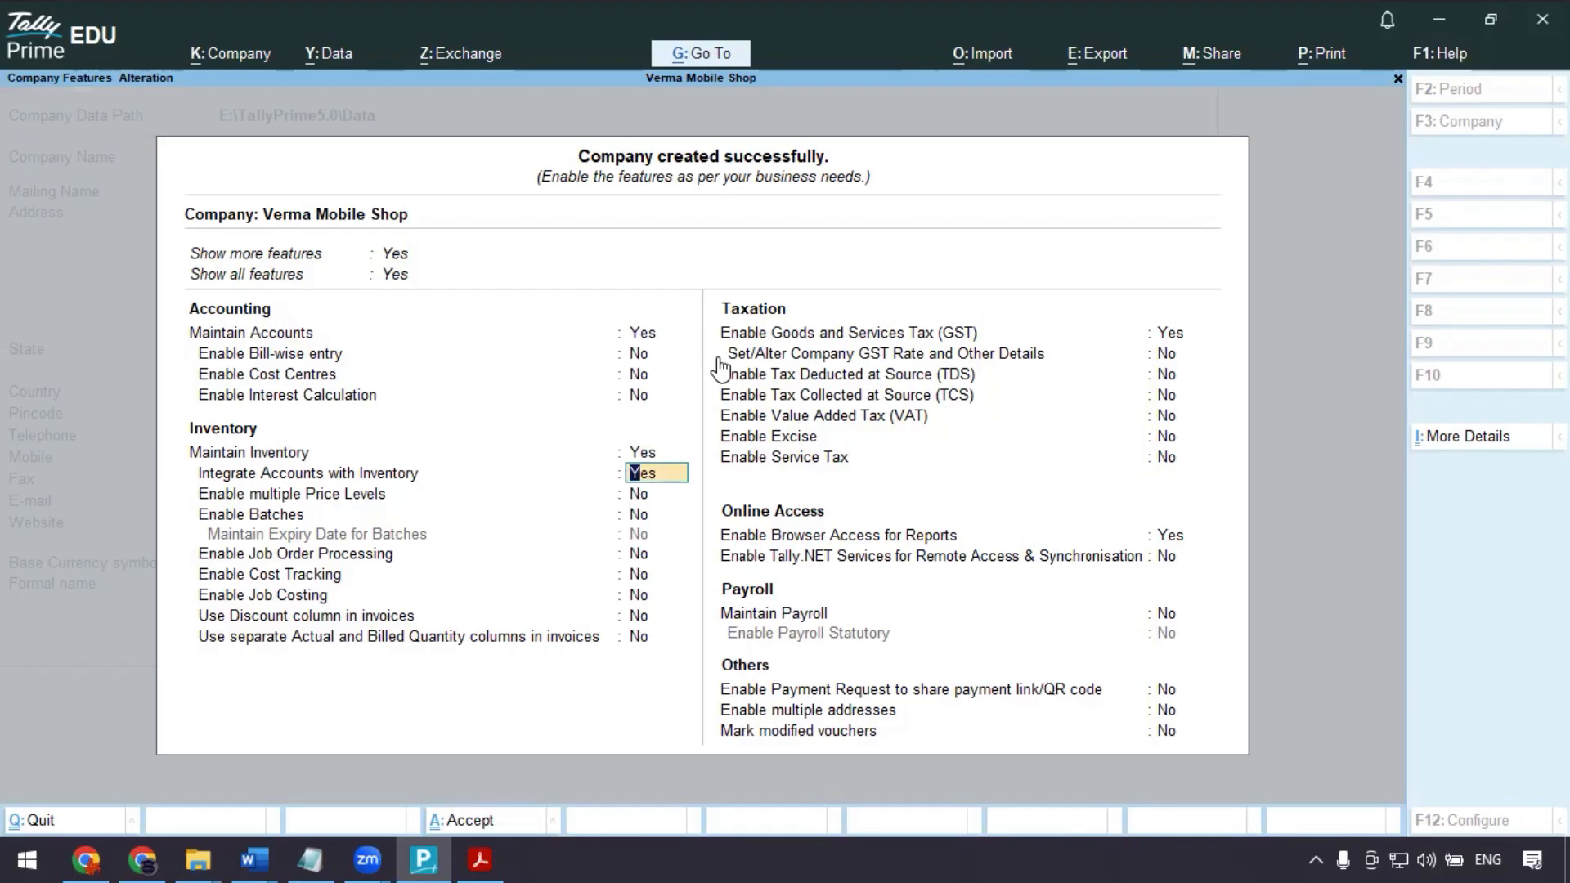
pyautogui.press('Return')
pyautogui.press('Return')
pyautogui.press('Return')
pyautogui.press('Return')
pyautogui.press('Return')
pyautogui.press('Return')
pyautogui.press('Return')
pyautogui.press('Return')
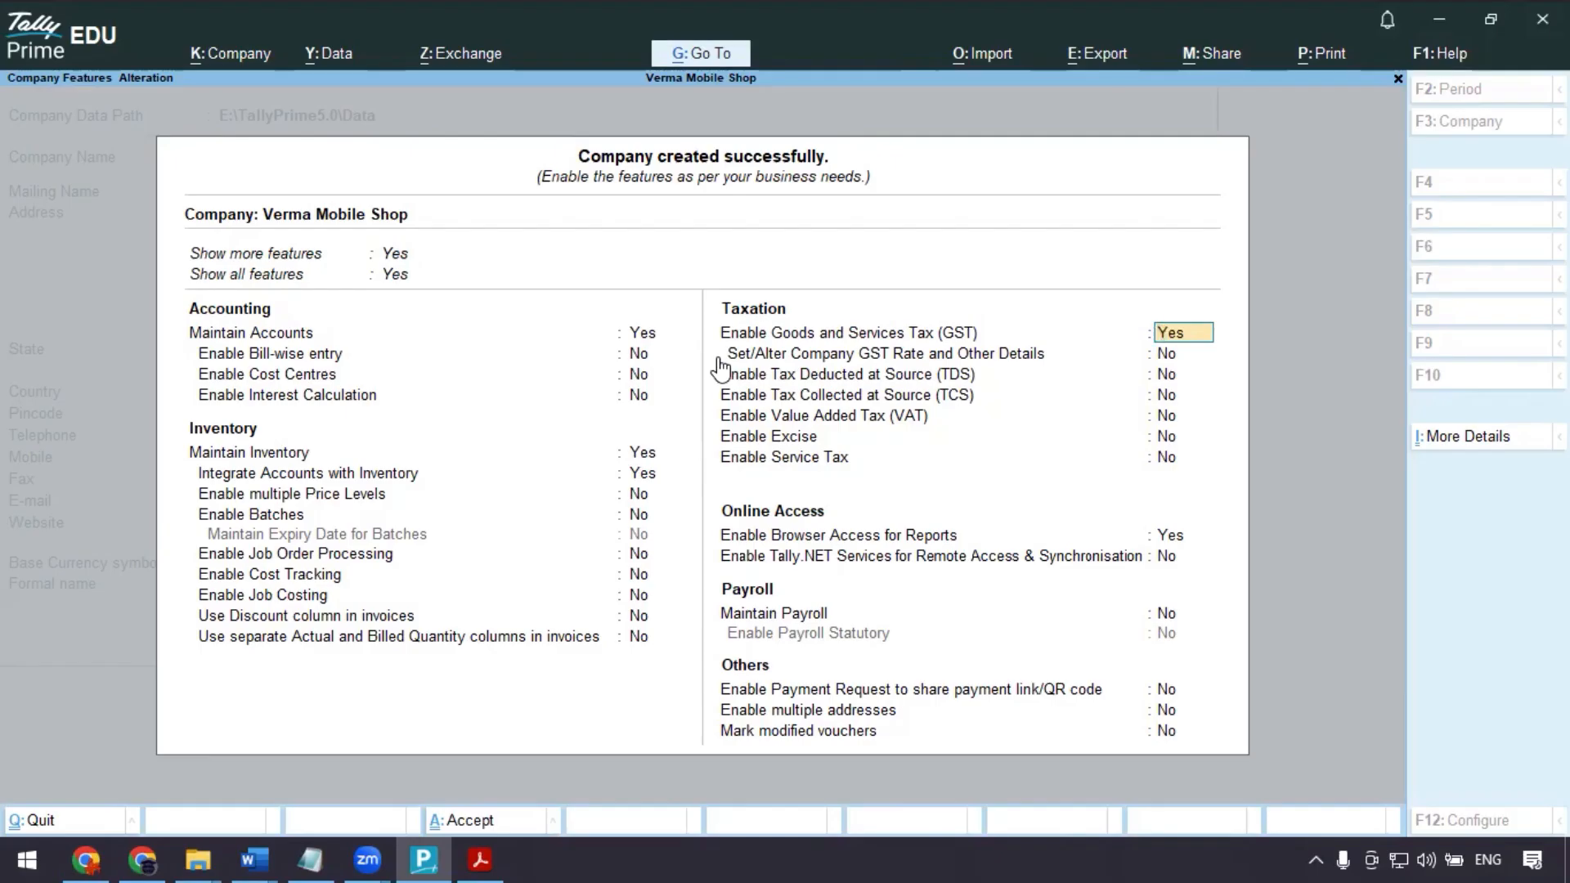
pyautogui.press('Return')
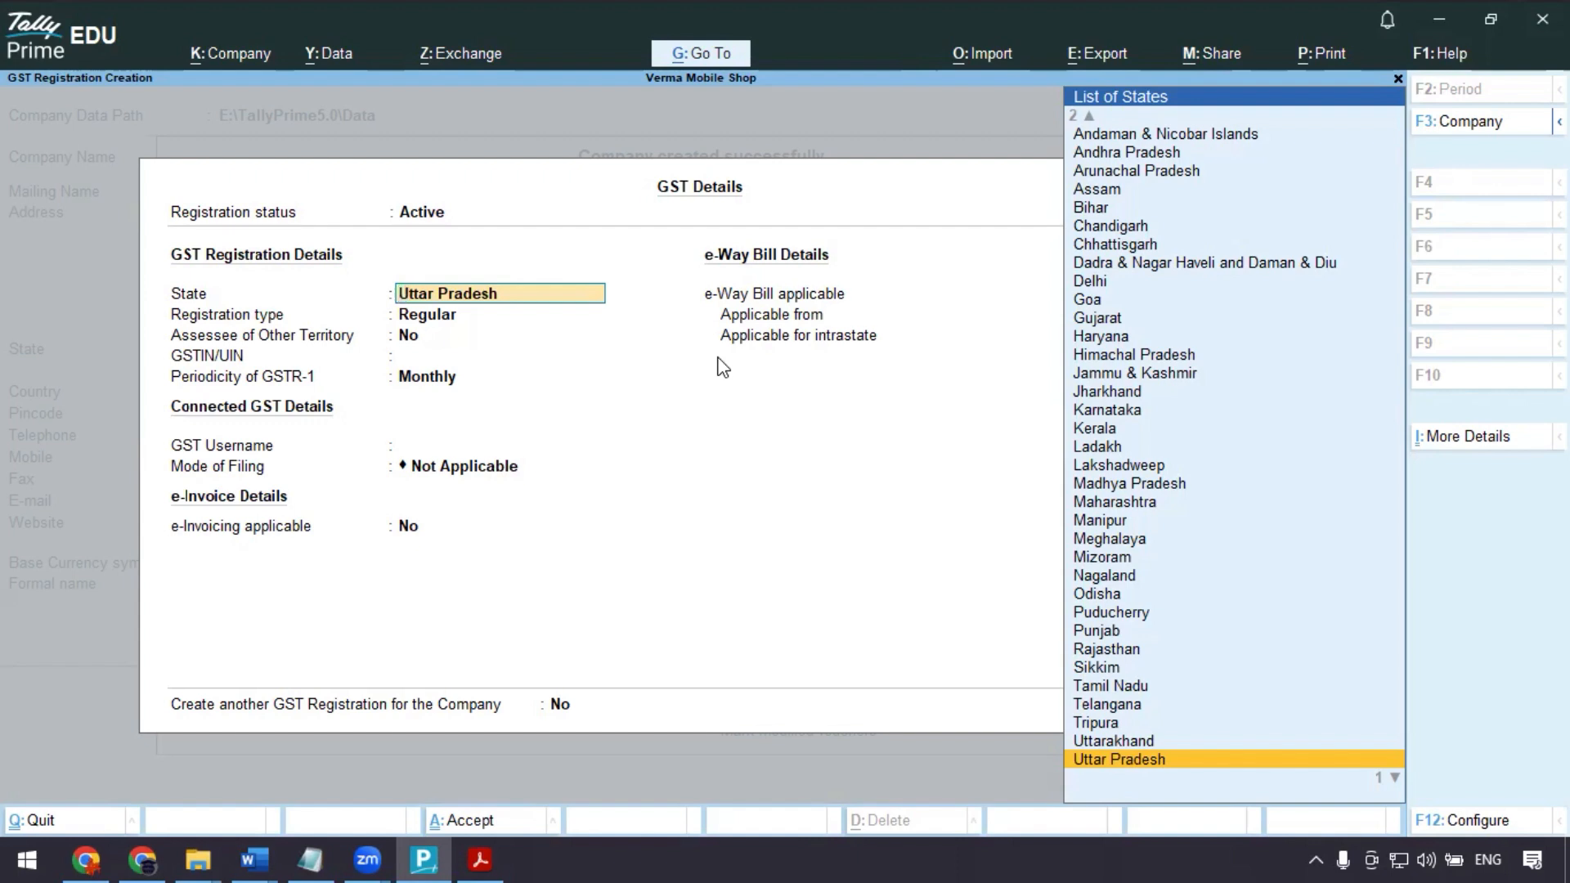
# - Set the GST registration to state Uttar Pradesh, type Regular, and Assessee of Other Territory to No
pyautogui.press('Return')
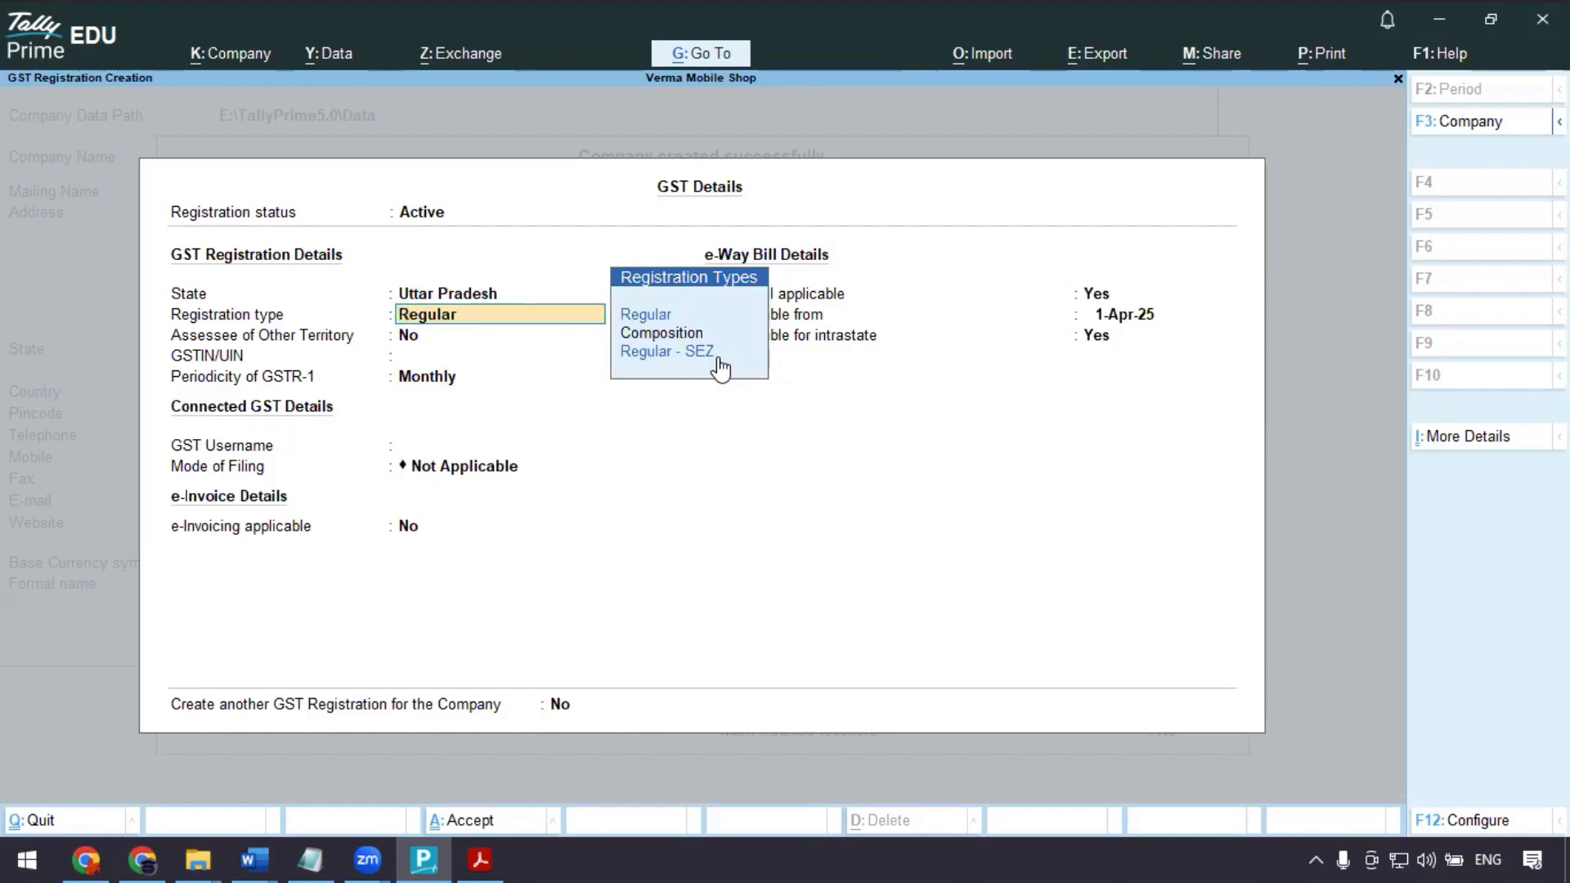
pyautogui.press('Return')
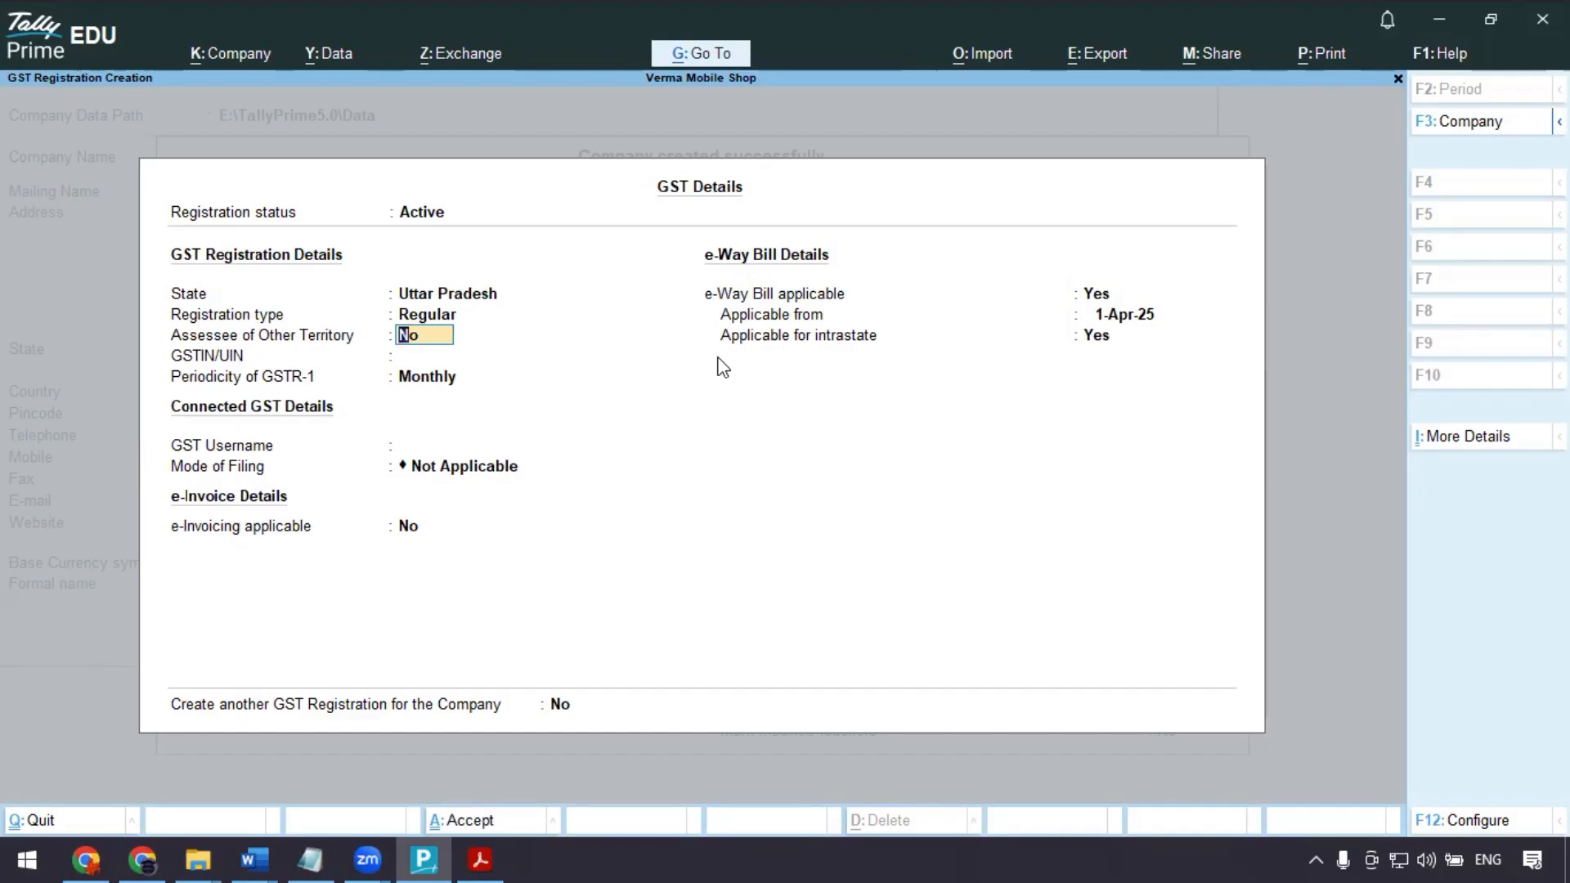
pyautogui.press('Return')
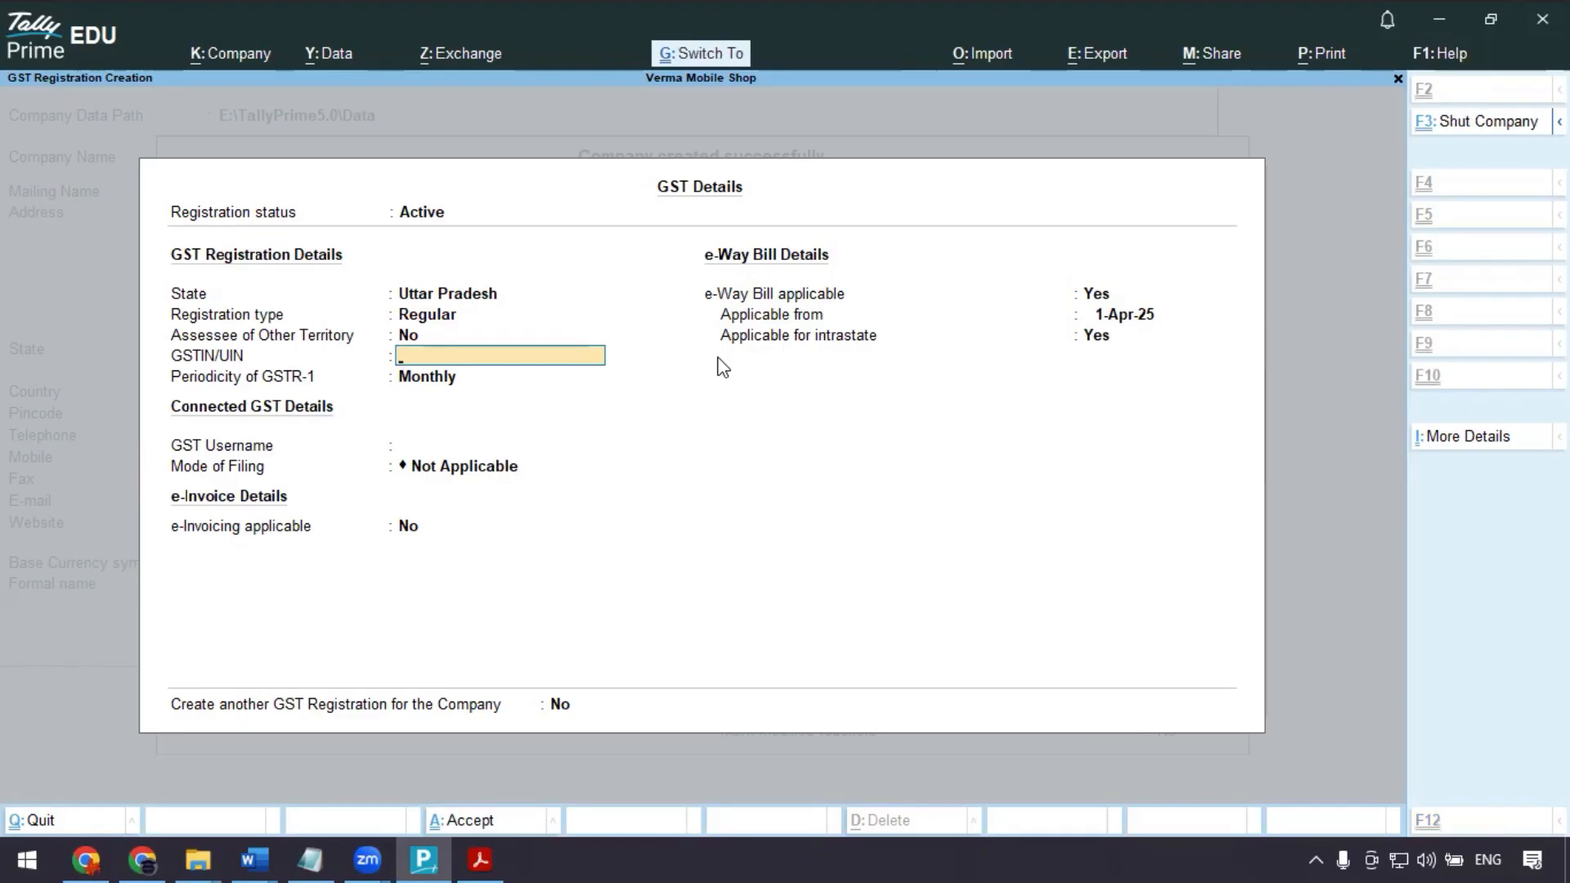
# - Enter the company's GSTIN from the assignment and keep the GSTR-1 periodicity at Monthly
pyautogui.hotkey('ctrl', 'alt', 'v')
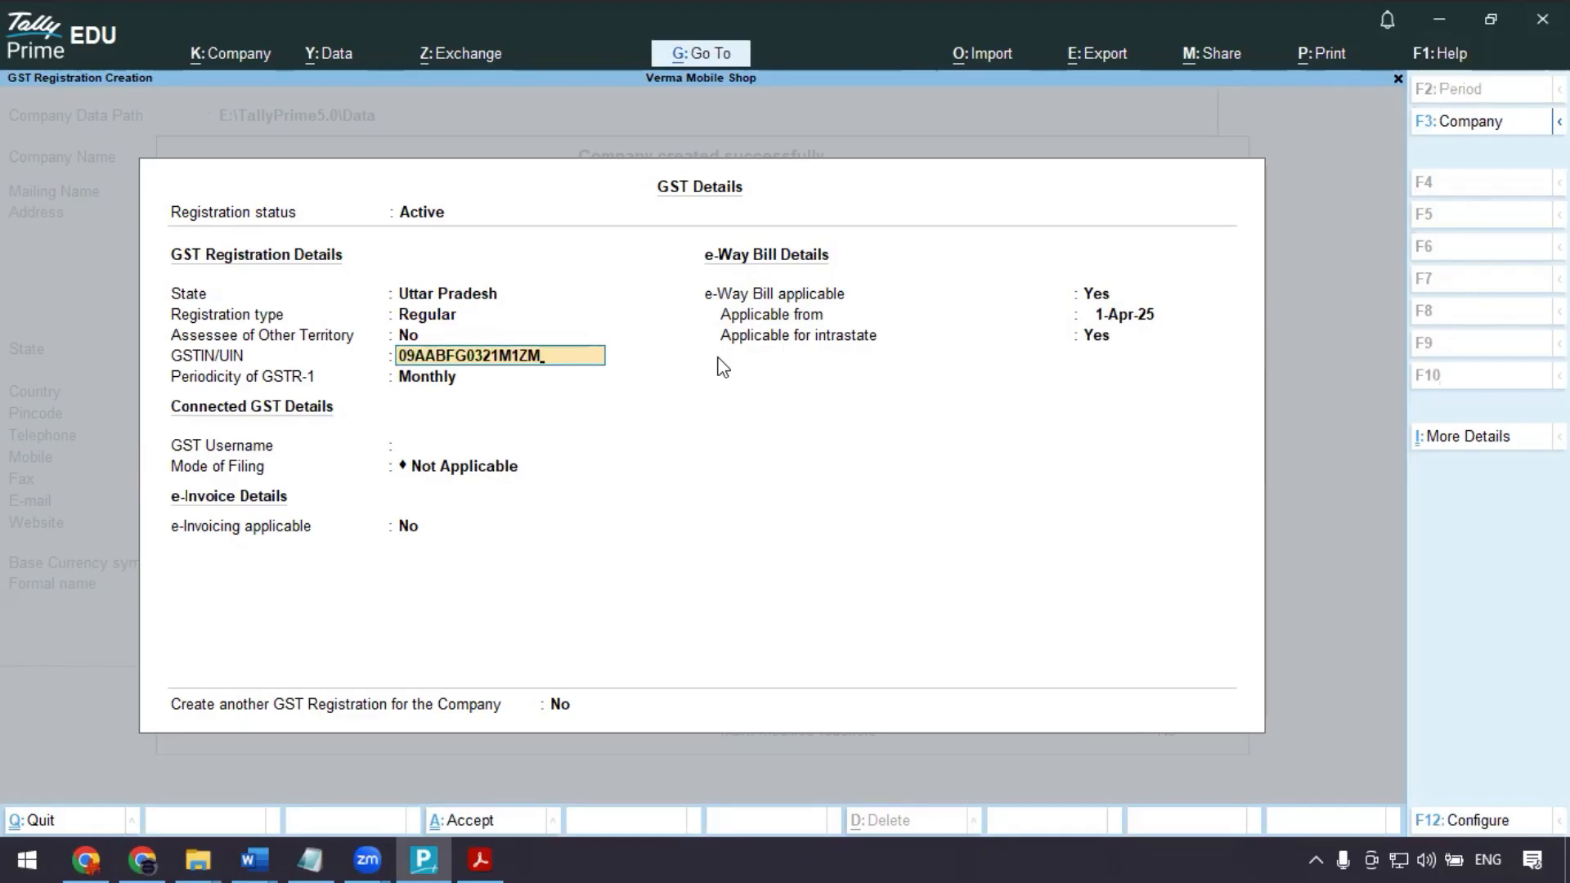
pyautogui.press('Return')
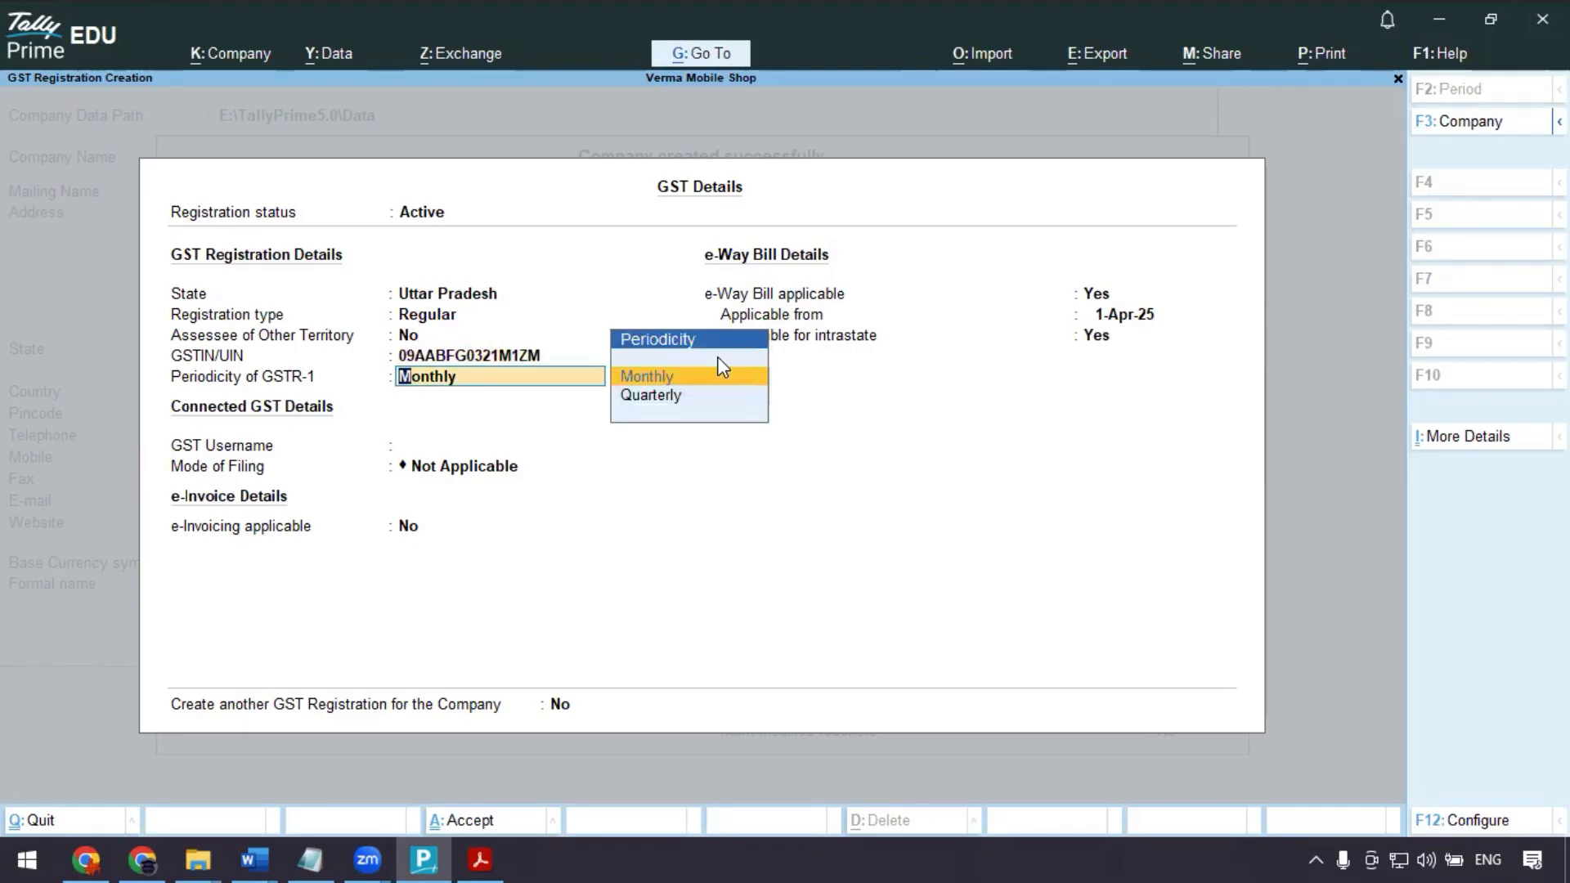
pyautogui.press('Return')
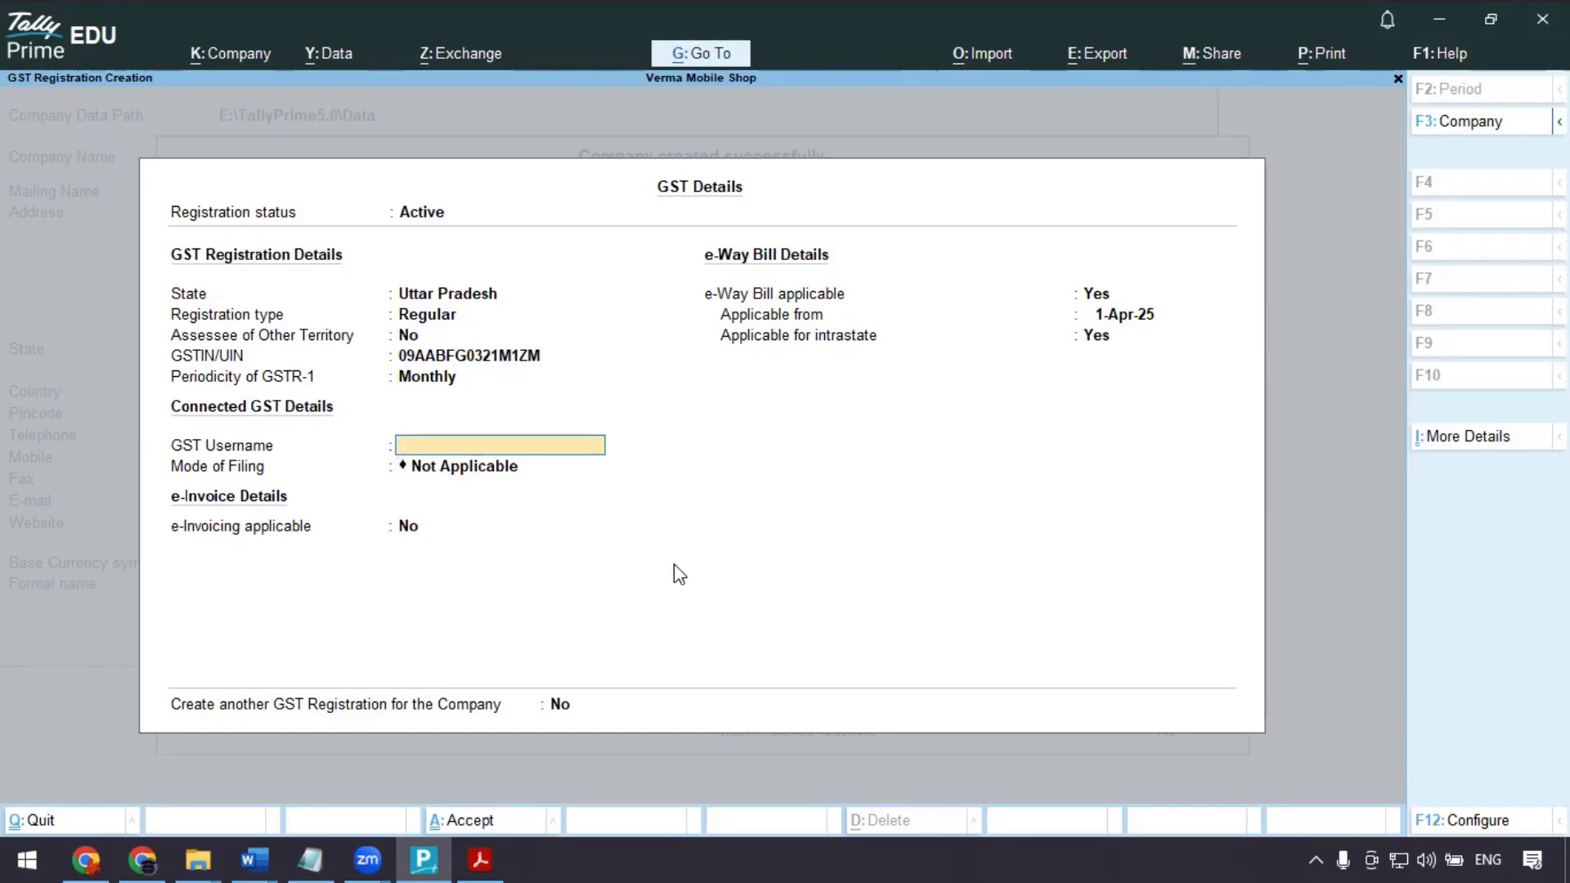
# - Leave the connected GST details and e-invoicing at their defaults, set e-Way Bill applicable to No, and save the GST registration
pyautogui.press('Return')
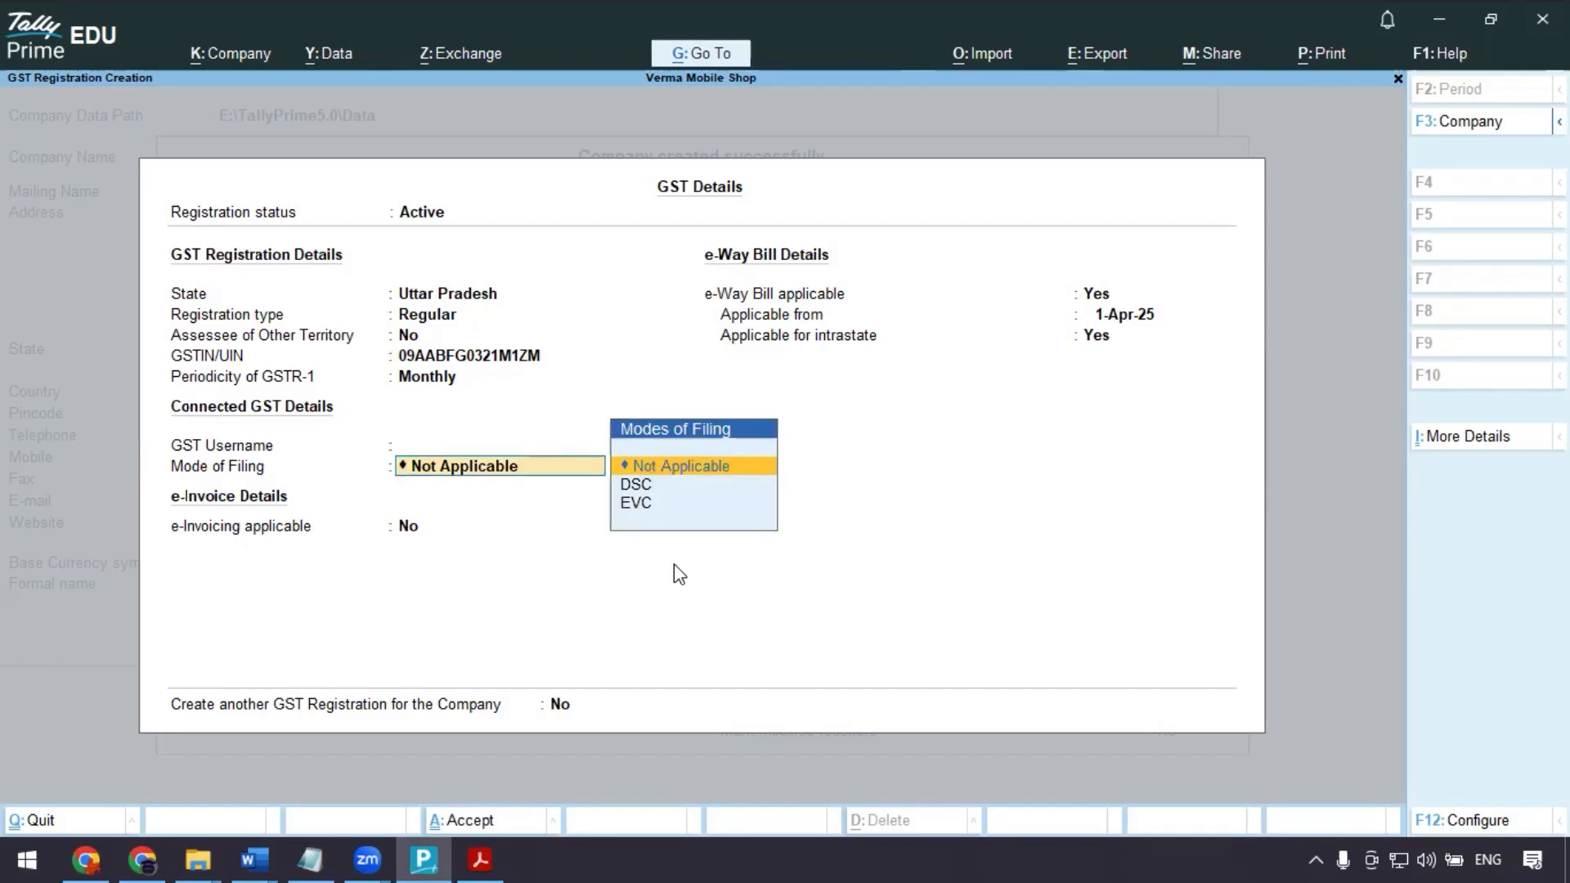
pyautogui.press('Return')
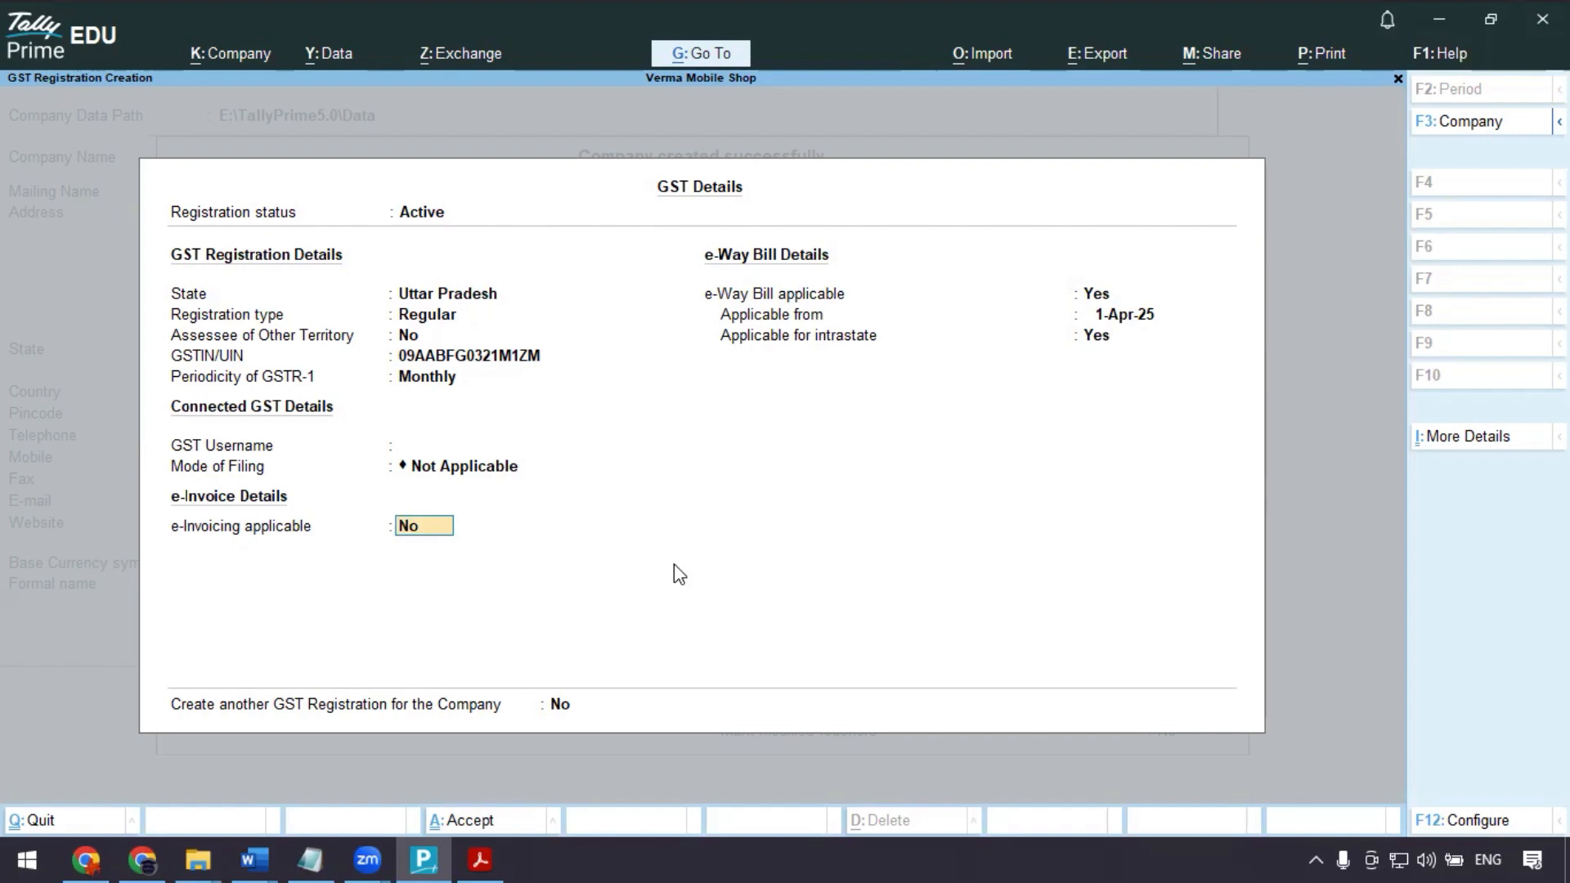
pyautogui.press('Return')
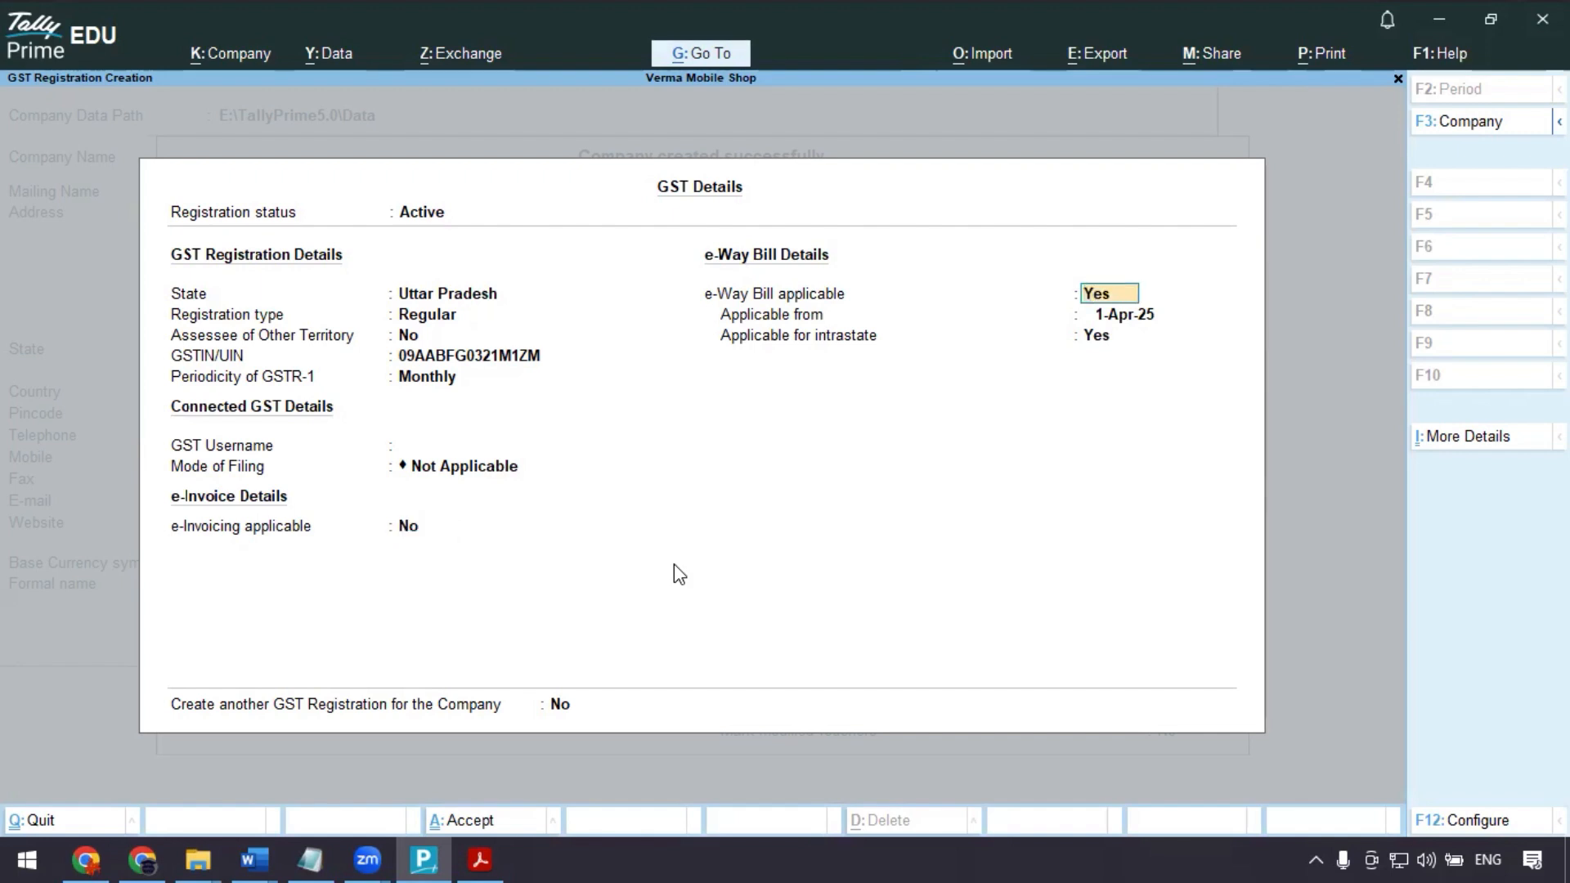
pyautogui.write('n')
pyautogui.press('Return')
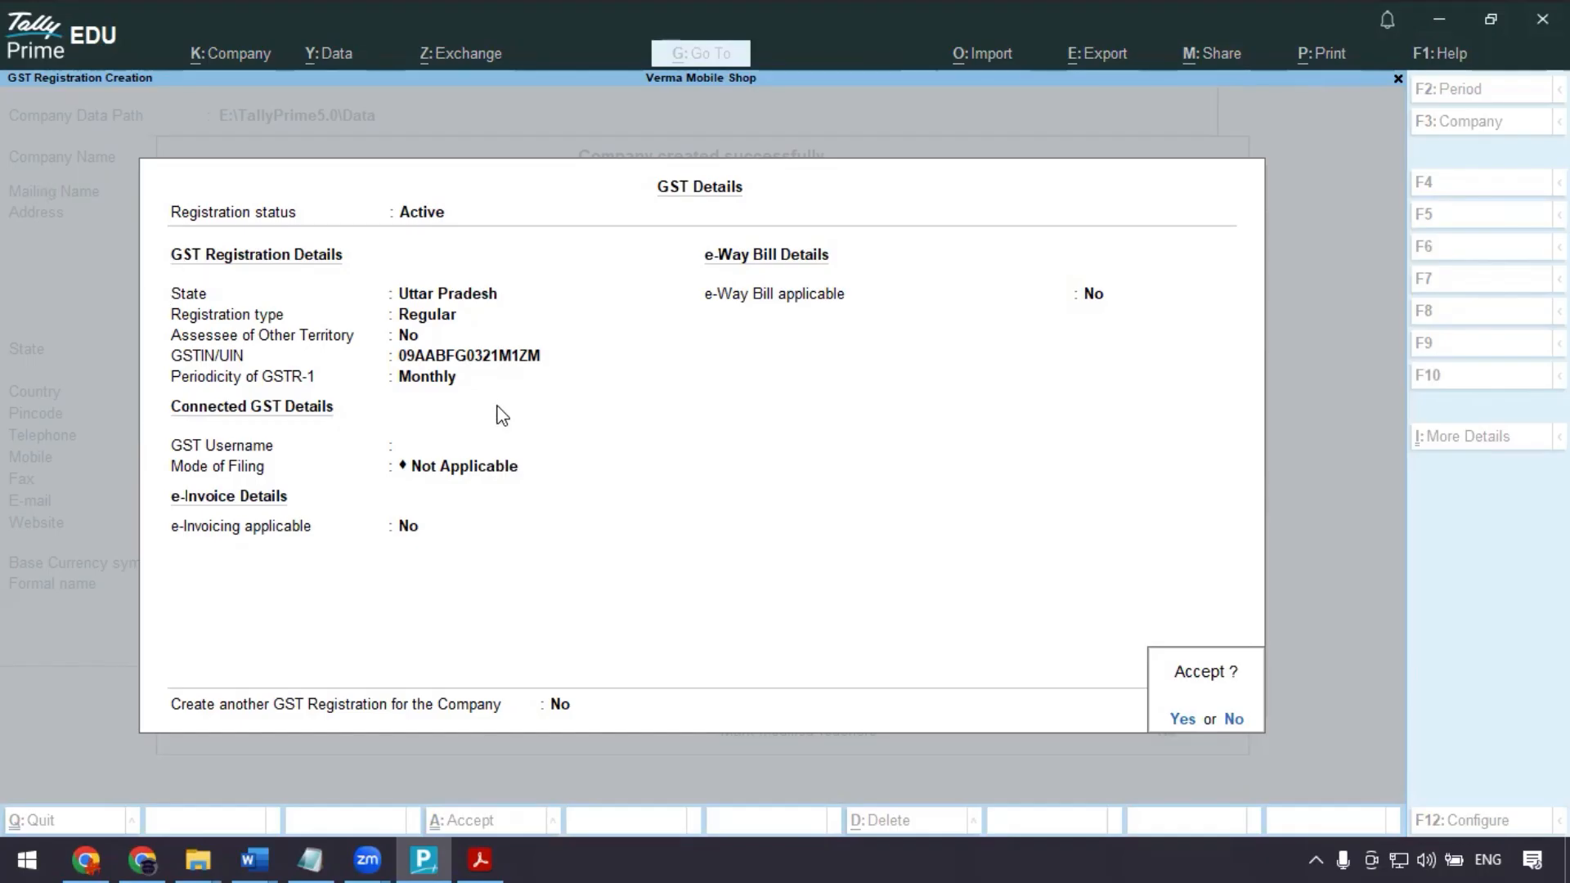
pyautogui.press('Return')
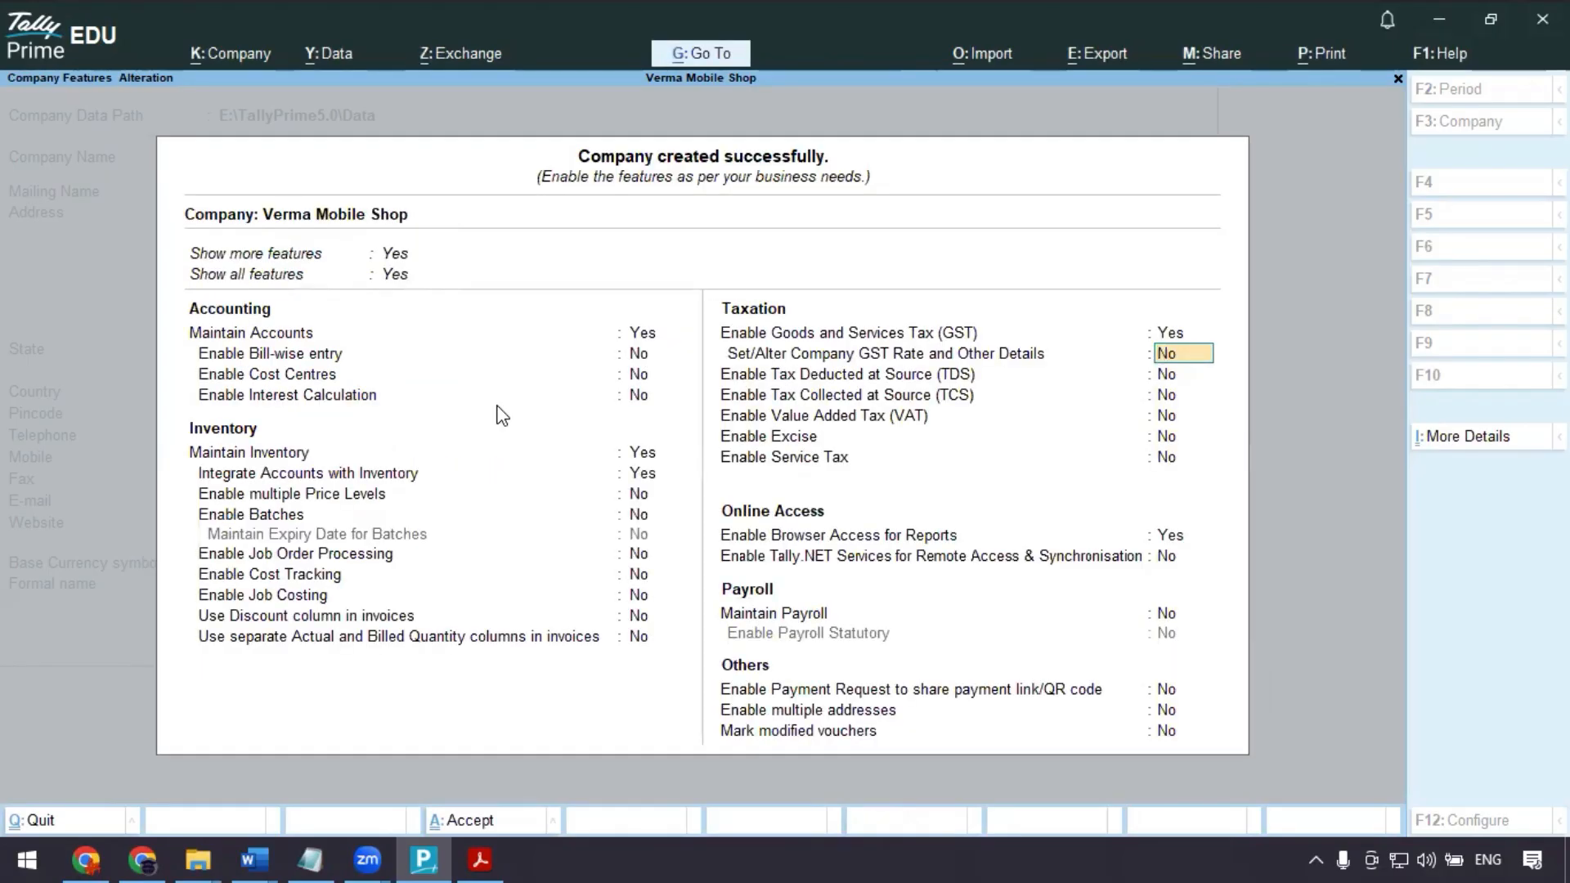
# - Reopen the company's GST details from the taxation features, review the GST registration section, and return to the features
pyautogui.press('Return')
pyautogui.press('Return')
pyautogui.press('Return')
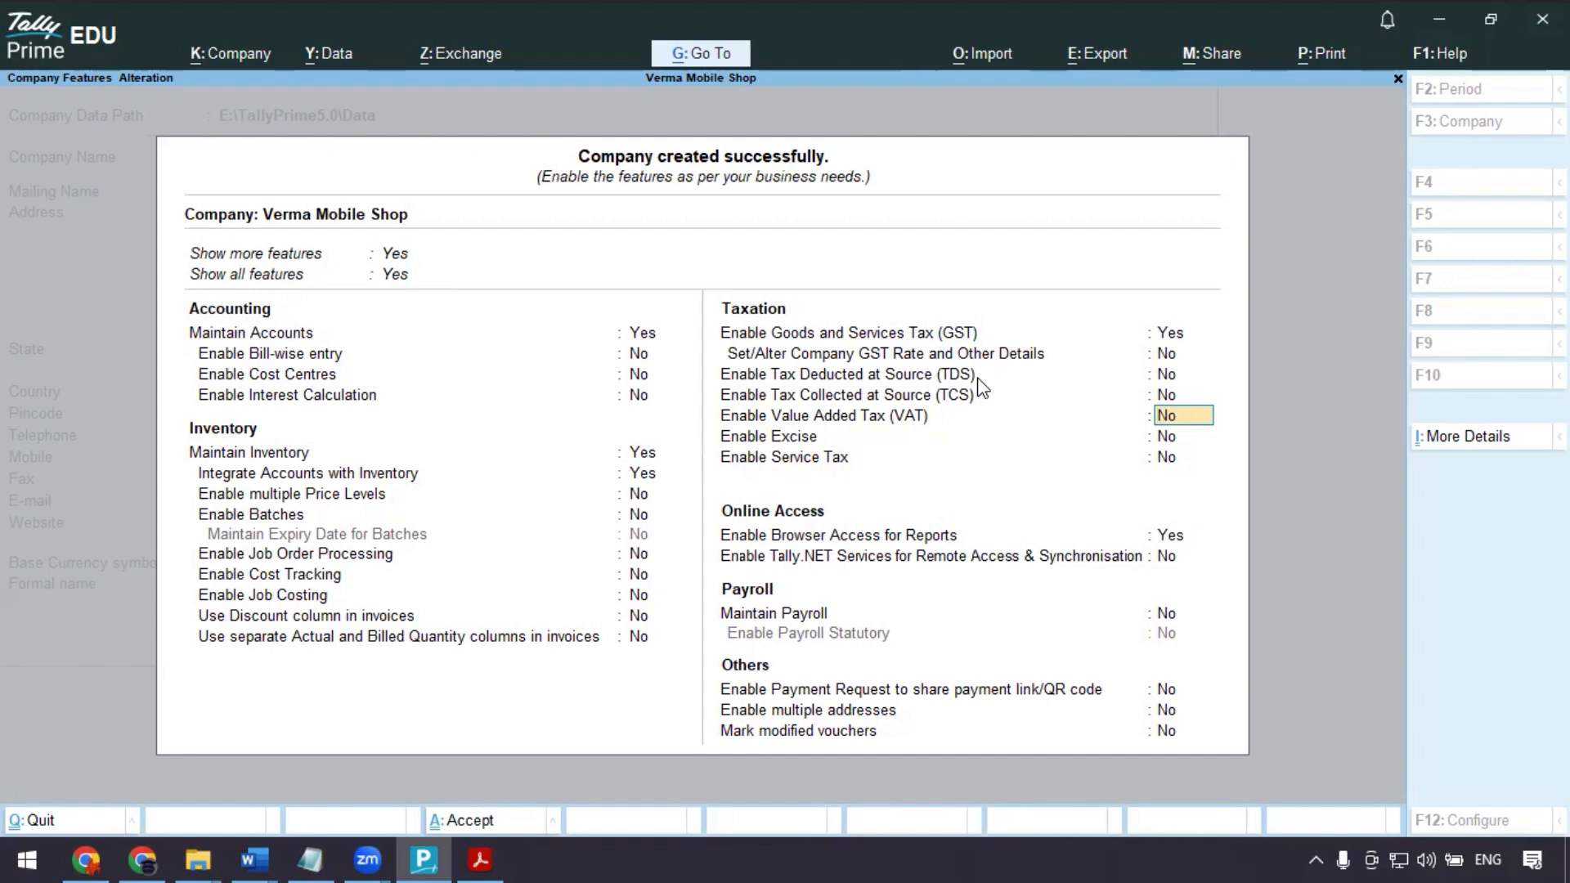
pyautogui.click(1178, 333)
pyautogui.press('Return')
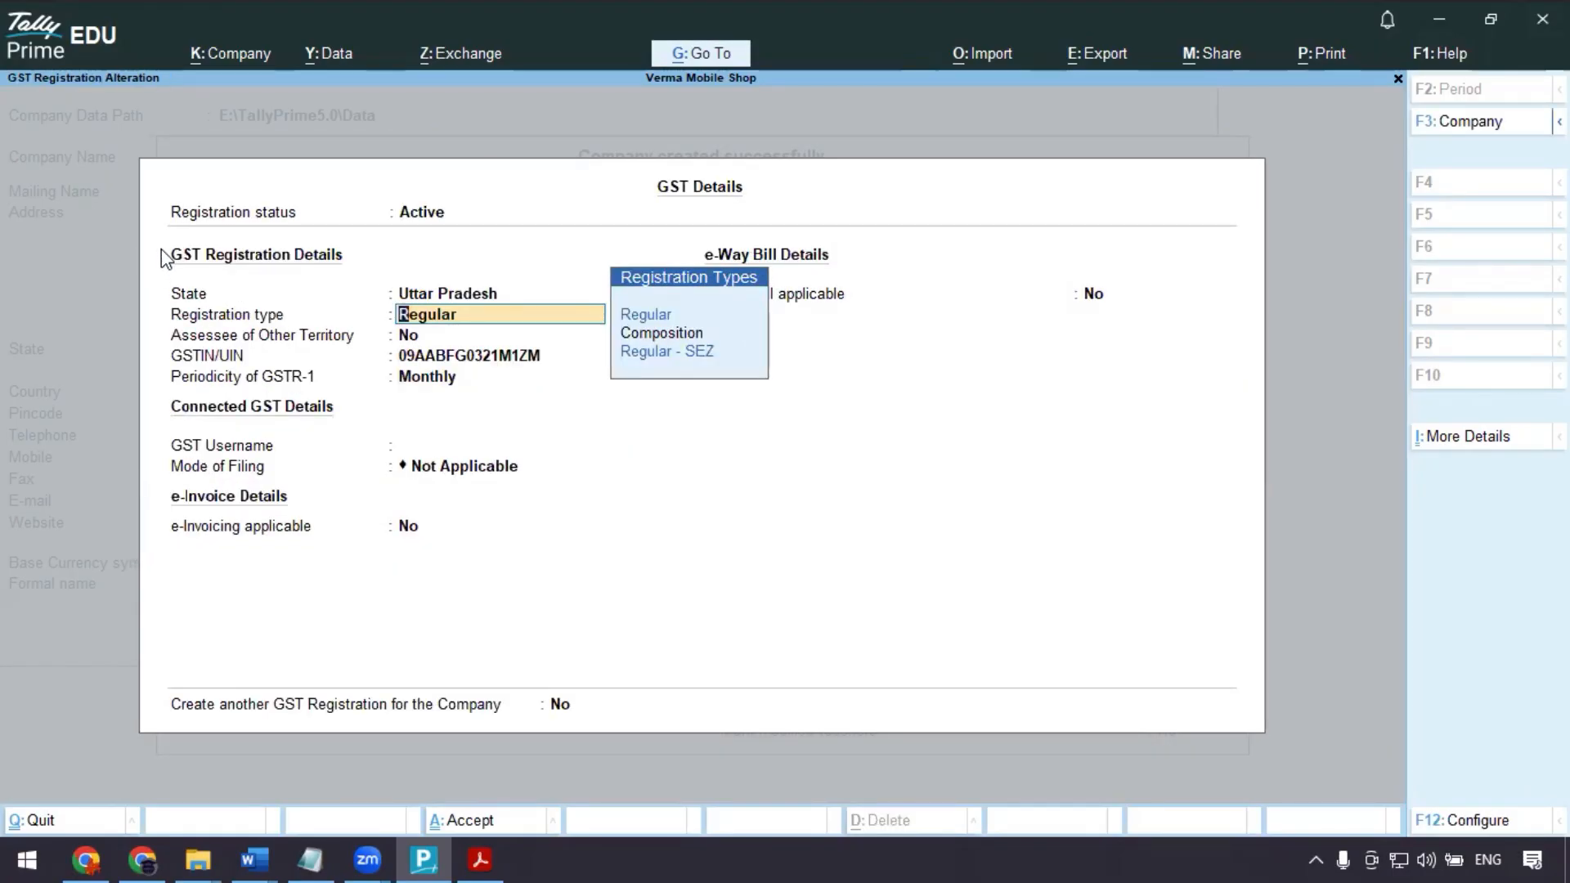
pyautogui.press('Return')
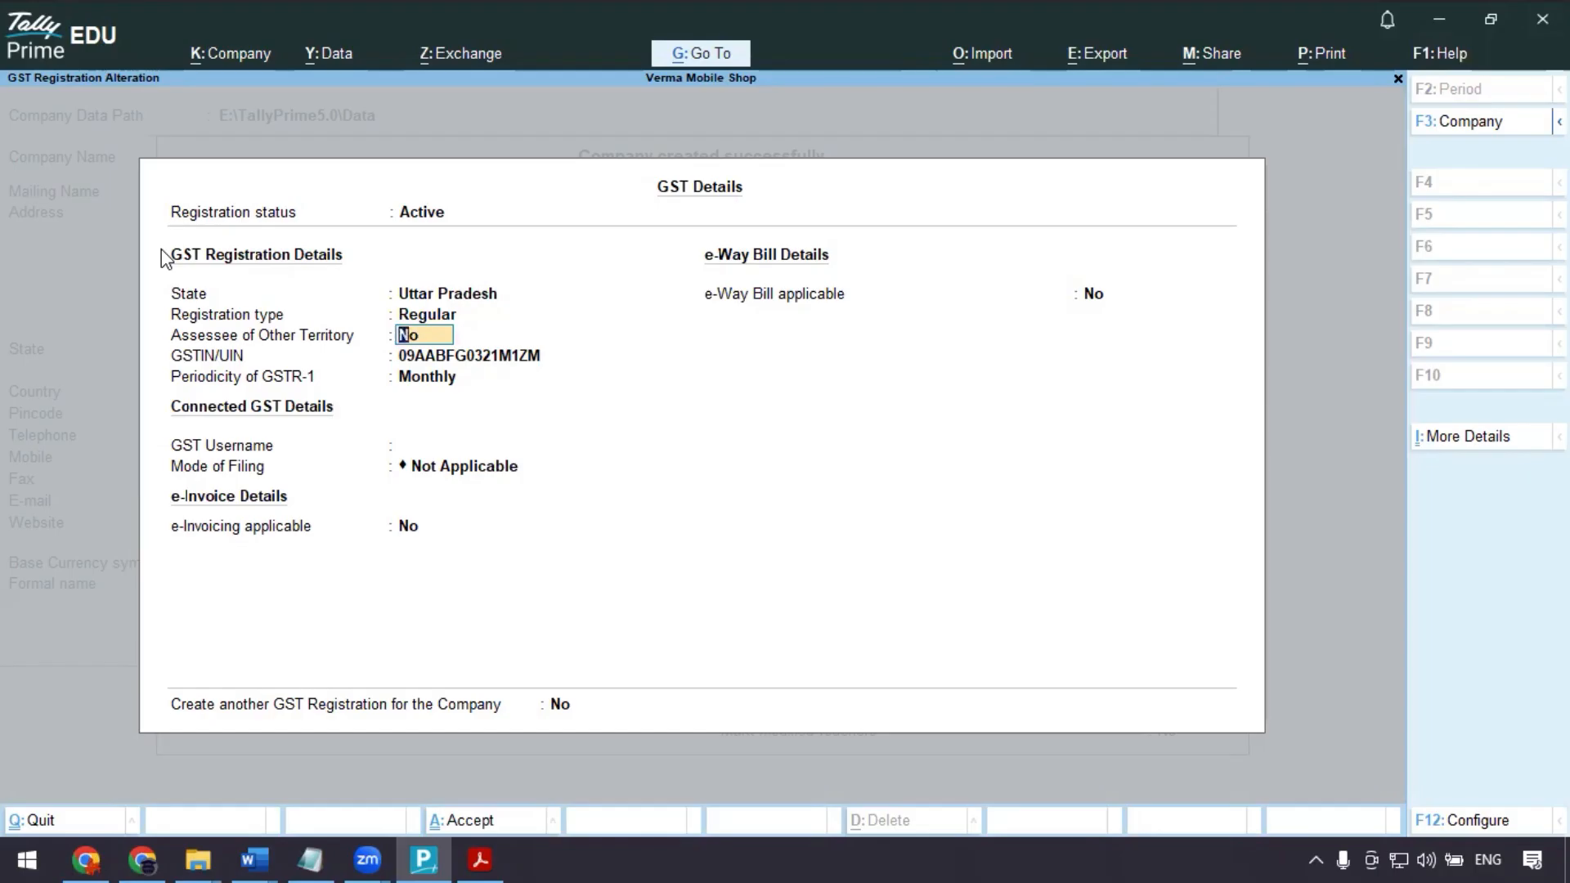
pyautogui.hotkey('ctrl', '2')
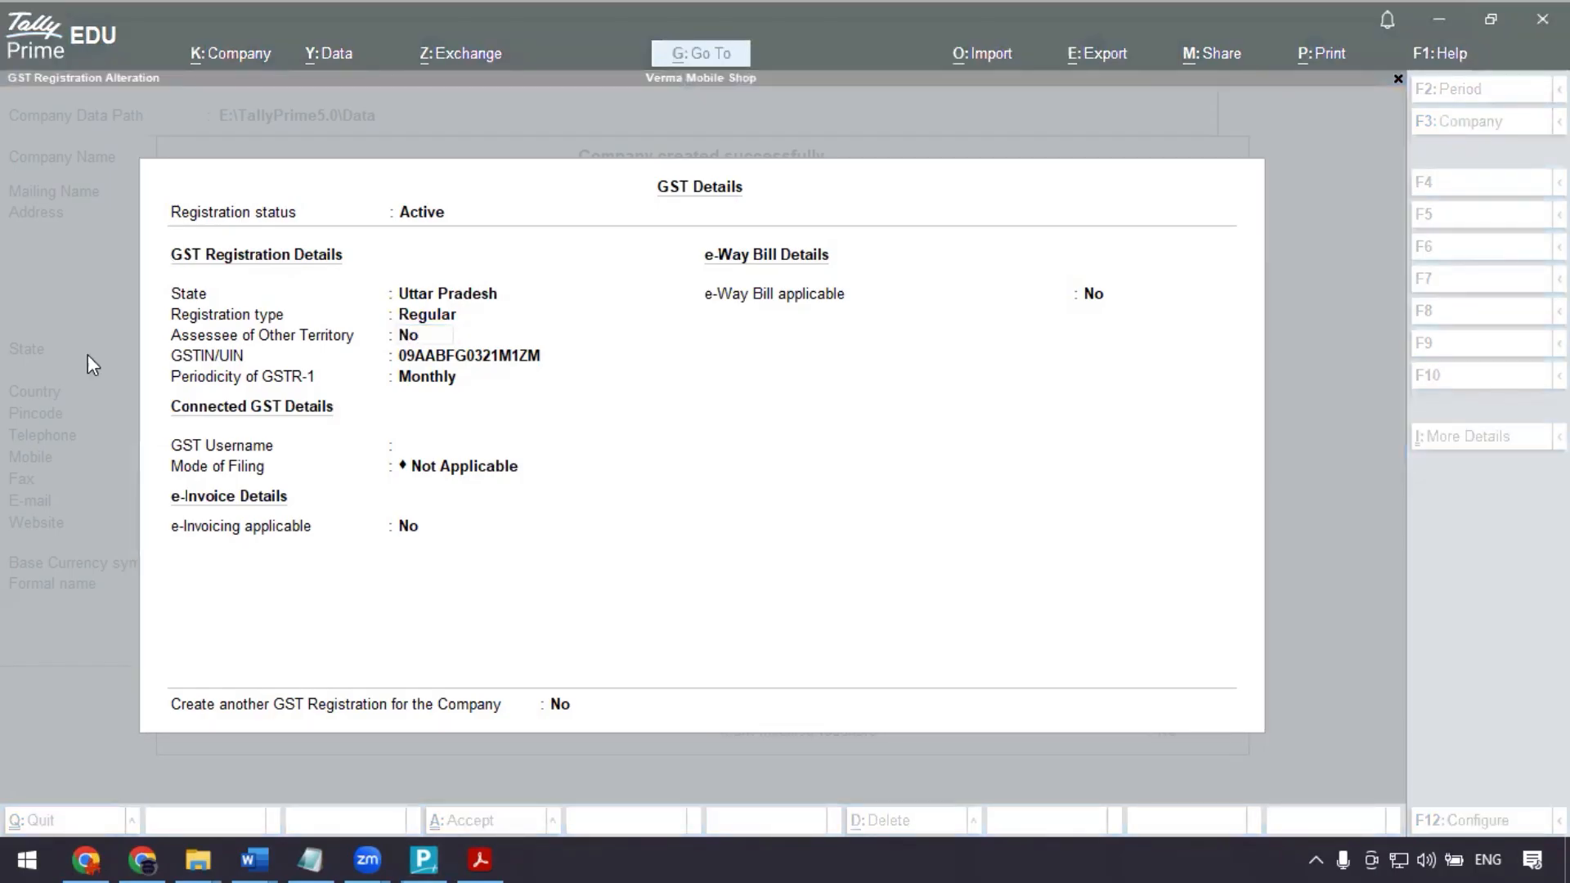
pyautogui.moveTo(644, 403); pyautogui.dragTo(158, 234)
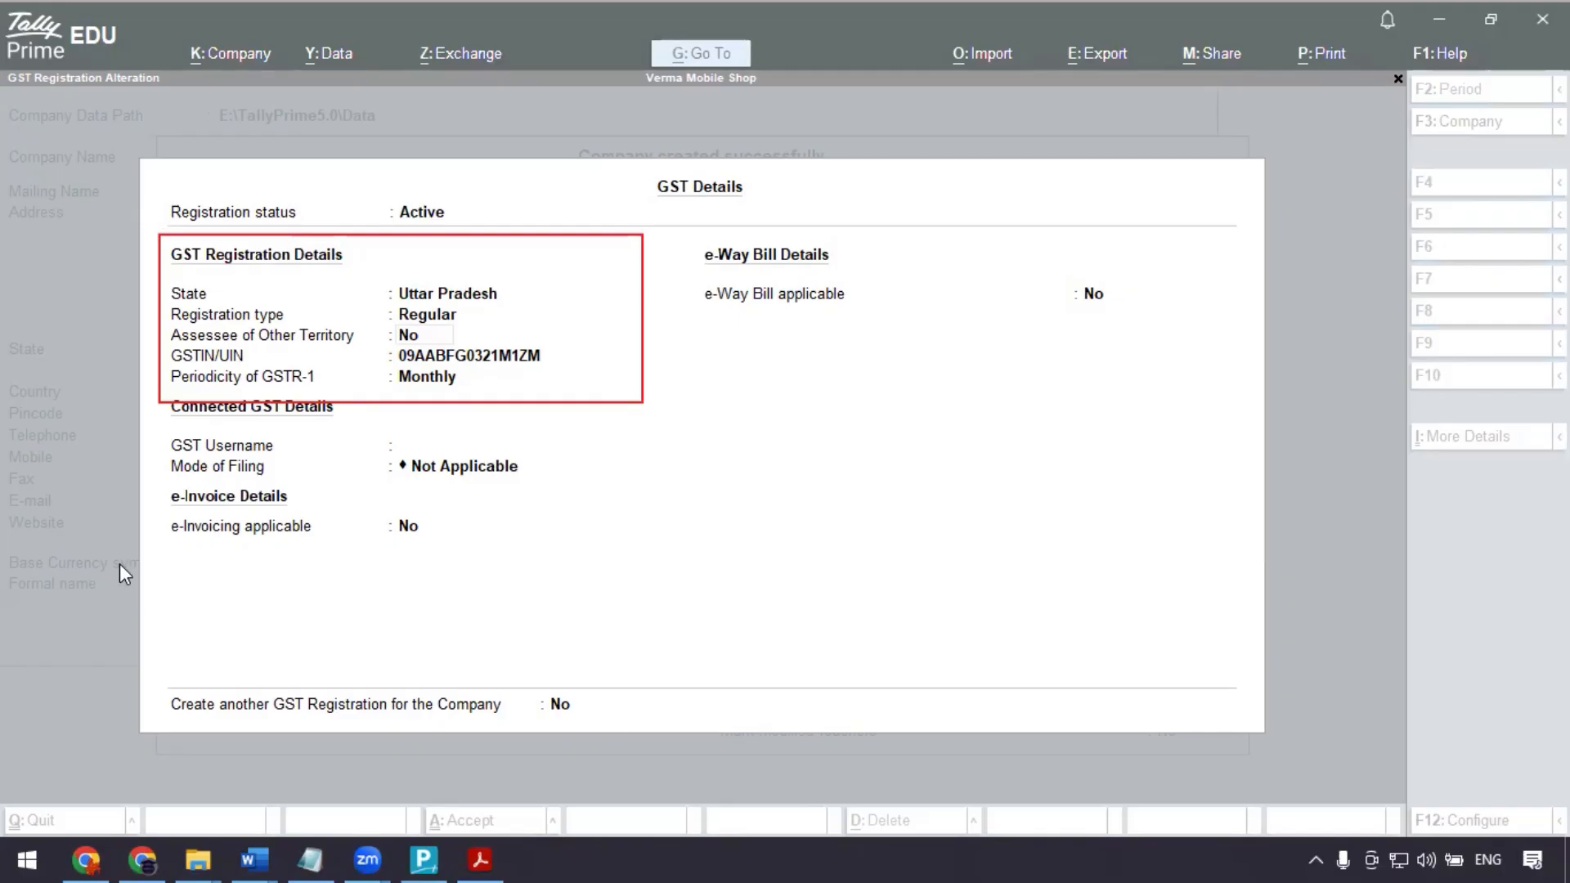
pyautogui.press('Escape')
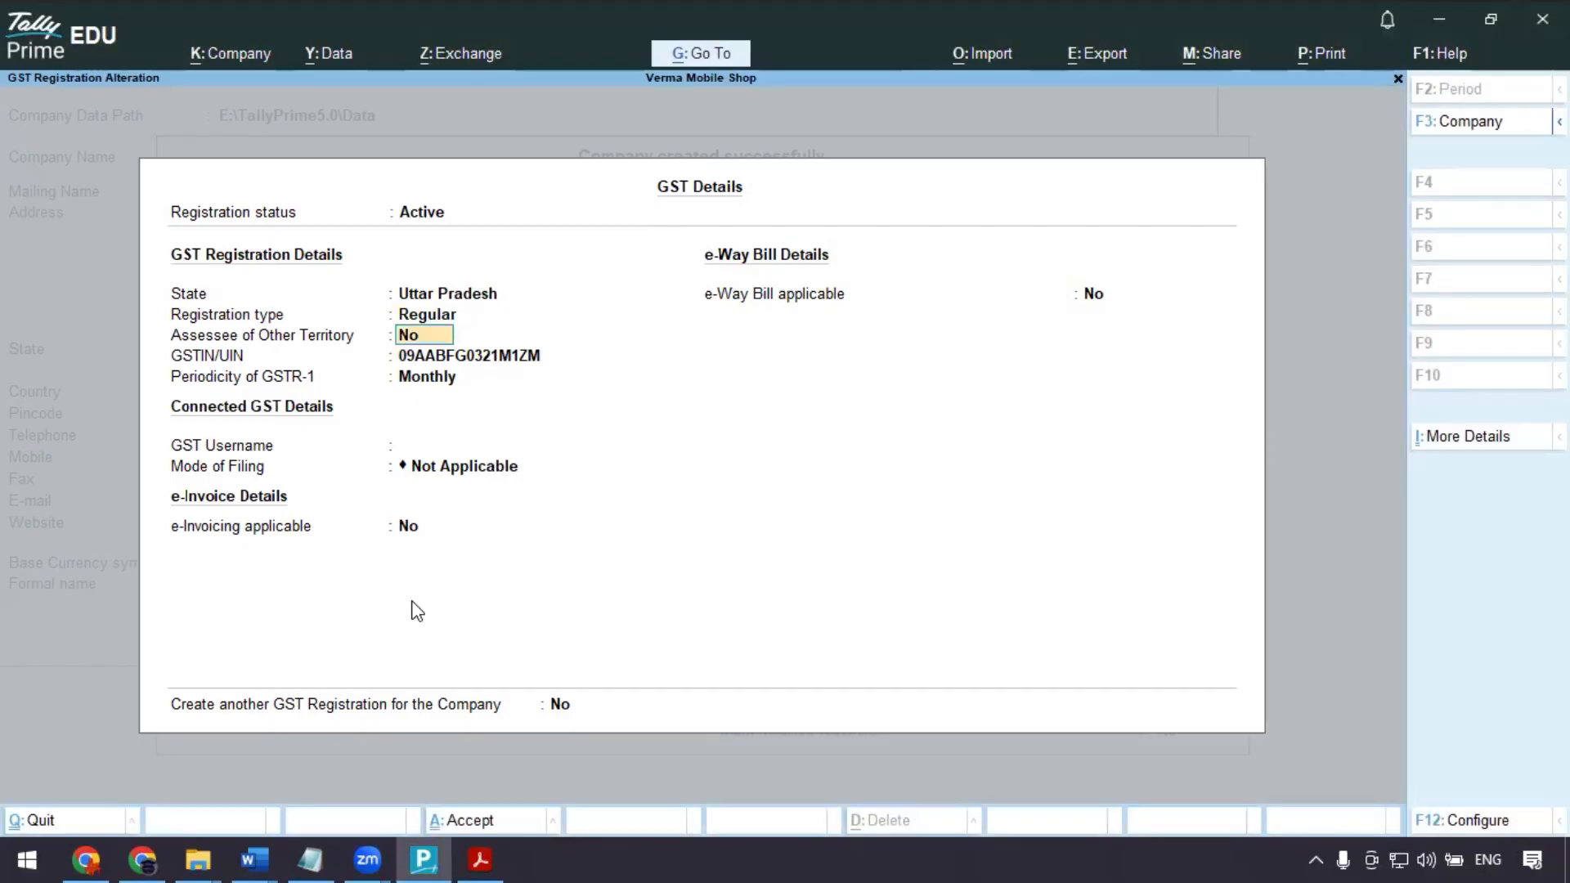
pyautogui.hotkey('ctrl', 'a')
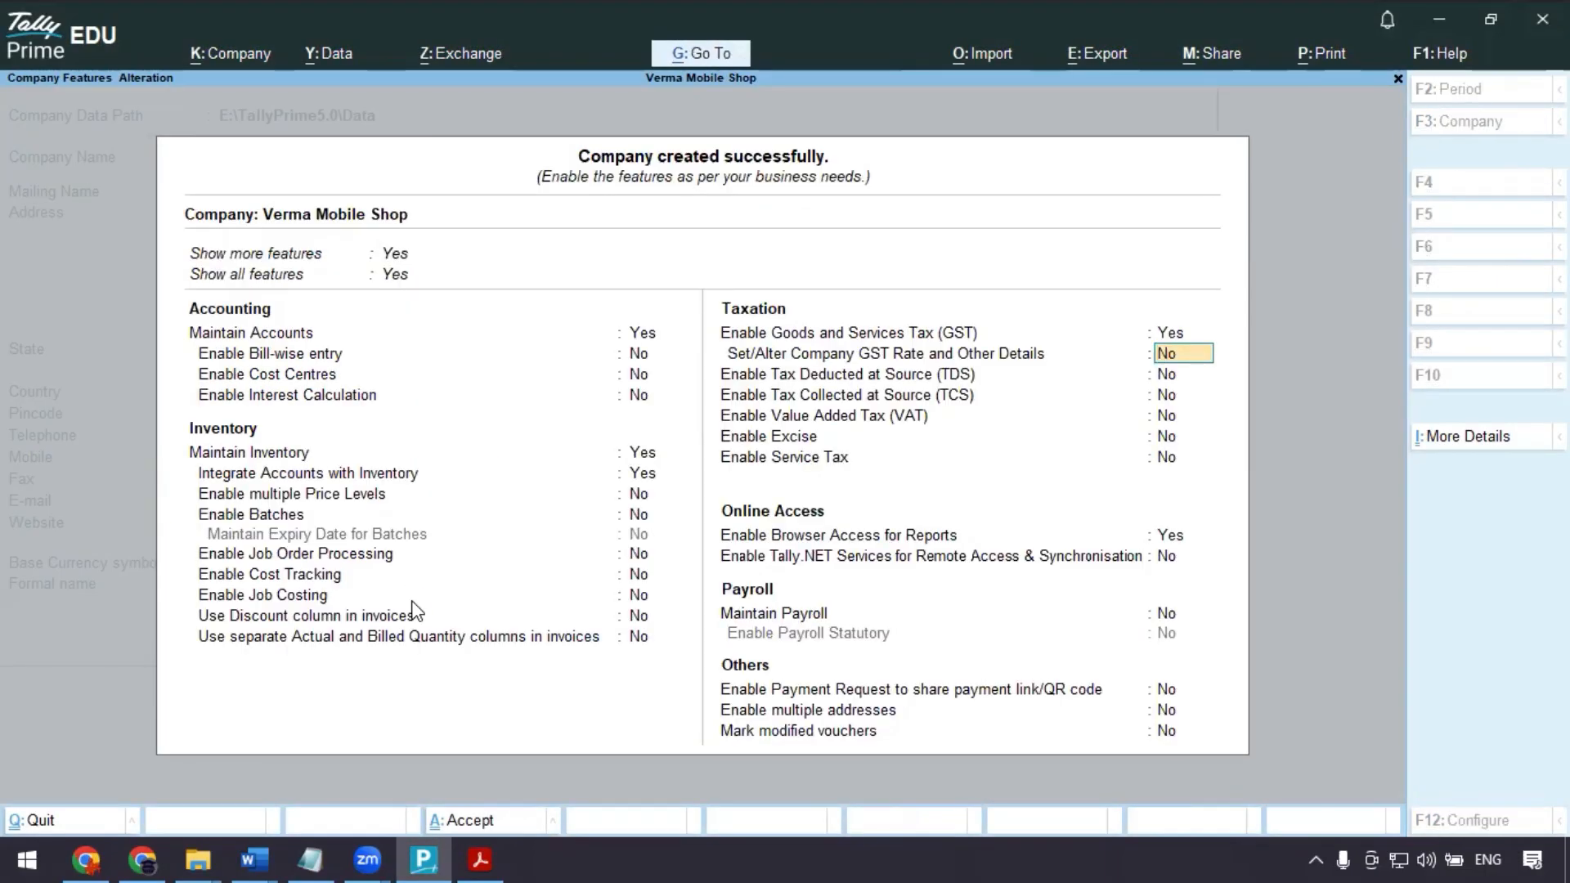
# - Keep the remaining taxation, online access, payroll and other features at their defaults and save the company features
pyautogui.press('Return')
pyautogui.press('Return')
pyautogui.press('Return')
pyautogui.press('Return')
pyautogui.press('Return')
pyautogui.press('Return')
pyautogui.press('Return')
pyautogui.press('Return')
pyautogui.press('Return')
pyautogui.press('Return')
pyautogui.press('Return')
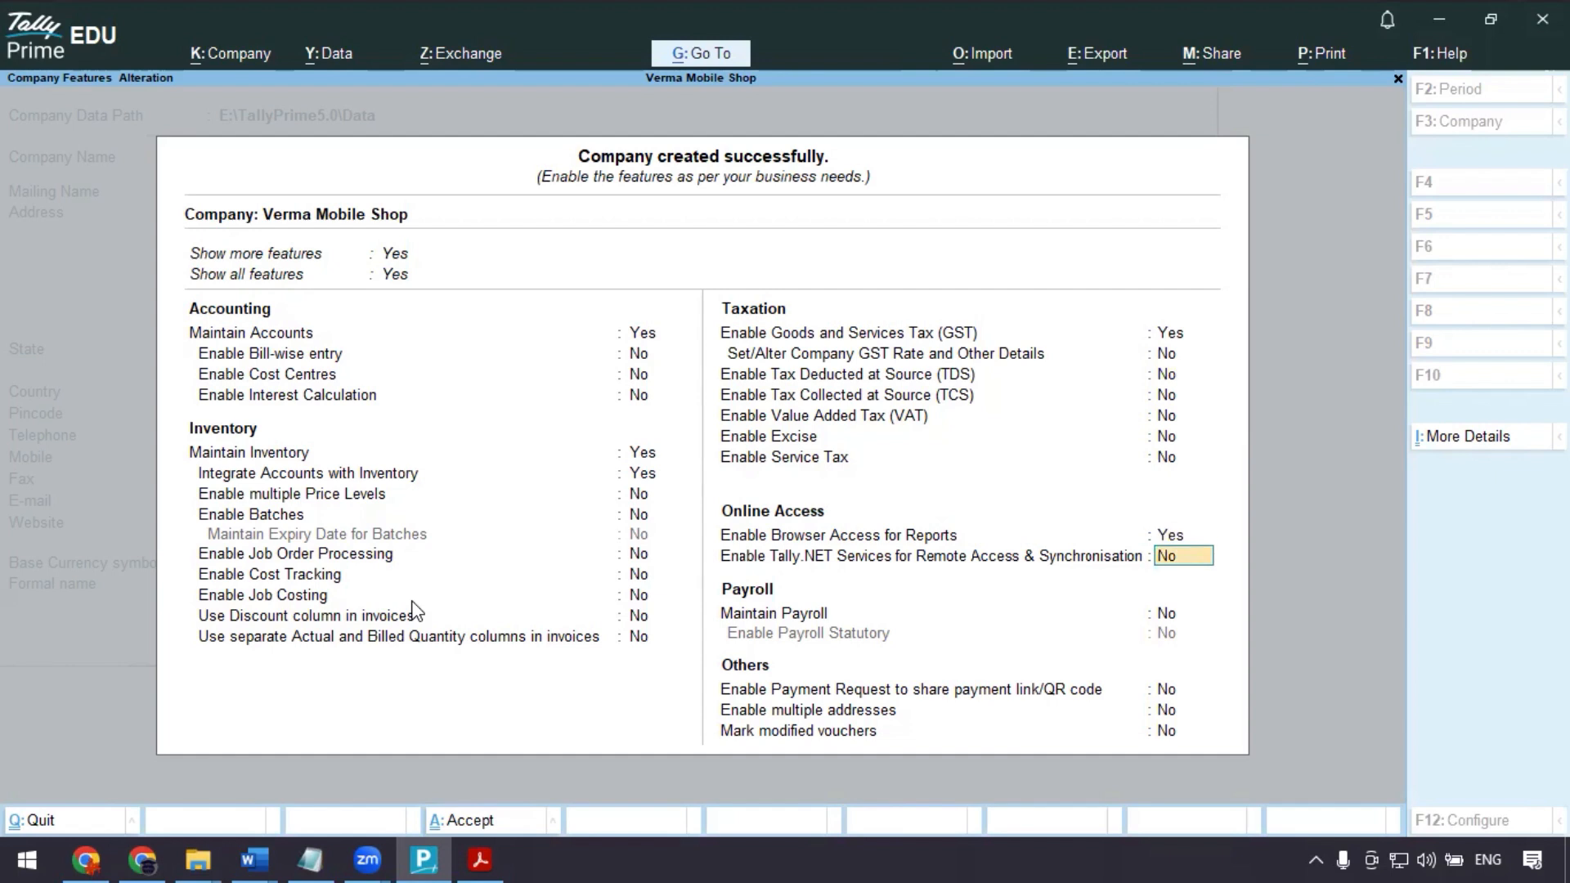
pyautogui.press('Return')
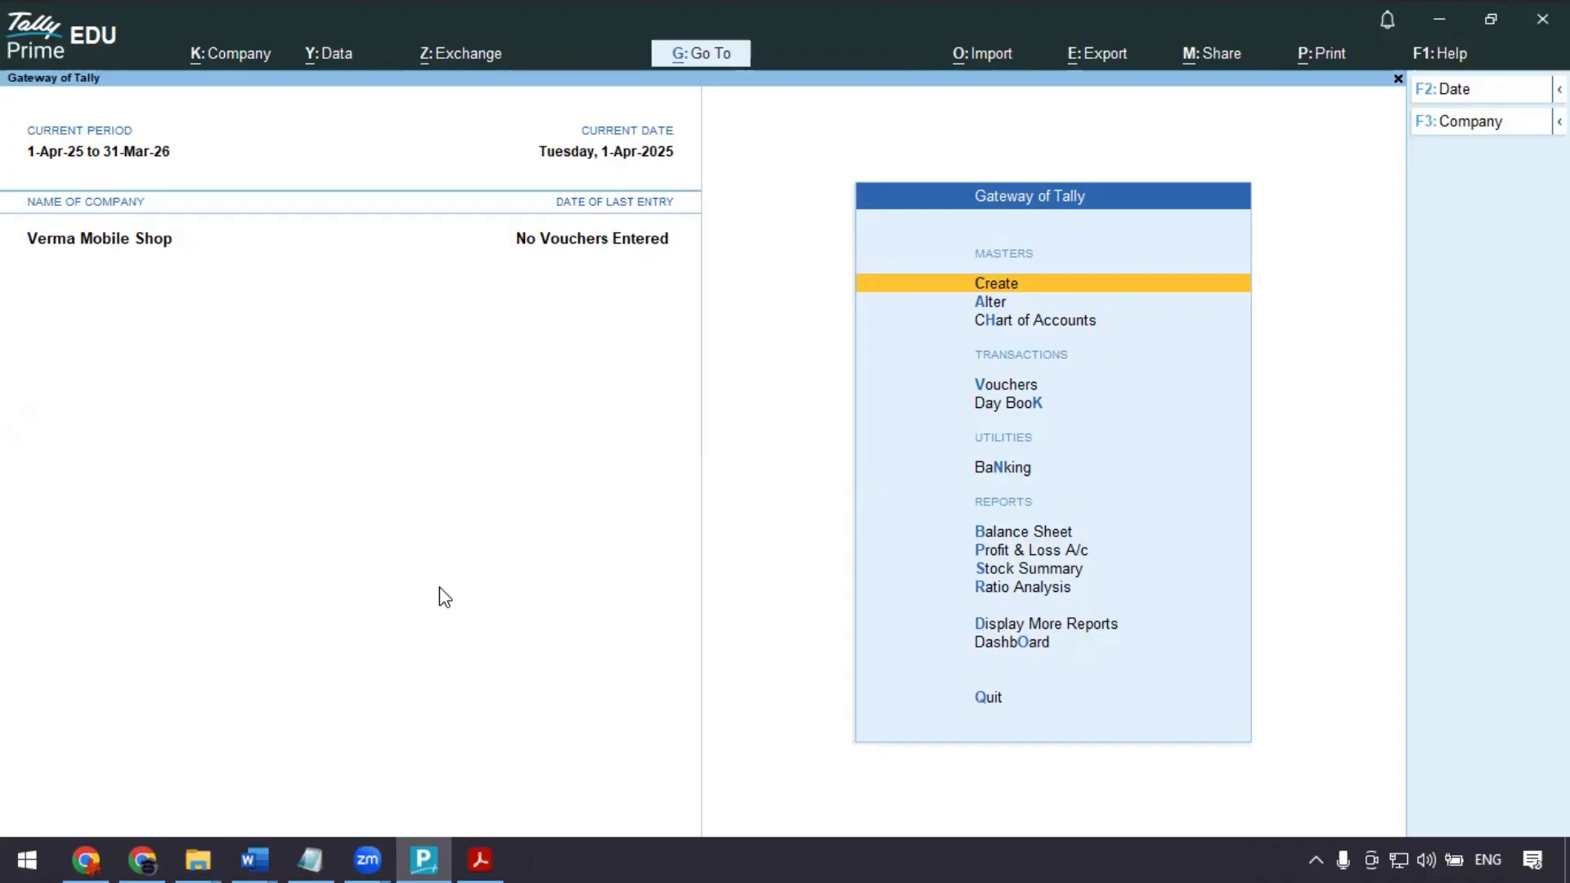
# - Switch to the GST assignment PDF to read the first transaction, and return to TallyPrime
pyautogui.click(480, 859)
pyautogui.click(775, 273)
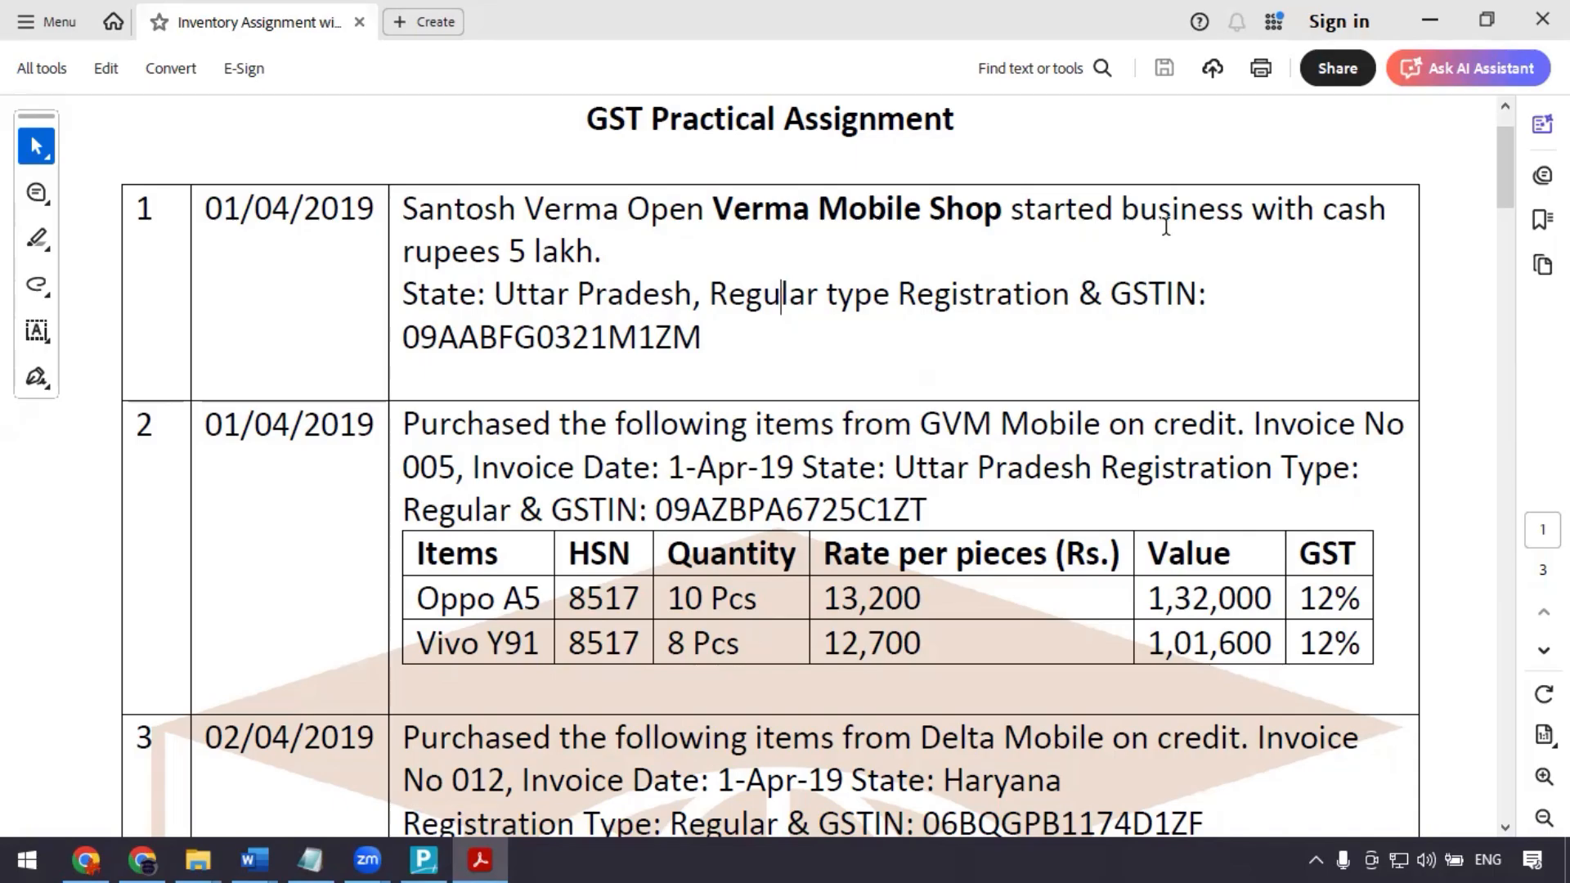
pyautogui.click(494, 857)
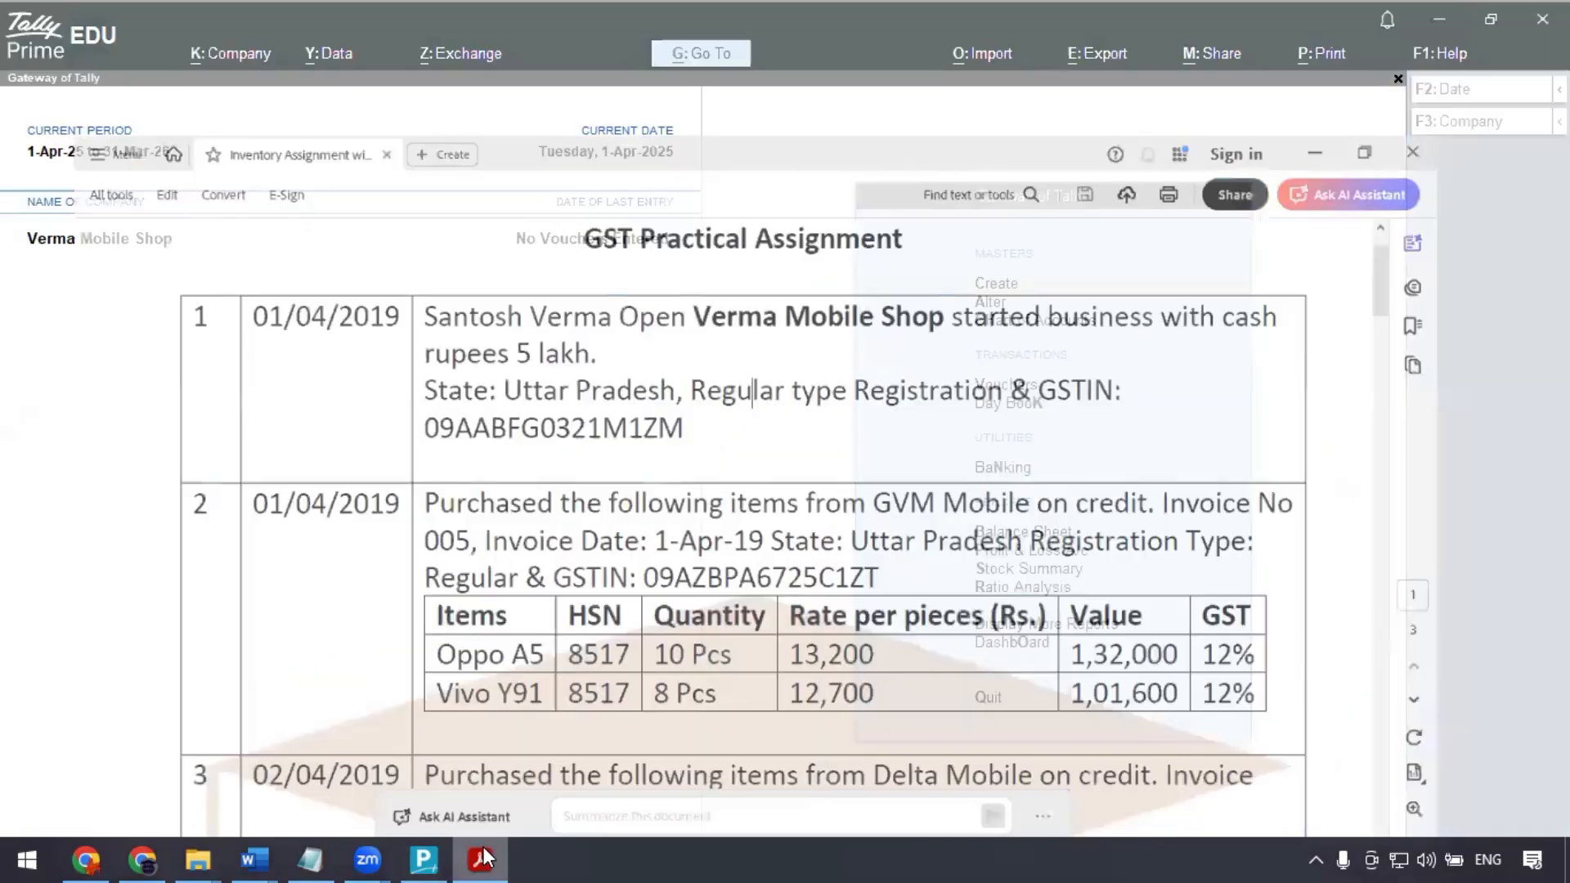
pyautogui.click(487, 857)
pyautogui.click(427, 859)
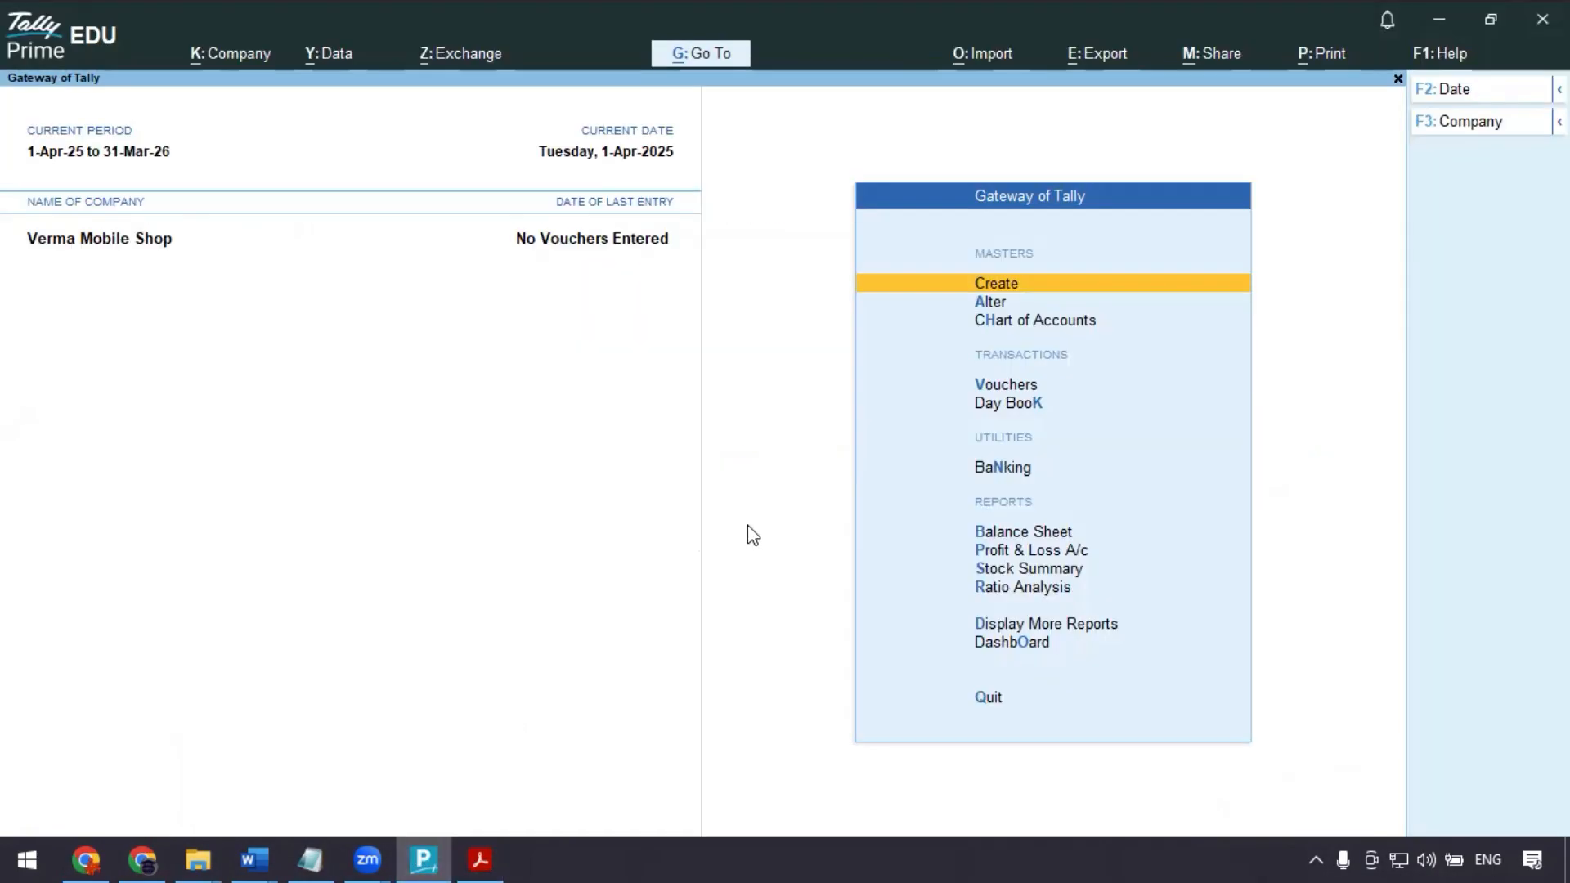
# - Start a receipt voucher and create a ledger from it named Capital under the Capital Account group
pyautogui.press('v')
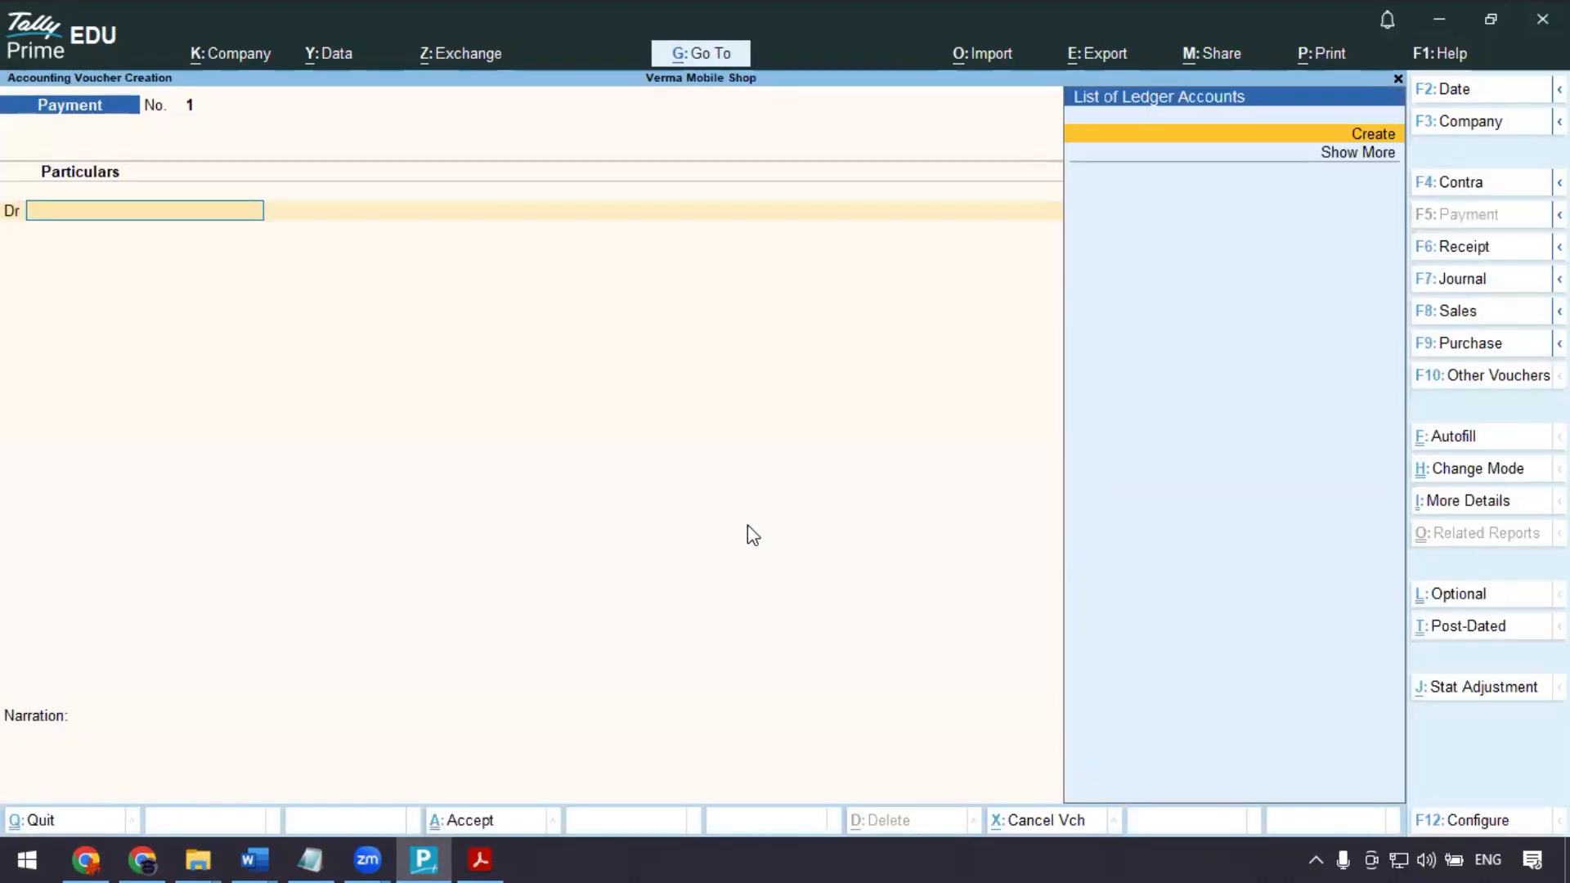
pyautogui.press('F6')
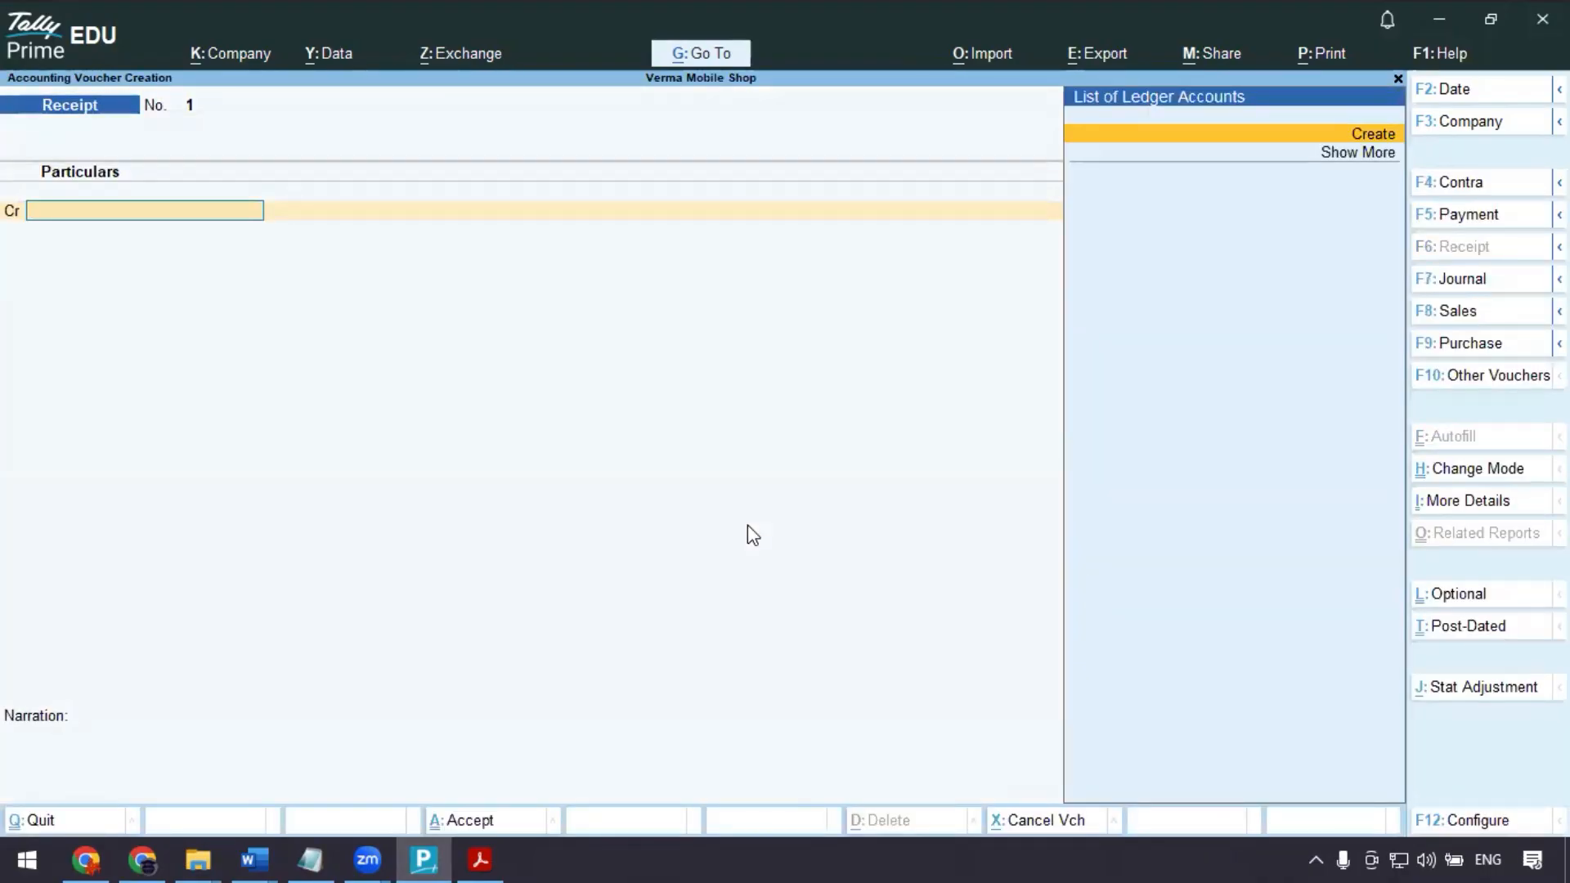
pyautogui.hotkey('alt', 'c')
pyautogui.write('C')
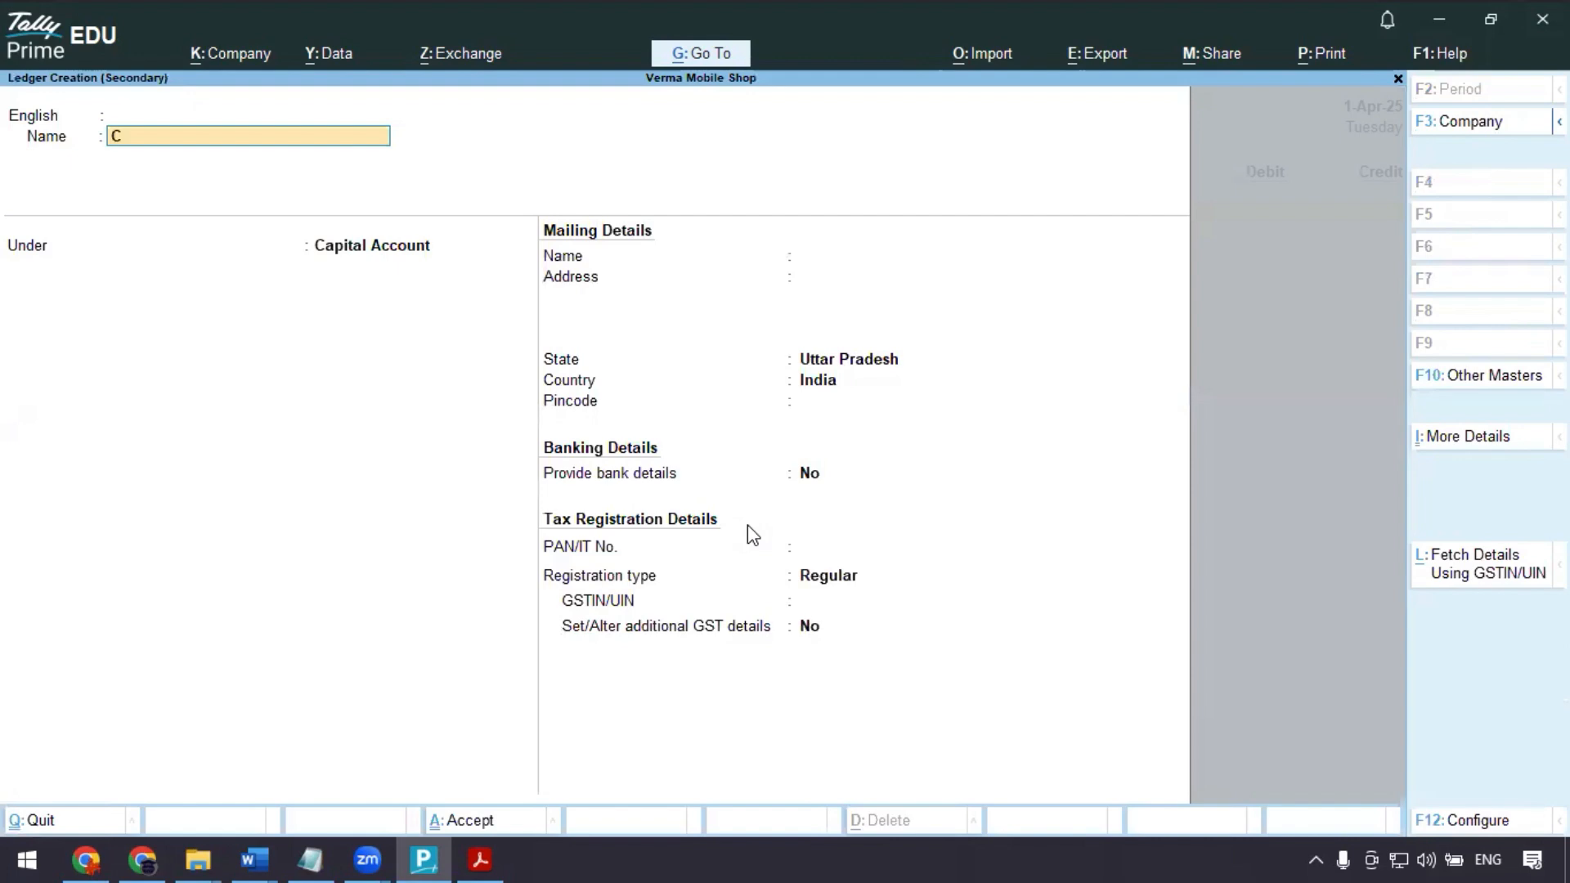
pyautogui.write('apital')
pyautogui.press('Return')
pyautogui.press('Return')
pyautogui.press('Return')
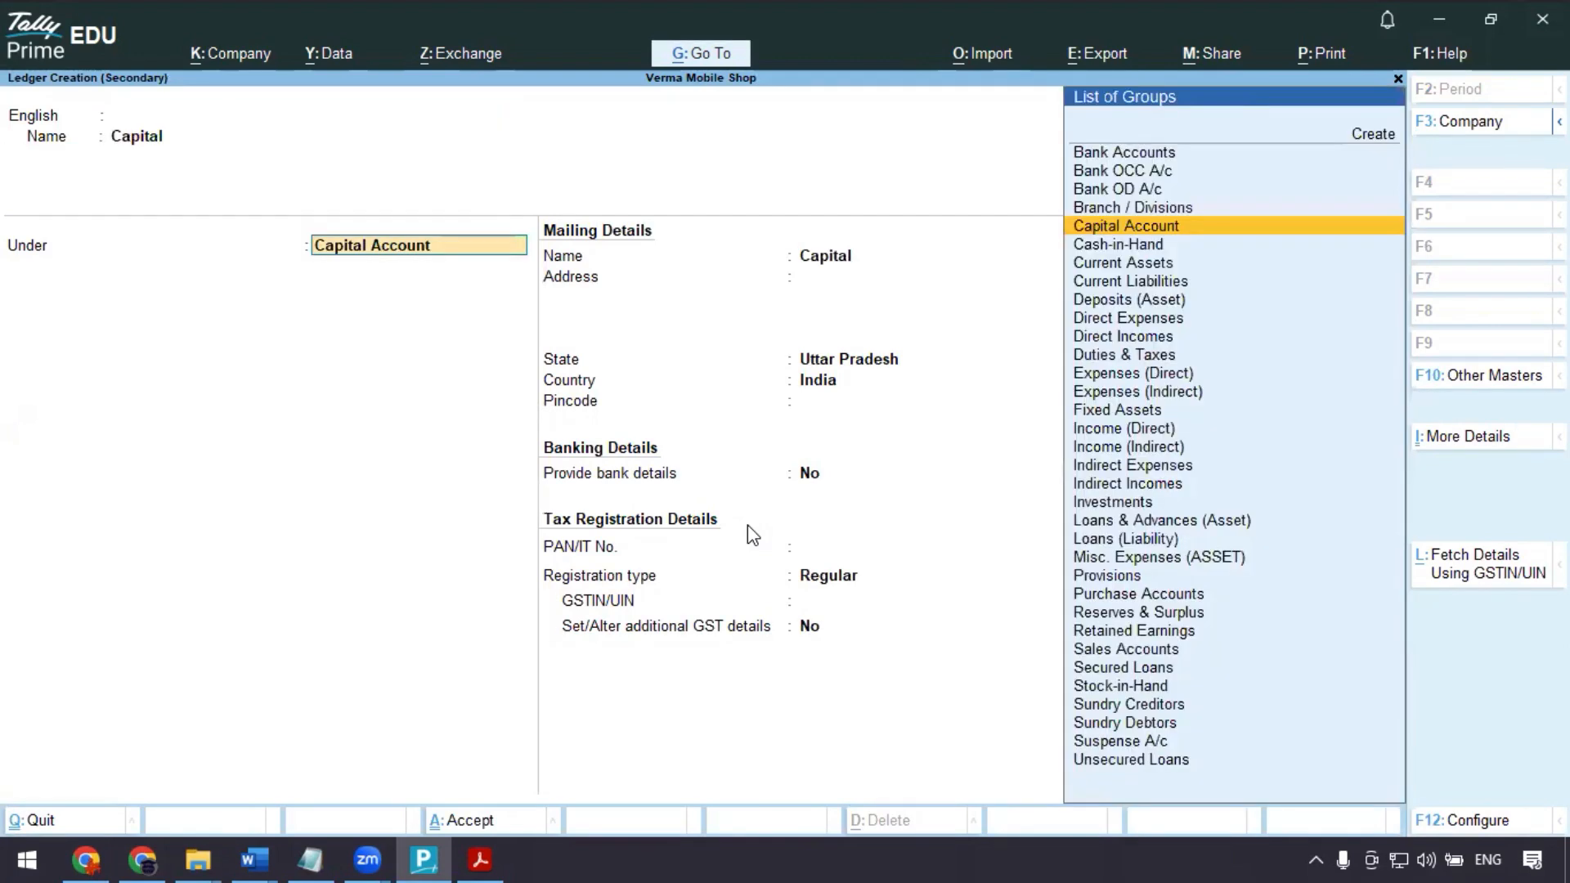
pyautogui.press('Return')
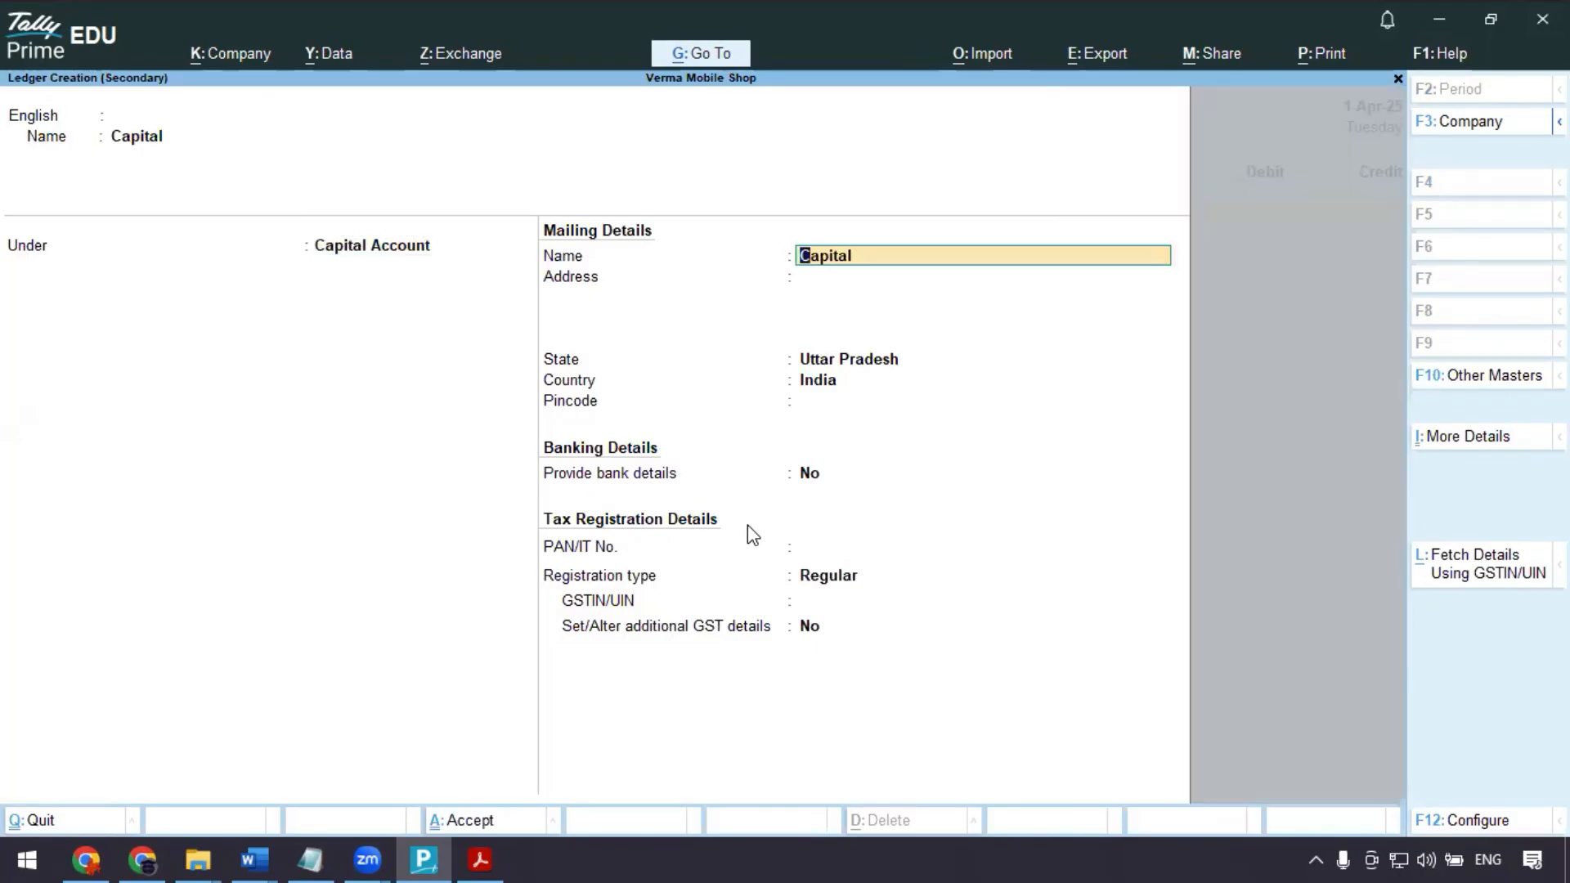
# - Keep the Capital ledger's mailing and banking defaults, set its registration type to Unregistered/Consumer, and save the ledger
pyautogui.press('Return')
pyautogui.press('Return')
pyautogui.press('Return')
pyautogui.press('Return')
pyautogui.press('Return')
pyautogui.press('Return')
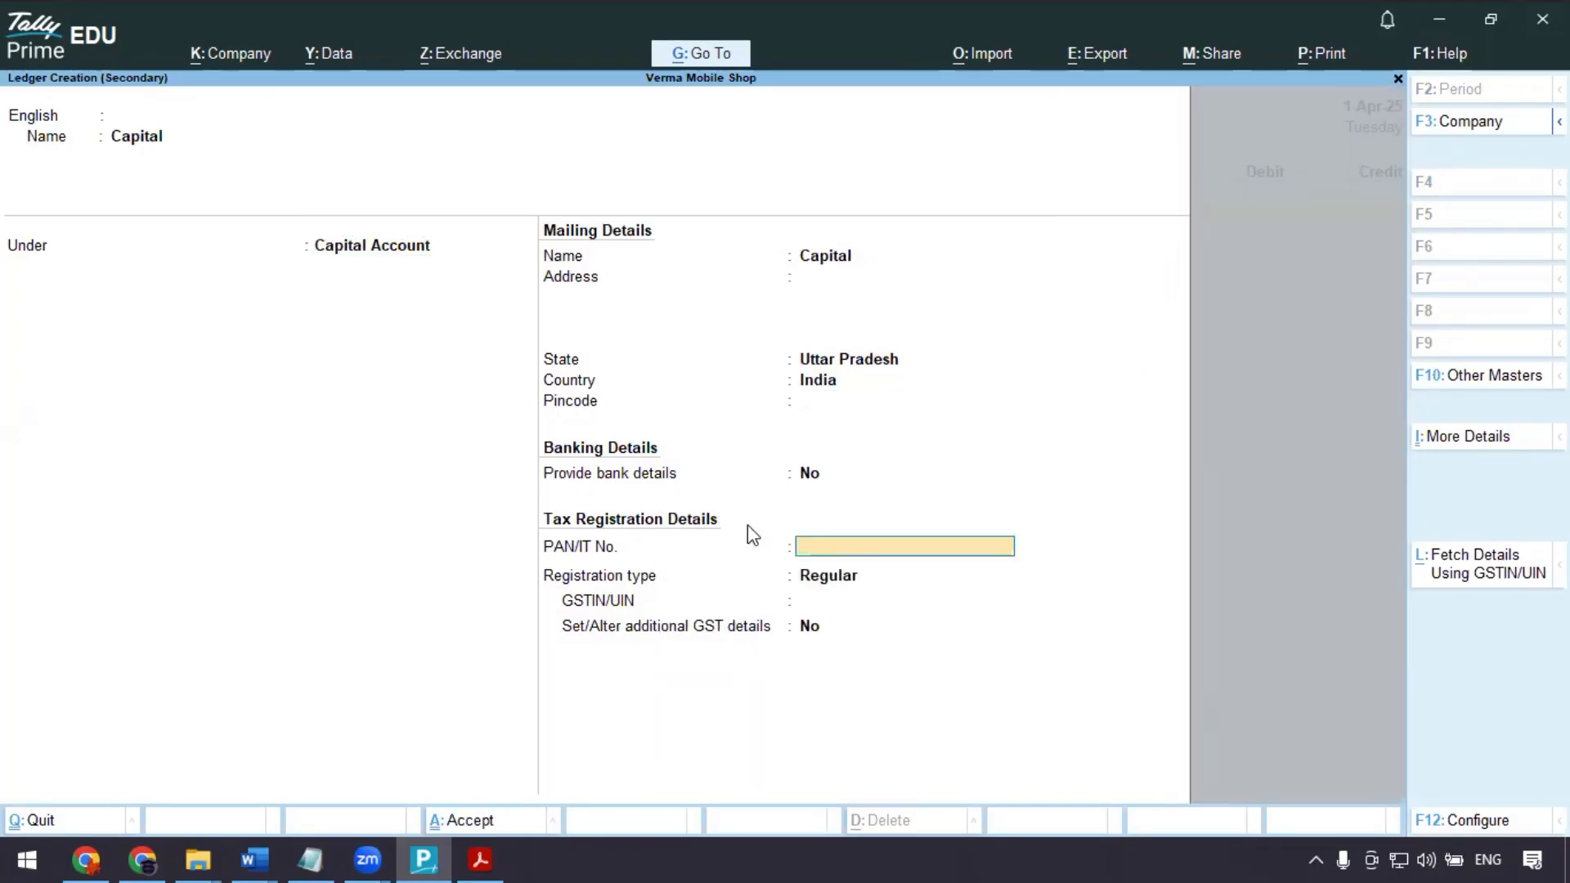
pyautogui.press('Return')
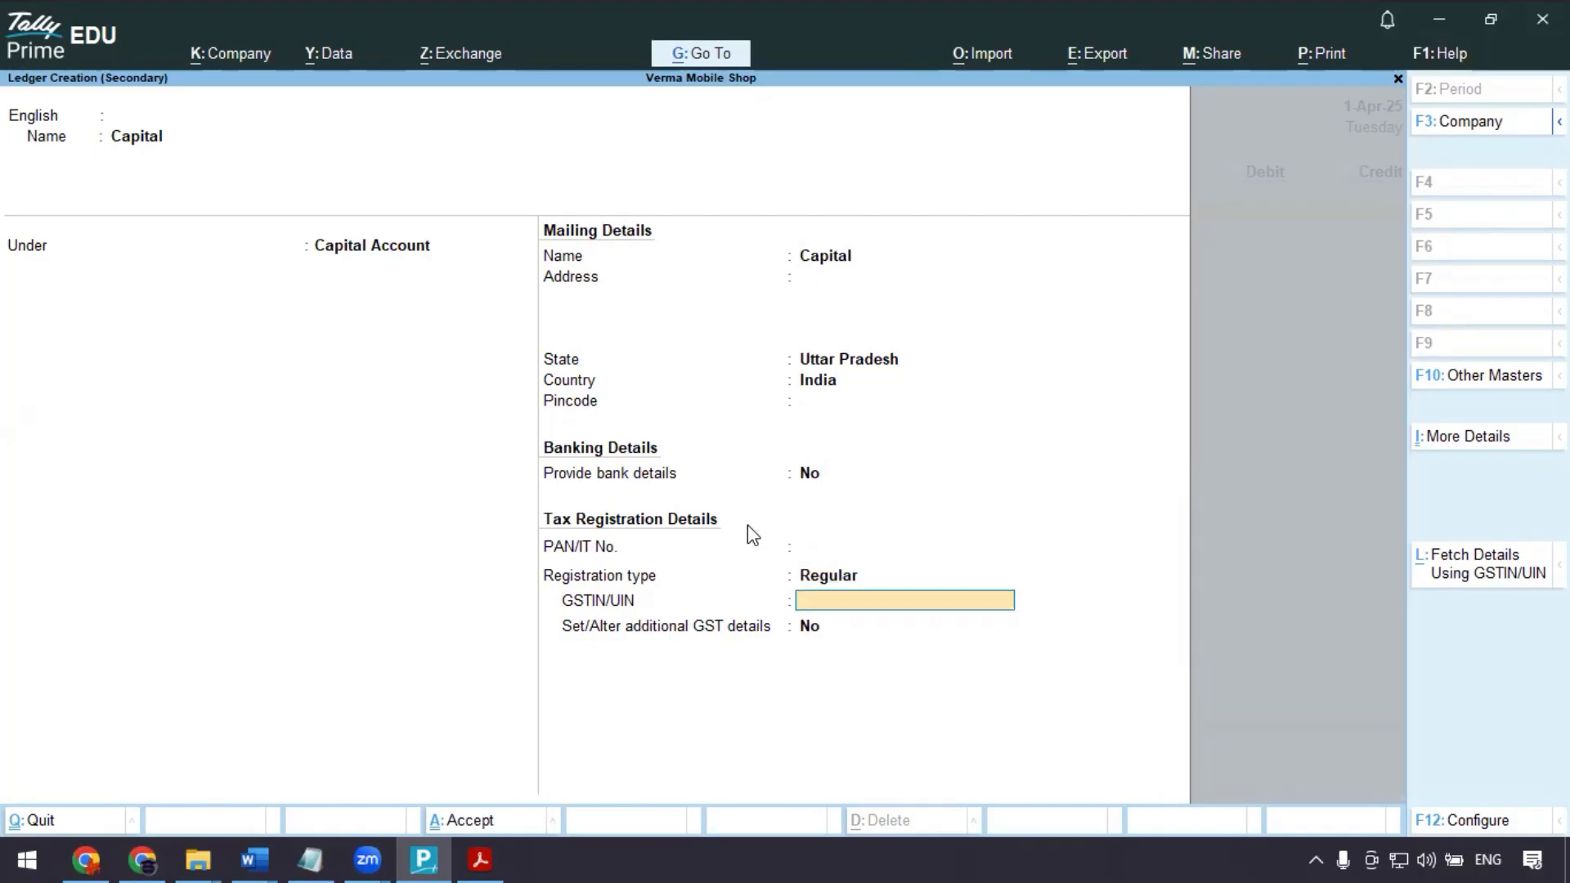
pyautogui.press('BackSpace')
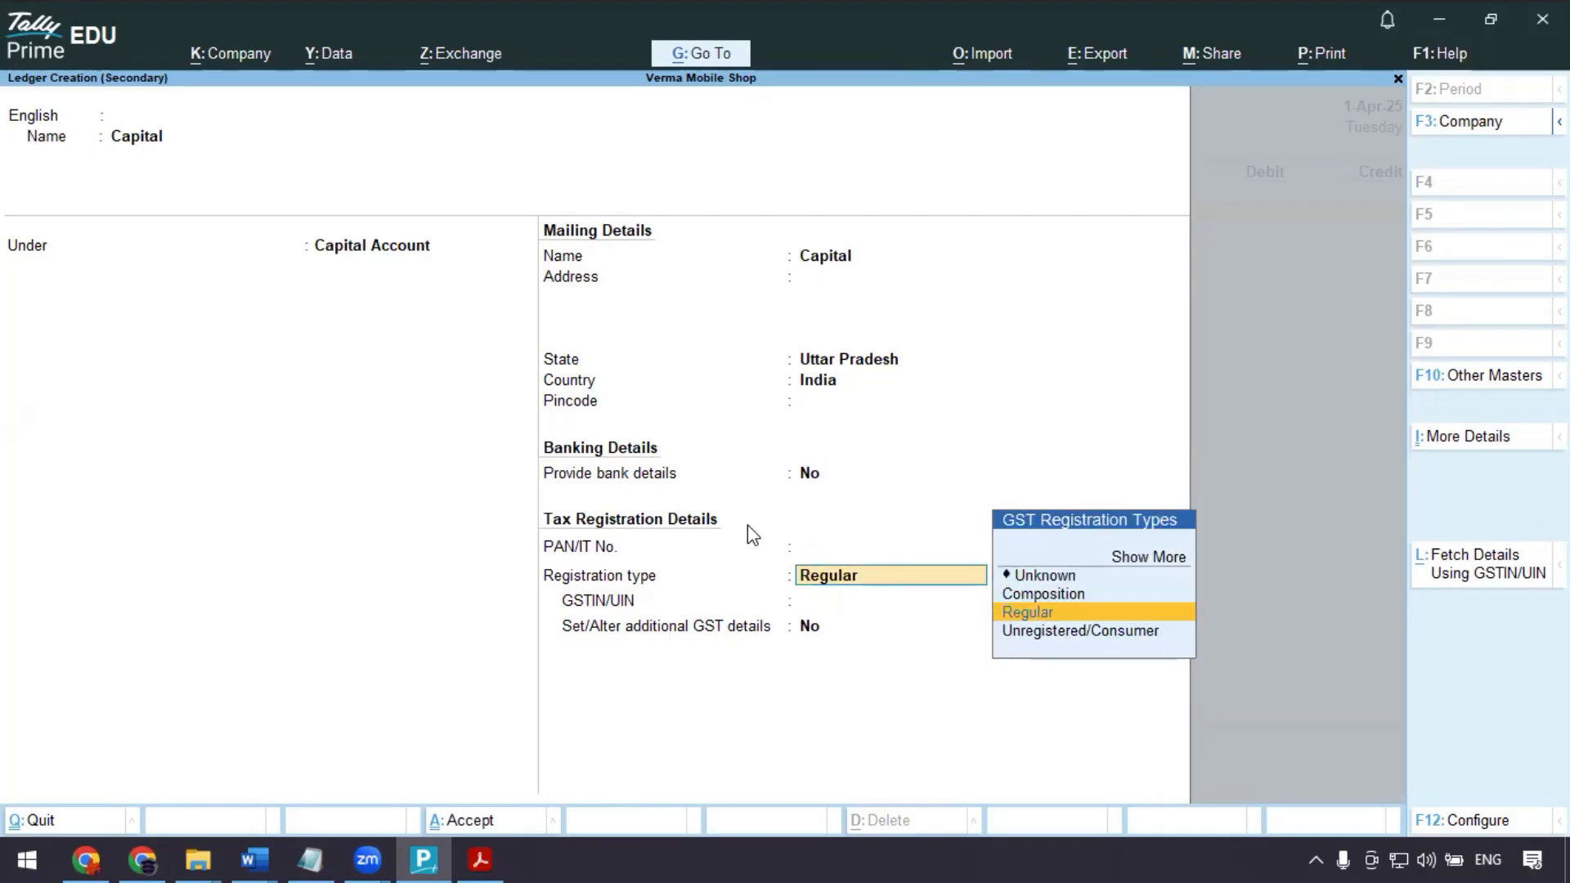
pyautogui.press('Up')
pyautogui.press('Up')
pyautogui.press('Down')
pyautogui.press('Down')
pyautogui.press('Down')
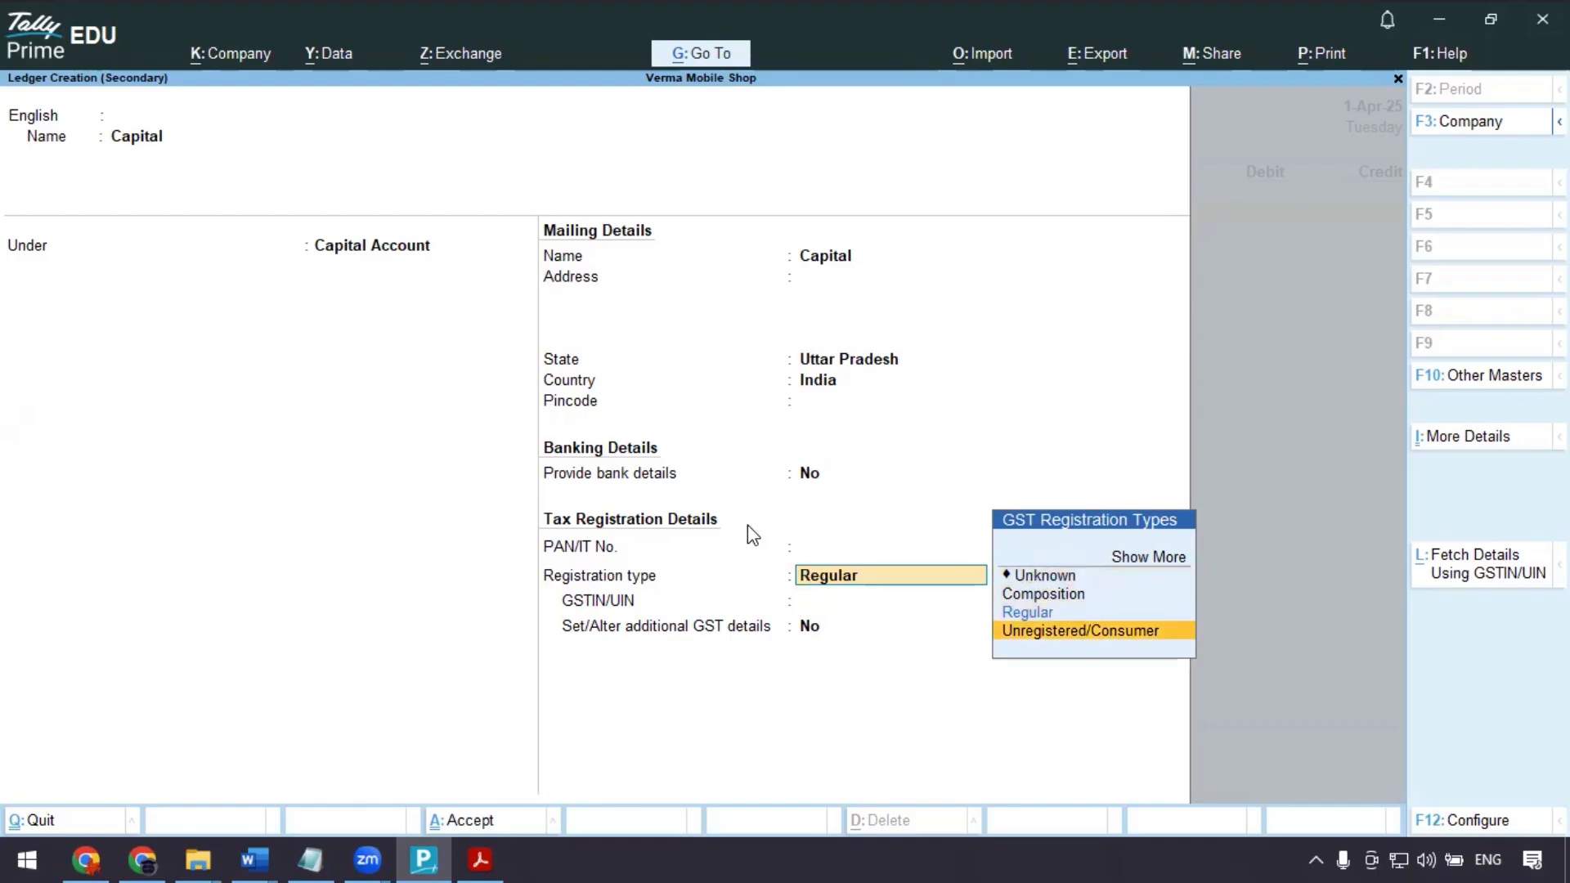
pyautogui.press('Return')
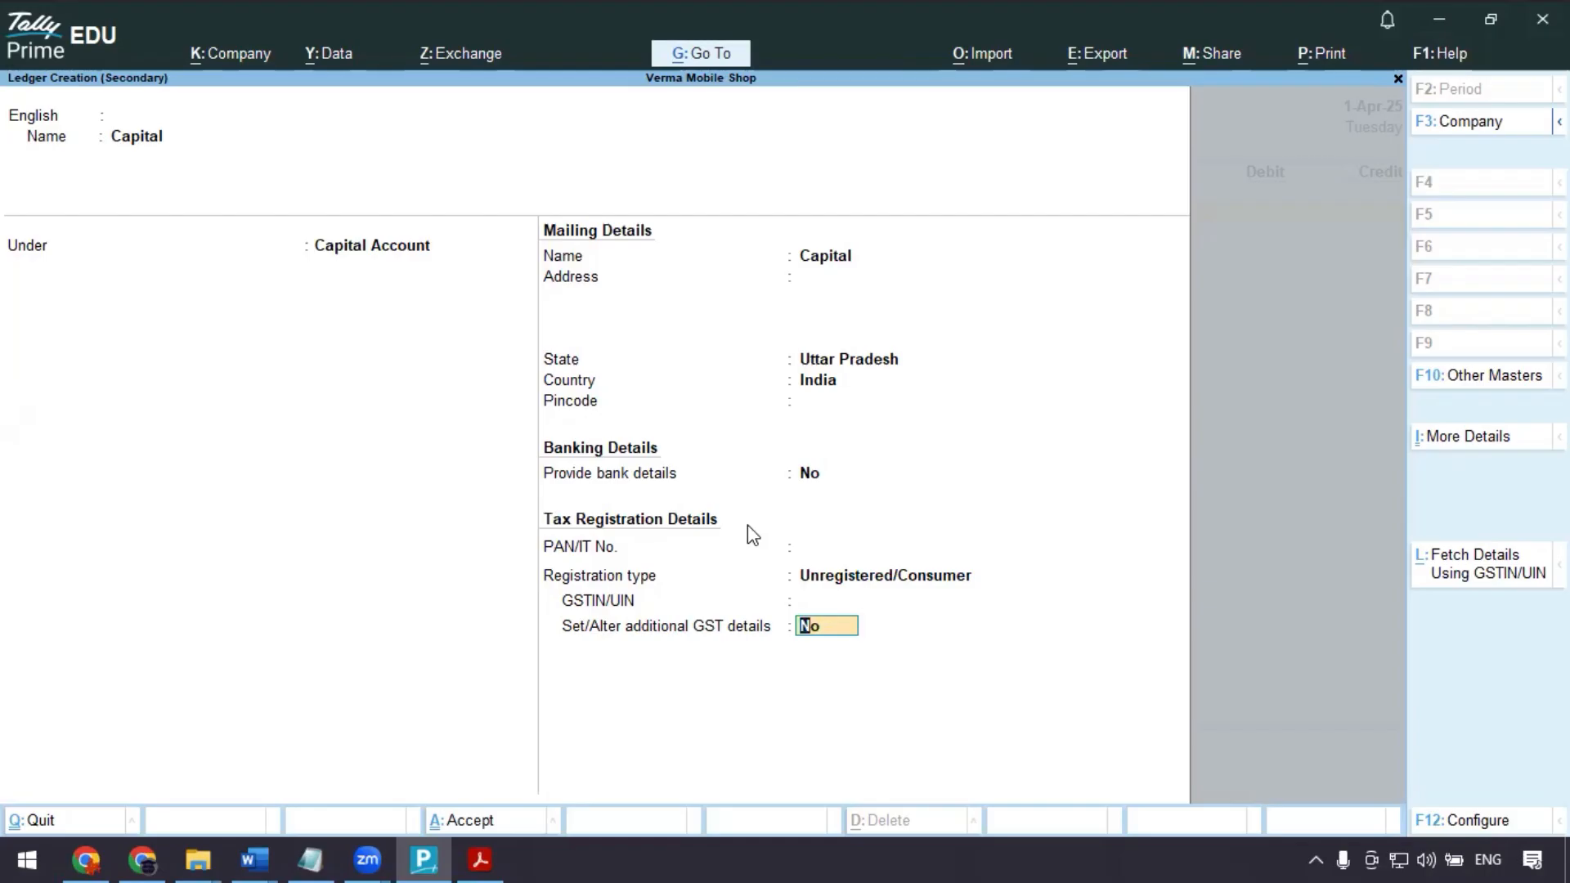
pyautogui.press('Return')
pyautogui.press('Return')
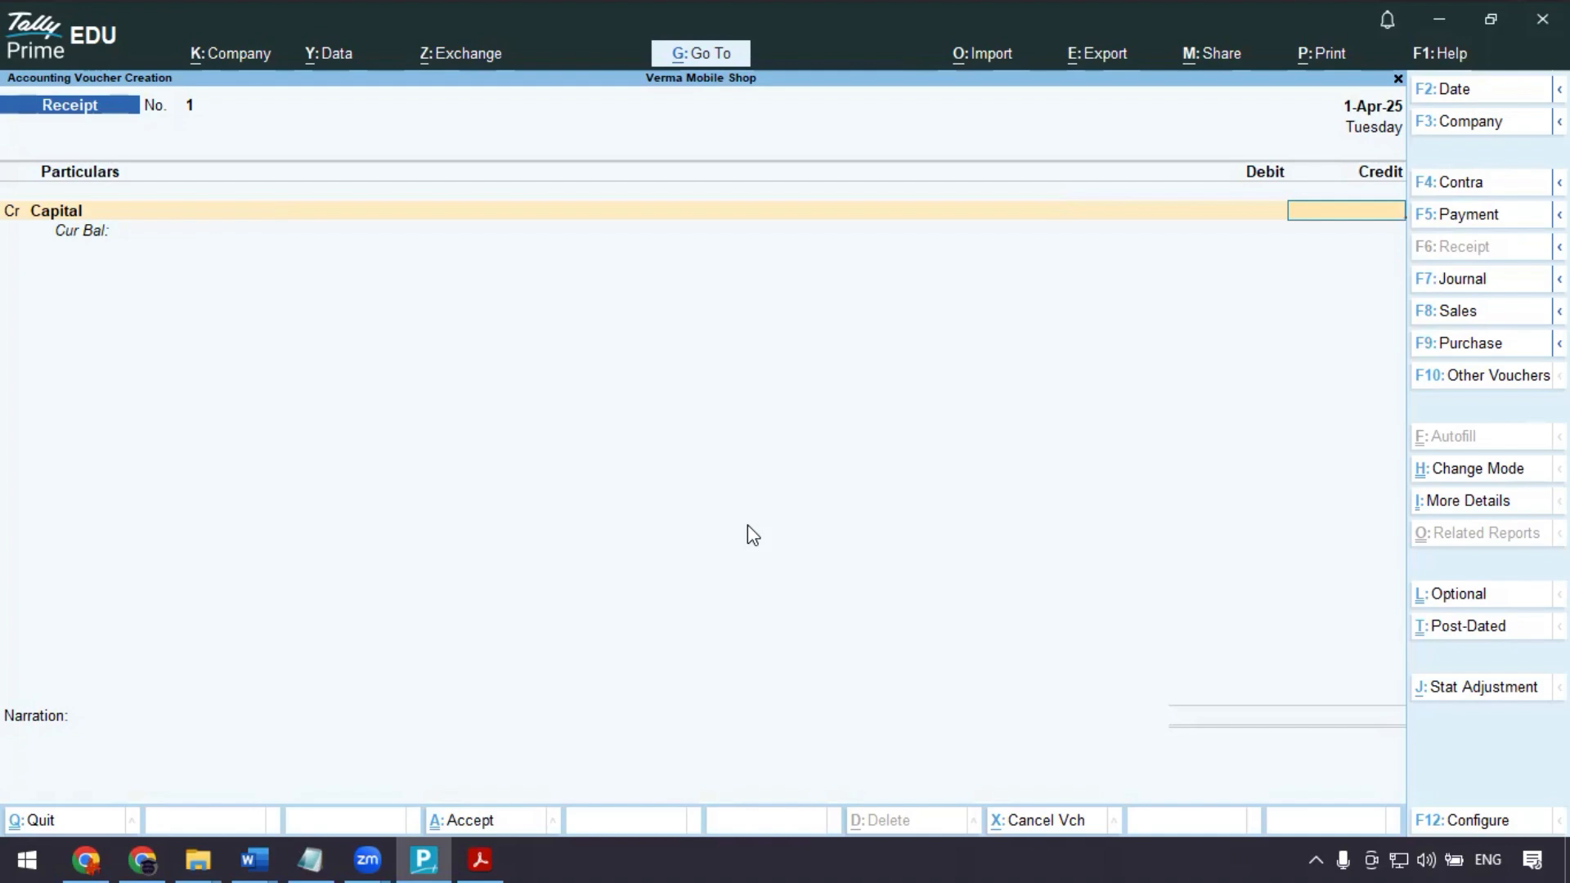
# - Check the starting cash amount in the assignment PDF and credit the Capital ledger with 5,00,000 in the receipt voucher
pyautogui.hotkey('alt', 'Tab')
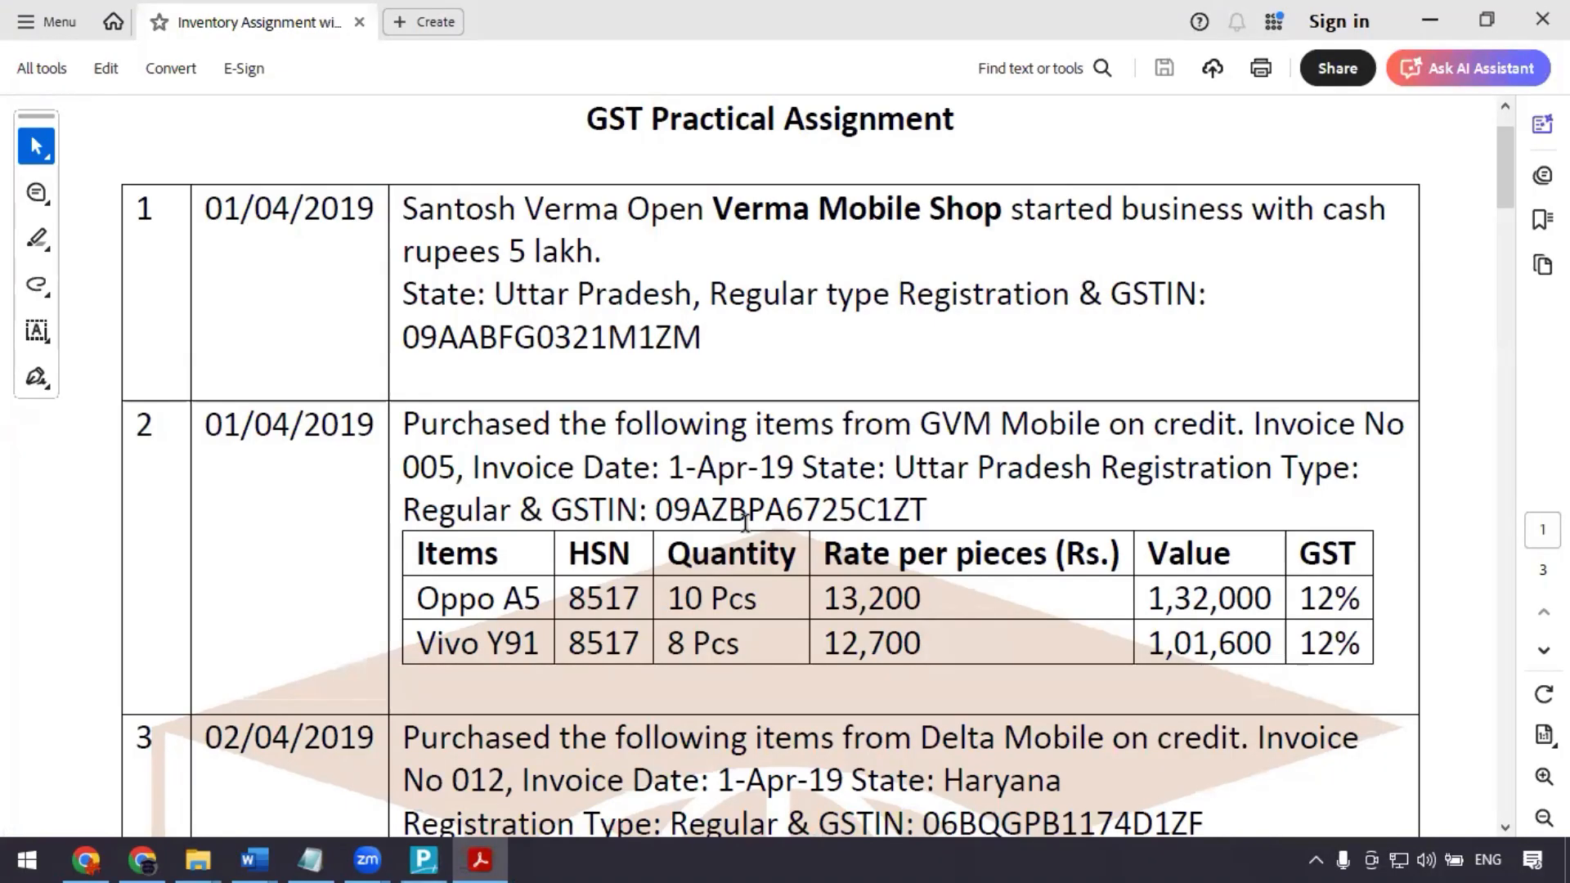
pyautogui.hotkey('alt', 'Tab')
pyautogui.write('50000')
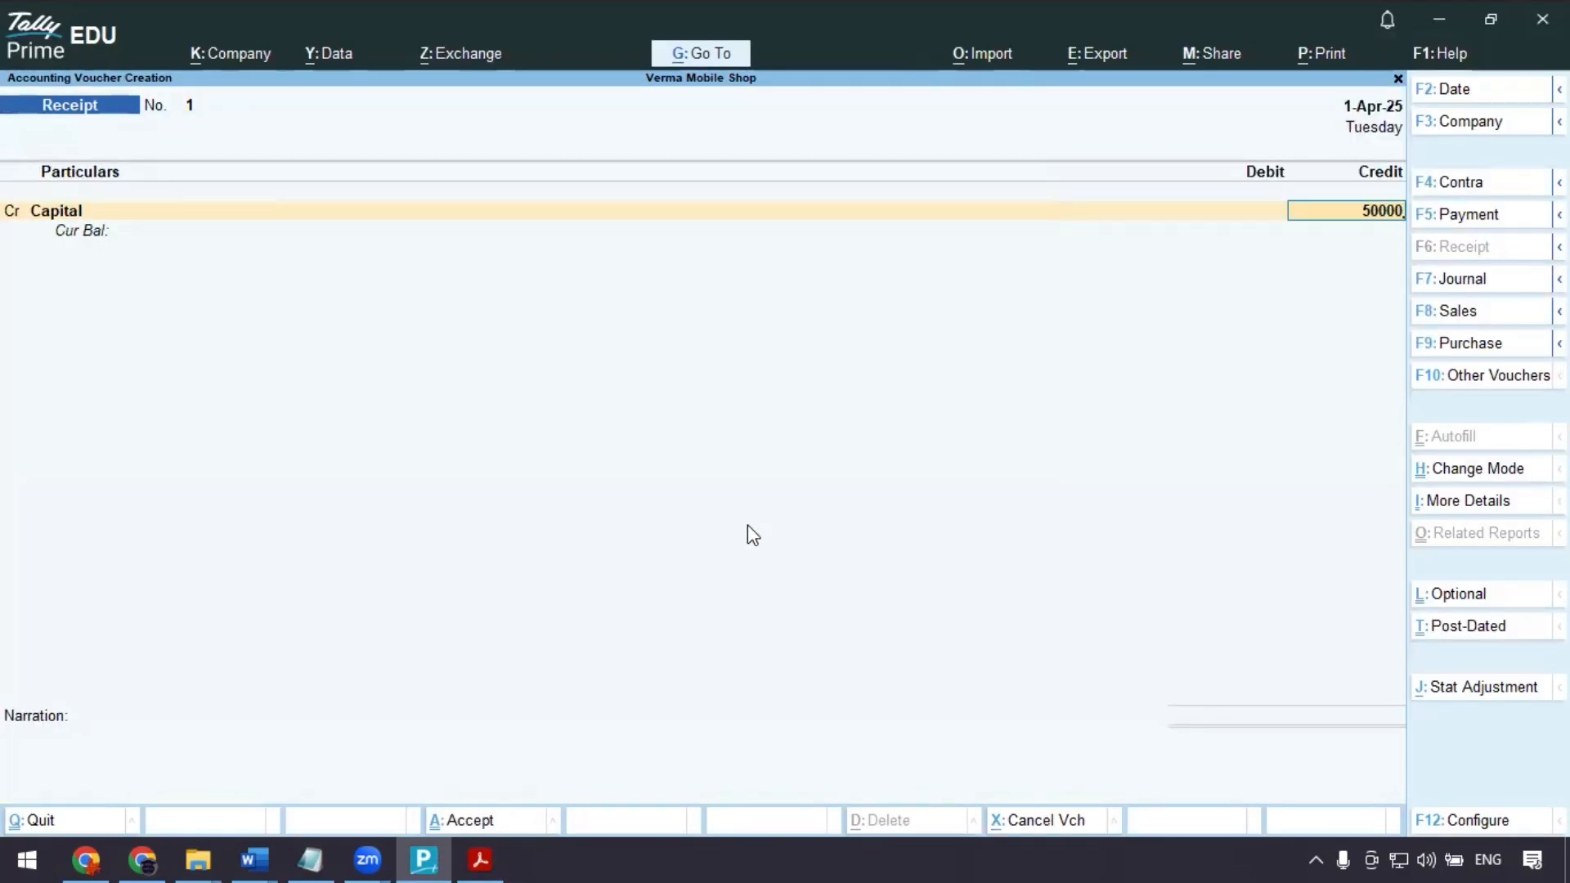
pyautogui.press('Return')
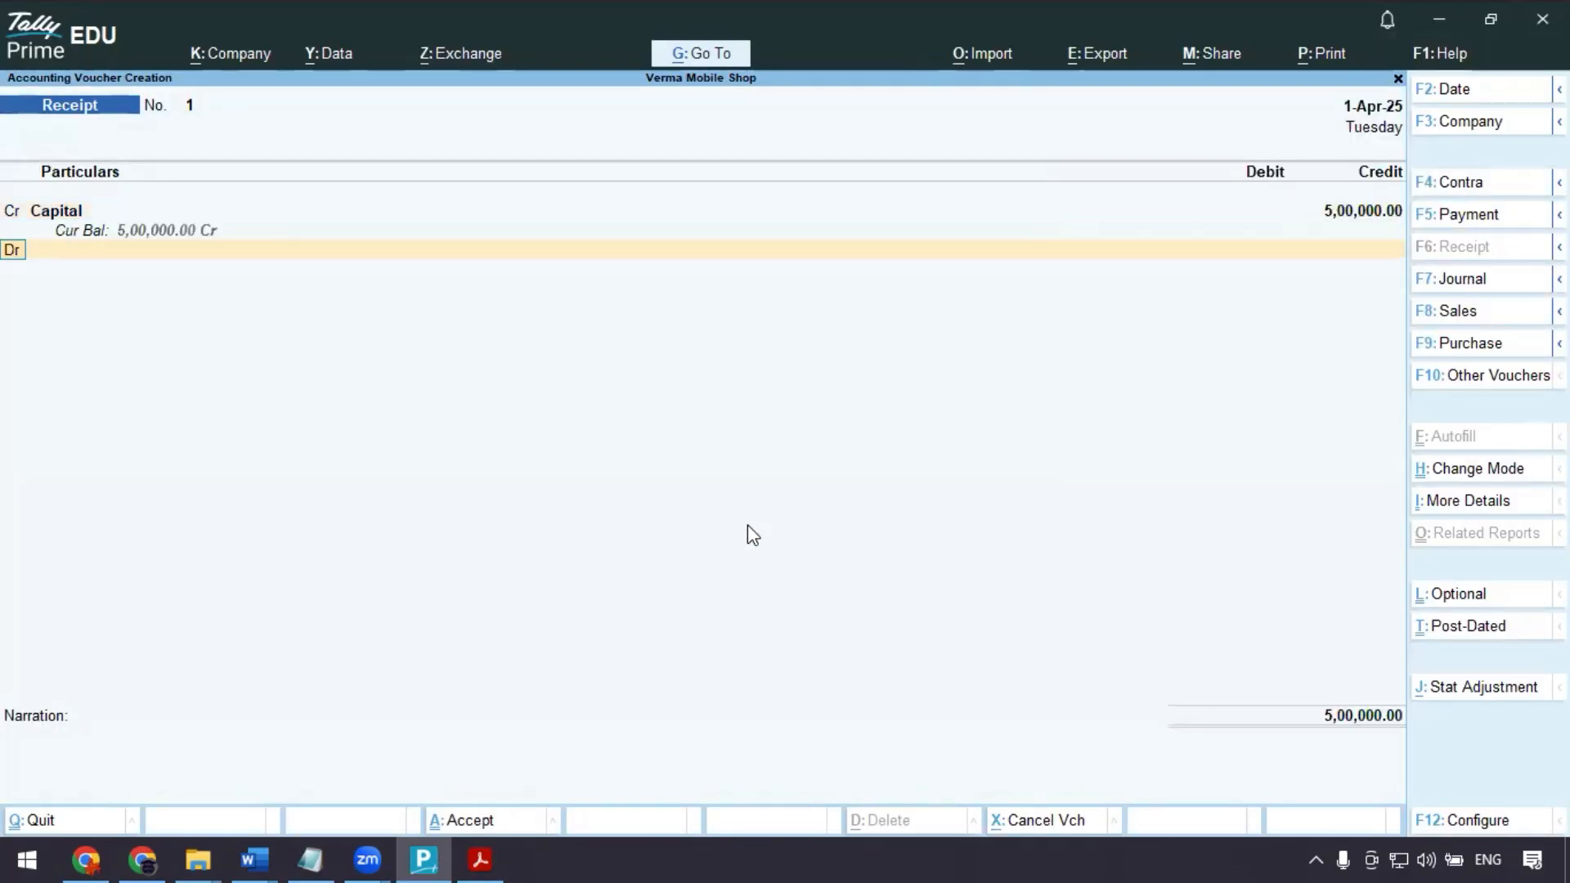
# - Debit the Cash ledger with 5,00,000 in the receipt voucher and save the voucher
pyautogui.press('Return')
pyautogui.press('Down')
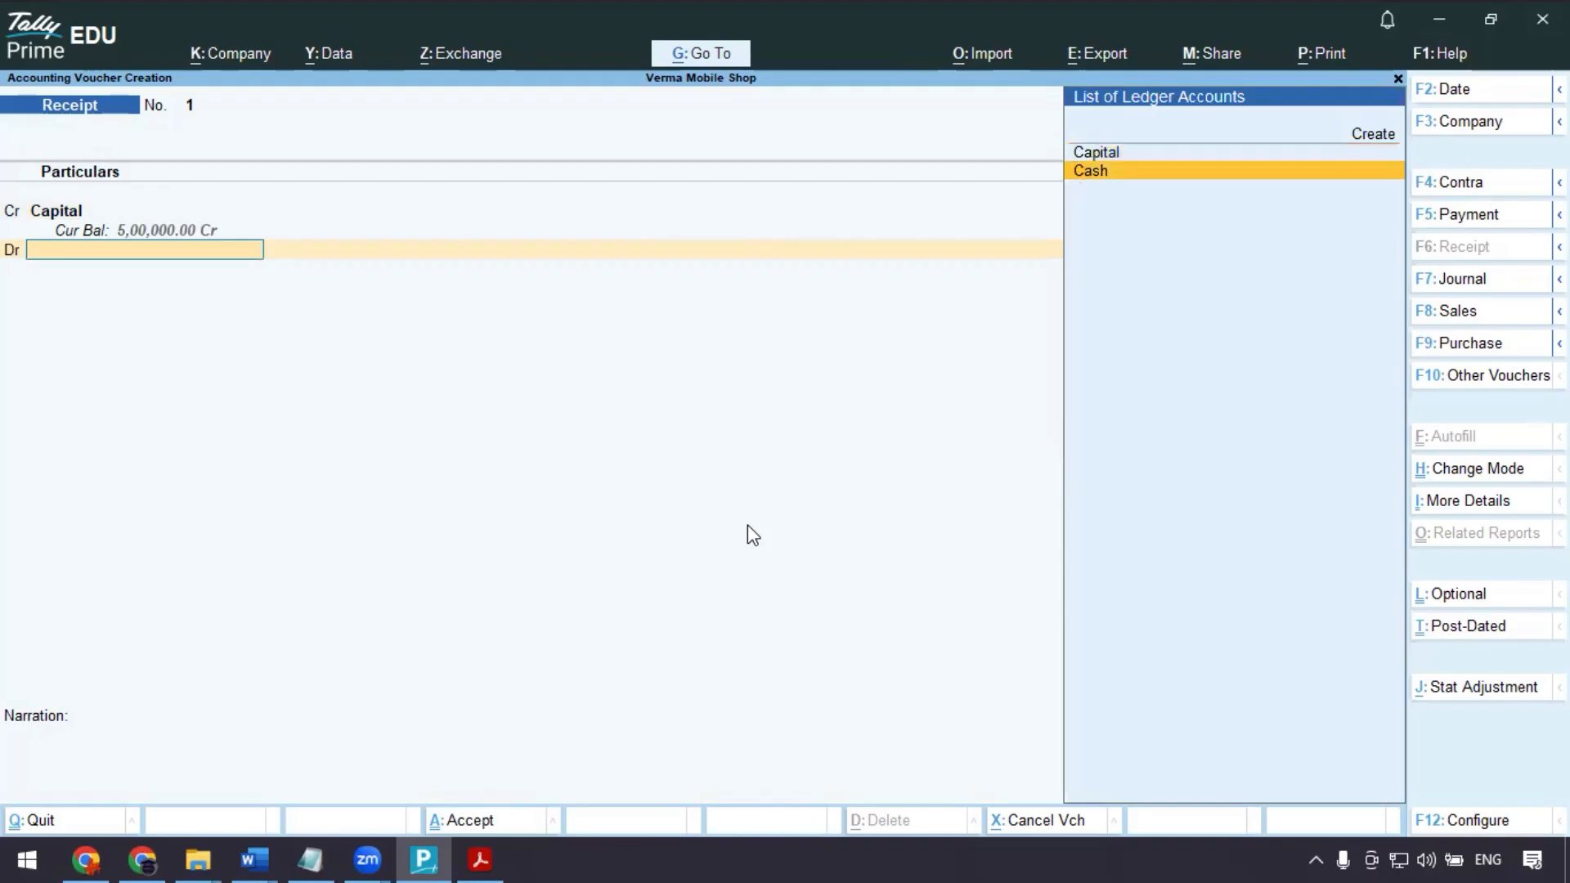
pyautogui.press('Return')
pyautogui.press('Return')
pyautogui.press('Return')
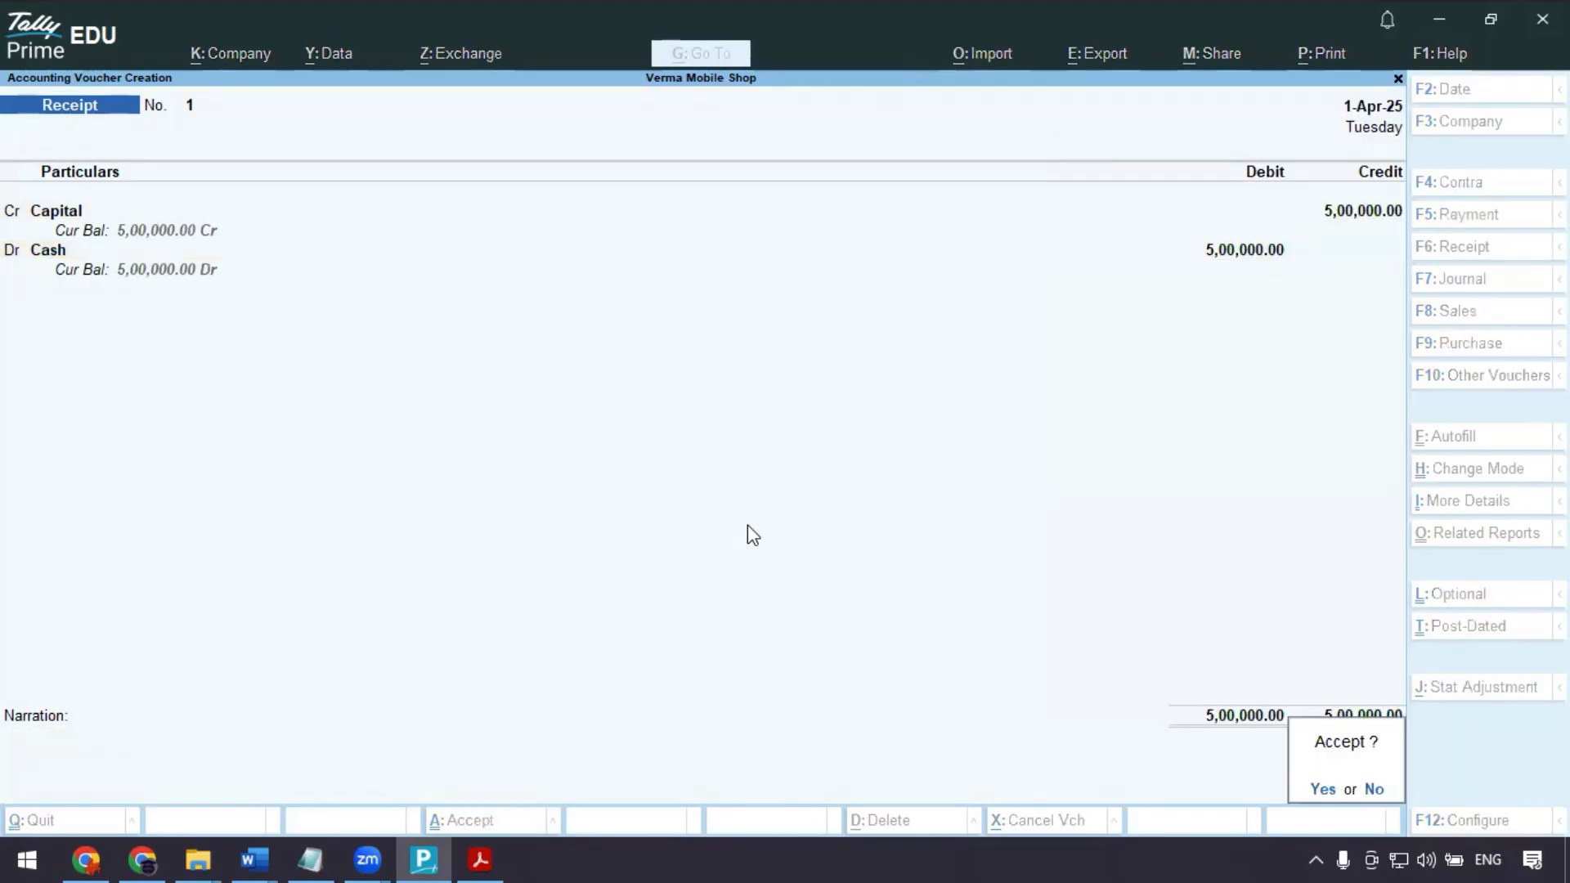
pyautogui.press('Return')
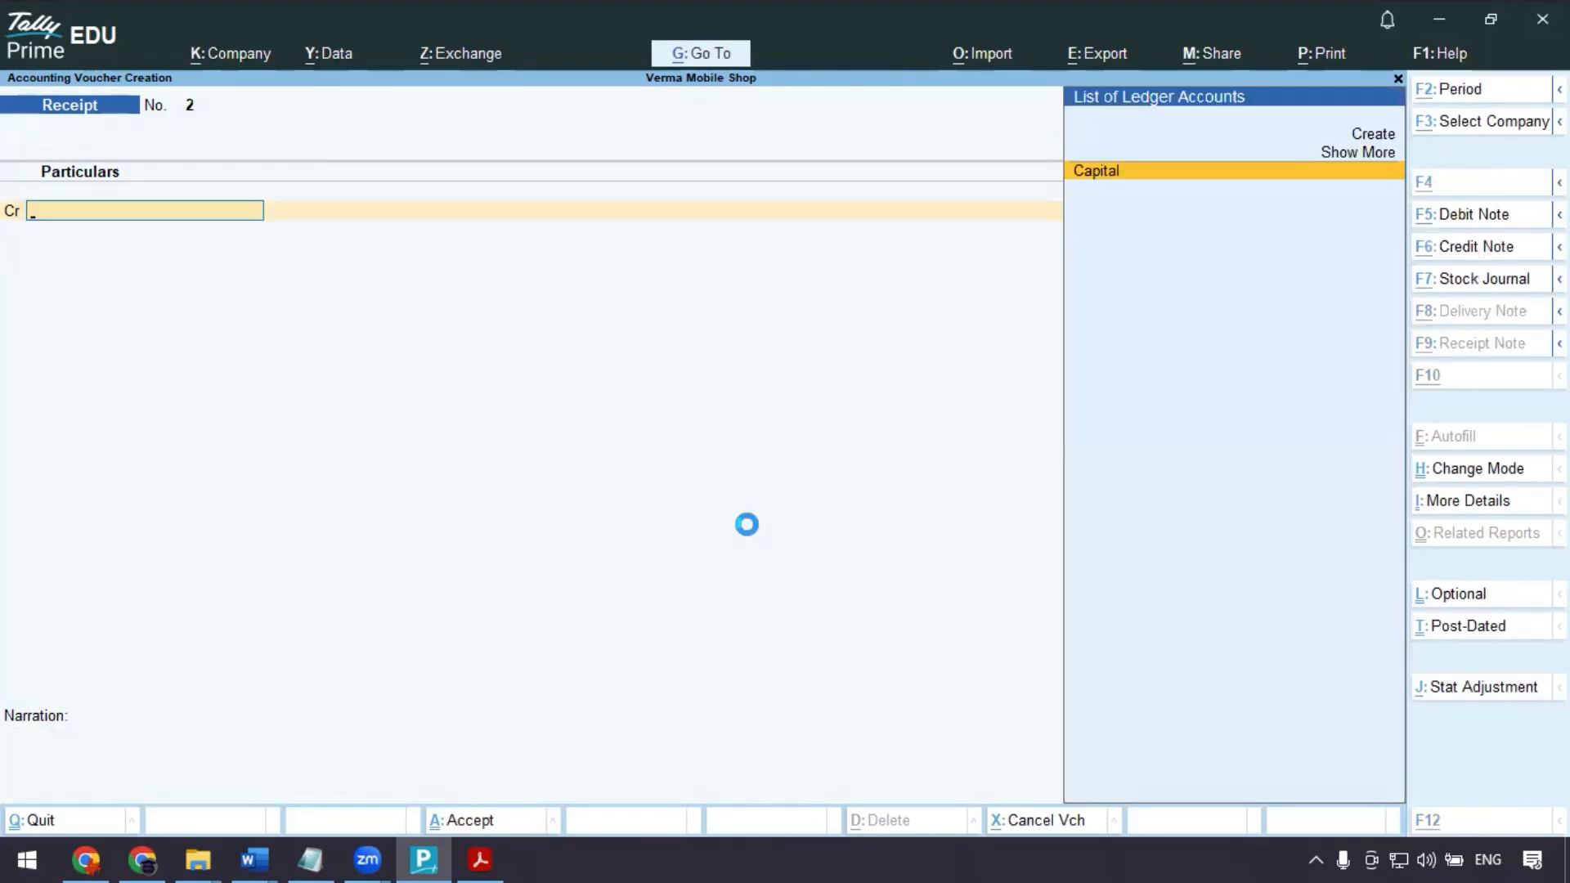
# - Check the second transaction in the assignment PDF, leave voucher entry in TallyPrime, and start creating a new ledger
pyautogui.hotkey('alt', 'Tab')
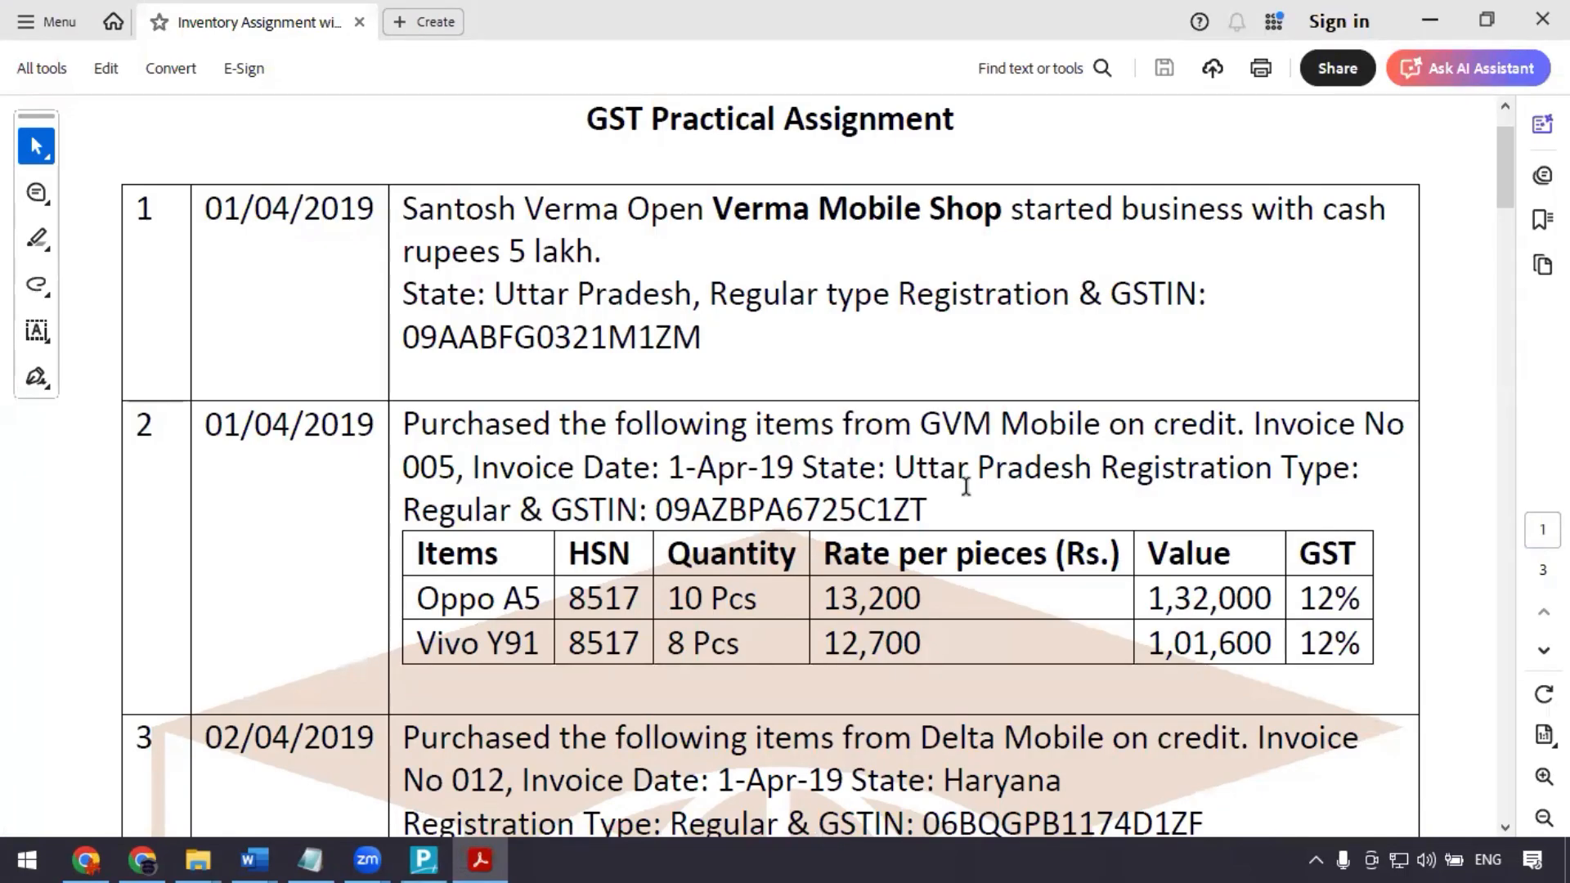
pyautogui.hotkey('alt', 'Tab')
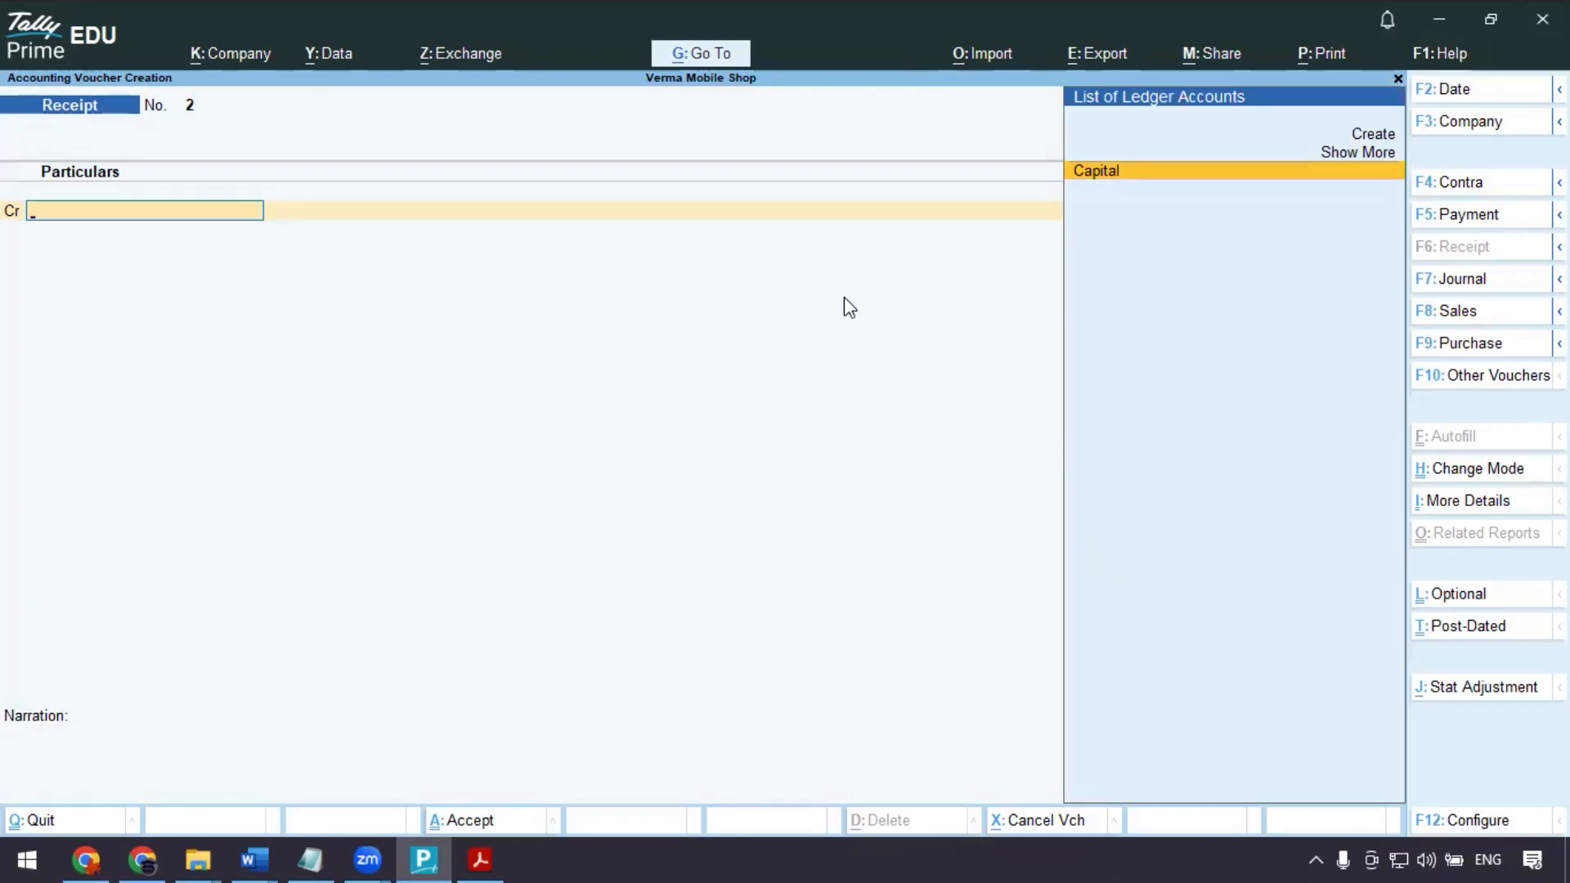
pyautogui.press('Escape')
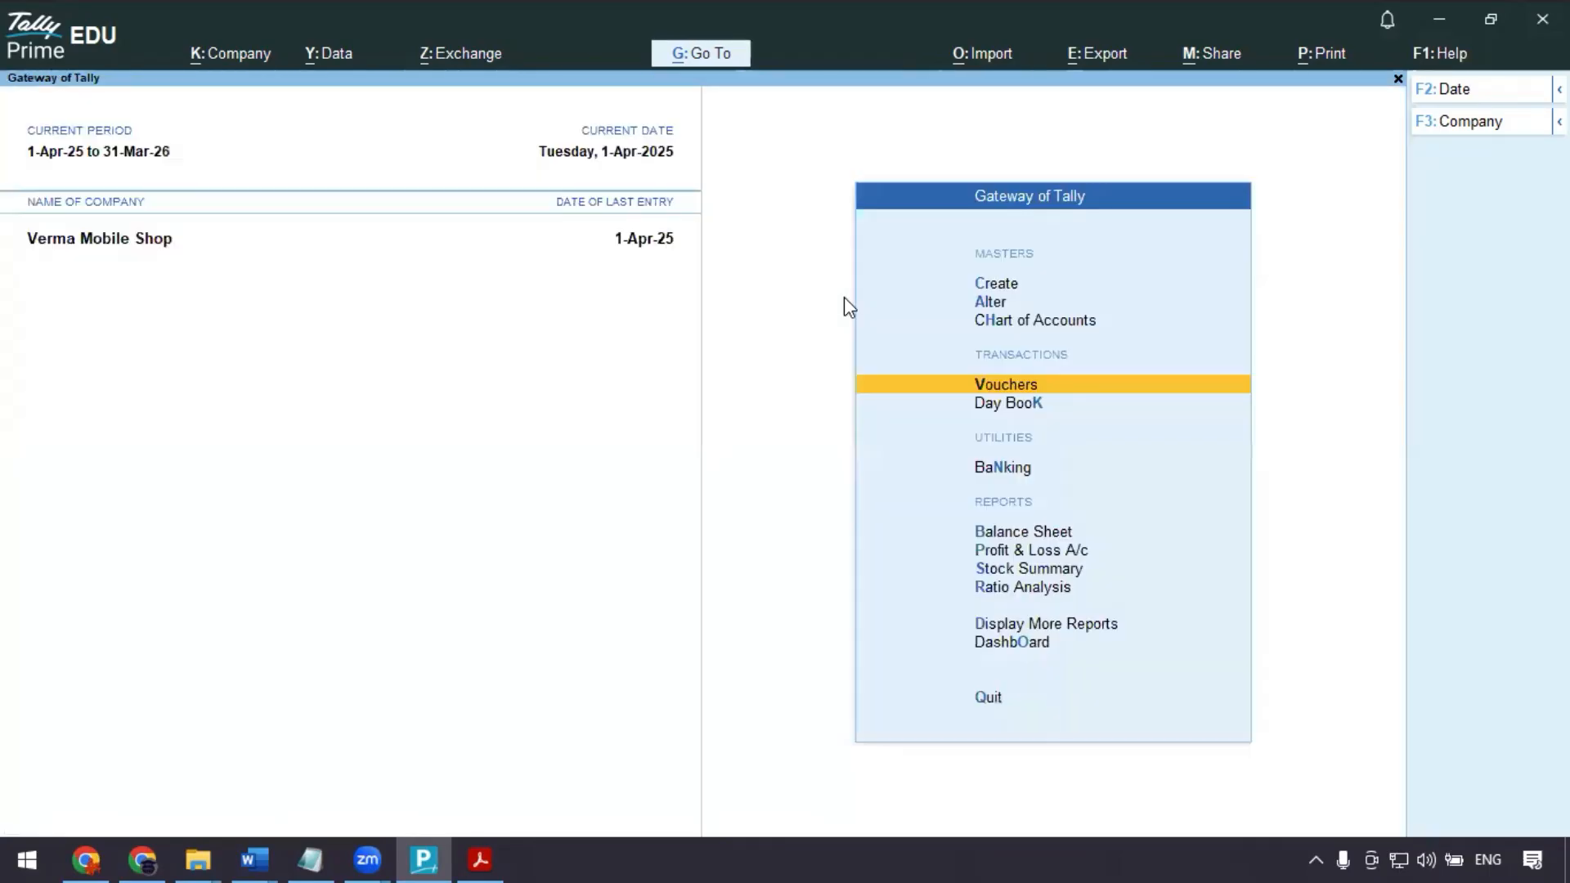
pyautogui.press('Up')
pyautogui.press('Up')
pyautogui.press('Up')
pyautogui.press('Return')
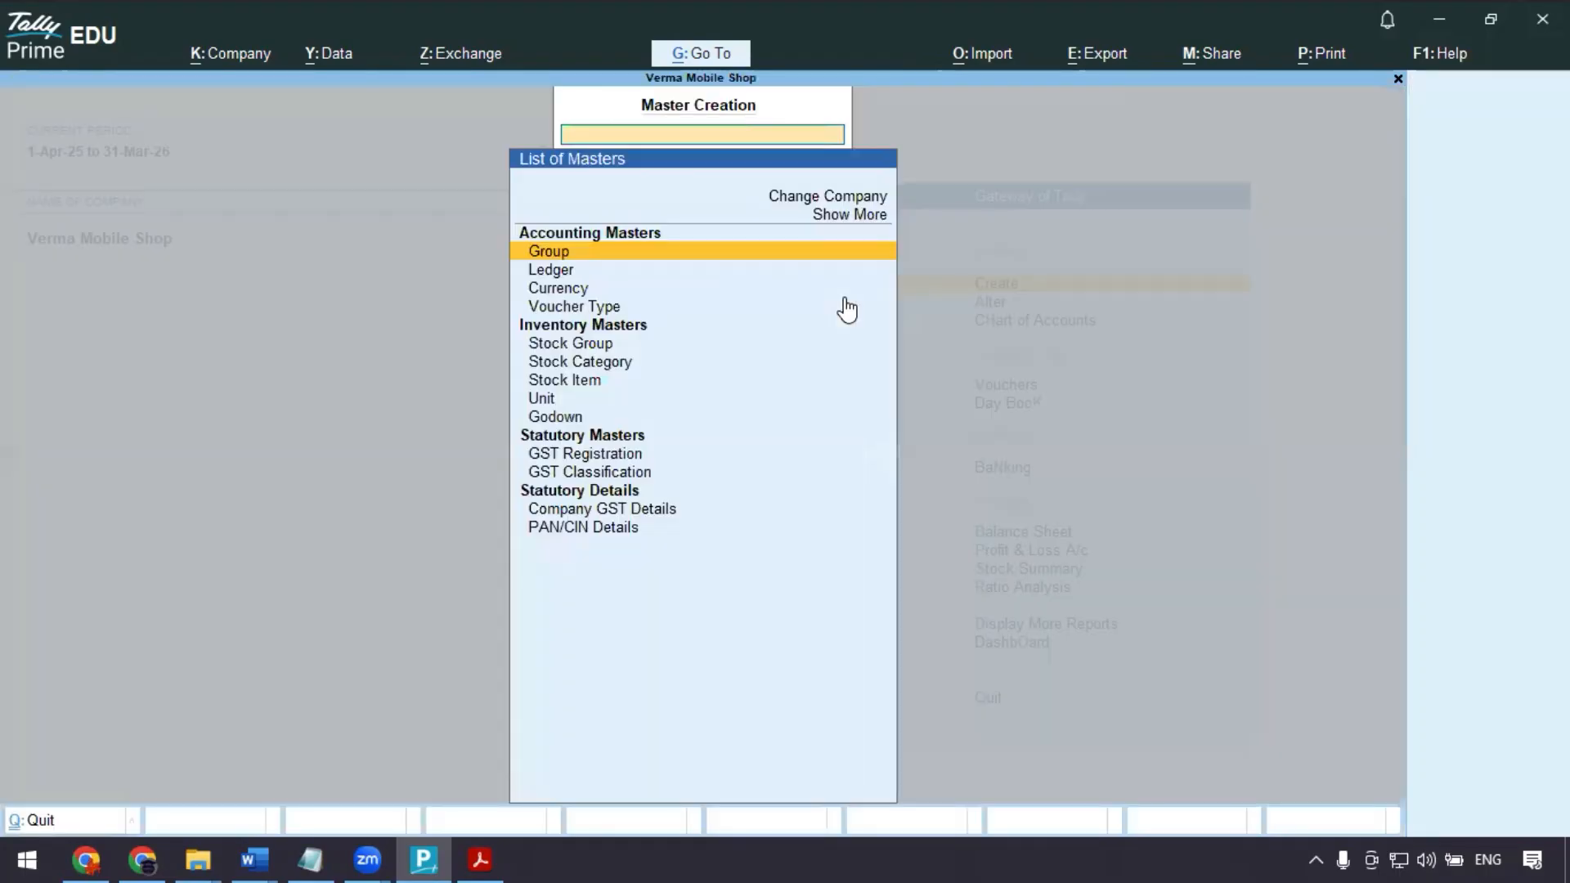
pyautogui.press('Down')
pyautogui.press('Return')
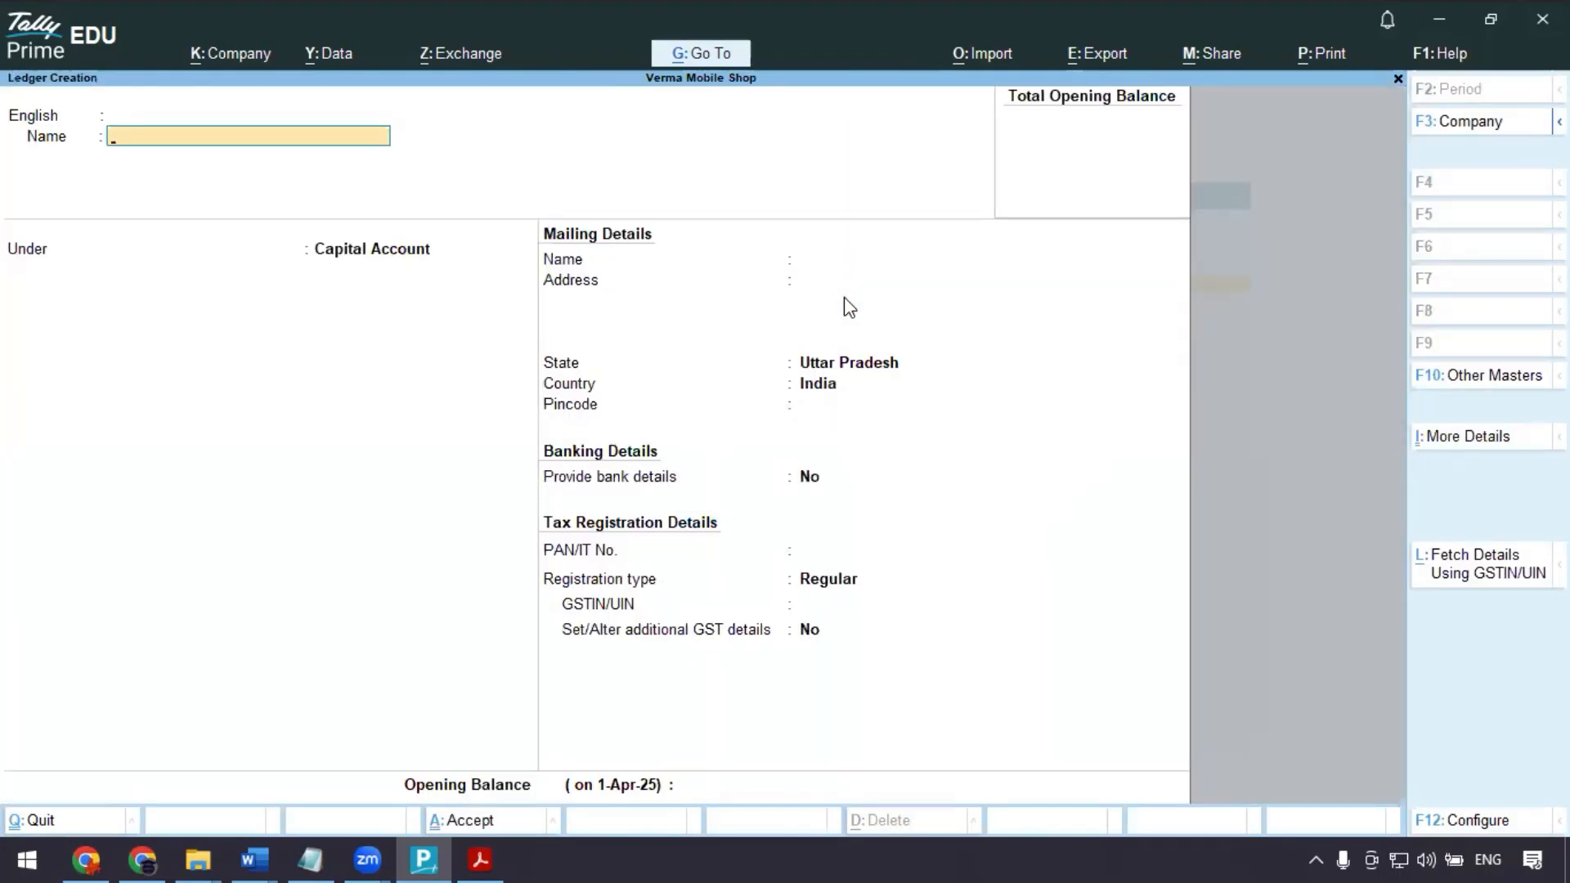
# - Copy the supplier name GVM Mobile from the assignment PDF and enter it as the new ledger's name in TallyPrime
pyautogui.hotkey('alt', 'Tab')
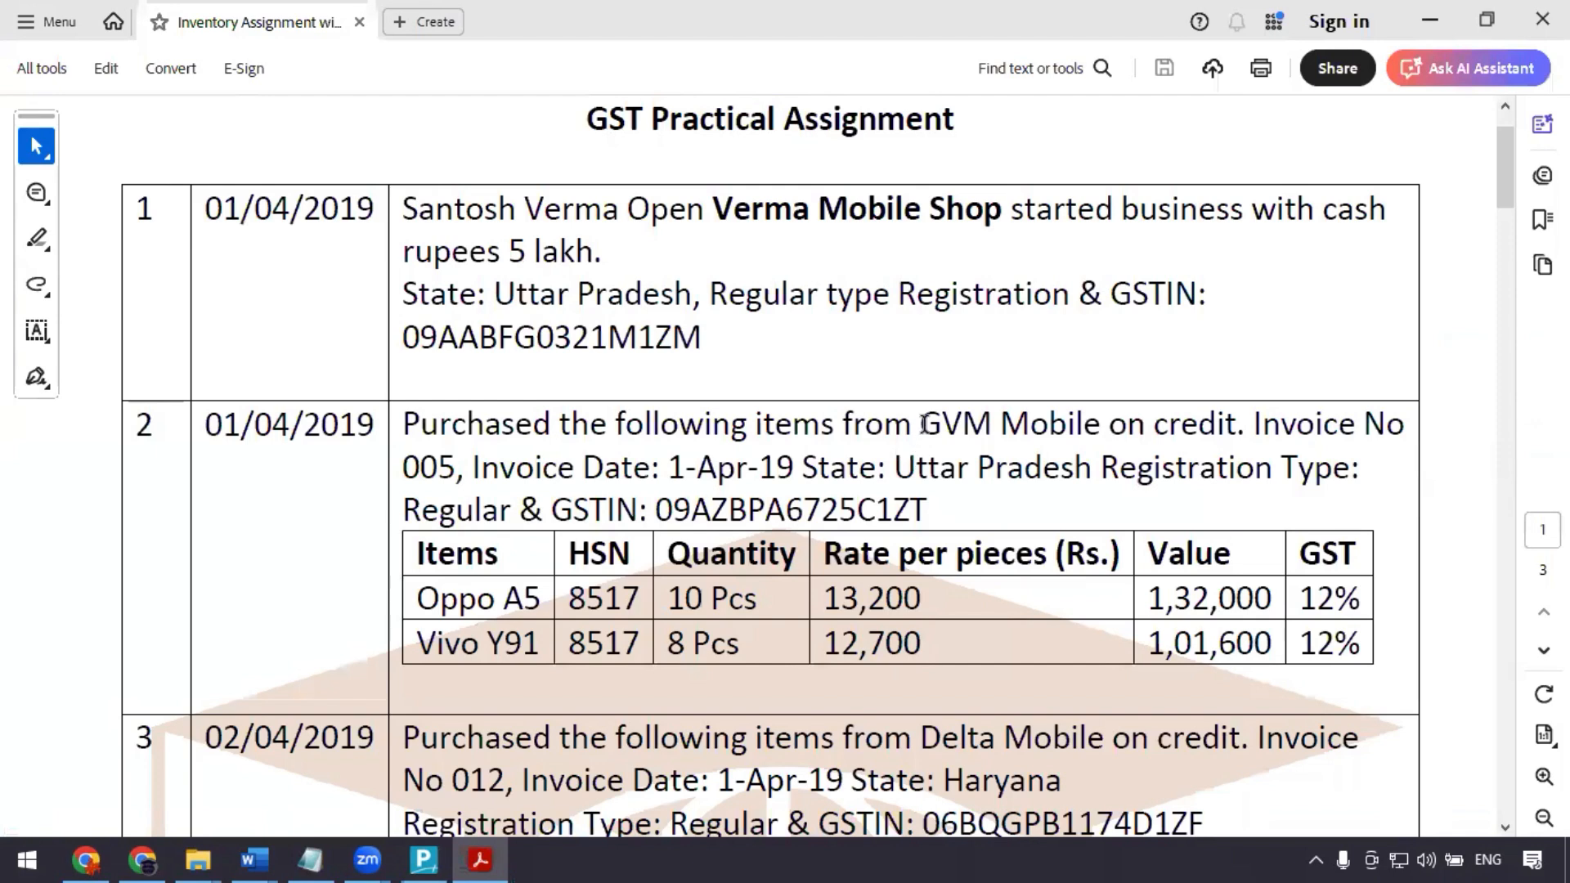
pyautogui.moveTo(920, 423); pyautogui.dragTo(1076, 426)
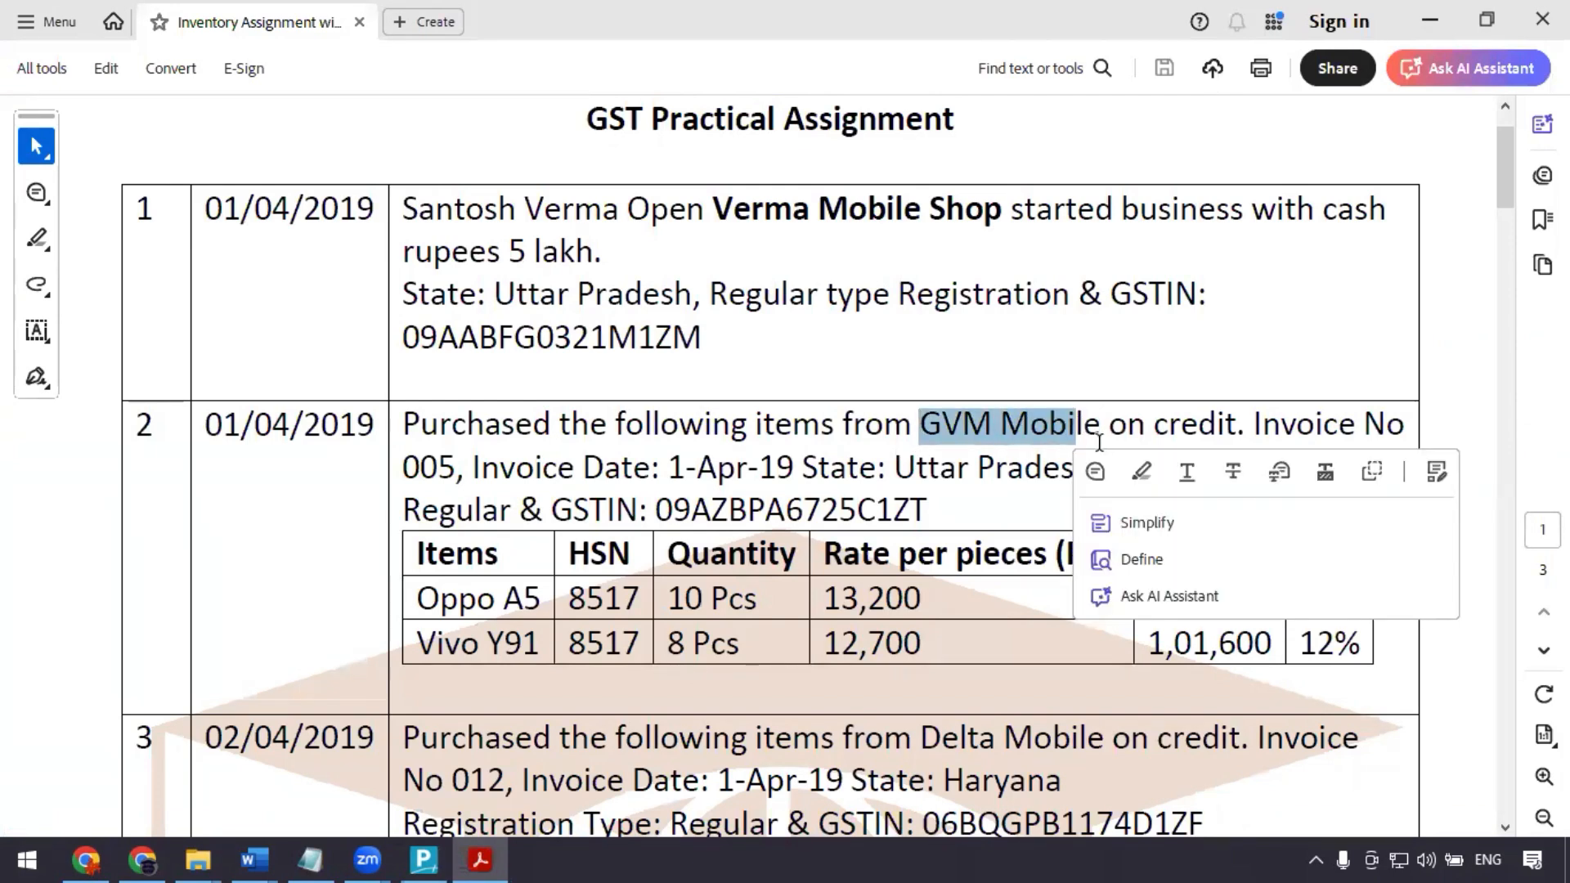
pyautogui.hotkey('ctrl', 'c')
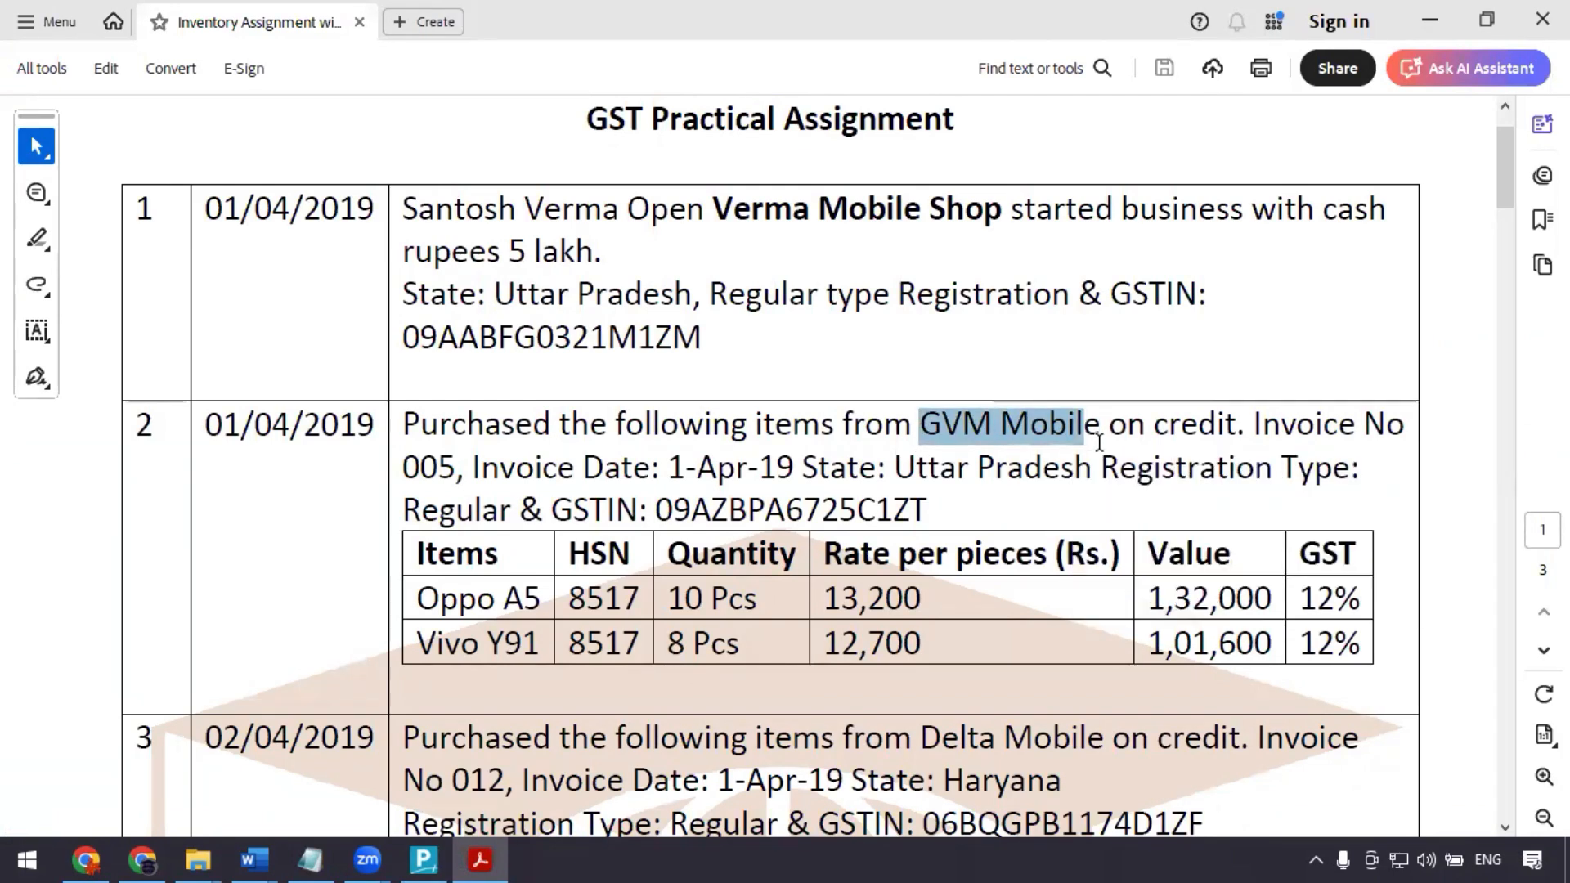
pyautogui.click(1060, 462)
pyautogui.moveTo(919, 424); pyautogui.dragTo(1062, 432)
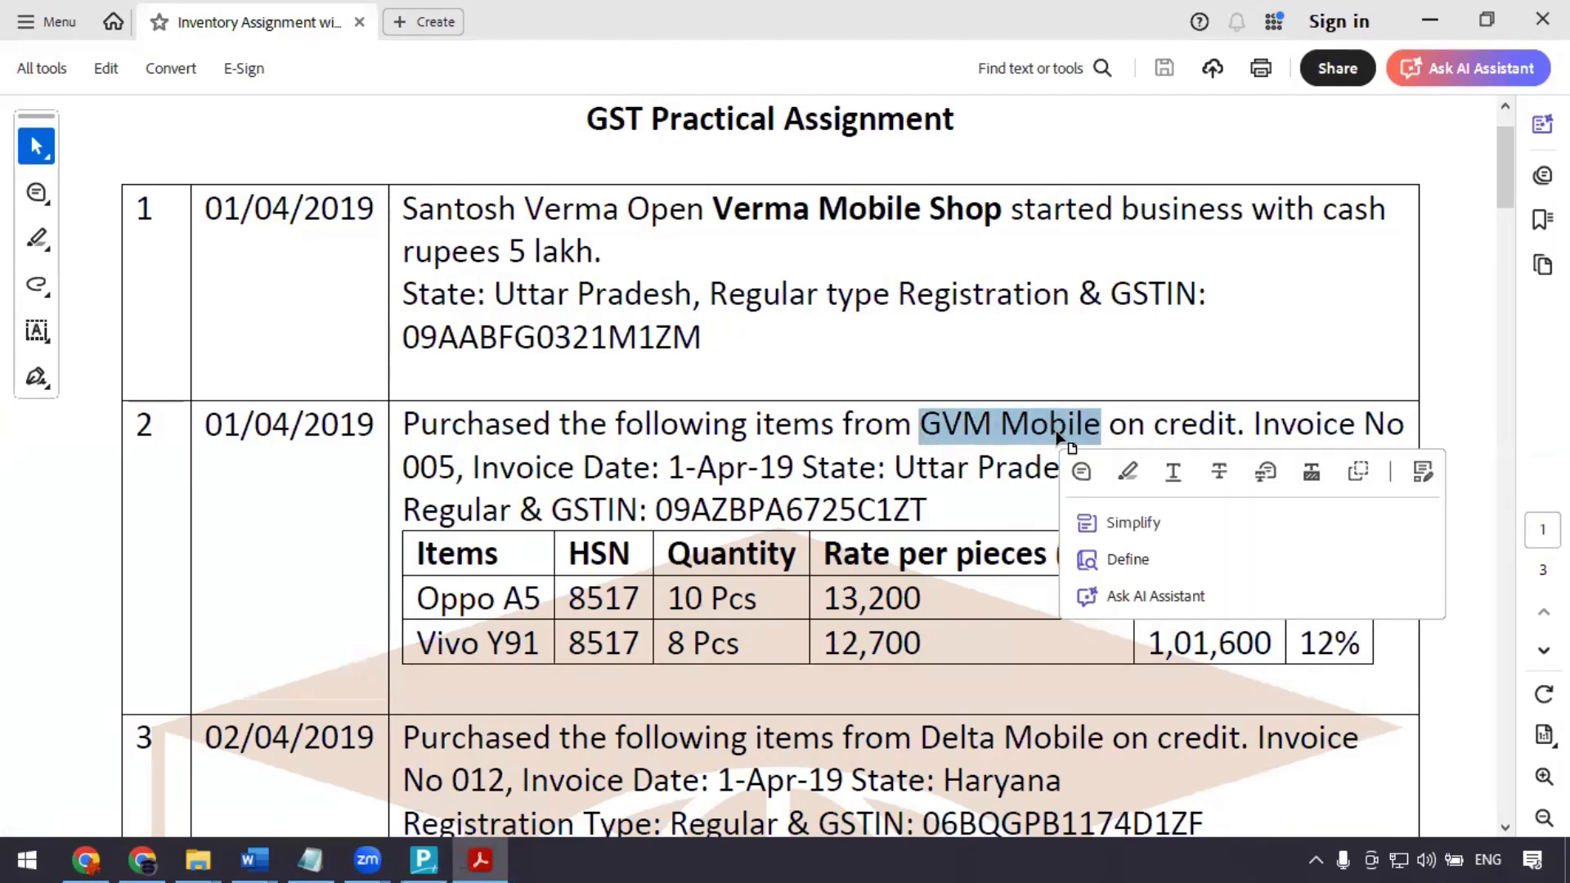
pyautogui.hotkey('alt', 'Tab')
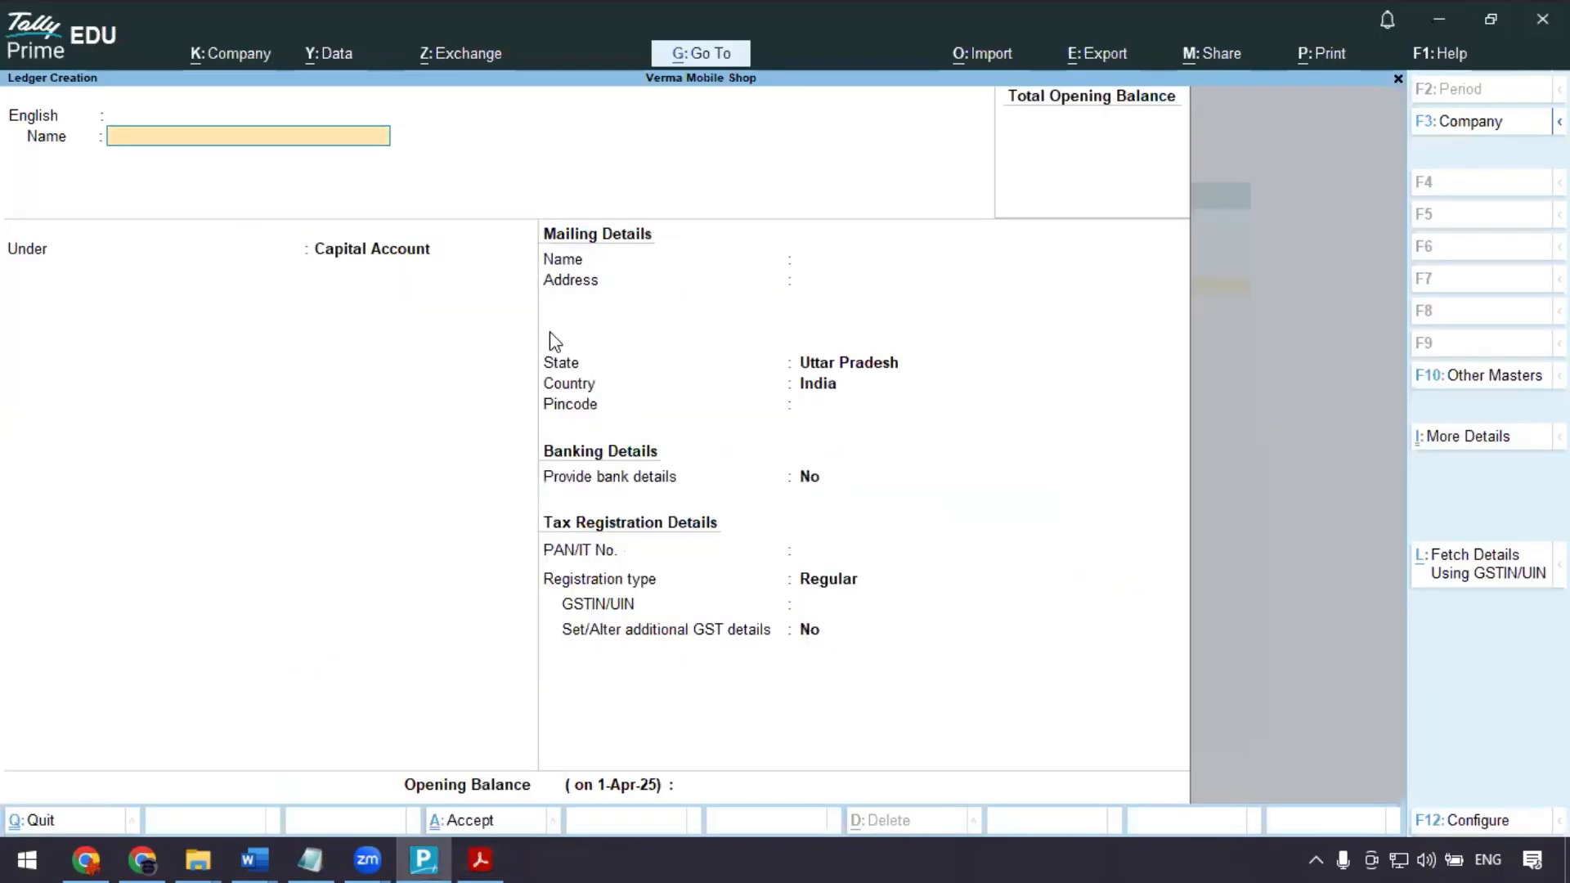
pyautogui.hotkey('ctrl', 'alt', 'v')
pyautogui.press('Return')
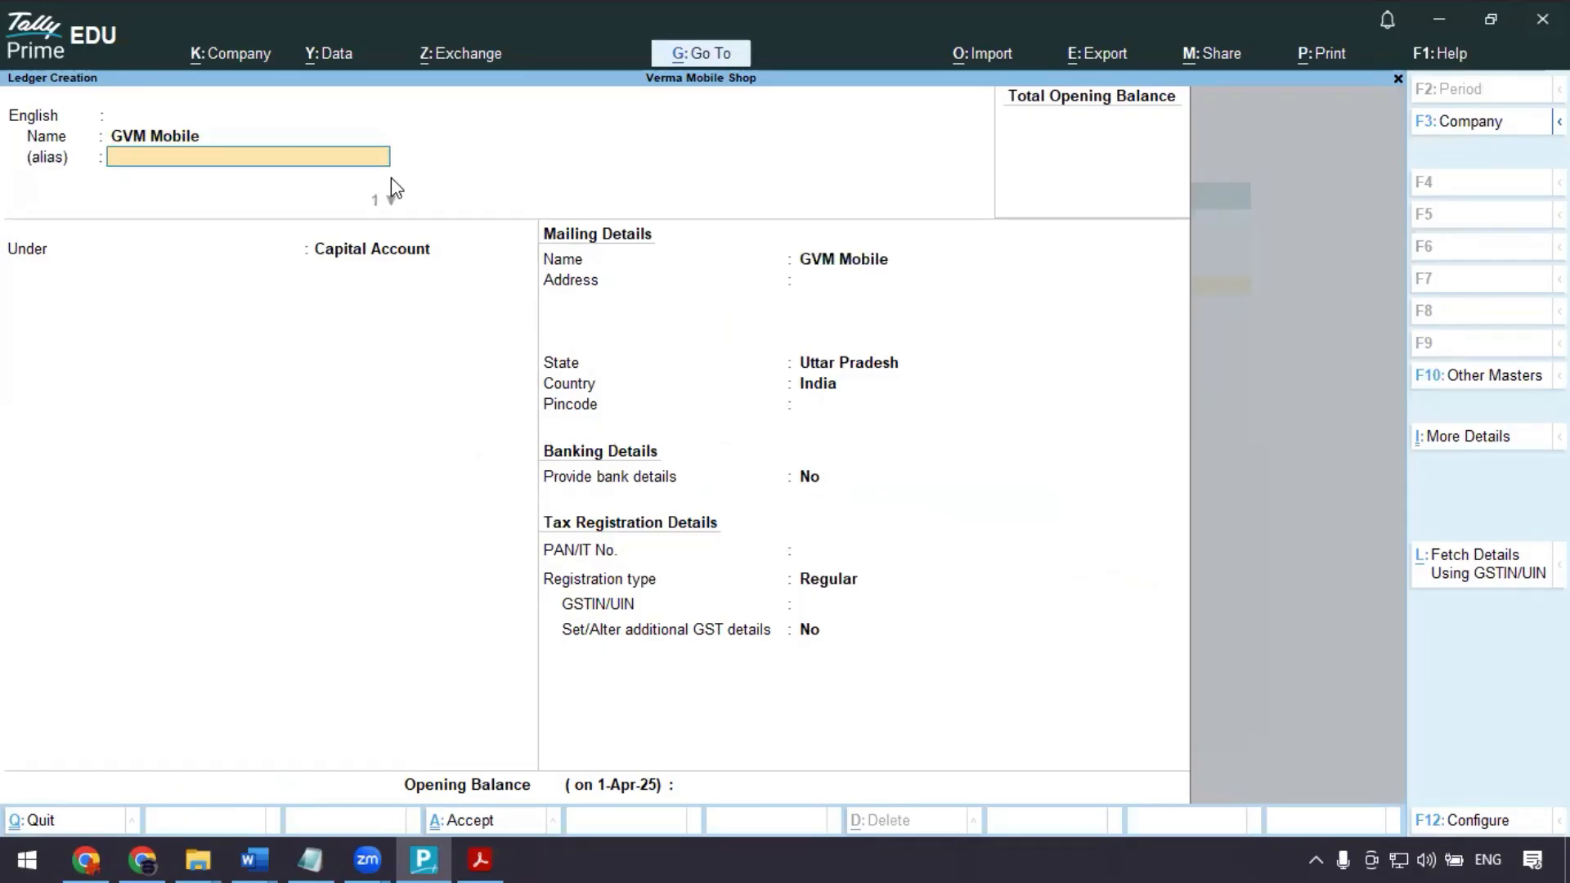
# - Place the GVM Mobile ledger under Sundry Creditors, keeping its mailing name and leaving the alias and address blank
pyautogui.press('Return')
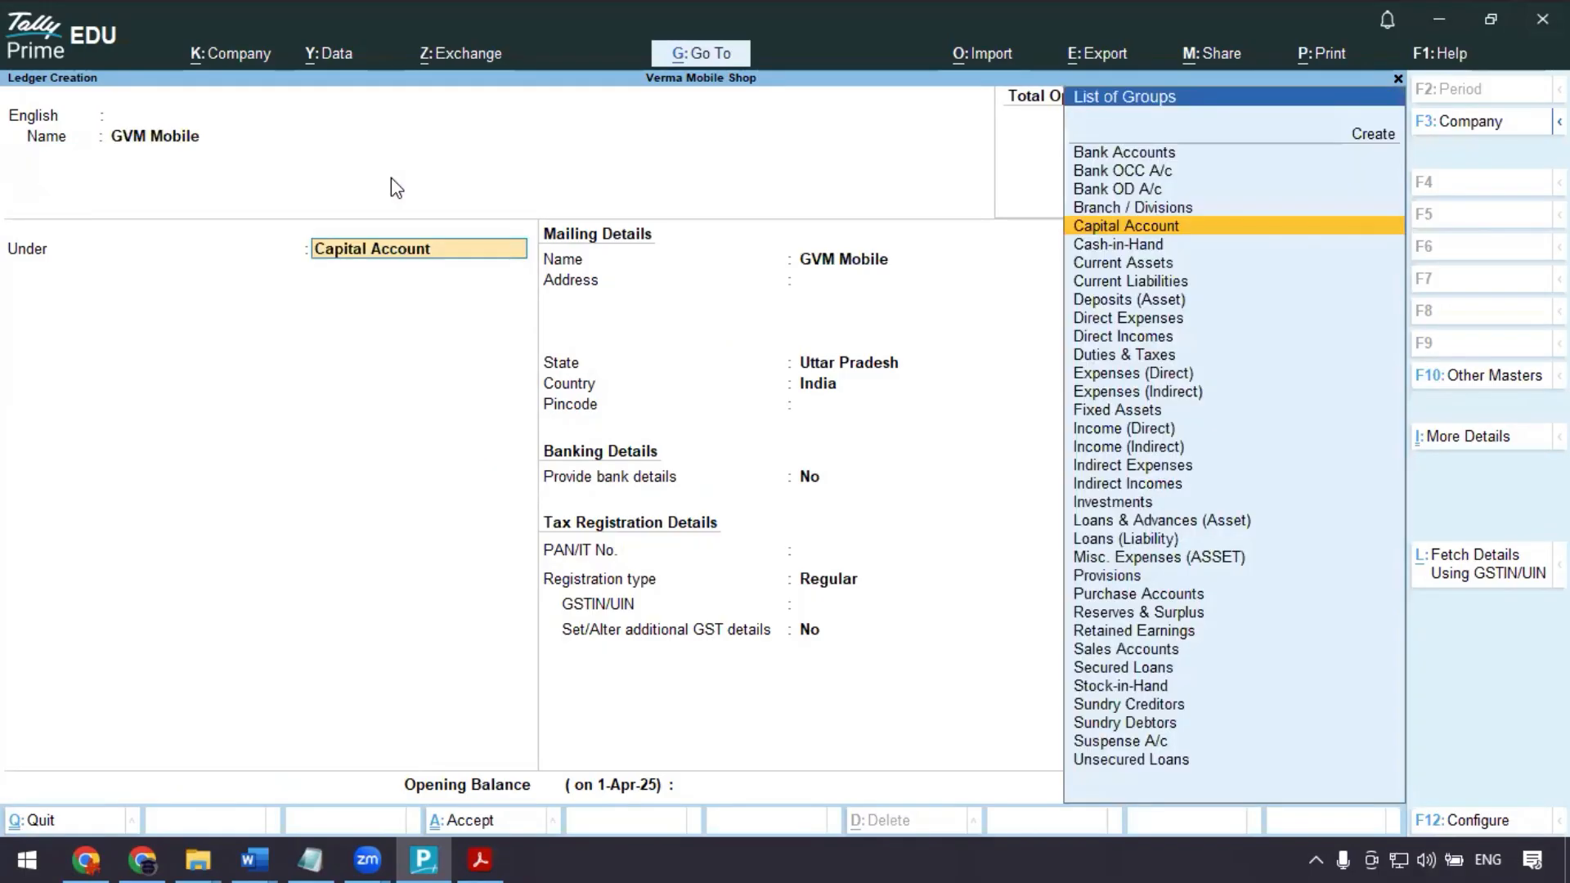
pyautogui.write('Su')
pyautogui.press('Down')
pyautogui.press('Down')
pyautogui.press('Up')
pyautogui.press('Return')
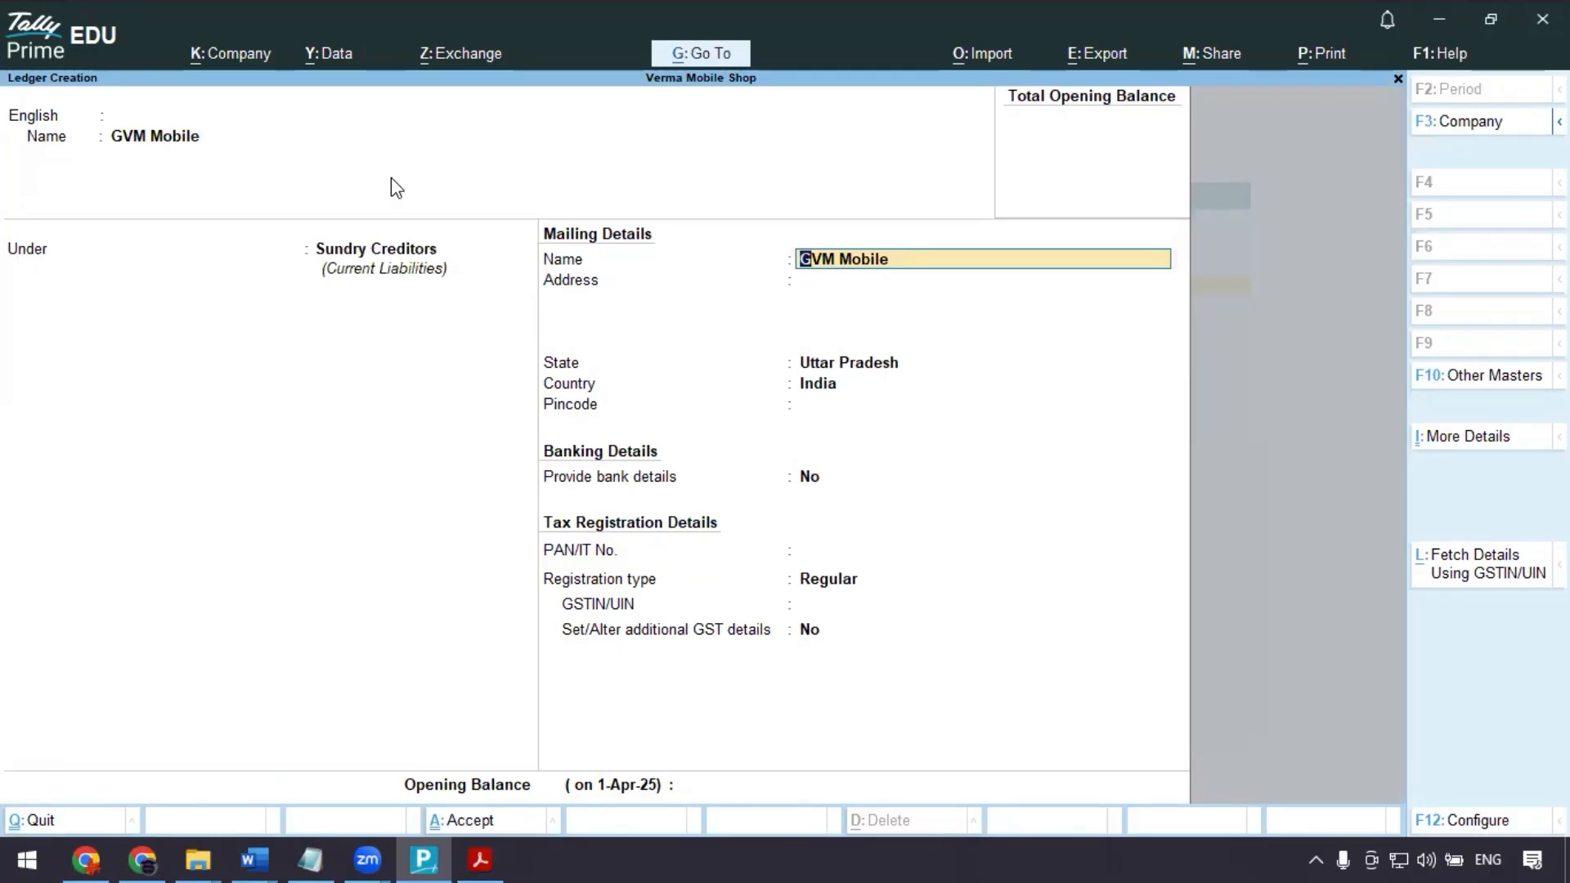
pyautogui.press('Return')
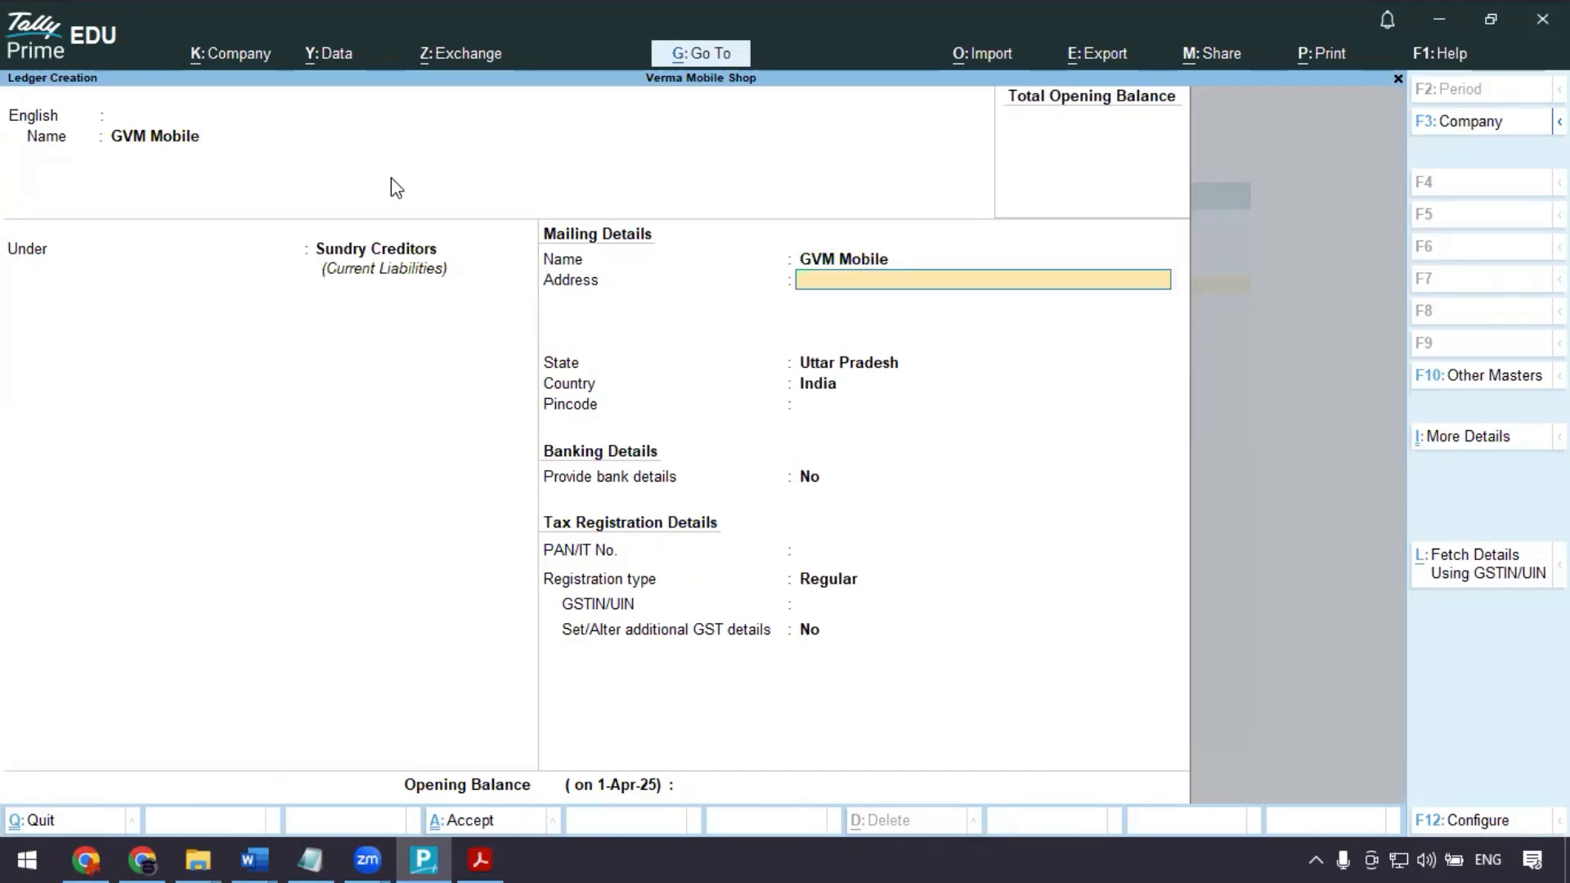
pyautogui.press('Return')
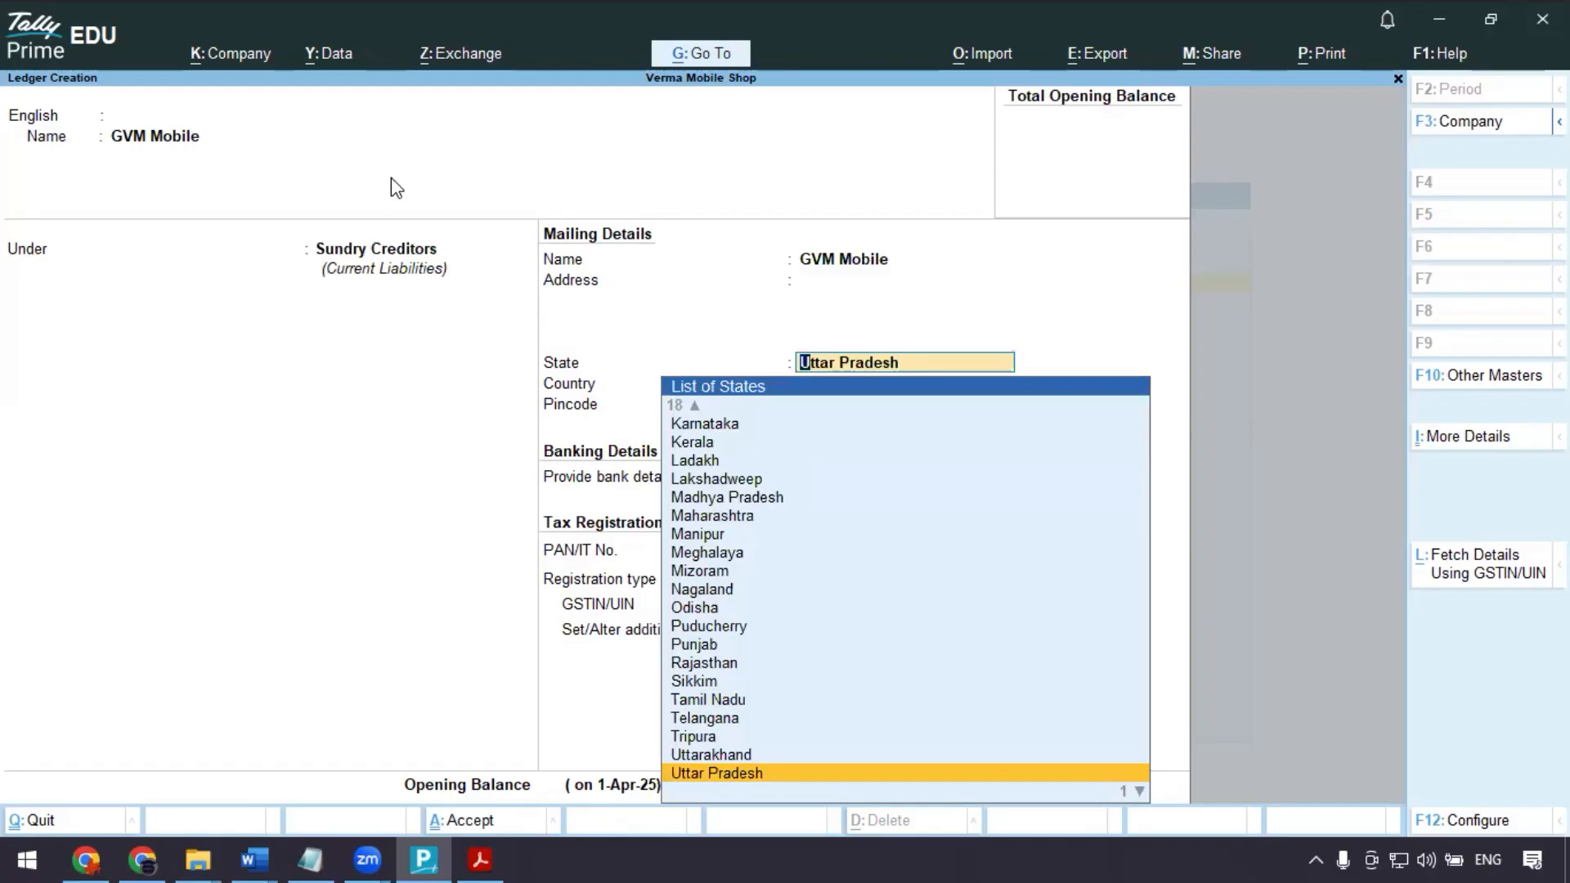
# - Check GVM Mobile's state and registration type in the assignment PDF, copy its GSTIN, and return to TallyPrime
pyautogui.hotkey('alt', 'Tab')
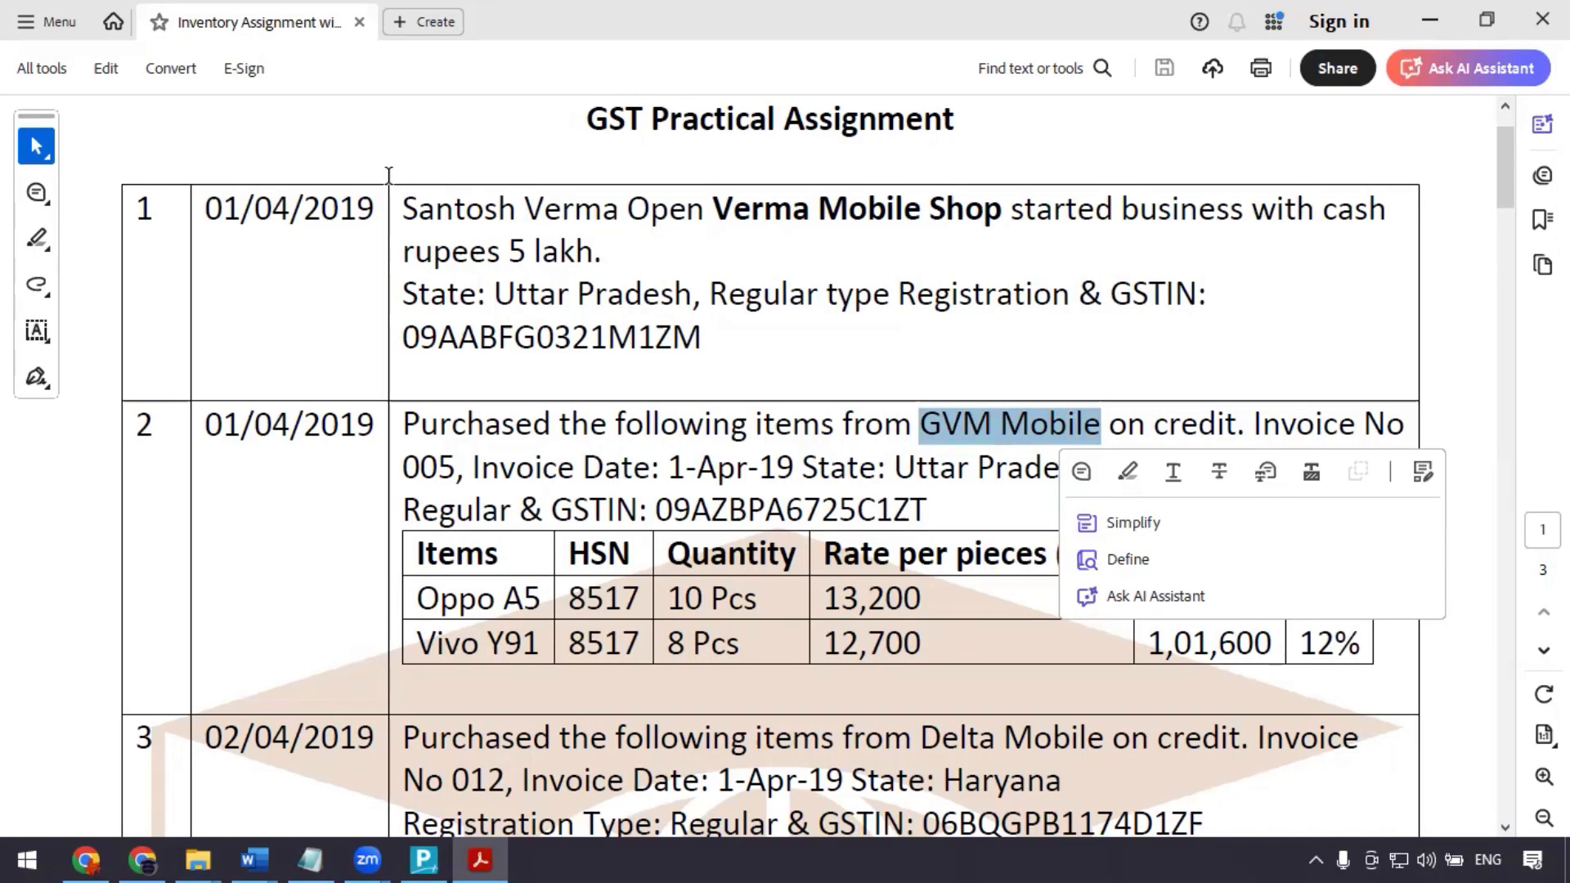
pyautogui.click(776, 468)
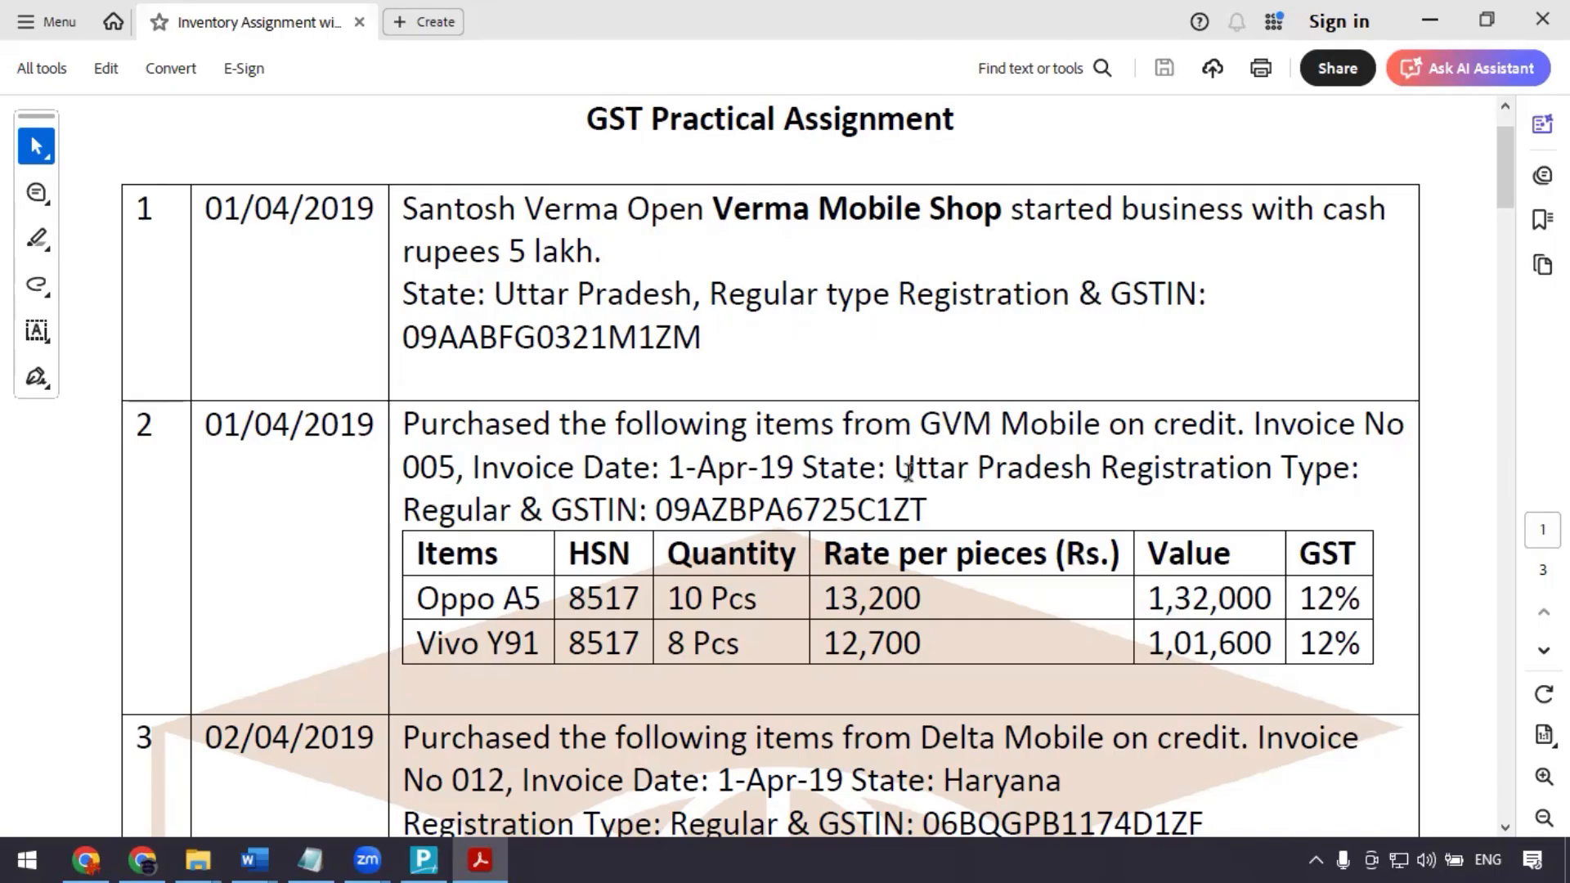
pyautogui.moveTo(899, 467); pyautogui.dragTo(1092, 474)
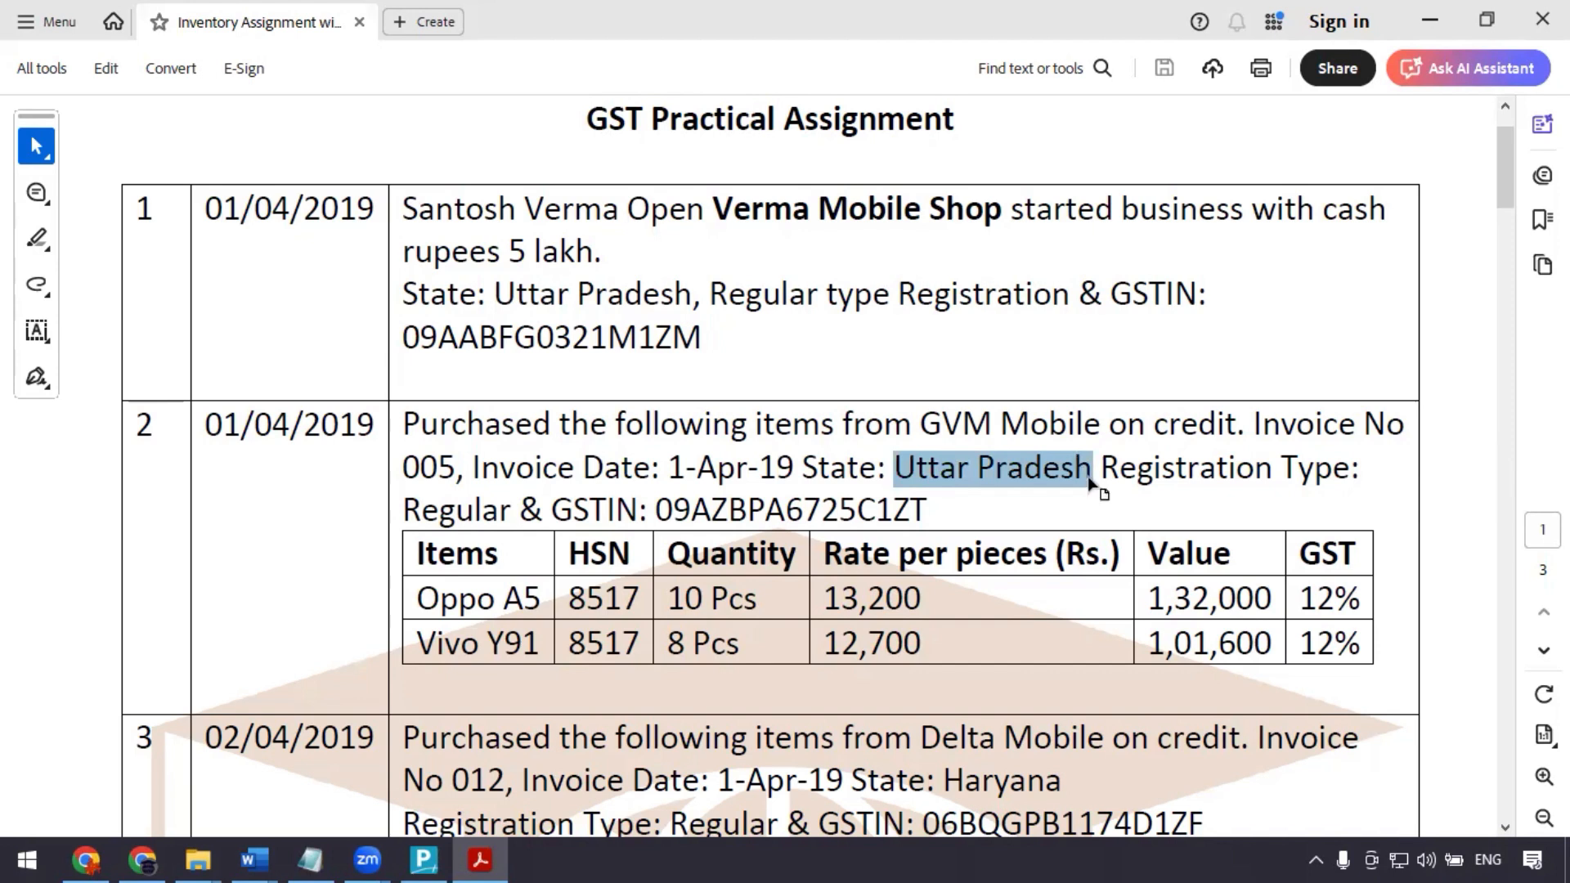
pyautogui.click(1273, 468)
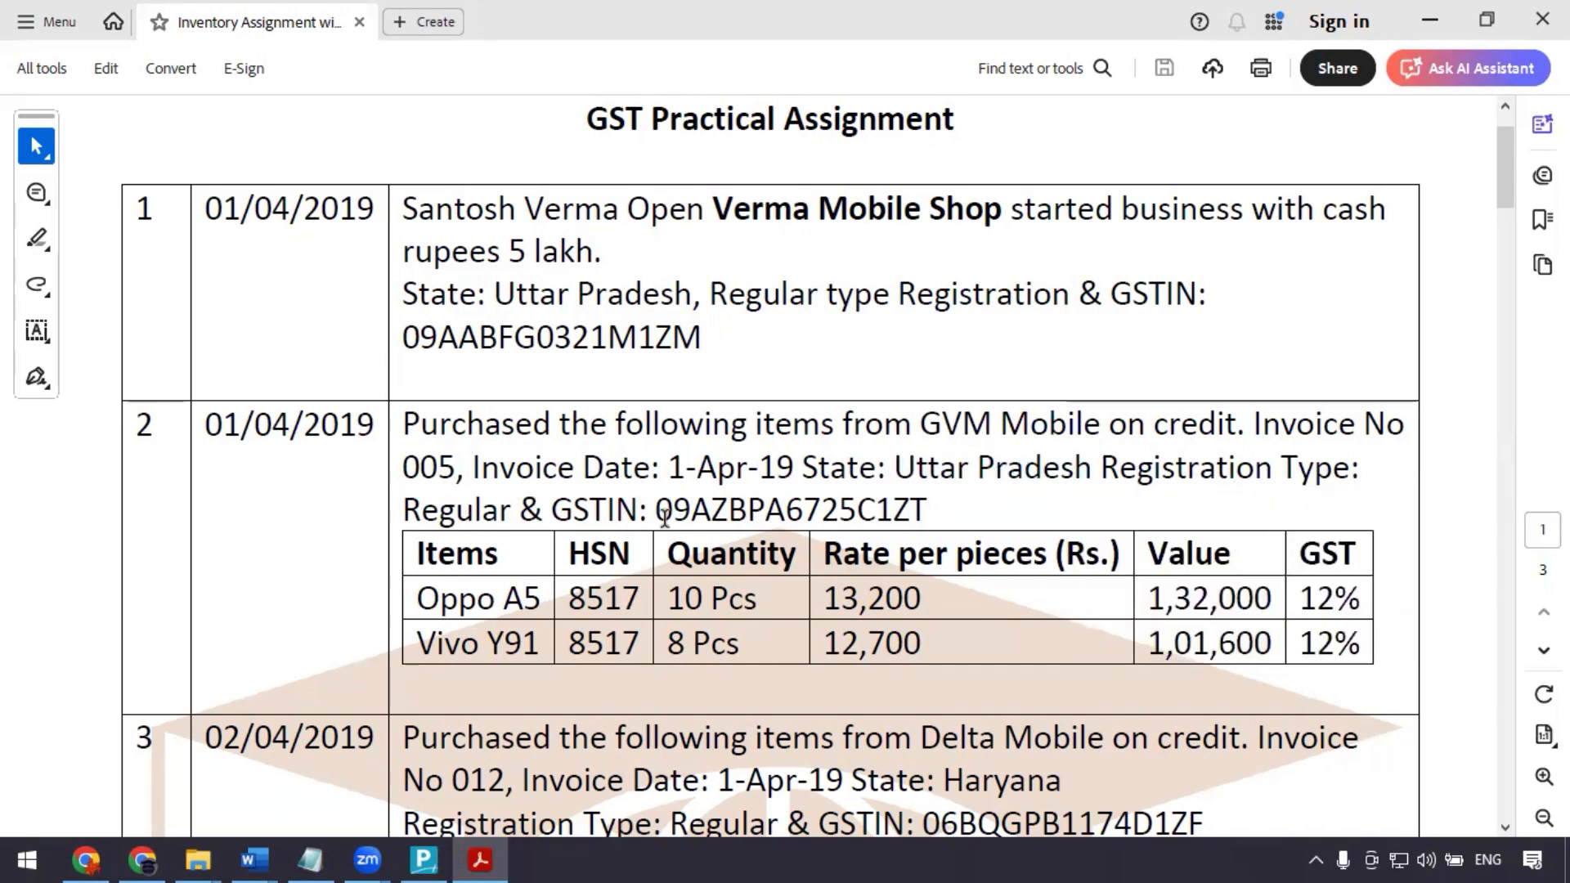
pyautogui.moveTo(666, 509); pyautogui.dragTo(839, 509)
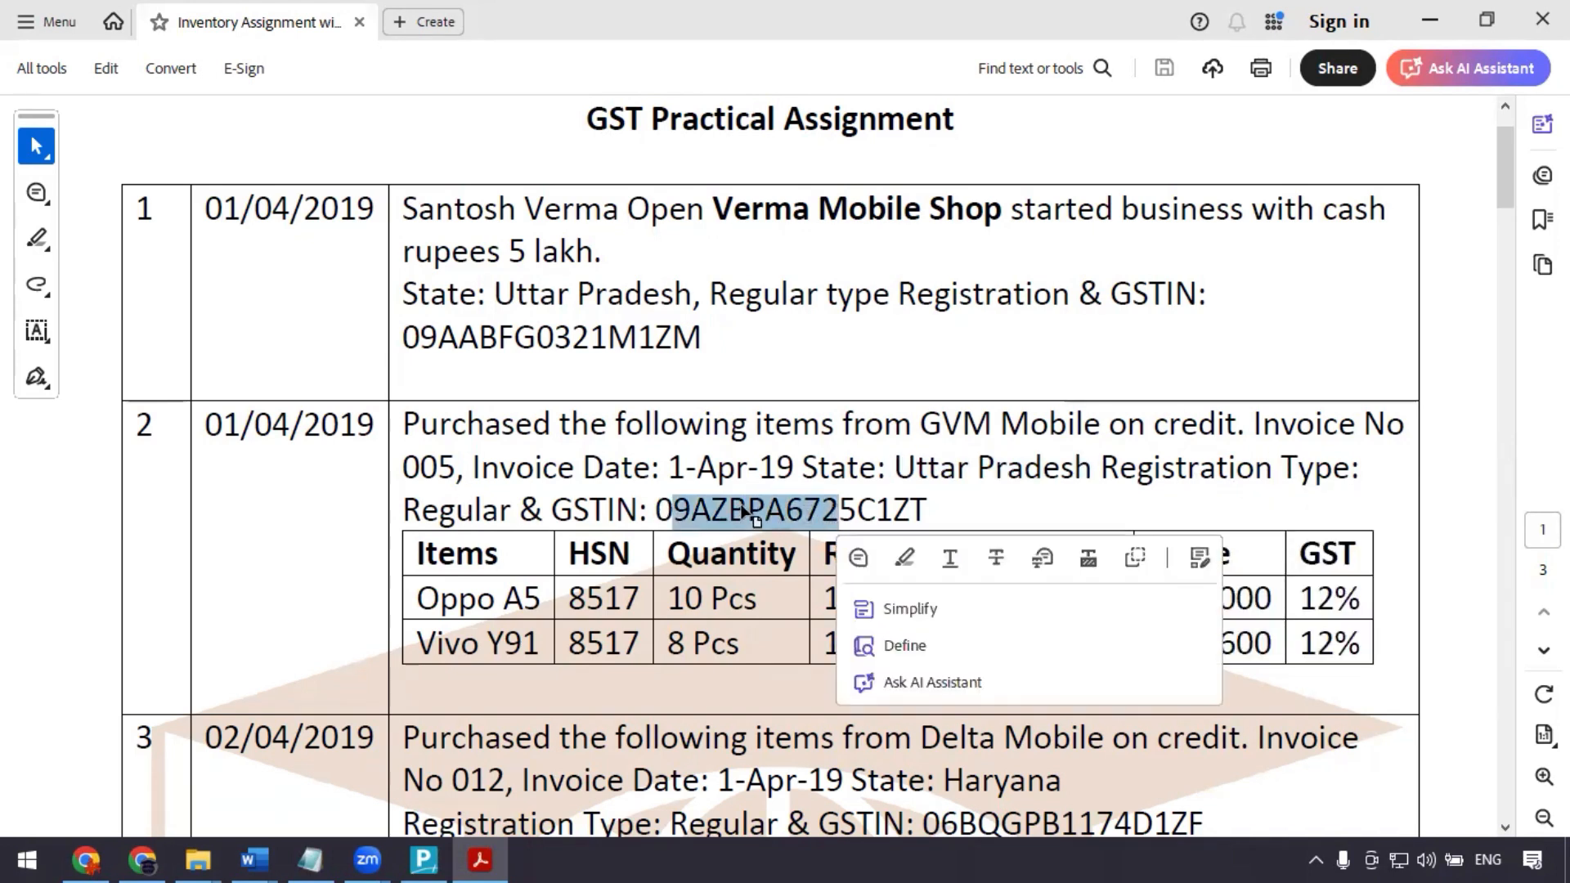
pyautogui.click(749, 510)
pyautogui.doubleClick(786, 510)
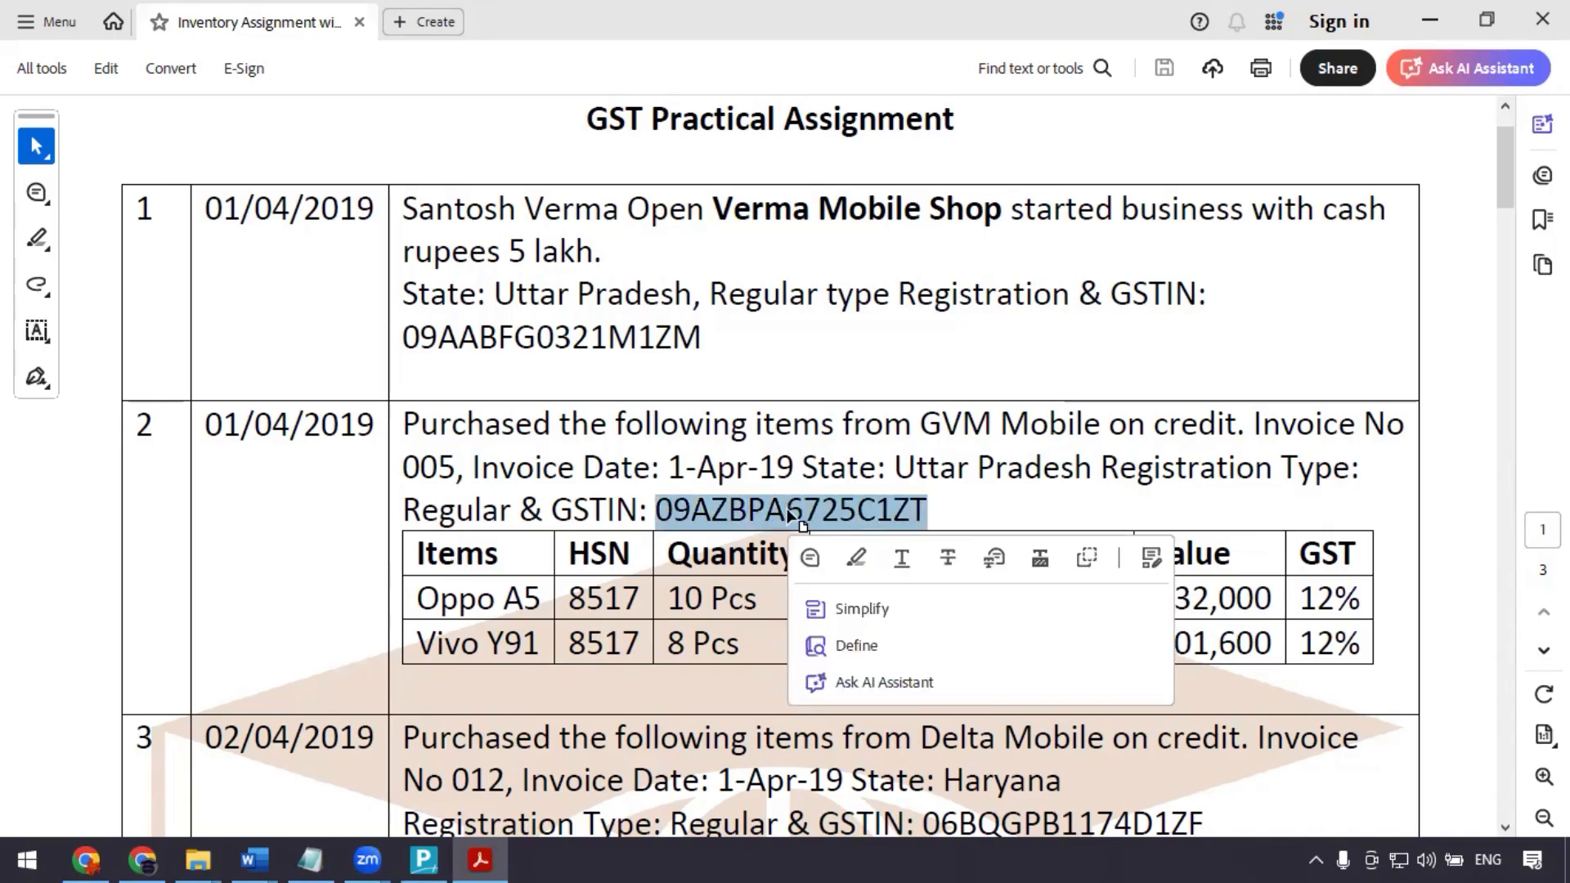
pyautogui.hotkey('alt', 'Tab')
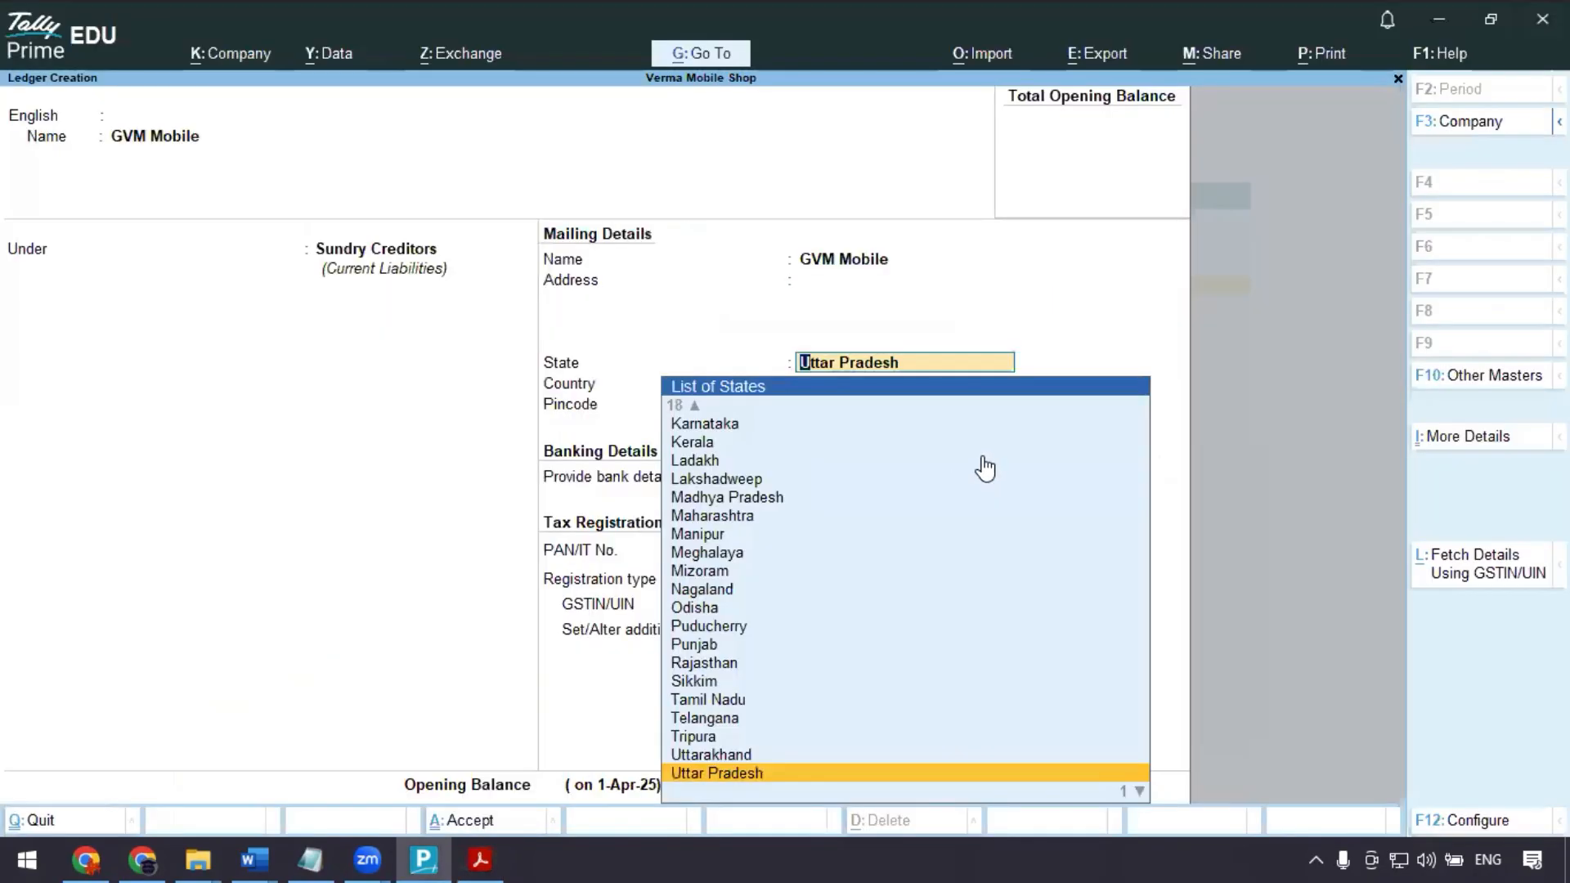
# - Keep the state Uttar Pradesh and registration type Regular for GVM Mobile, enter its GSTIN, and save the ledger
pyautogui.press('Return')
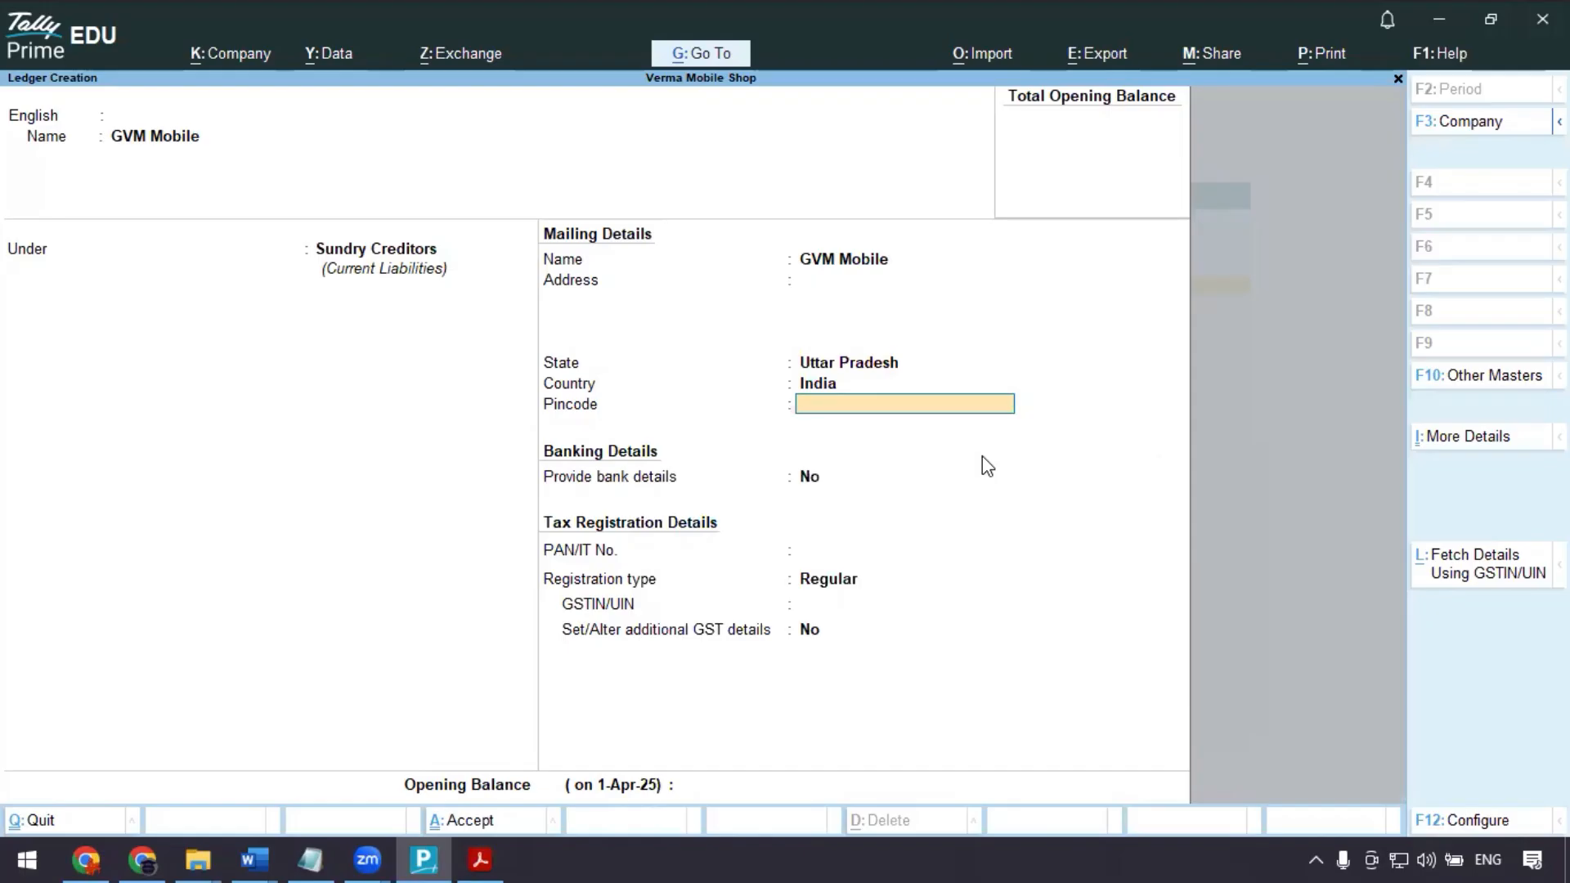
pyautogui.press('Return')
pyautogui.press('Return')
pyautogui.press('Return')
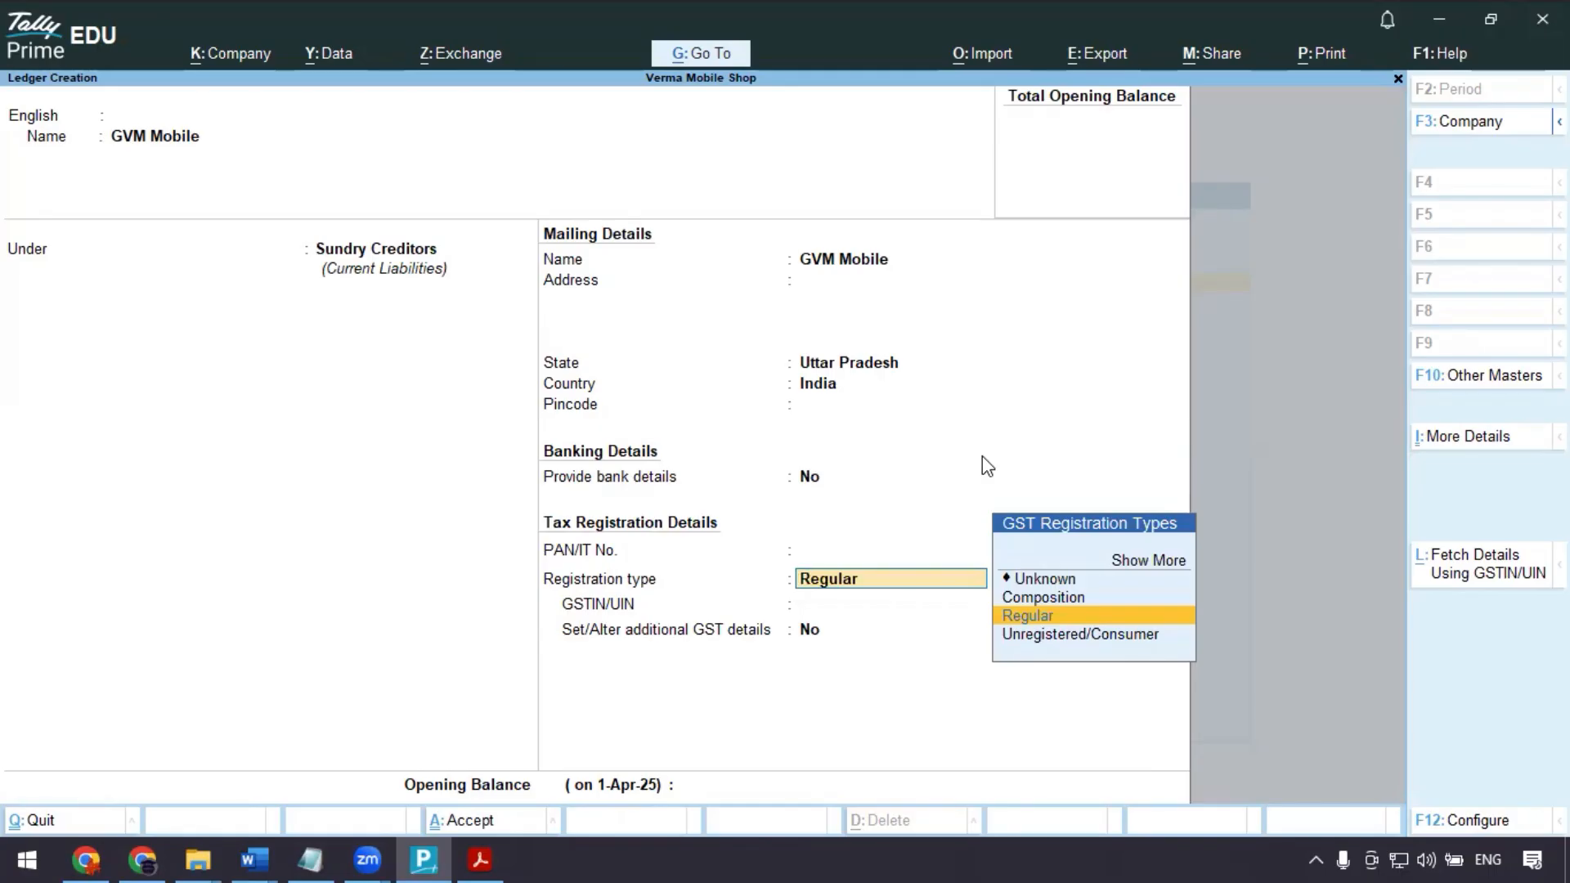
pyautogui.press('Return')
pyautogui.press('ctrl')
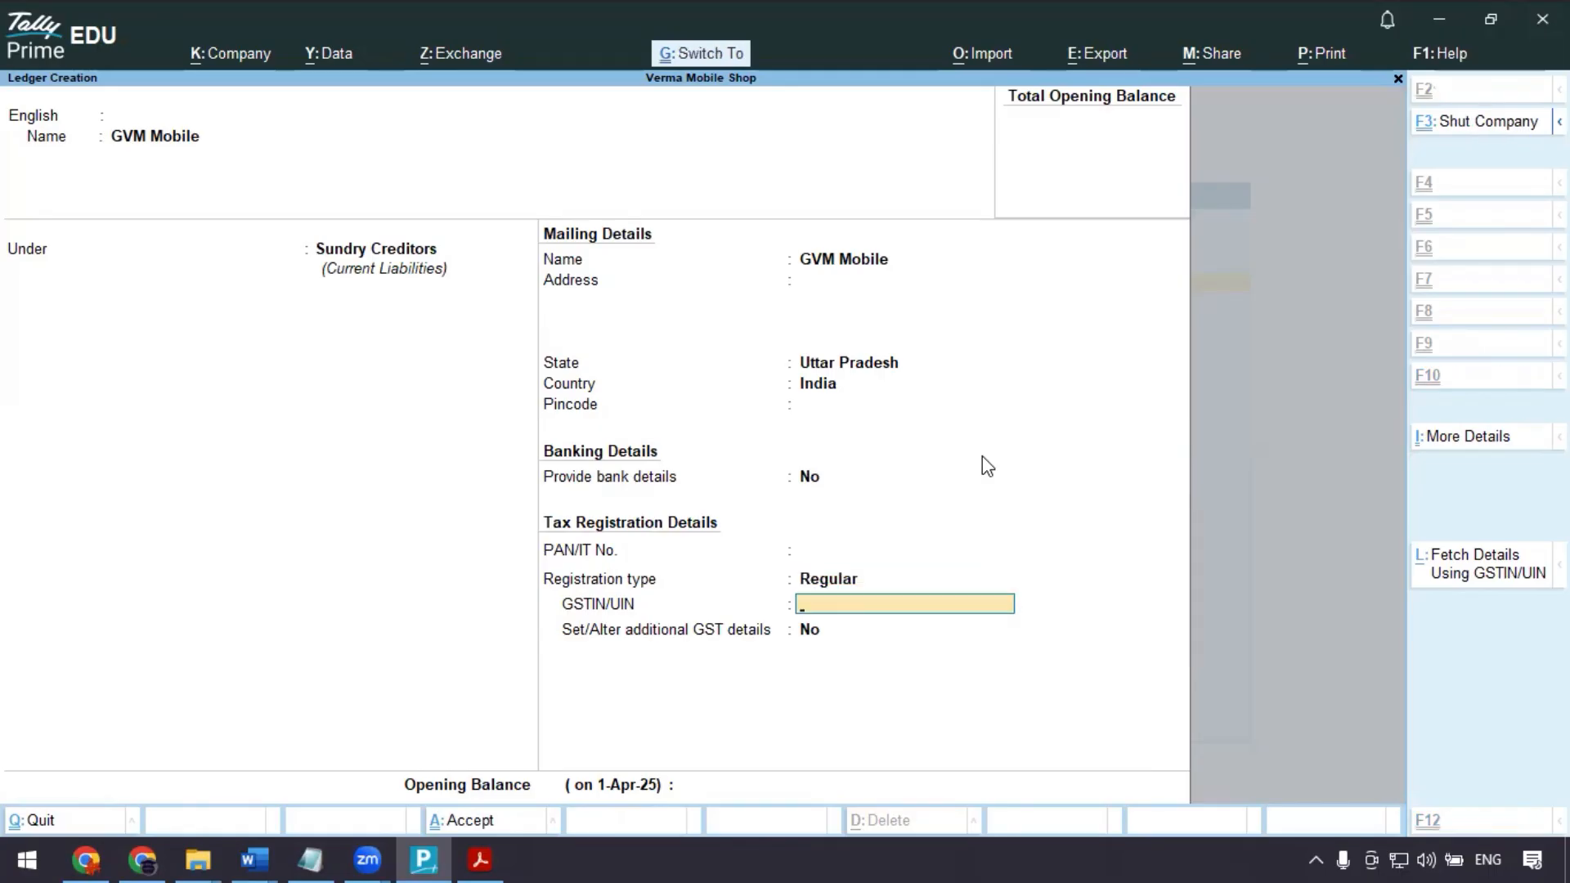
pyautogui.press('Return')
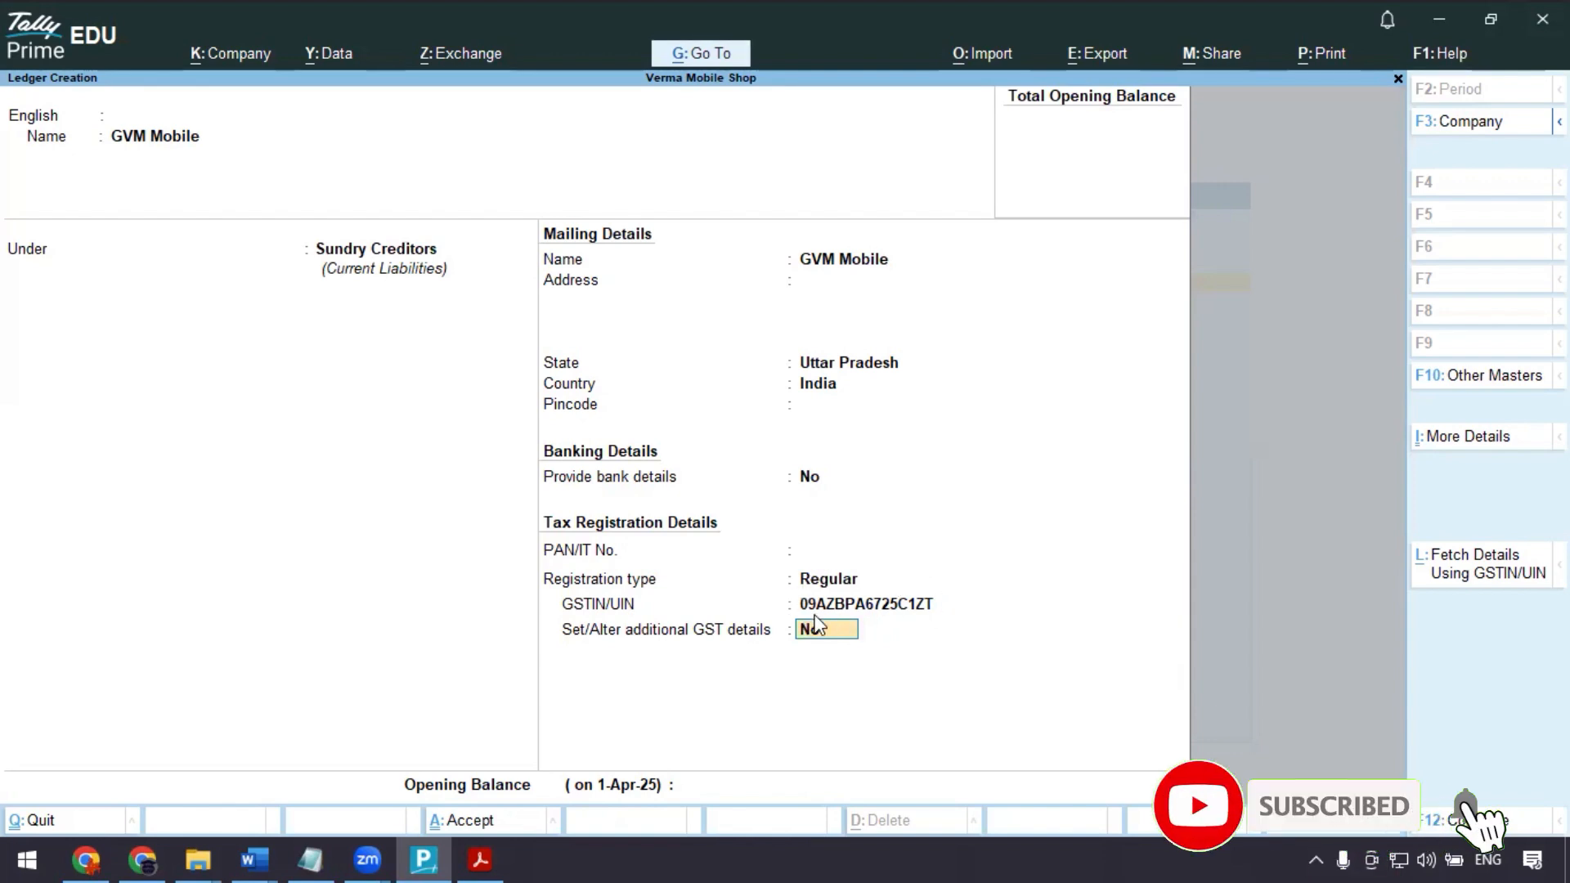
pyautogui.press('Return')
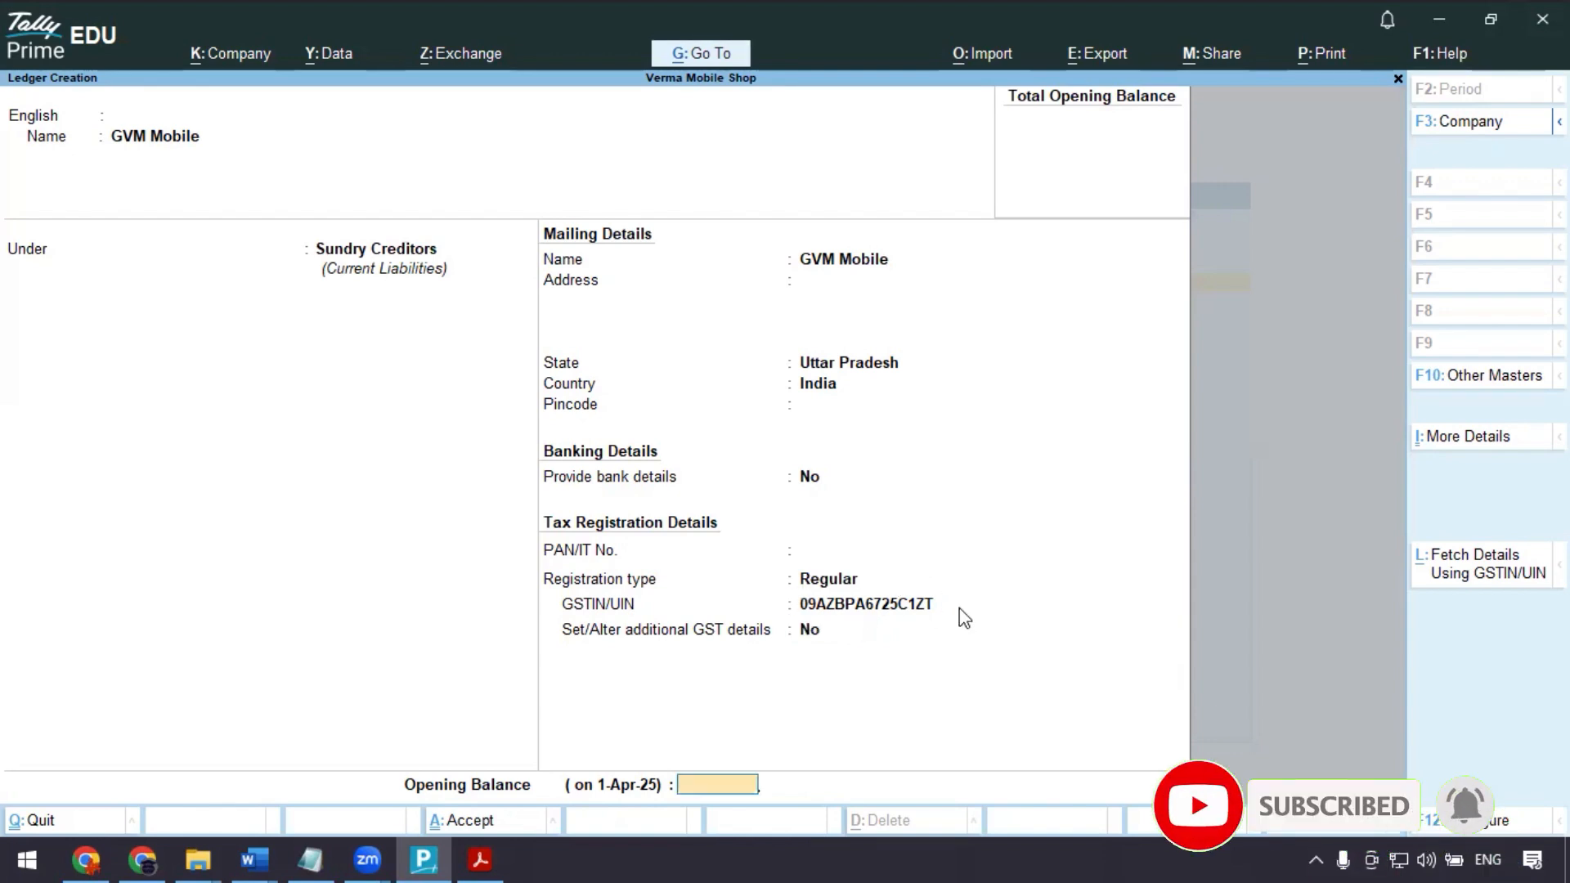
pyautogui.press('Return')
pyautogui.press('Return')
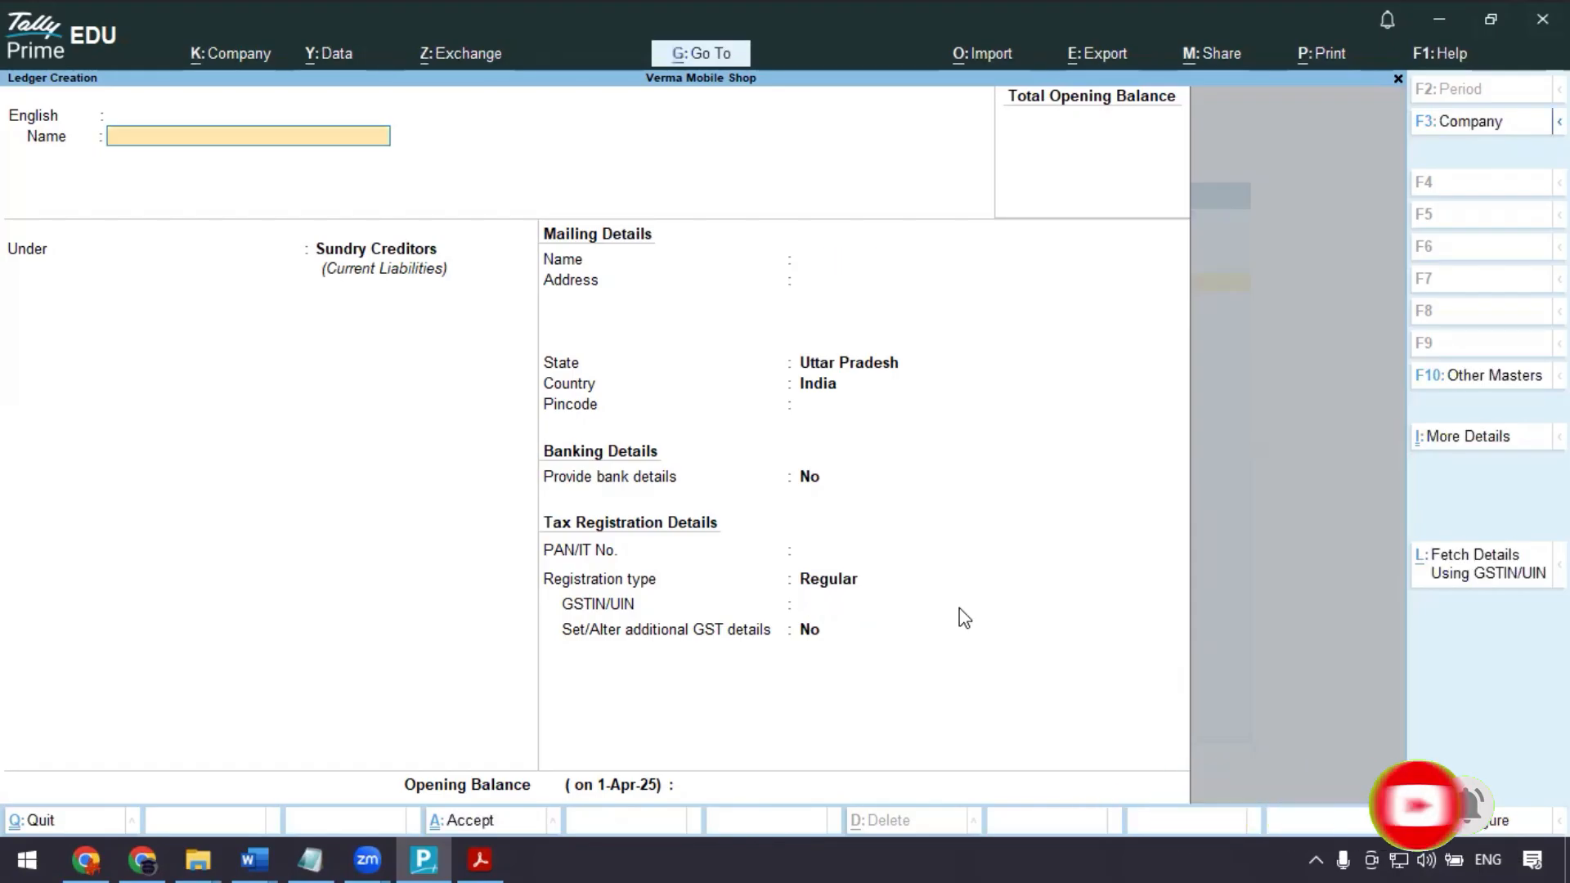
# - Check the purchase entry in the assignment PDF, then name the new TallyPrime ledger Purchase and place it under Purchase Accounts
pyautogui.hotkey('alt', 'Tab')
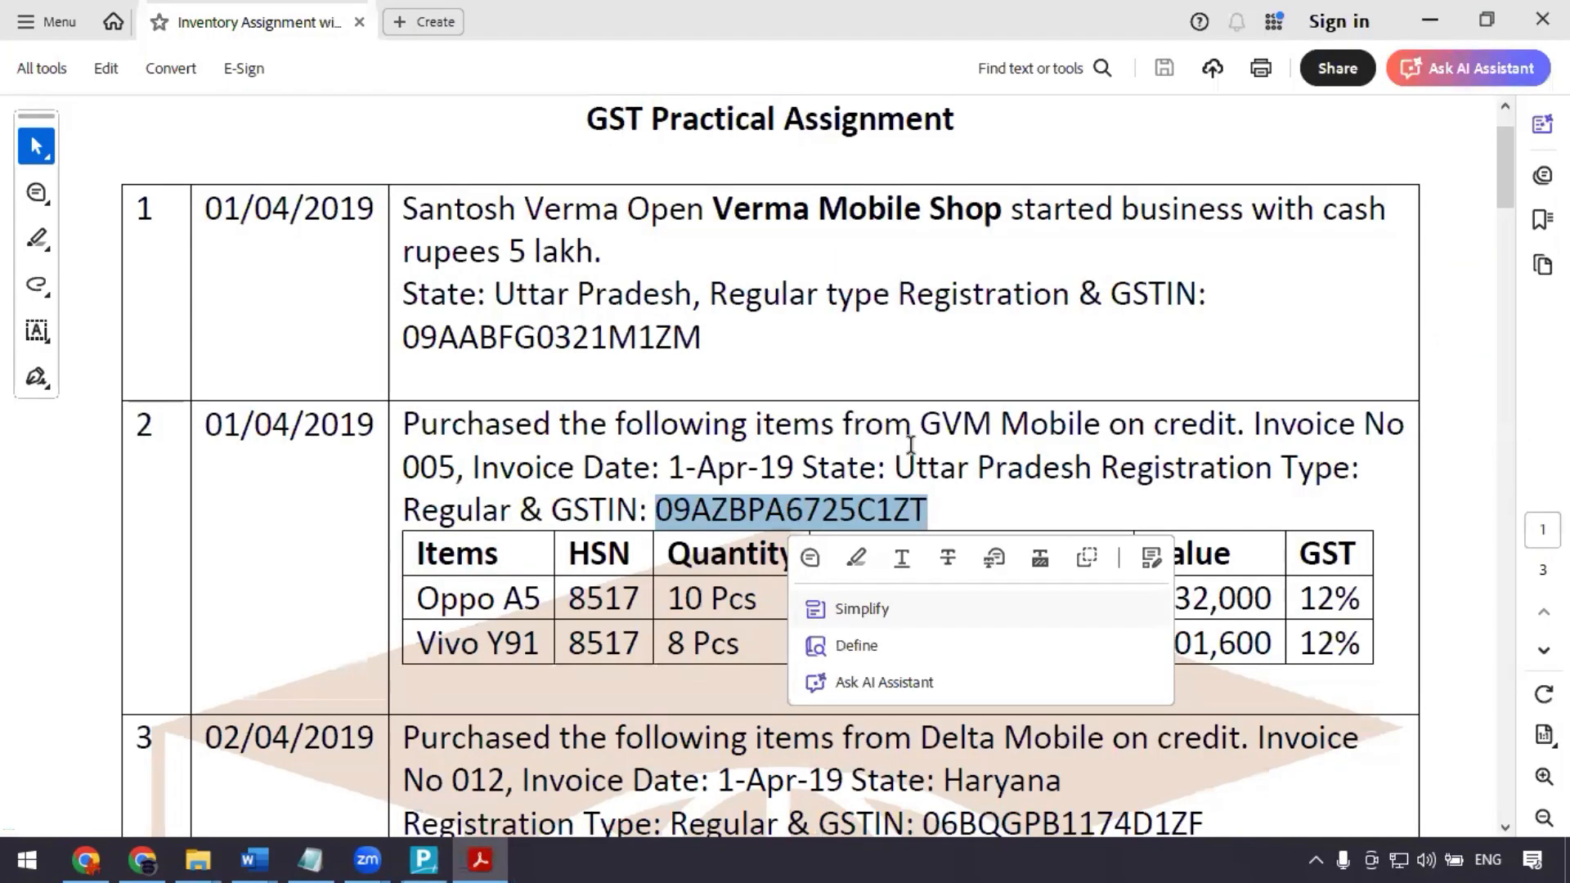
pyautogui.click(911, 449)
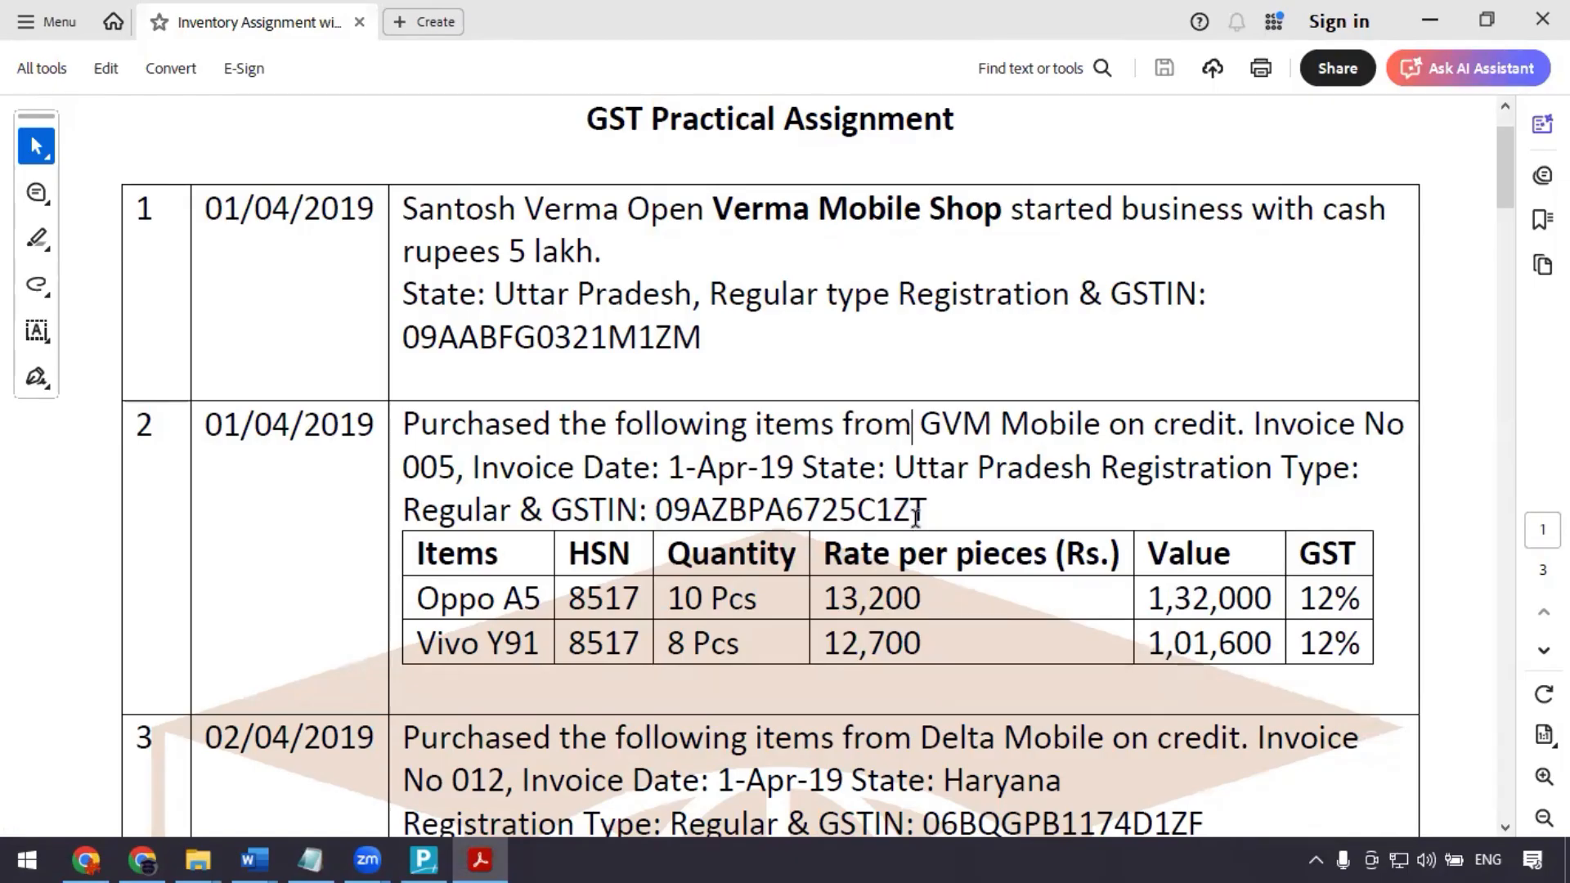
pyautogui.hotkey('alt', 'Tab')
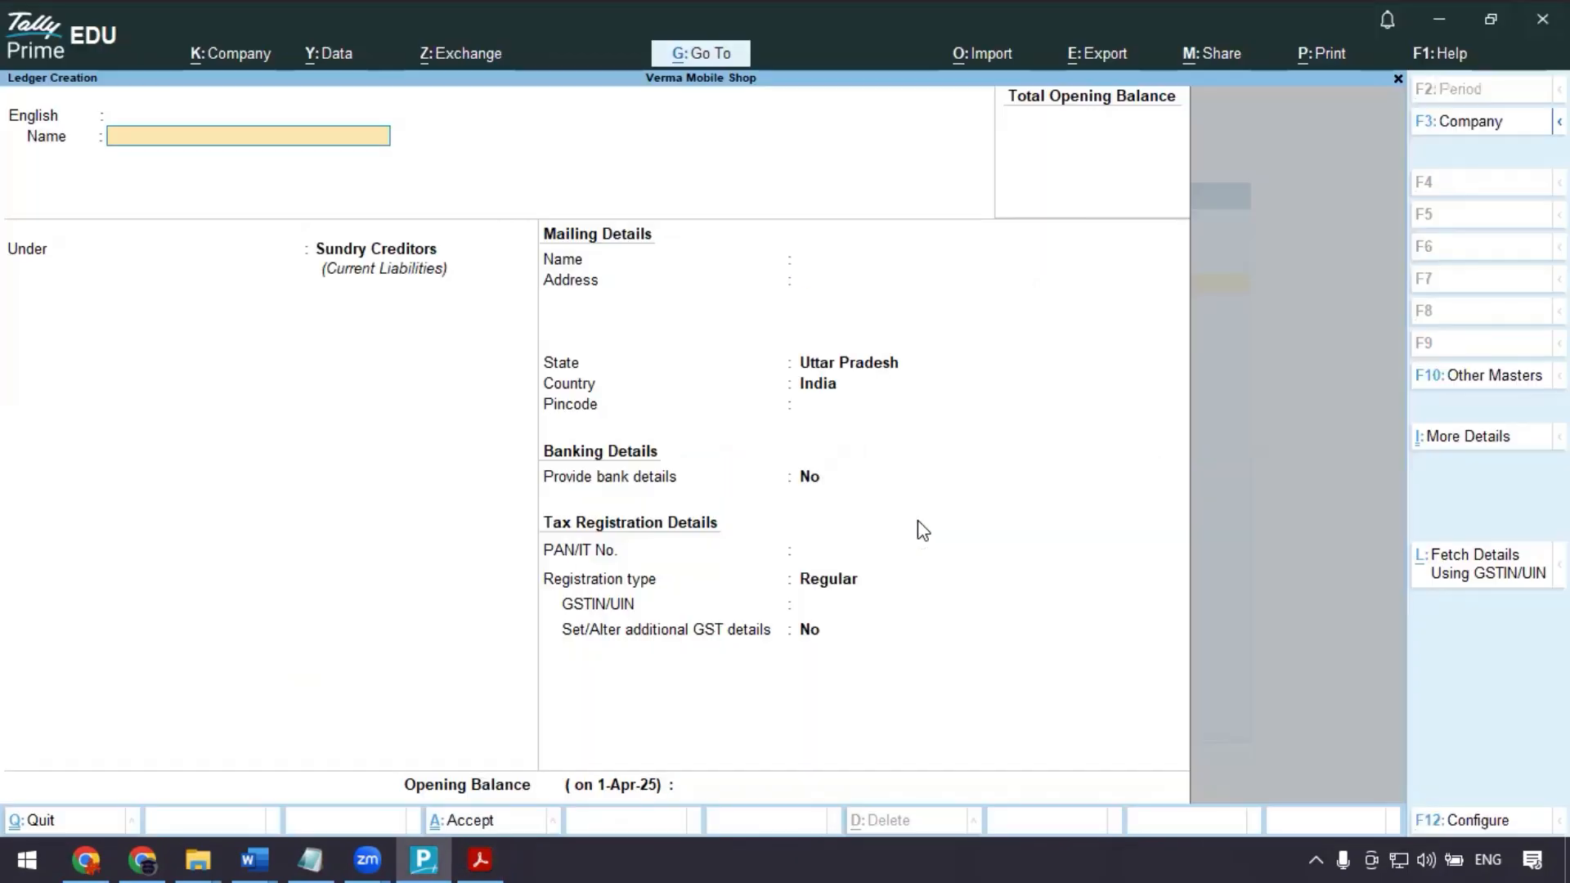
pyautogui.write('Purchase')
pyautogui.press('Return')
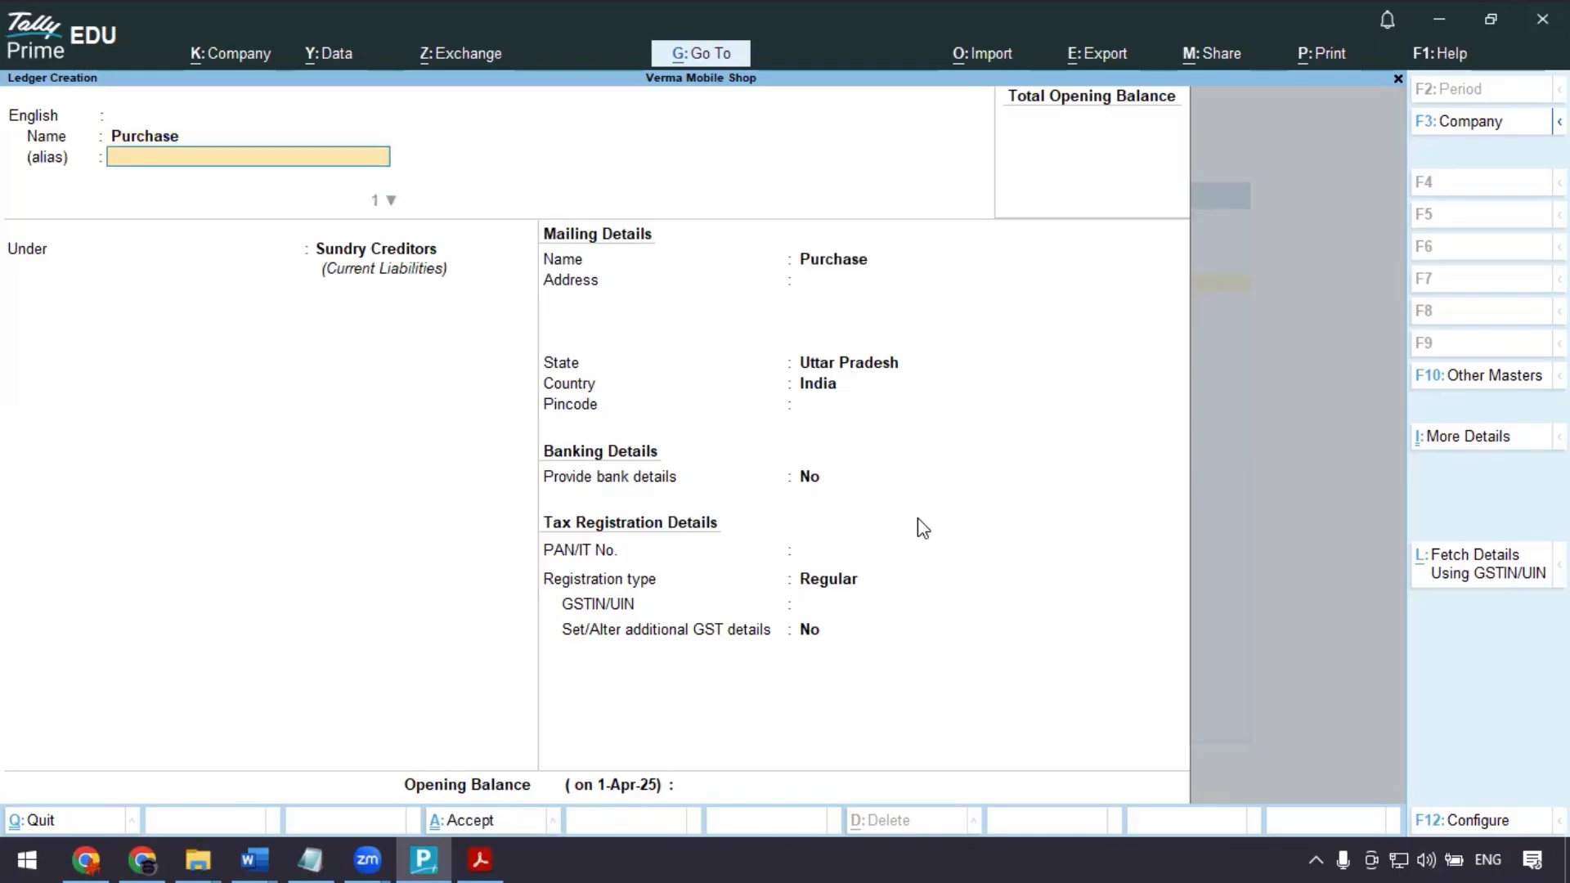
pyautogui.press('Return')
pyautogui.press('Return')
pyautogui.write('Pu')
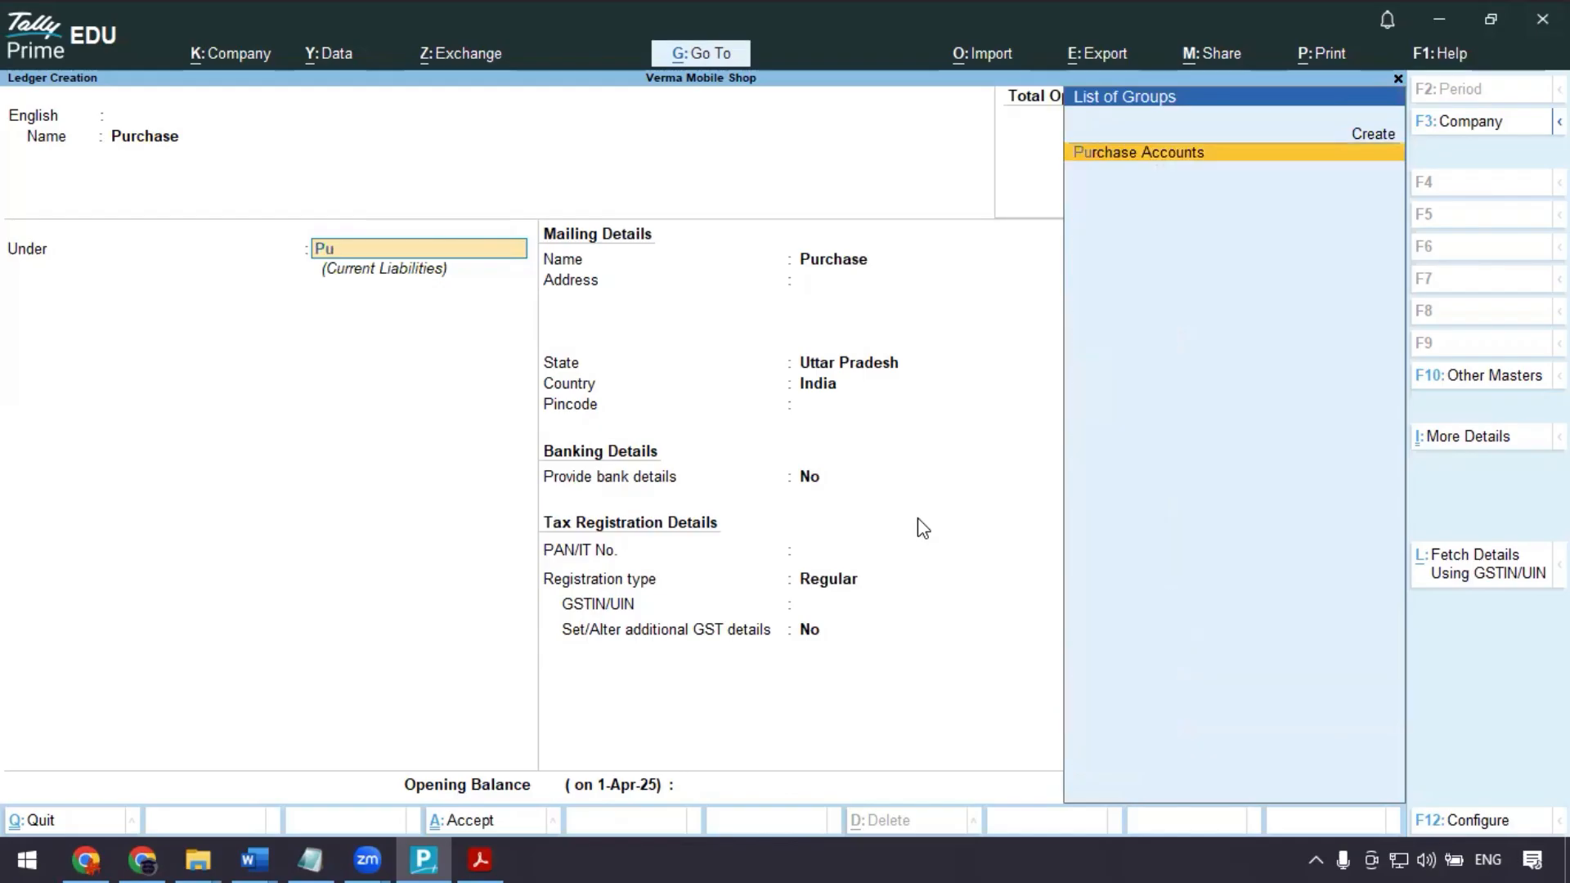
pyautogui.press('Return')
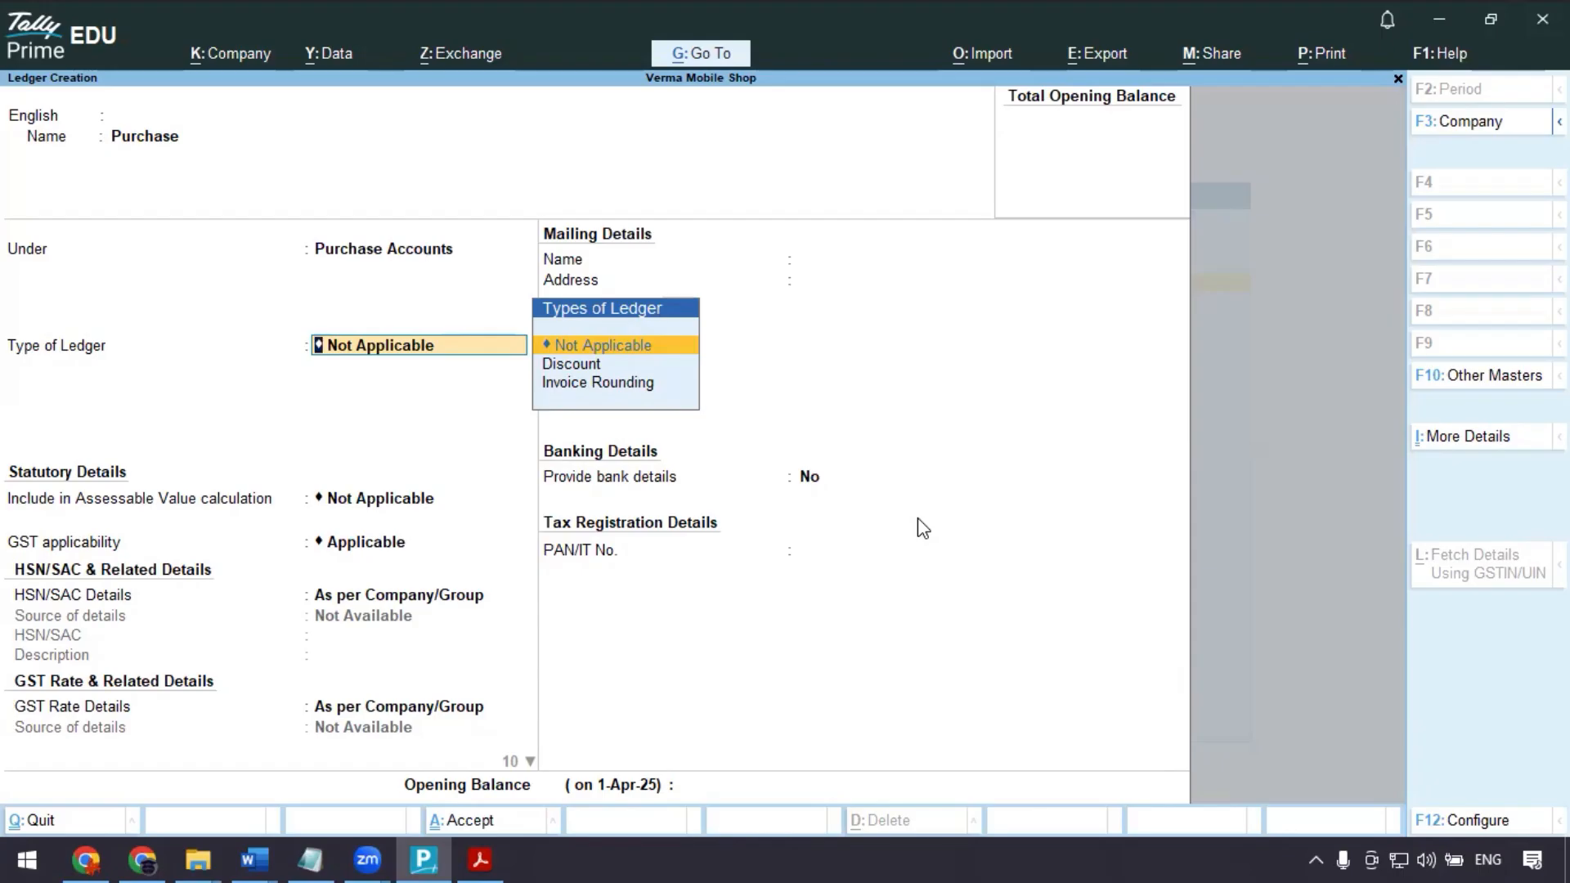
# - Keep the Purchase ledger's type Not Applicable, GST applicability Applicable, and HSN/SAC and GST rate details As per Company/Group
pyautogui.press('Return')
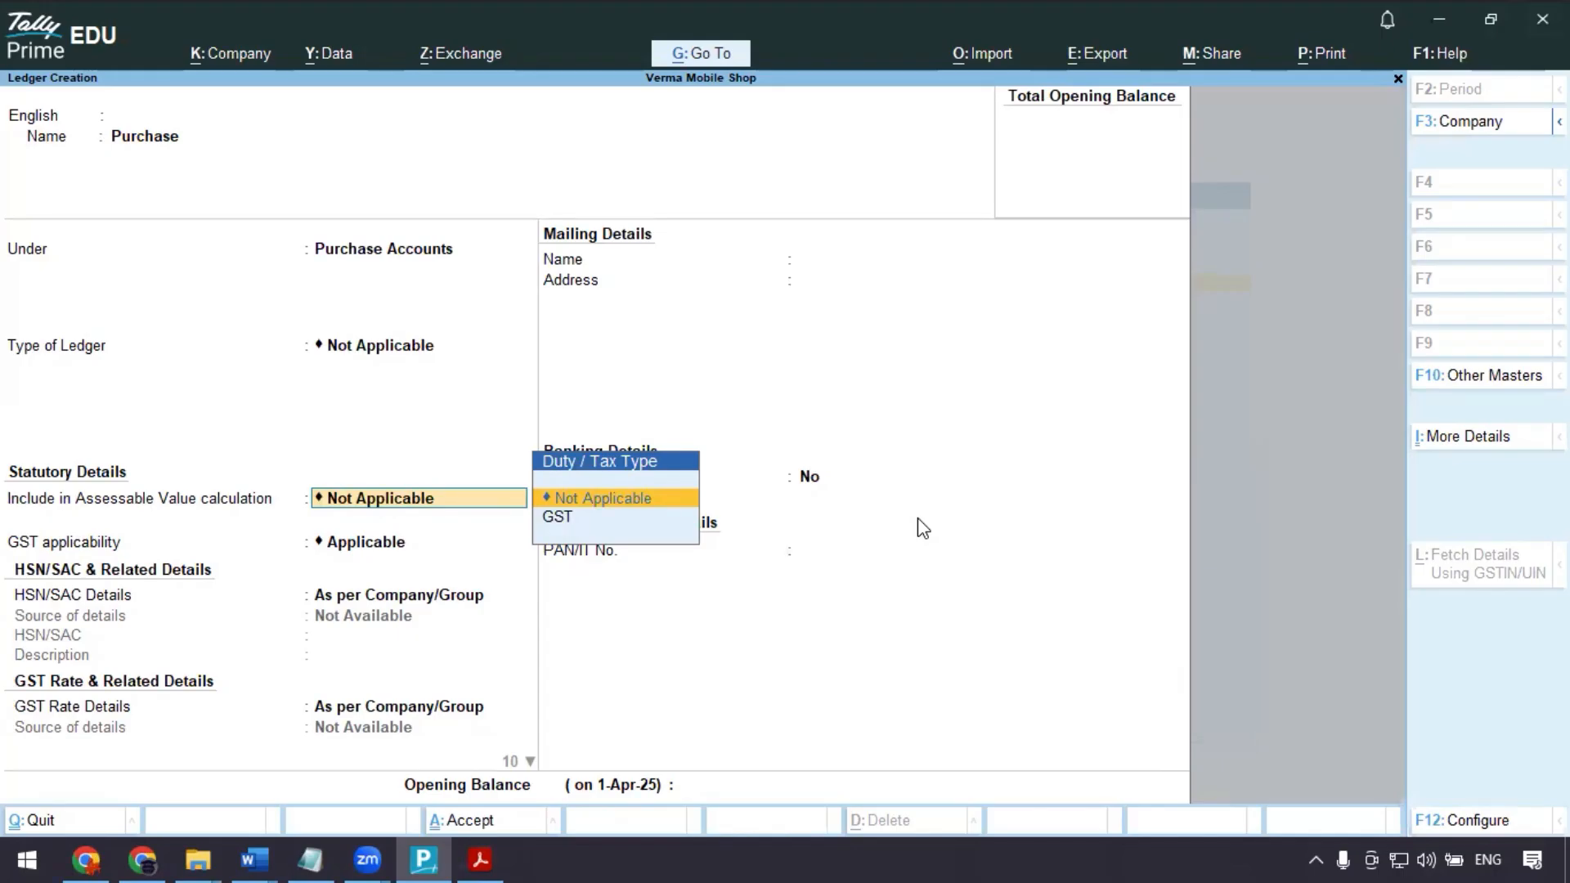
pyautogui.press('Return')
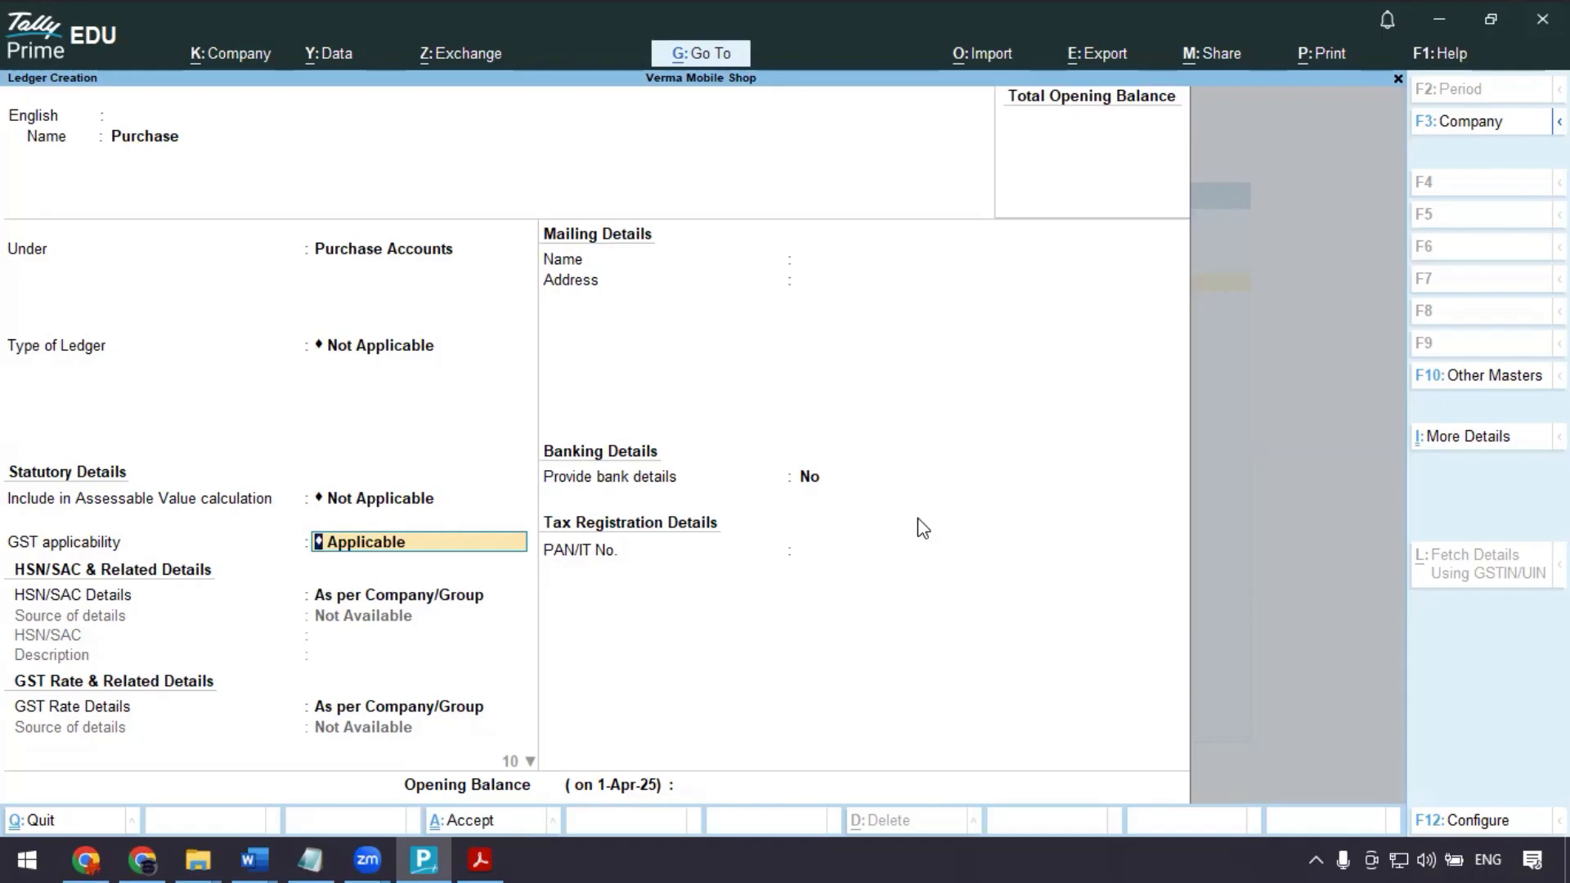
pyautogui.press('Return')
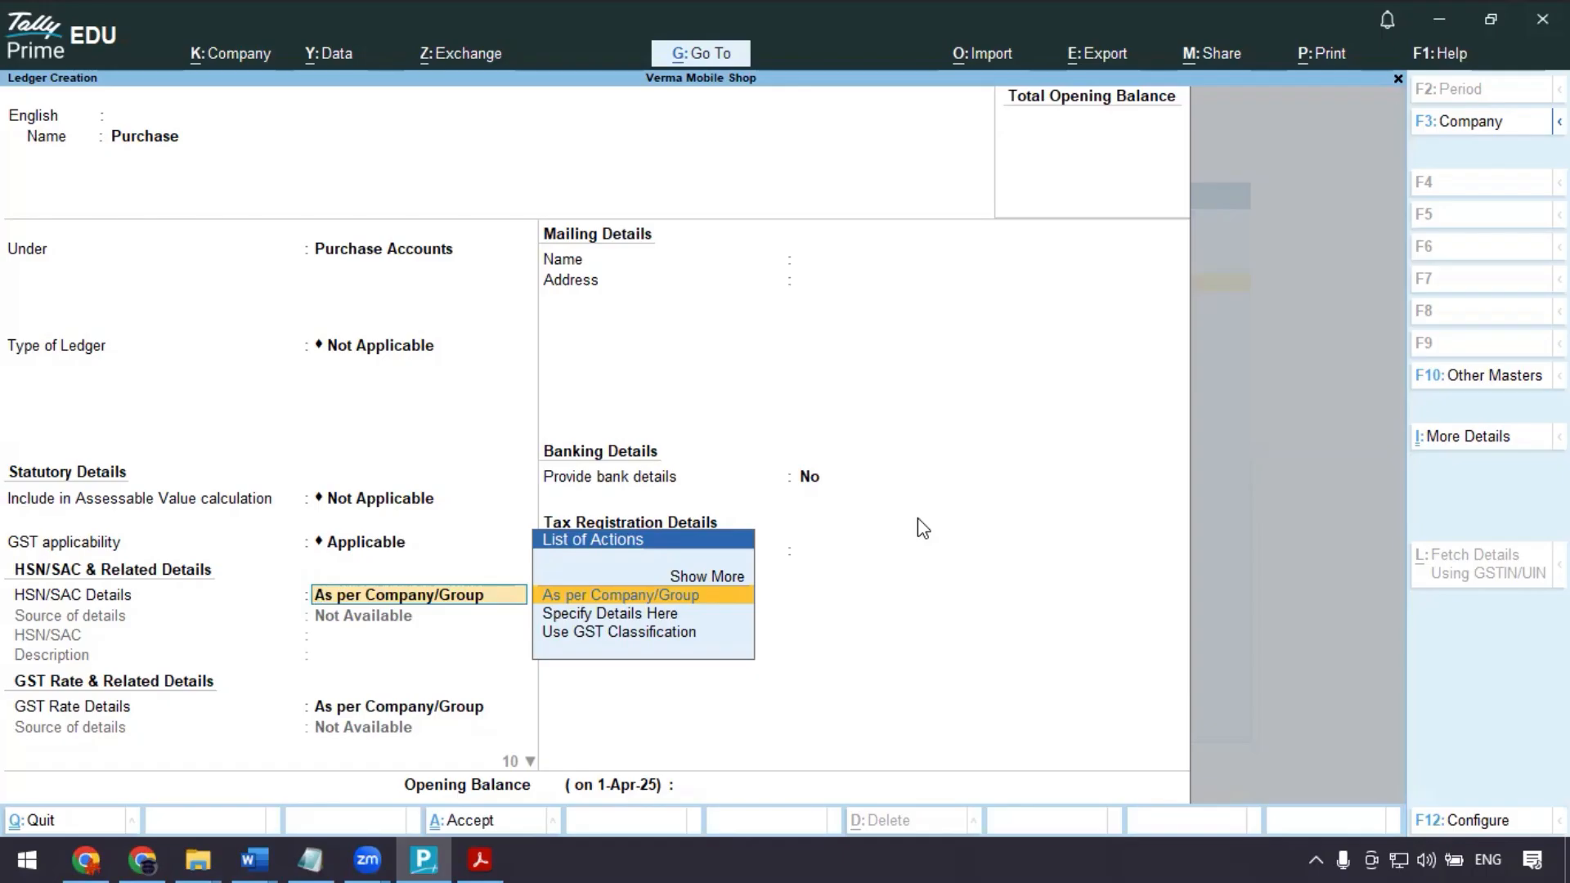
pyautogui.press('Return')
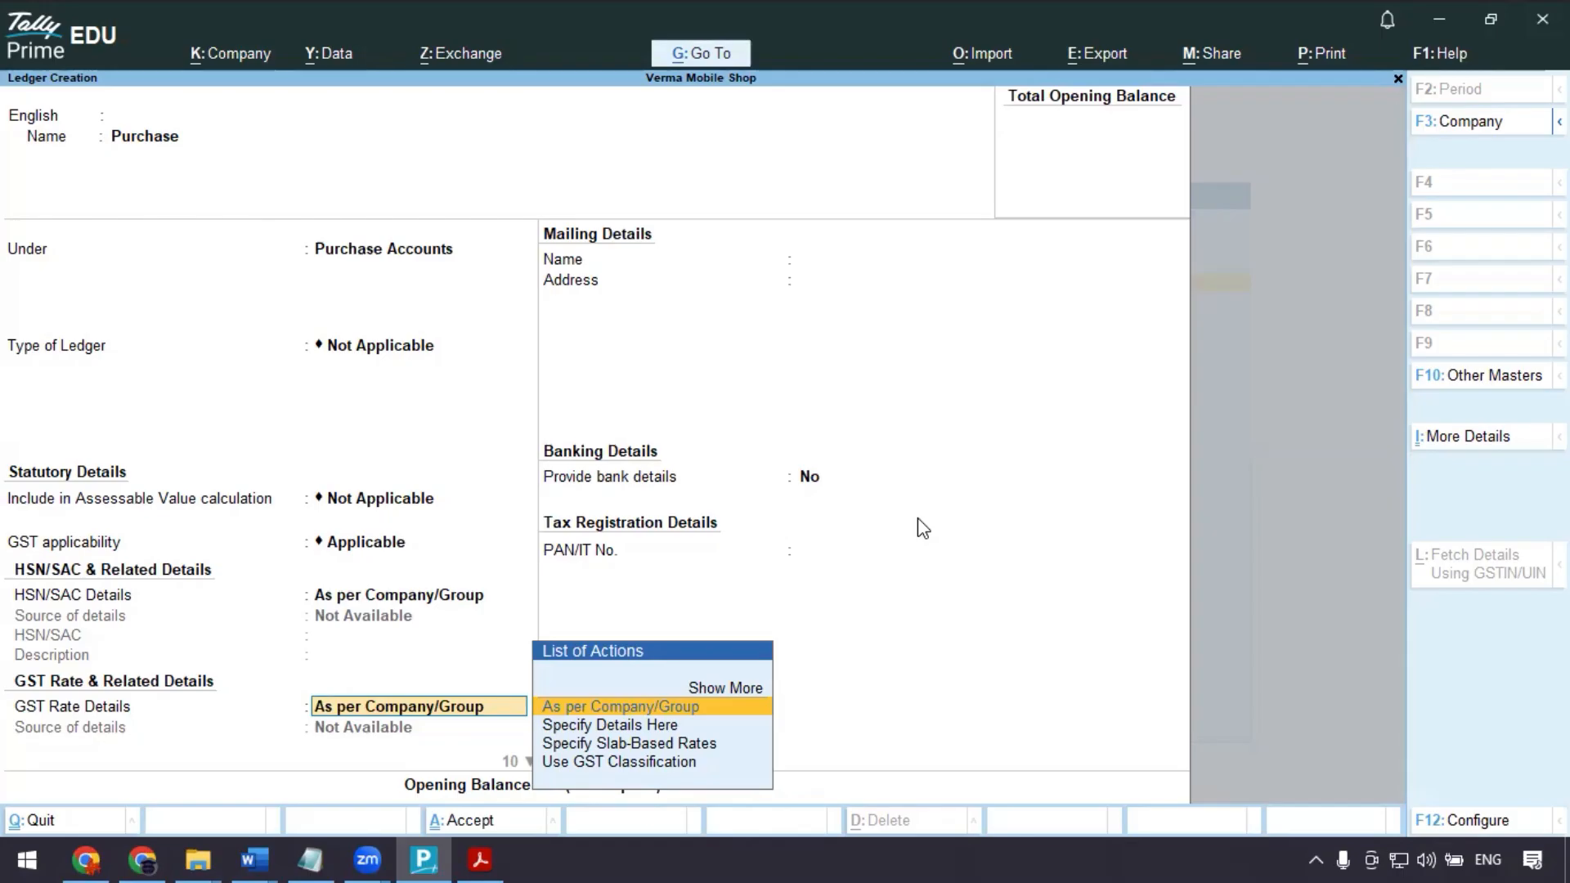
pyautogui.press('Return')
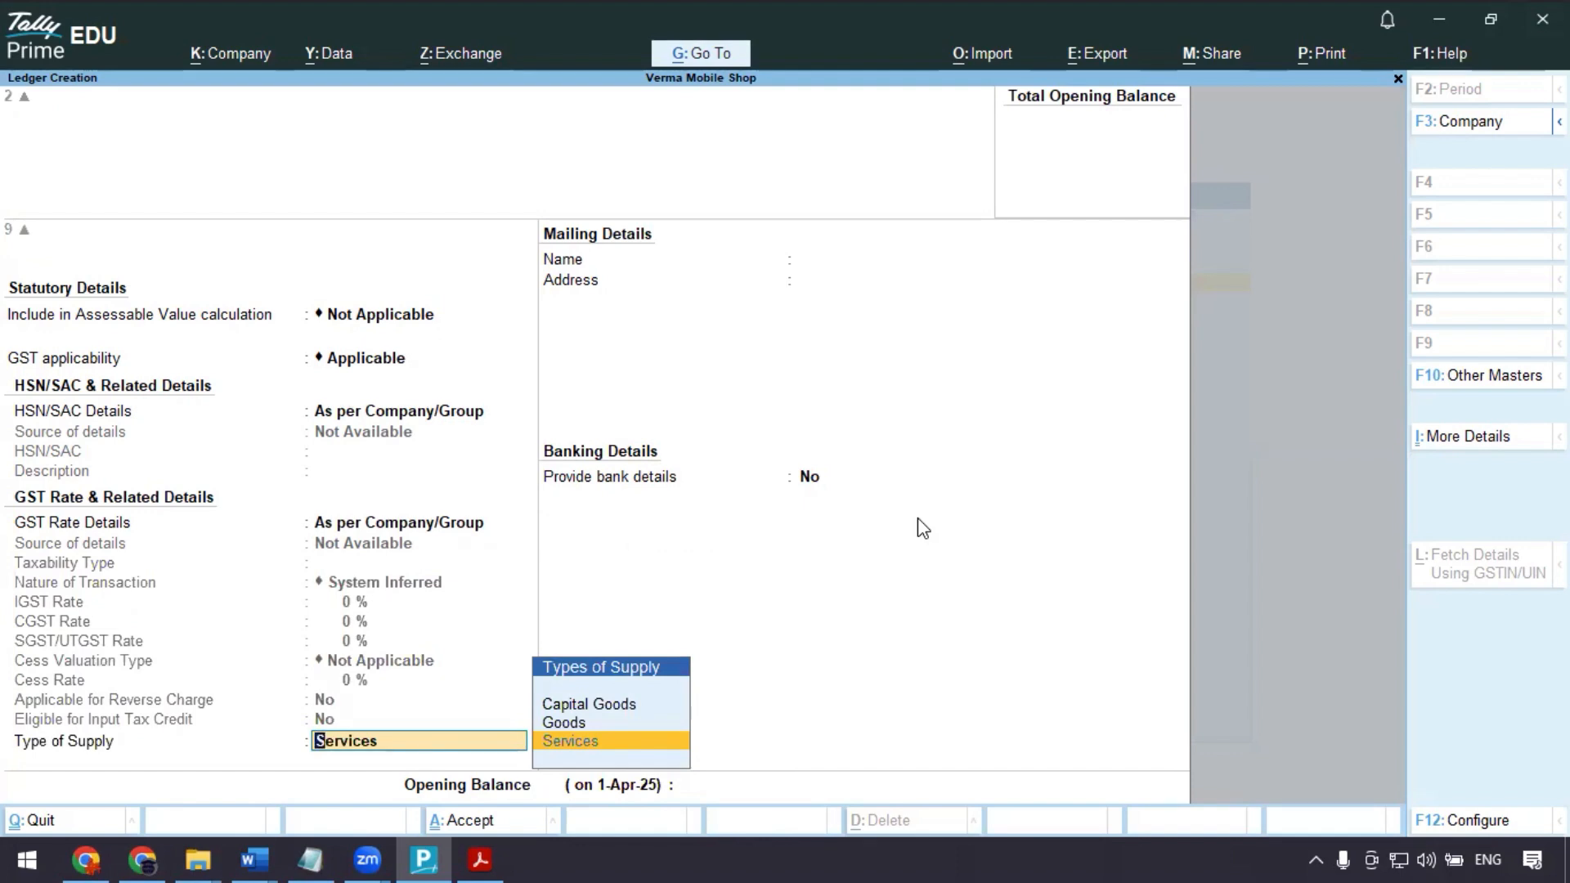
# - Set the Purchase ledger's type of supply to Goods, leave bank details at No, and save the ledger
pyautogui.press('Up')
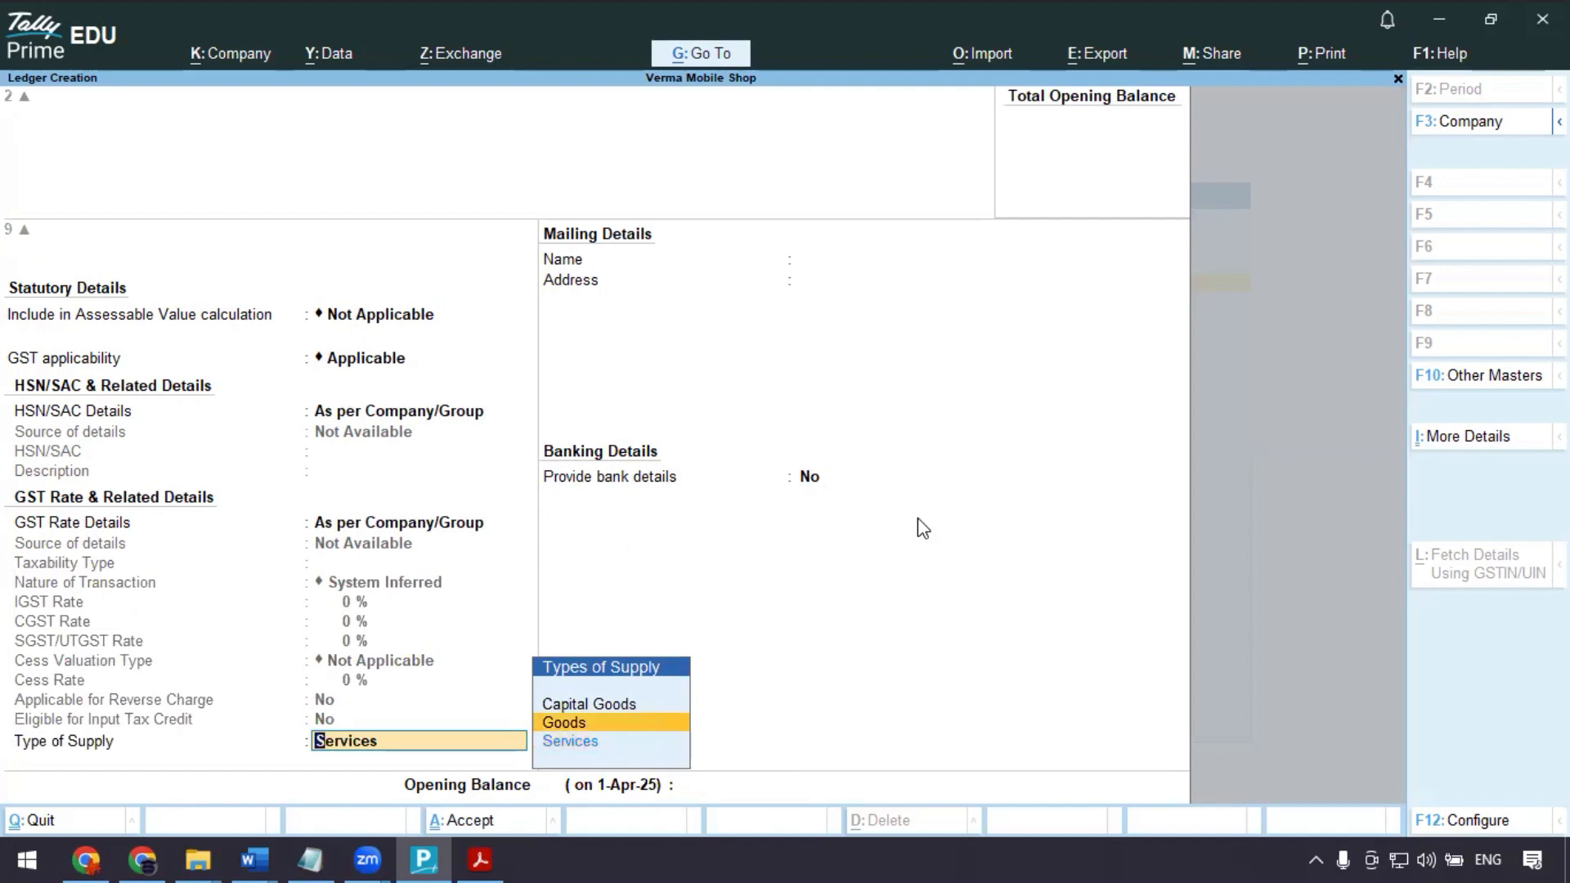
pyautogui.press('Return')
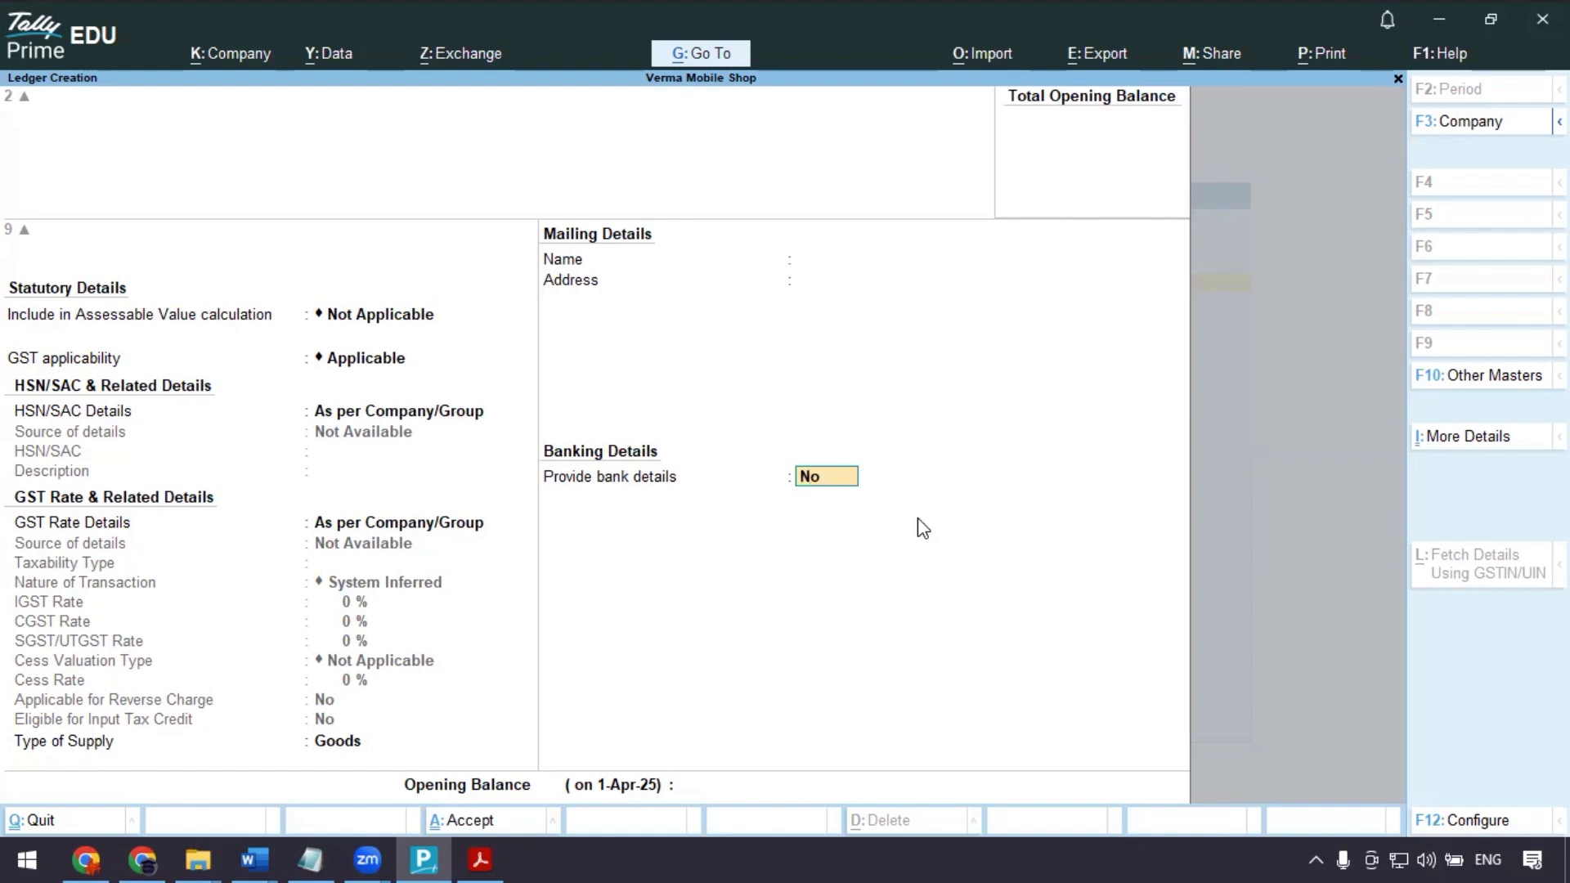
pyautogui.press('Return')
pyautogui.press('Return')
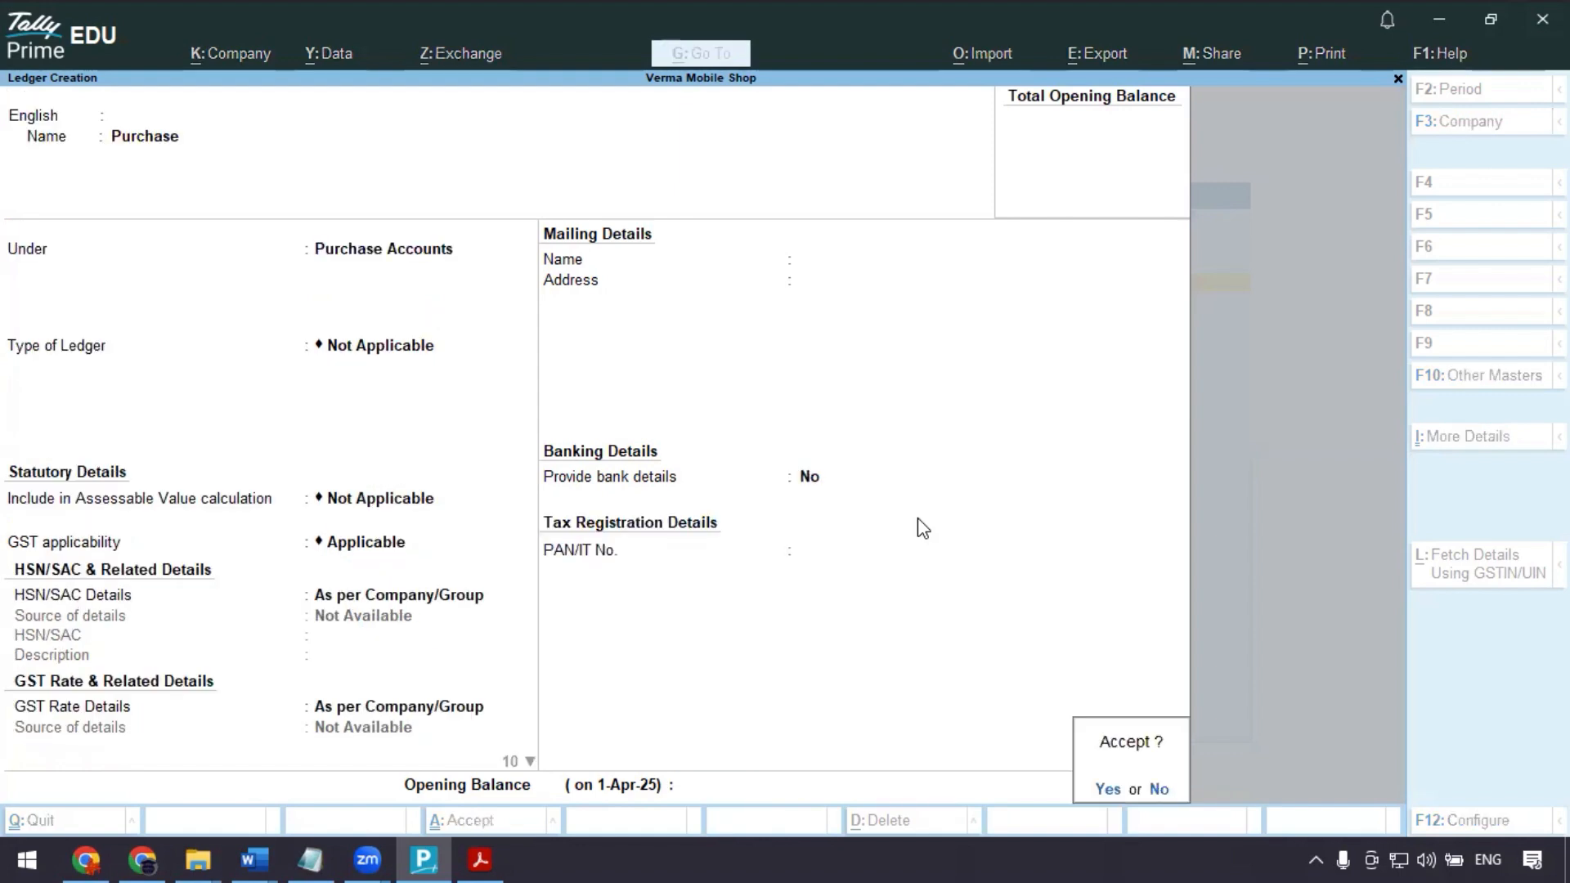
pyautogui.press('Return')
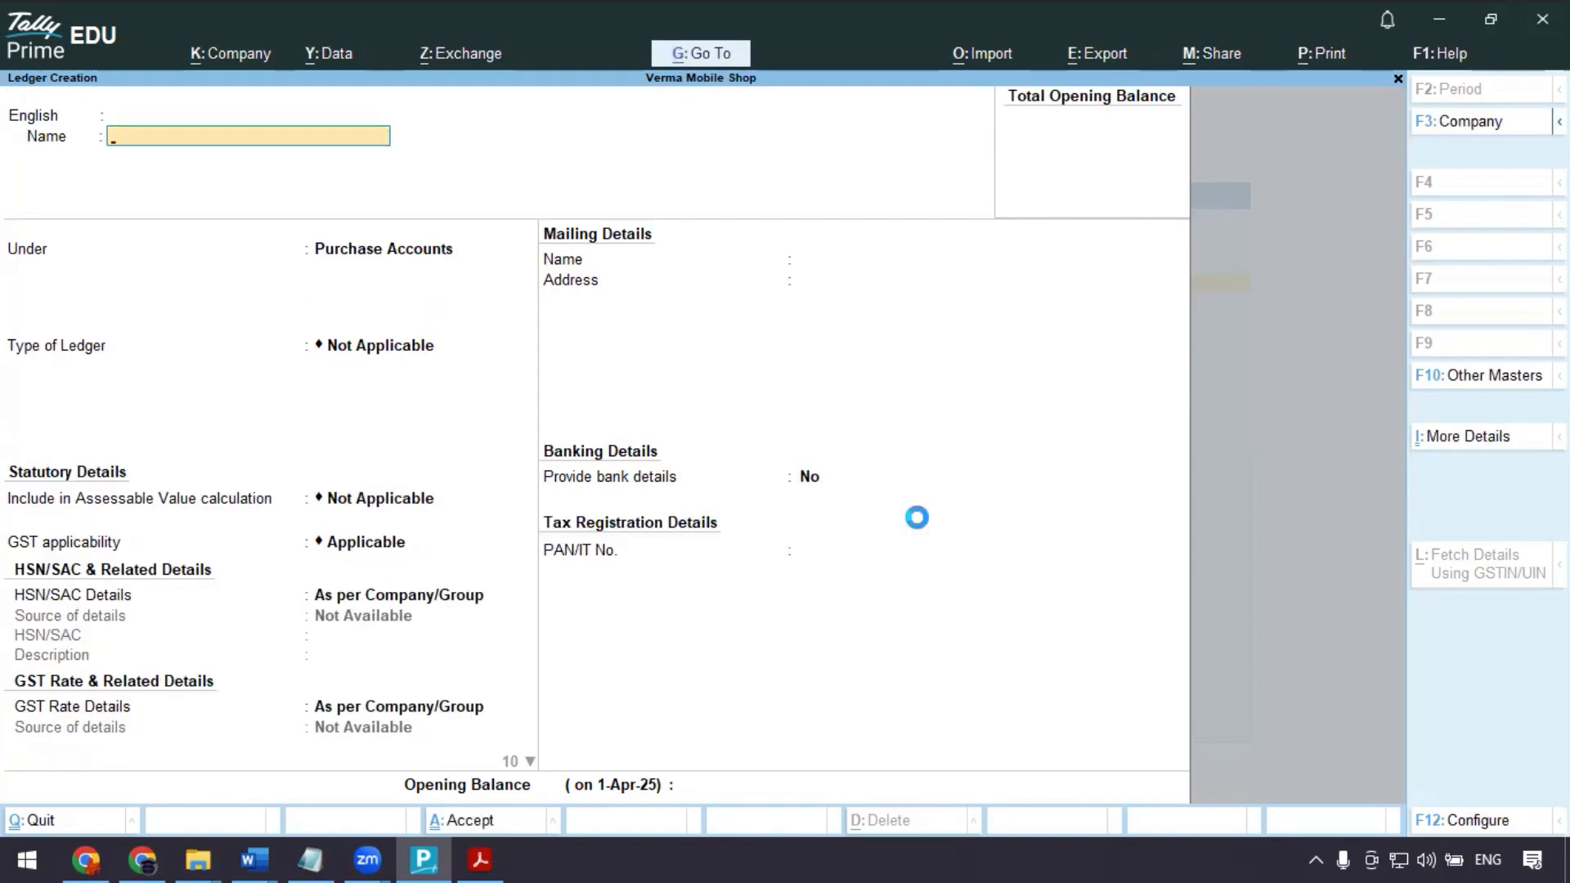
# - Review the supplier and the quantity unit of the GVM Mobile purchase in the assignment PDF, then return to TallyPrime
pyautogui.hotkey('alt', 'Tab')
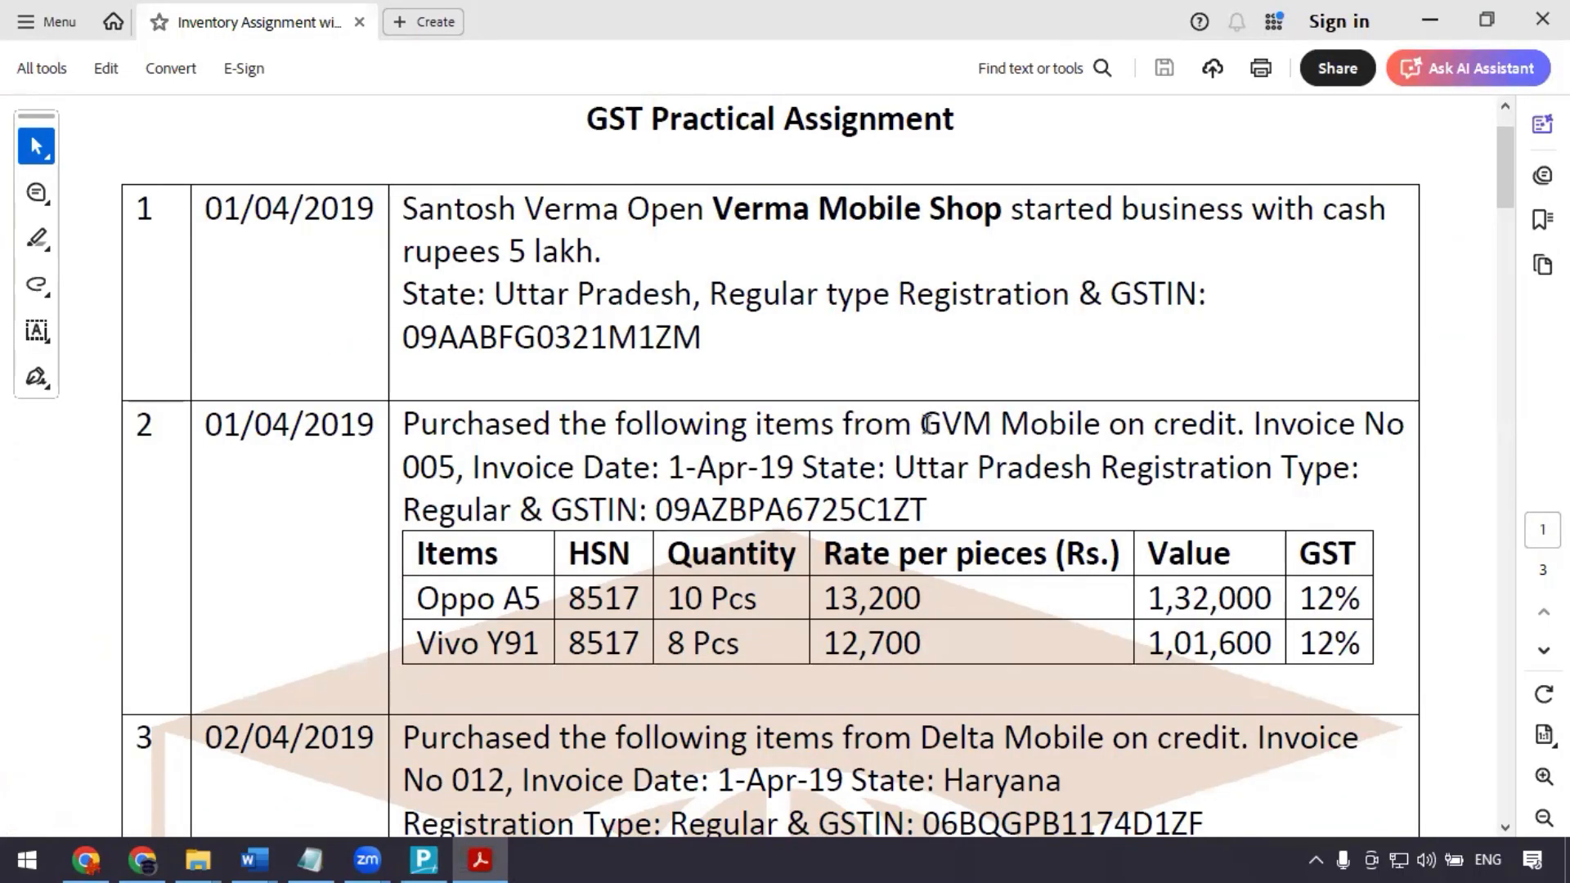
pyautogui.doubleClick(927, 425)
pyautogui.moveTo(1053, 427); pyautogui.dragTo(1061, 427)
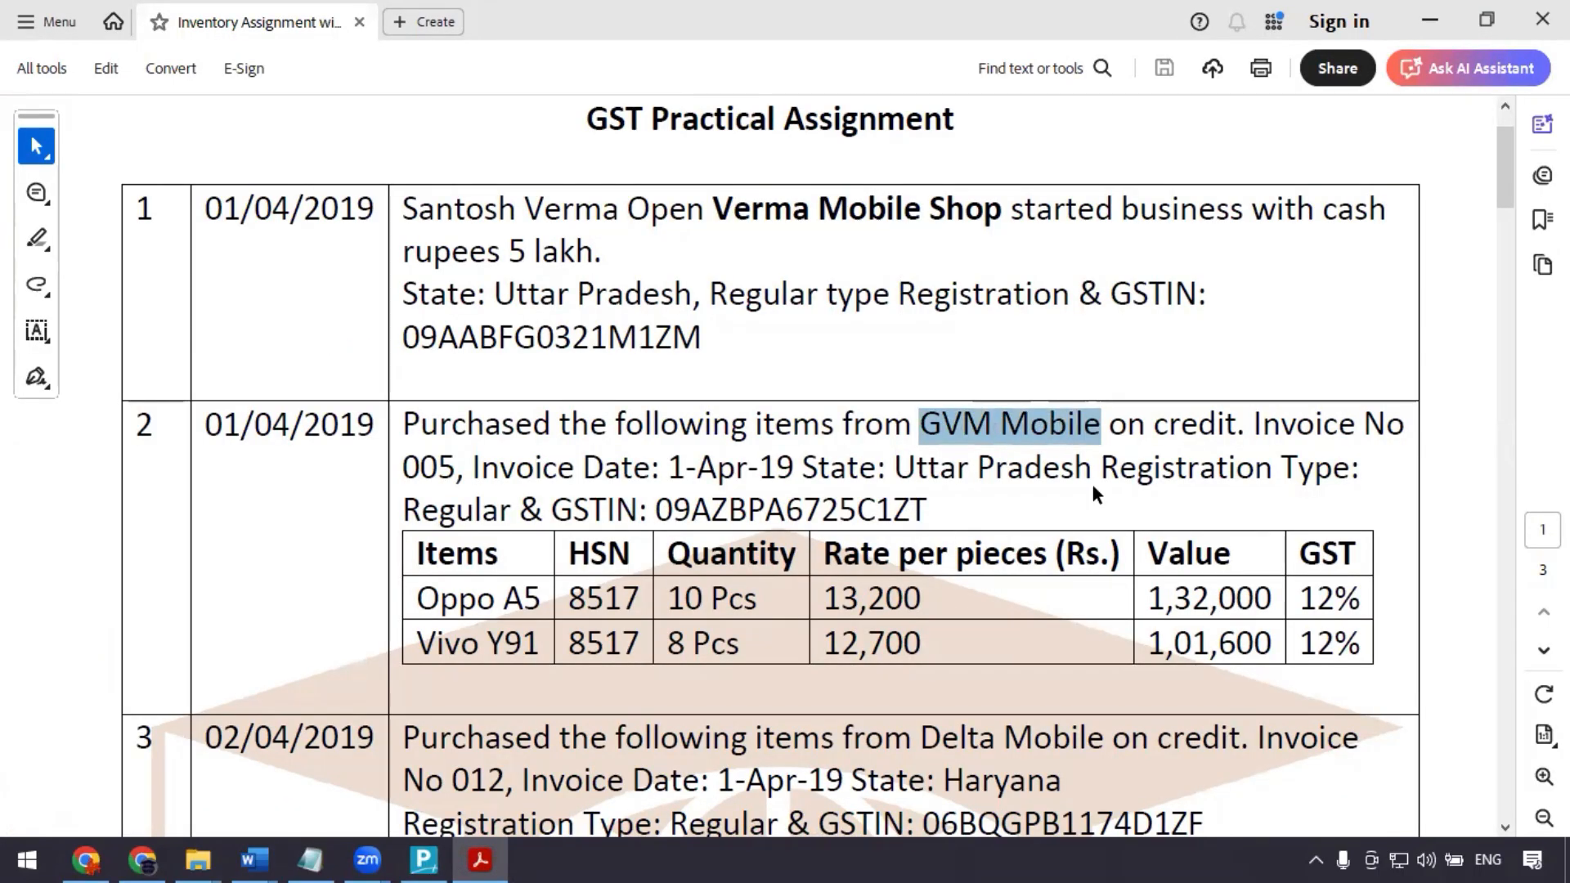
pyautogui.click(732, 597)
pyautogui.hotkey('alt', 'Tab')
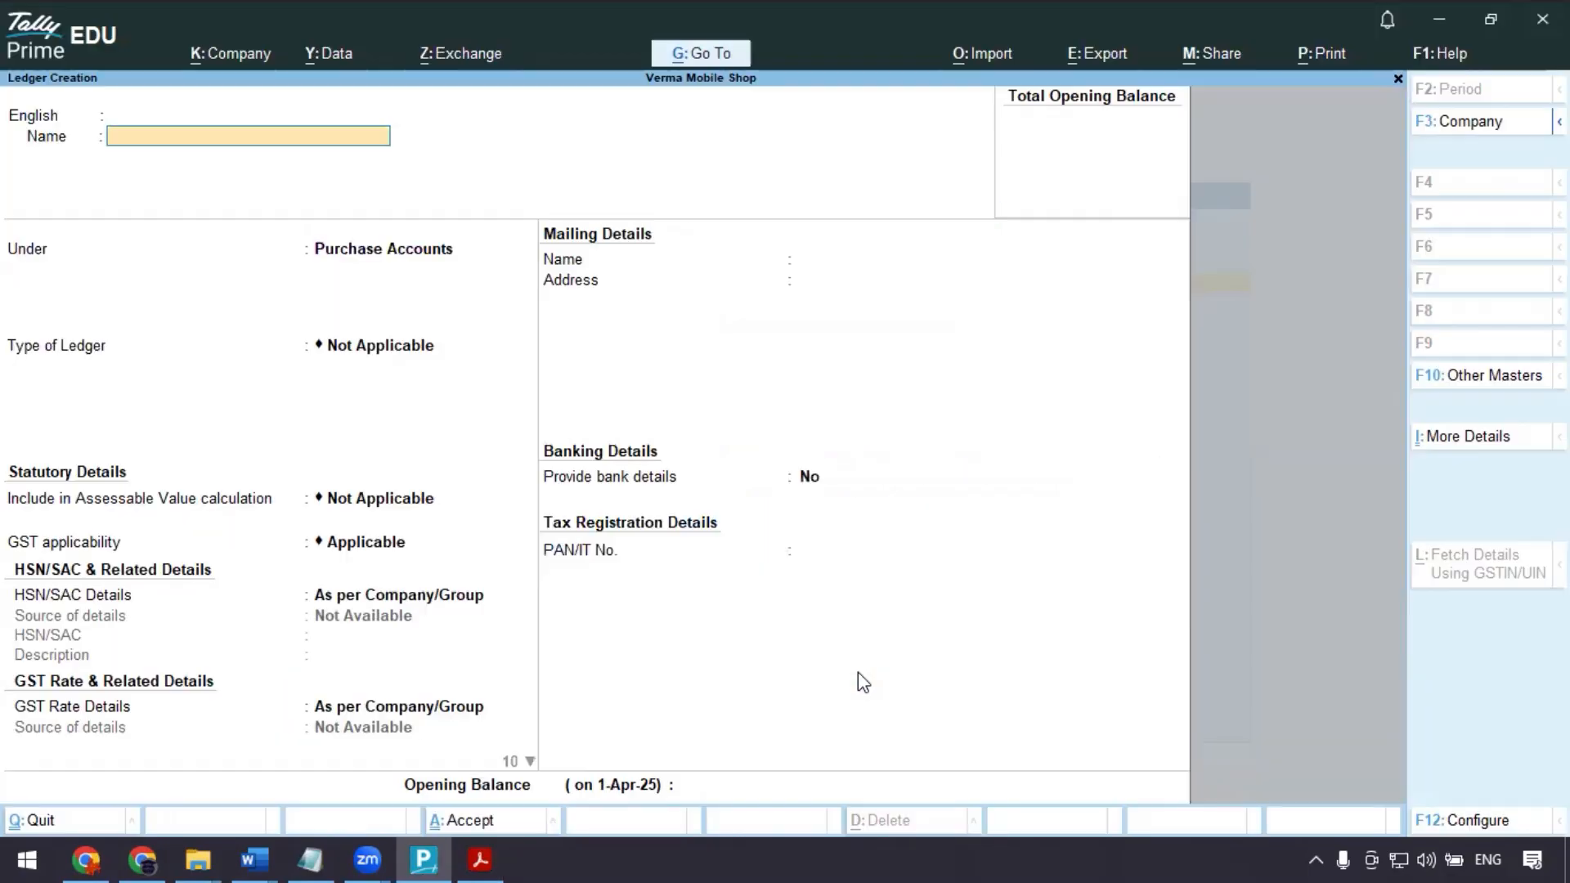
# - Leave ledger creation and start creating a new Unit master
pyautogui.press('Escape')
pyautogui.press('Escape')
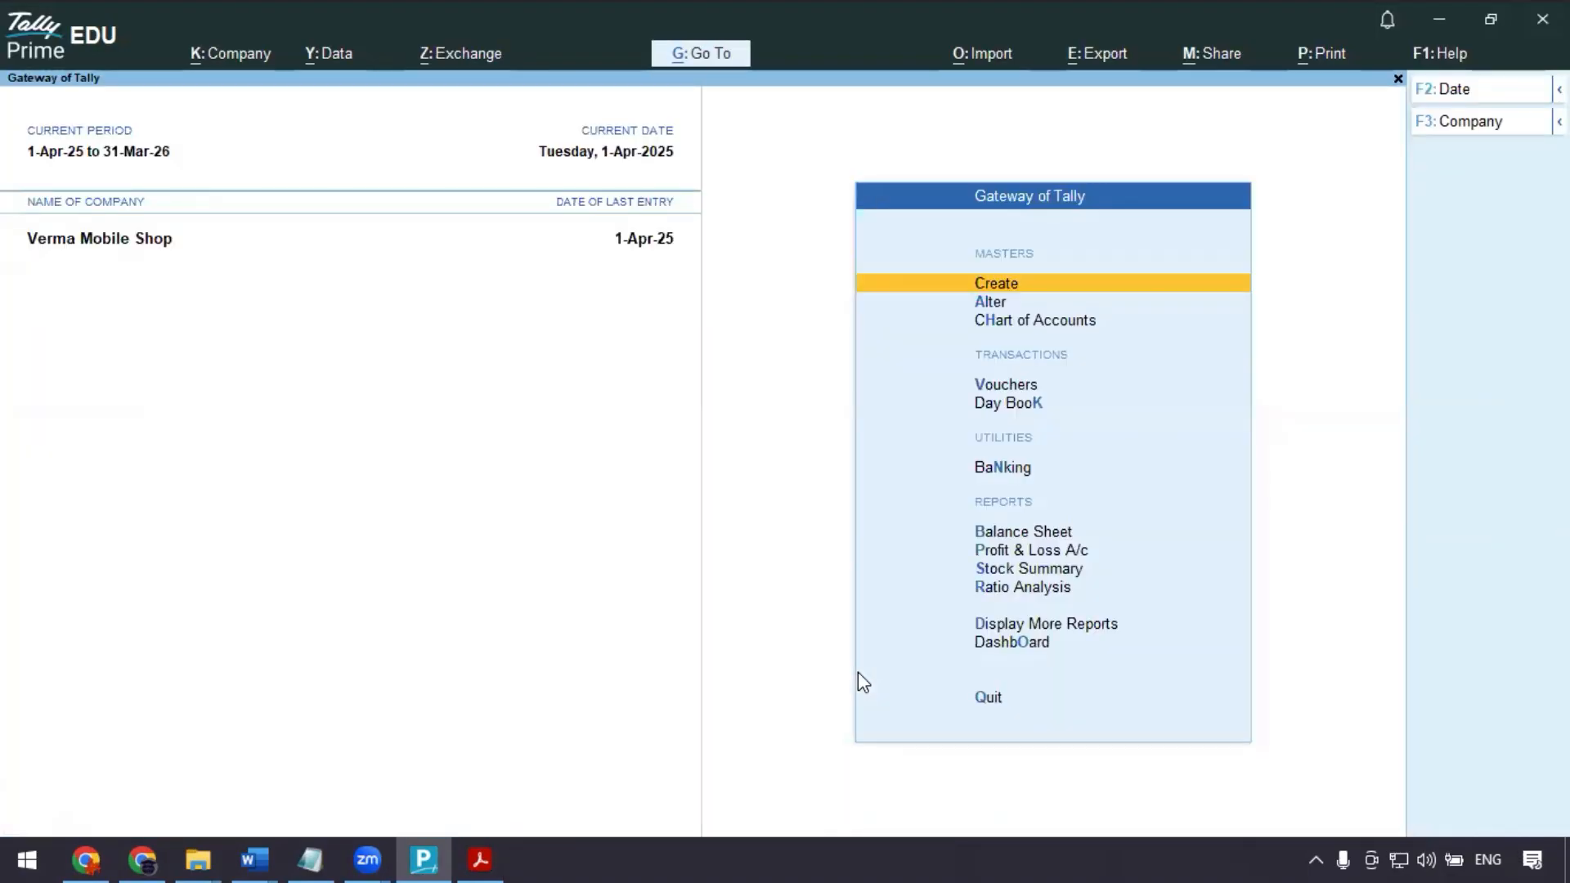
pyautogui.press('Return')
pyautogui.press('Down')
pyautogui.press('Down')
pyautogui.press('Down')
pyautogui.press('Down')
pyautogui.press('Down')
pyautogui.press('Down')
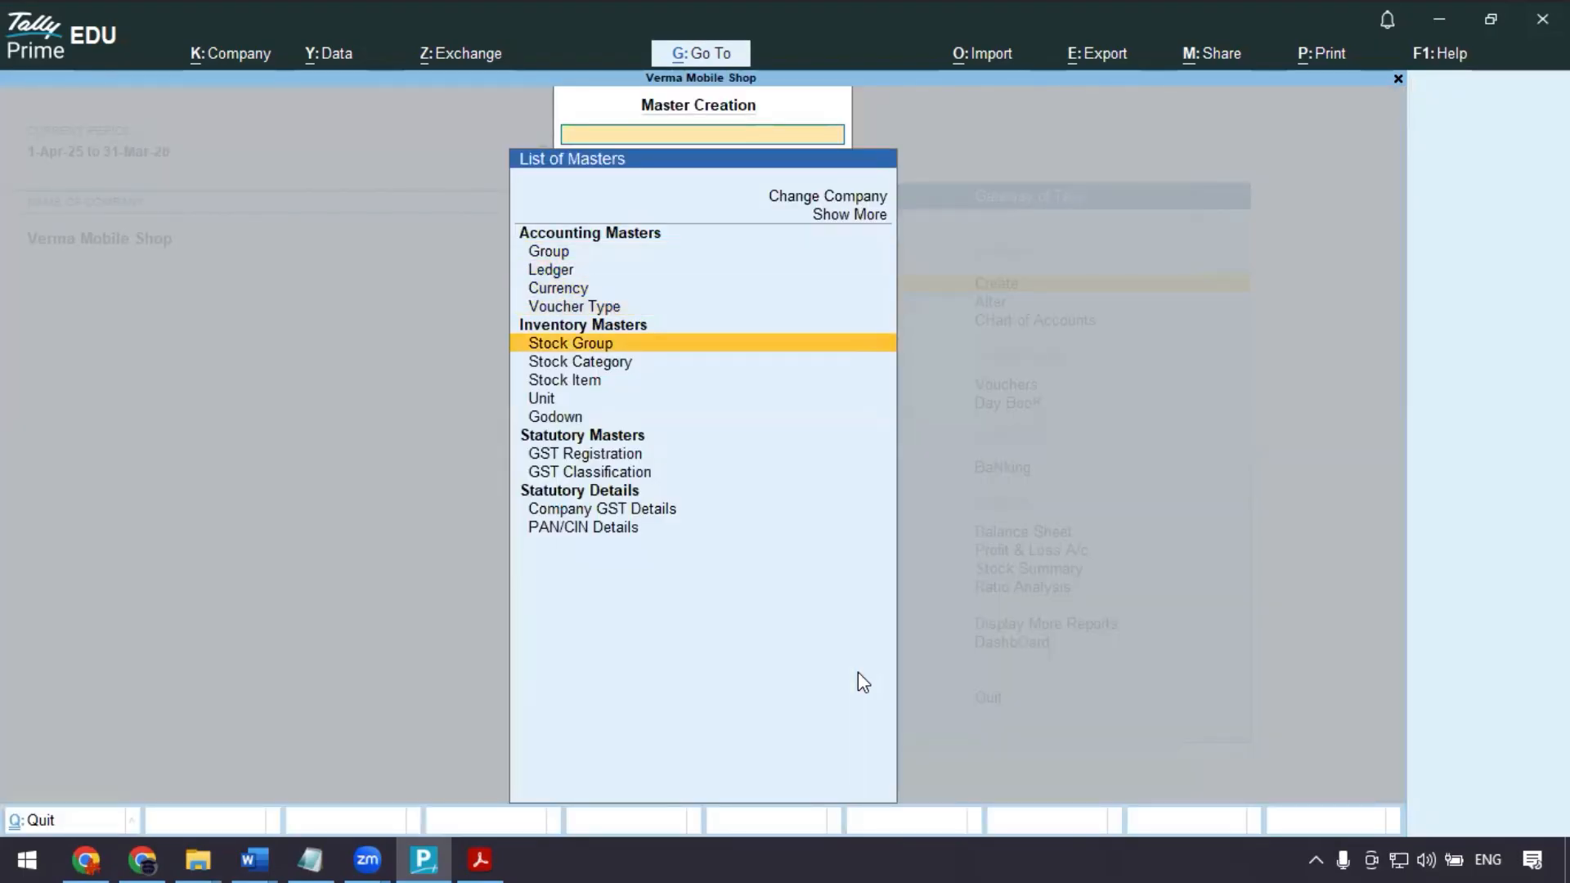
pyautogui.press('Down')
pyautogui.press('Return')
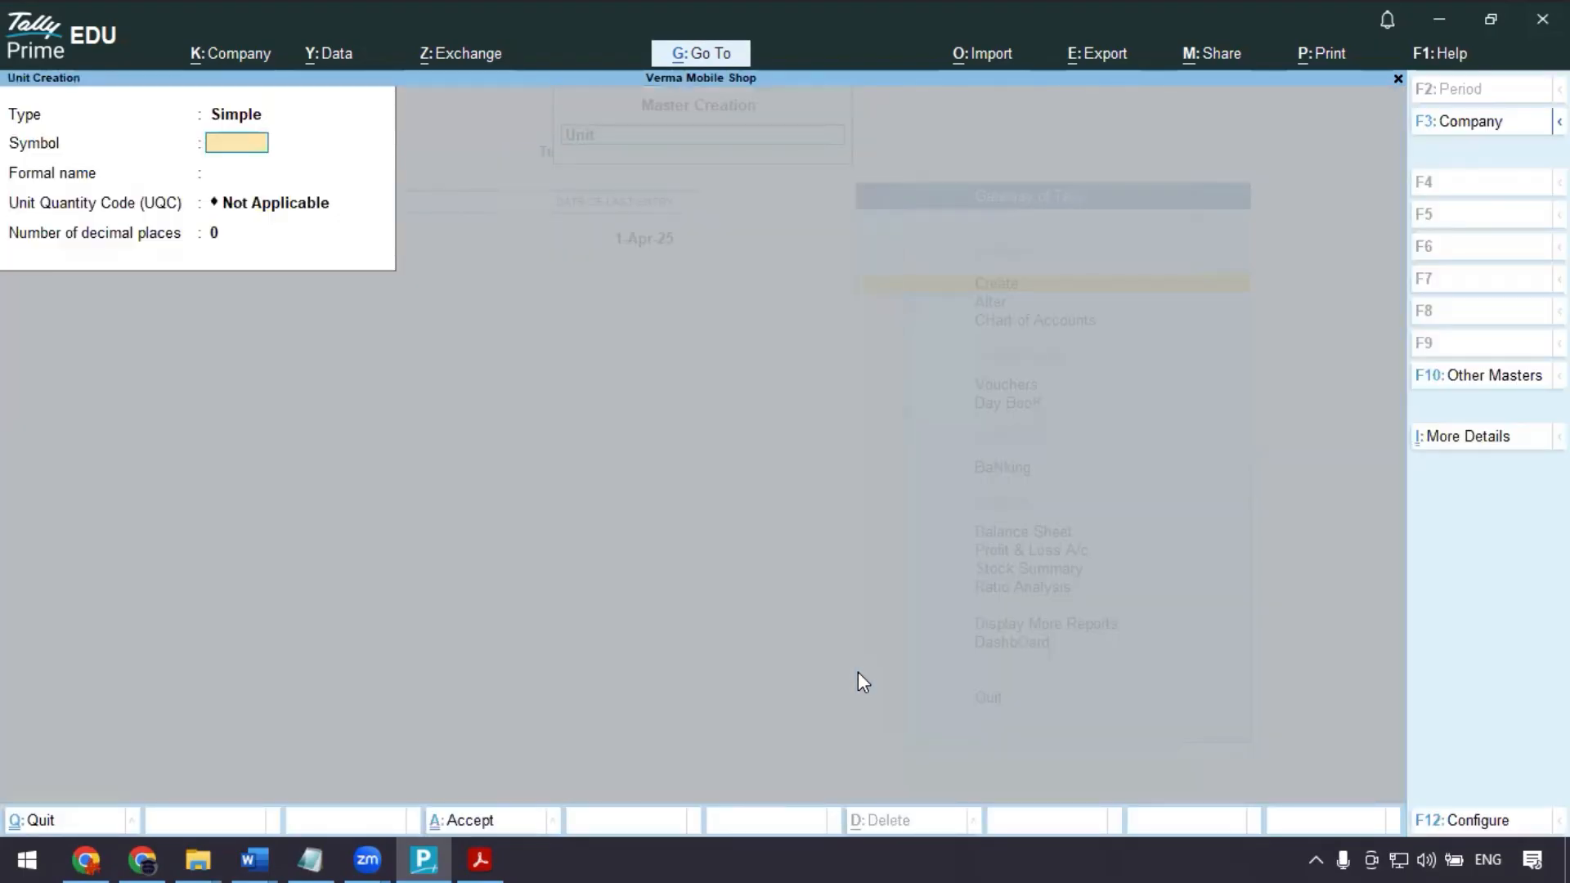
# - Give the unit the symbol Pcs, the formal name Pices and the Unit Quantity Code PCS-PIECES
pyautogui.write('Pcs')
pyautogui.press('Return')
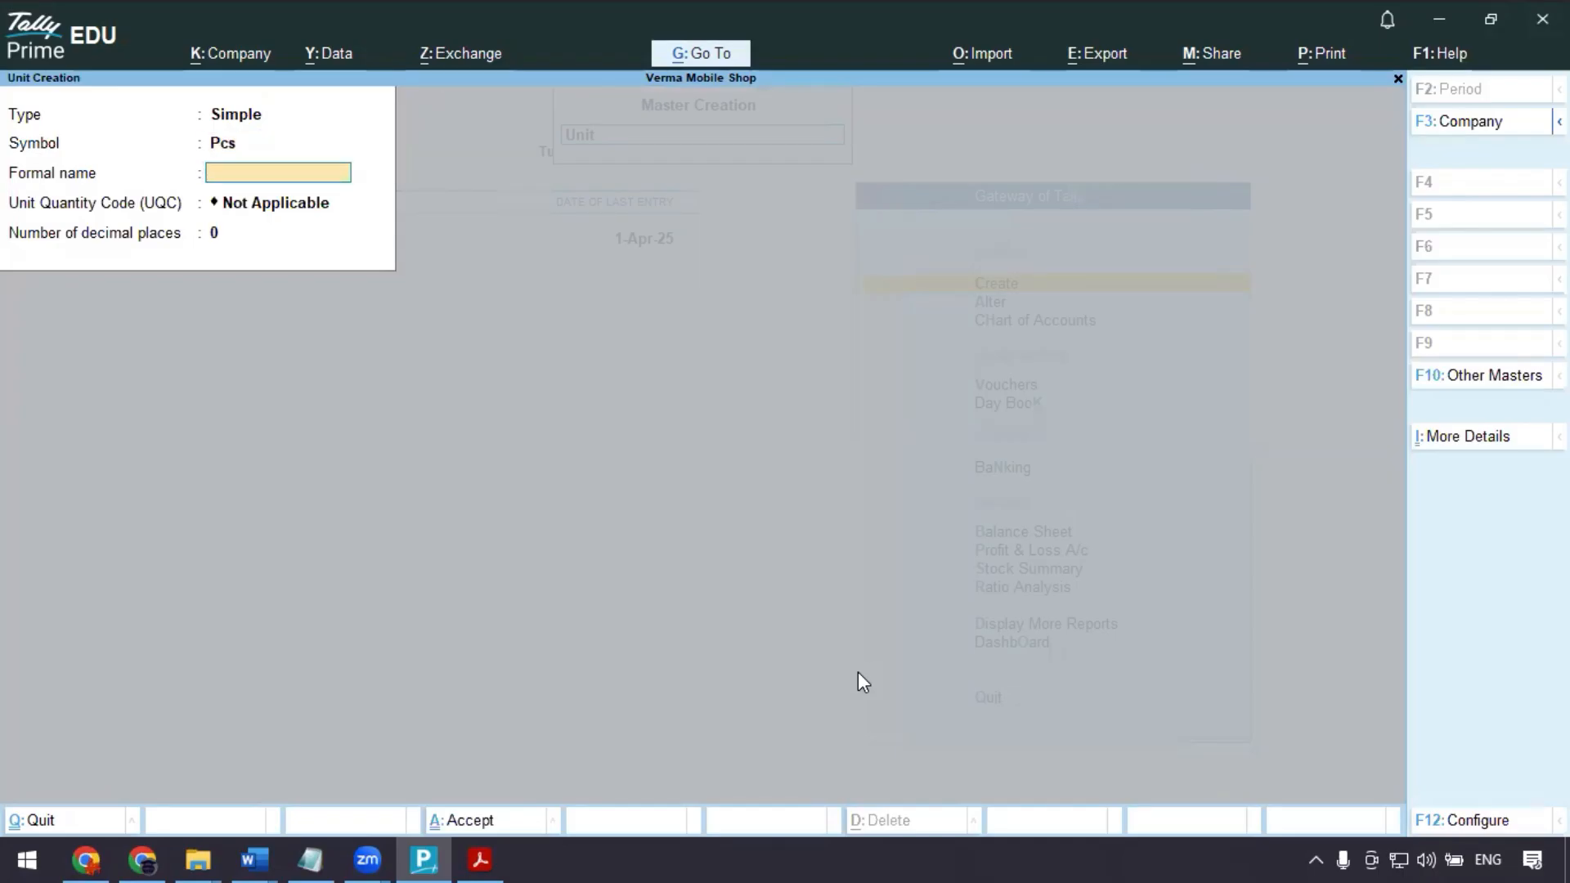
pyautogui.write('Pices')
pyautogui.press('Return')
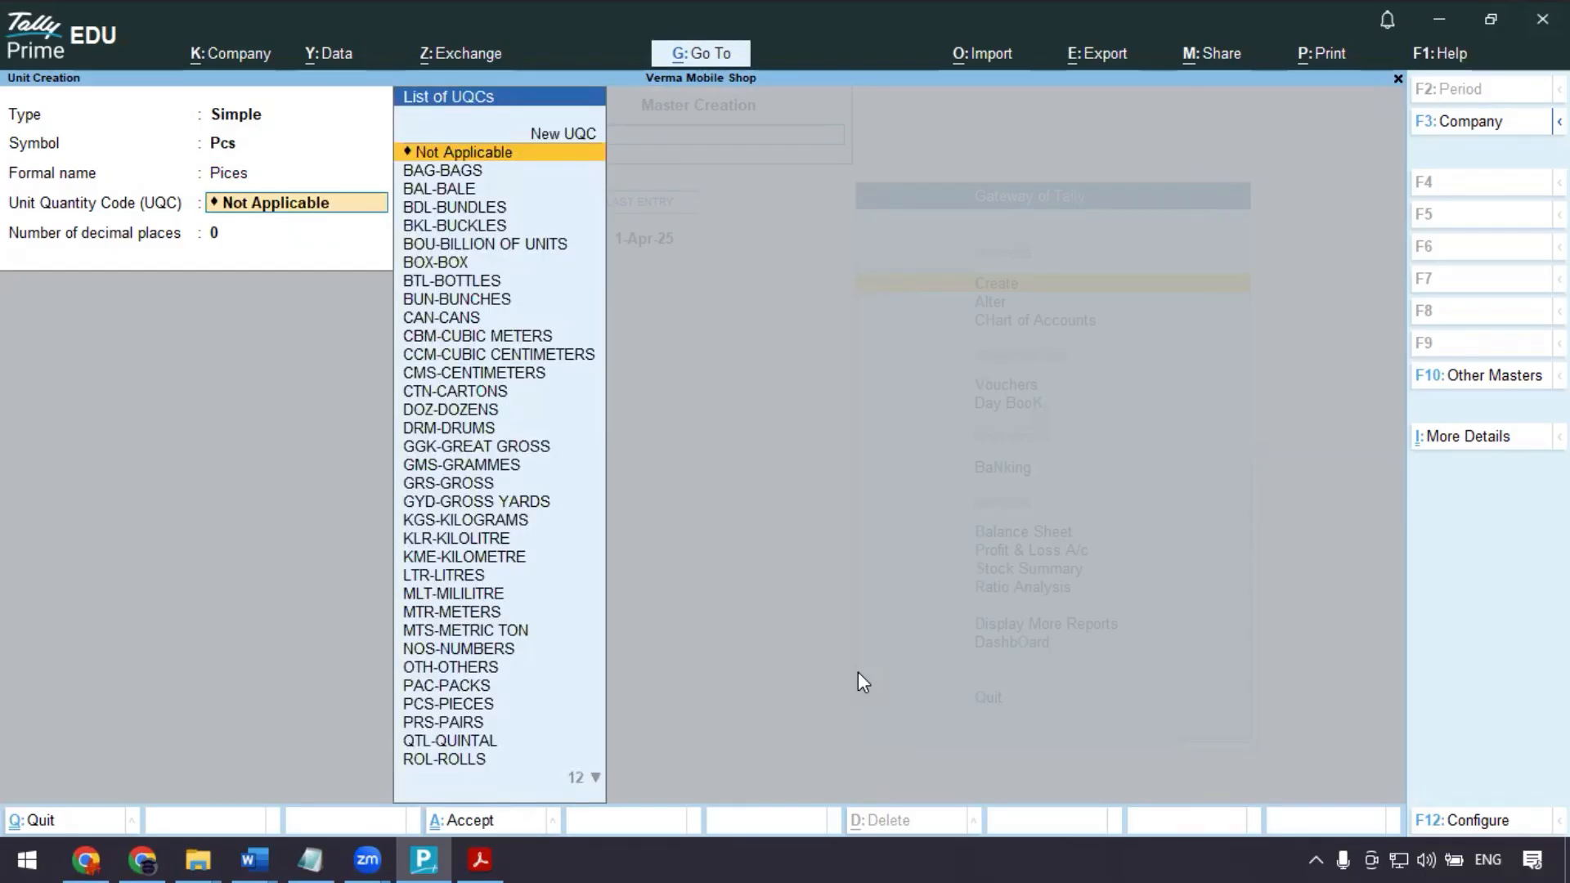
pyautogui.write('pcs')
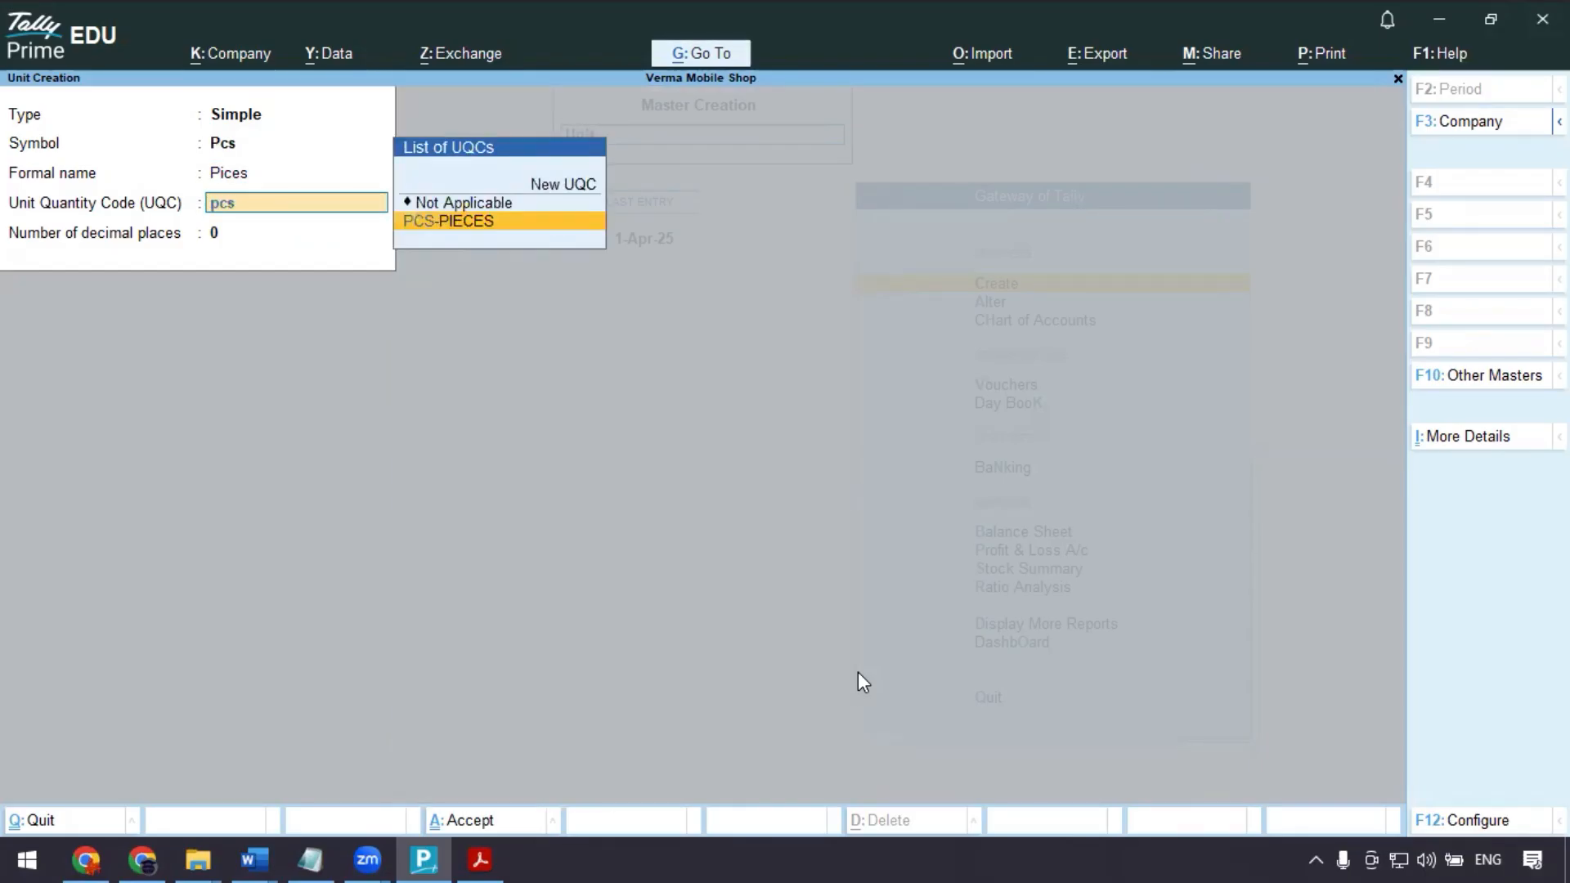
pyautogui.press('Return')
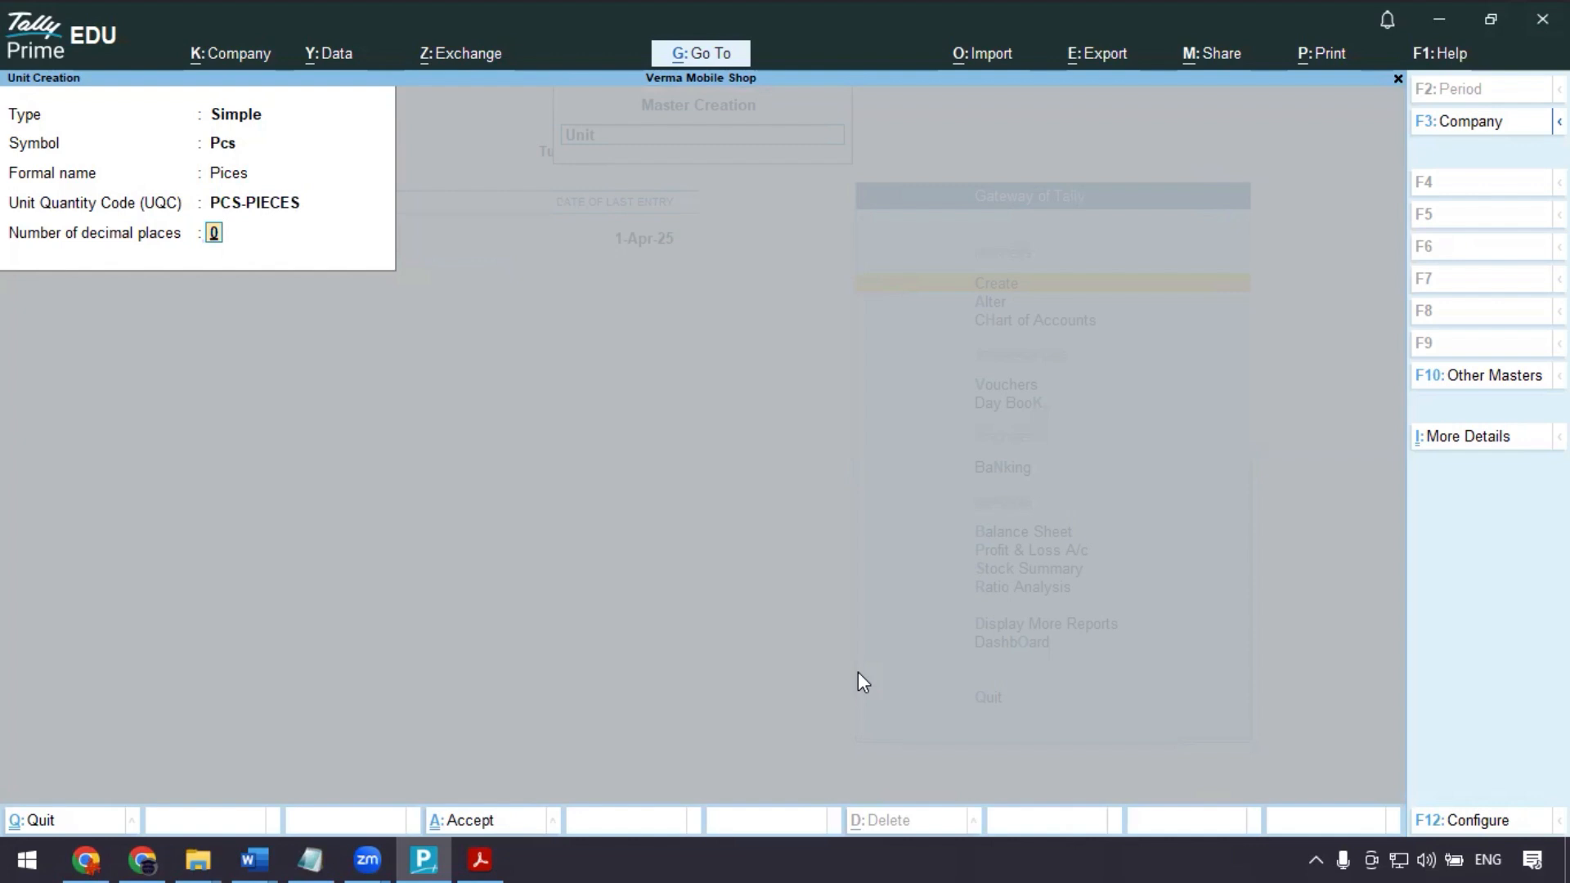
pyautogui.write('2')
pyautogui.press('BackSpace')
pyautogui.write('0')
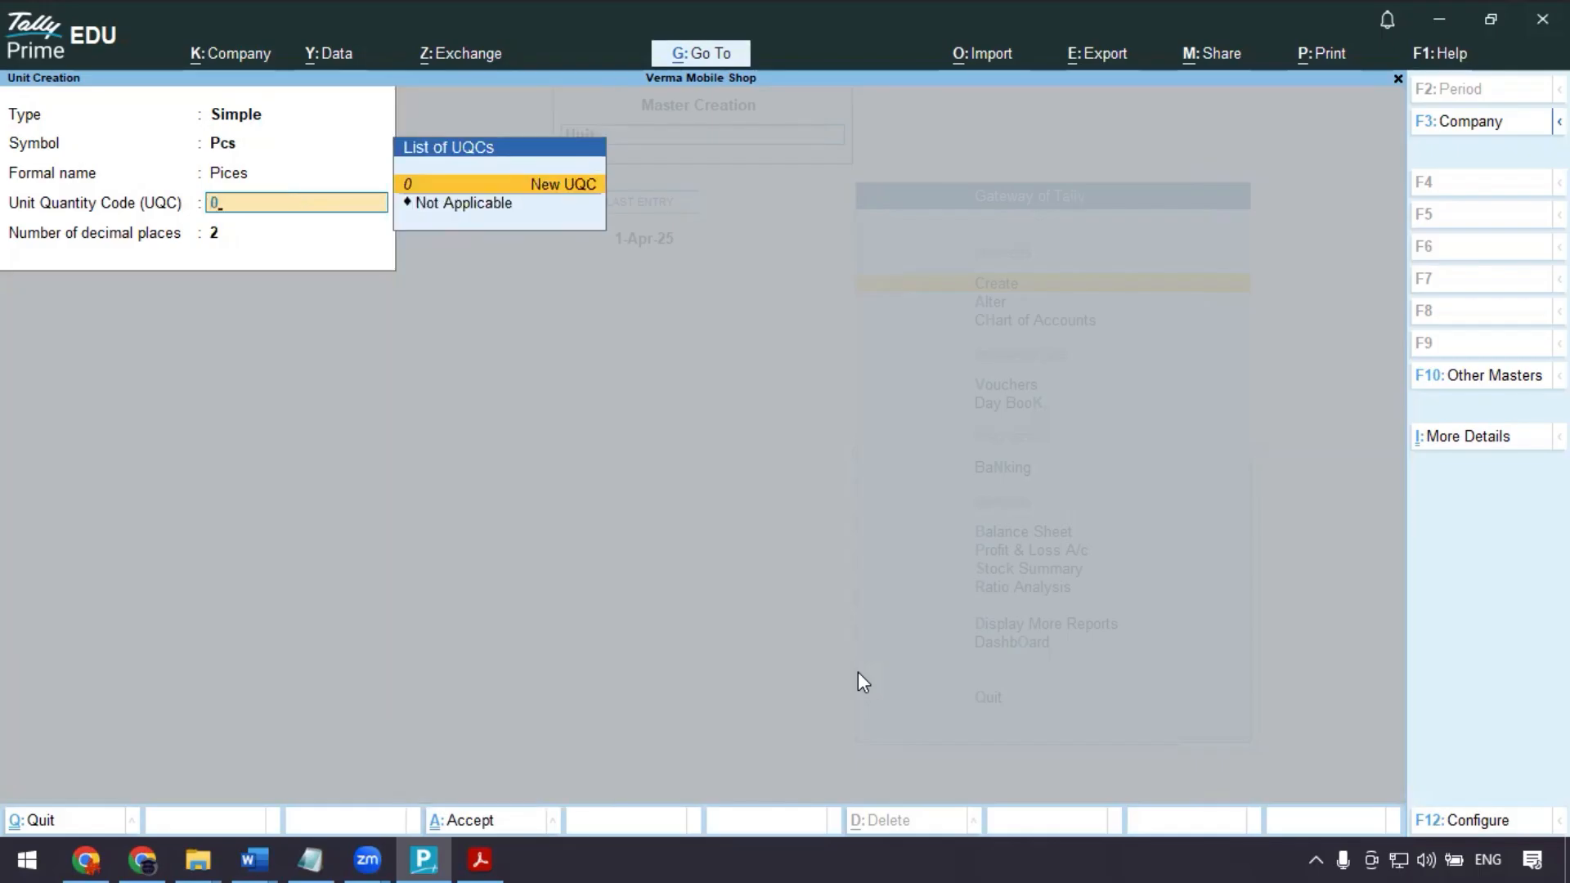
pyautogui.press('BackSpace')
pyautogui.write('pcs')
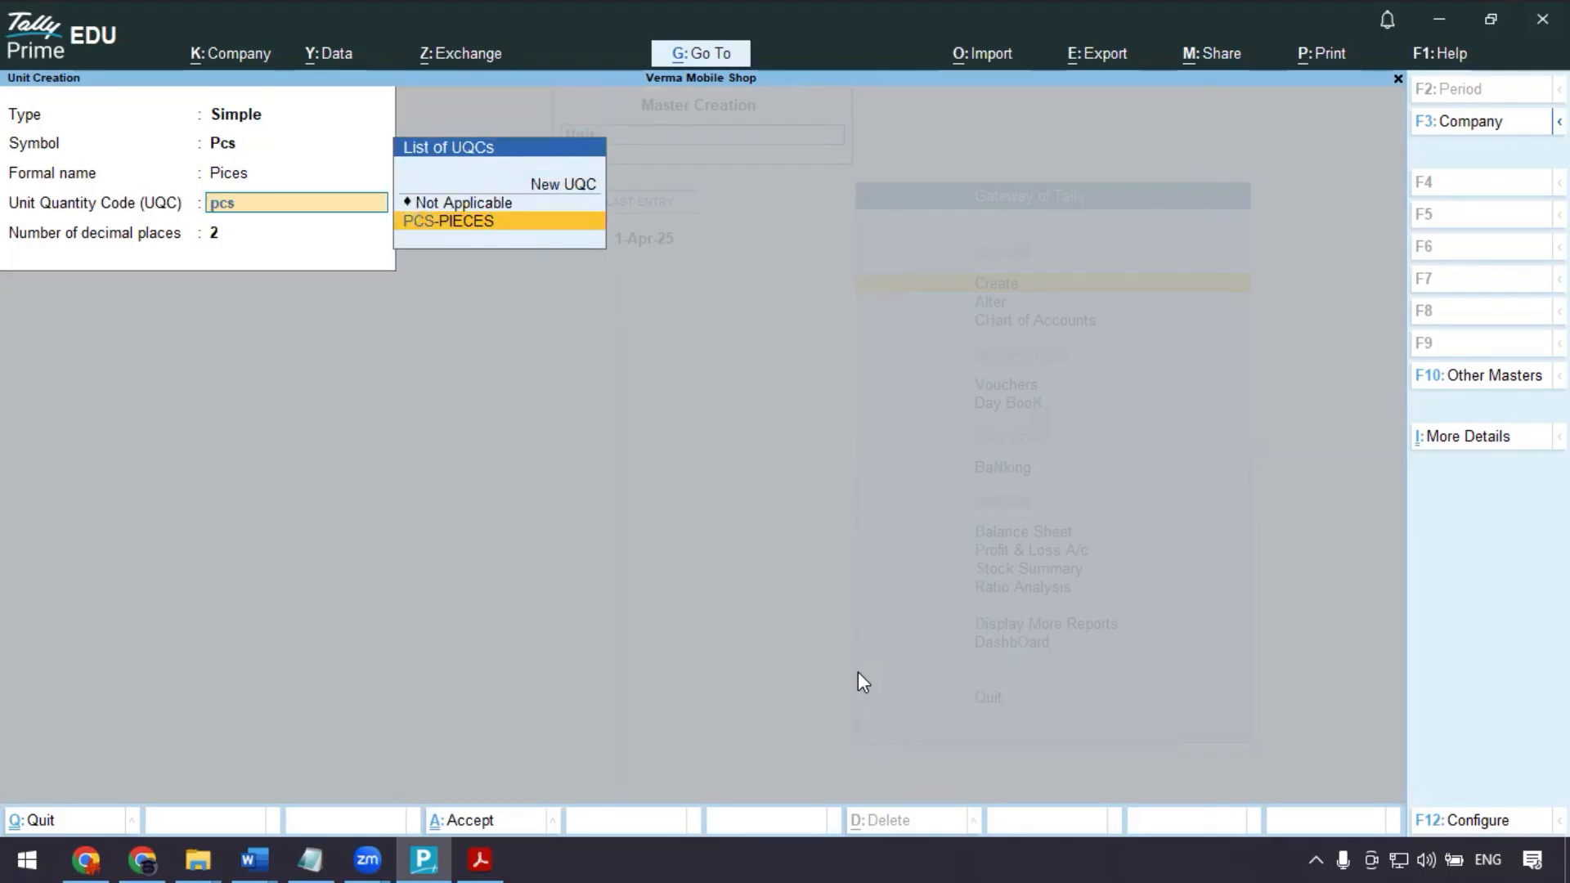
pyautogui.press('Return')
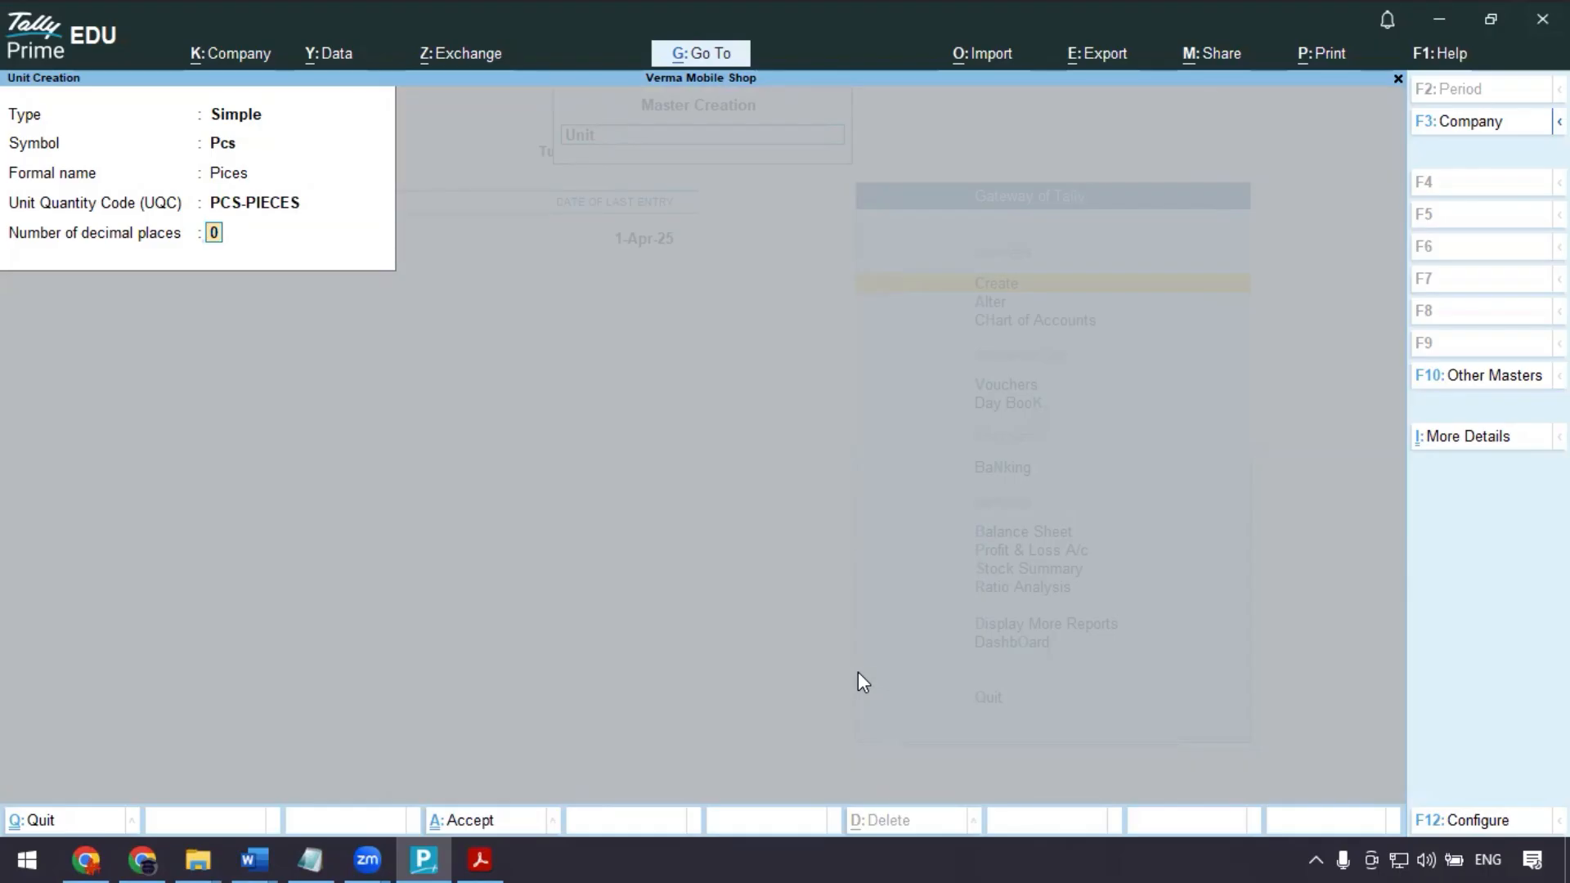
# - Save the Pcs unit with 0 decimal places and start creating a new stock item
pyautogui.press('Return')
pyautogui.press('Return')
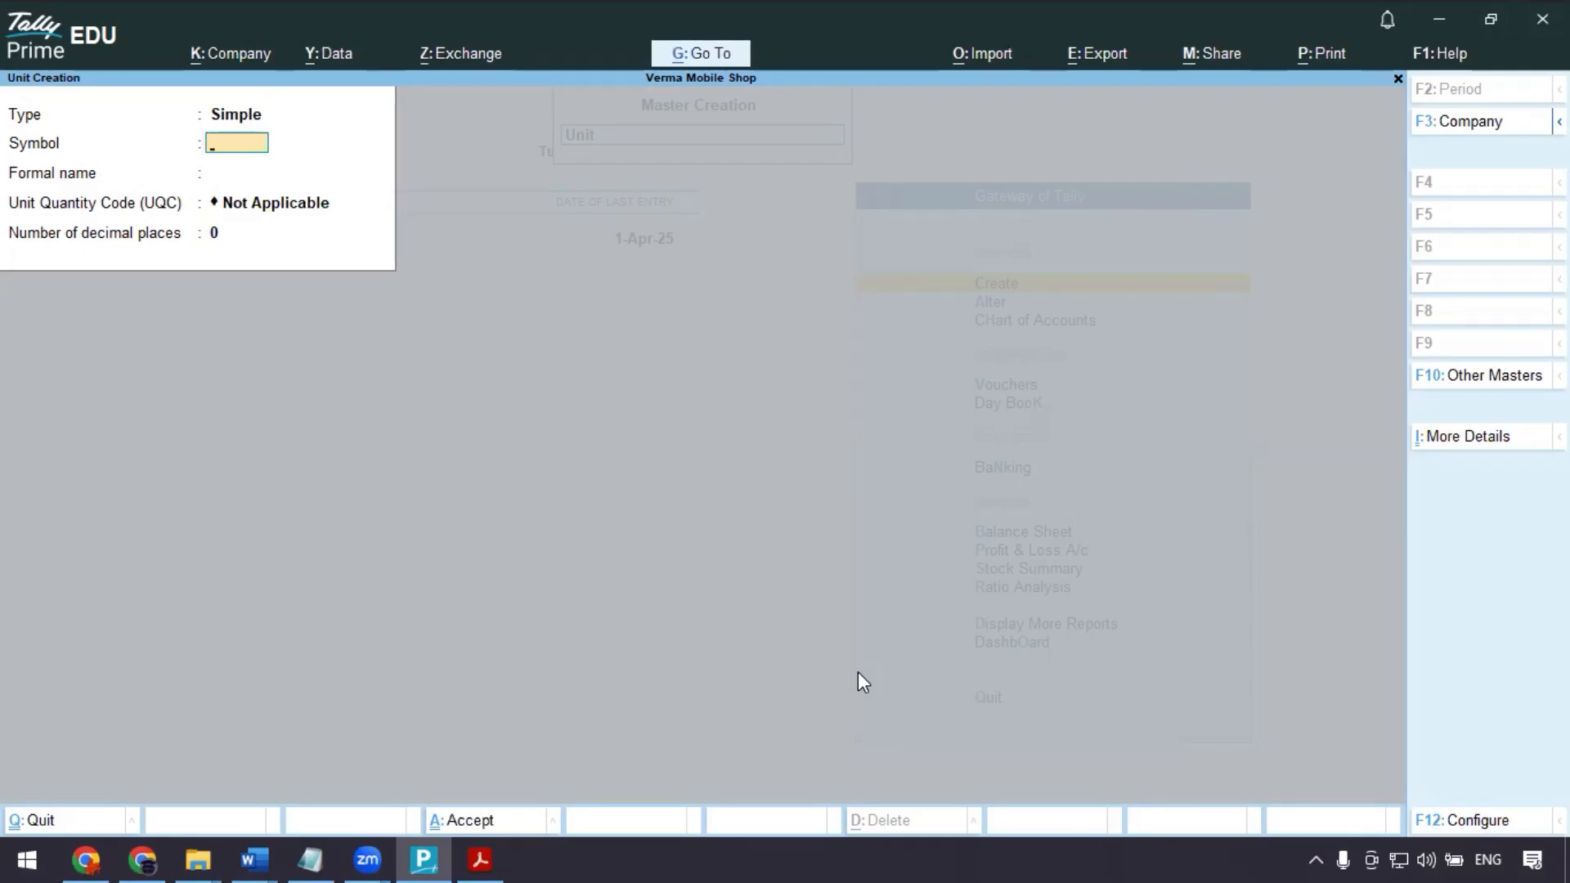
pyautogui.press('Escape')
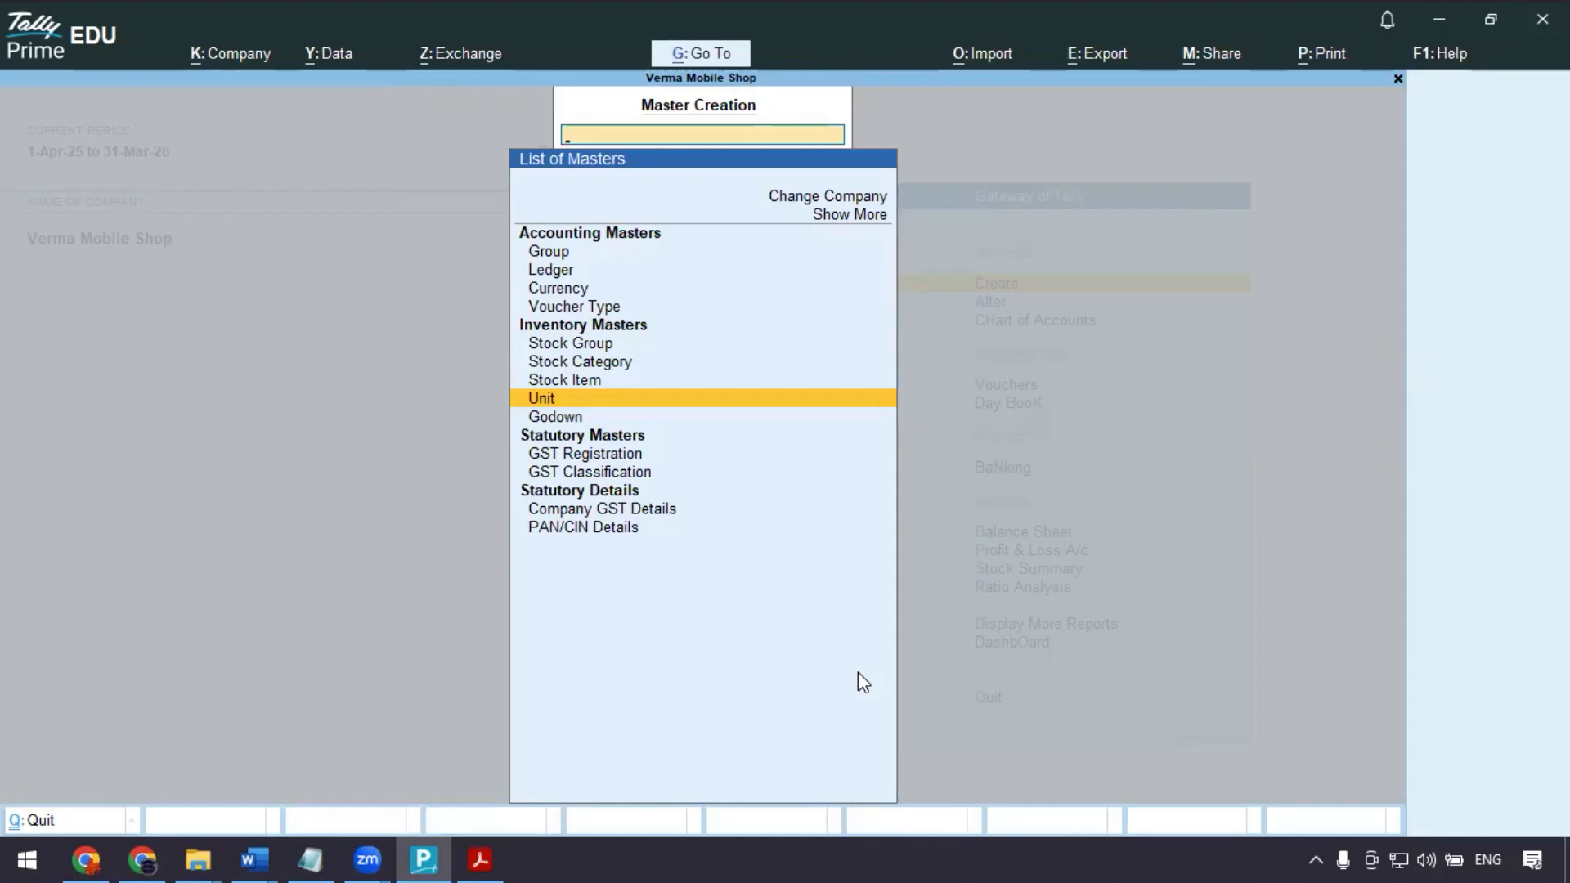
pyautogui.press('Up')
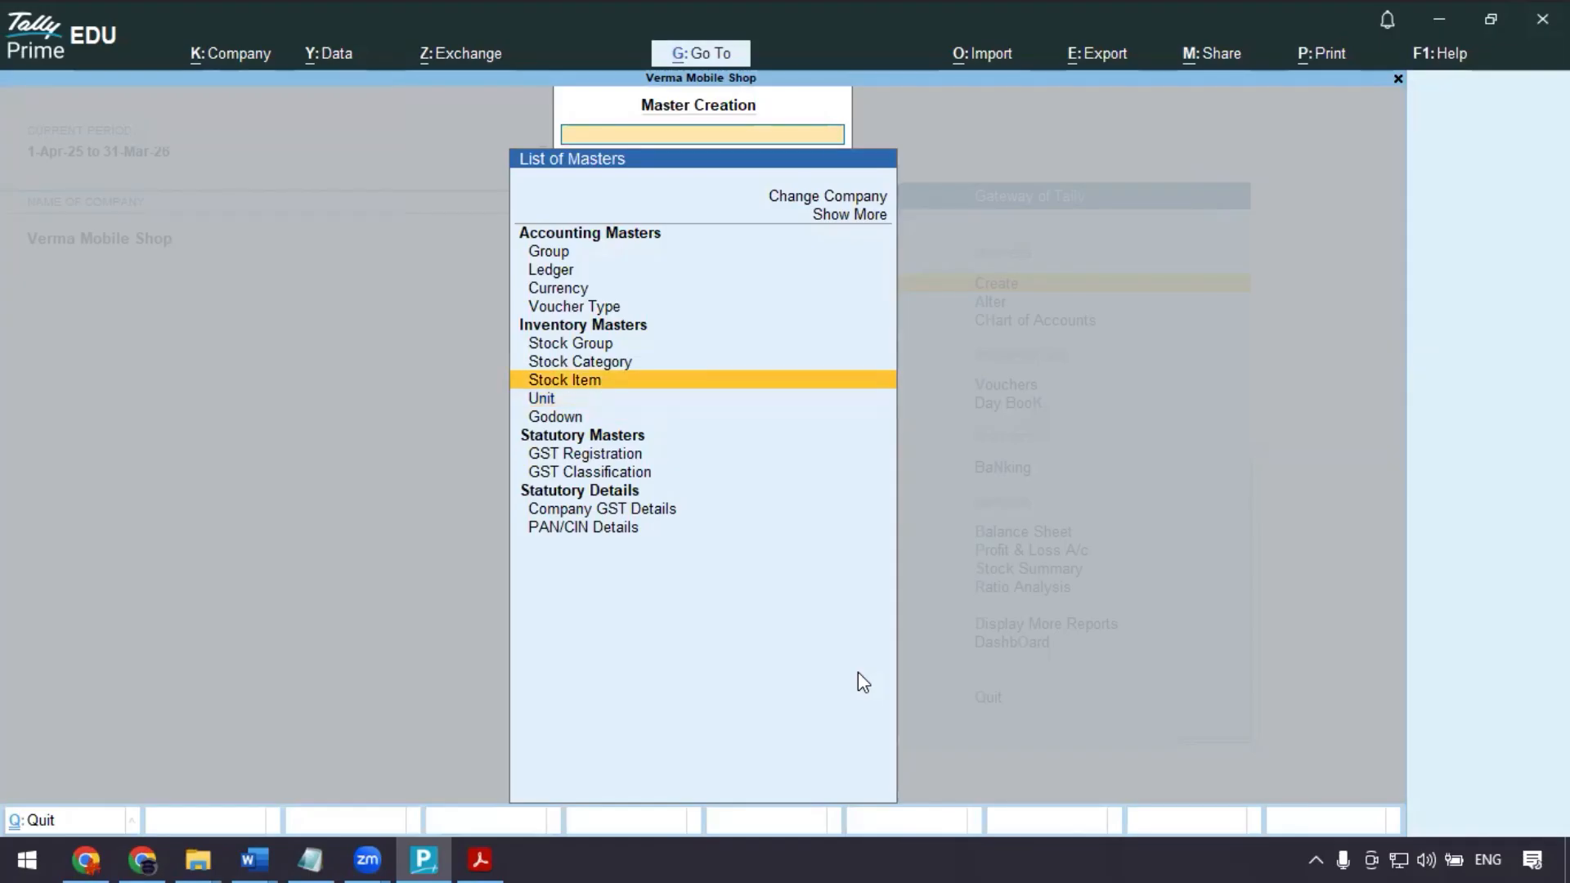
pyautogui.press('Return')
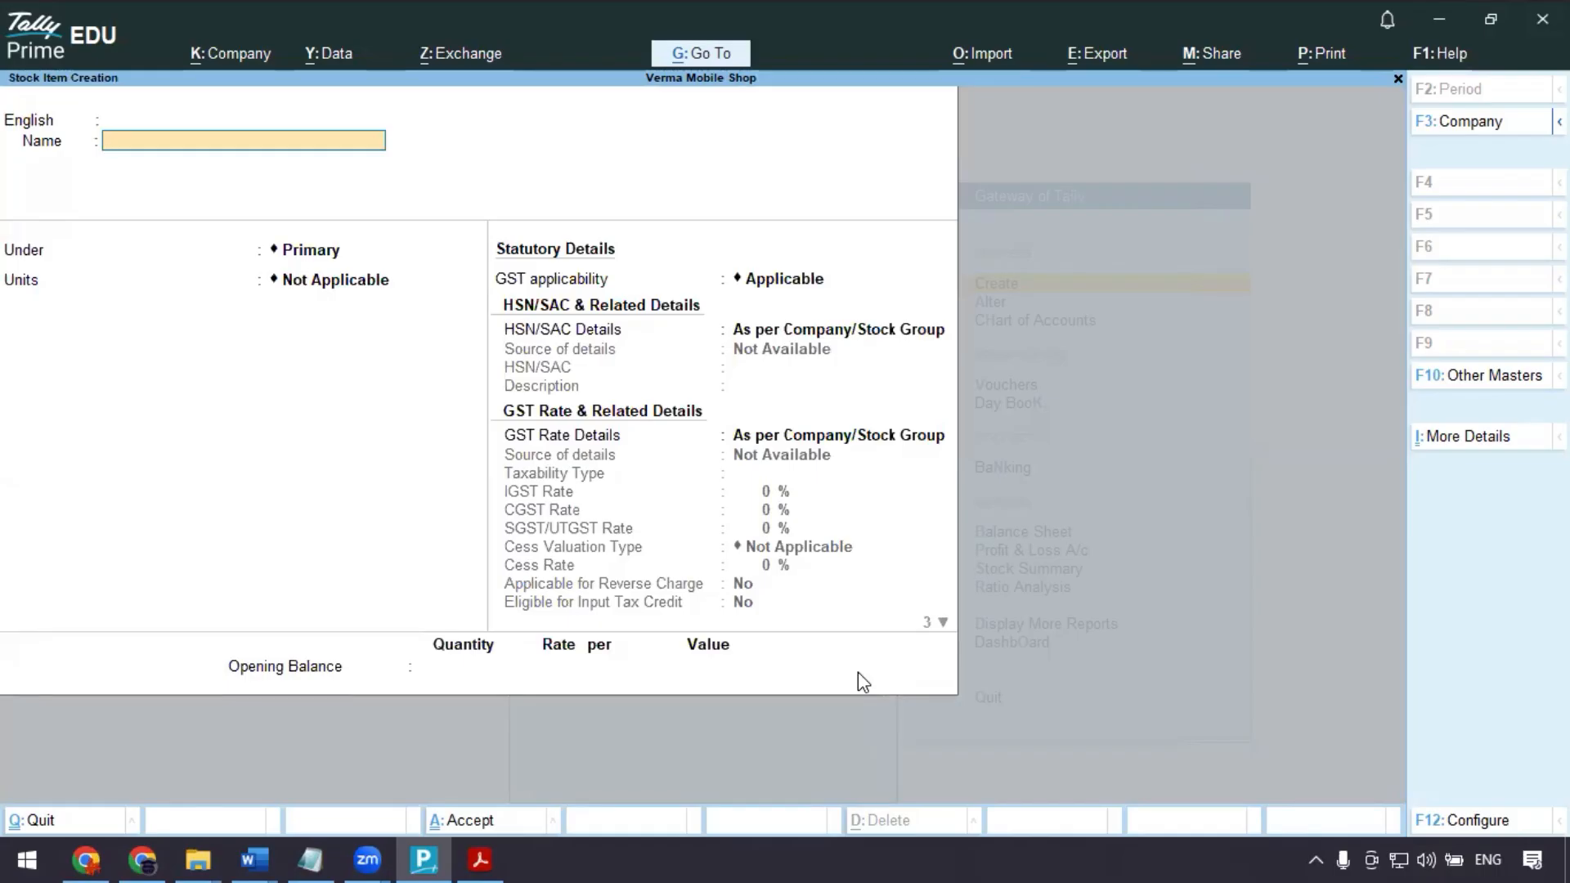
# - Copy the item name Oppo A5 from the assignment PDF and use it as the new stock item's name in TallyPrime
pyautogui.hotkey('alt', 'Tab')
pyautogui.scroll(-1, 589, 455)
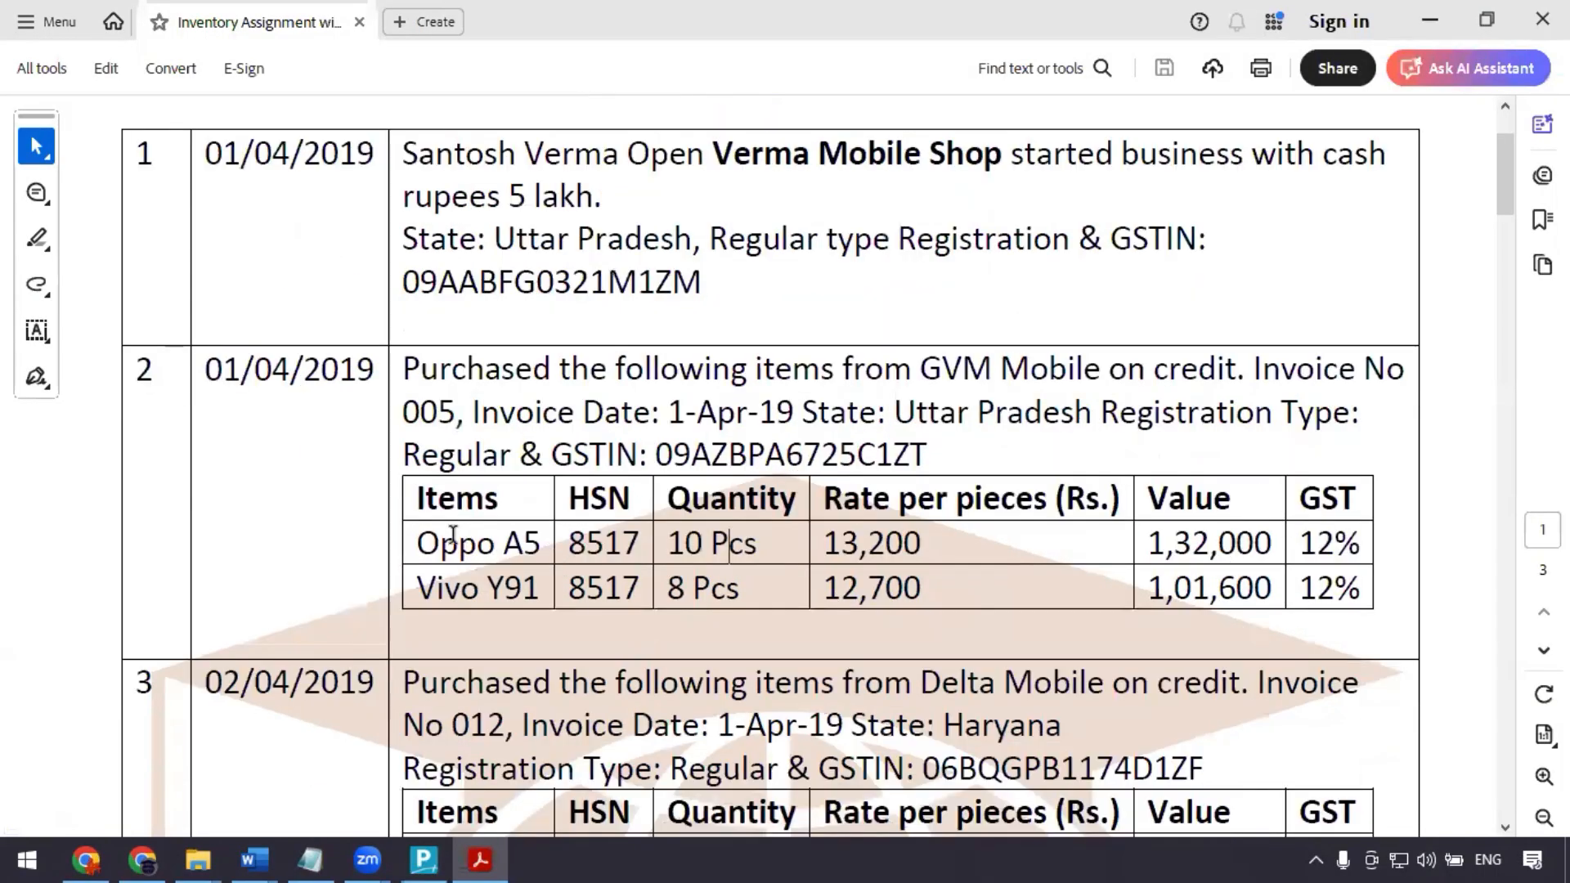
pyautogui.moveTo(419, 540); pyautogui.dragTo(517, 539)
pyautogui.hotkey('ctrl', 'c')
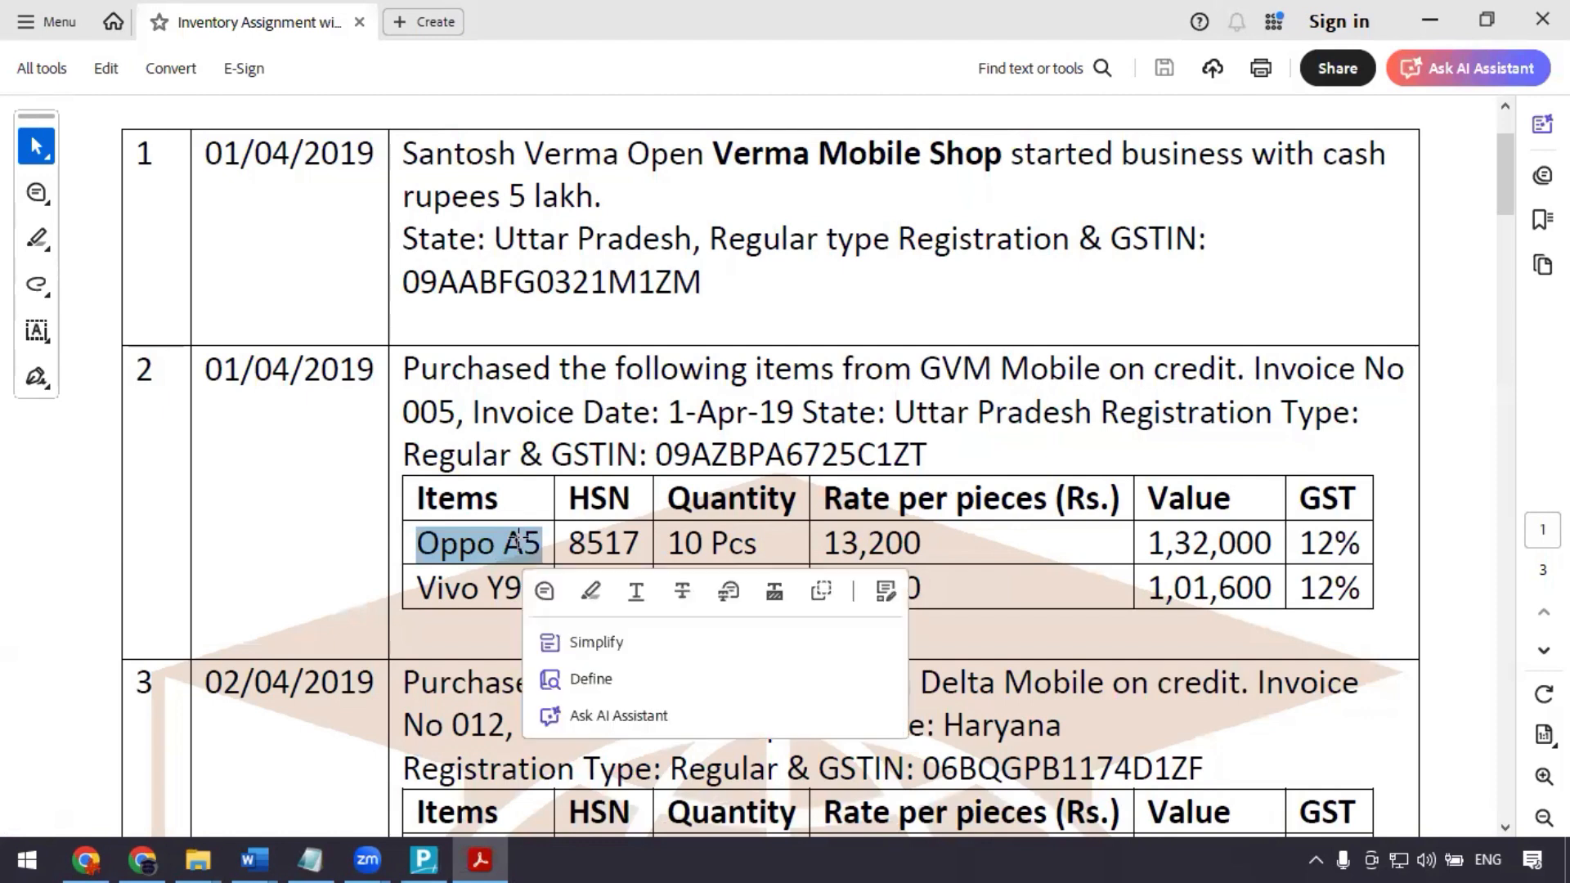
pyautogui.hotkey('alt', 'Tab')
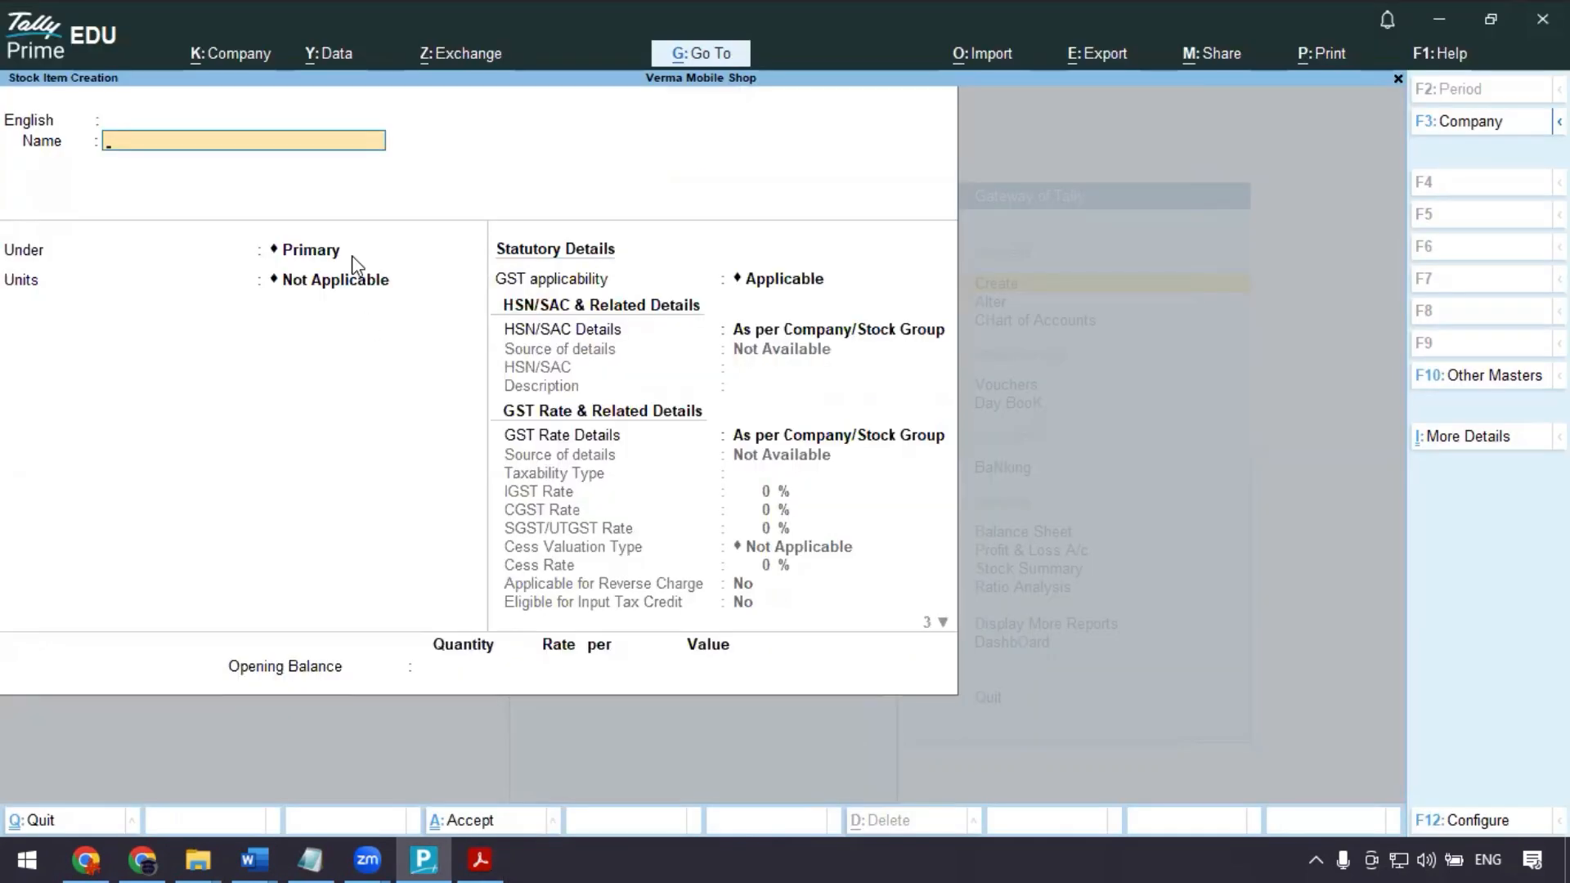
pyautogui.hotkey('ctrl', 'v')
pyautogui.press('Return')
pyautogui.press('Return')
pyautogui.press('Return')
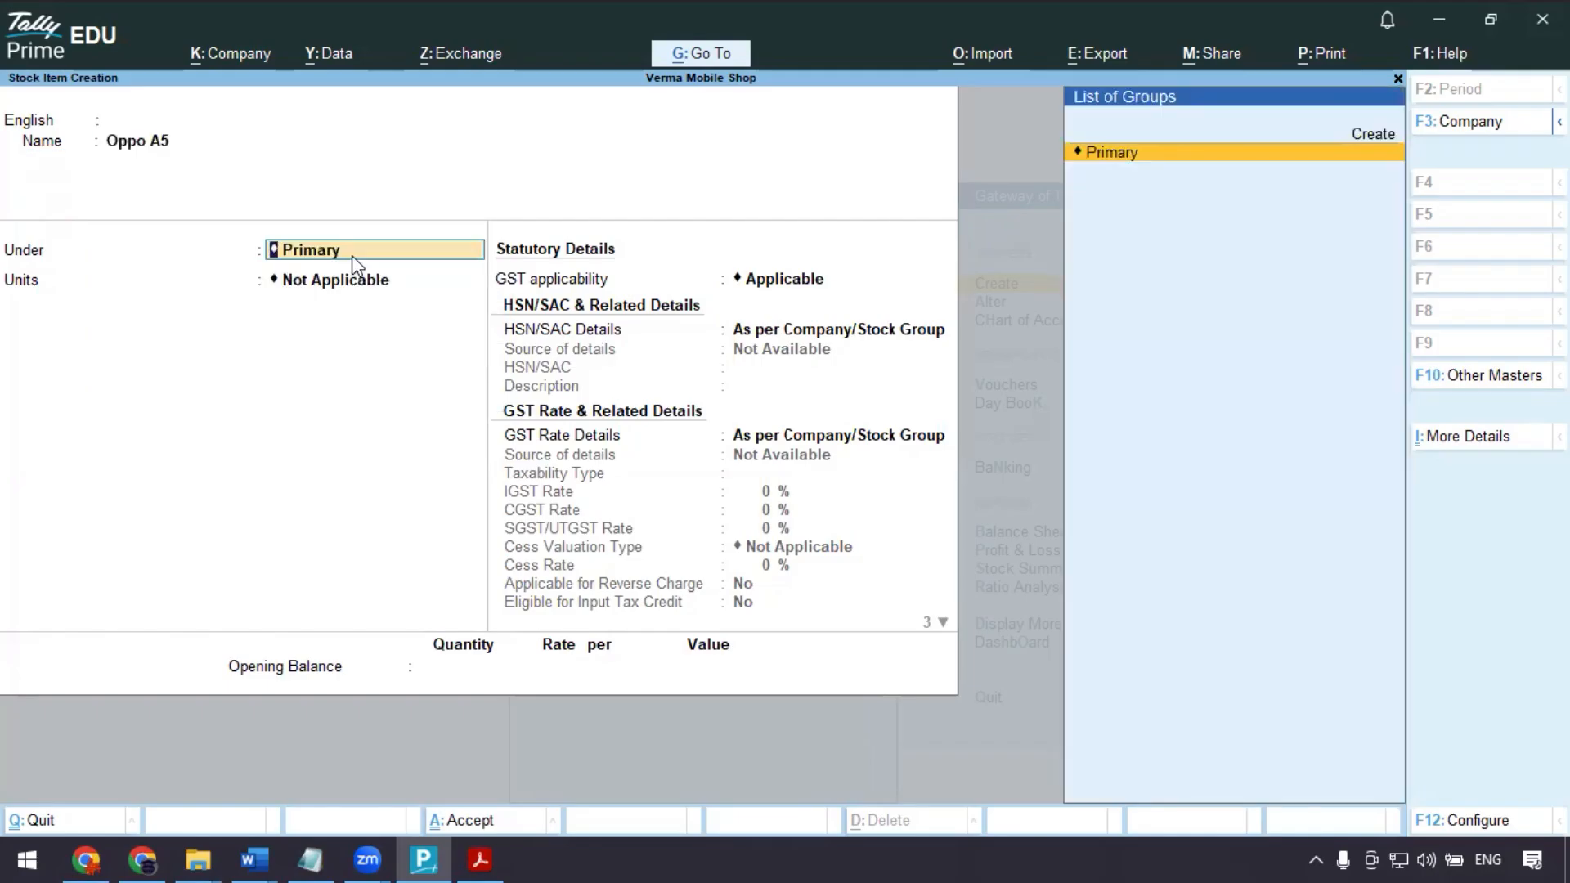
# - Keep Oppo A5 under the Primary group and set its unit to Pcs
pyautogui.press('Return')
pyautogui.press('Down')
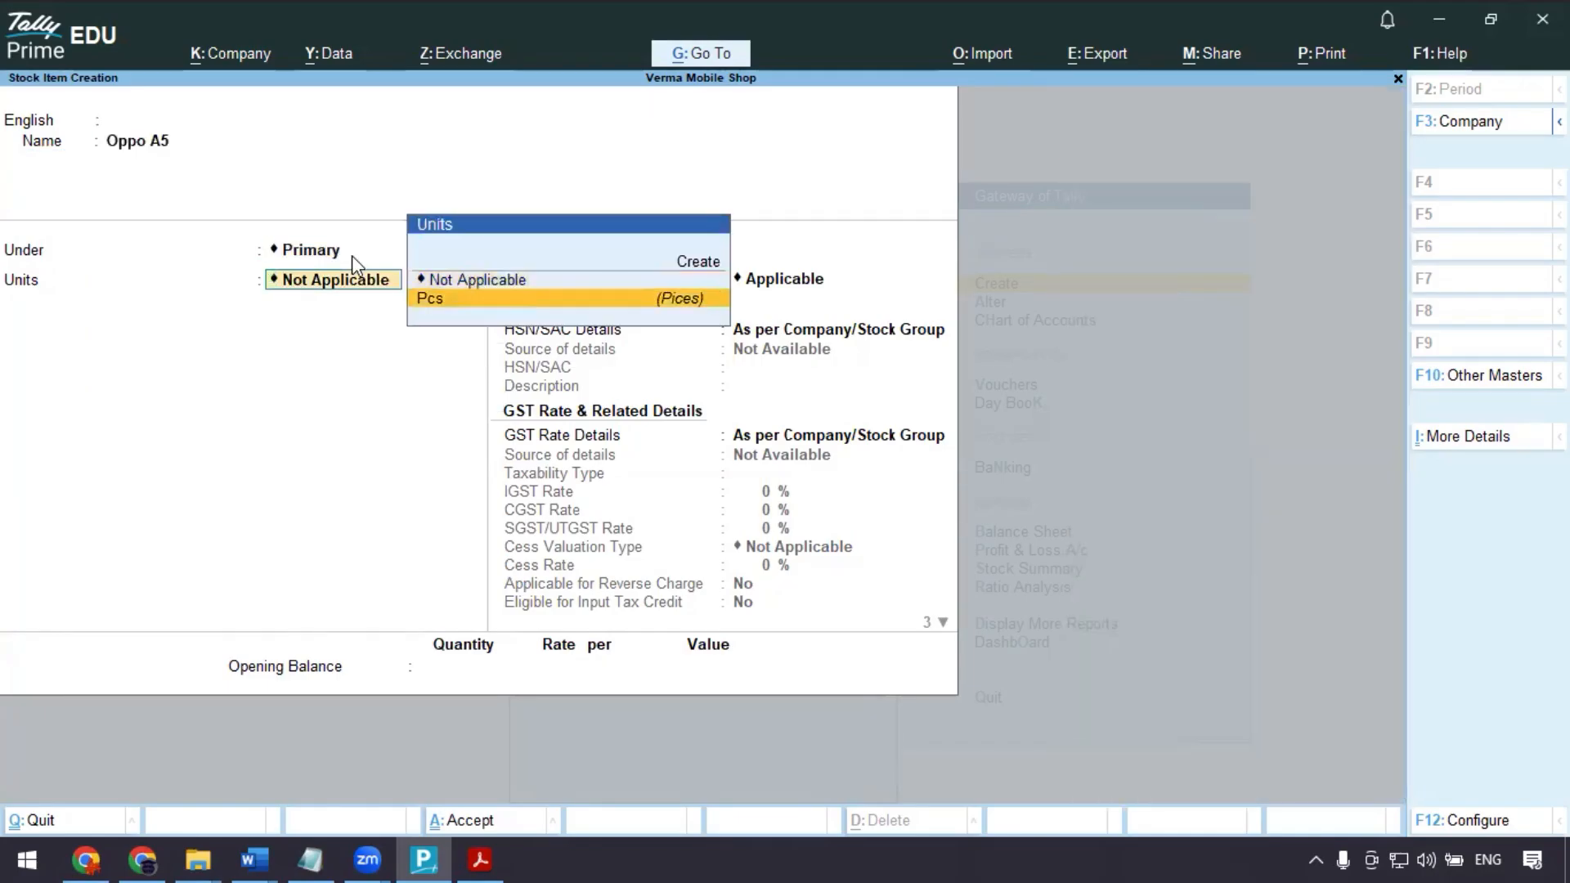
pyautogui.press('Return')
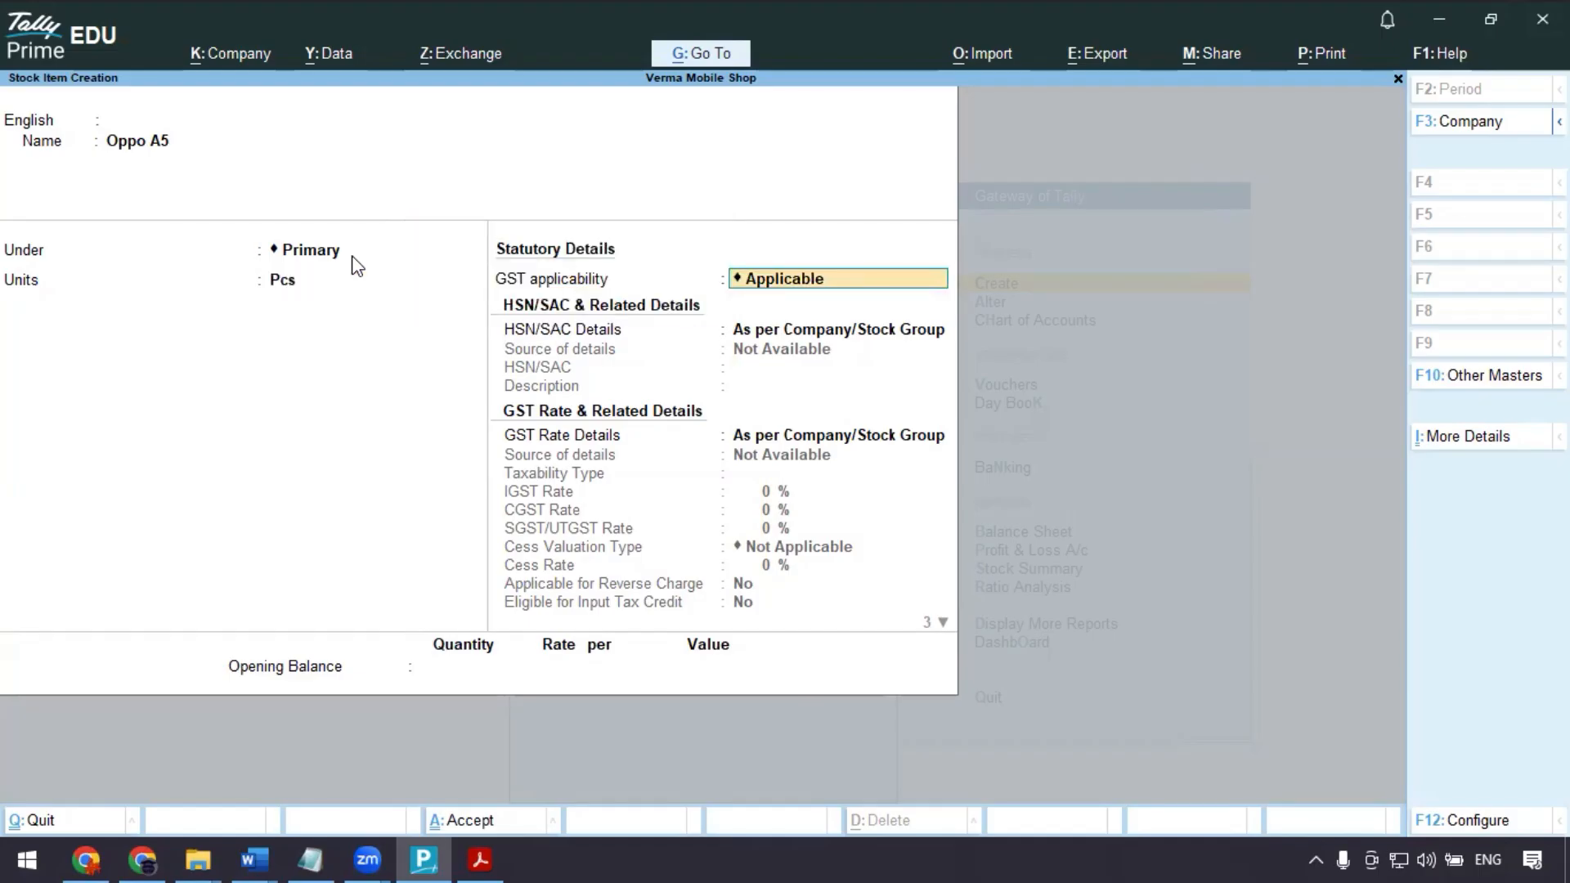
# - Keep GST applicability as Applicable for Oppo A5 and set its HSN/SAC details to Specify Details Here
pyautogui.press('BackSpace')
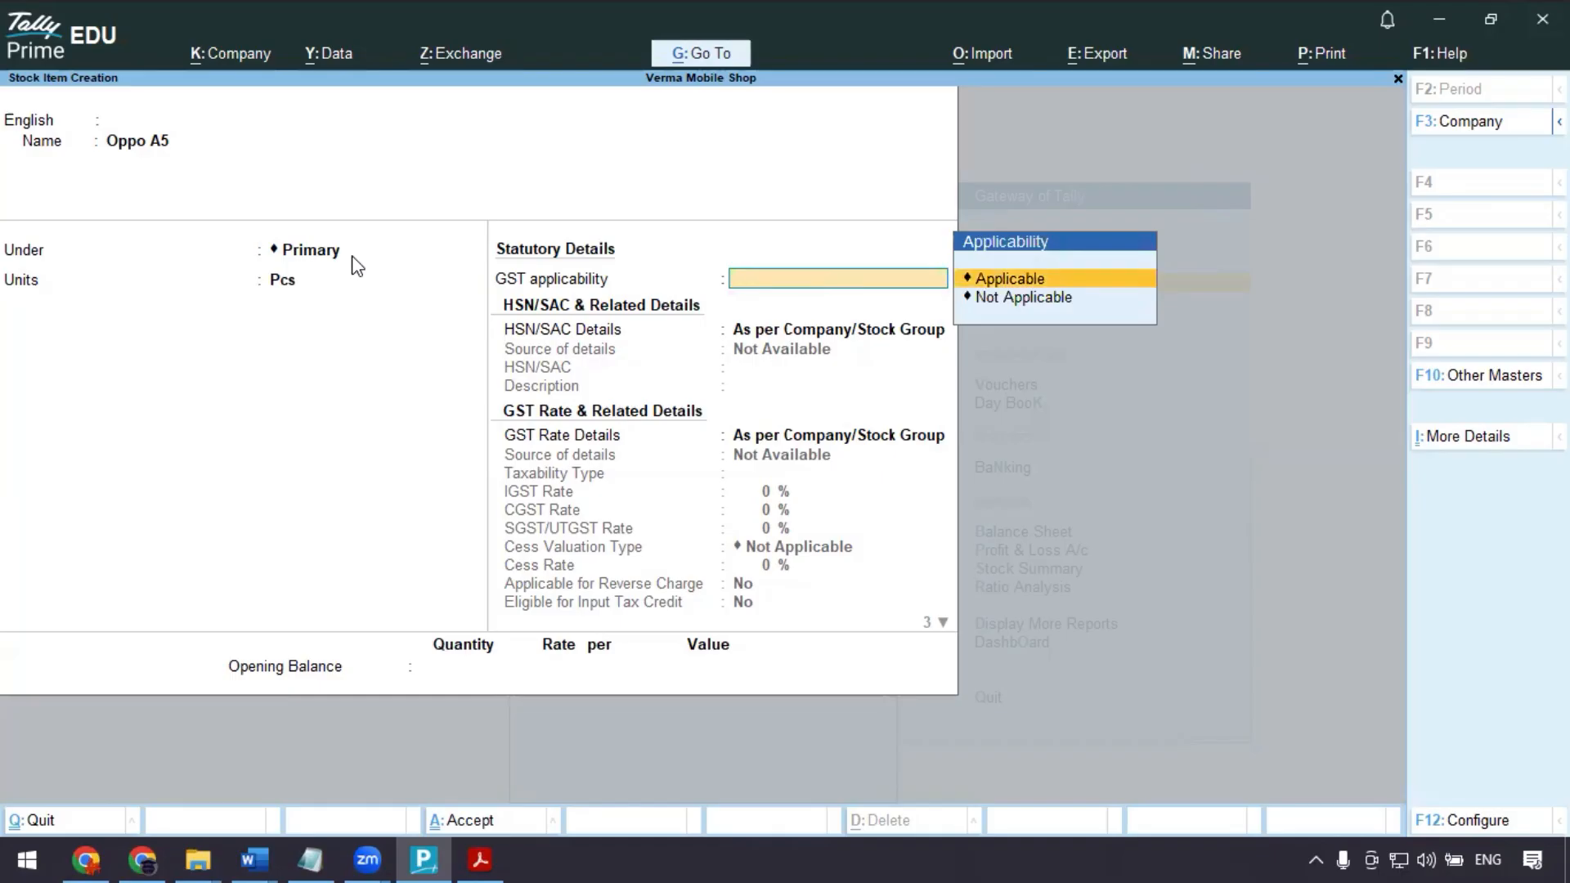
pyautogui.press('Return')
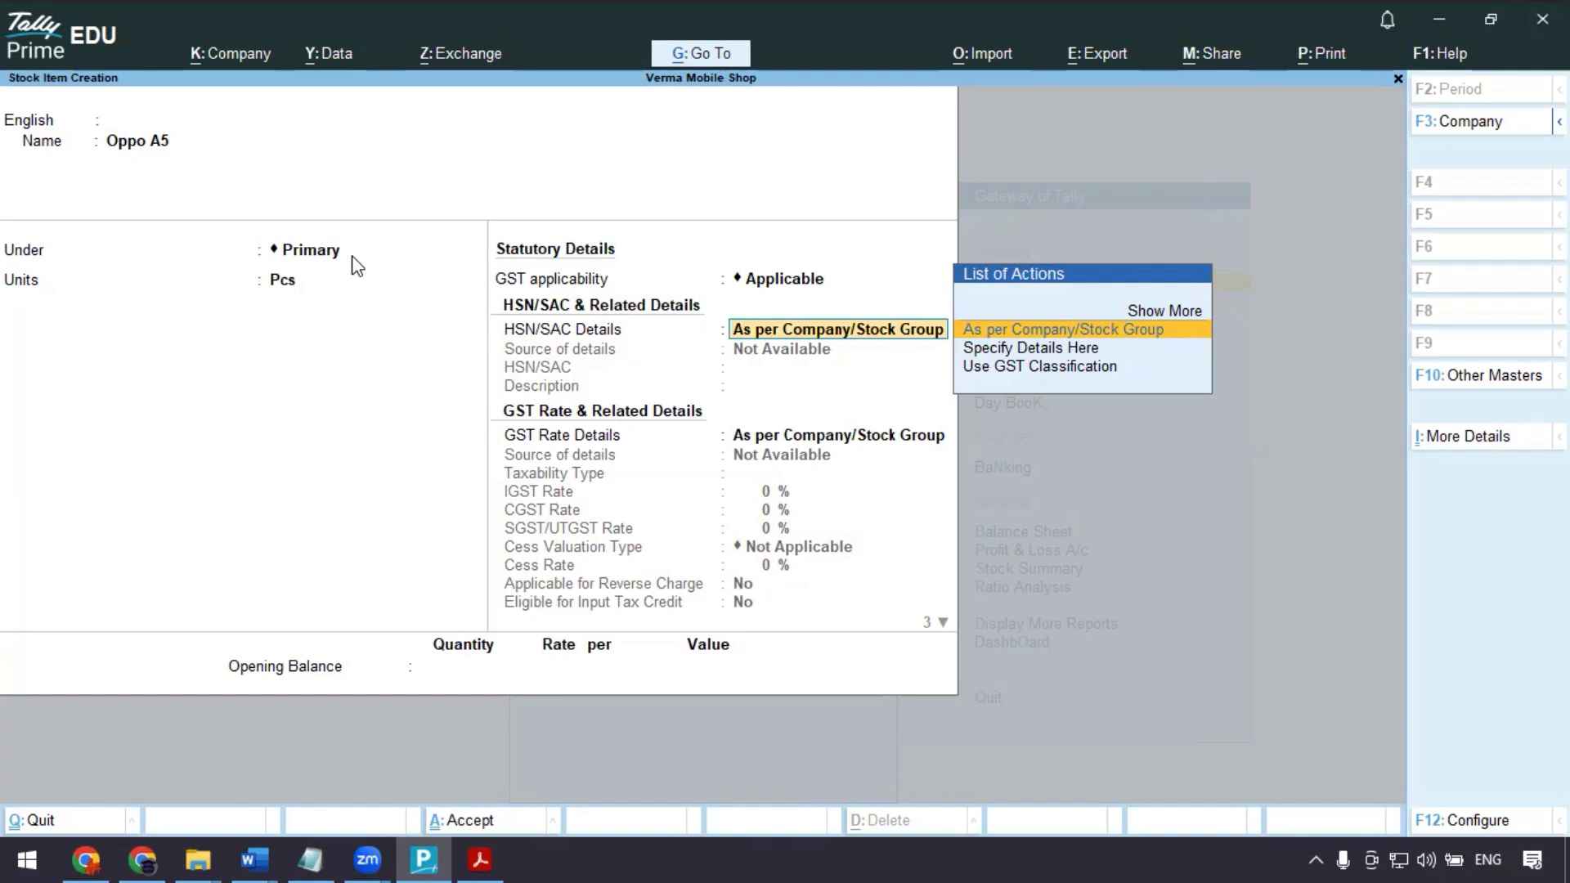
pyautogui.press('Down')
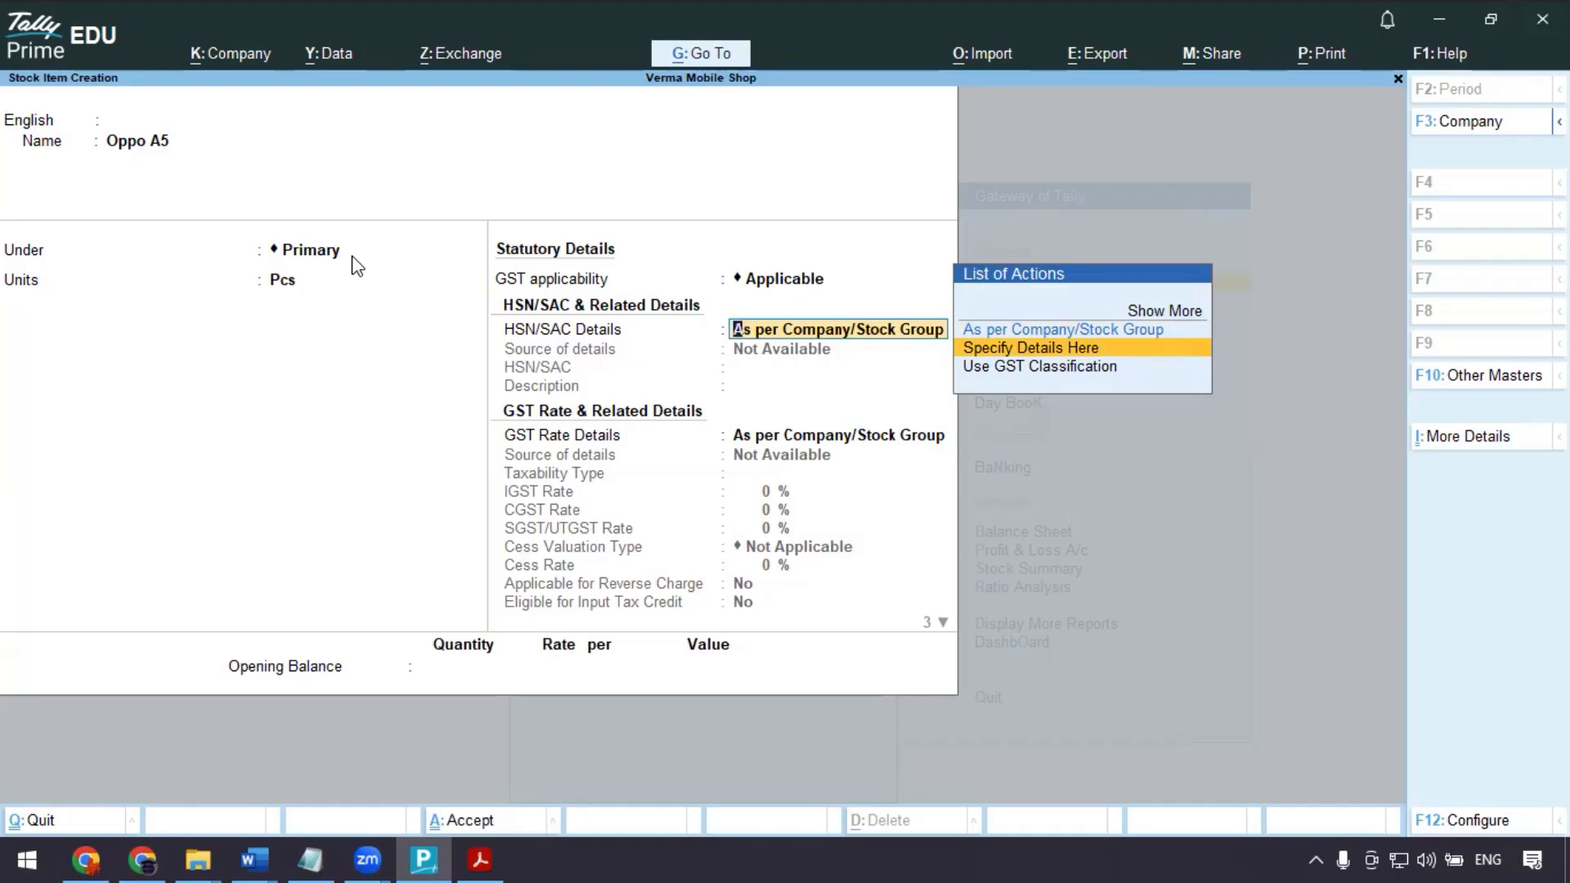
pyautogui.press('Return')
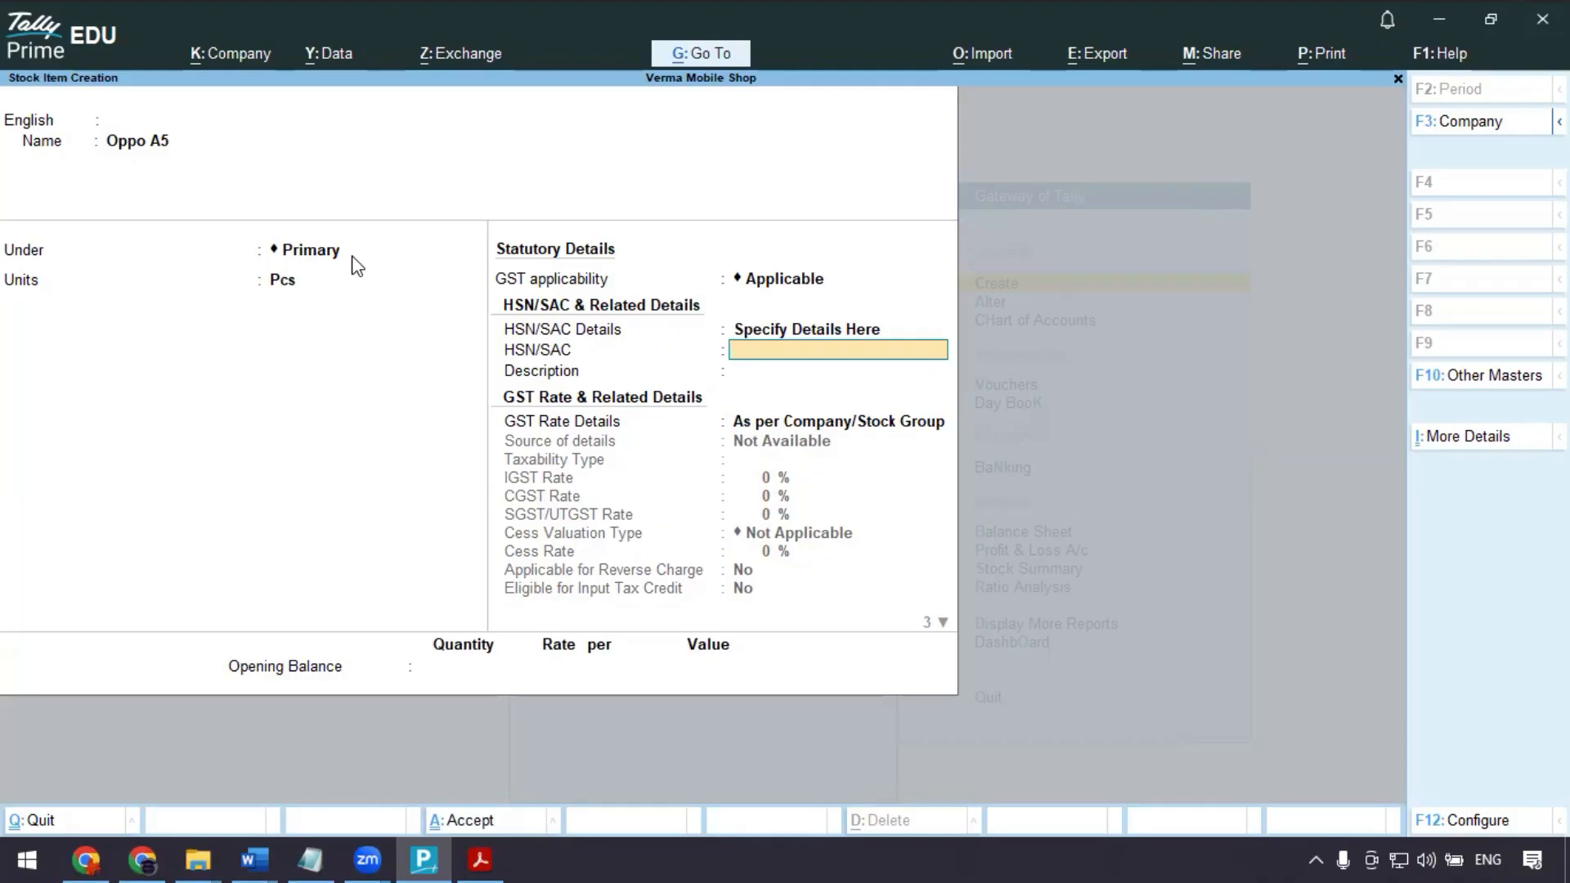
# - Look up Oppo A5's HSN in the assignment PDF, then enter HSN/SAC 8517 with the description Mobile Phone in TallyPrime
pyautogui.hotkey('alt', 'Tab')
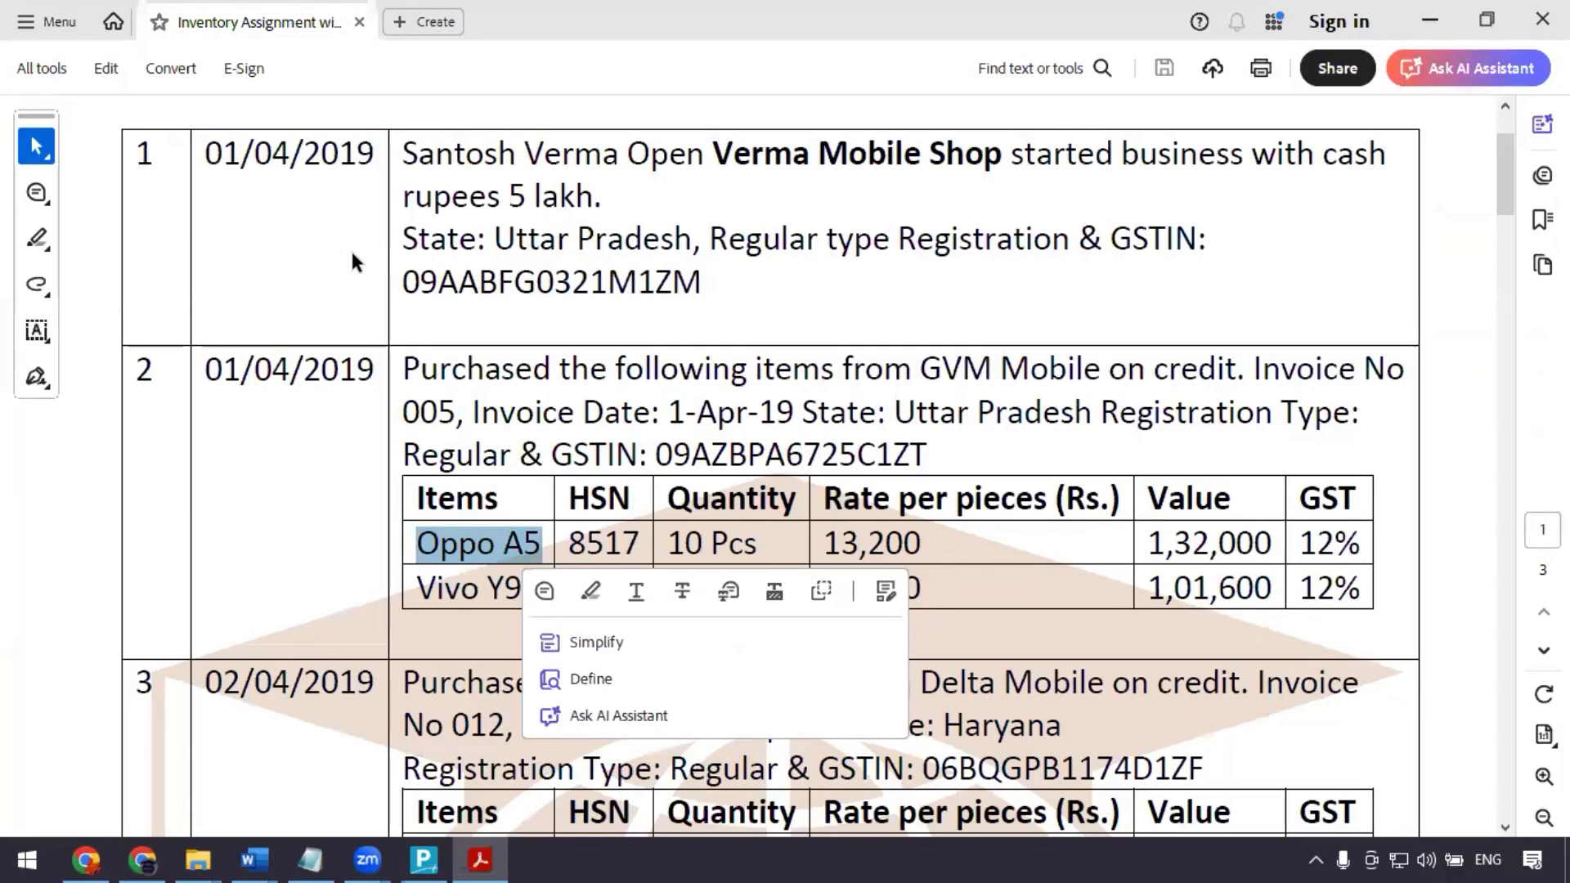
pyautogui.click(617, 550)
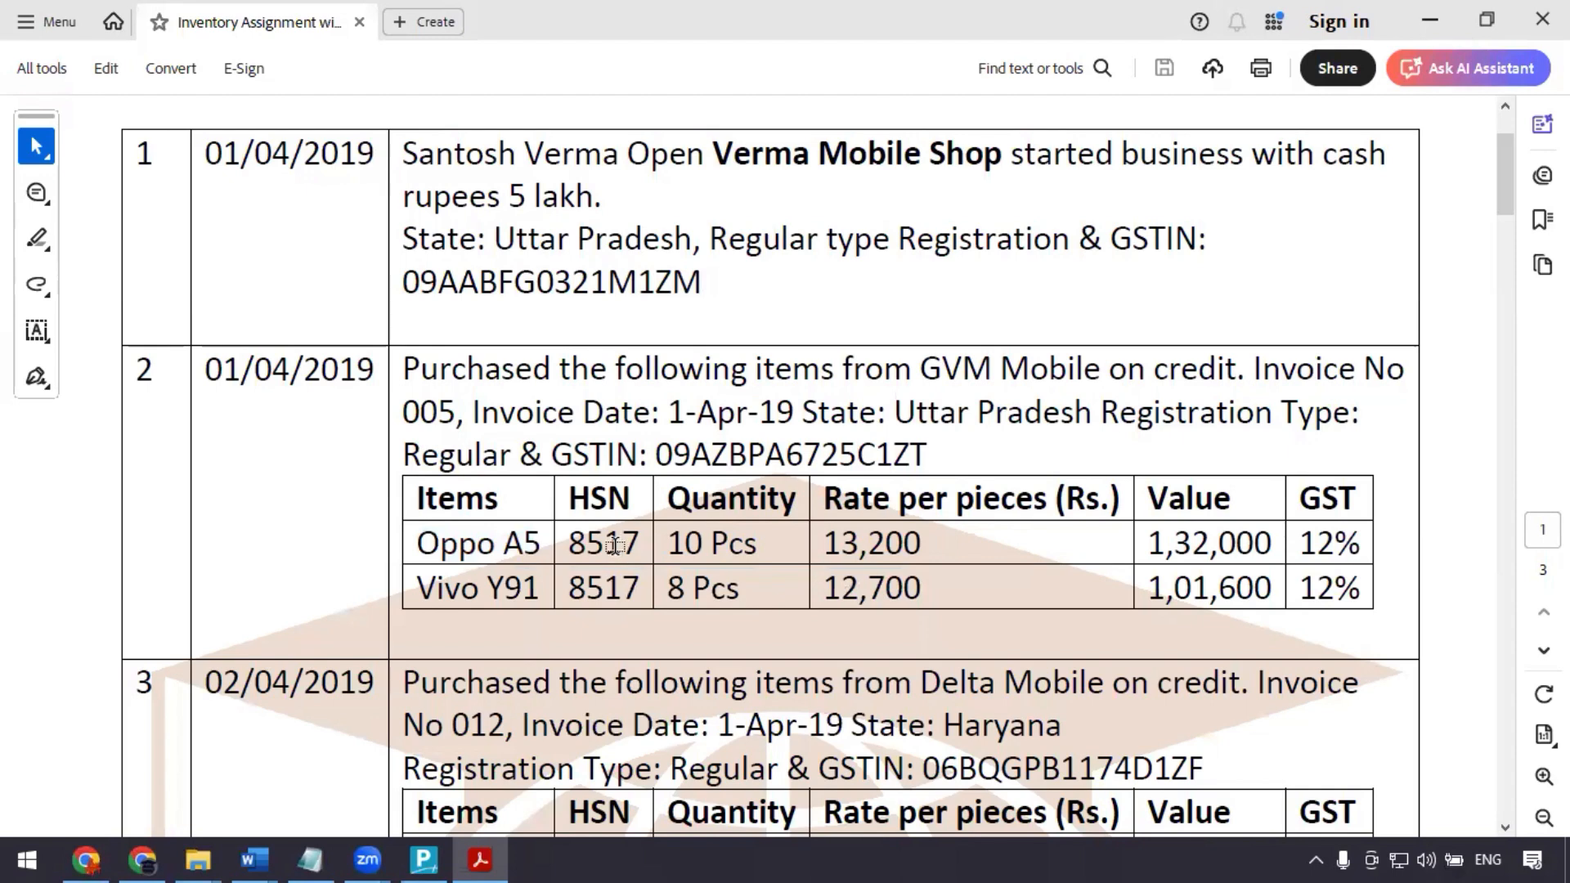
pyautogui.hotkey('alt', 'Tab')
pyautogui.write('85')
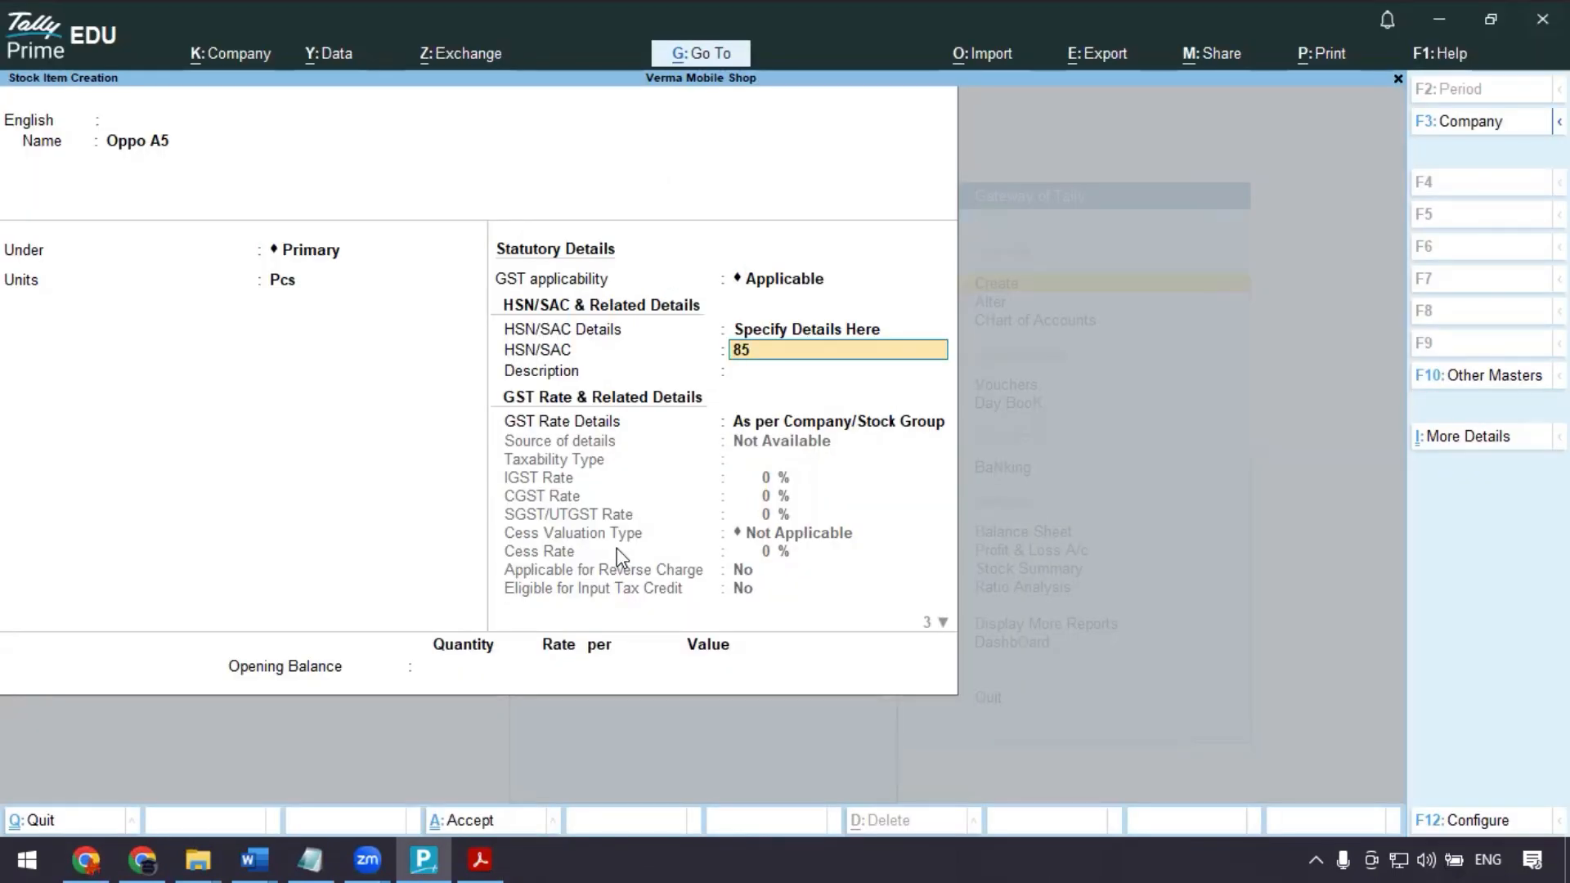
pyautogui.write('17')
pyautogui.press('Return')
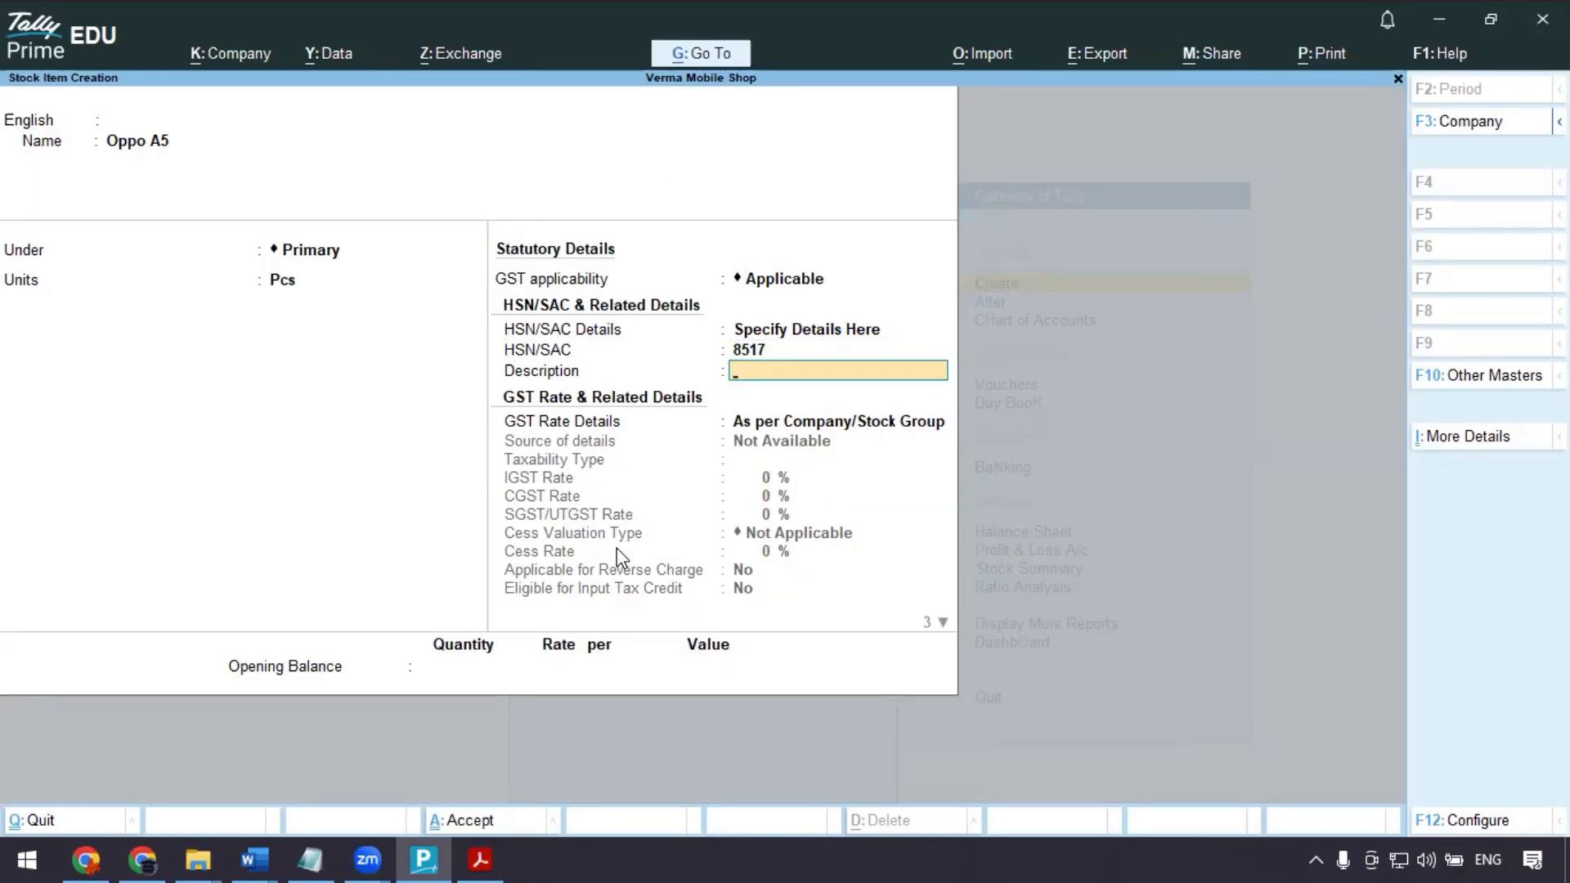
pyautogui.write('Mobi')
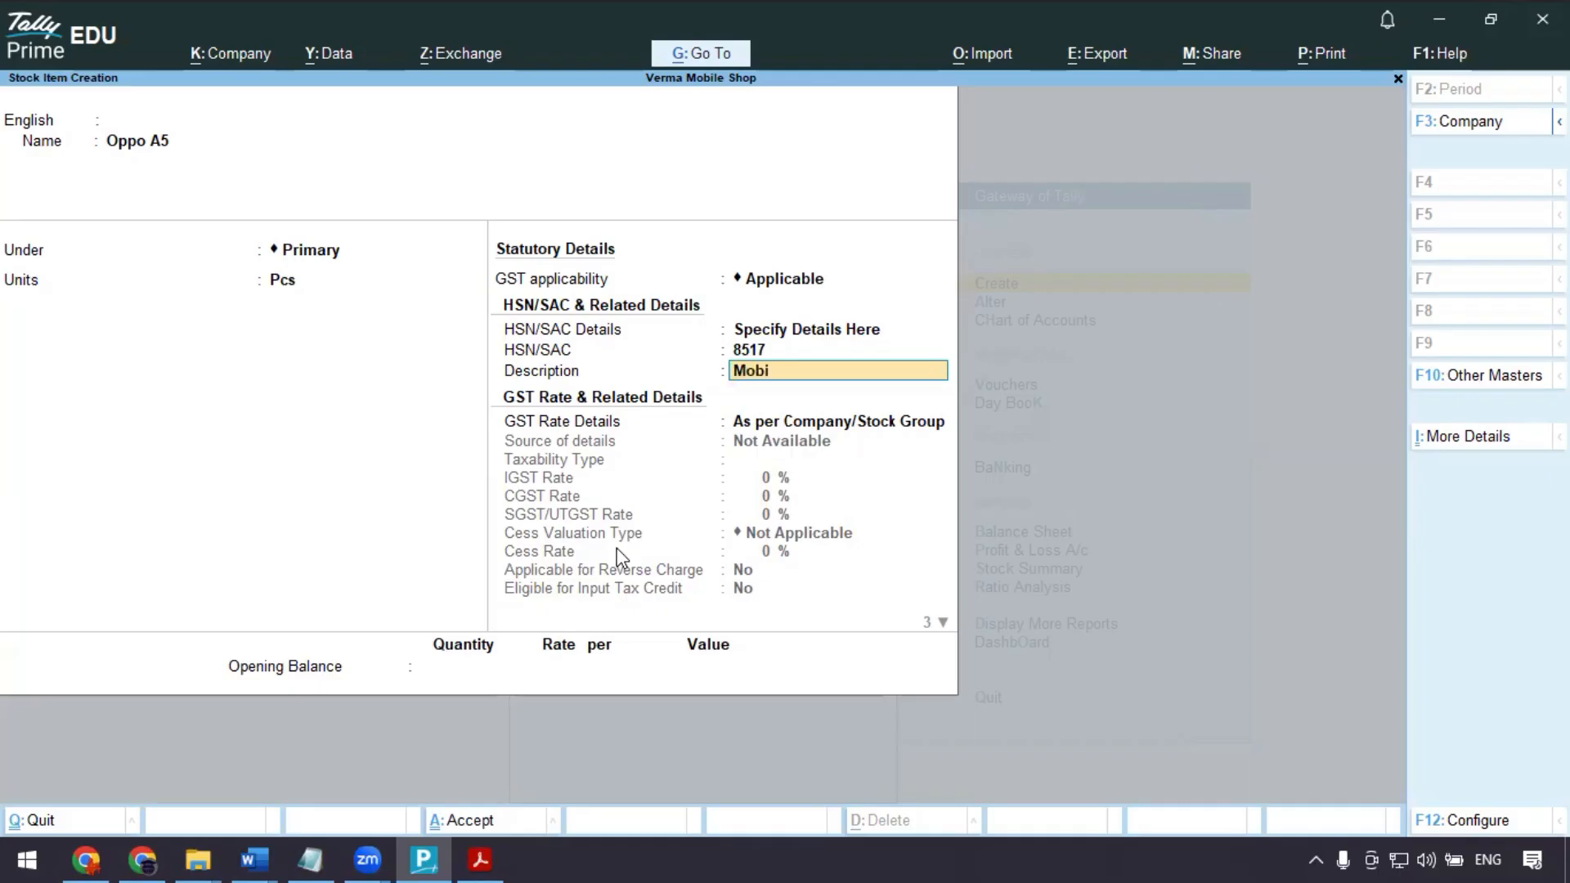
pyautogui.write('le Phone')
pyautogui.press('Return')
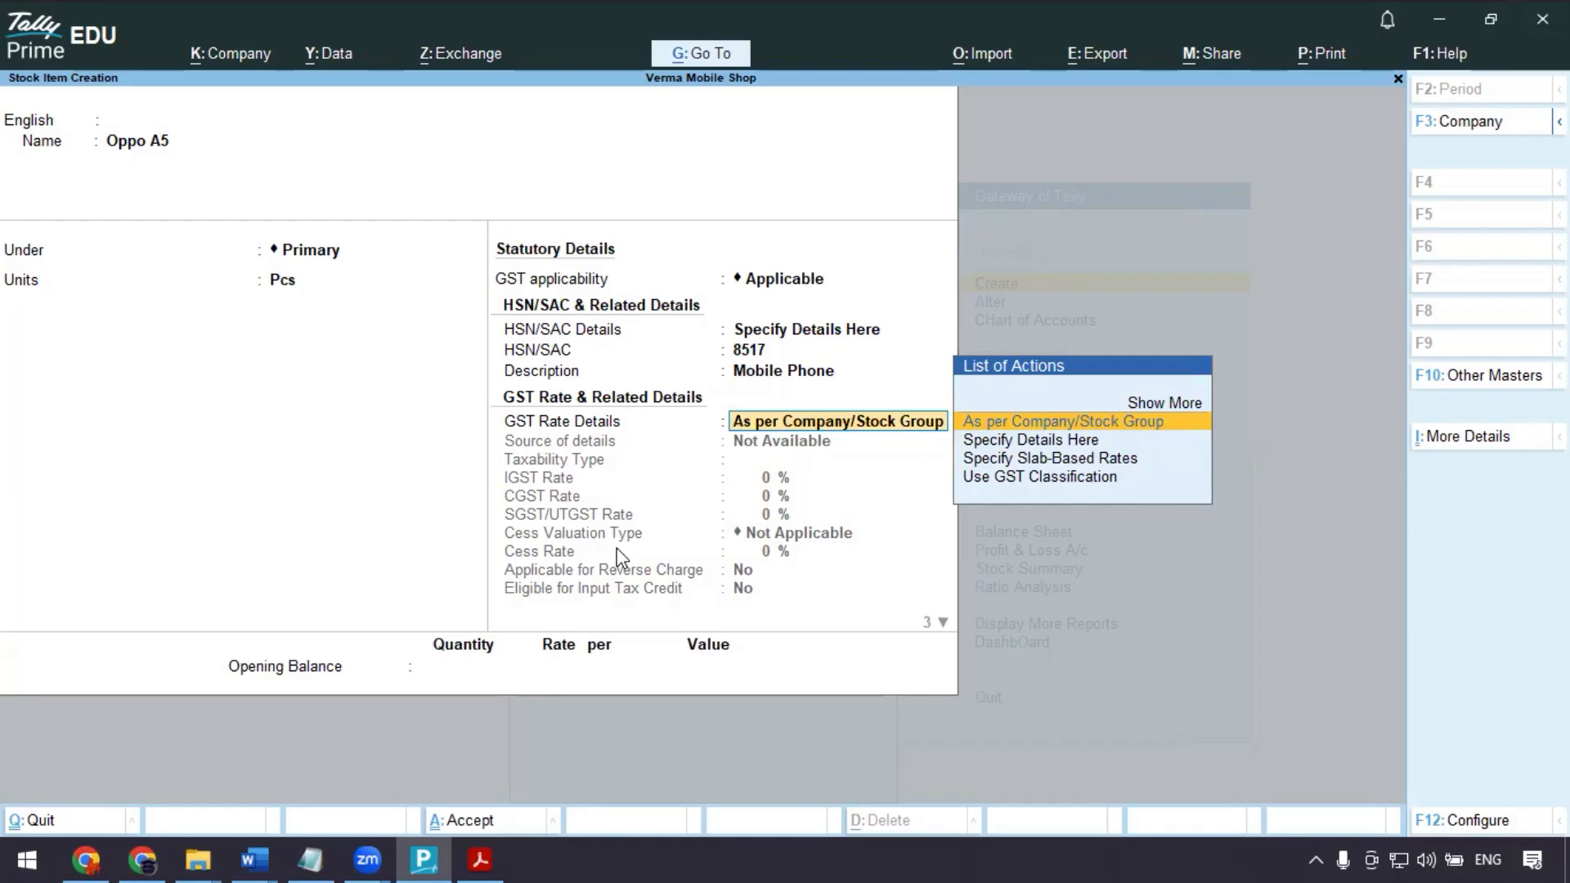
# - Set Oppo A5's GST rate details to Specify Details Here, with taability type Taxable and an IGST rate of 12%
pyautogui.press('Down')
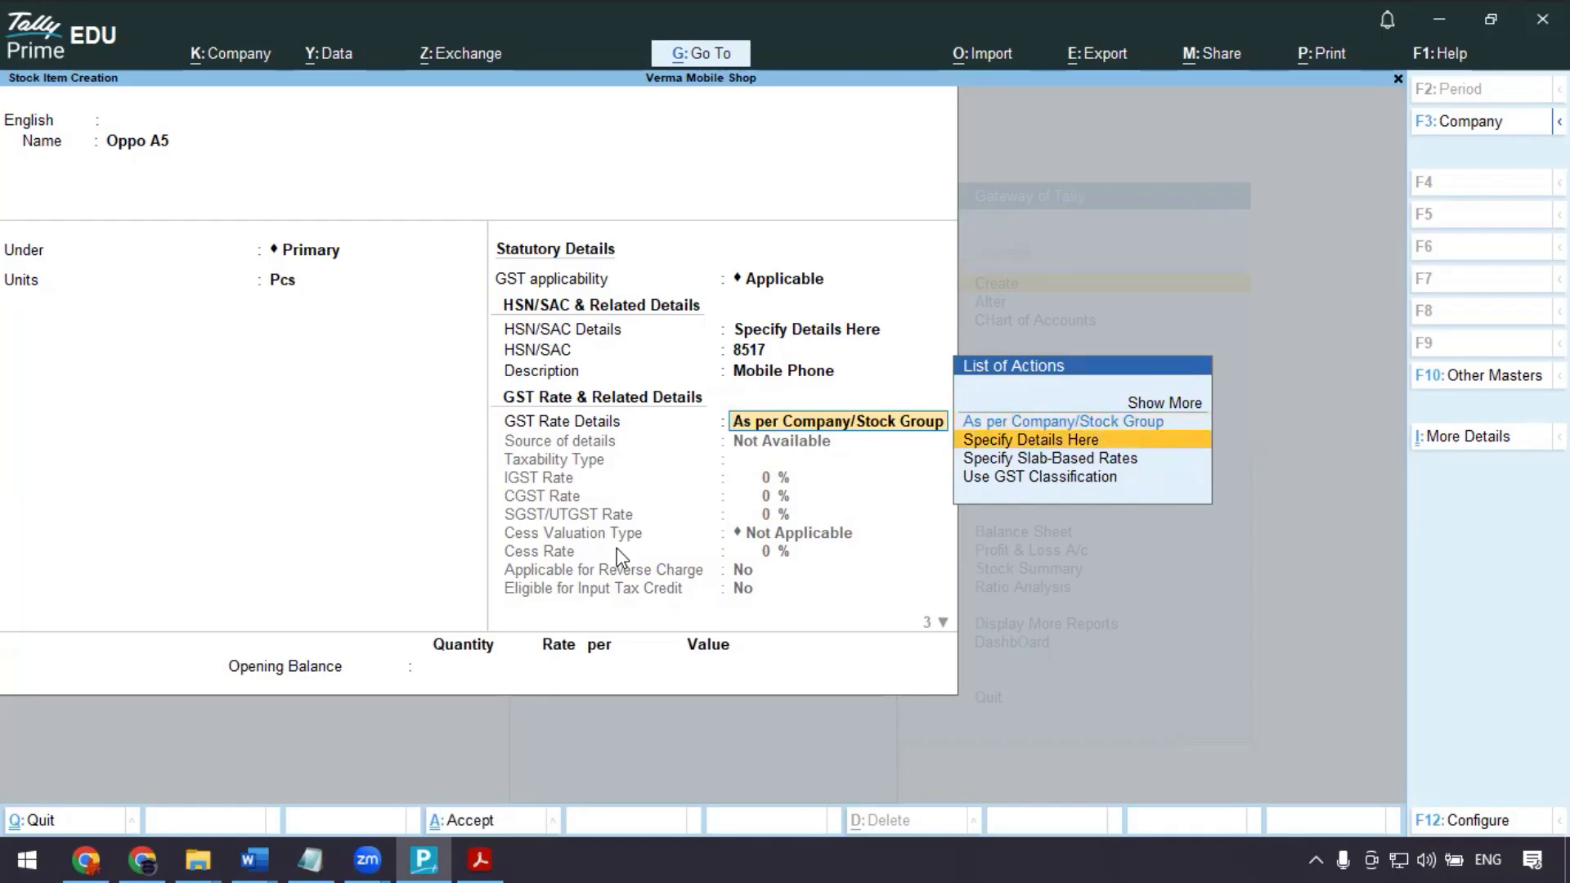
pyautogui.press('Return')
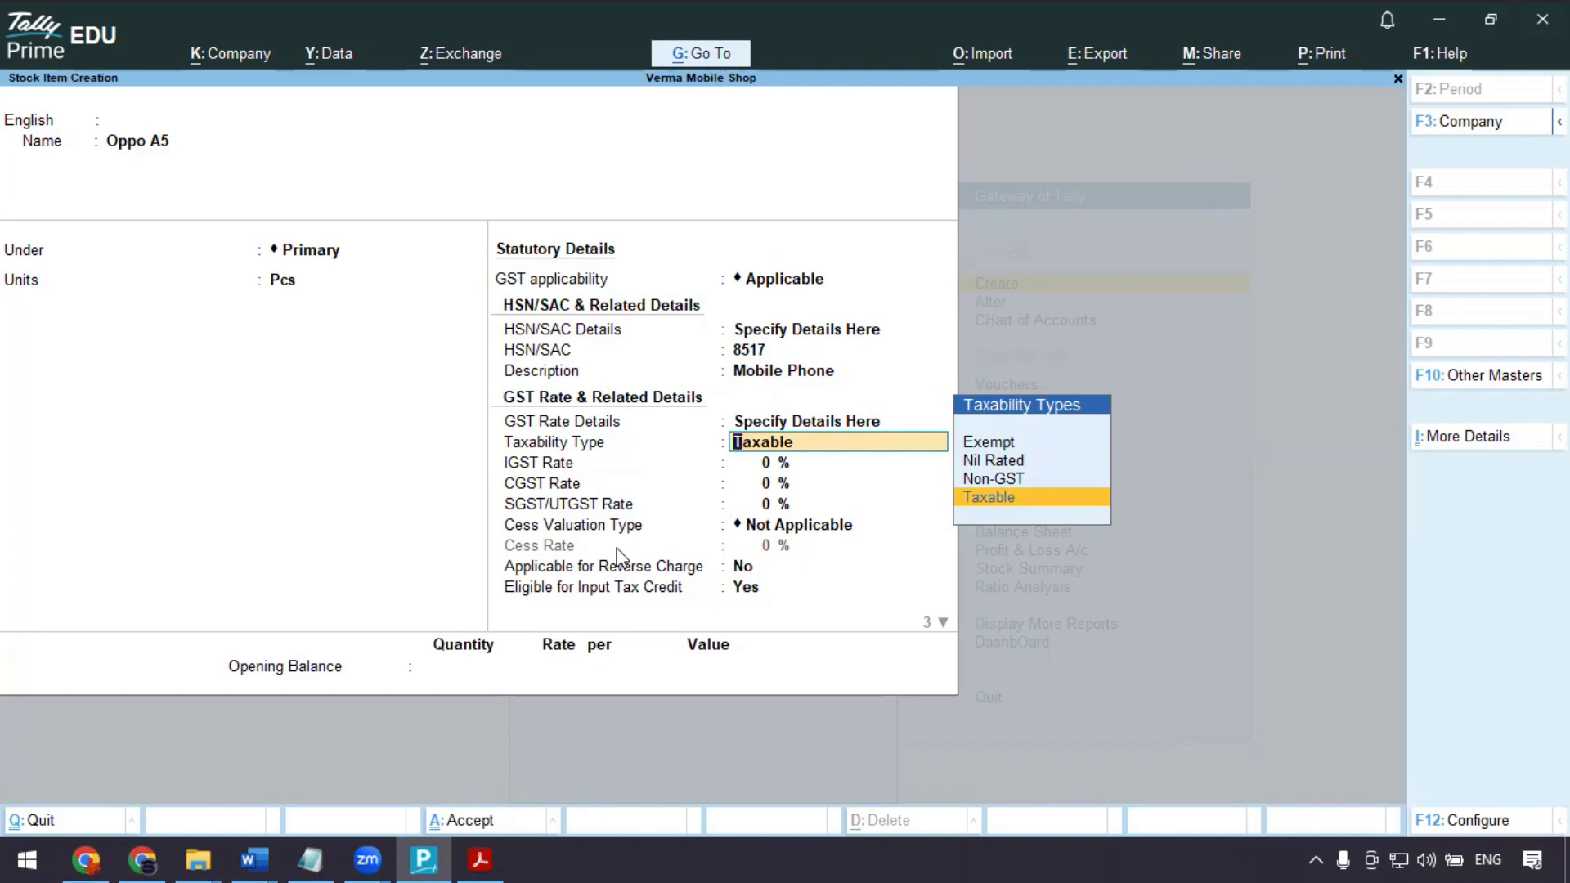
pyautogui.press('Return')
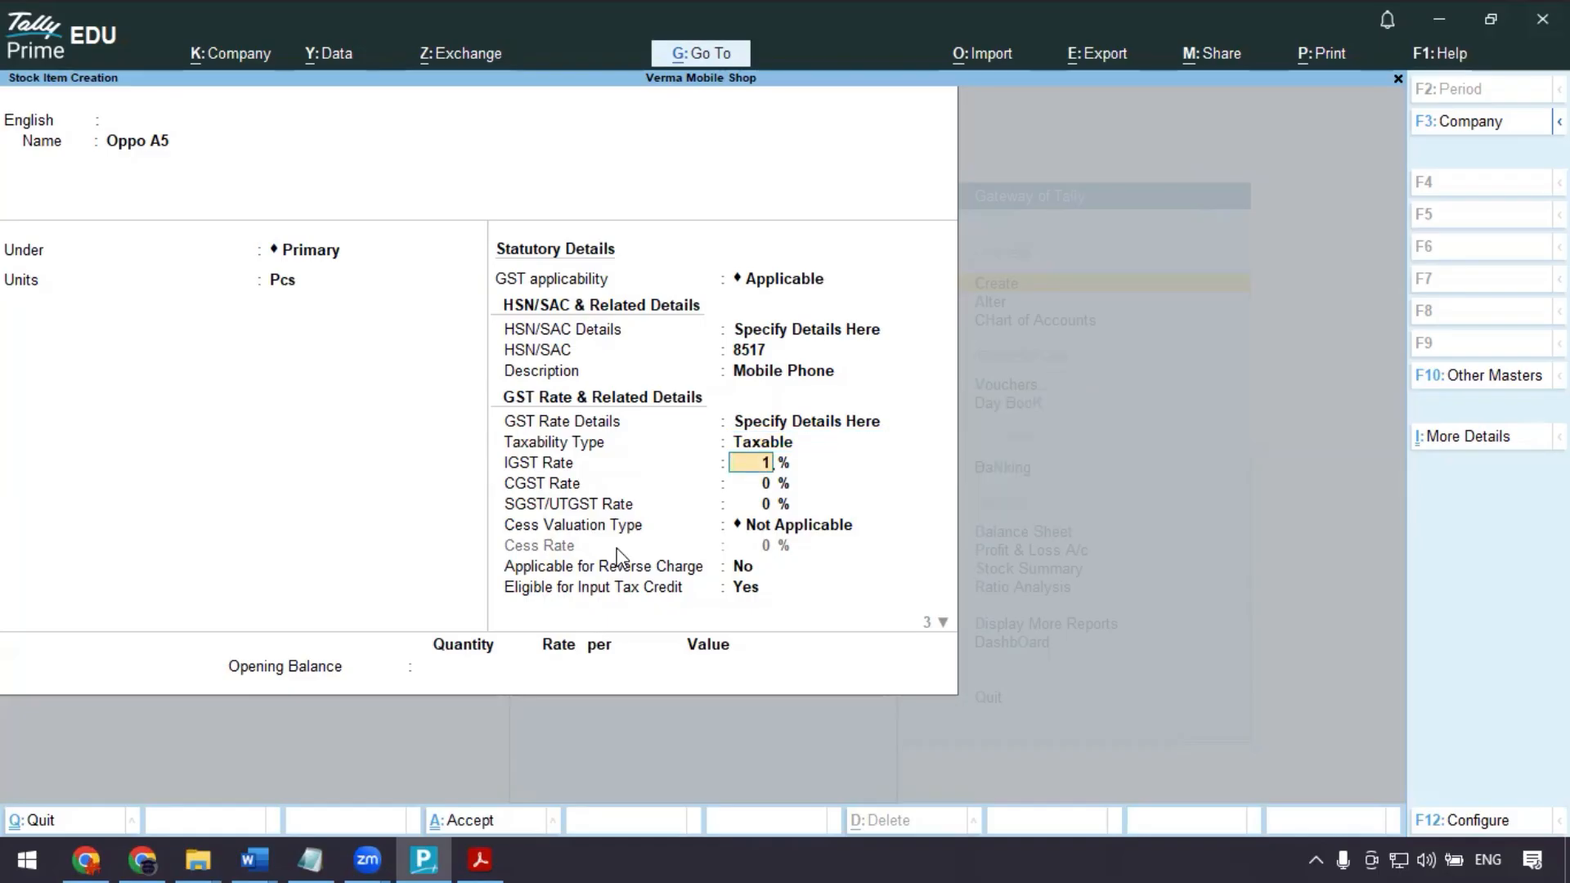
pyautogui.write('12')
pyautogui.press('Return')
# - Check the GST rates of Oppo A5 and Vivo Y91 in the assignment PDF, then return to TallyPrime
pyautogui.hotkey('alt', 'Tab')
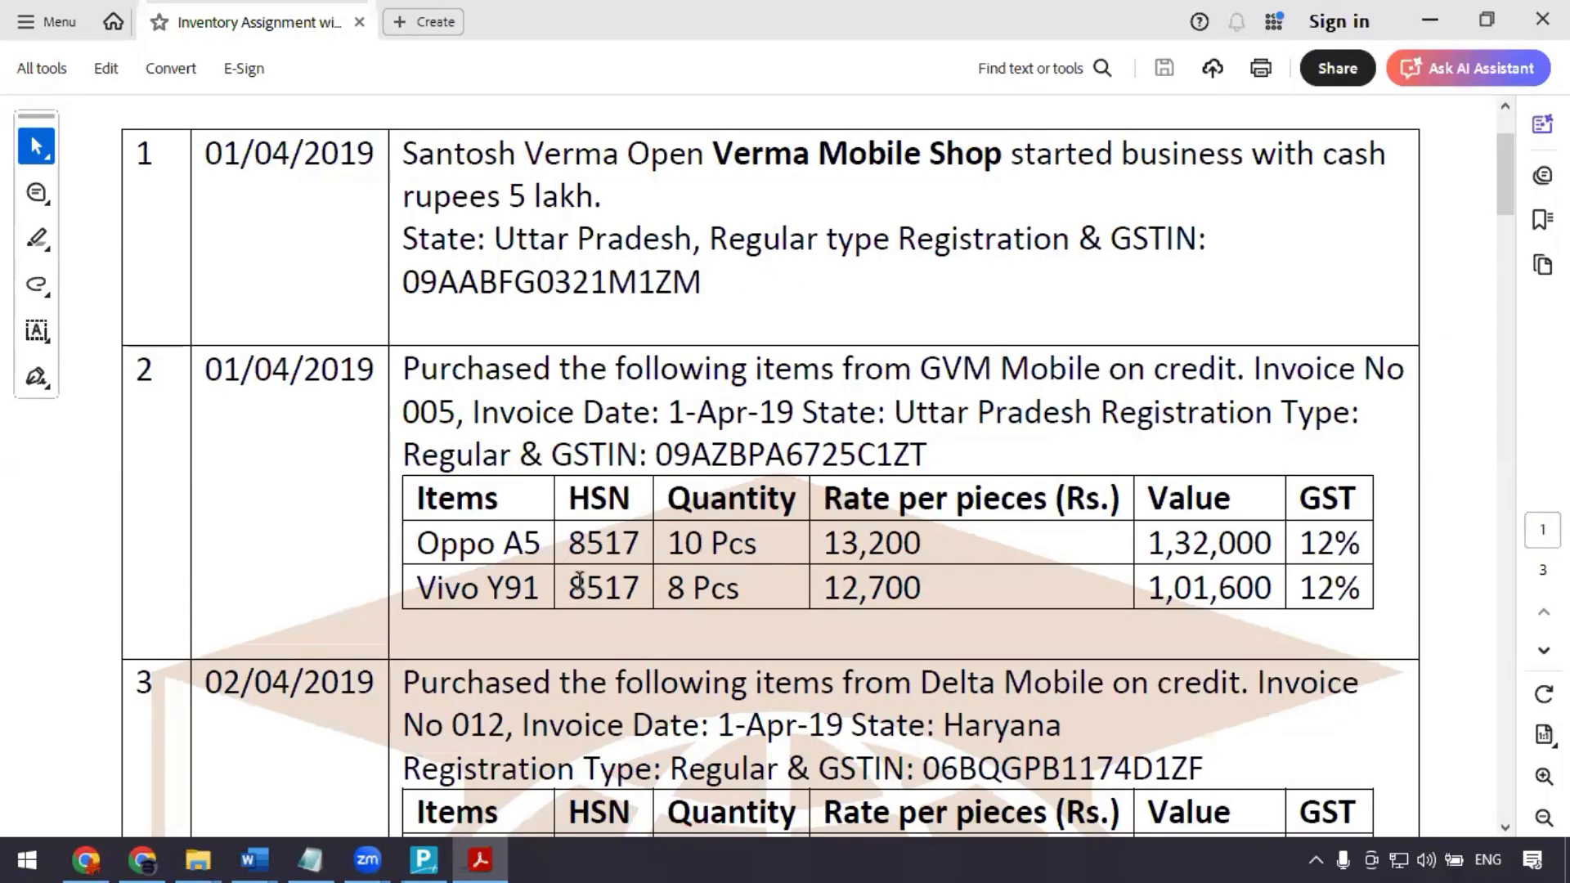
pyautogui.moveTo(1309, 535); pyautogui.dragTo(1364, 543)
pyautogui.click(1303, 540)
pyautogui.click(1311, 572)
pyautogui.moveTo(1299, 588); pyautogui.dragTo(1368, 591)
pyautogui.hotkey('alt', 'Tab')
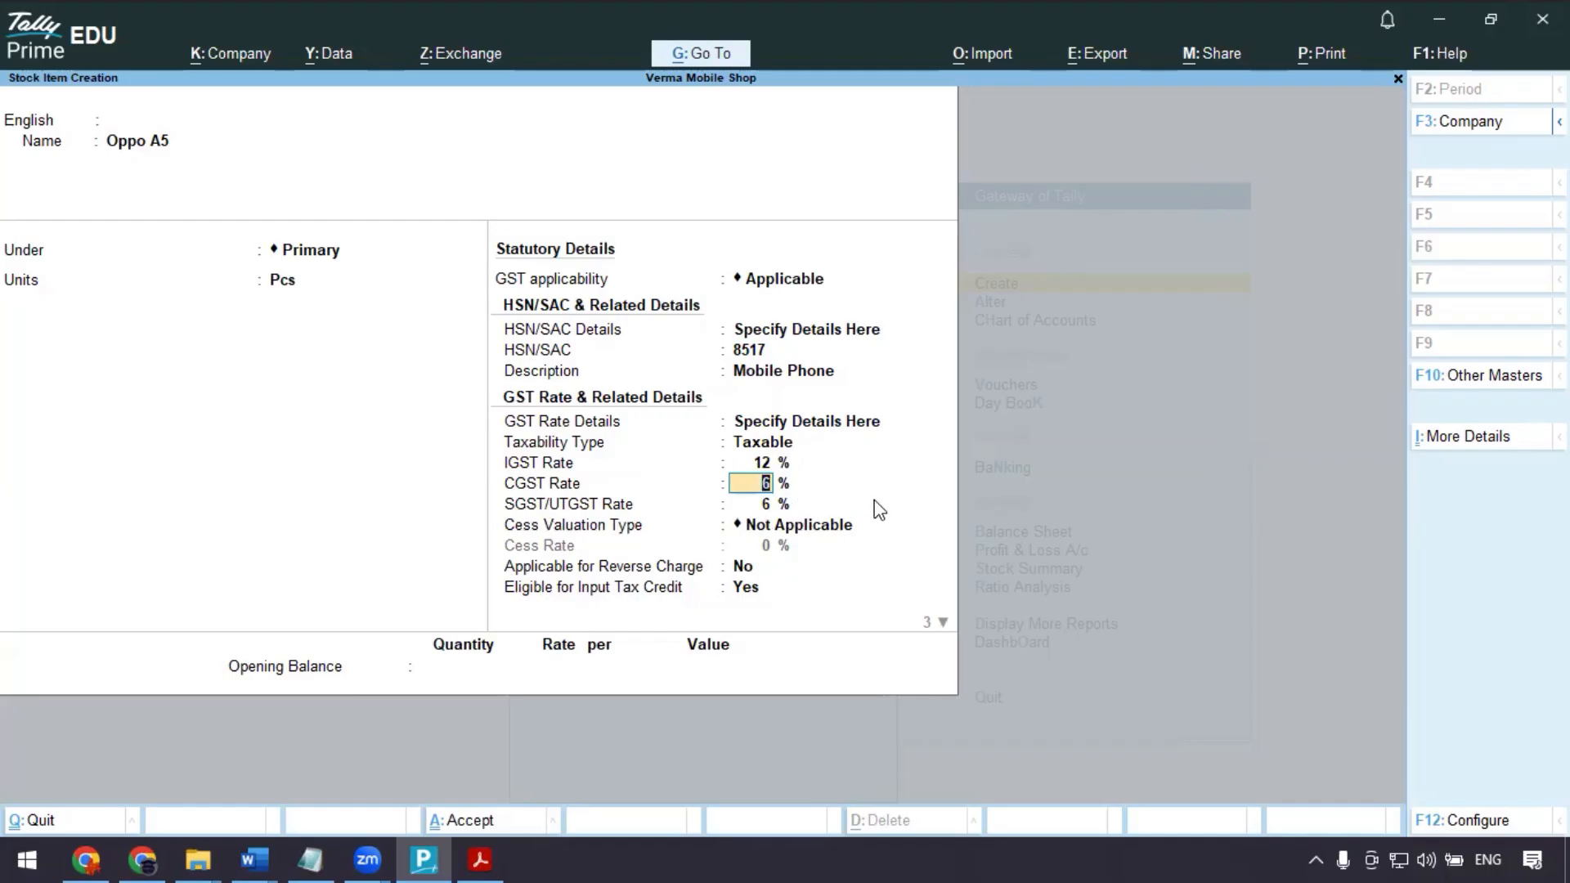
# - Accept 6% CGST and SGST, cess valuation Not Applicable, reverse charge No and input tax credit eligibility Yes
pyautogui.press('Return')
pyautogui.press('Return')
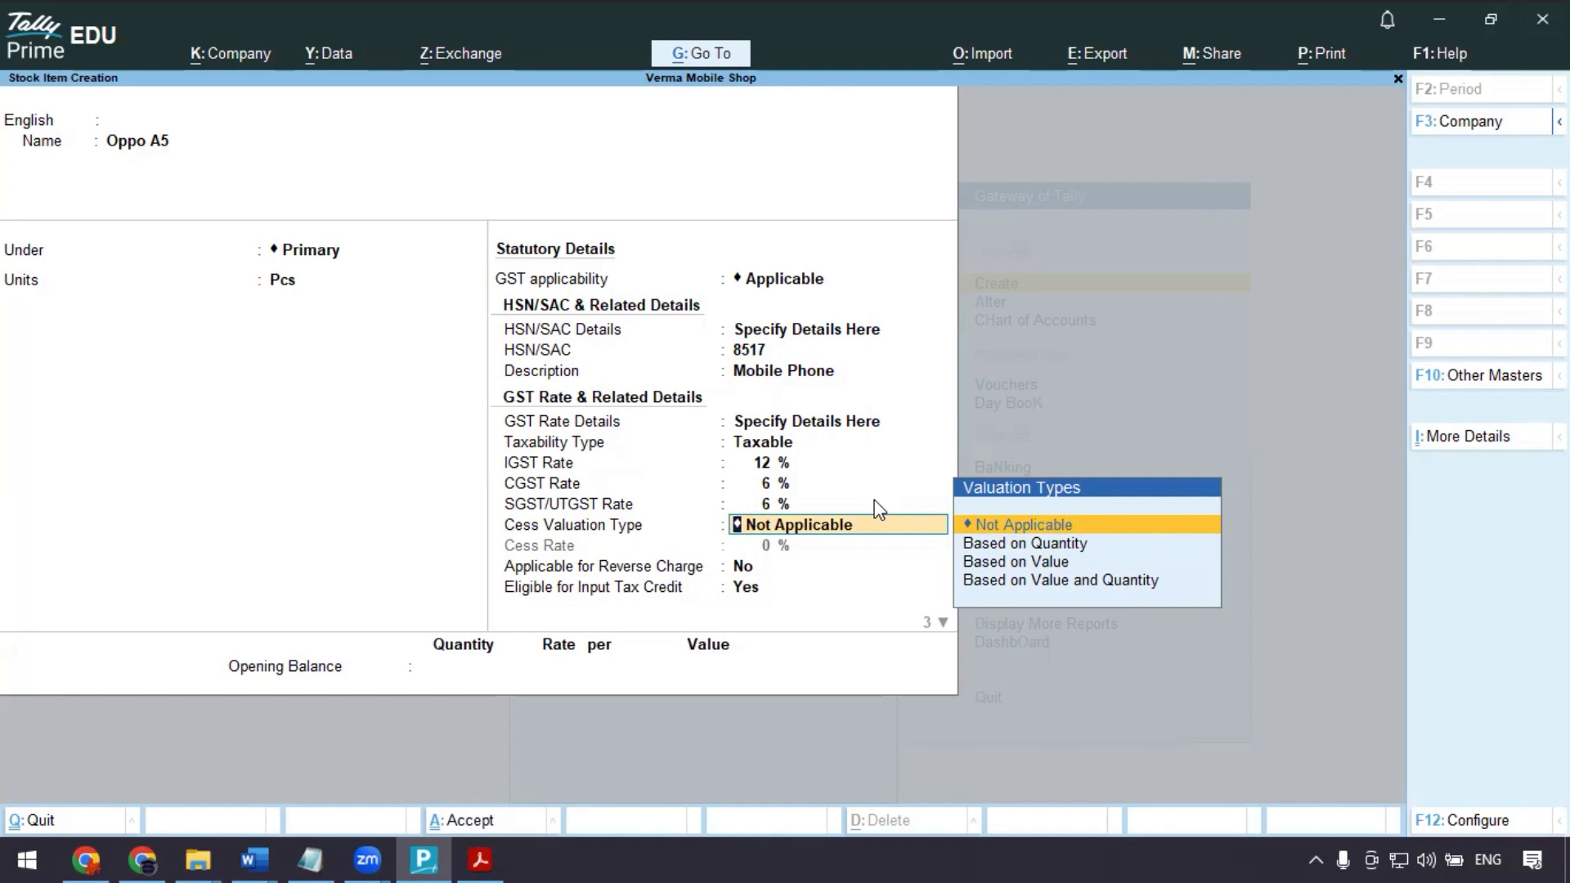
pyautogui.press('Return')
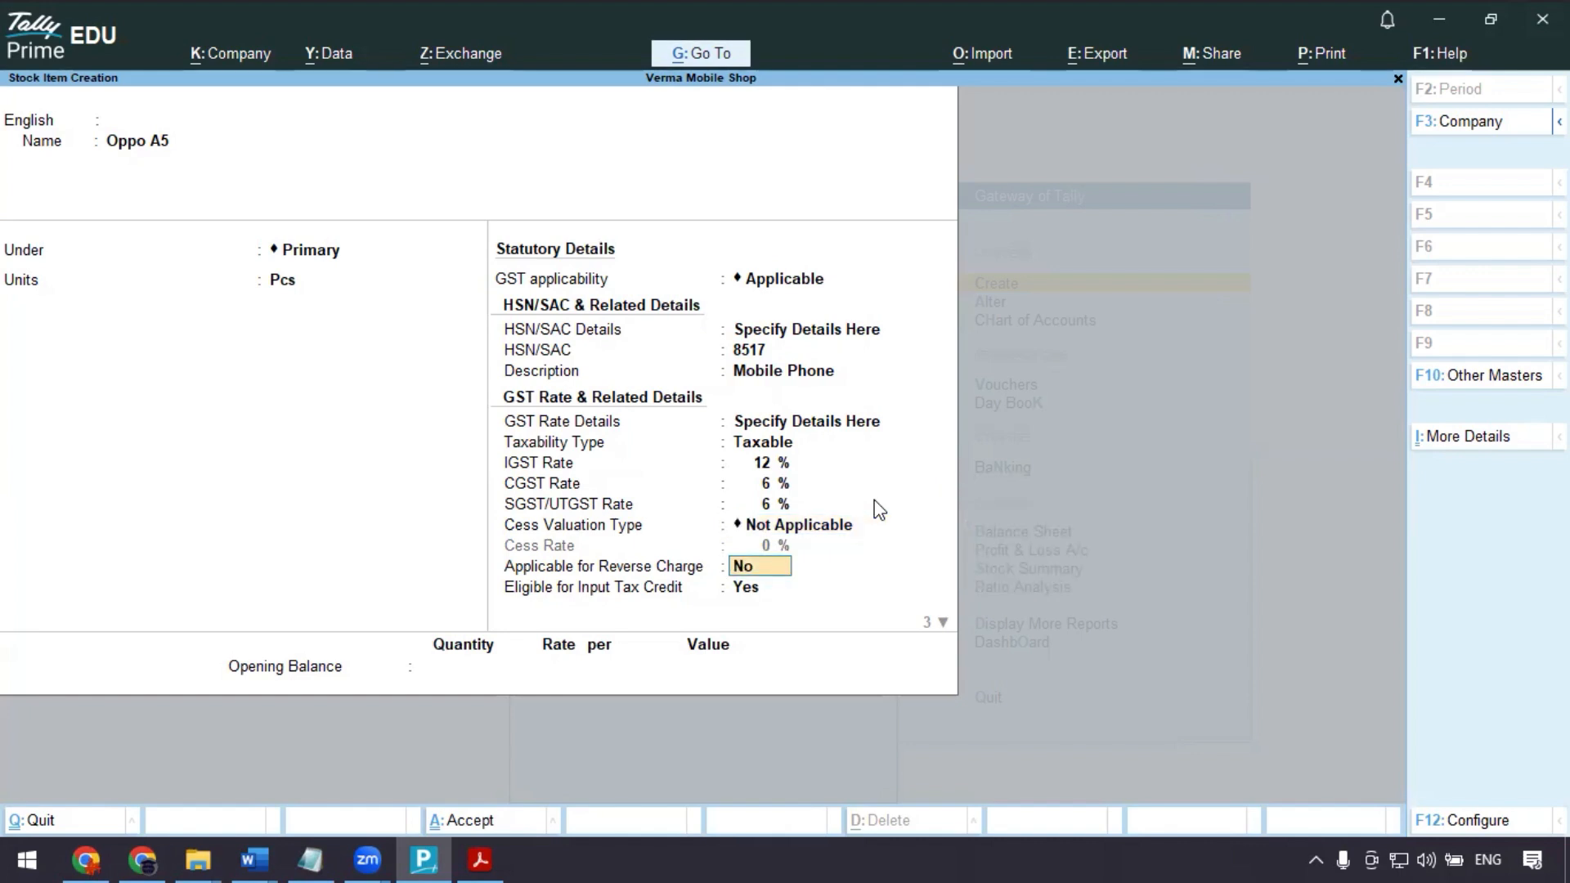
pyautogui.press('Return')
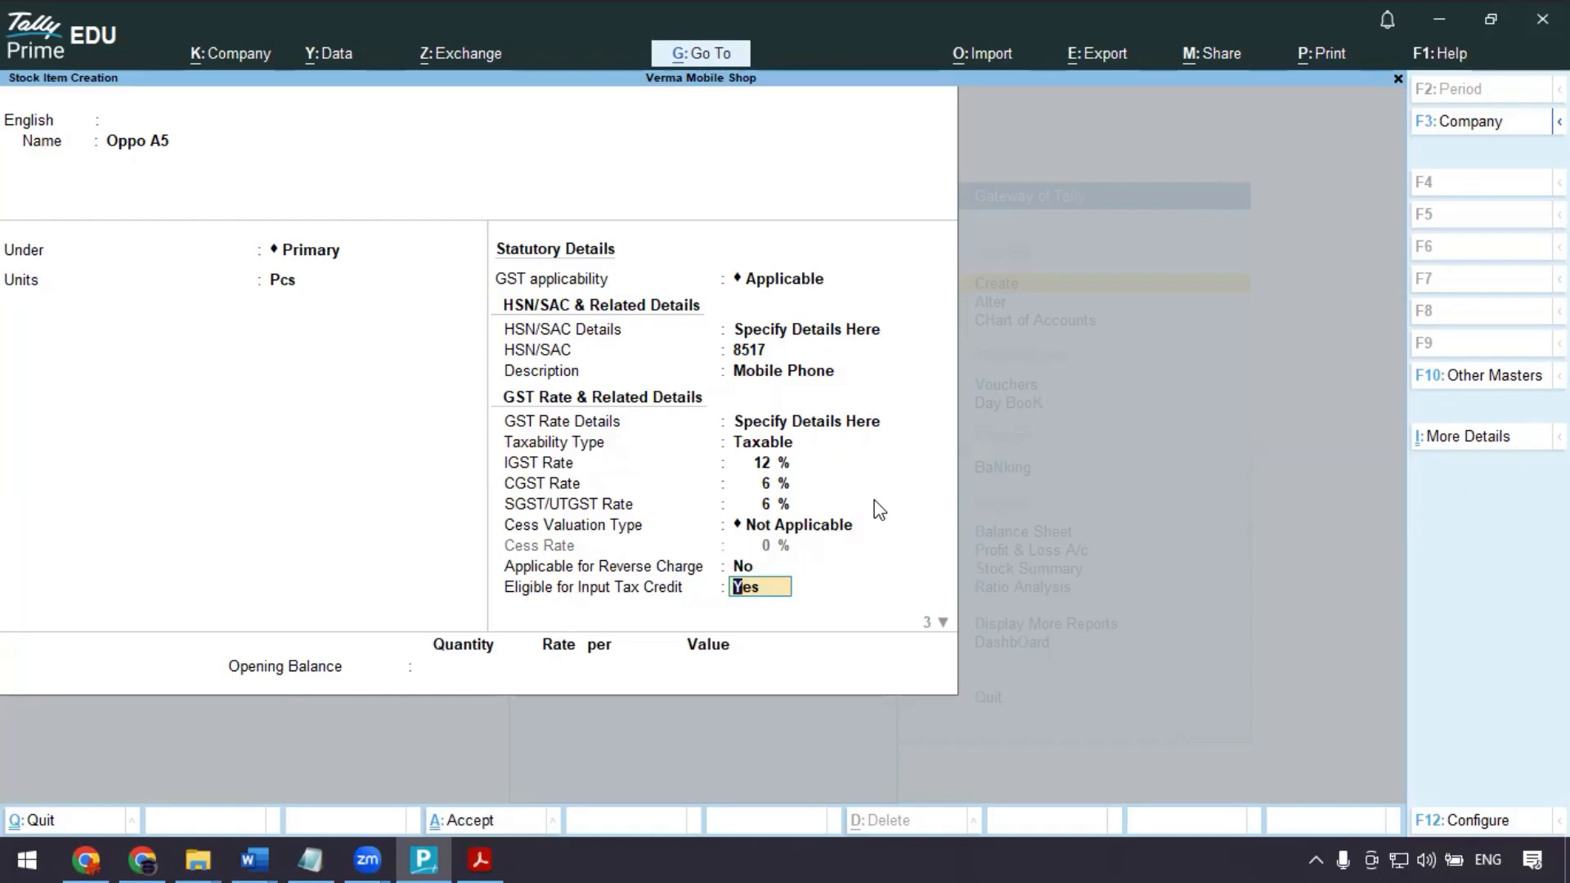
pyautogui.press('Return')
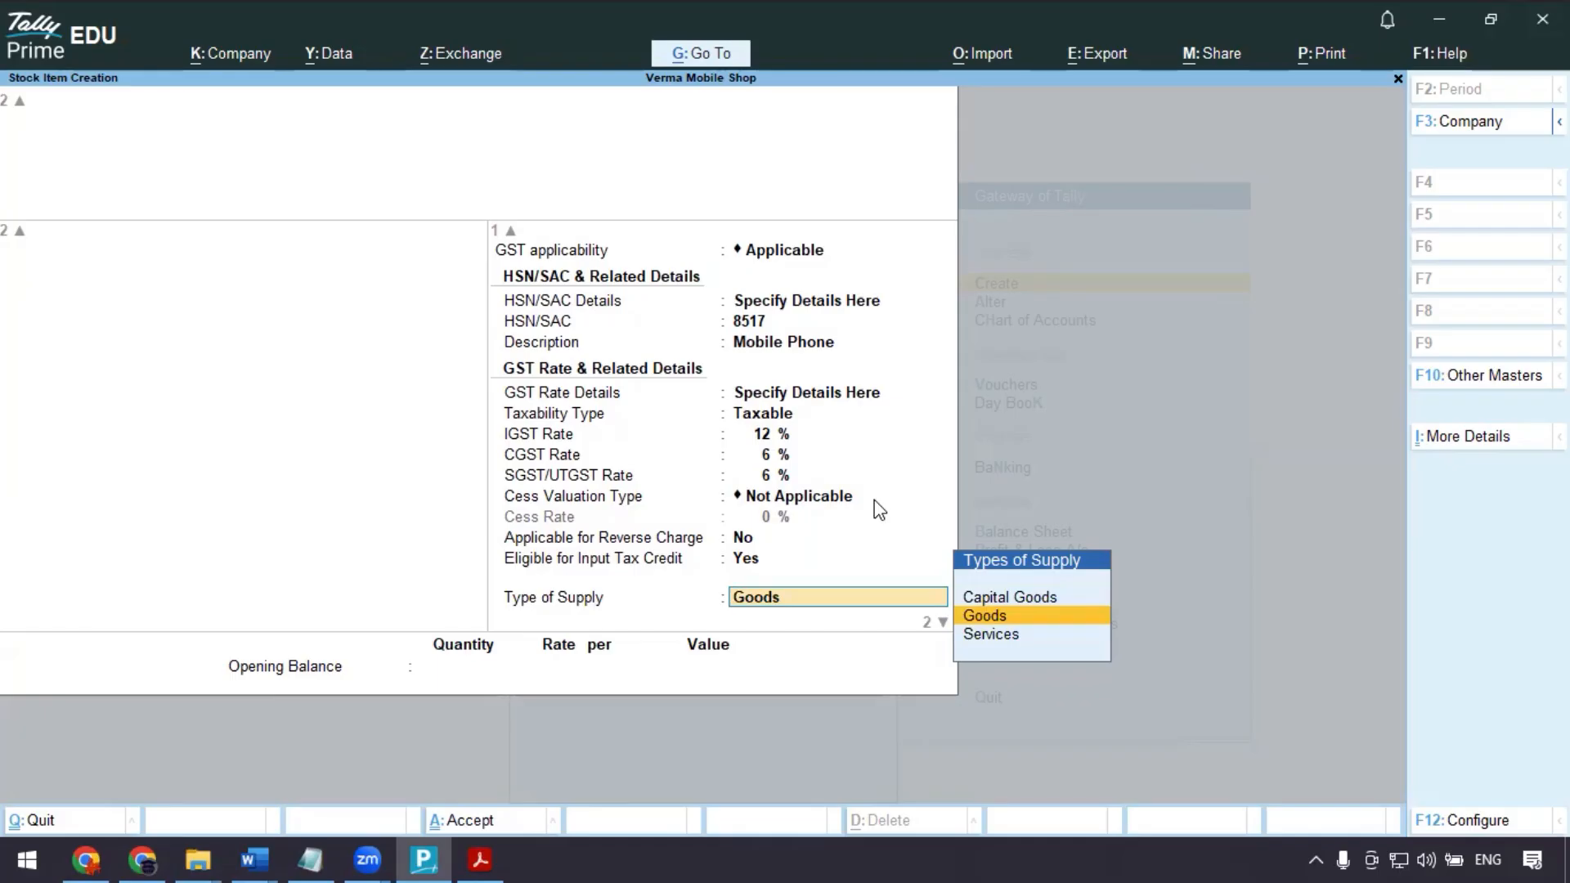
# - Keep the supply type Goods and the rate of duty 0, leave the opening balance empty and save Oppo A5
pyautogui.press('Return')
pyautogui.press('Return')
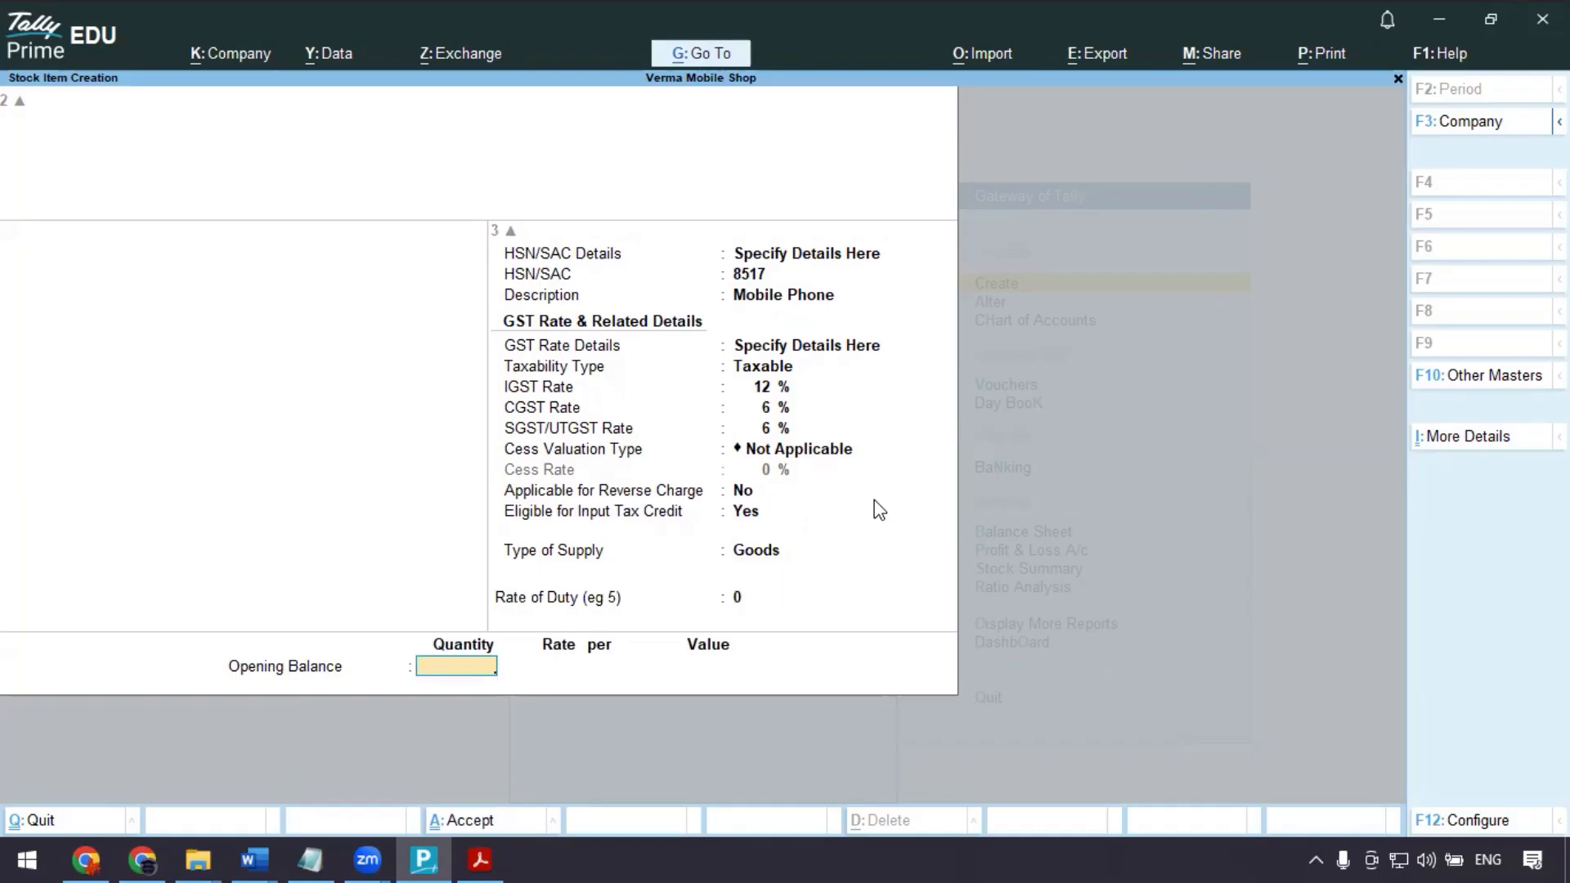
pyautogui.press('Return')
pyautogui.press('Return')
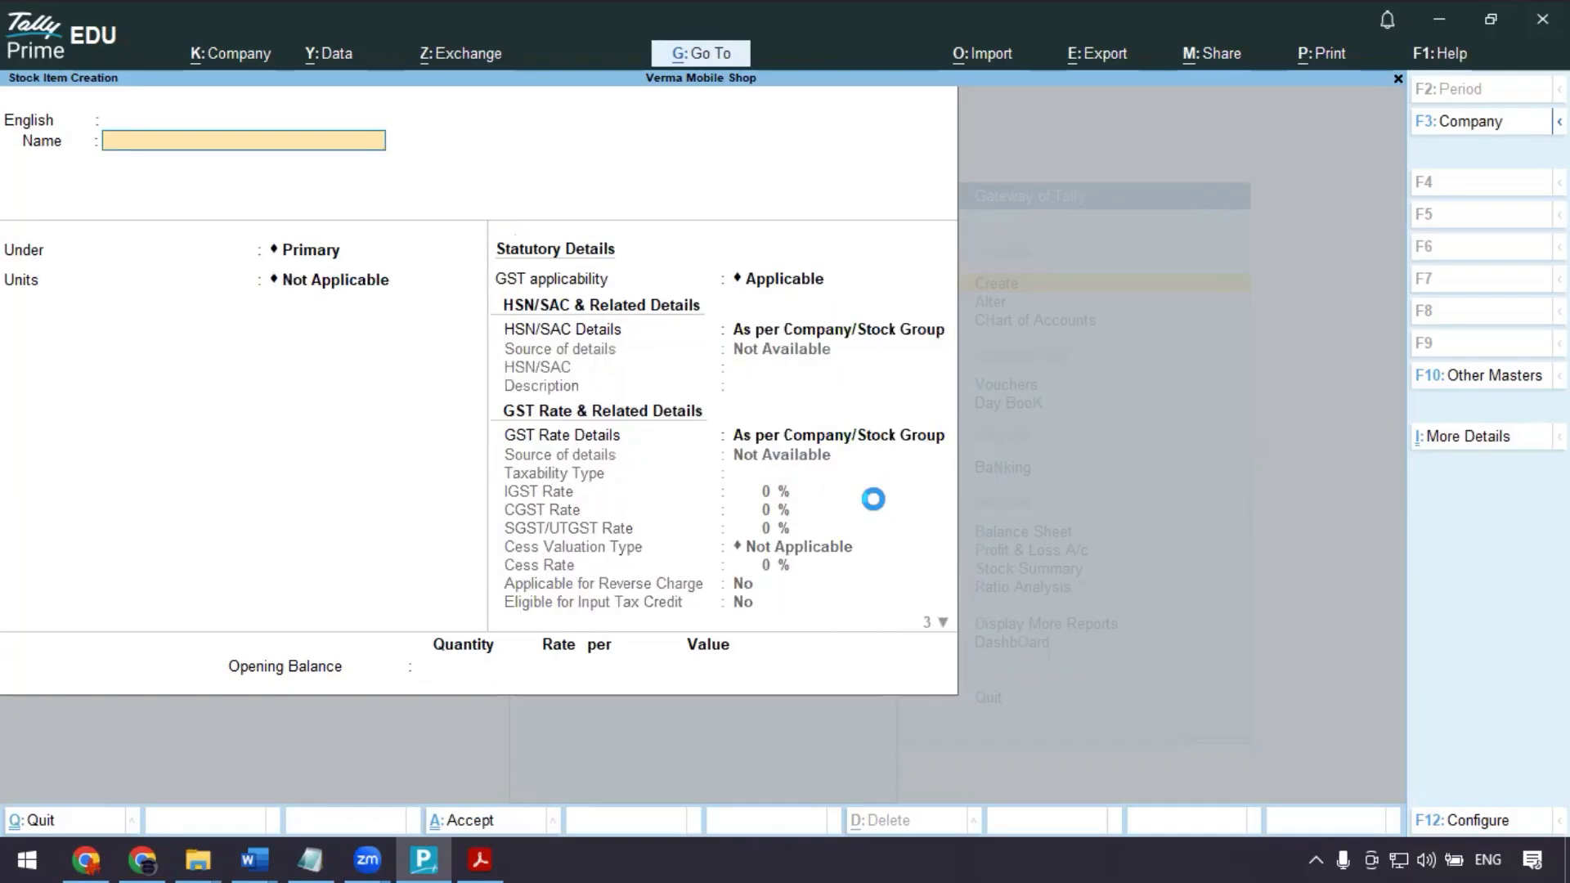
# - Copy the item name Vivo Y91 from the assignment PDF and enter it as the next stock item's name in TallyPrime
pyautogui.click(240, 64)
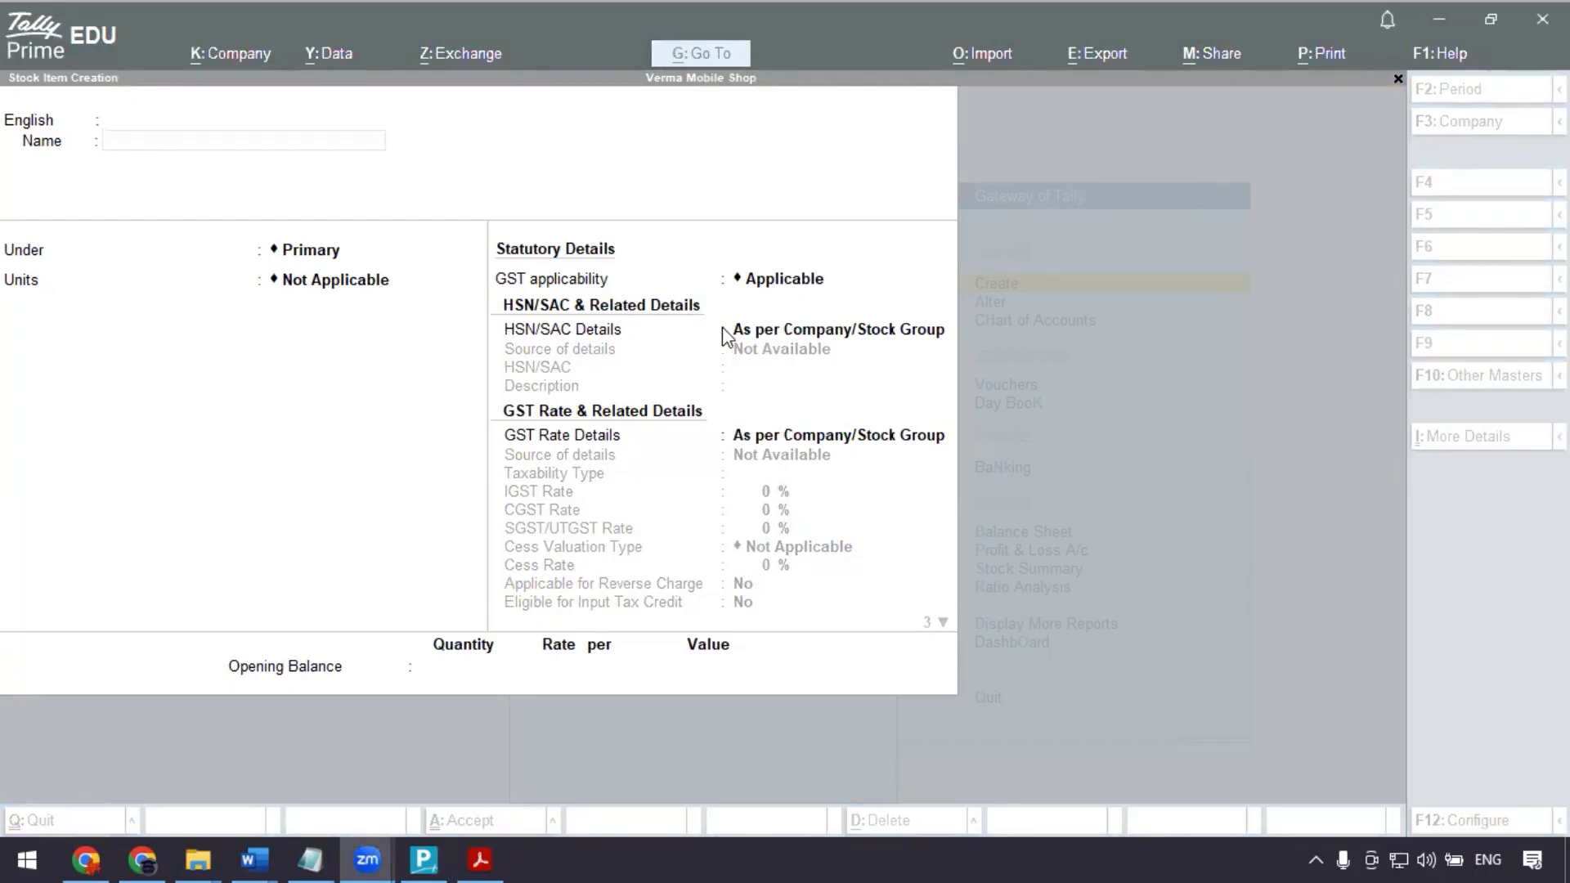
pyautogui.hotkey('alt', 'Tab')
pyautogui.hotkey('alt', 'Tab')
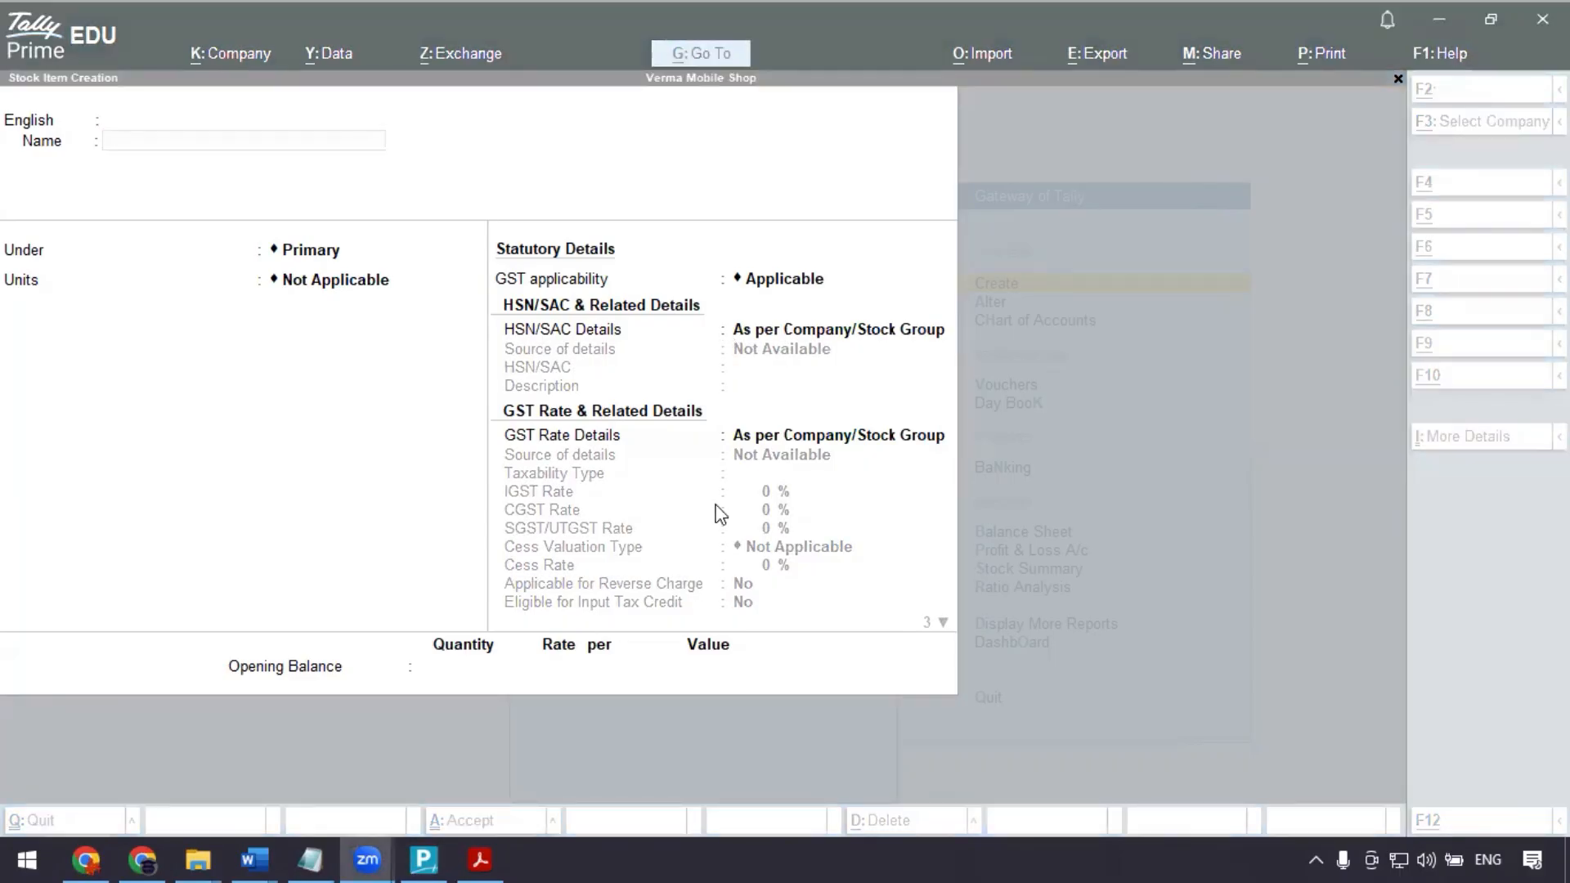
pyautogui.hotkey('alt', 'Tab')
pyautogui.hotkey('alt', 'Tab')
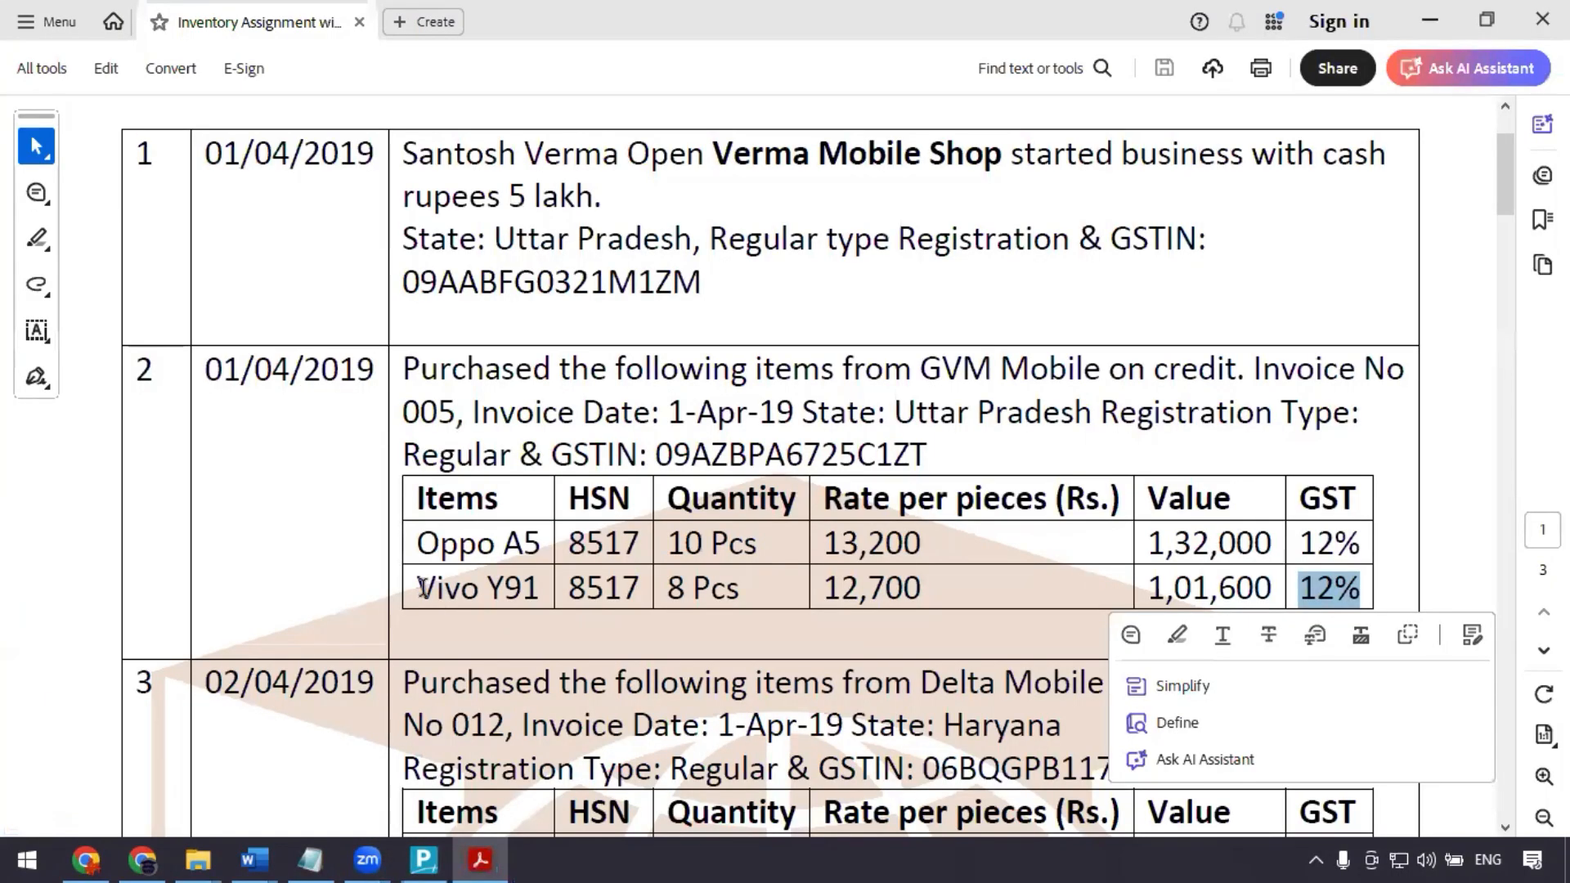
pyautogui.moveTo(419, 588); pyautogui.dragTo(537, 589)
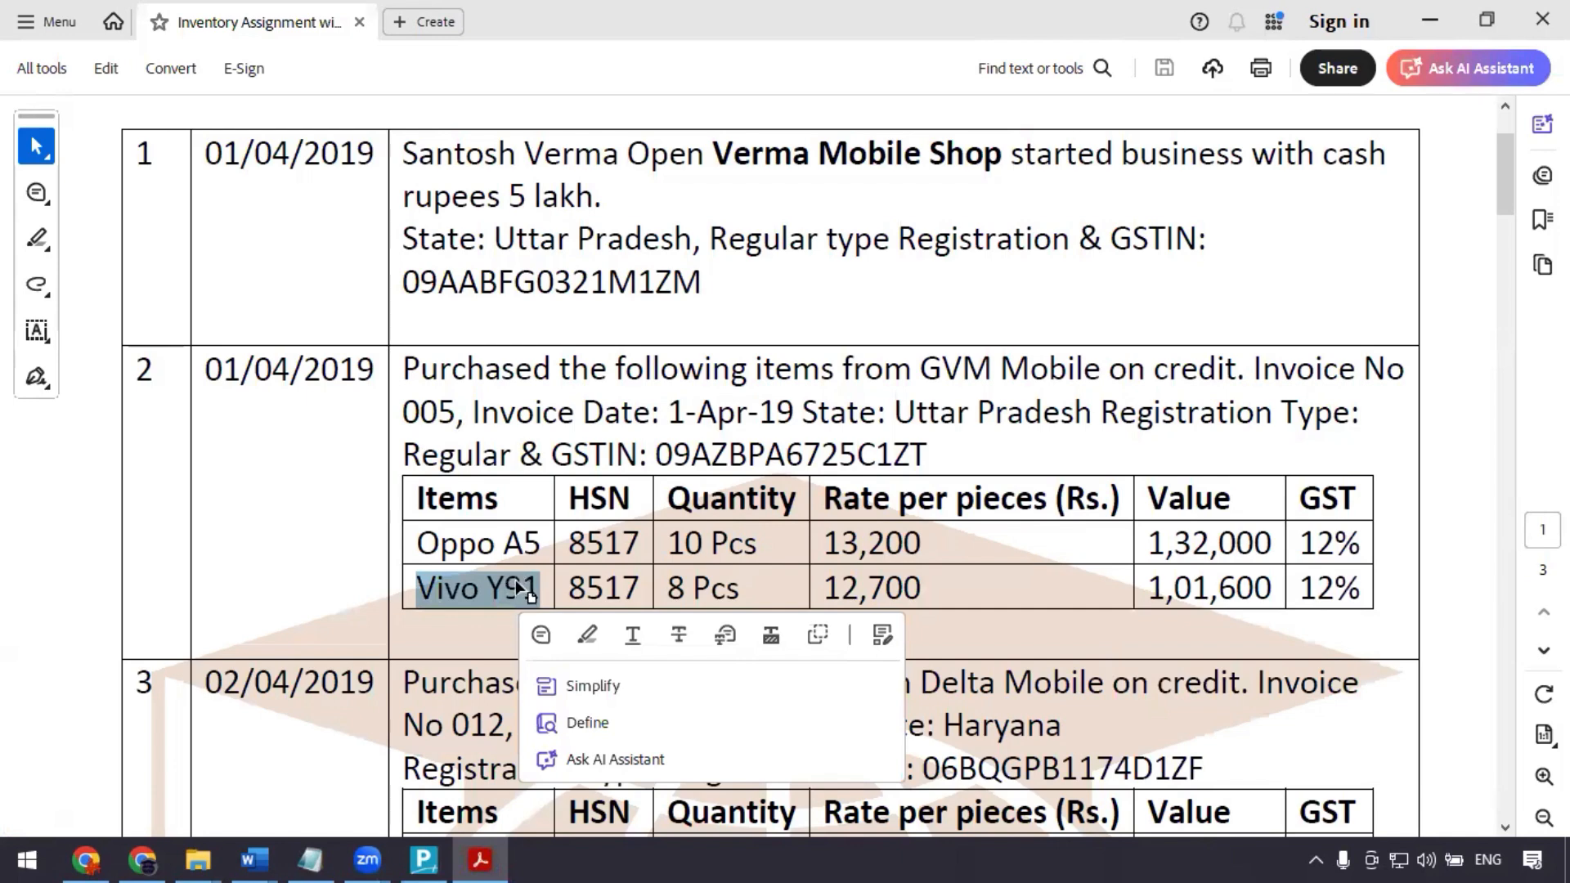
pyautogui.hotkey('alt', 'Tab')
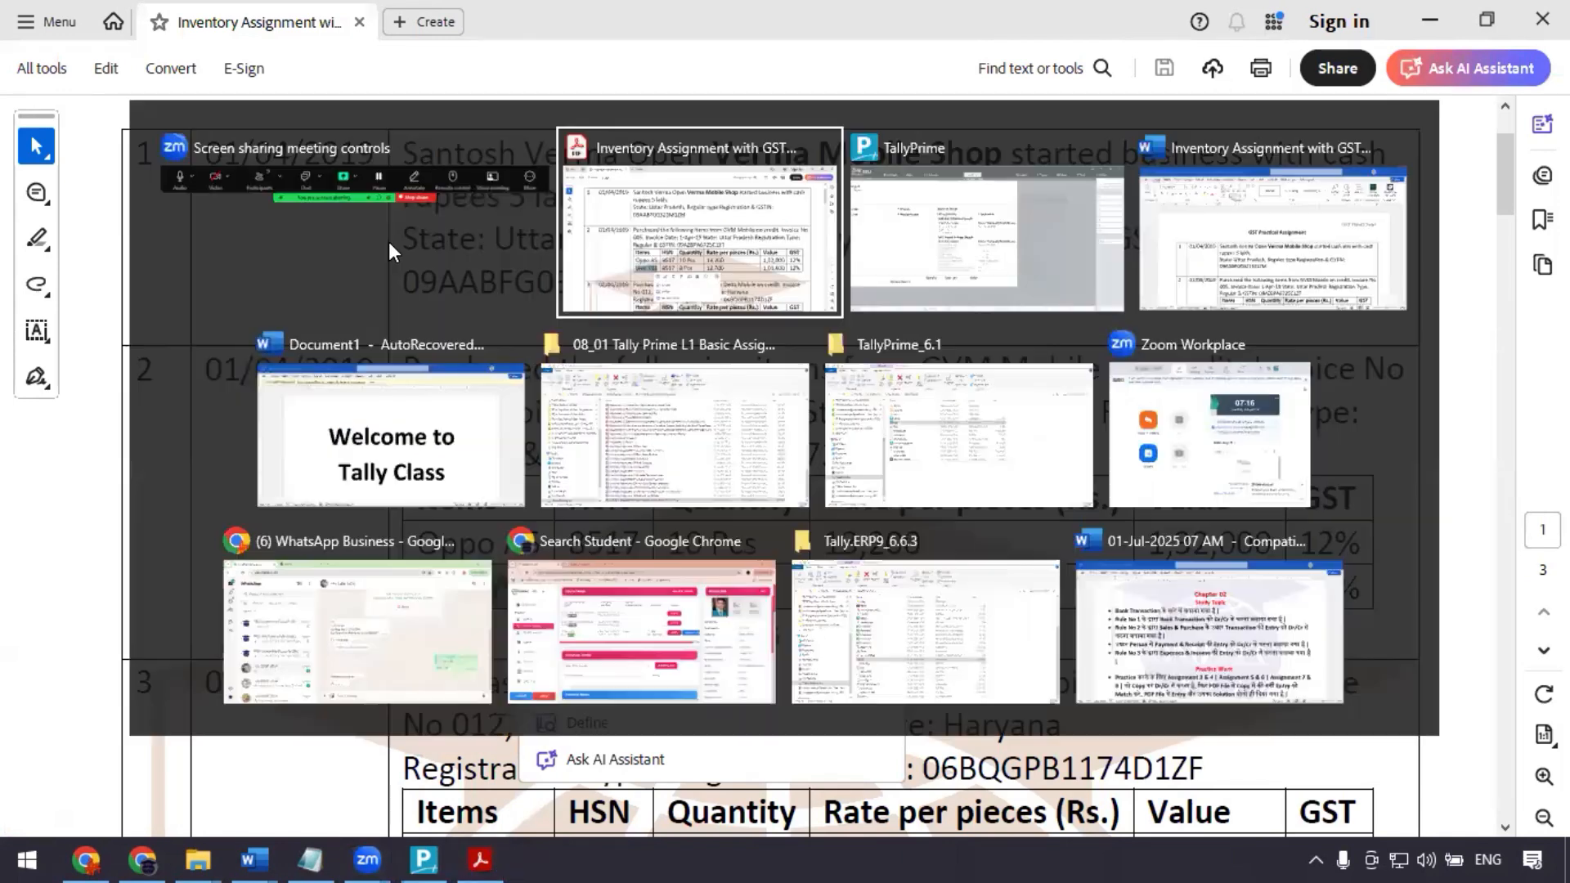
pyautogui.hotkey('ctrl', 'alt', 'v')
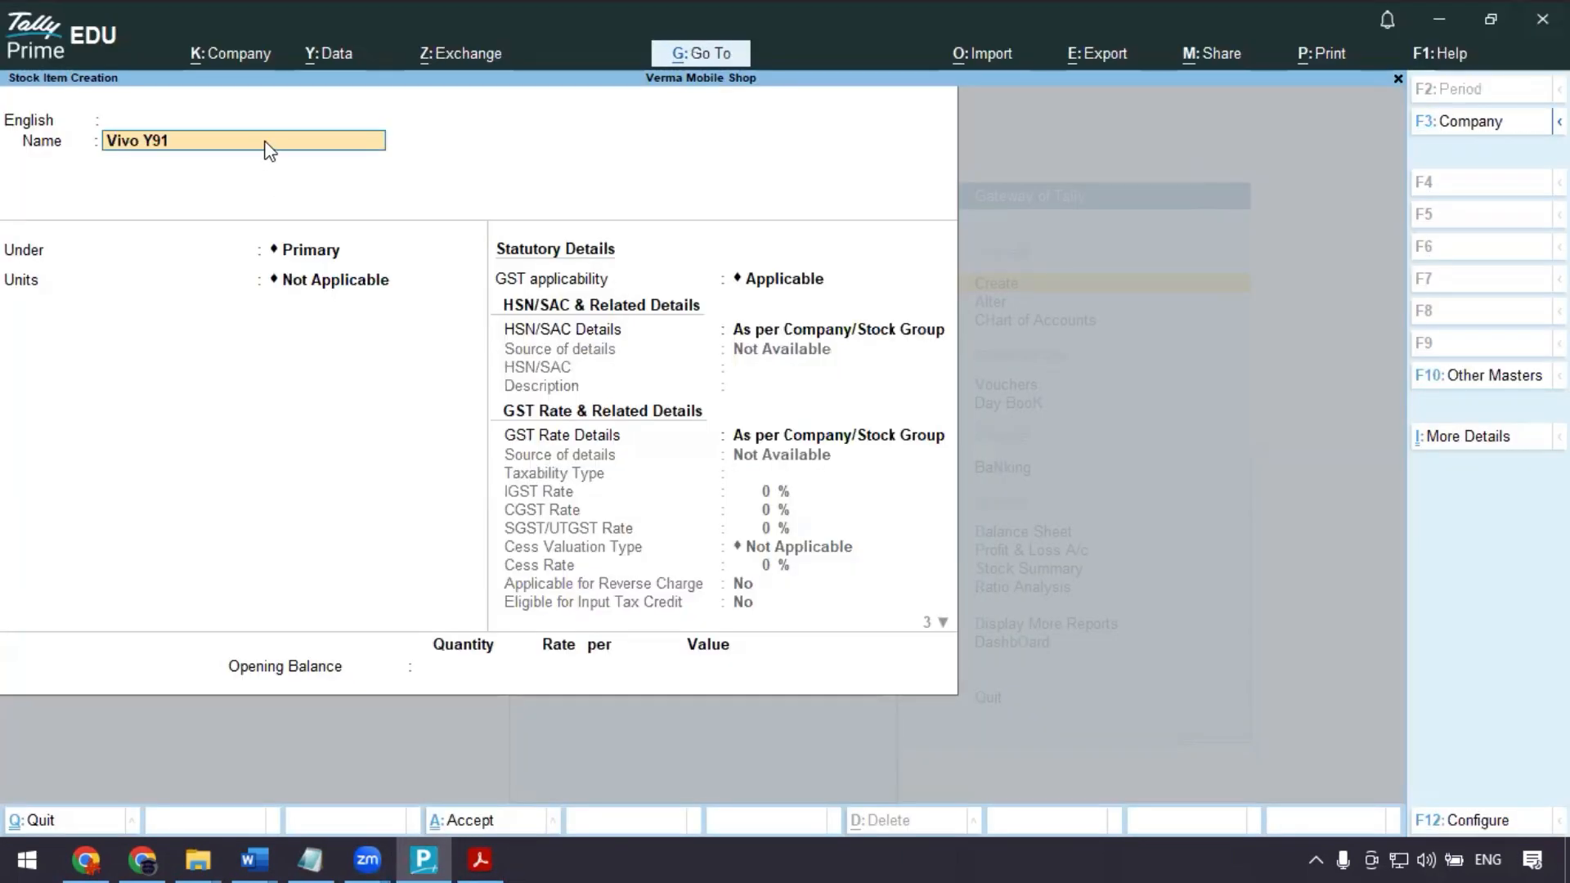
# - Skip the additional language name for Vivo Y91, keep it under Primary and set its unit to Pcs
pyautogui.press('Return')
pyautogui.press('Return')
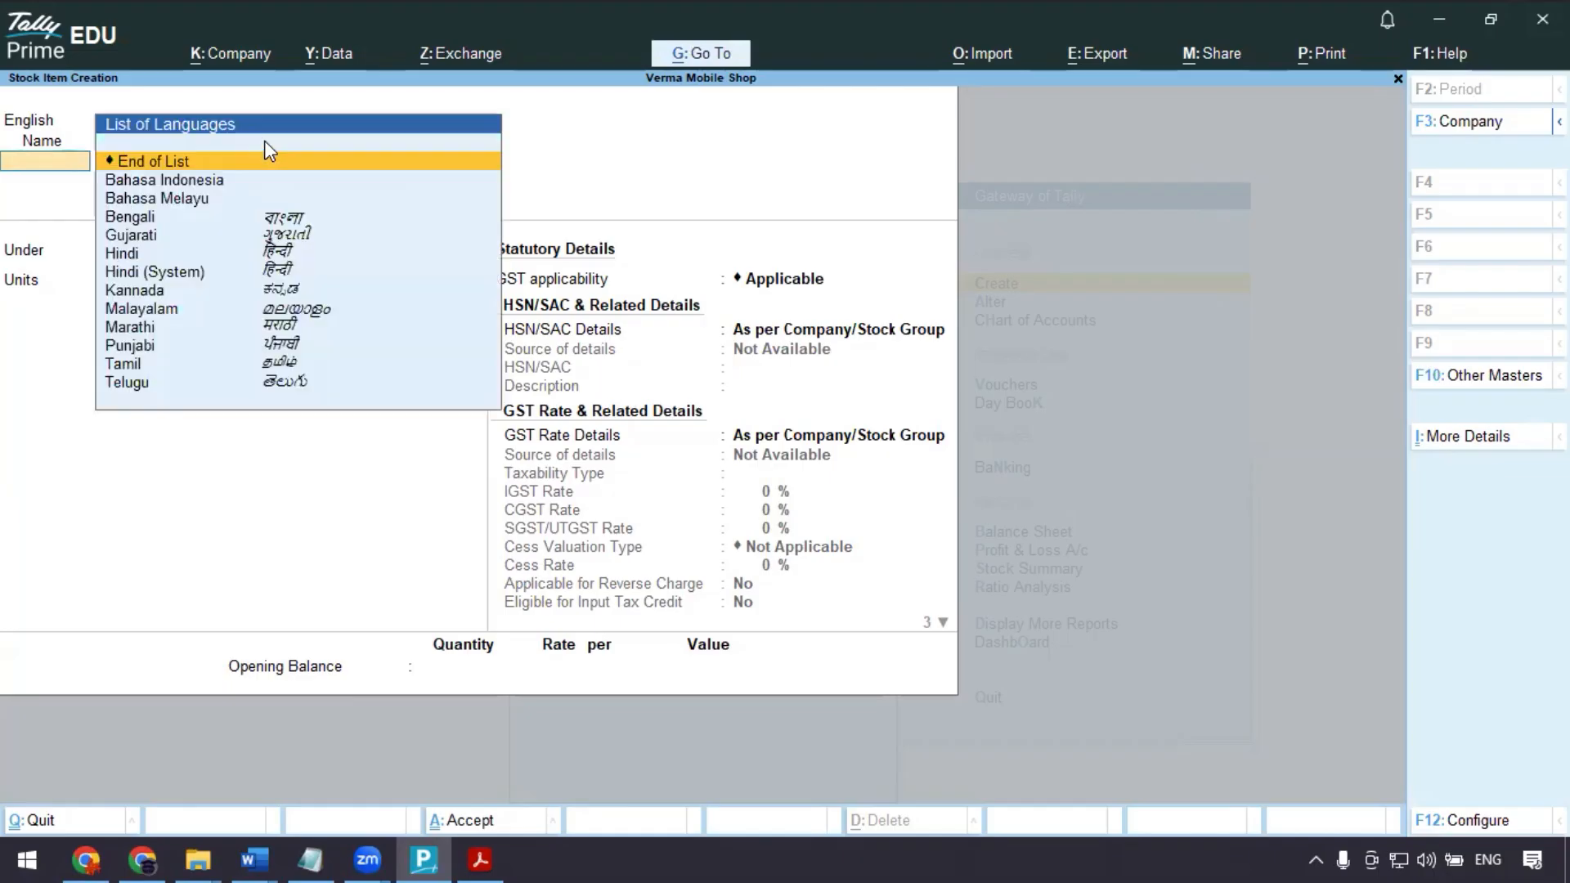
pyautogui.press('Return')
pyautogui.press('Return')
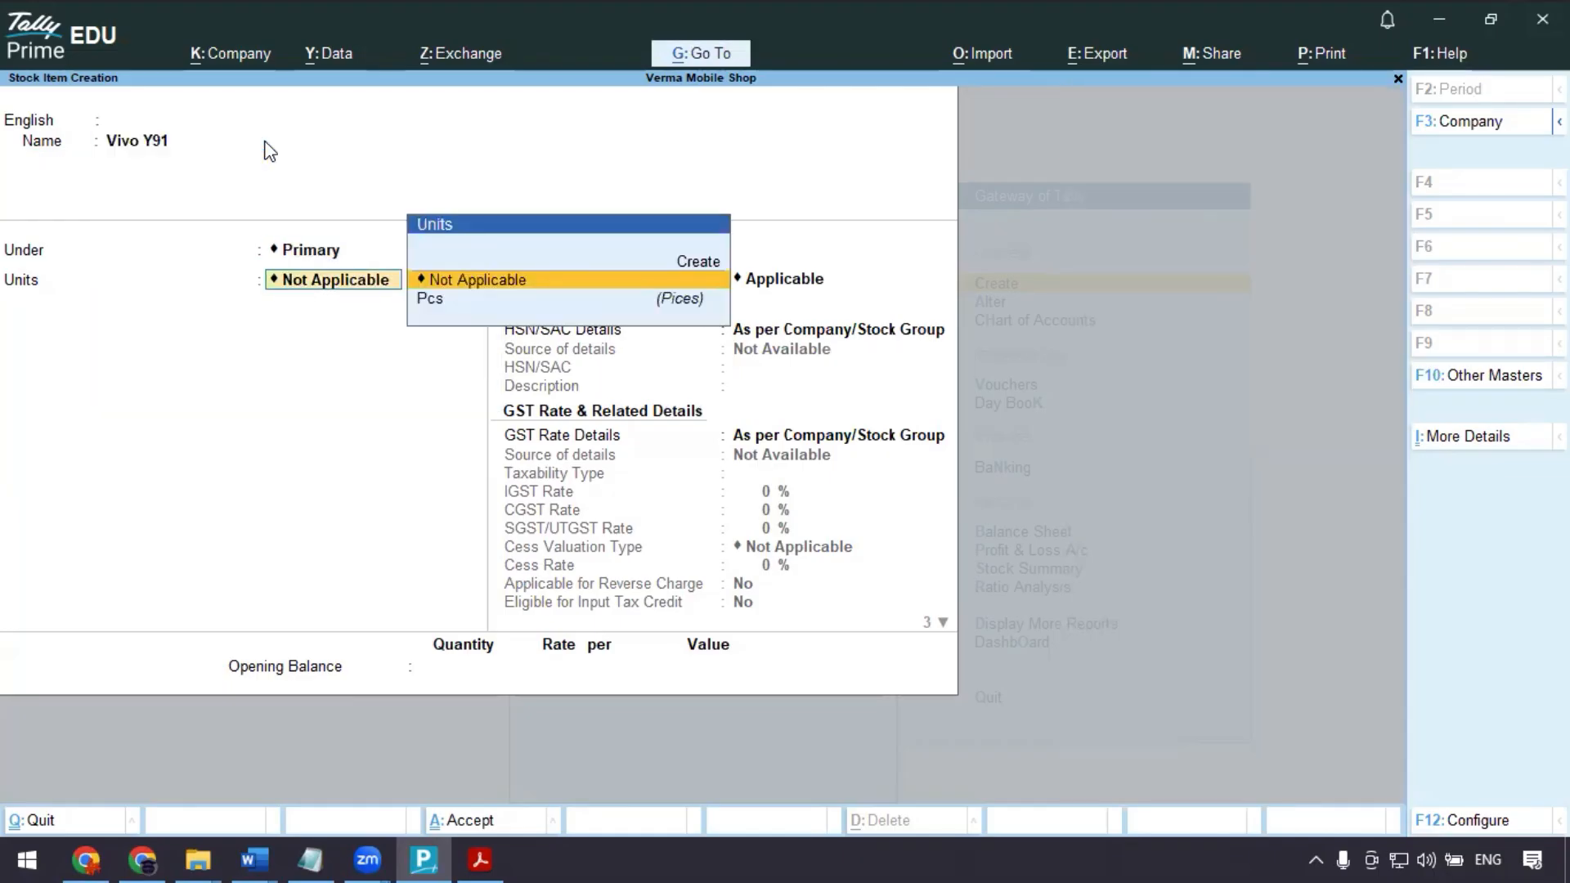
pyautogui.press('Down')
pyautogui.press('Return')
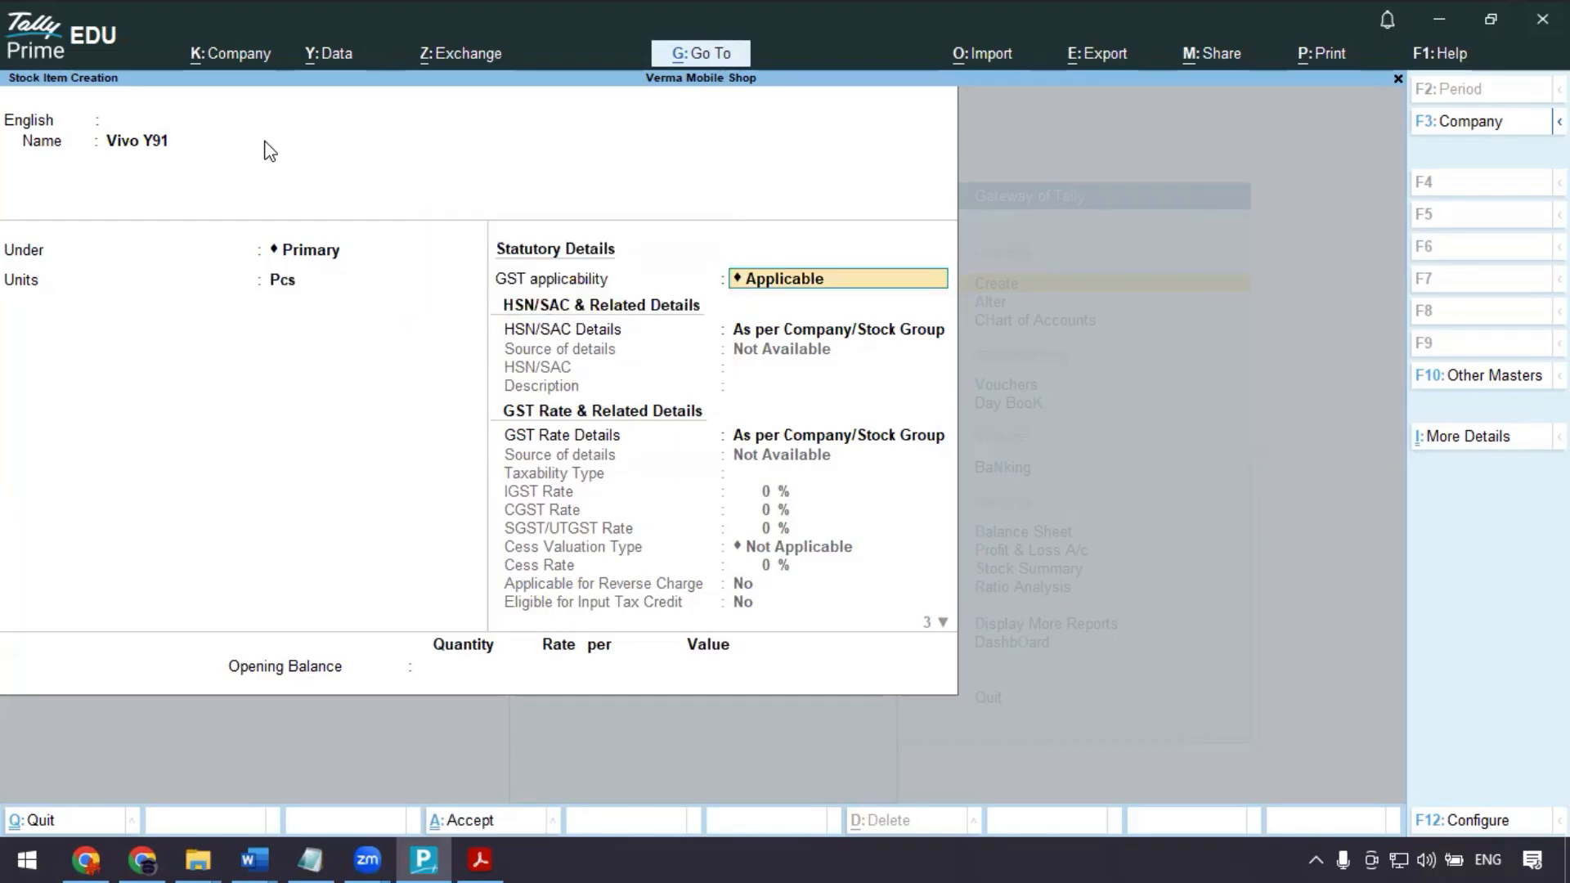
# - Keep GST applicable for Vivo Y91, choose Specify Details Here for HSN/SAC and enter the code 8517
pyautogui.press('Return')
pyautogui.press('Down')
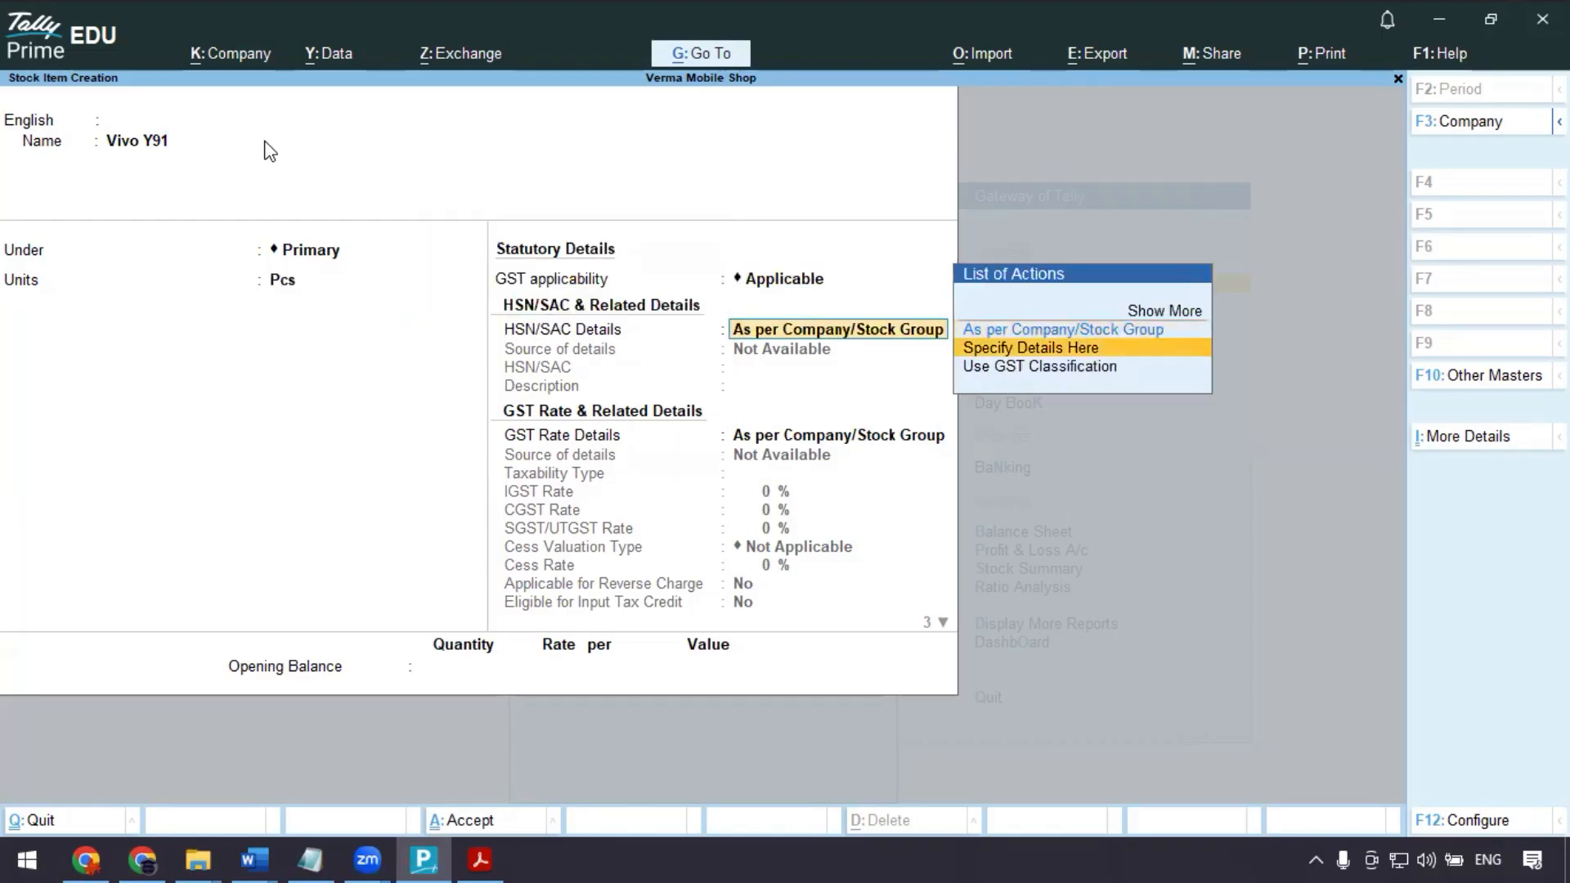
pyautogui.press('Return')
pyautogui.write('85')
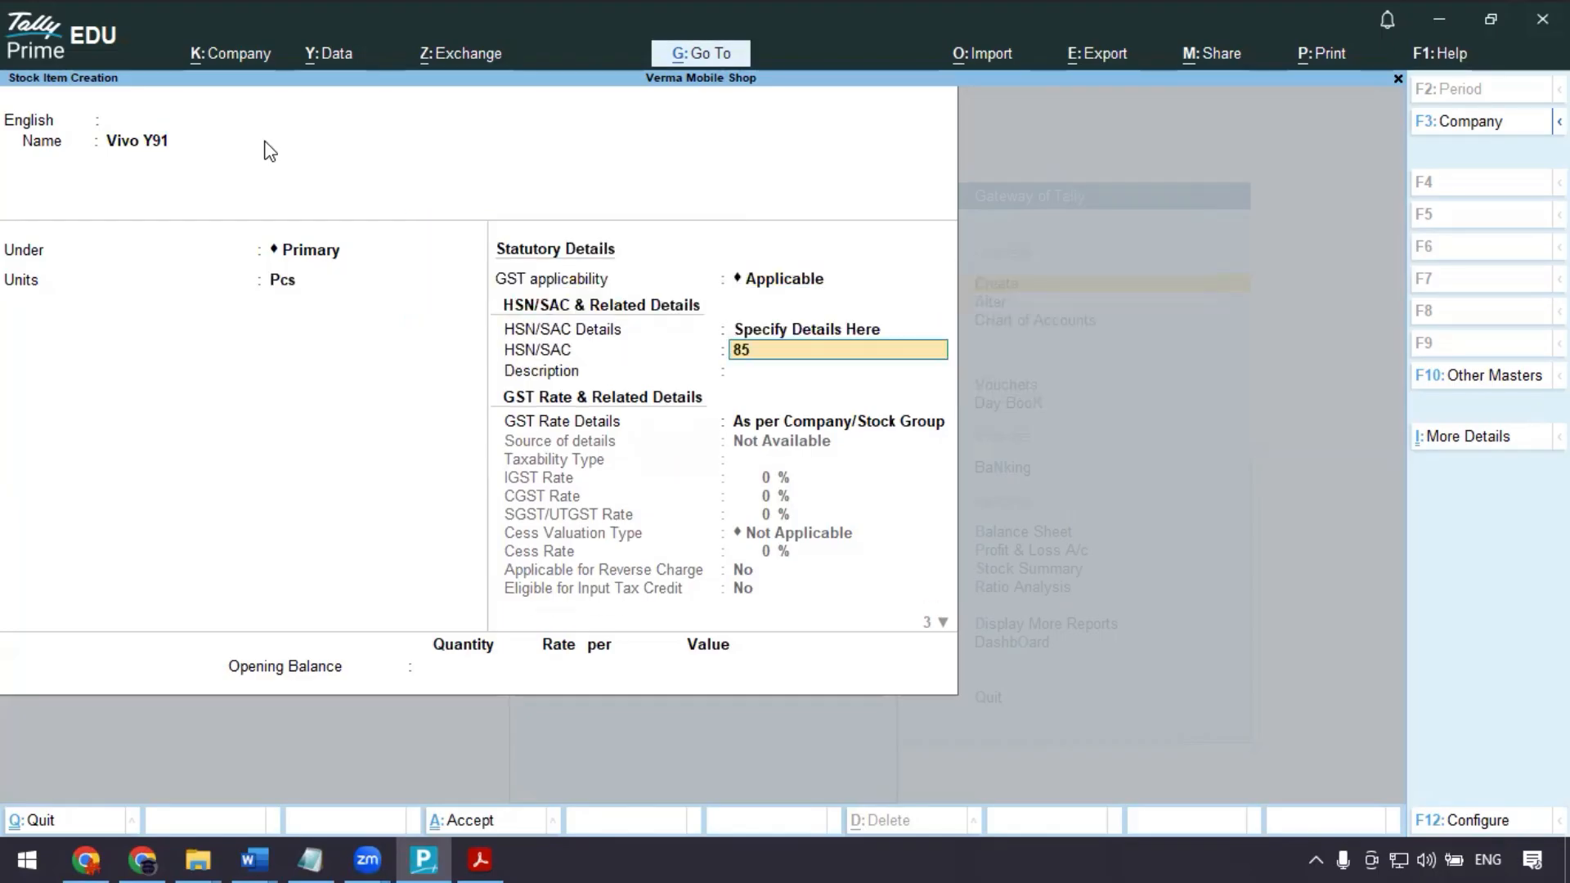
pyautogui.write('17')
# - Check the HSN code and GST rate of Vivo Y91 in the assignment PDF, then return to TallyPrime
pyautogui.hotkey('alt', 'Tab')
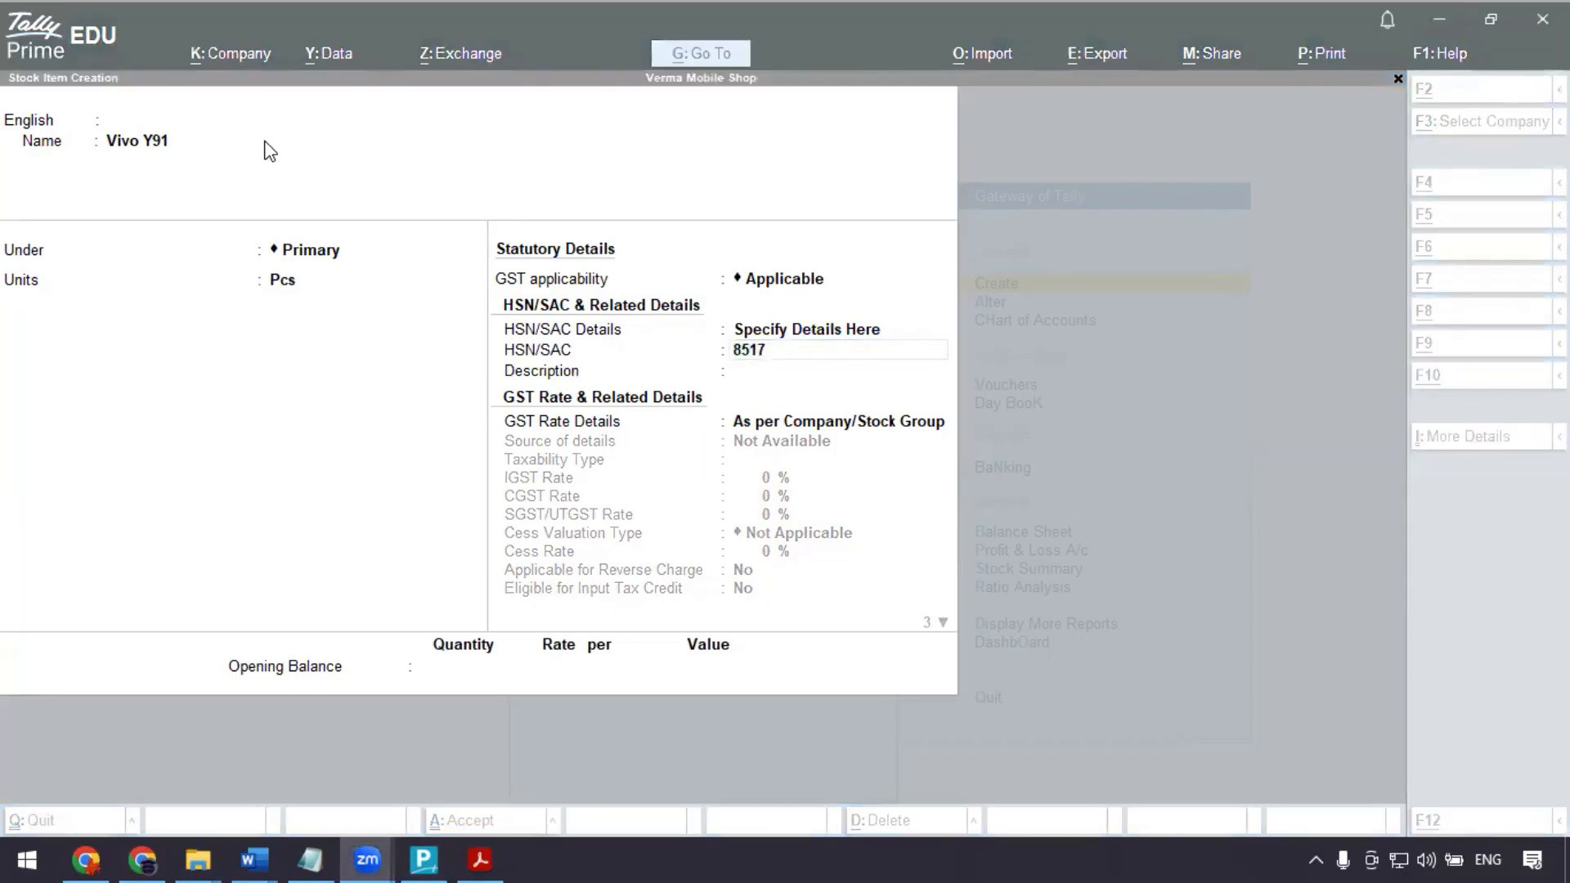
pyautogui.hotkey('alt', 'Tab')
pyautogui.press('Tab')
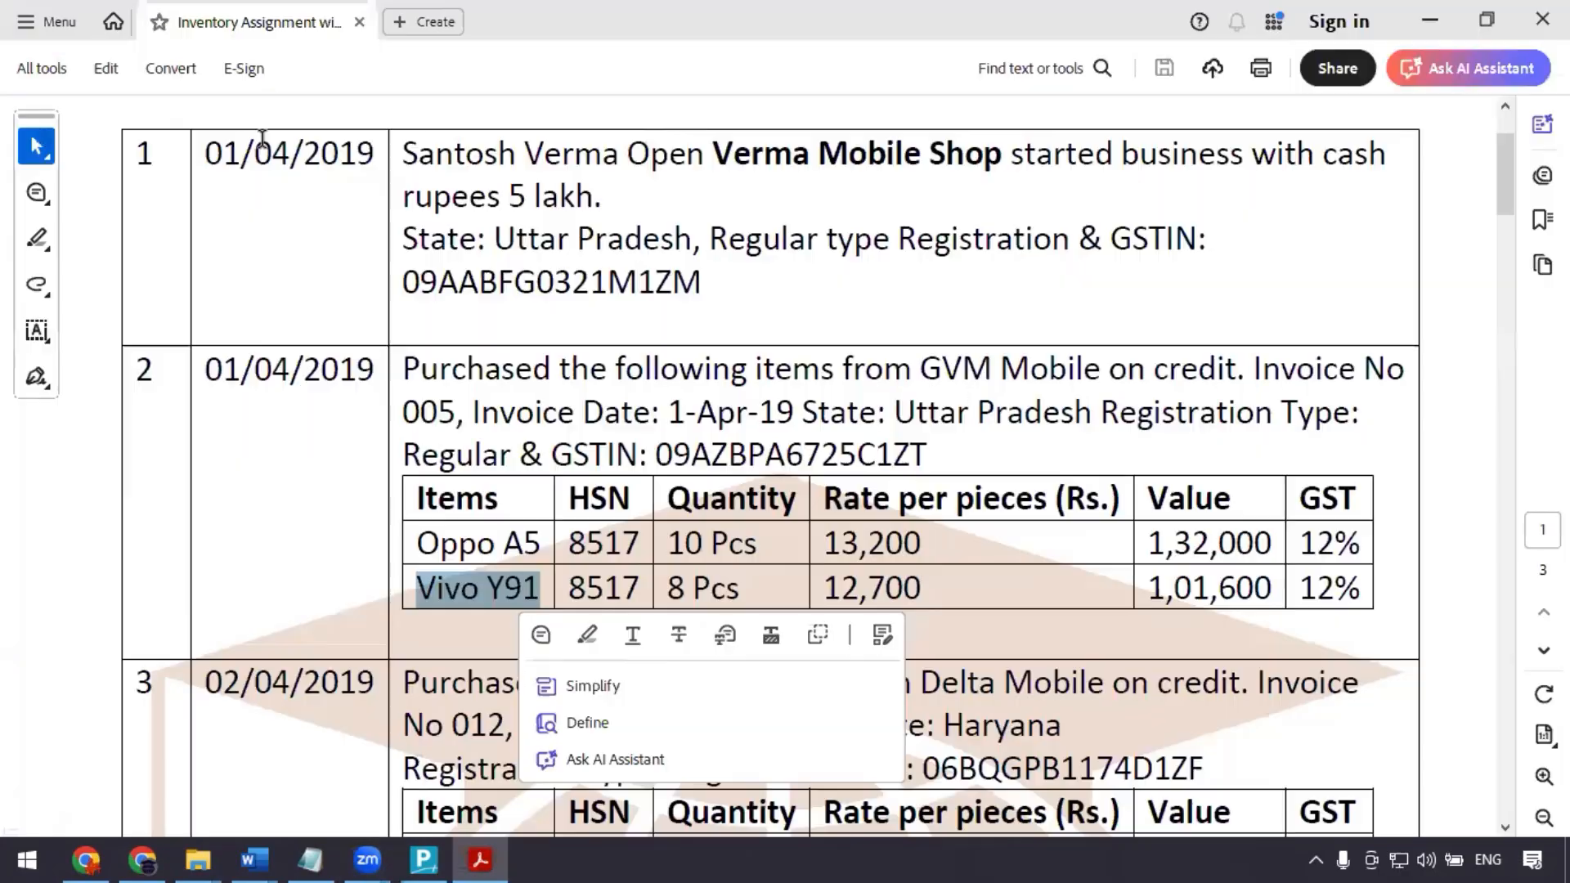
pyautogui.hotkey('alt', 'Tab')
pyautogui.press('Tab')
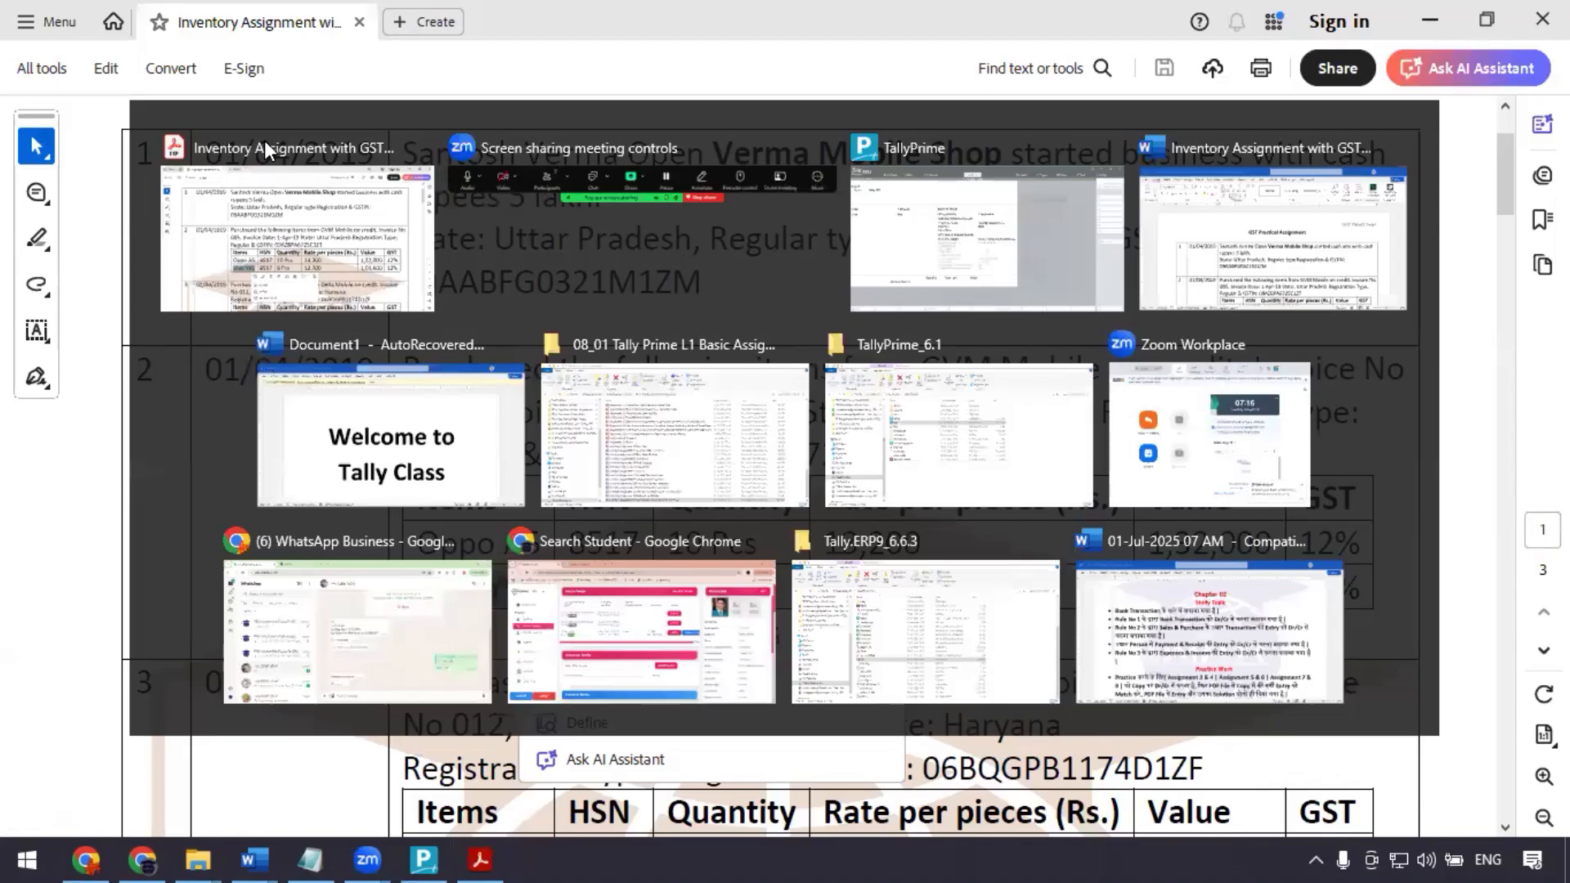
# - Leave the HSN description empty, specify the GST rate details here as Taxable and set the IGST rate to 12%
pyautogui.press('Return')
pyautogui.press('Return')
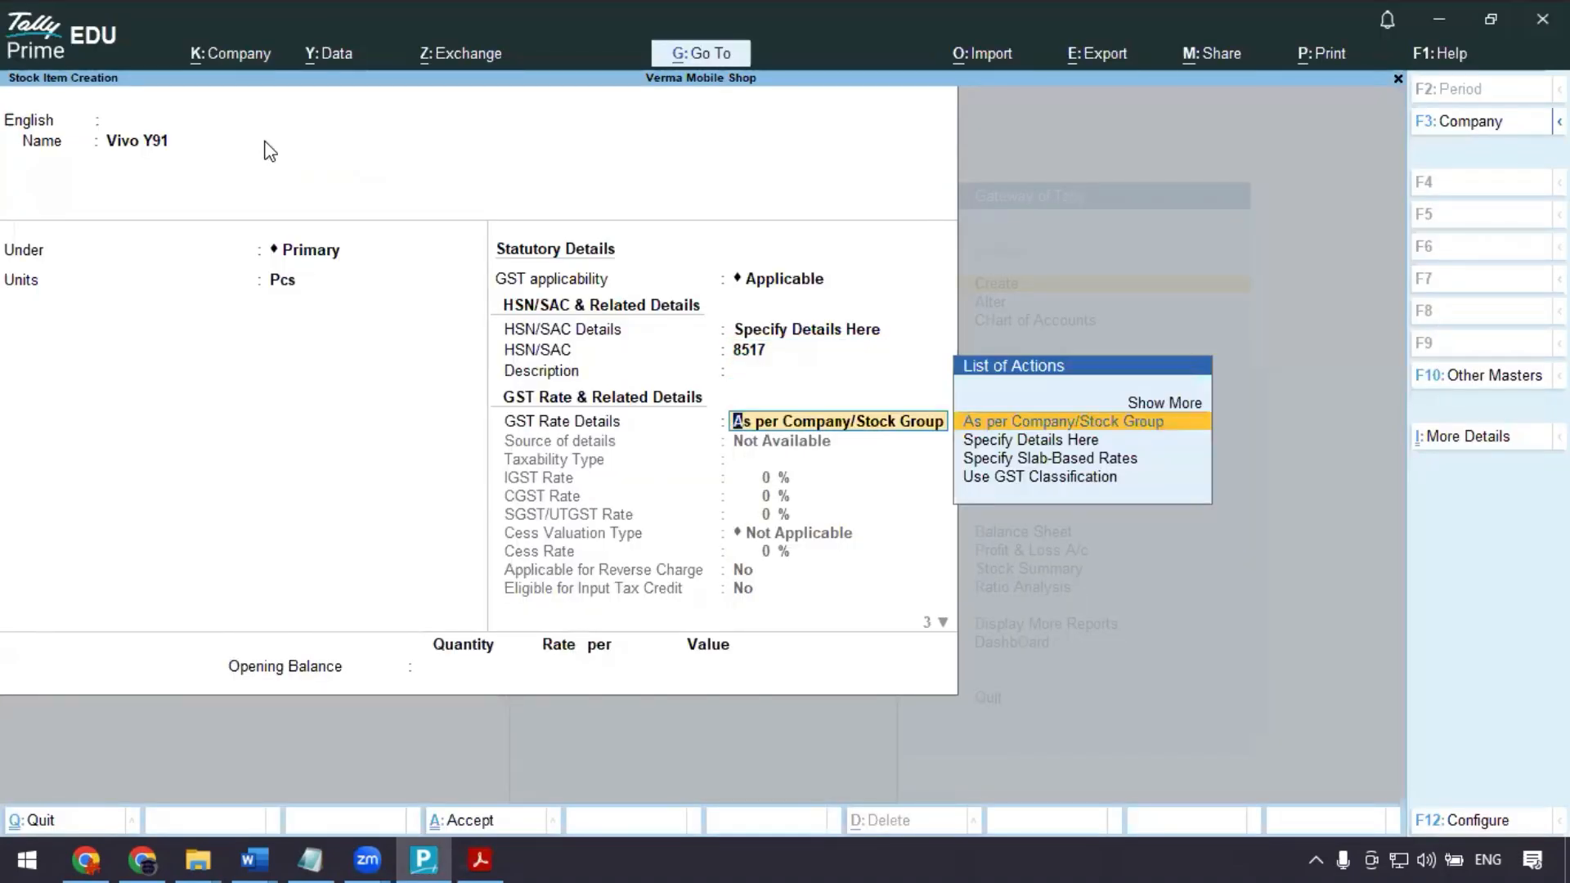
pyautogui.press('Down')
pyautogui.press('Return')
pyautogui.press('Return')
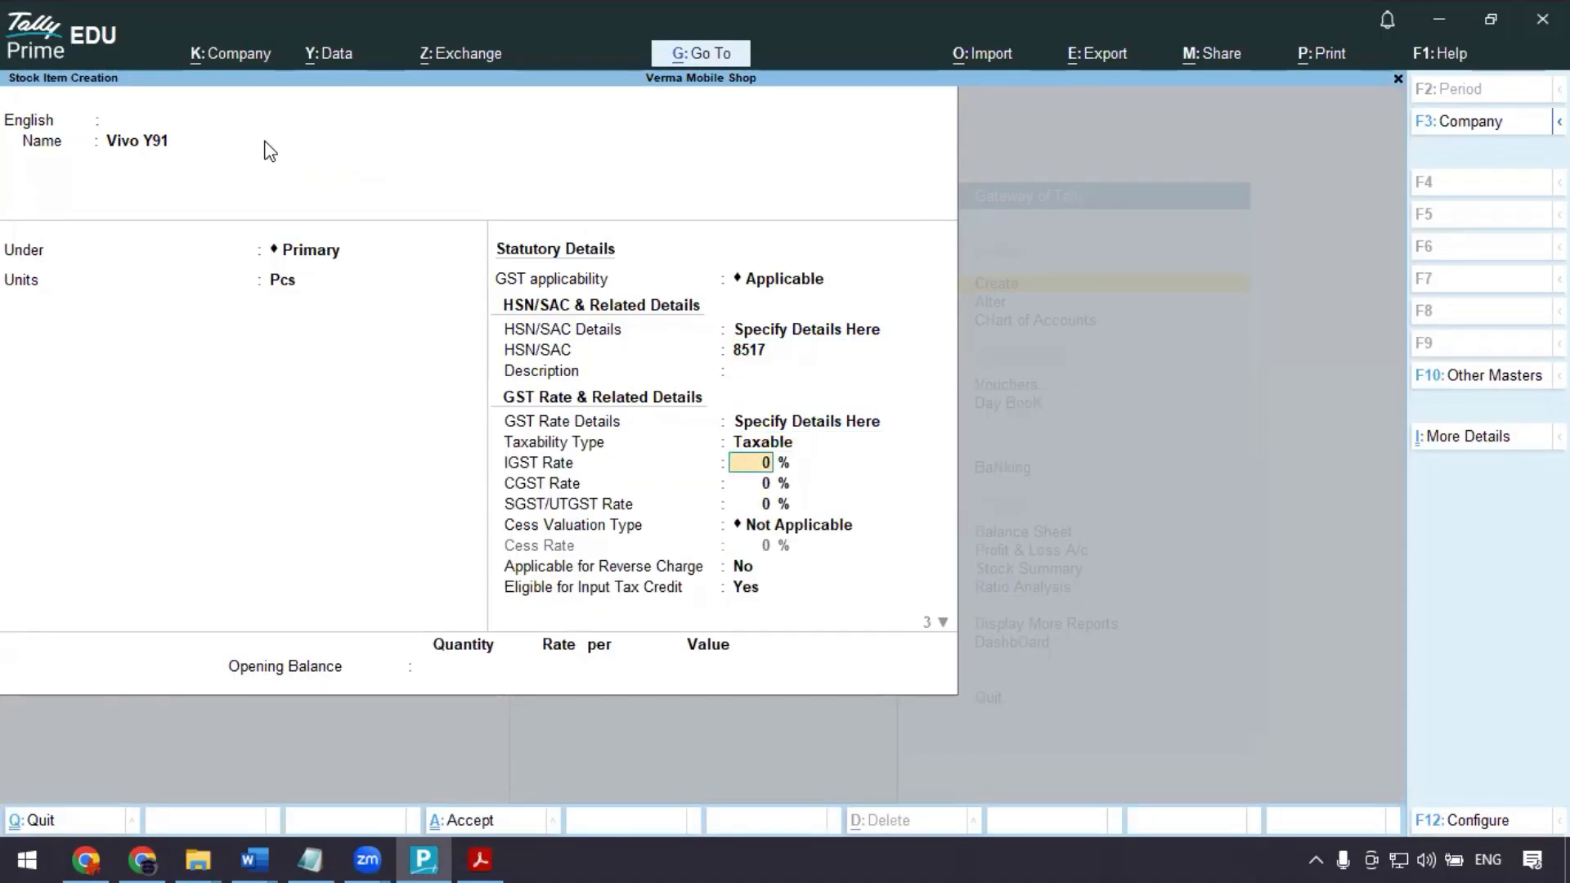
pyautogui.write('12')
pyautogui.press('Return')
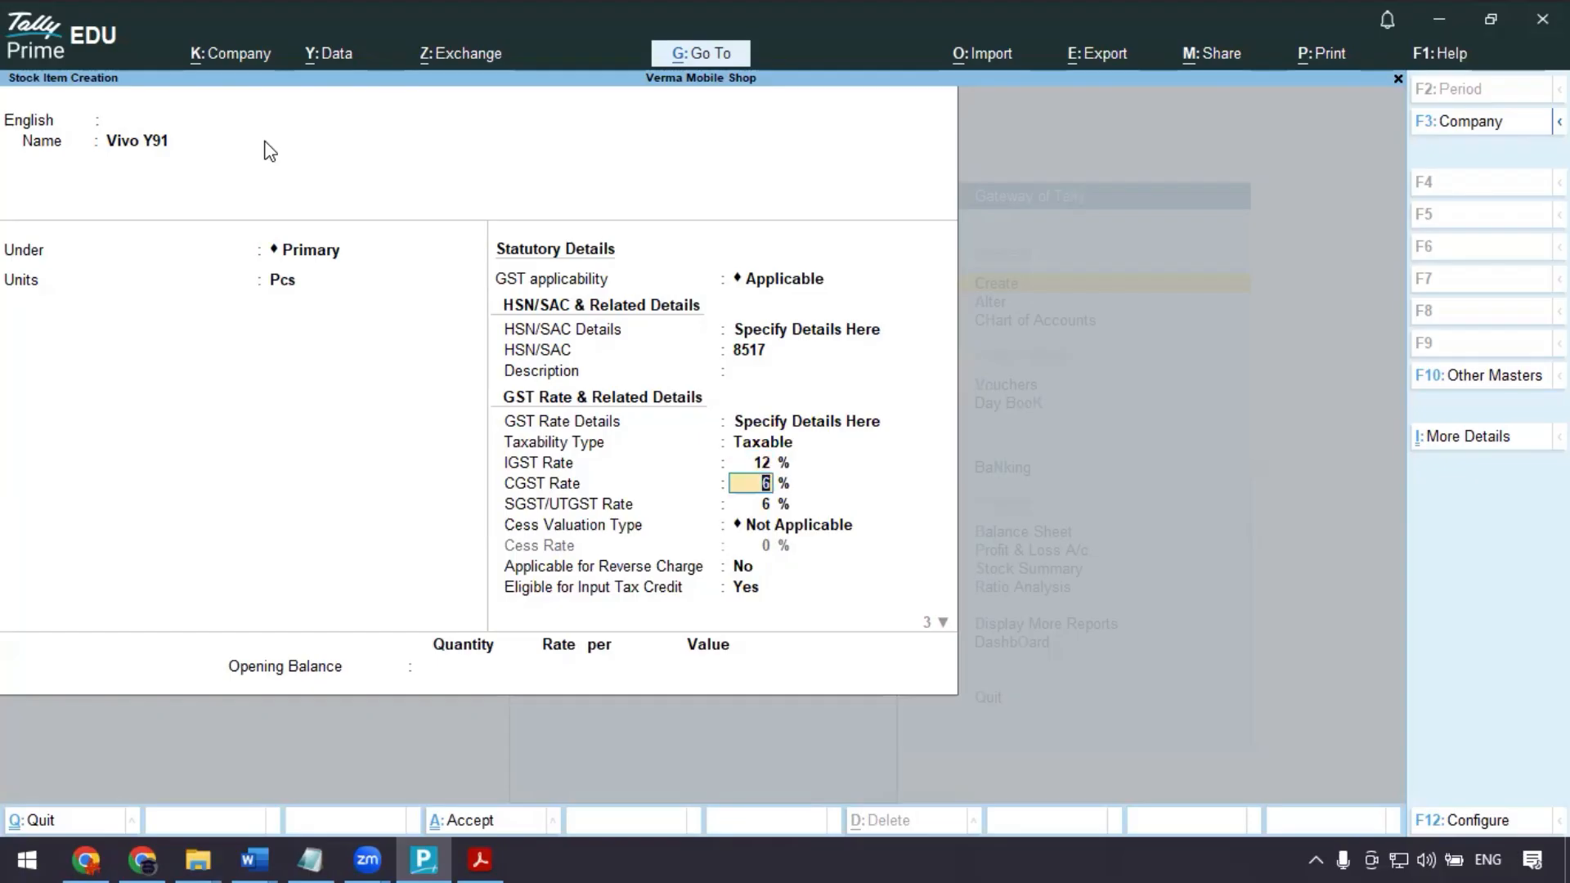
# - Accept 6% CGST and SGST for Vivo Y91, with cess valuation Not Applicable, reverse charge No and input tax credit Yes
pyautogui.press('Return')
pyautogui.press('Return')
pyautogui.press('Return')
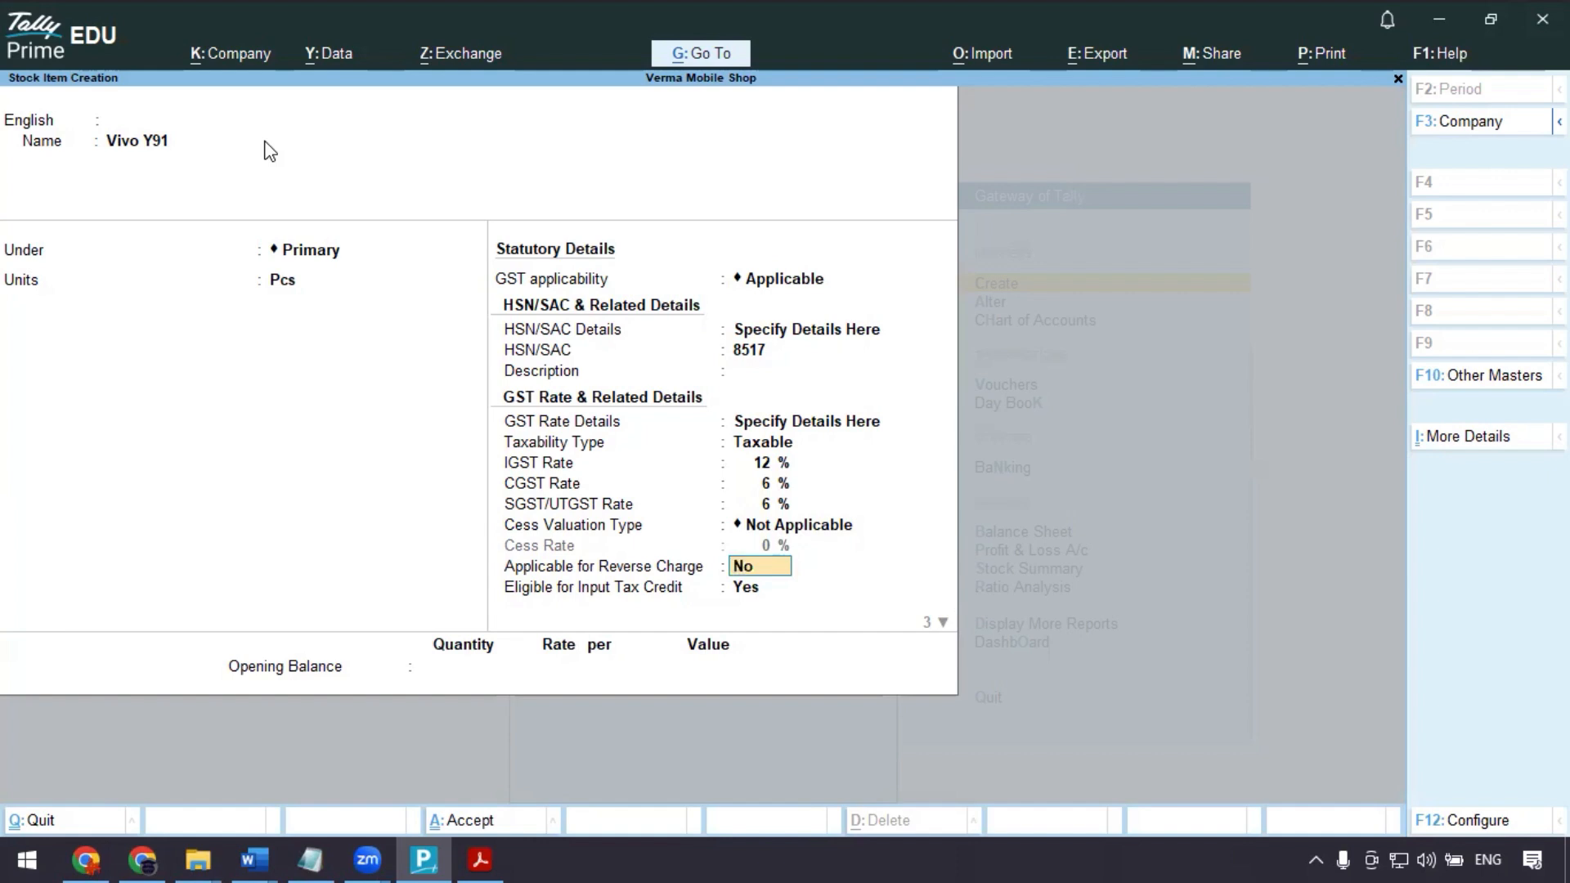
pyautogui.press('Return')
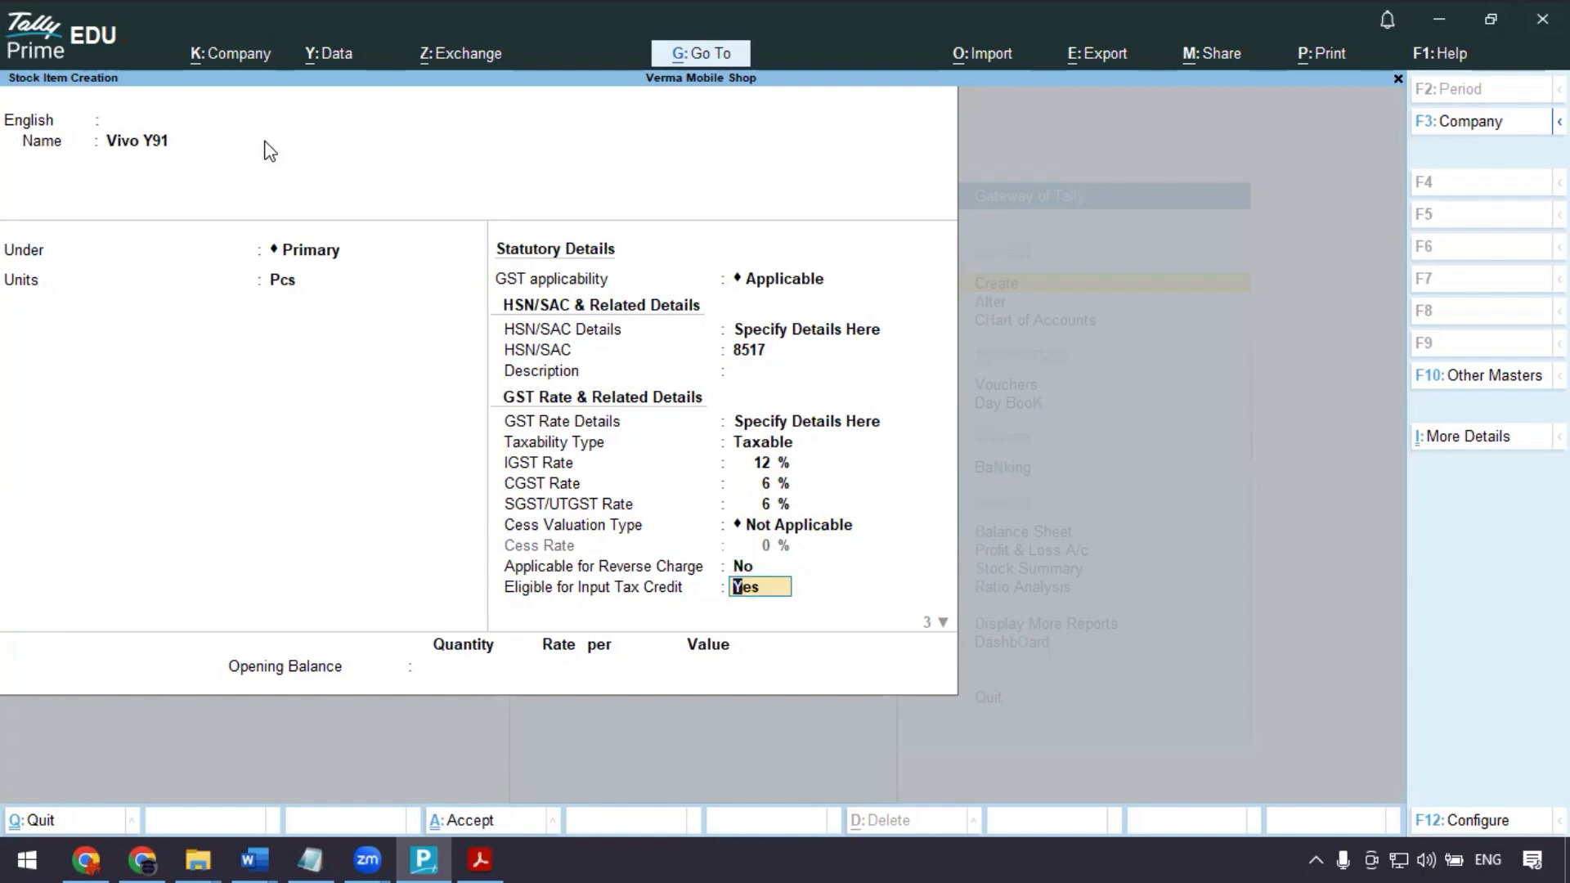
pyautogui.press('Return')
# - Keep the supply type Goods, leave the rate of duty and opening balance empty, save Vivo Y91 and return to the Gateway of Tally
pyautogui.press('Return')
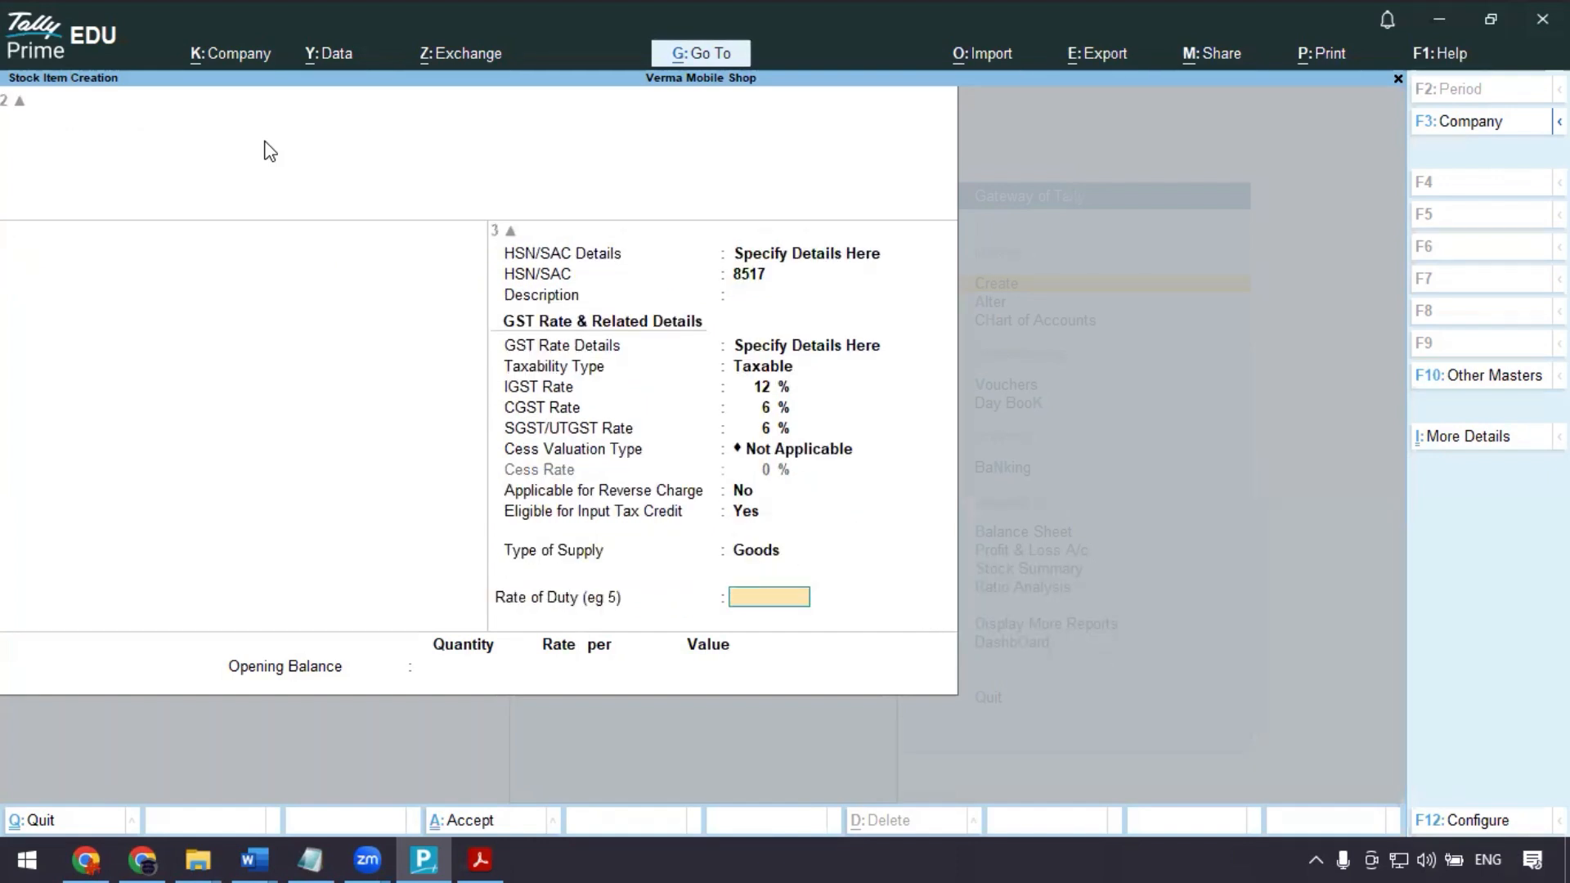
pyautogui.press('Return')
pyautogui.press('Return')
pyautogui.press('Return')
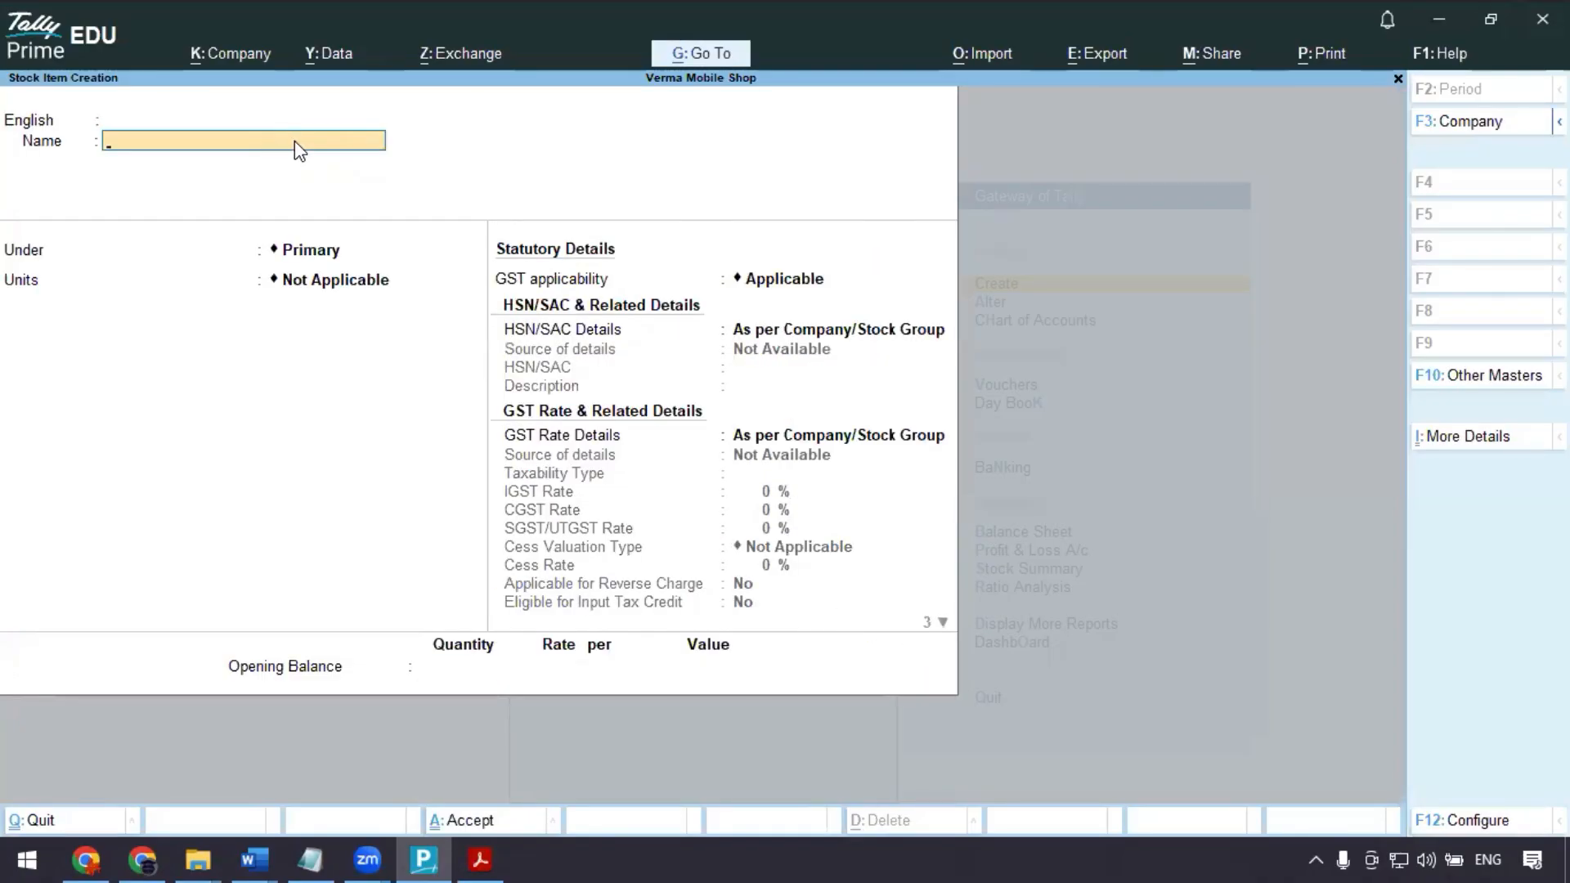
pyautogui.press('Escape')
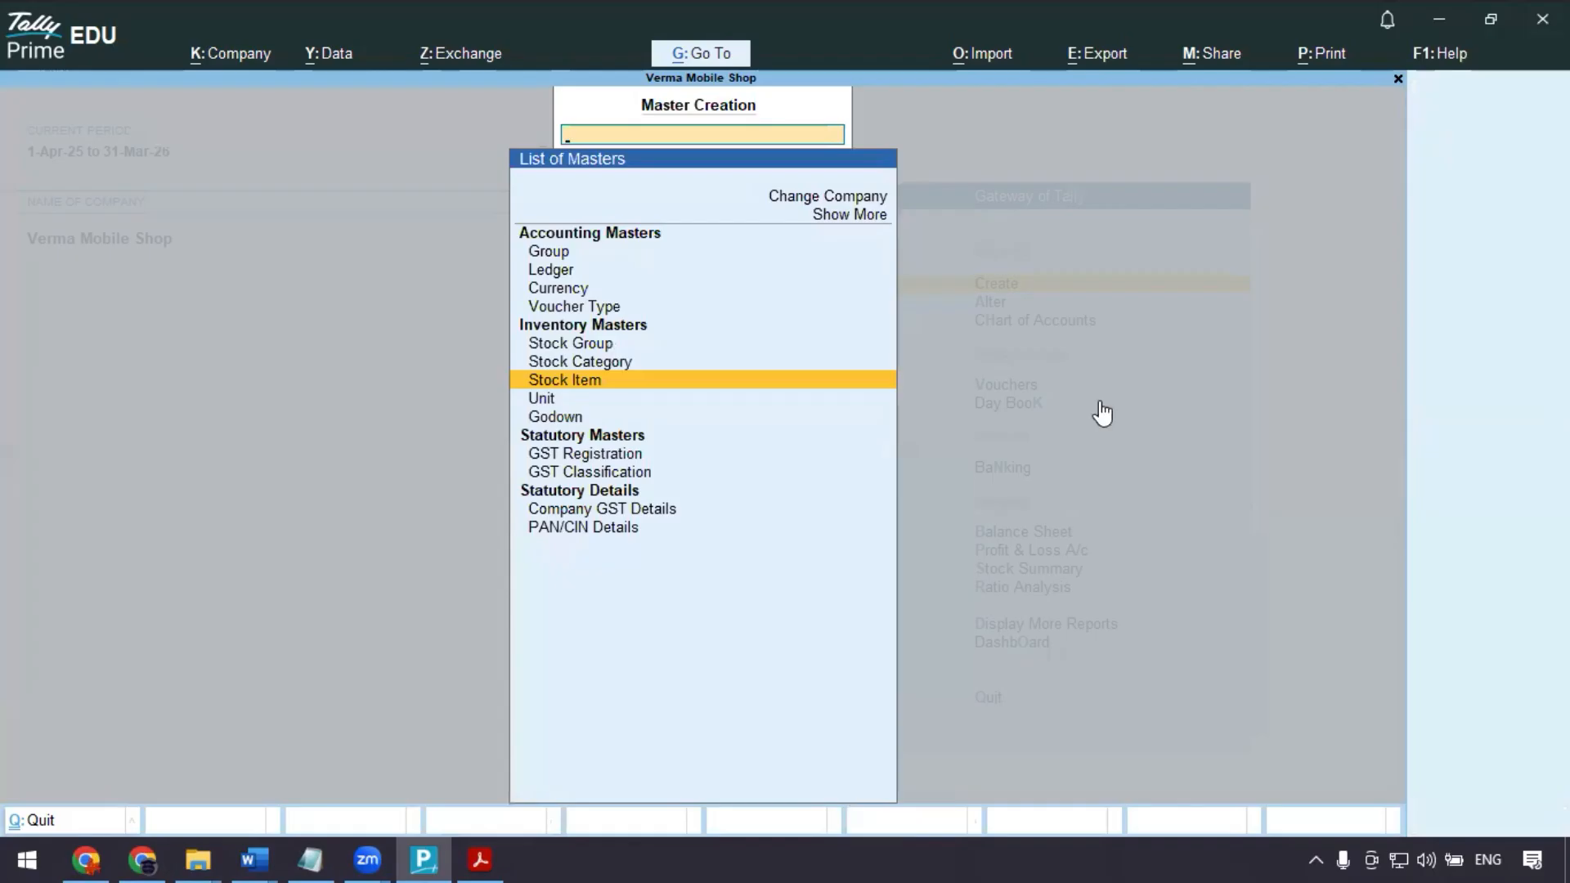
pyautogui.press('Escape')
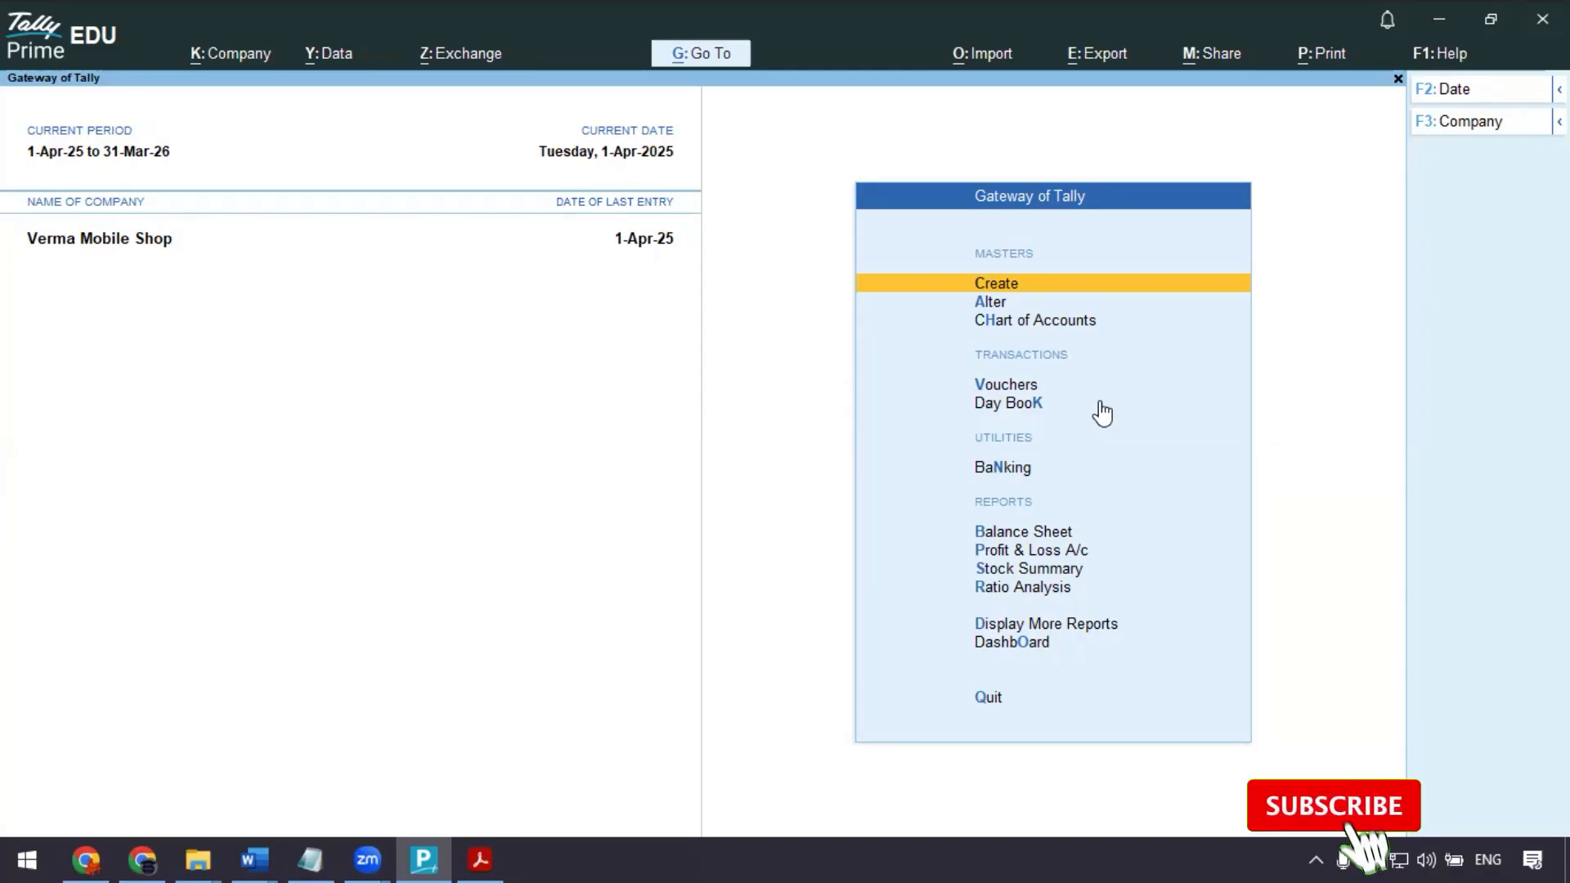
# - Review the GVM Mobile credit purchase and its listed items in the assignment PDF
pyautogui.hotkey('alt', 'Tab')
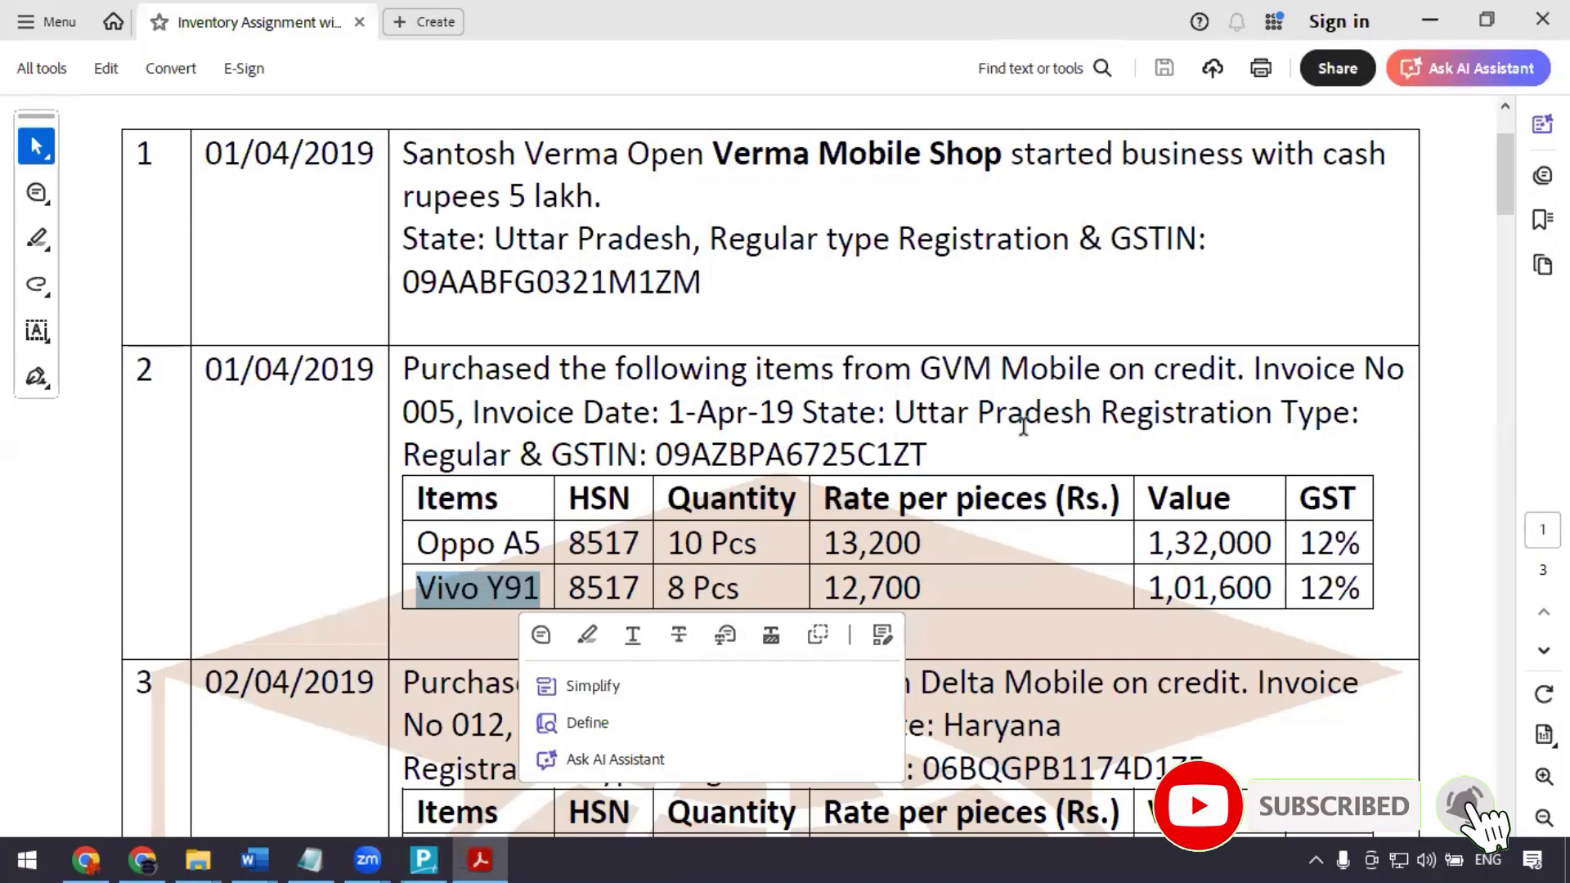
pyautogui.click(1024, 413)
pyautogui.moveTo(920, 368); pyautogui.dragTo(1095, 376)
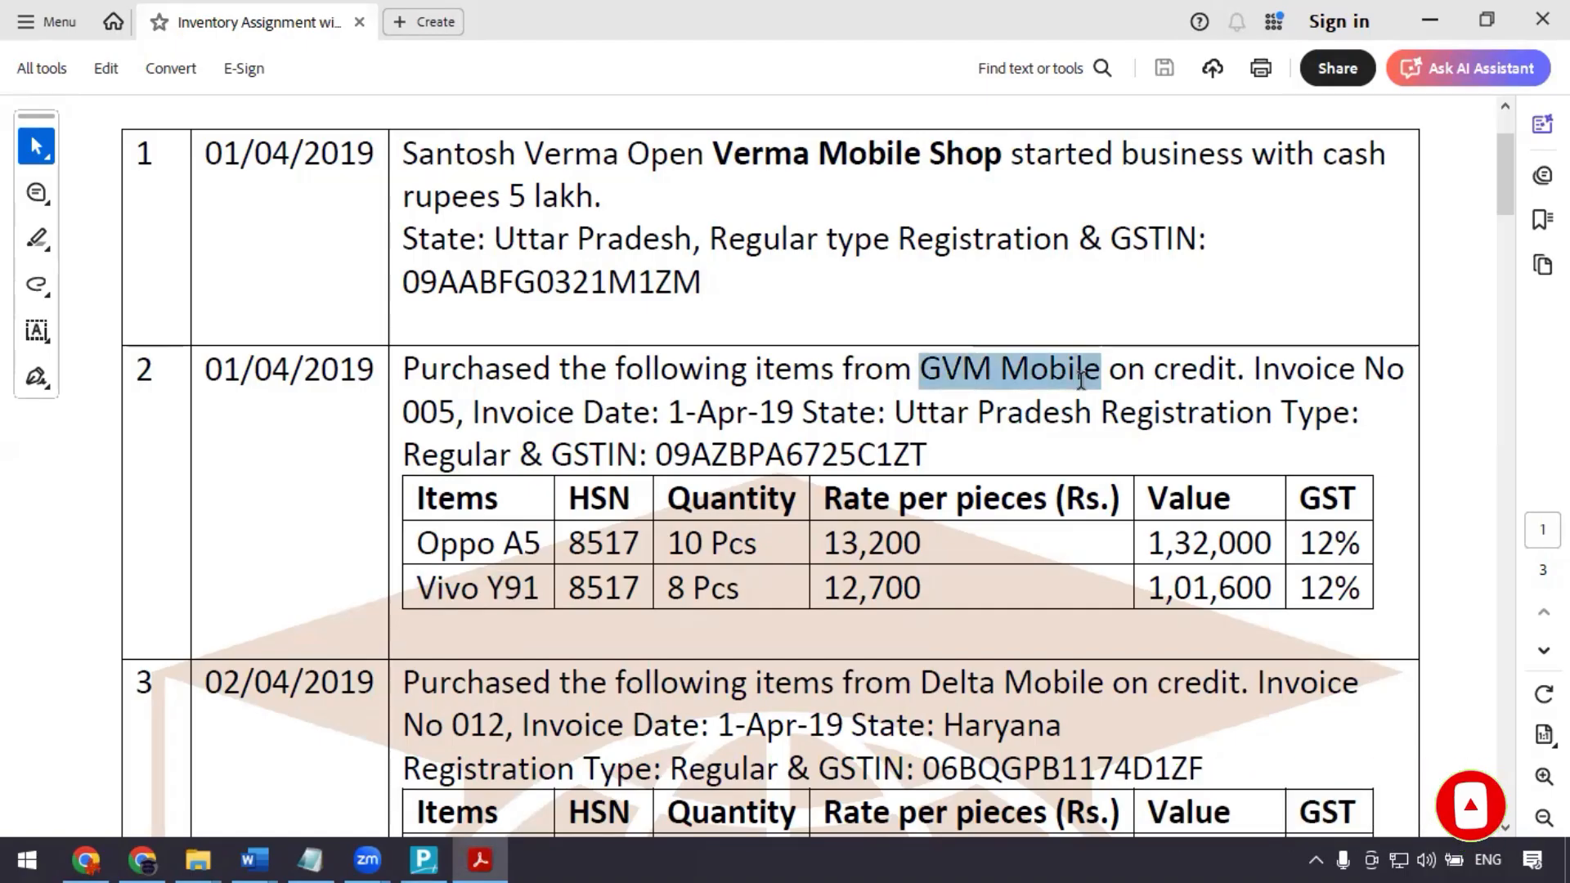
pyautogui.moveTo(400, 381); pyautogui.dragTo(528, 382)
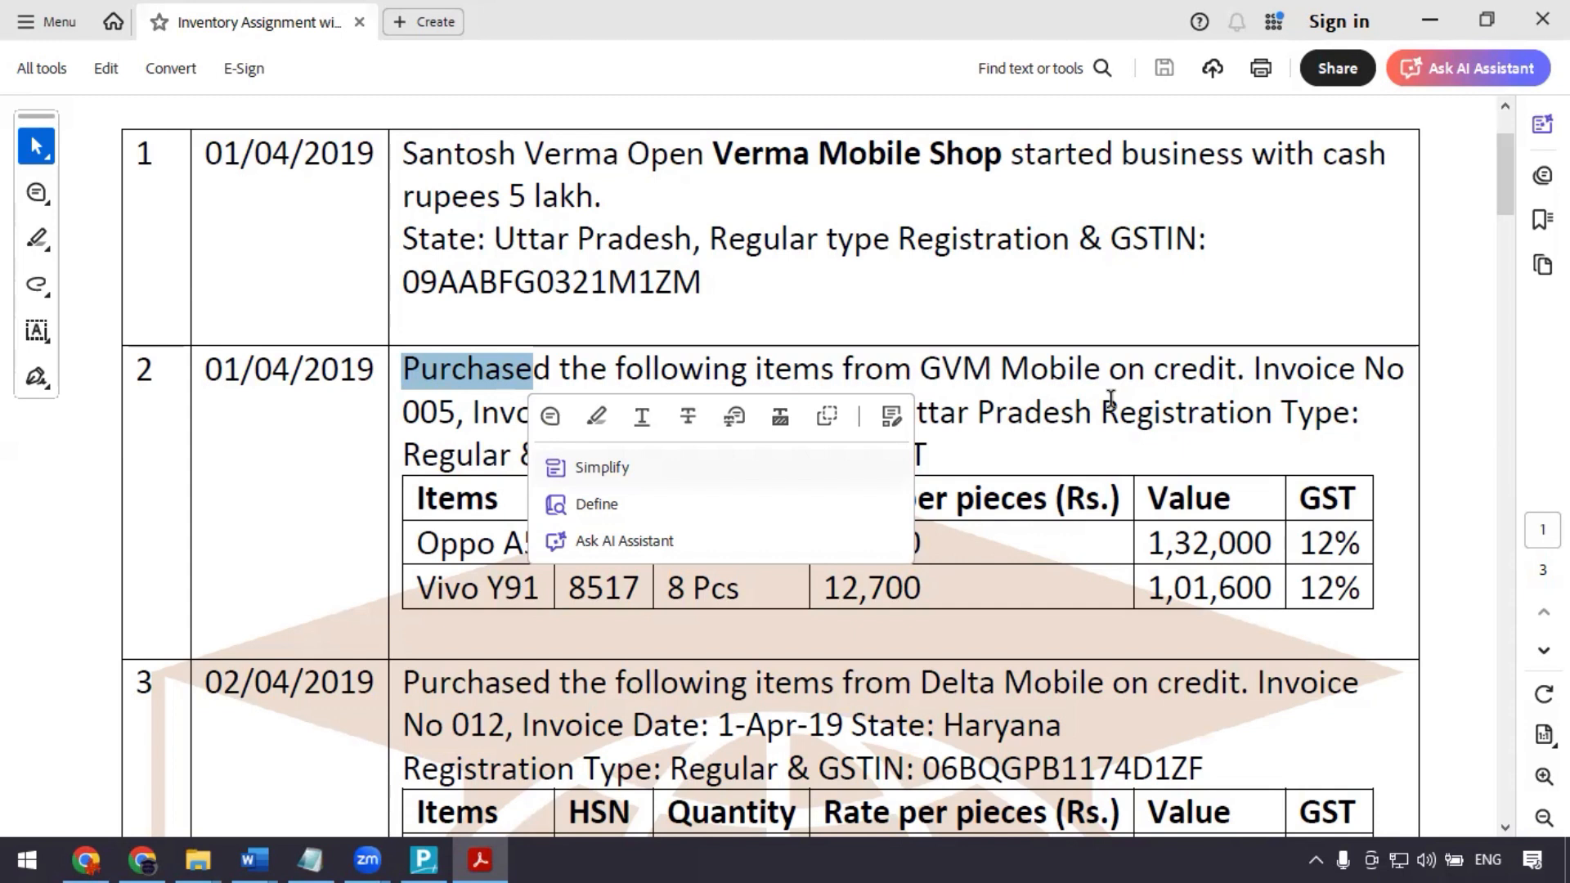
pyautogui.click(1112, 400)
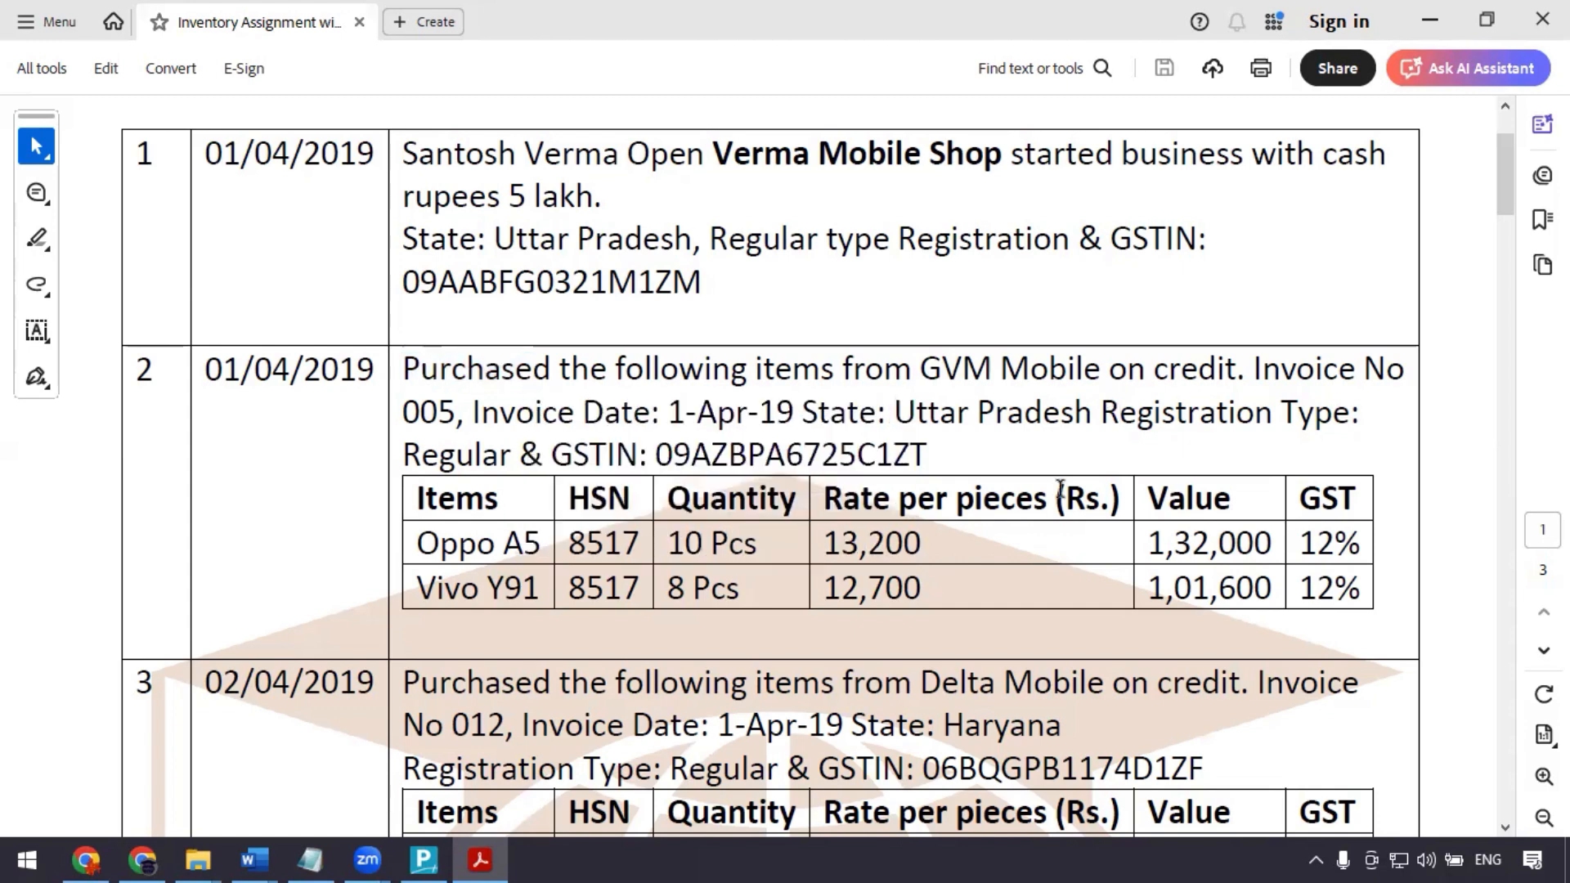
pyautogui.moveTo(419, 544); pyautogui.dragTo(527, 546)
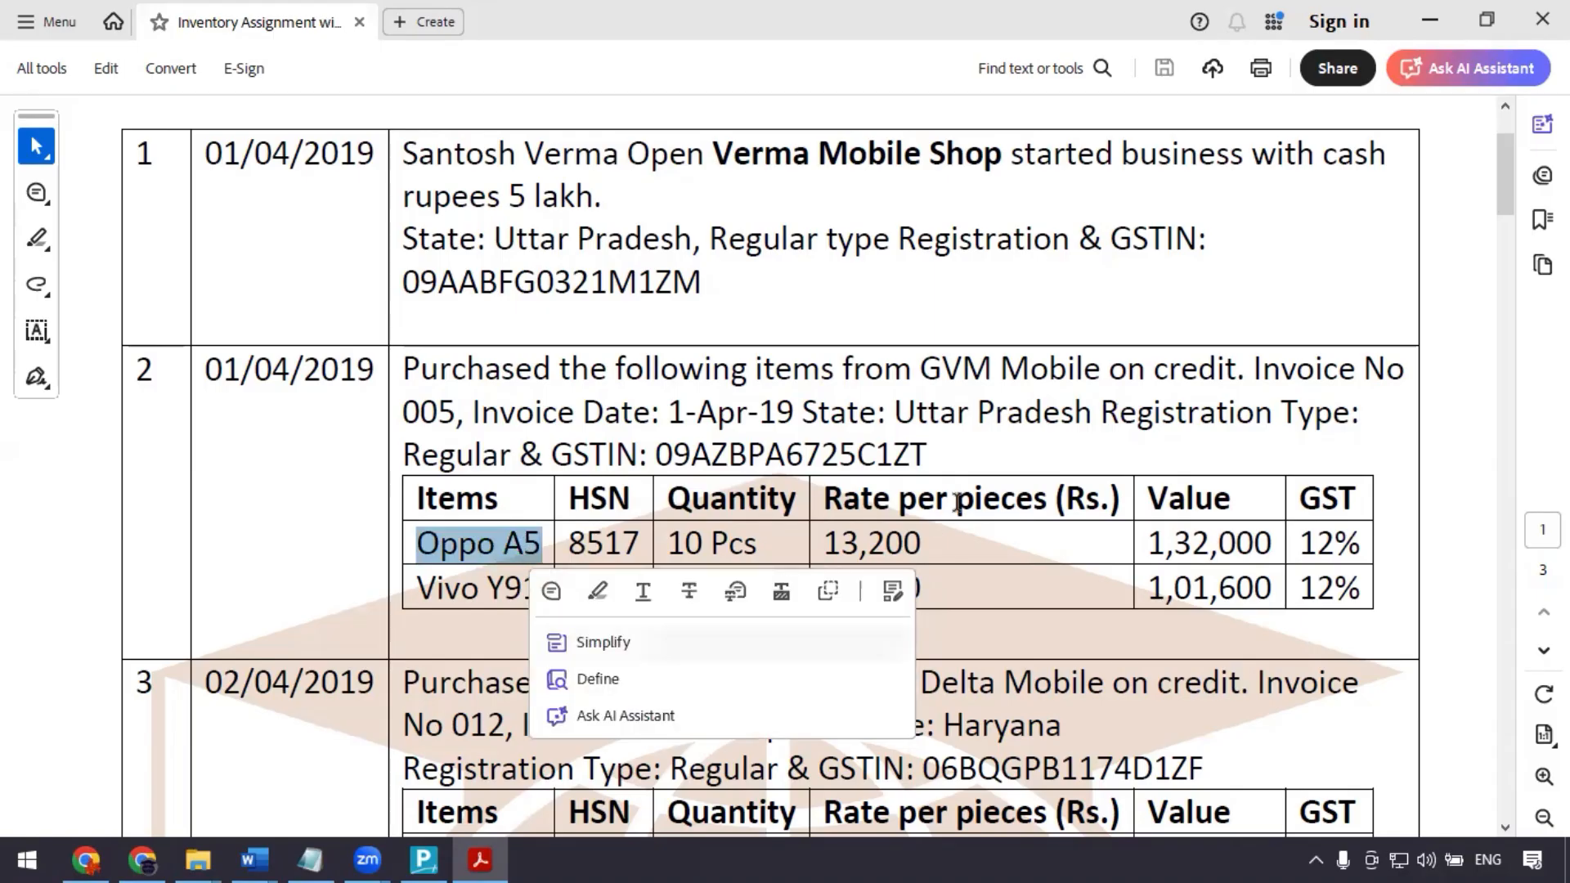
# - Switch back to TallyPrime and start a new purchase voucher
pyautogui.hotkey('alt', 'Tab')
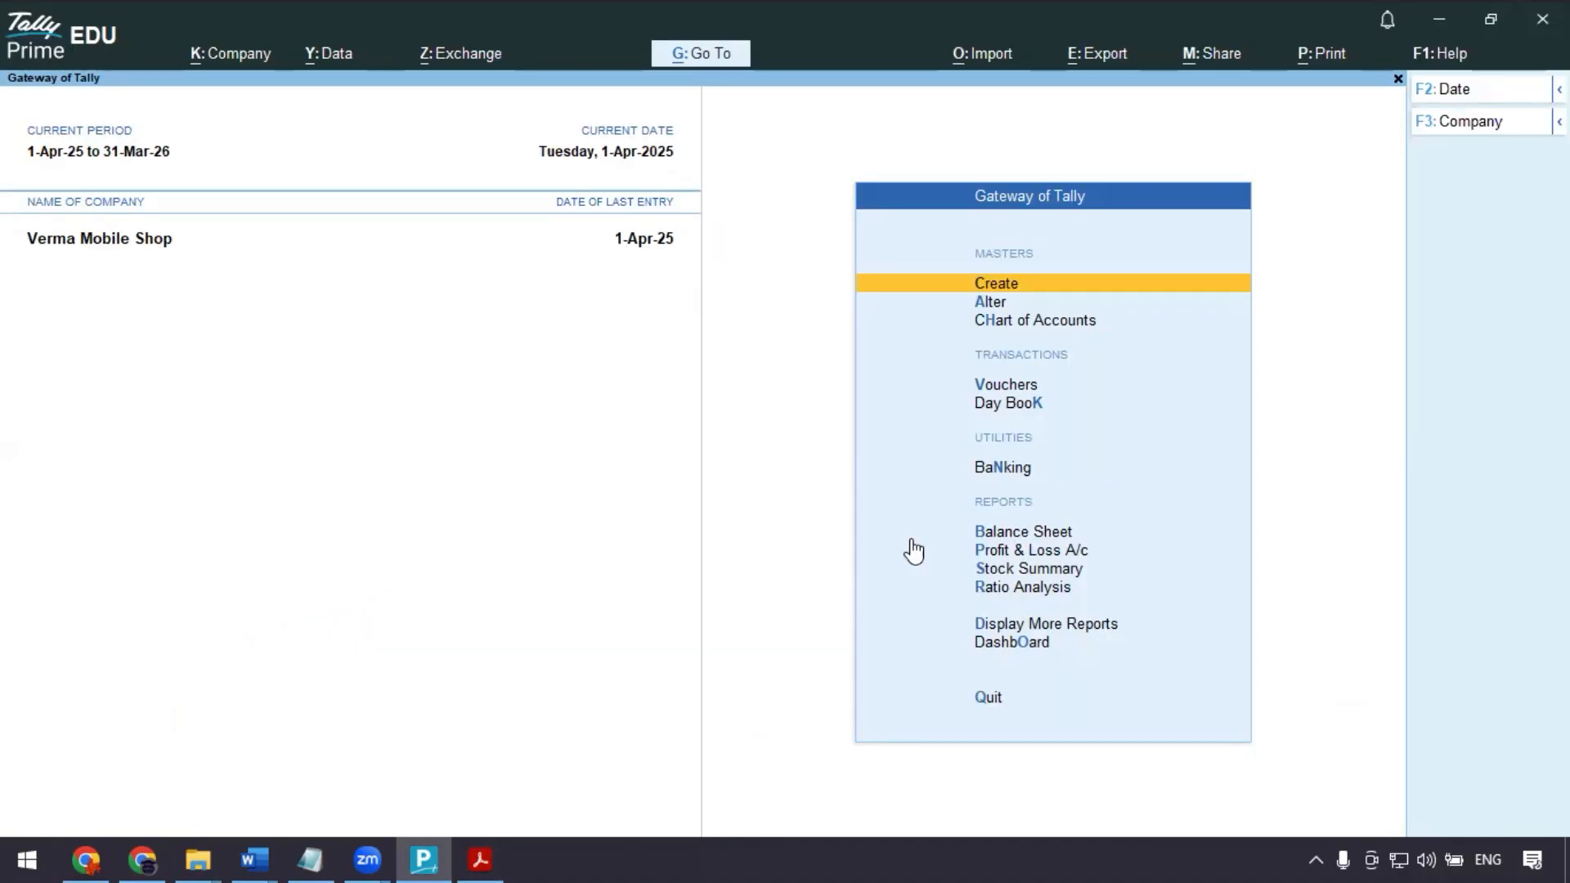
pyautogui.press('v')
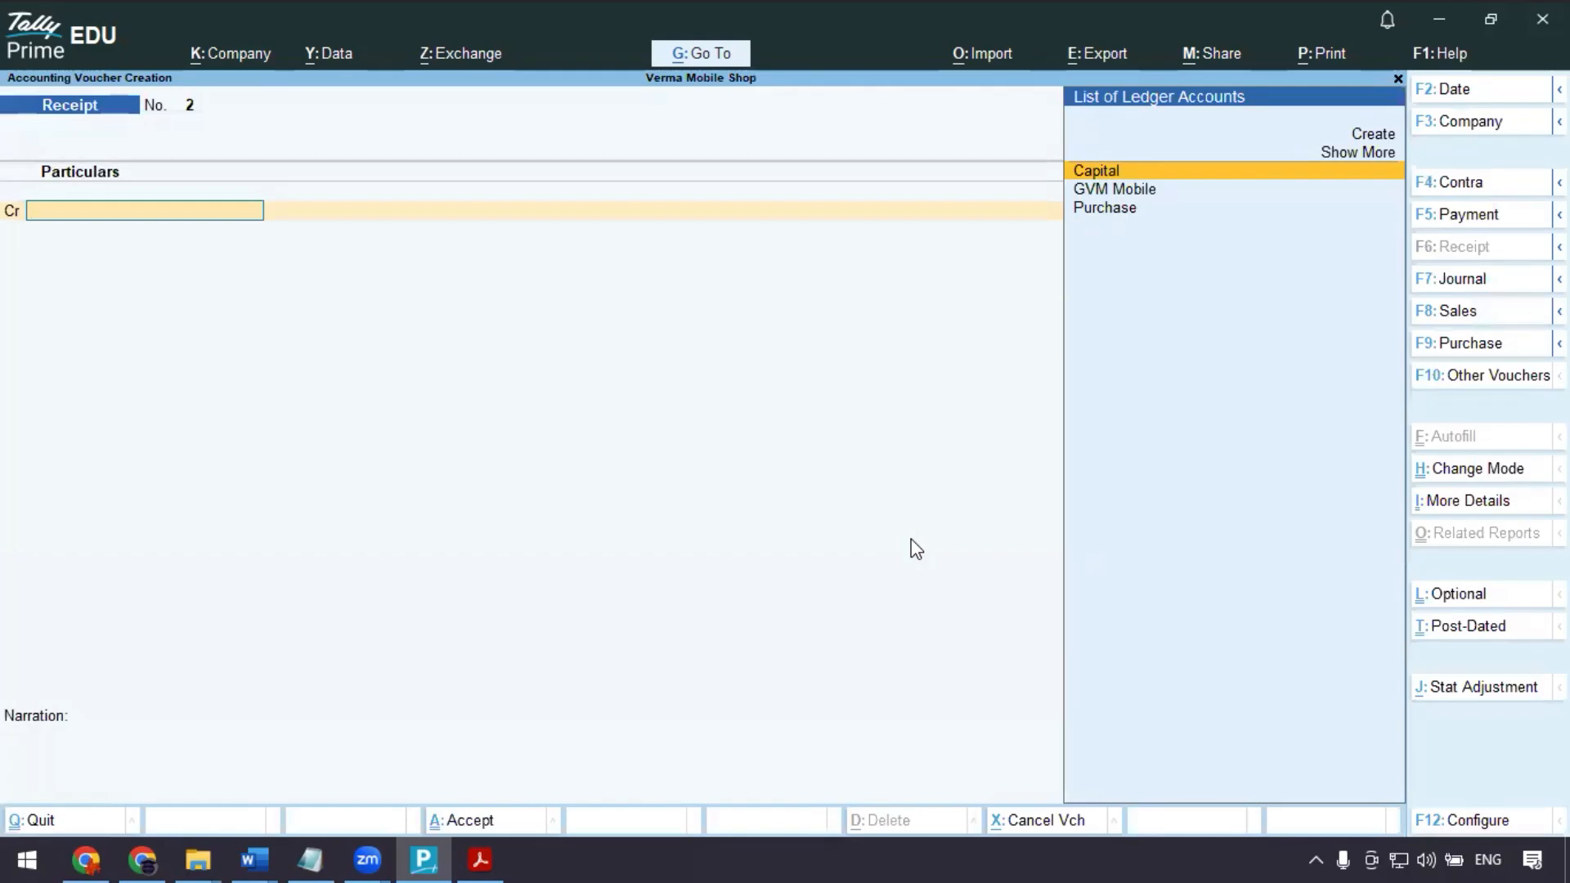
pyautogui.press('F9')
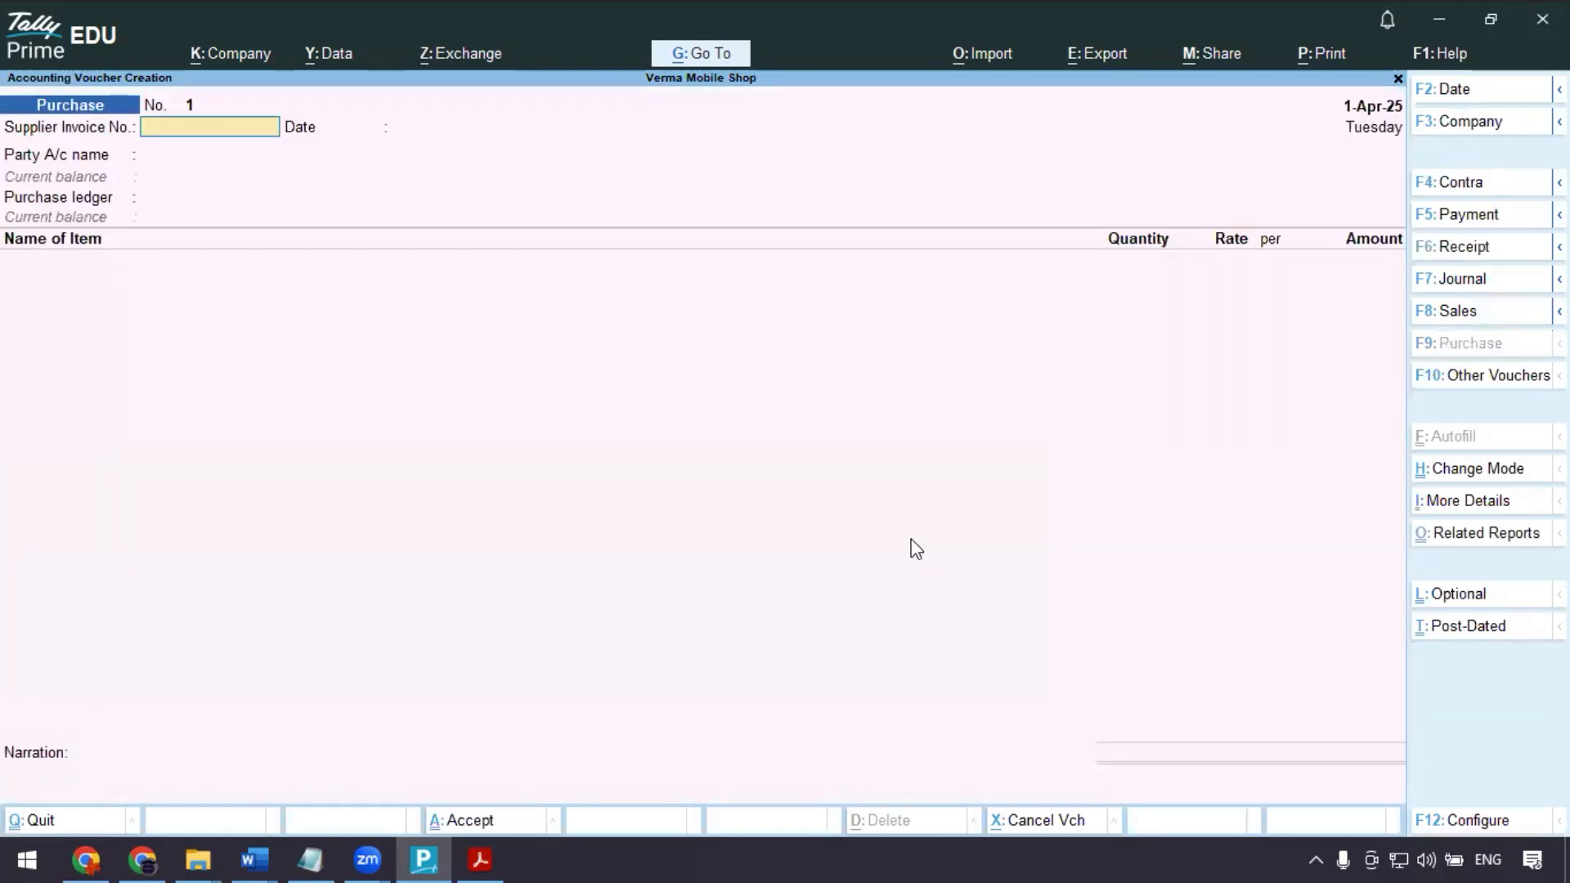
# - Check the supplier invoice details in the assignment PDF, then enter invoice number 005 in the voucher with the date 1-Apr-25
pyautogui.hotkey('alt', 'Tab')
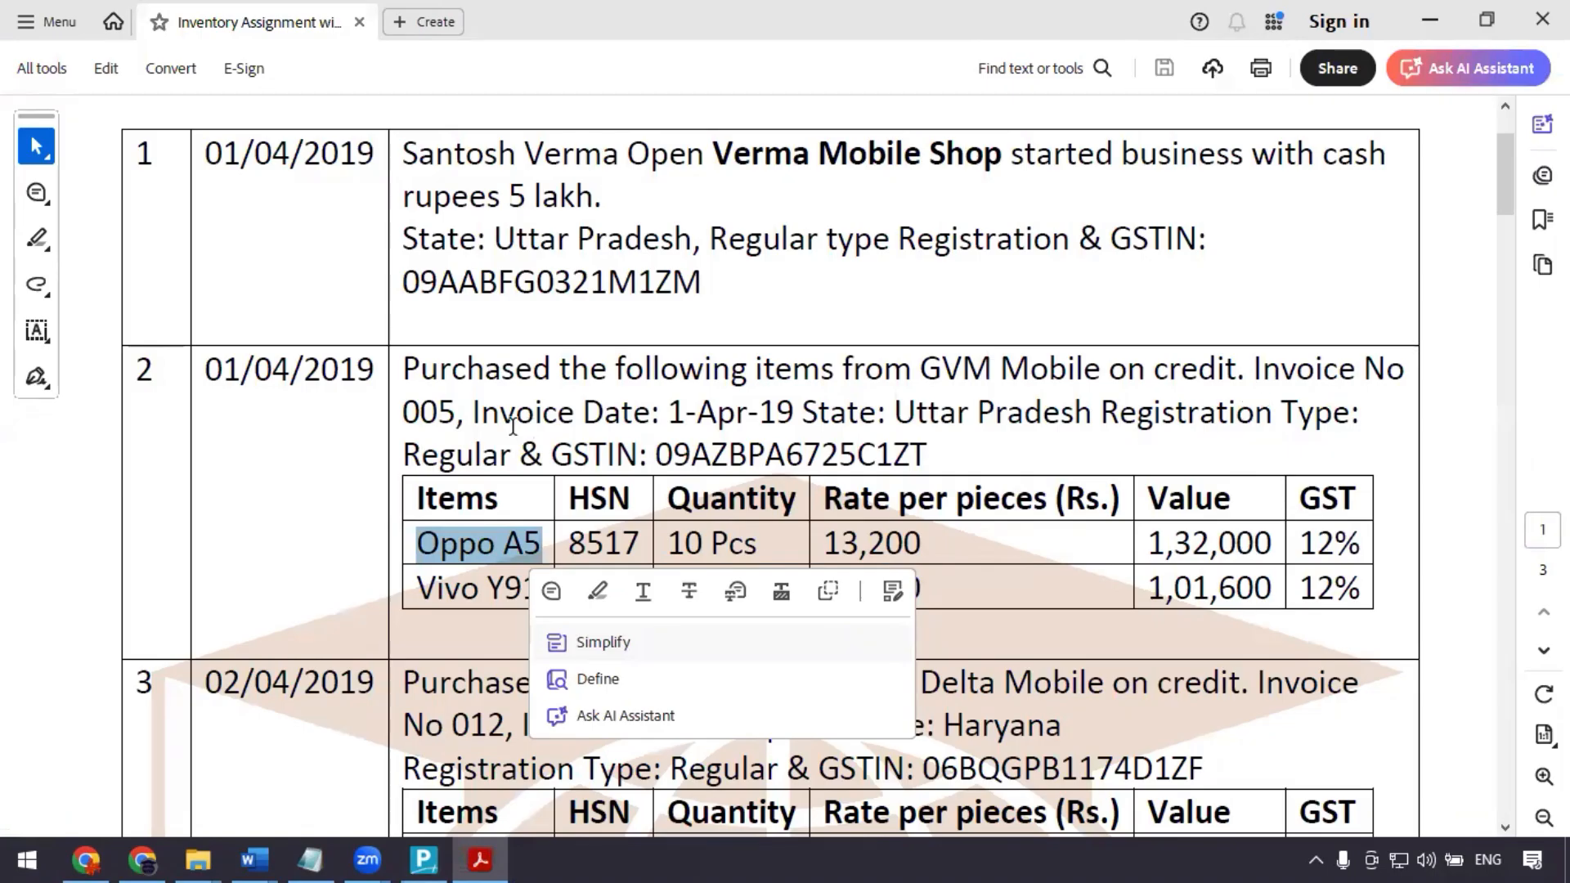
pyautogui.hotkey('alt', 'Tab')
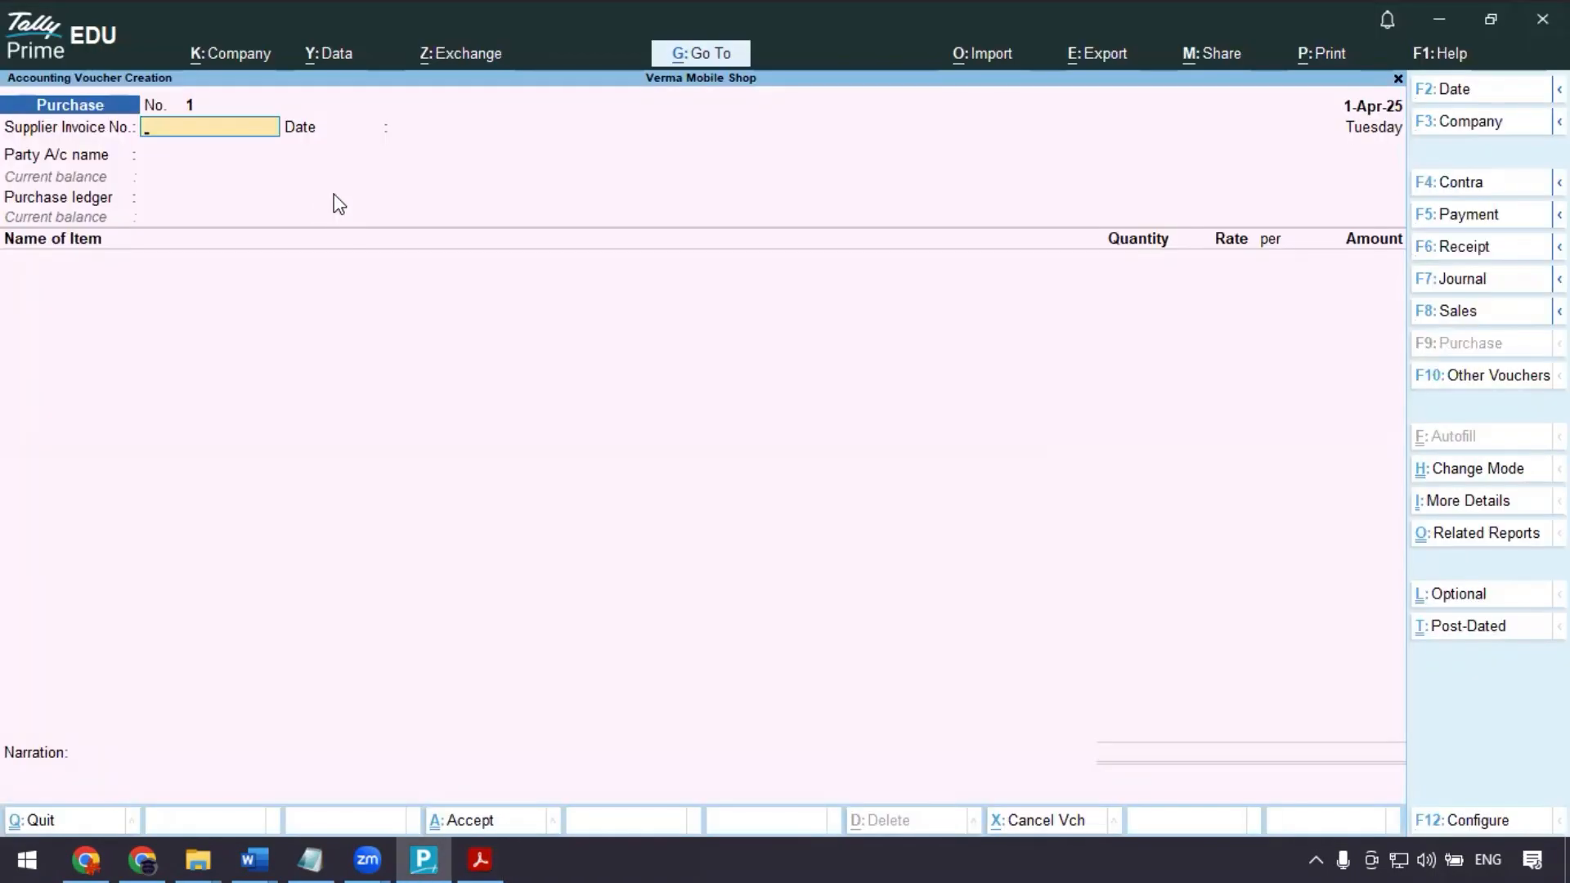
pyautogui.write('005')
pyautogui.press('Return')
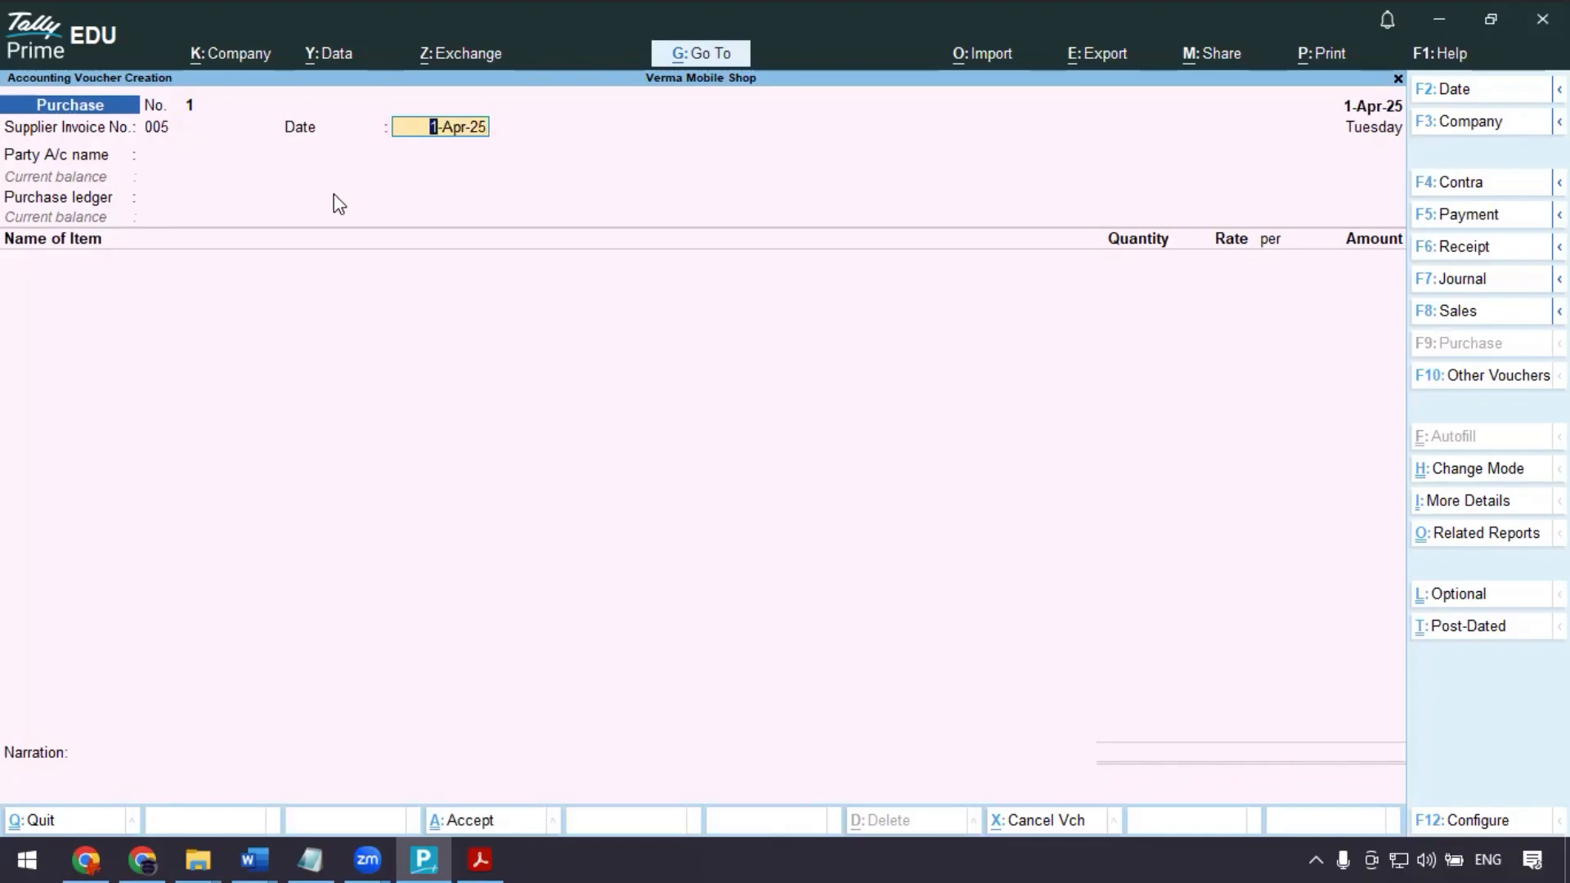
pyautogui.press('Return')
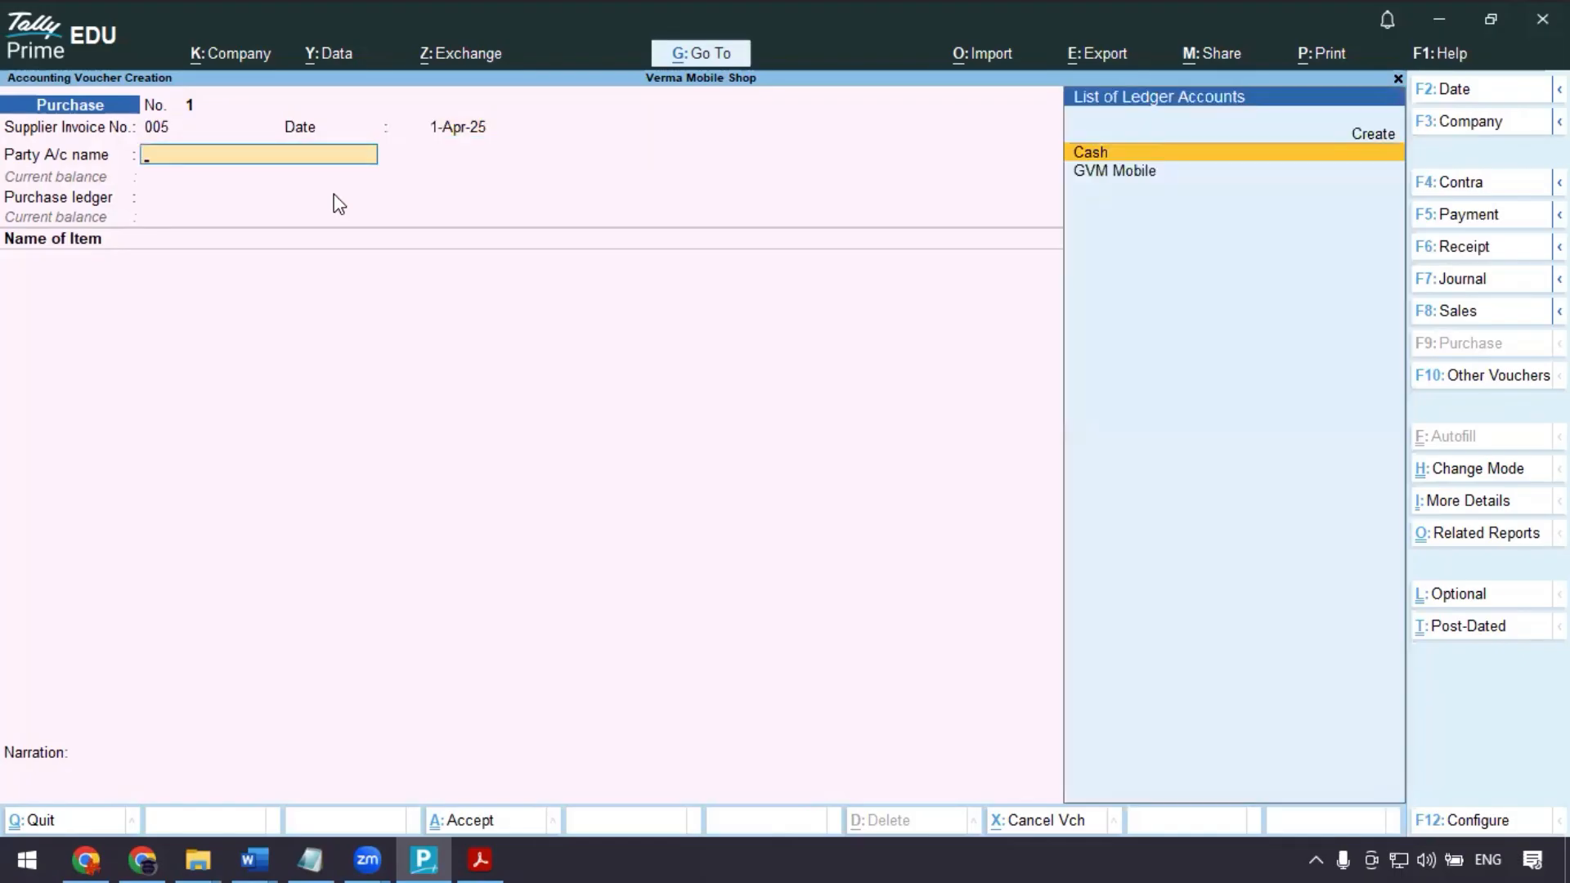
# - Select GVM Mobile as the party account and leave all receipt details empty
pyautogui.press('Down')
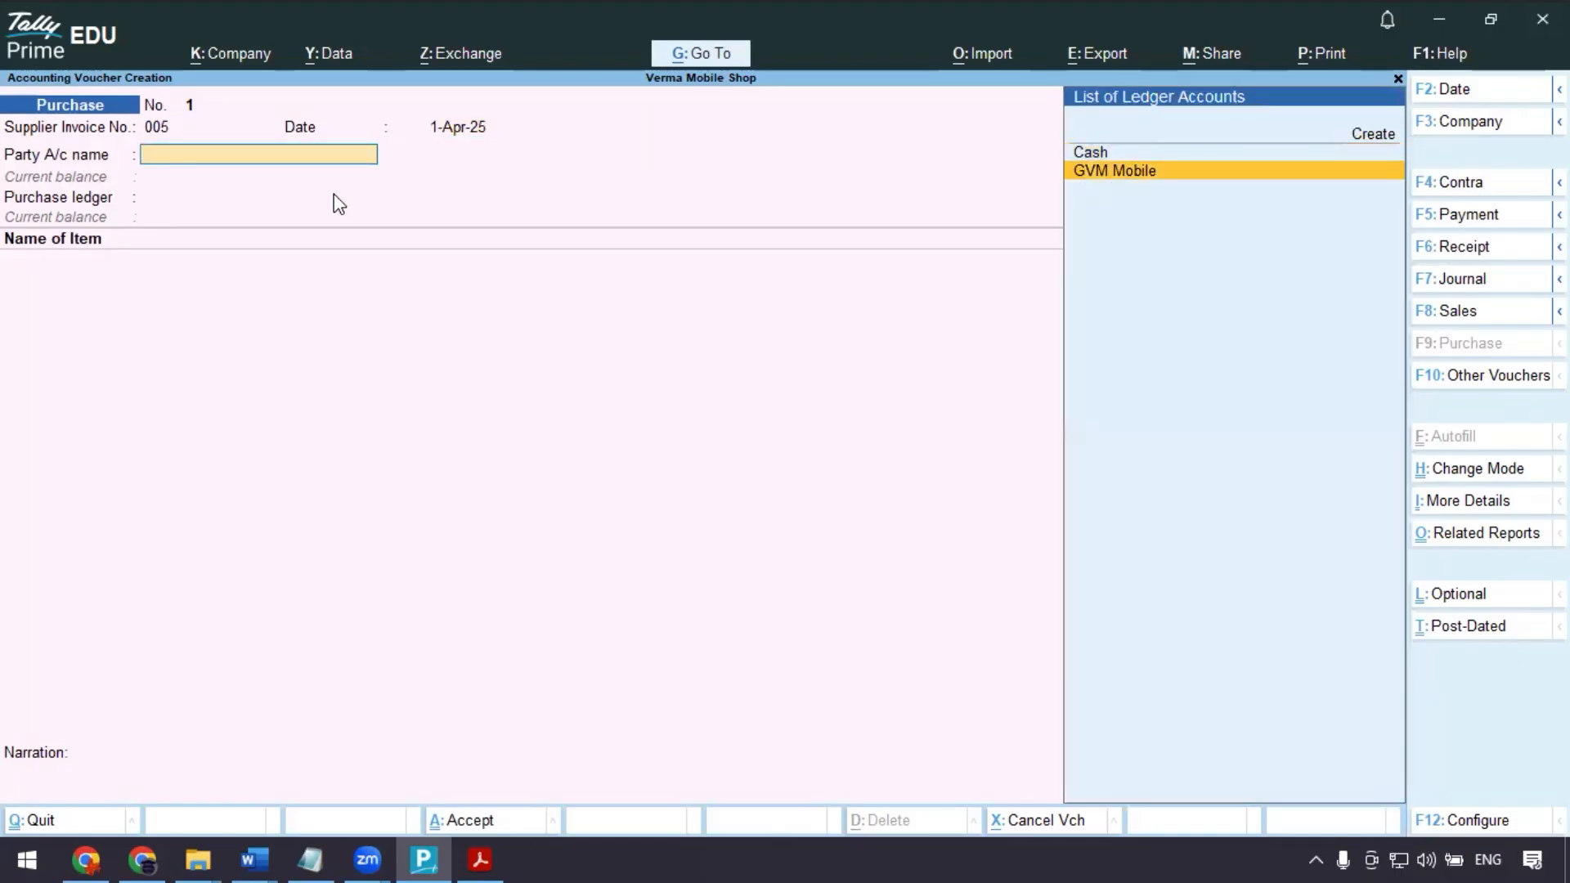
pyautogui.press('Return')
pyautogui.press('Return')
pyautogui.press('Return')
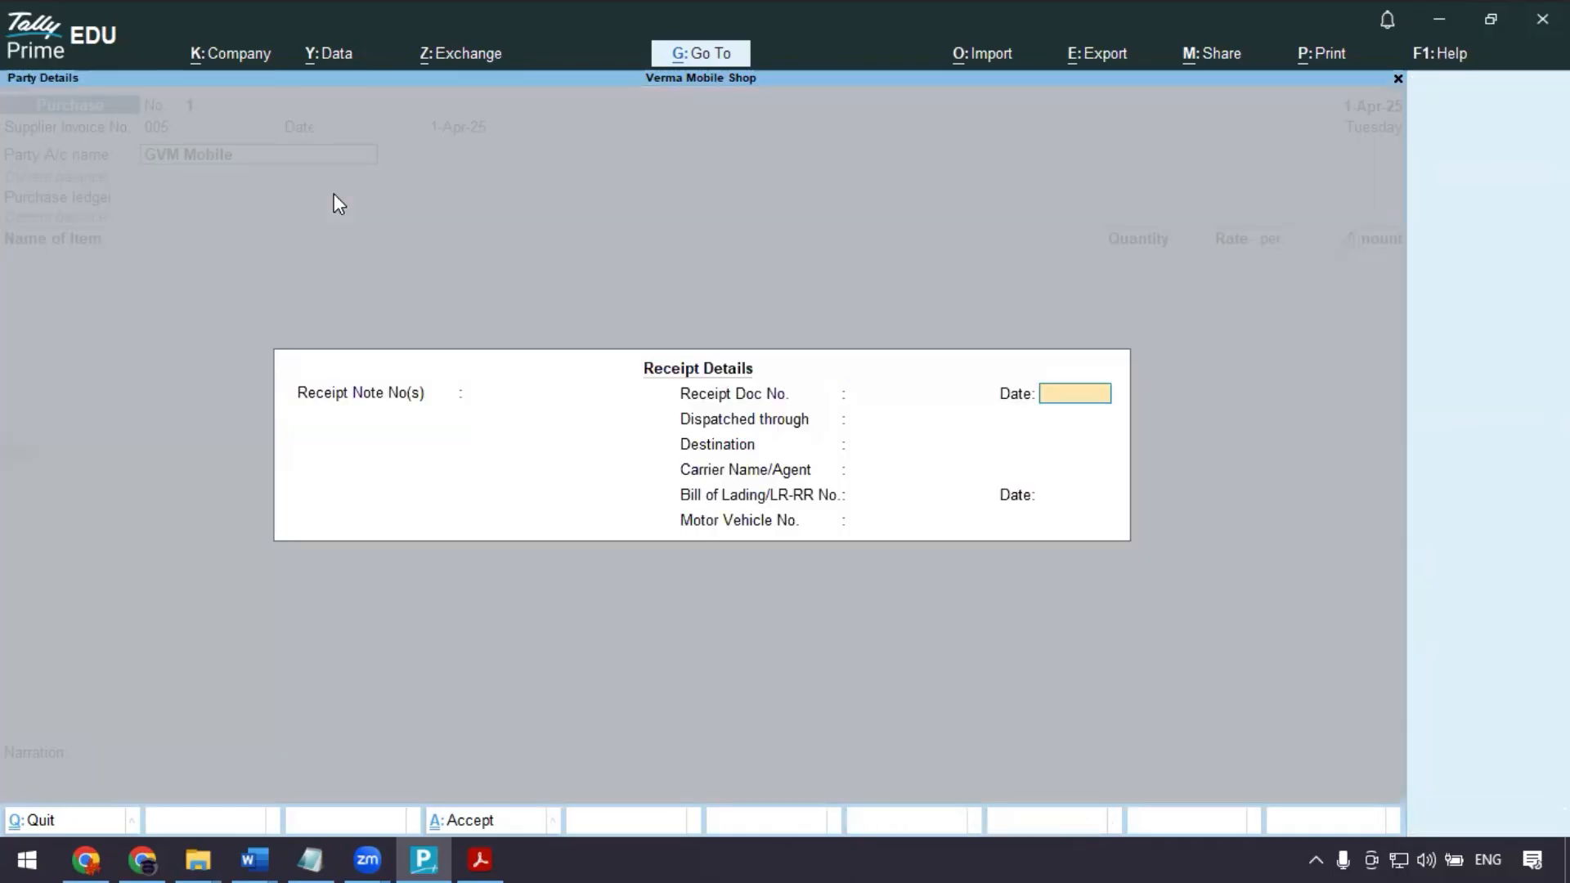
pyautogui.press('Return')
pyautogui.press('Return')
pyautogui.press('Return')
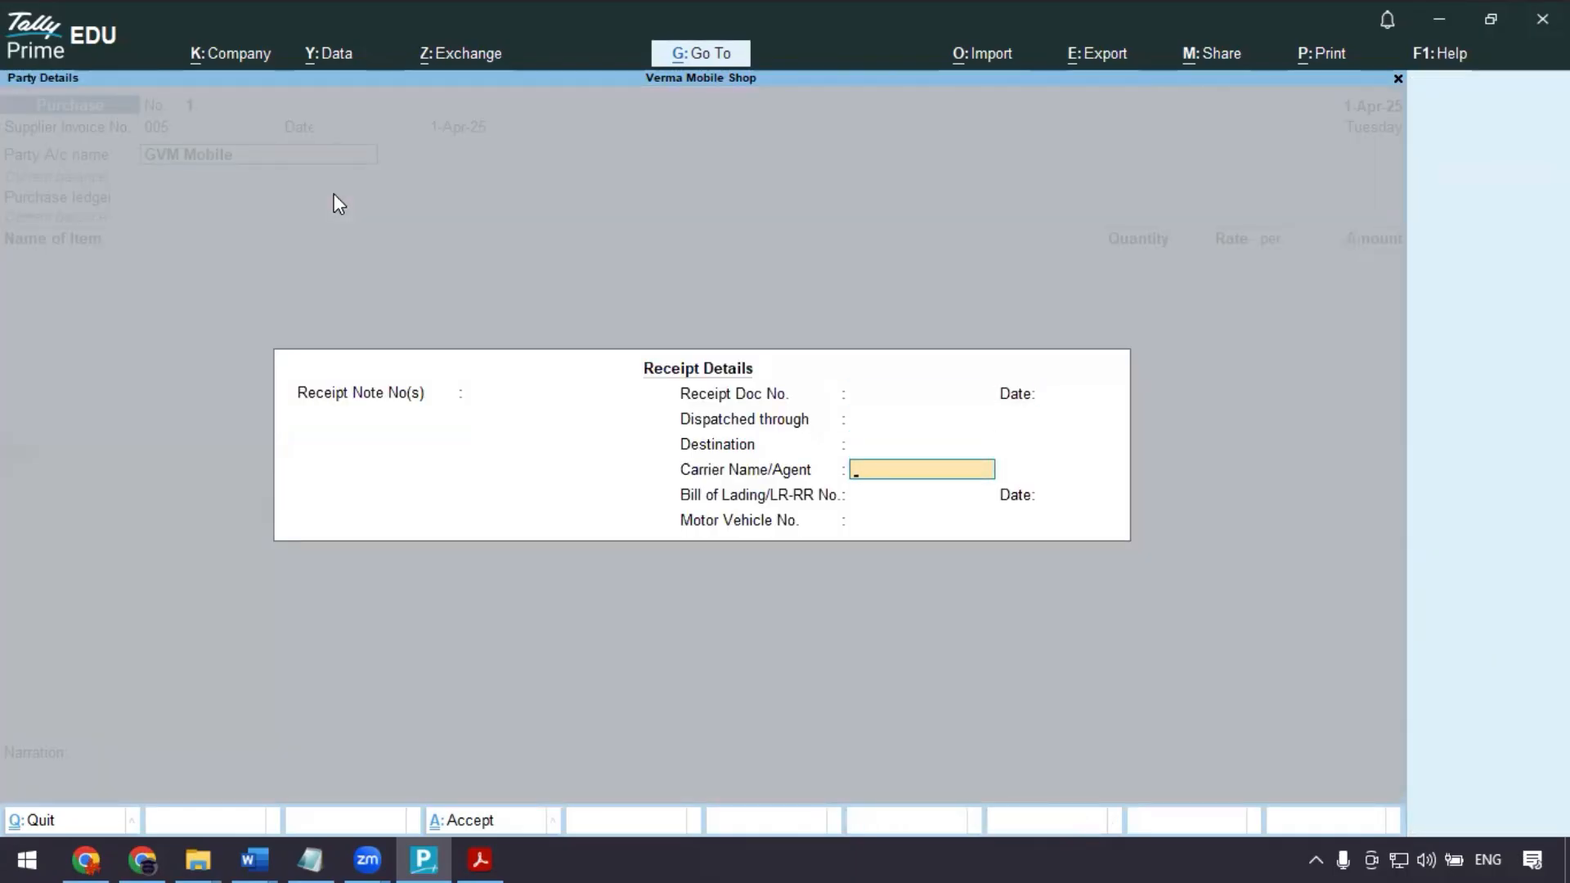
pyautogui.press('Return')
pyautogui.press('Return')
pyautogui.press('Return')
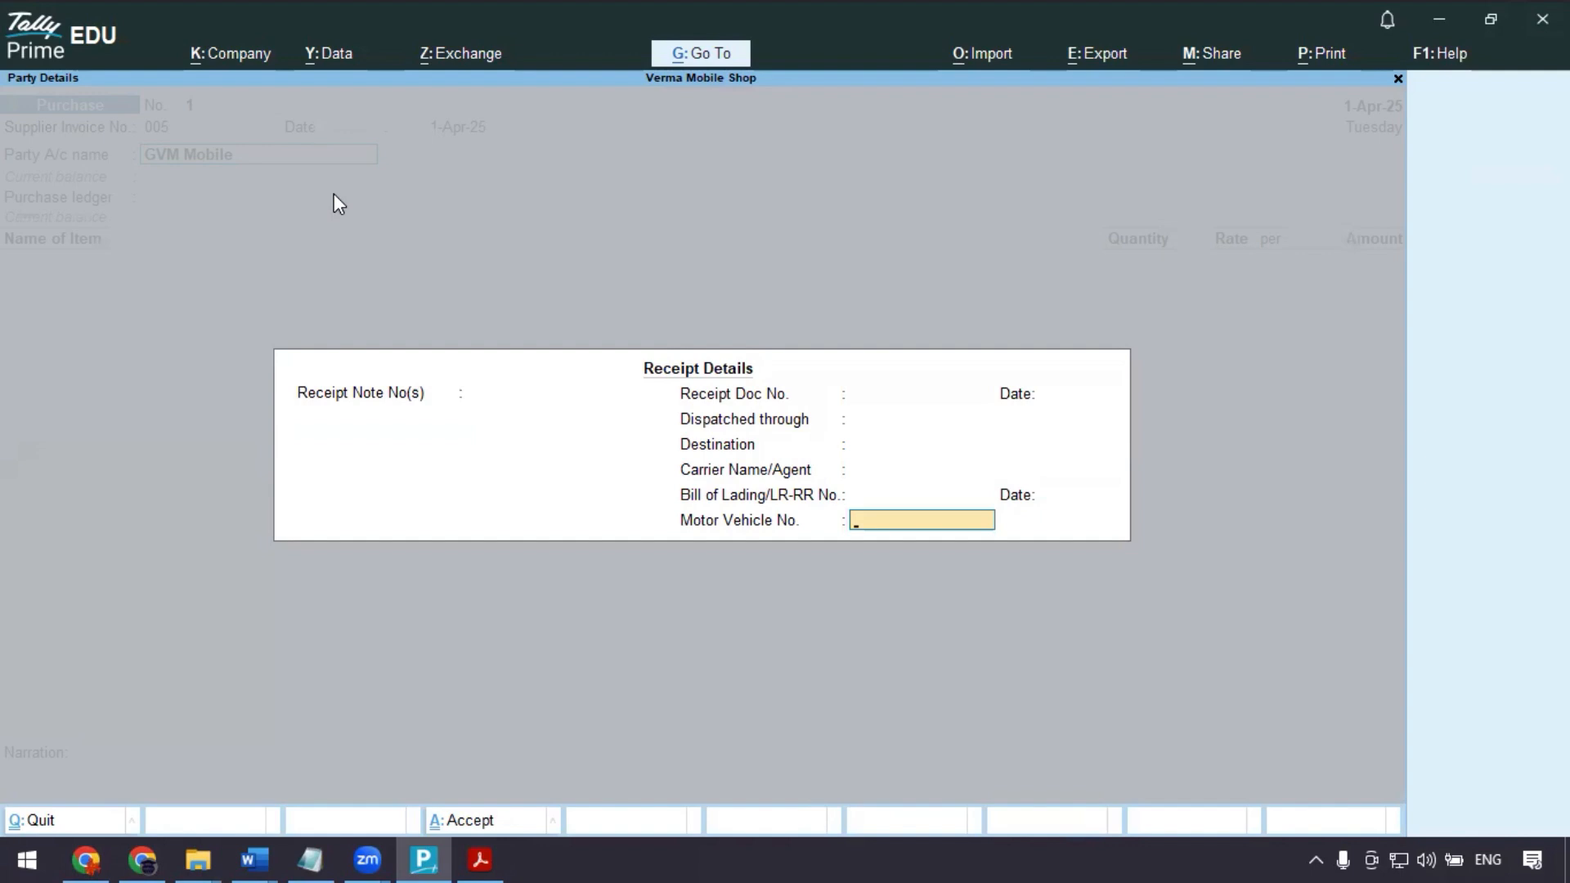
pyautogui.press('Return')
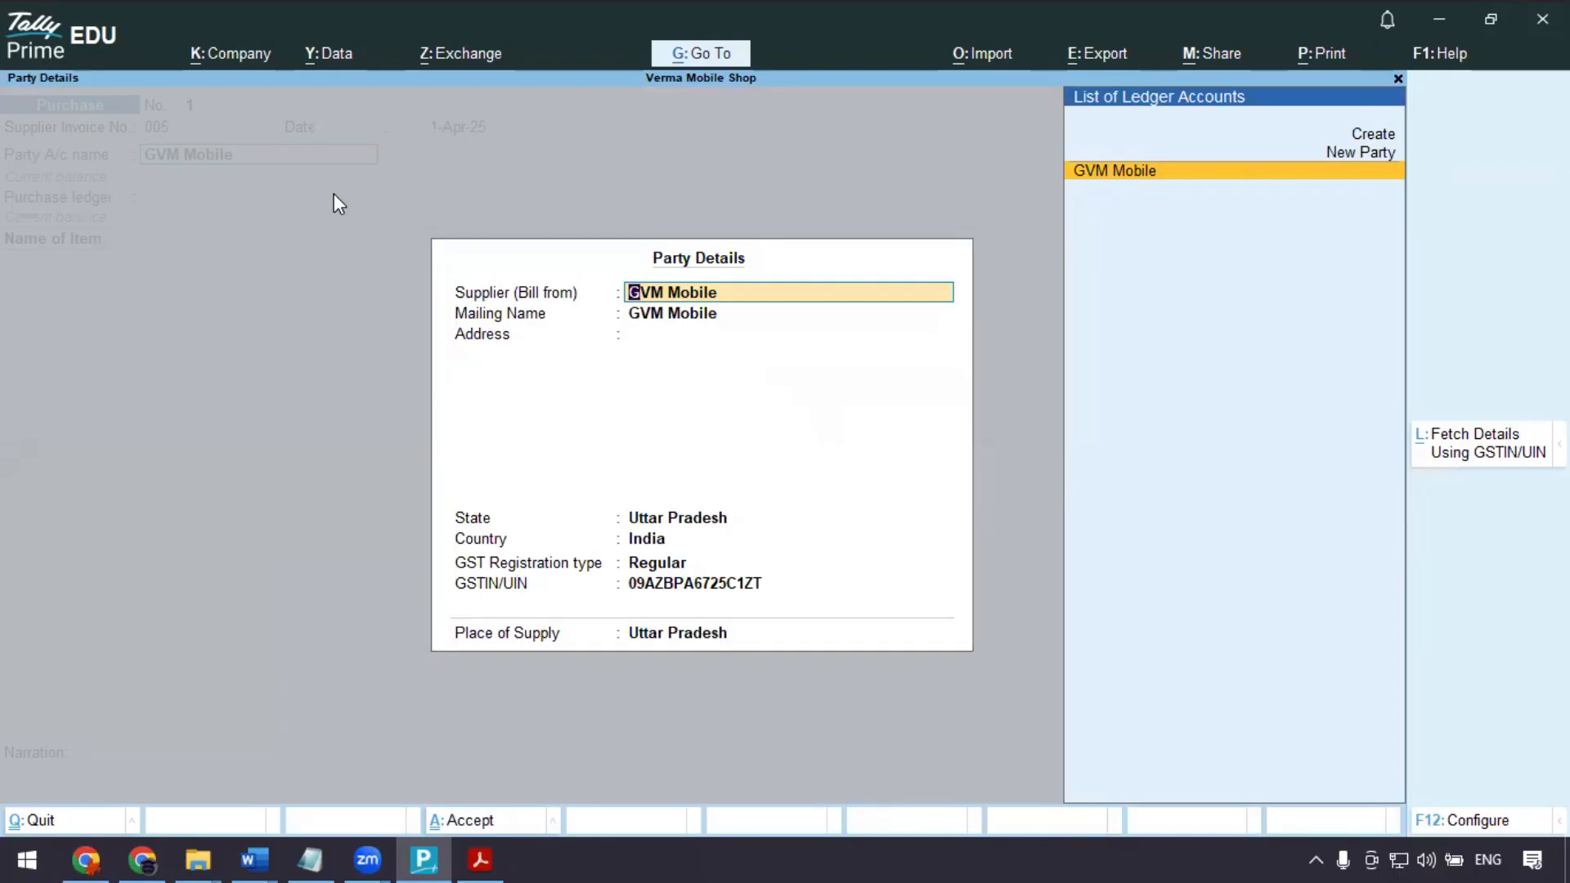
# - Accept GVM Mobile's party details as filled in and choose Purchase as the purchase ledger
pyautogui.press('Return')
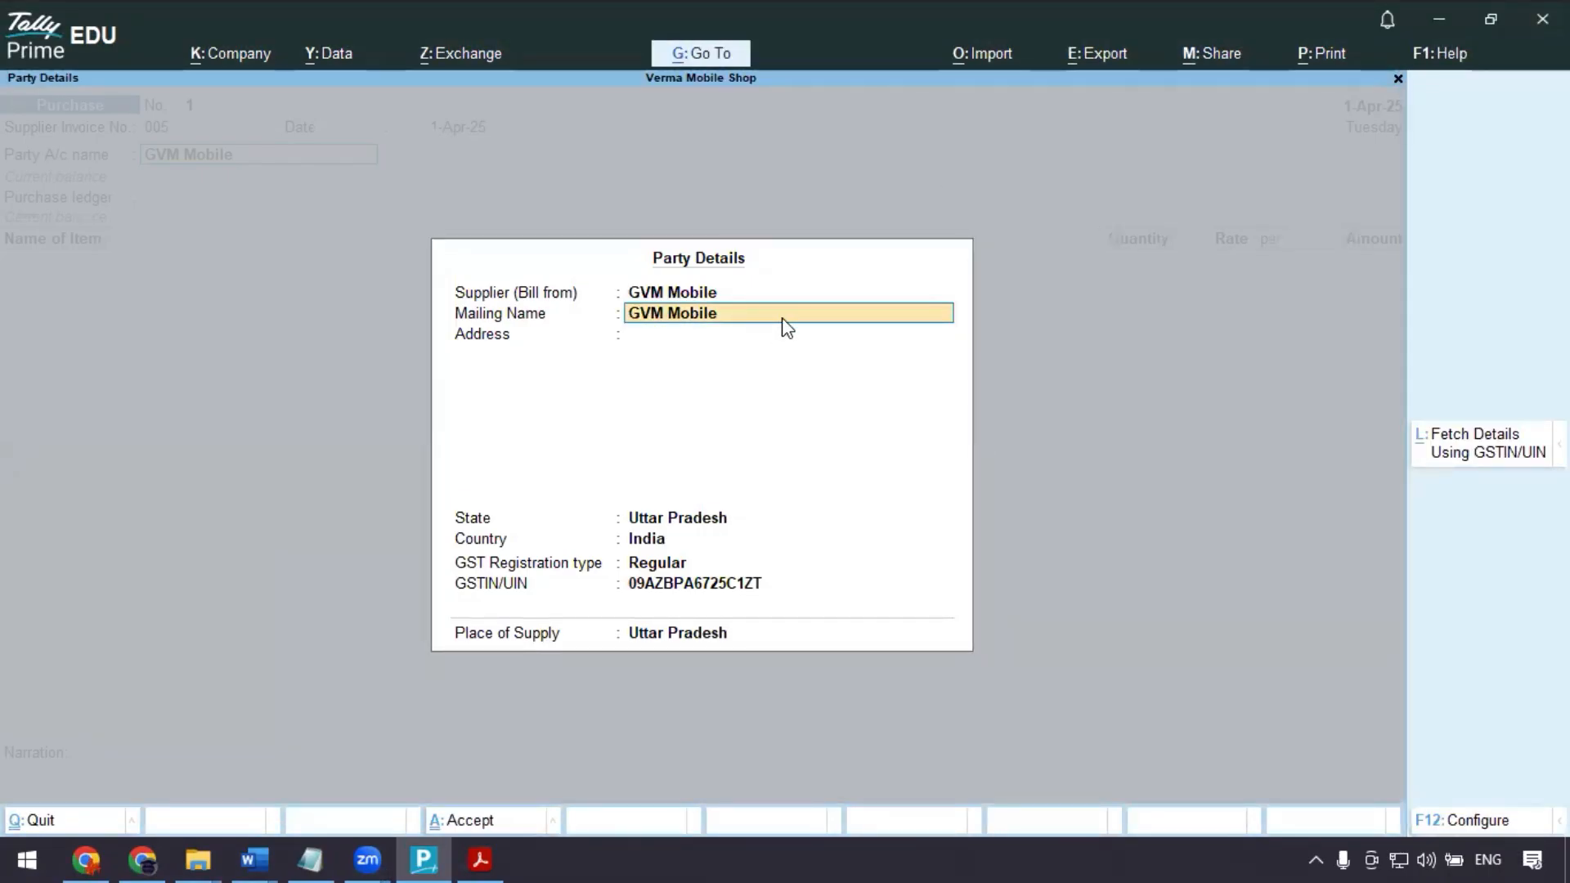
pyautogui.press('Return')
pyautogui.press('Return')
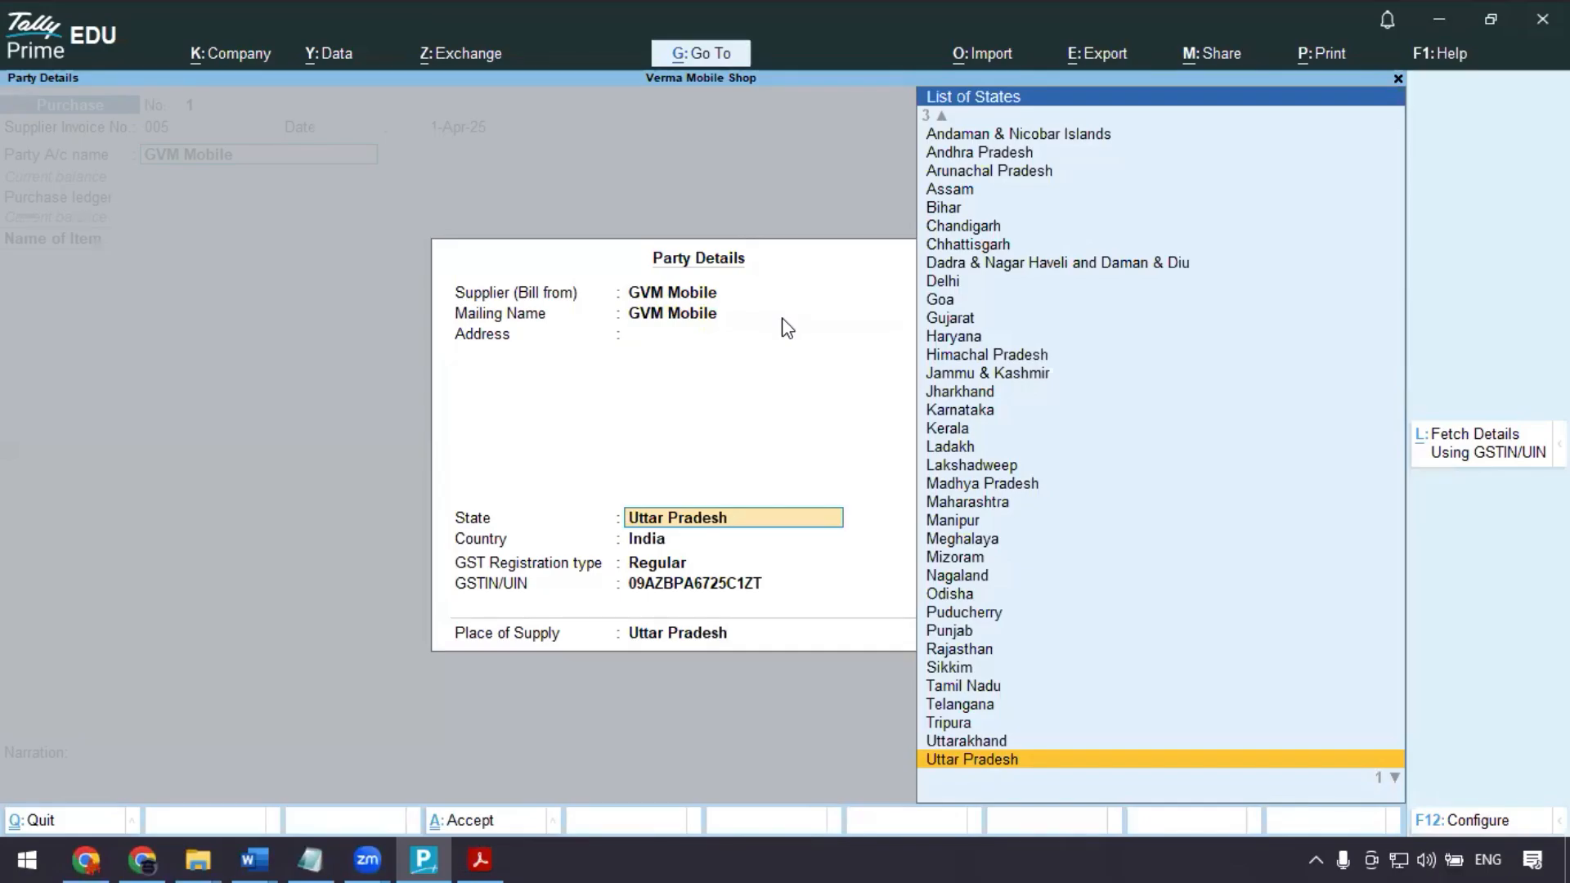
pyautogui.press('Return')
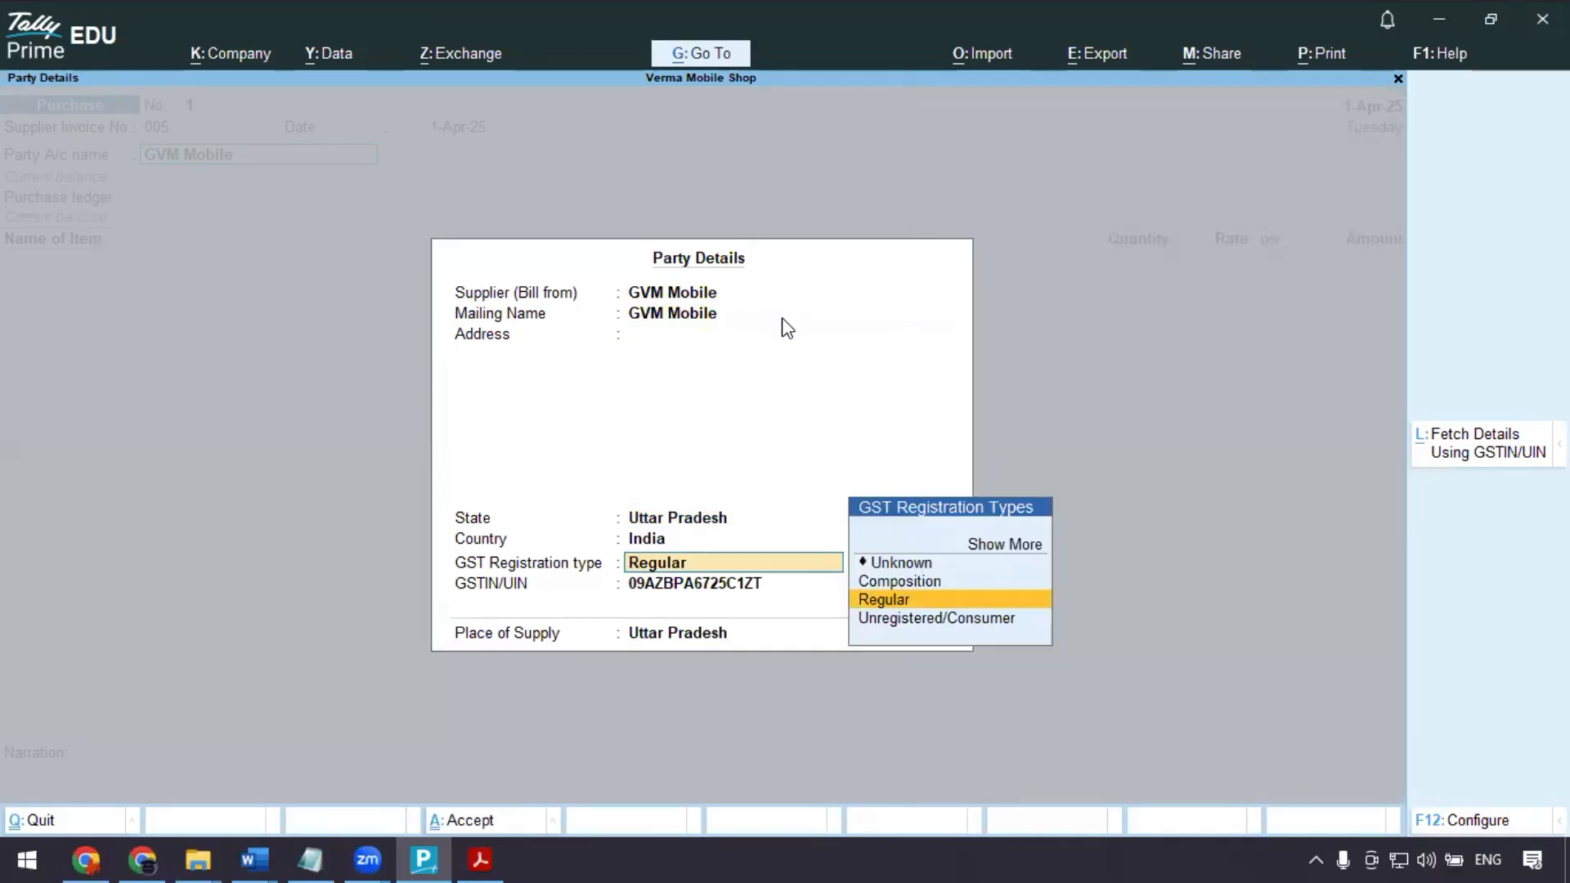
pyautogui.press('Return')
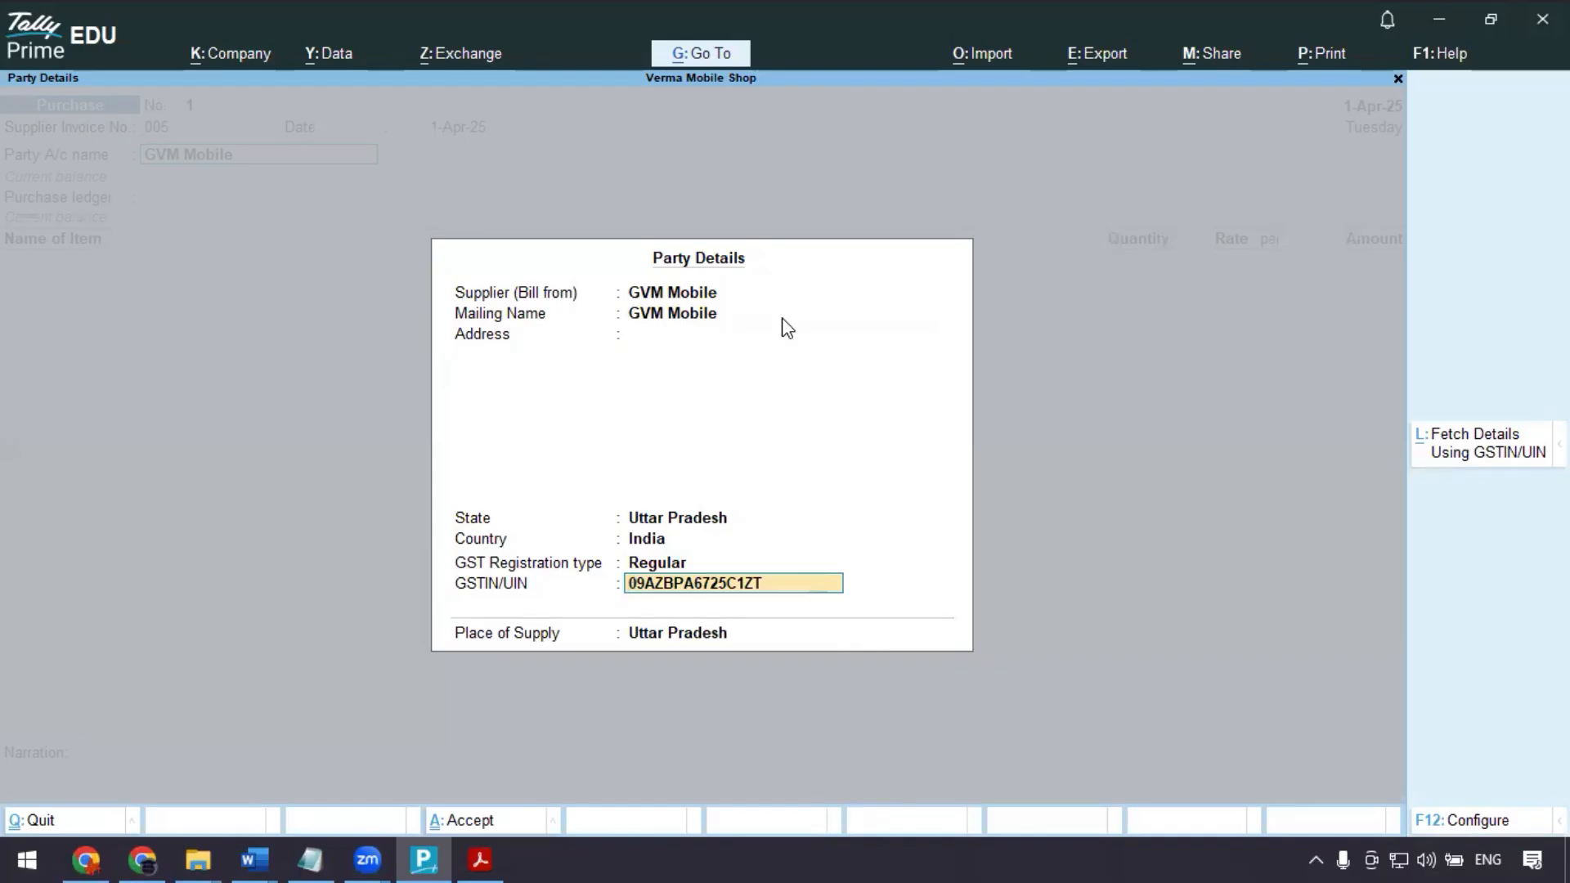
pyautogui.press('Return')
pyautogui.press('Return')
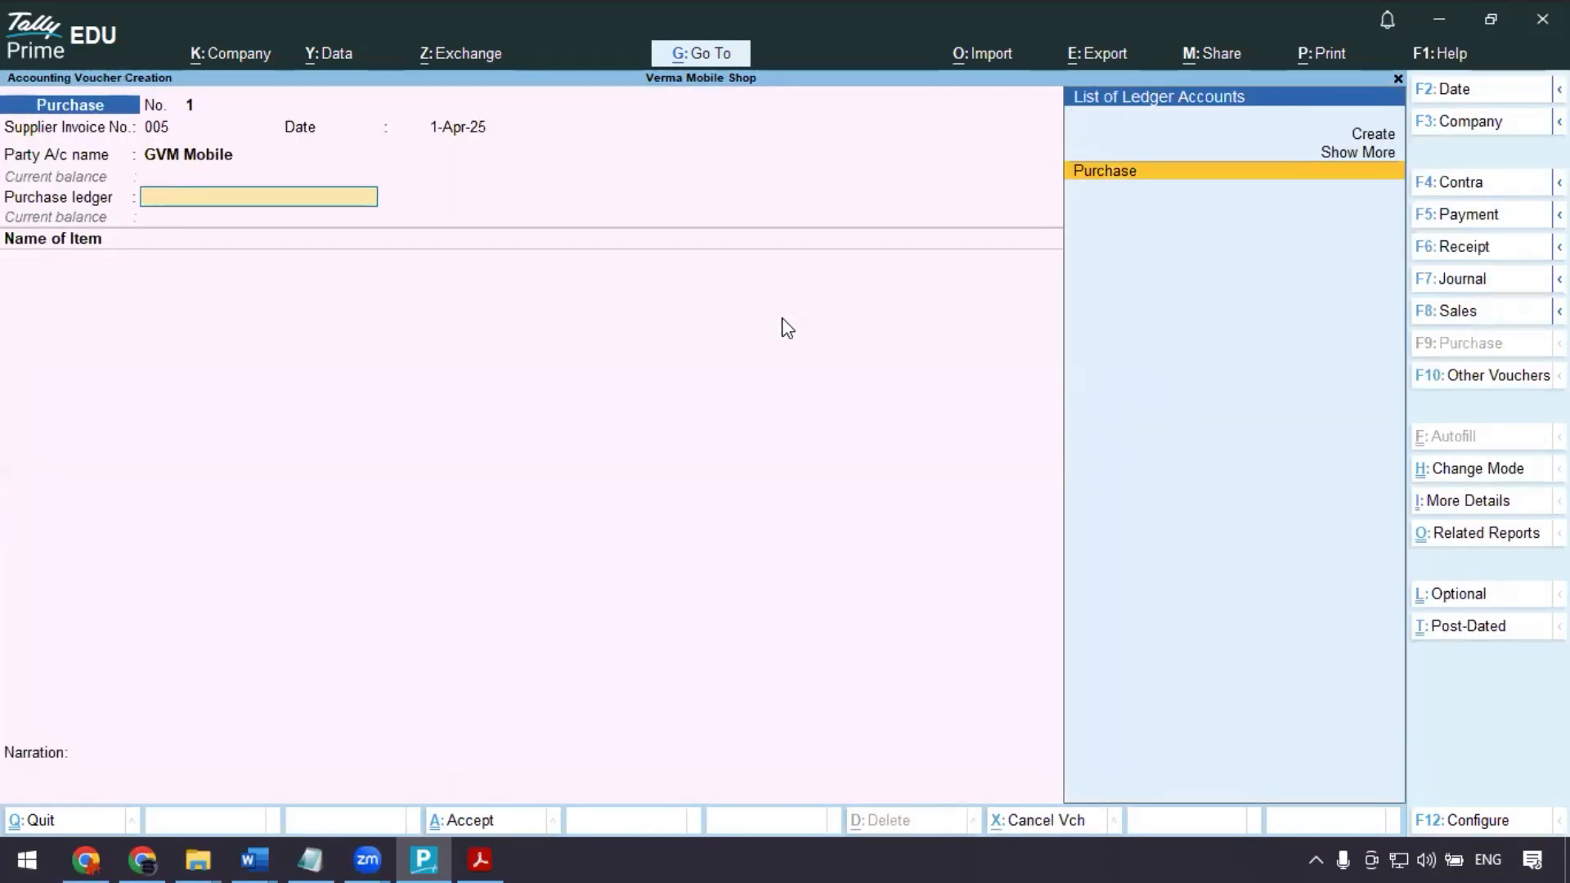
pyautogui.press('Return')
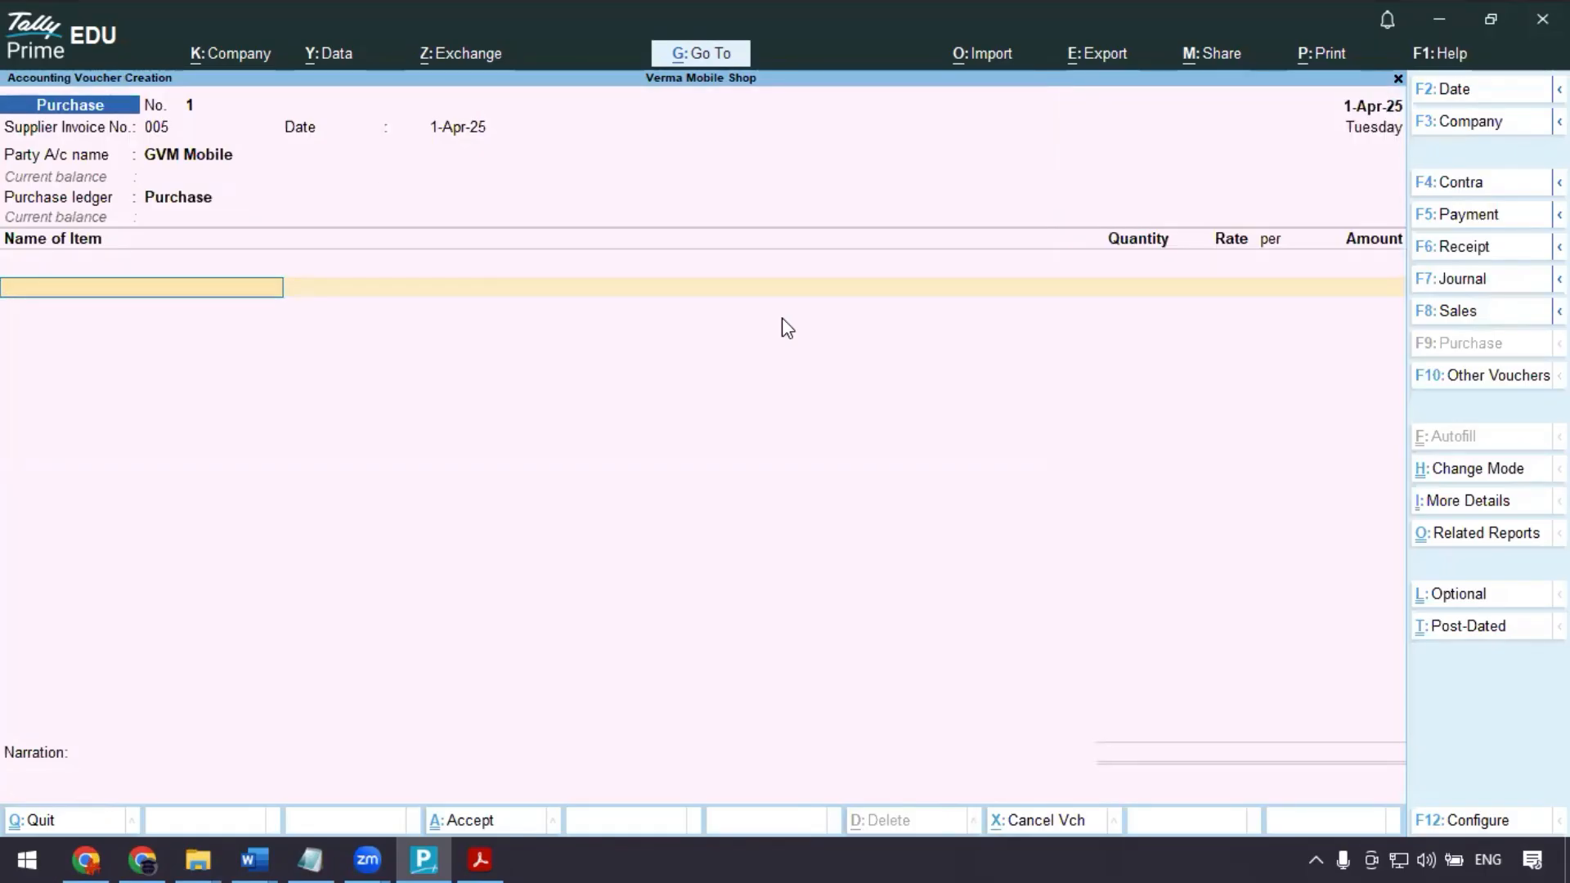
# - Look up the first item in the assignment PDF and enter Oppo A5 in the voucher with 10 Pcs at a rate of 13,200
pyautogui.hotkey('alt', 'Tab')
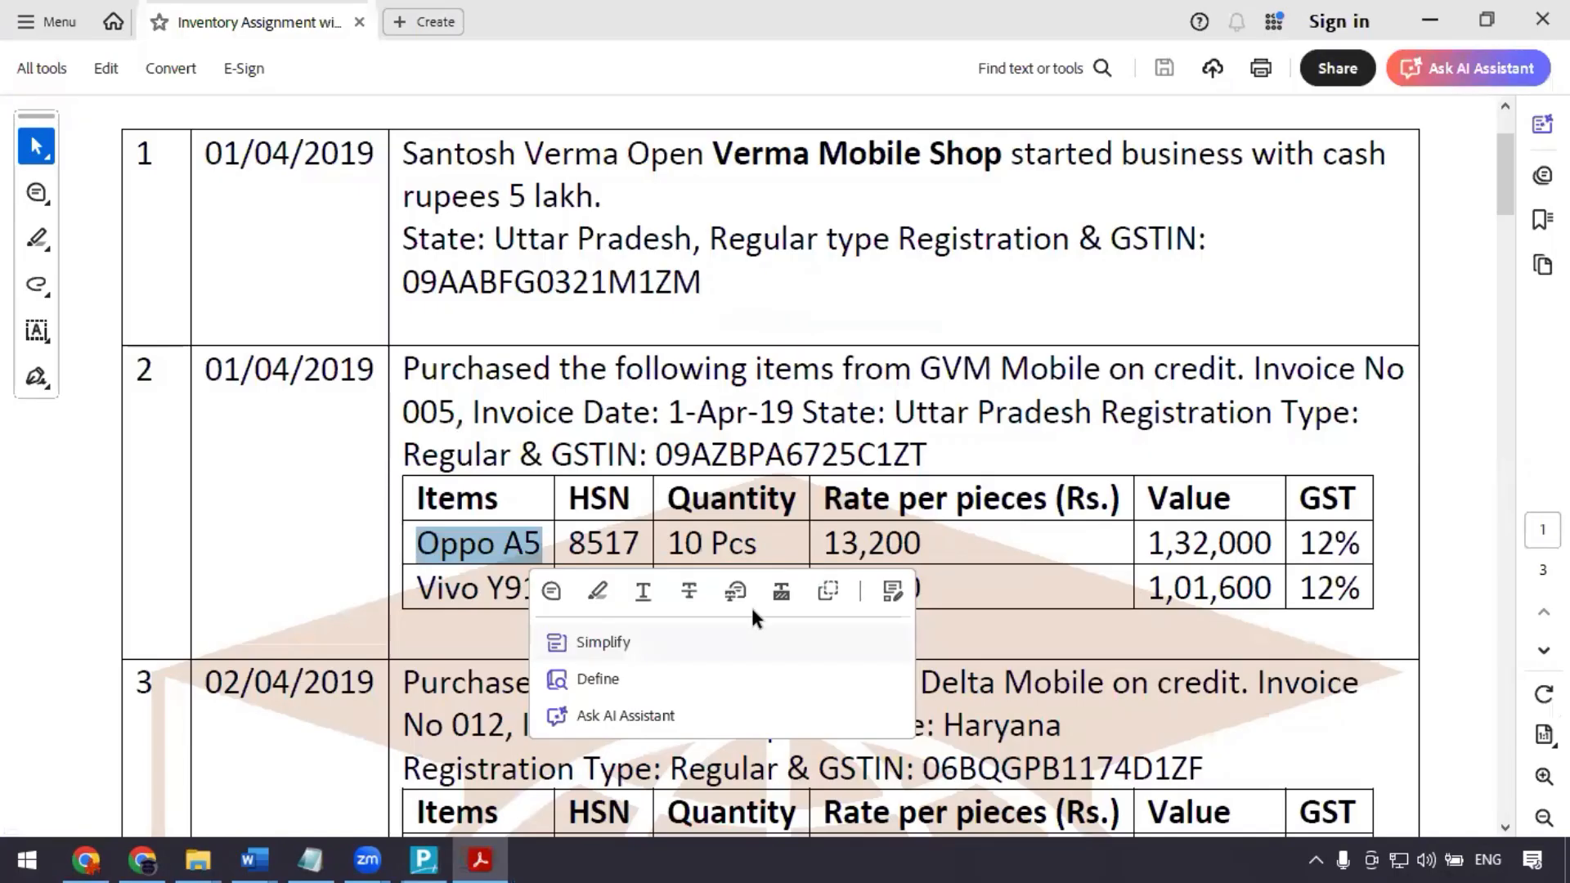
pyautogui.click(674, 525)
pyautogui.hotkey('alt', 'Tab')
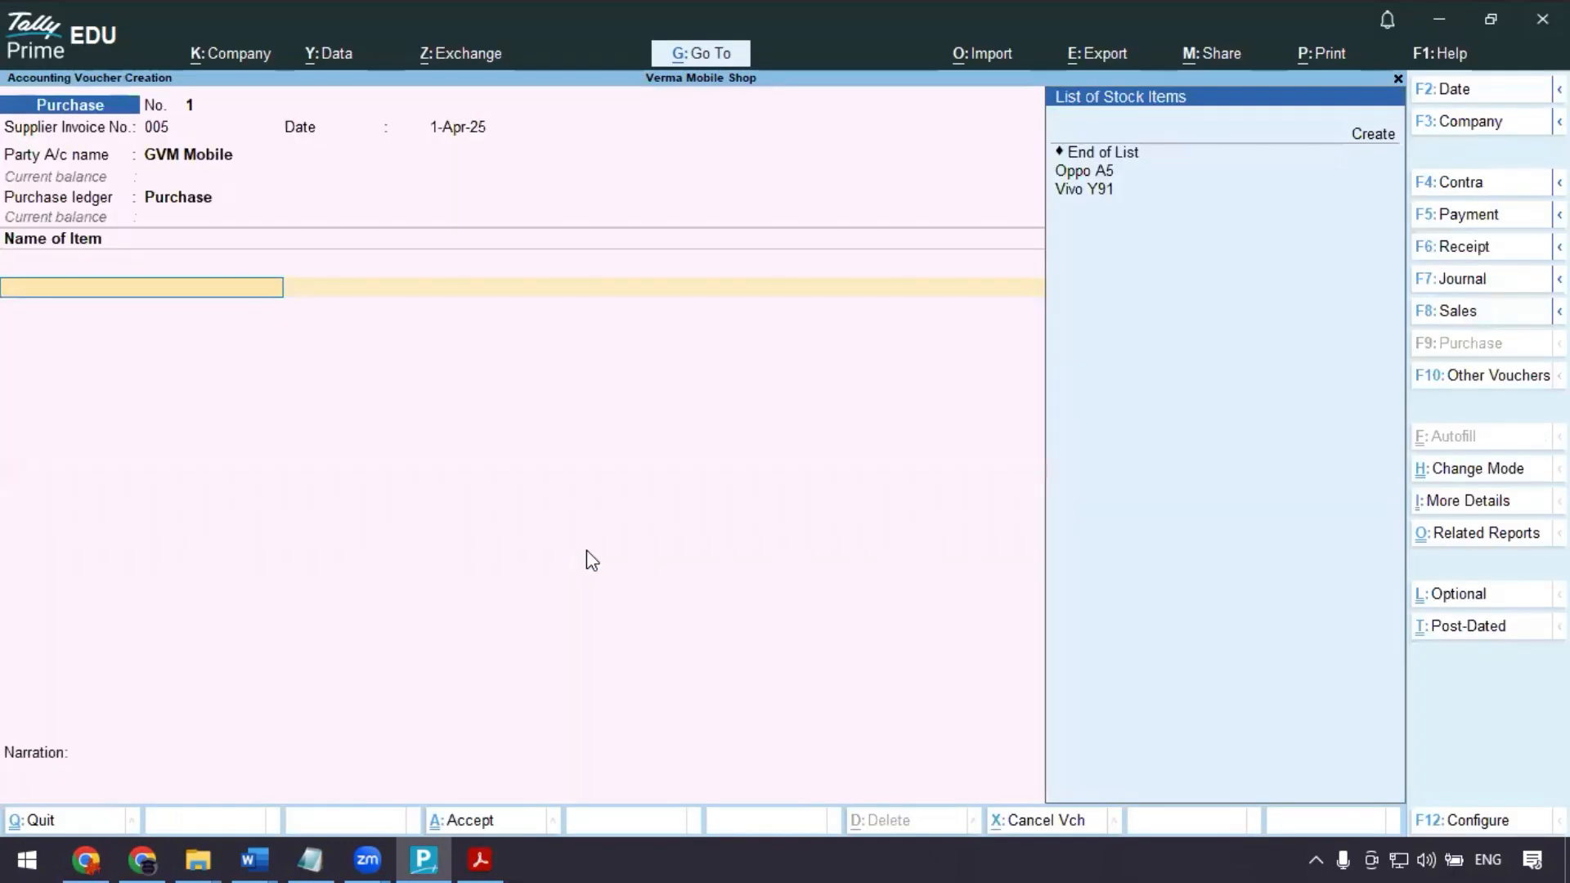
pyautogui.press('Return')
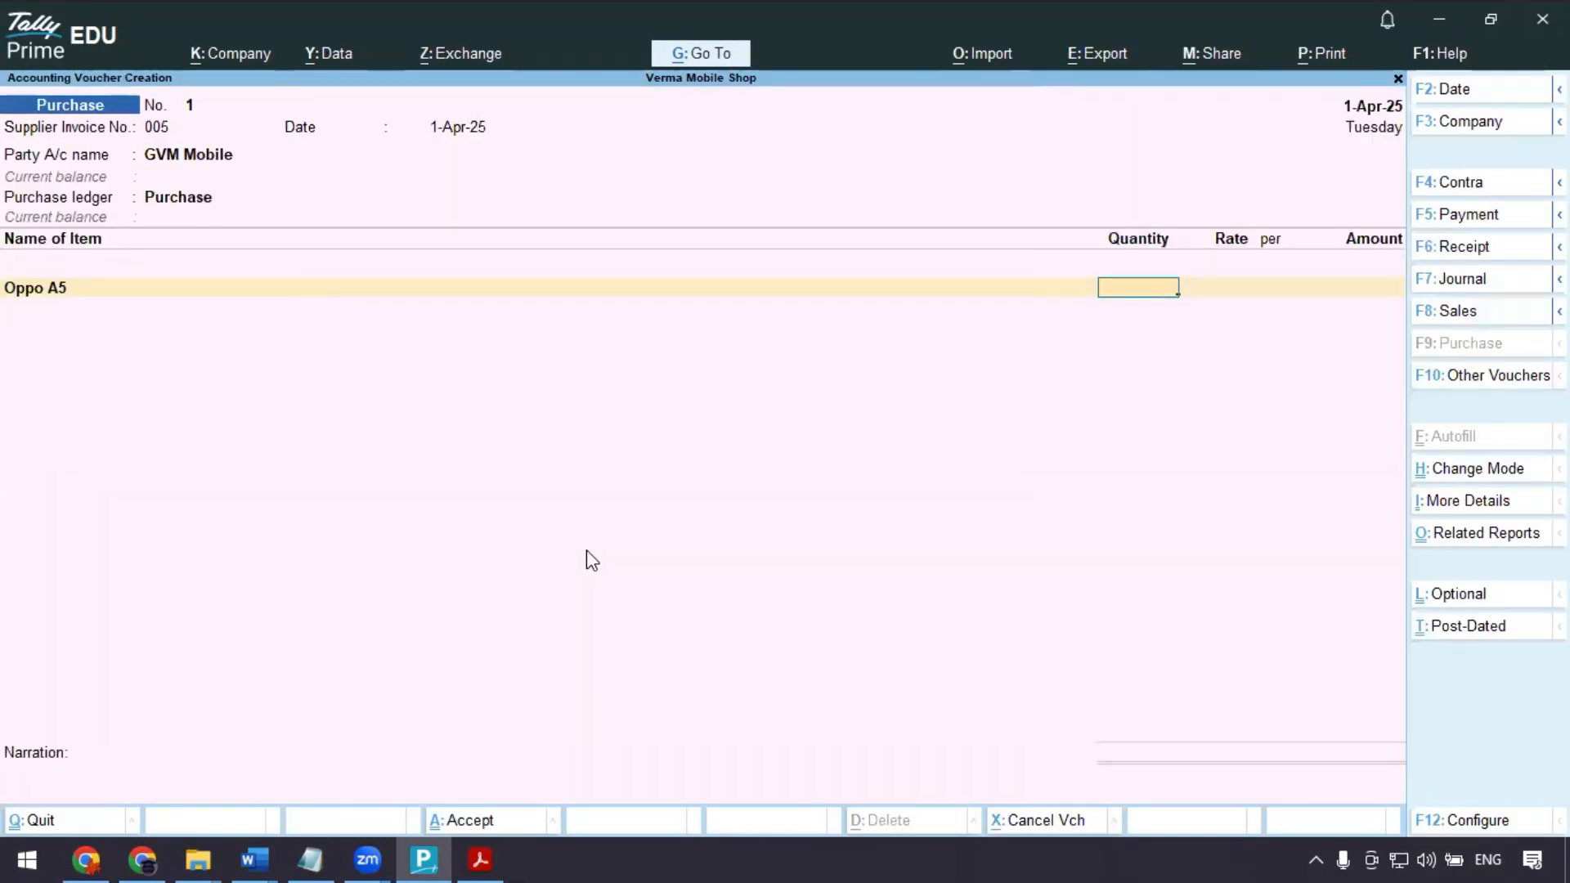
pyautogui.hotkey('alt', 'Tab')
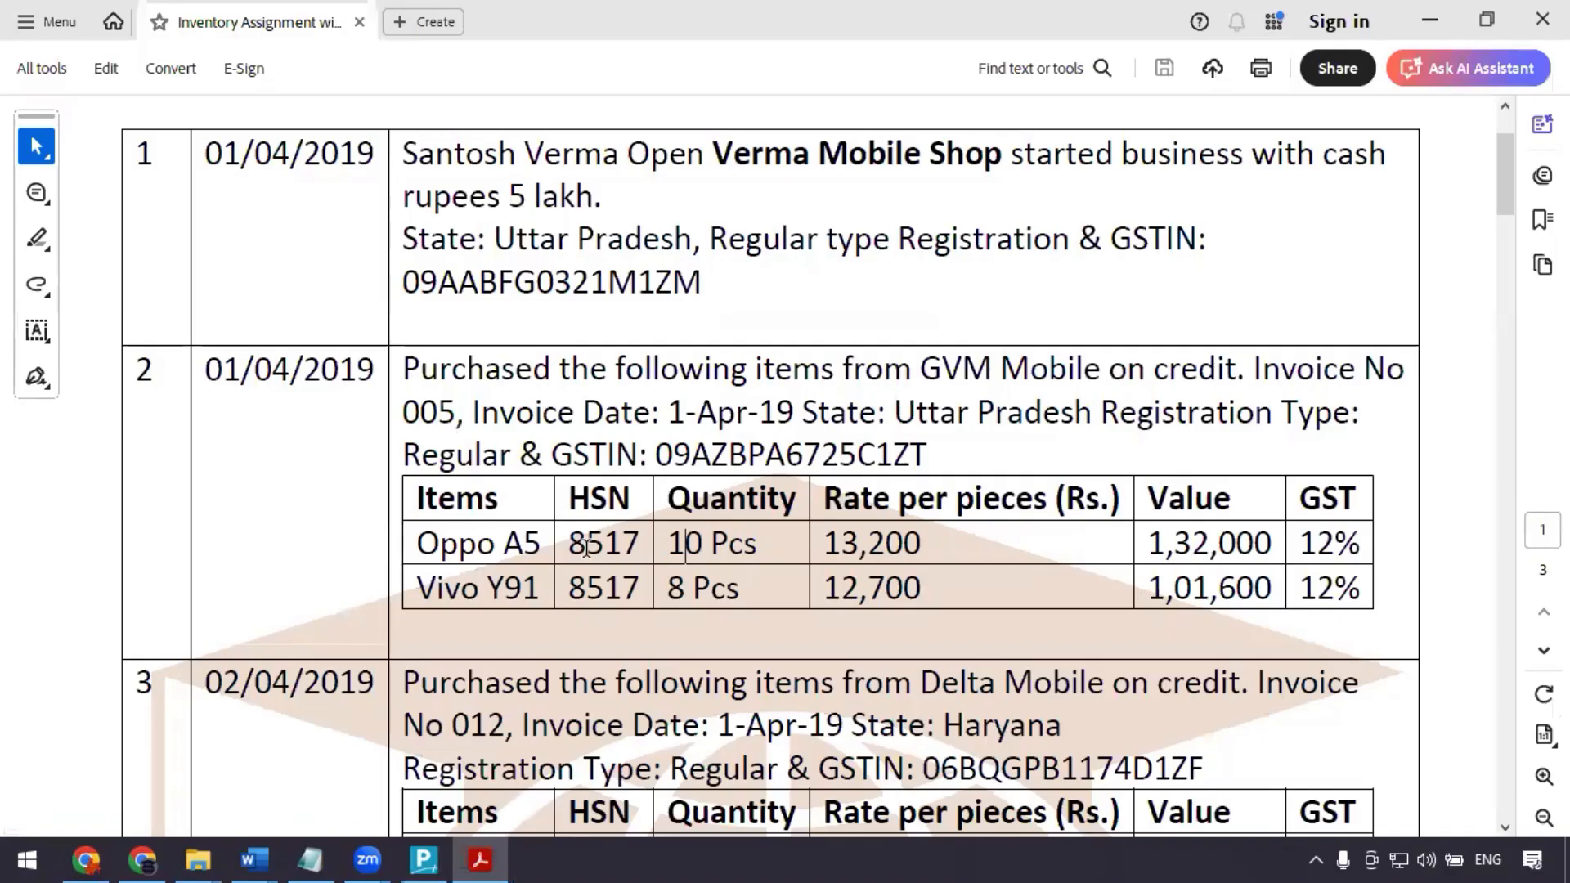
pyautogui.hotkey('alt', 'Tab')
pyautogui.write('10')
pyautogui.press('Return')
pyautogui.write('13200')
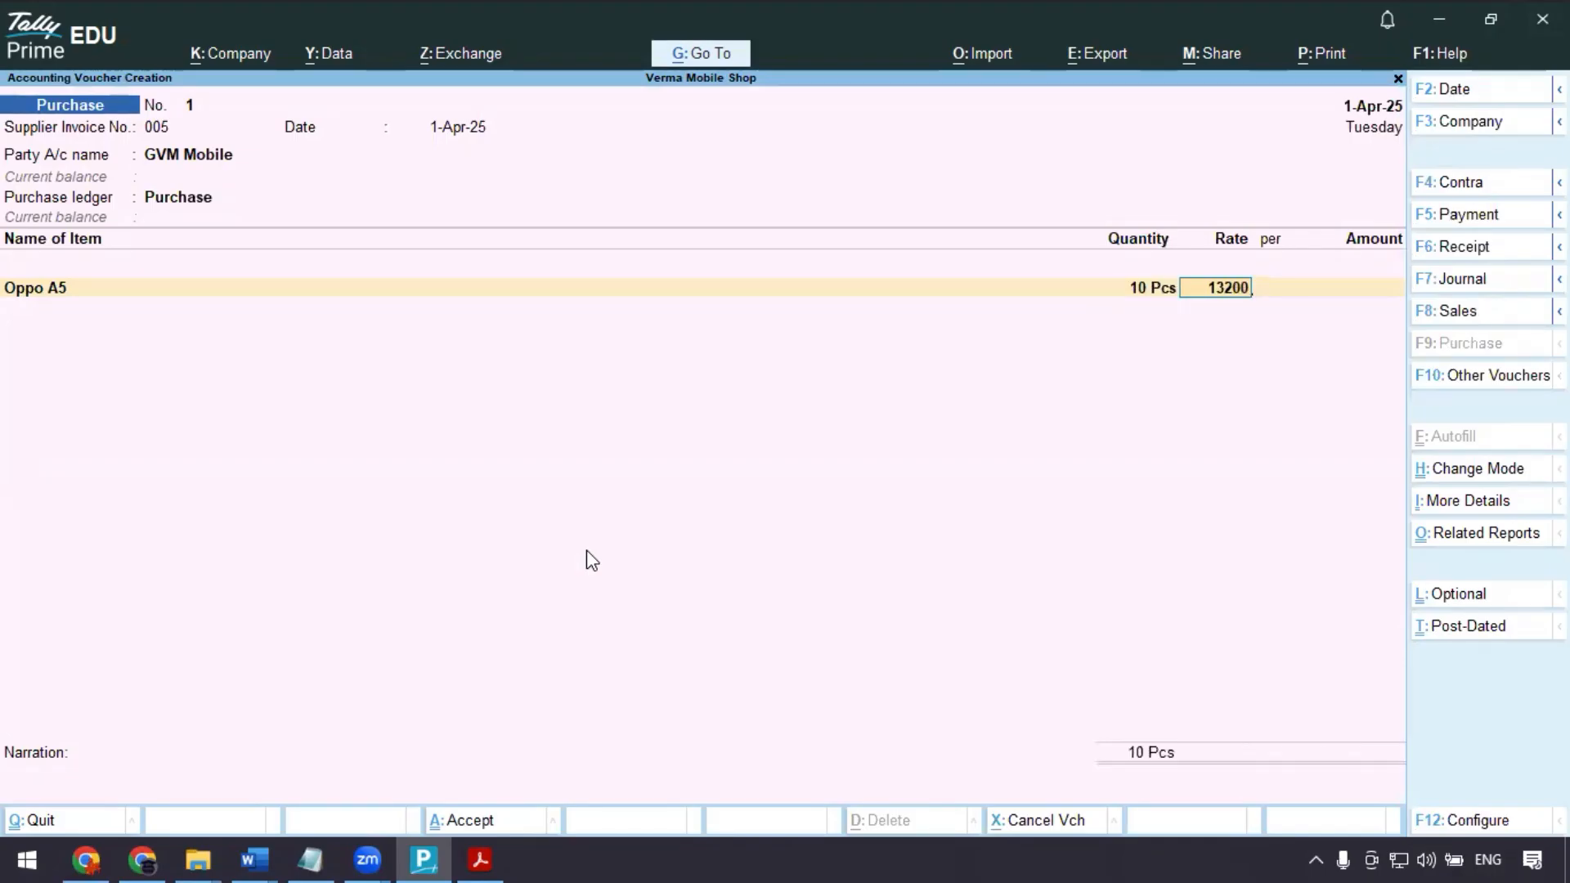
pyautogui.press('Return')
pyautogui.press('Return')
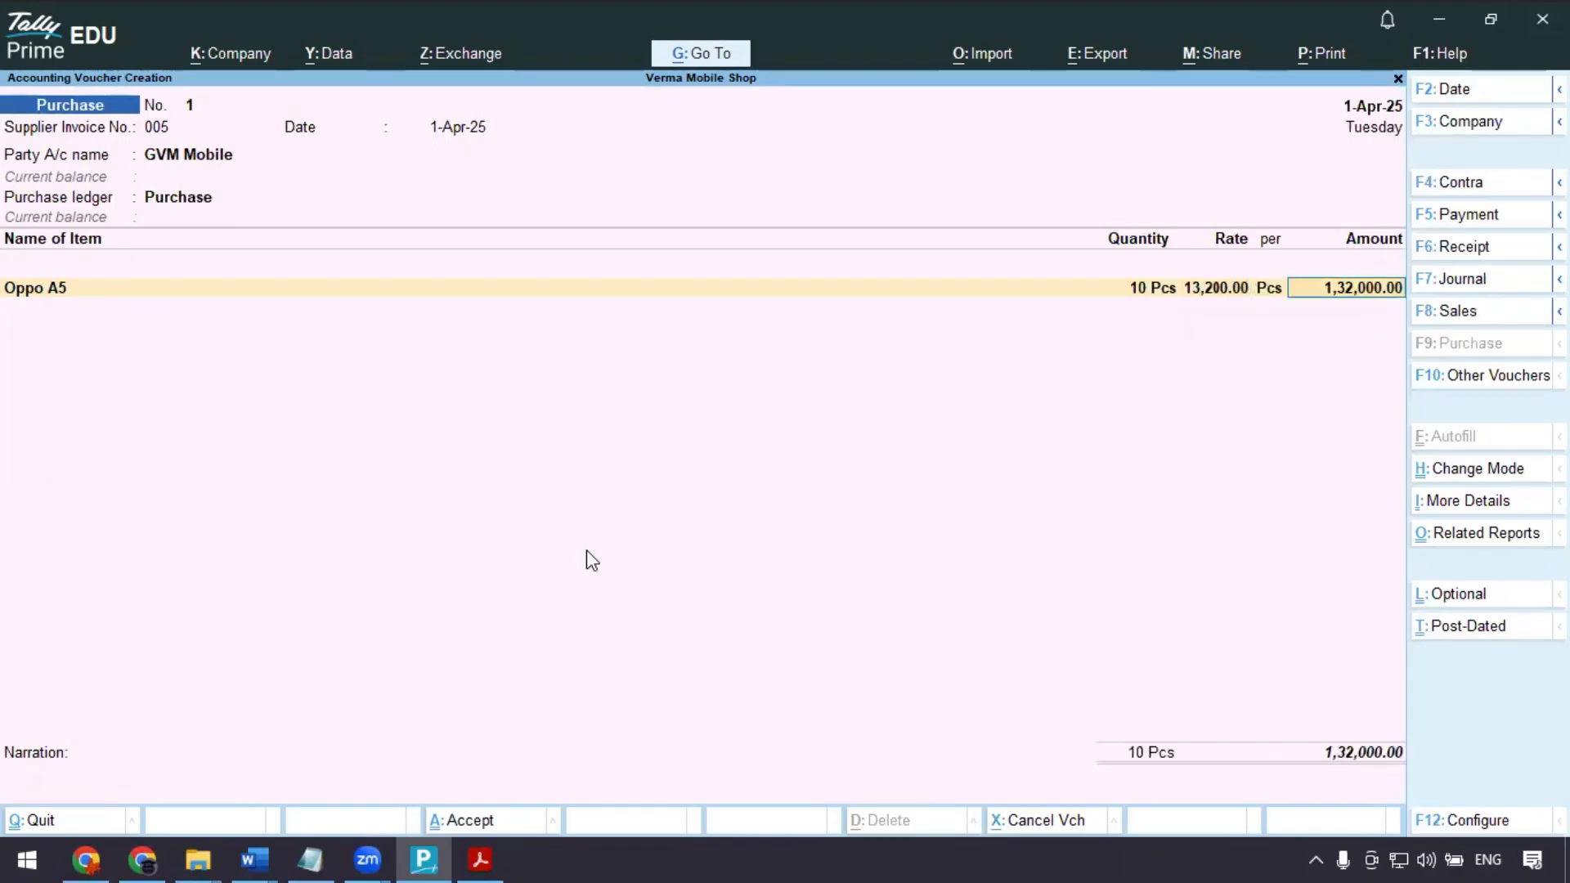
pyautogui.press('Return')
# - Add Vivo Y91 as the second item, checking the assignment PDF, with 8 Pcs at a rate of 12,700
pyautogui.write('Vi')
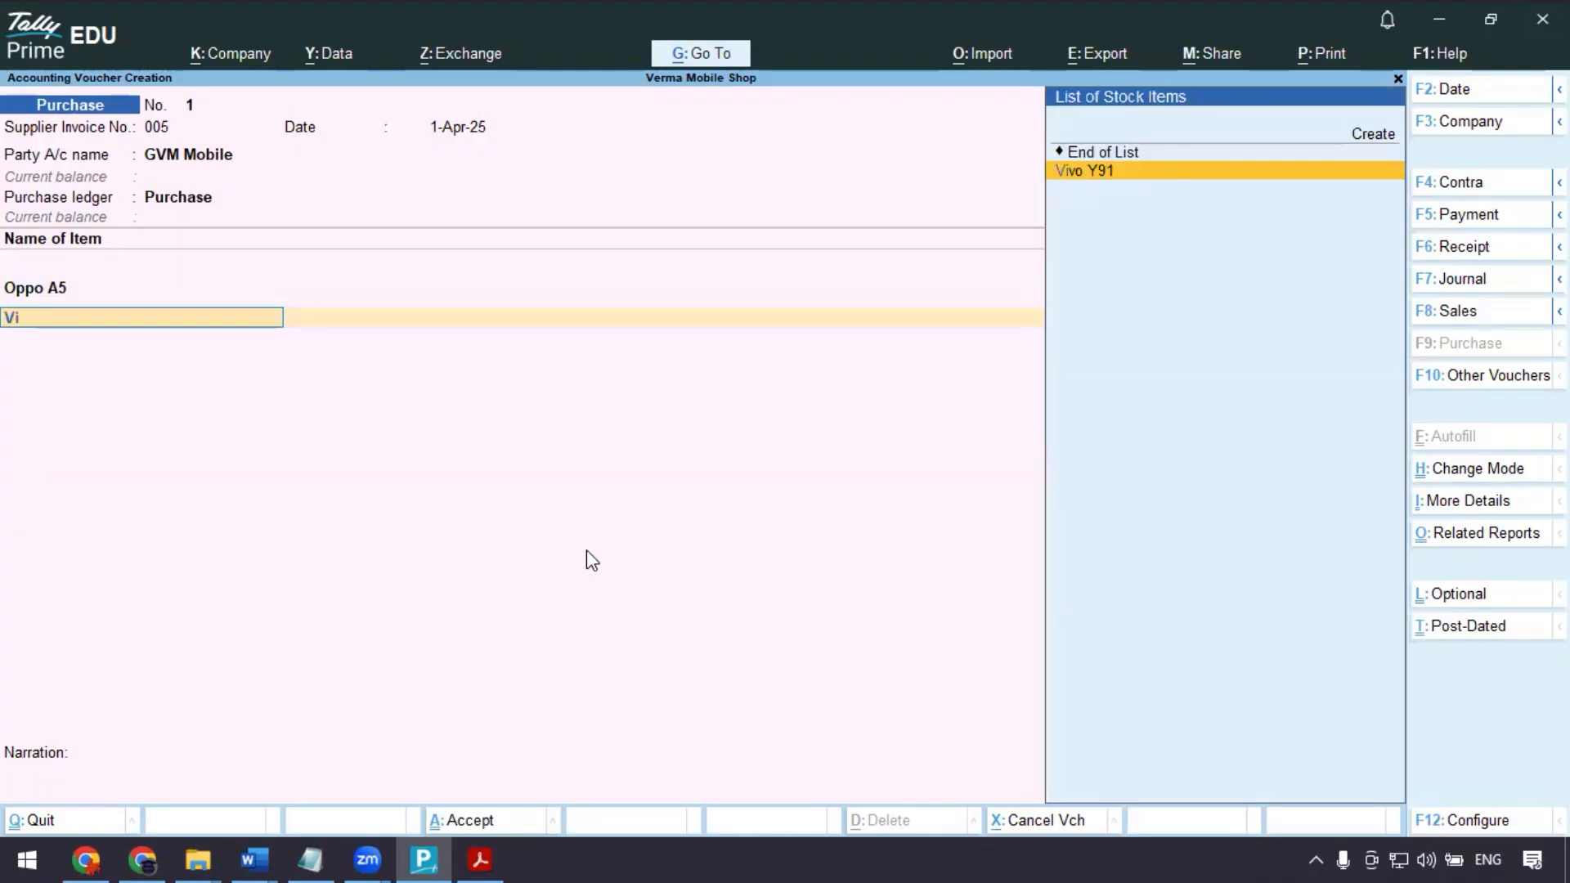
pyautogui.press('Return')
pyautogui.hotkey('alt', 'Tab')
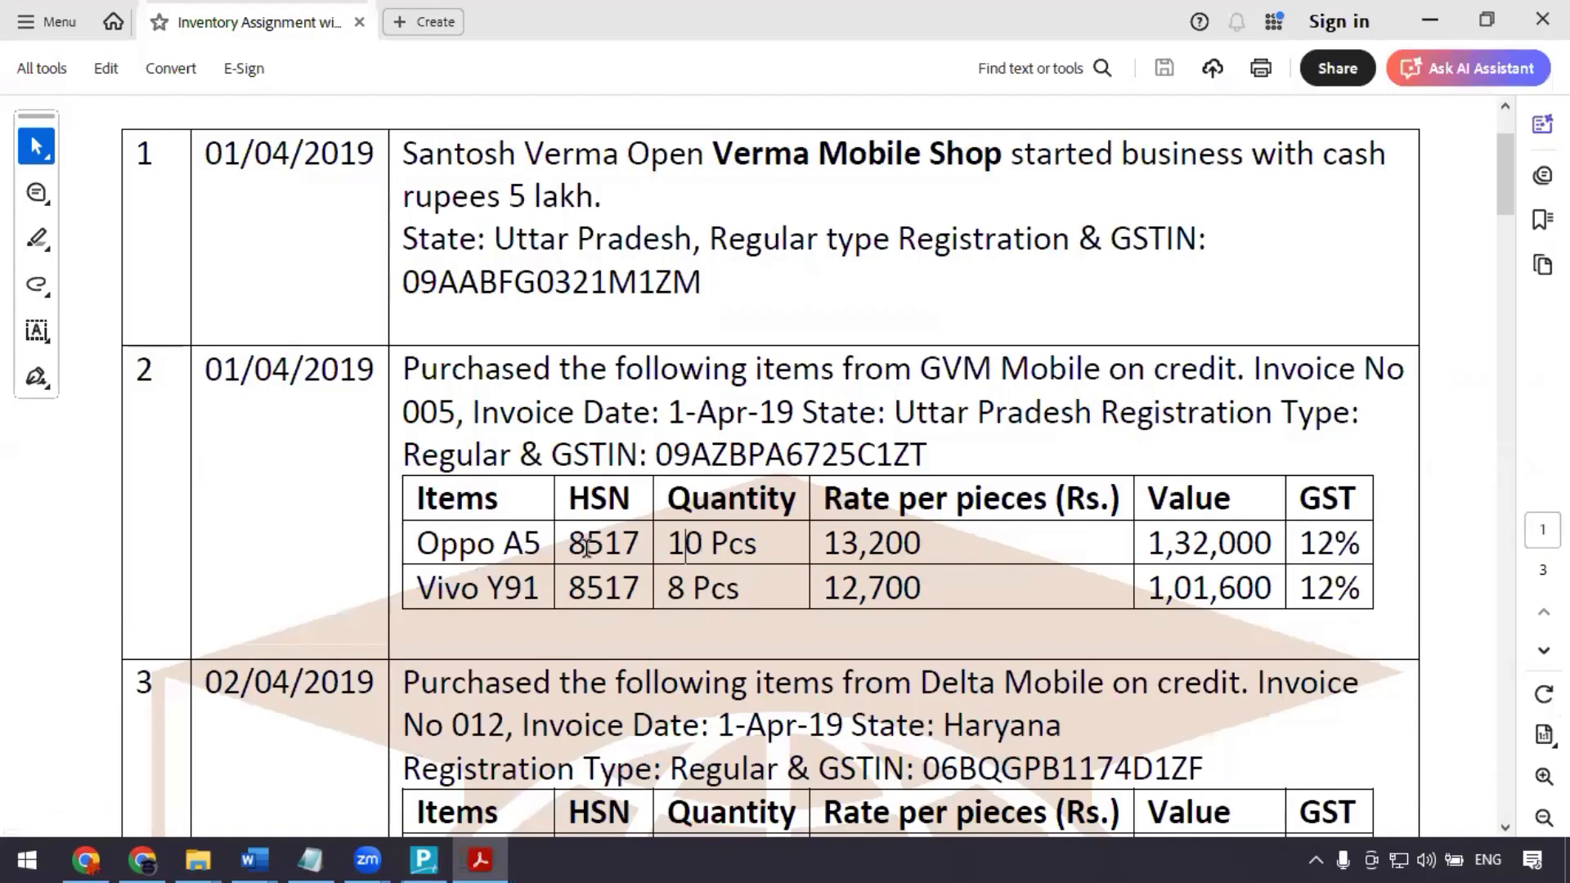
pyautogui.hotkey('alt', 'Tab')
pyautogui.write('8')
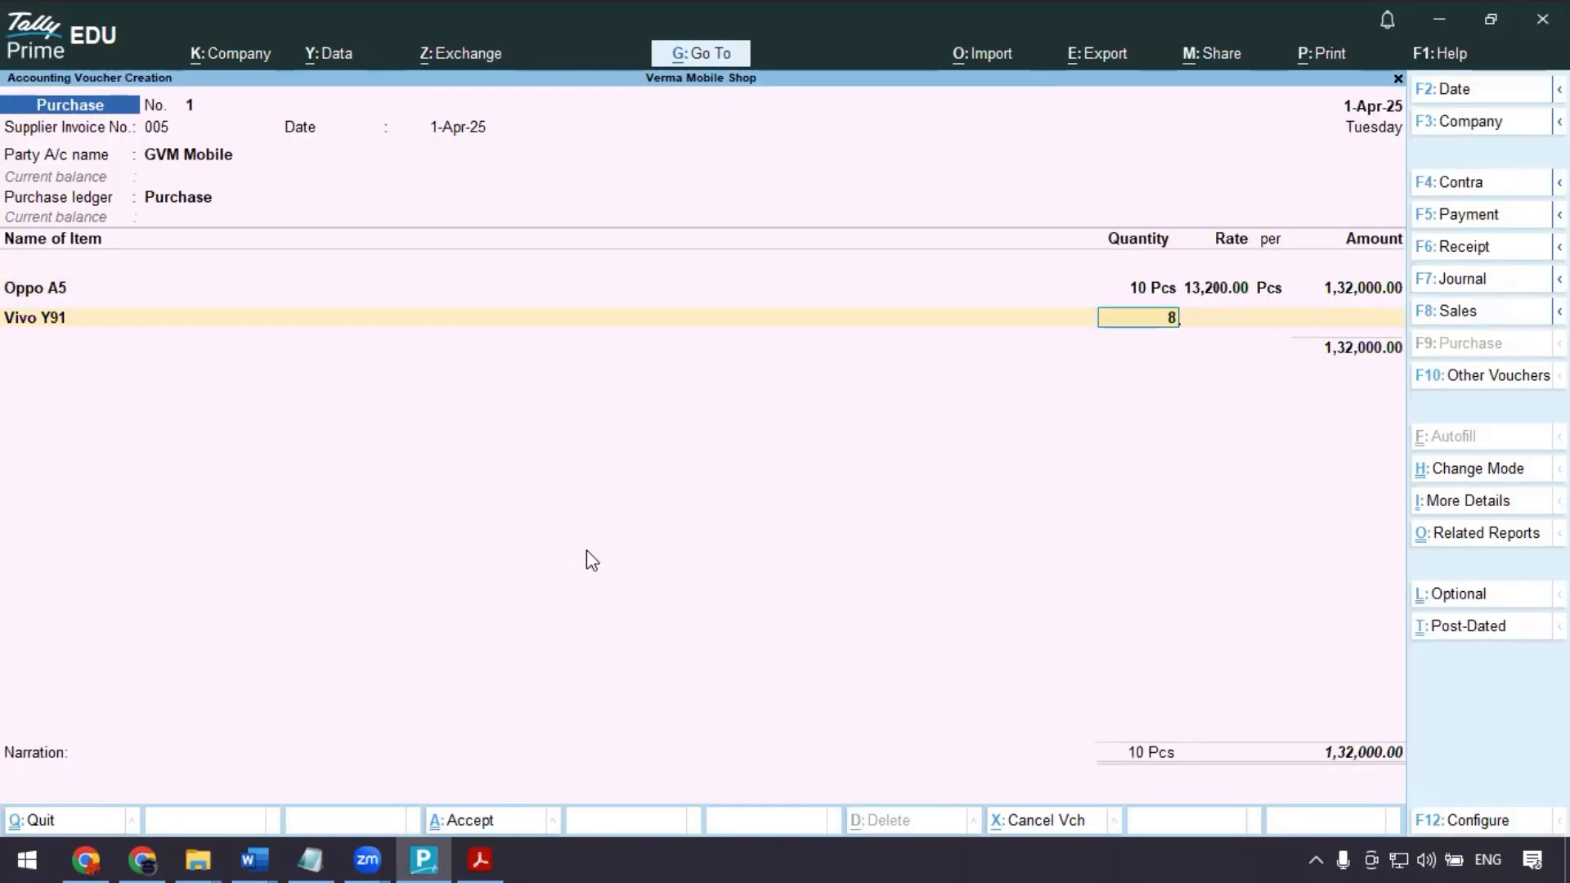
pyautogui.press('Return')
pyautogui.write('12,7')
pyautogui.write('00')
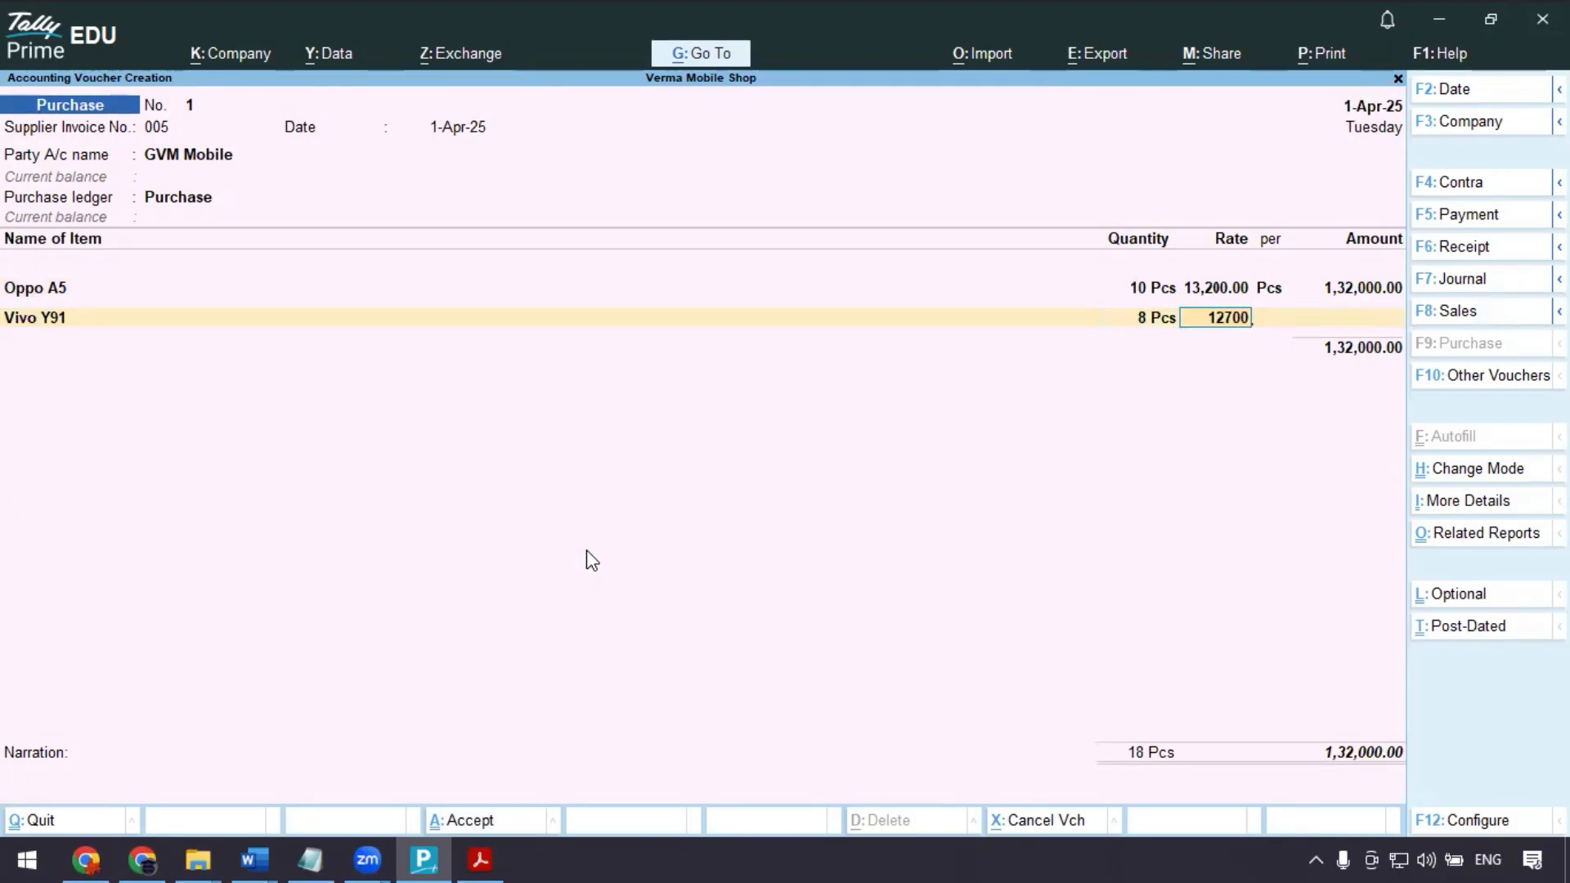
pyautogui.press('Return')
# - Compare both item amounts with the values in the assignment PDF, then finish the voucher's item list
pyautogui.press('alt')
pyautogui.hotkey('alt', 'Tab')
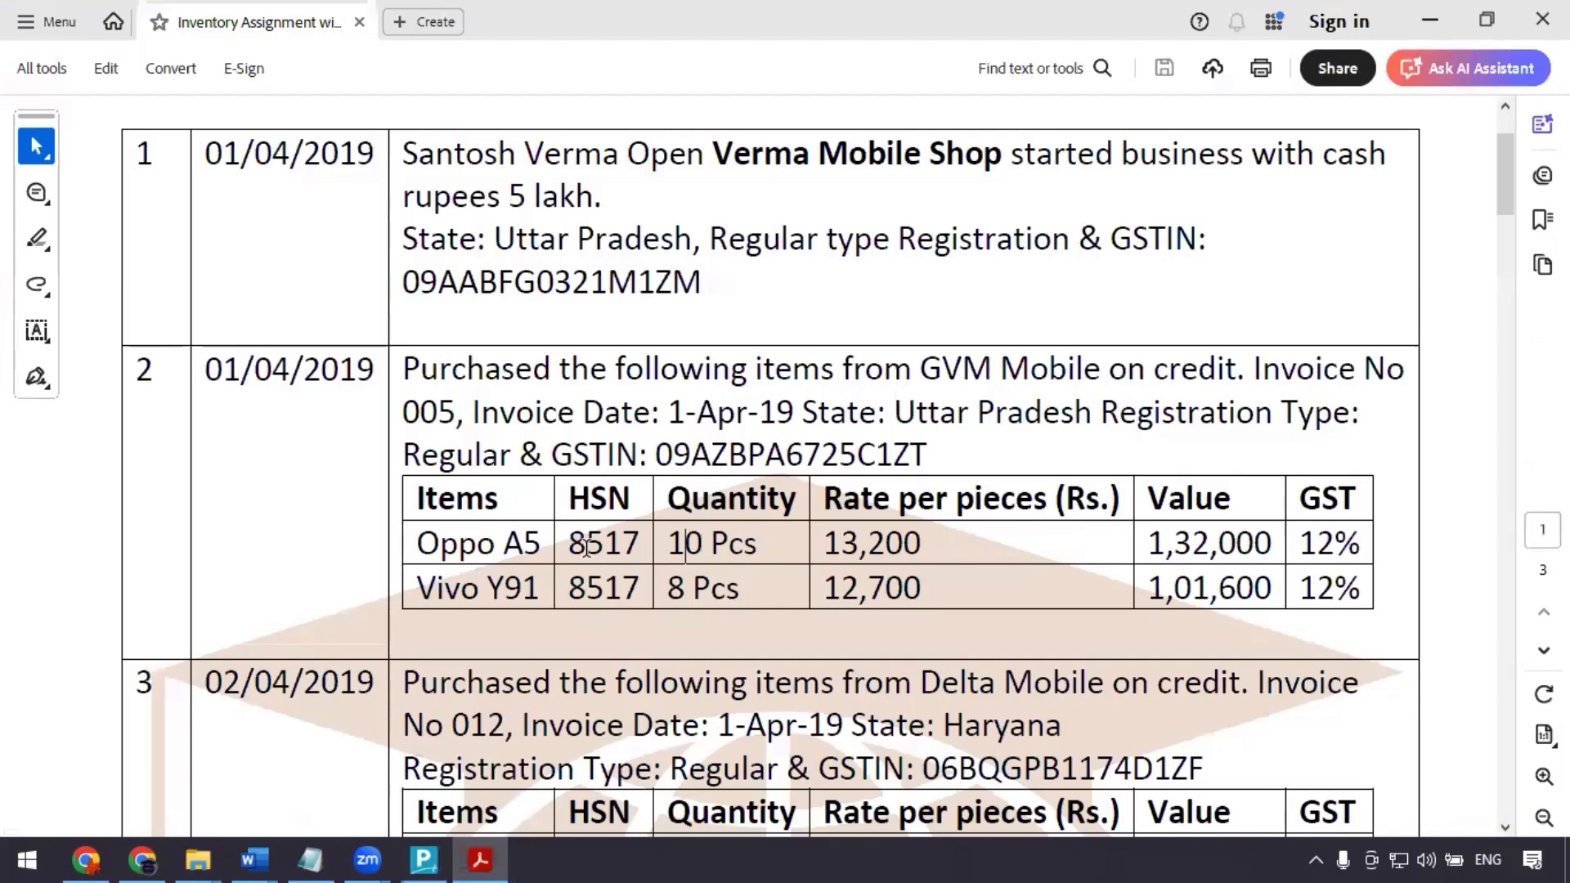
pyautogui.hotkey('alt', 'Tab')
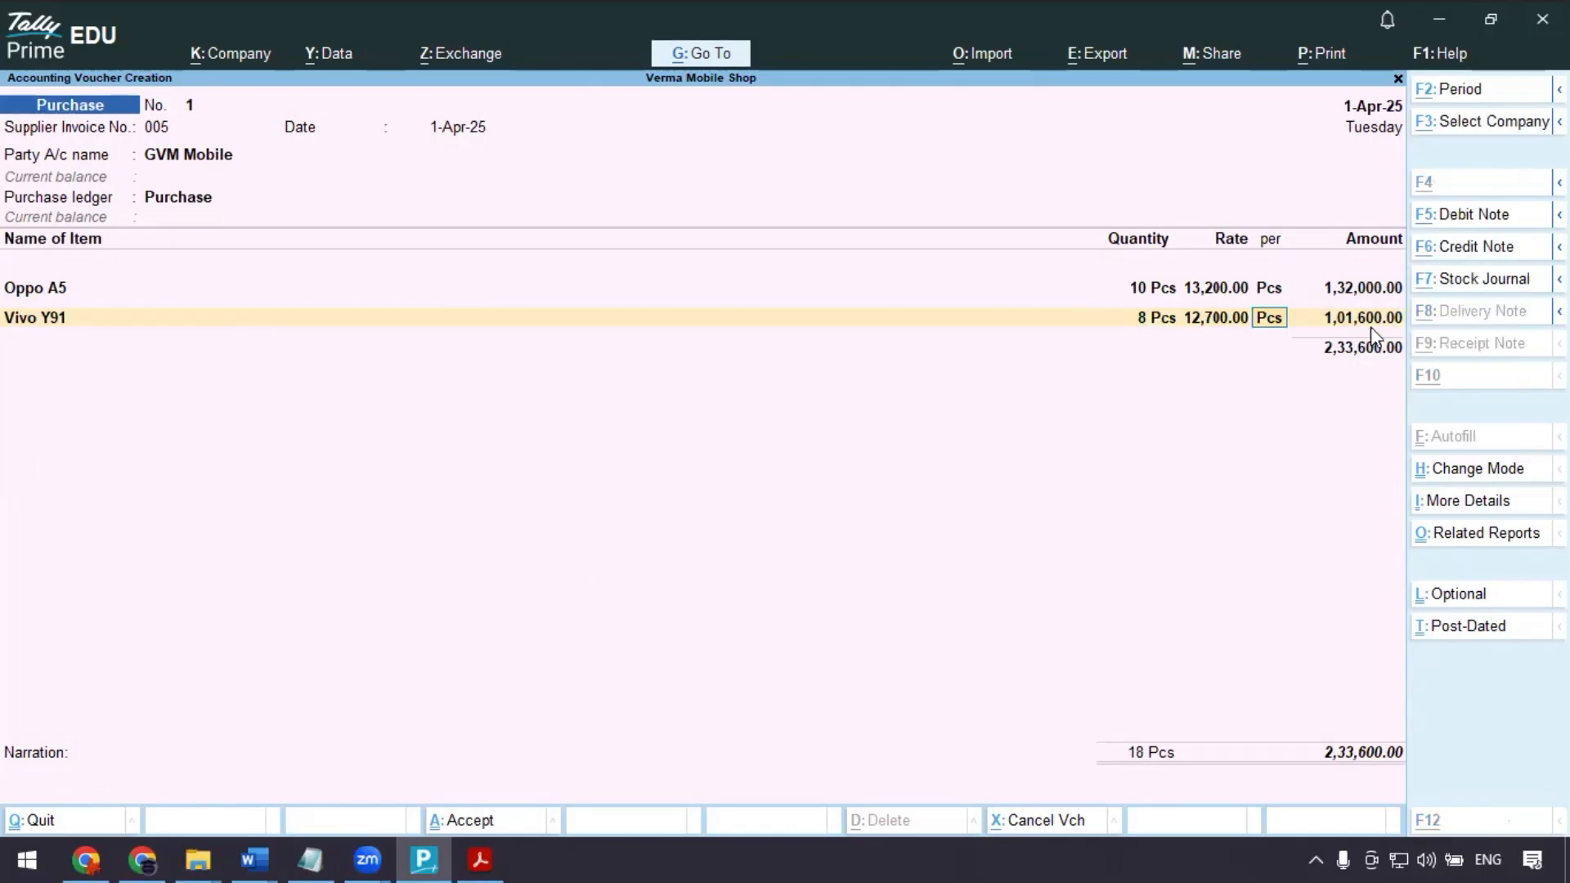
pyautogui.hotkey('alt', 'Tab')
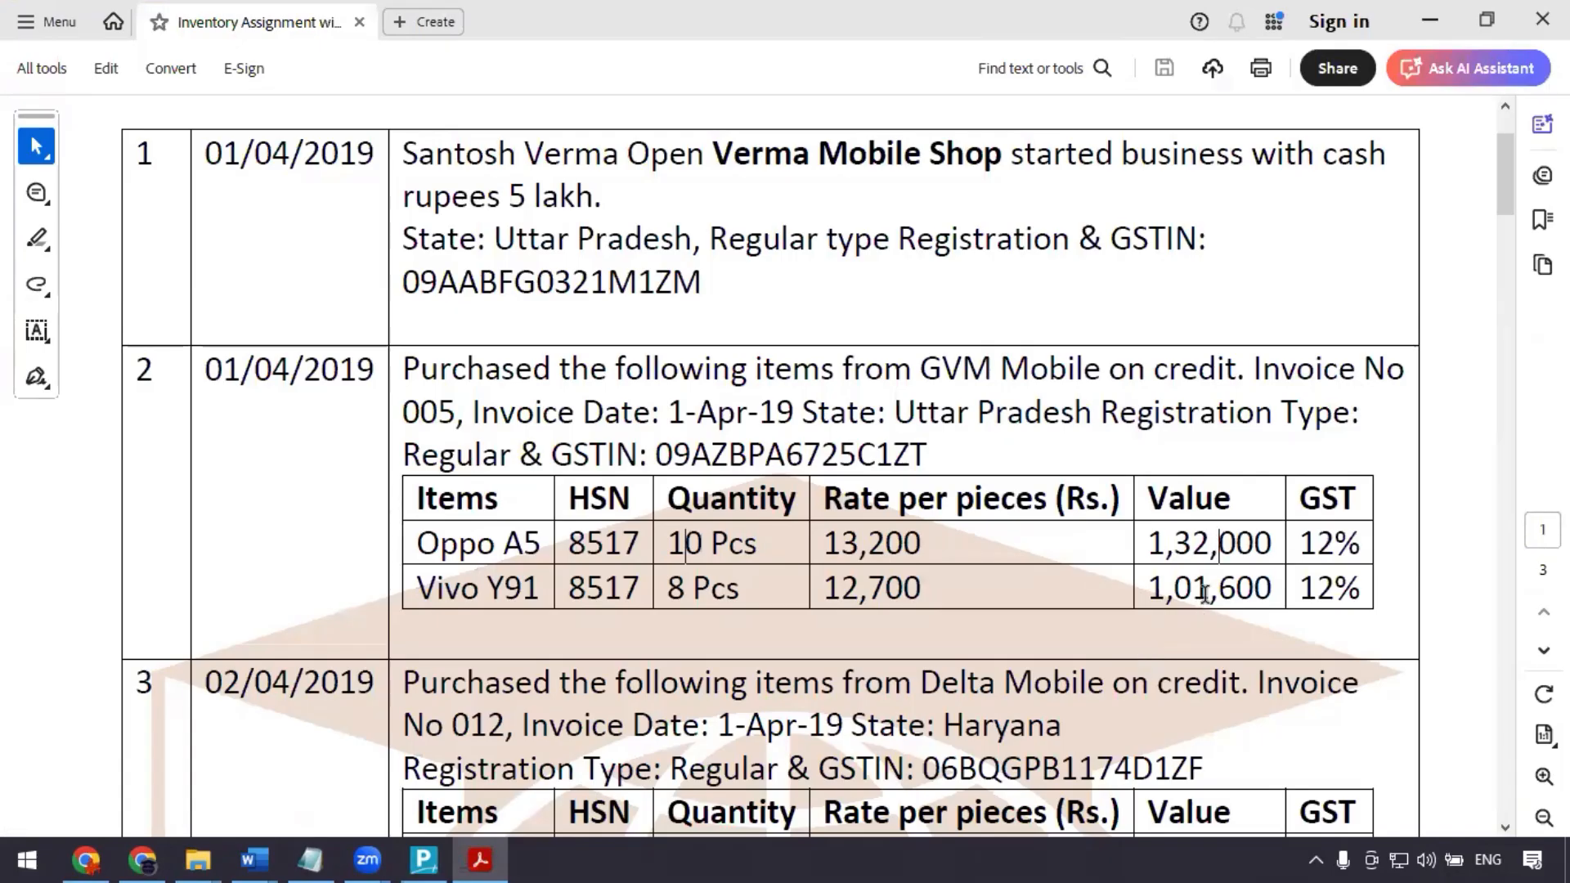
pyautogui.hotkey('alt', 'Tab')
pyautogui.press('Return')
pyautogui.press('Return')
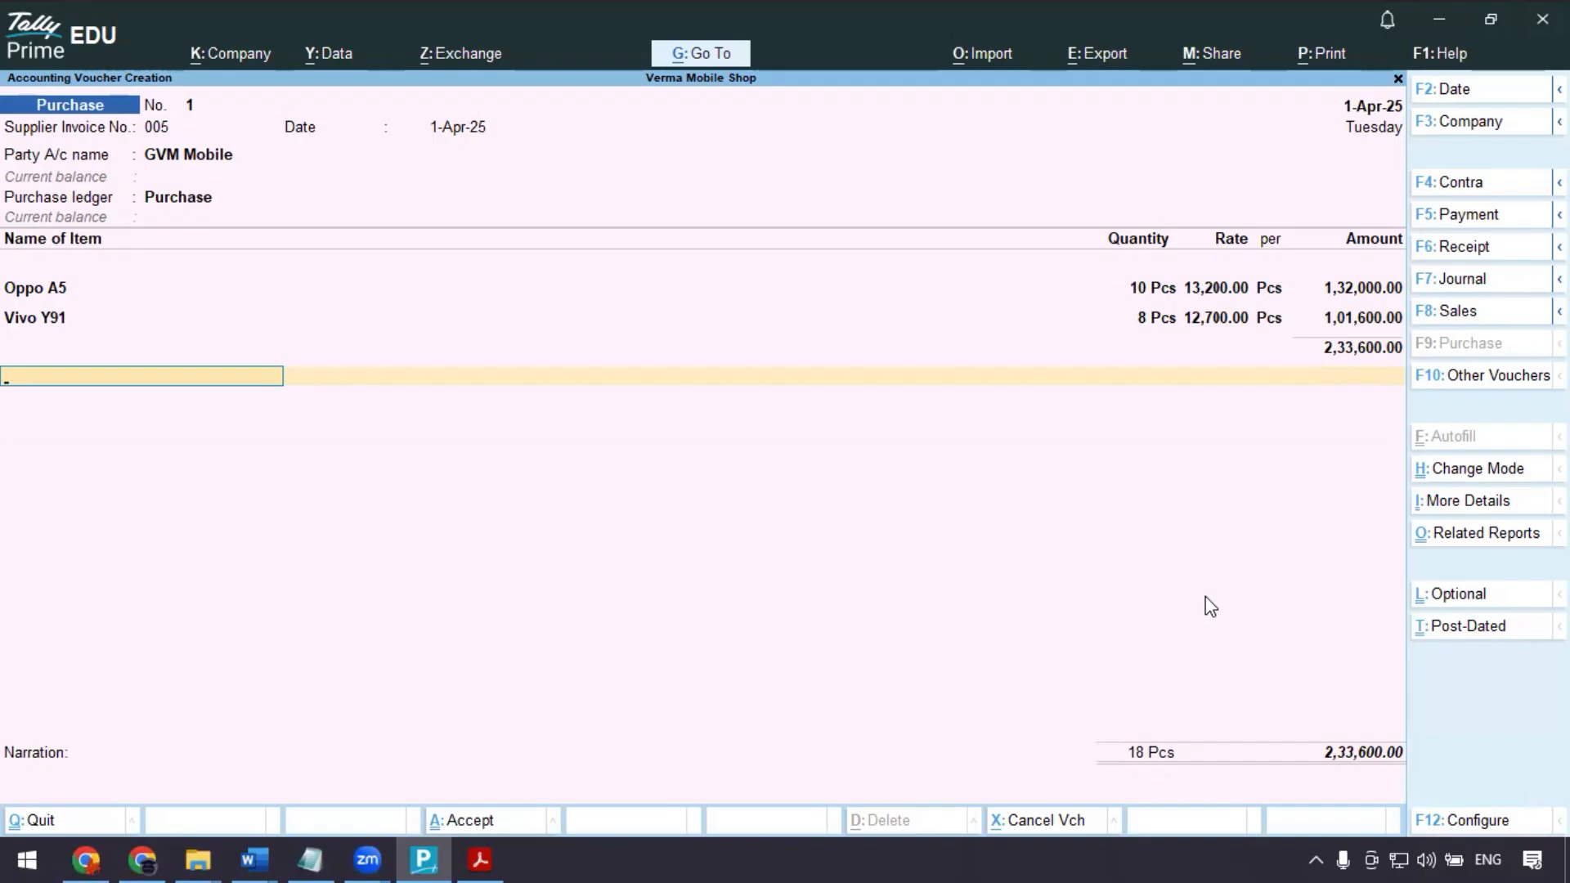
# - Start a new ledger from the voucher, named CGST and placed under Duties & Taxes
pyautogui.press('alt')
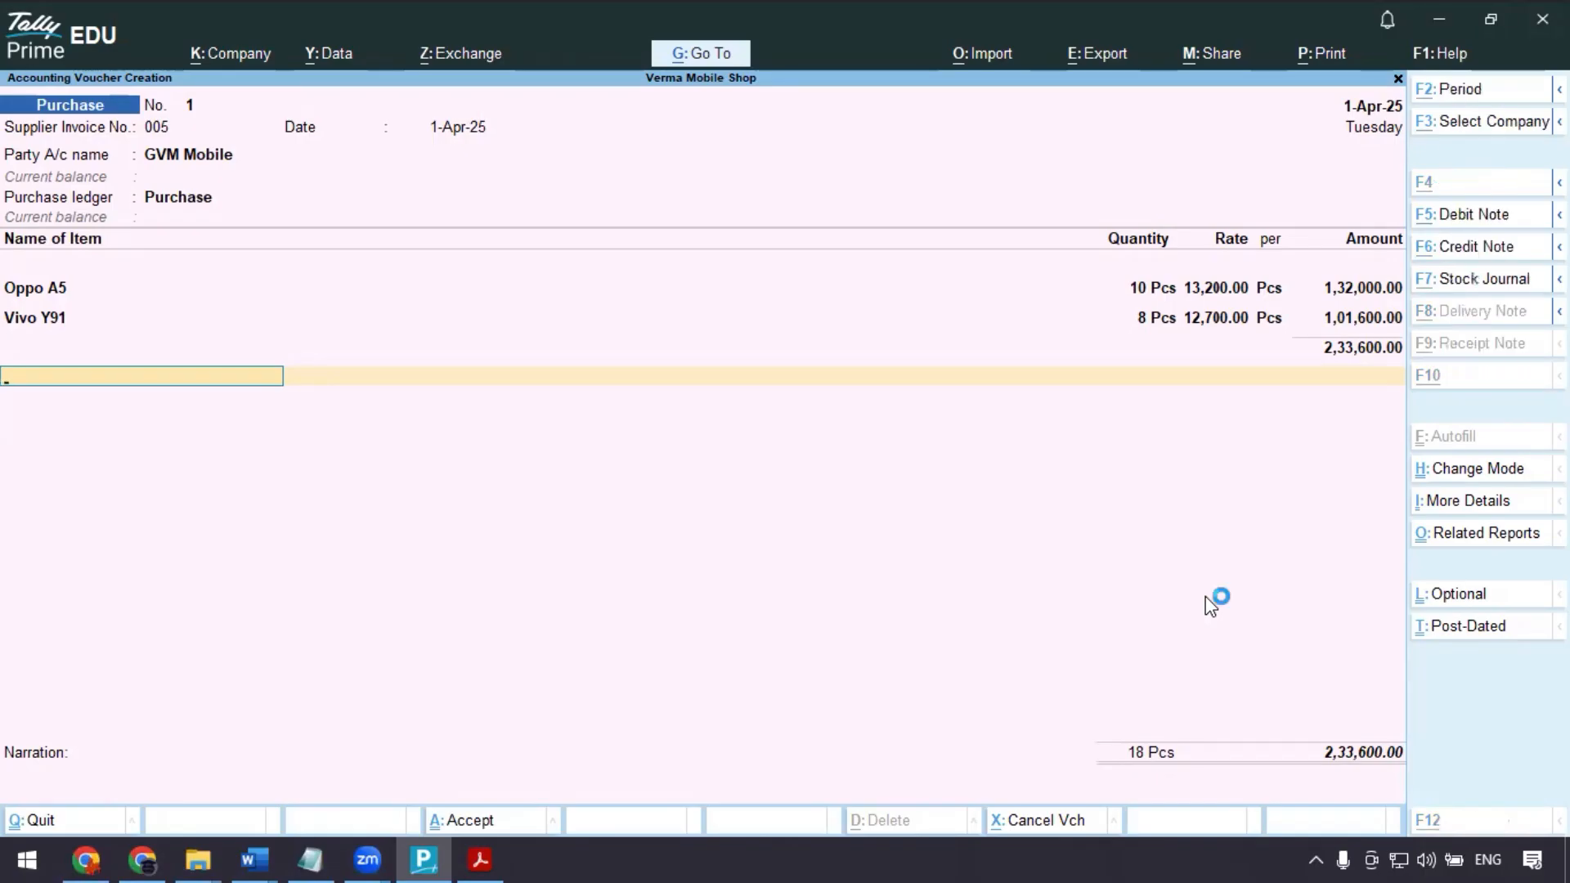
pyautogui.hotkey('alt', 'c')
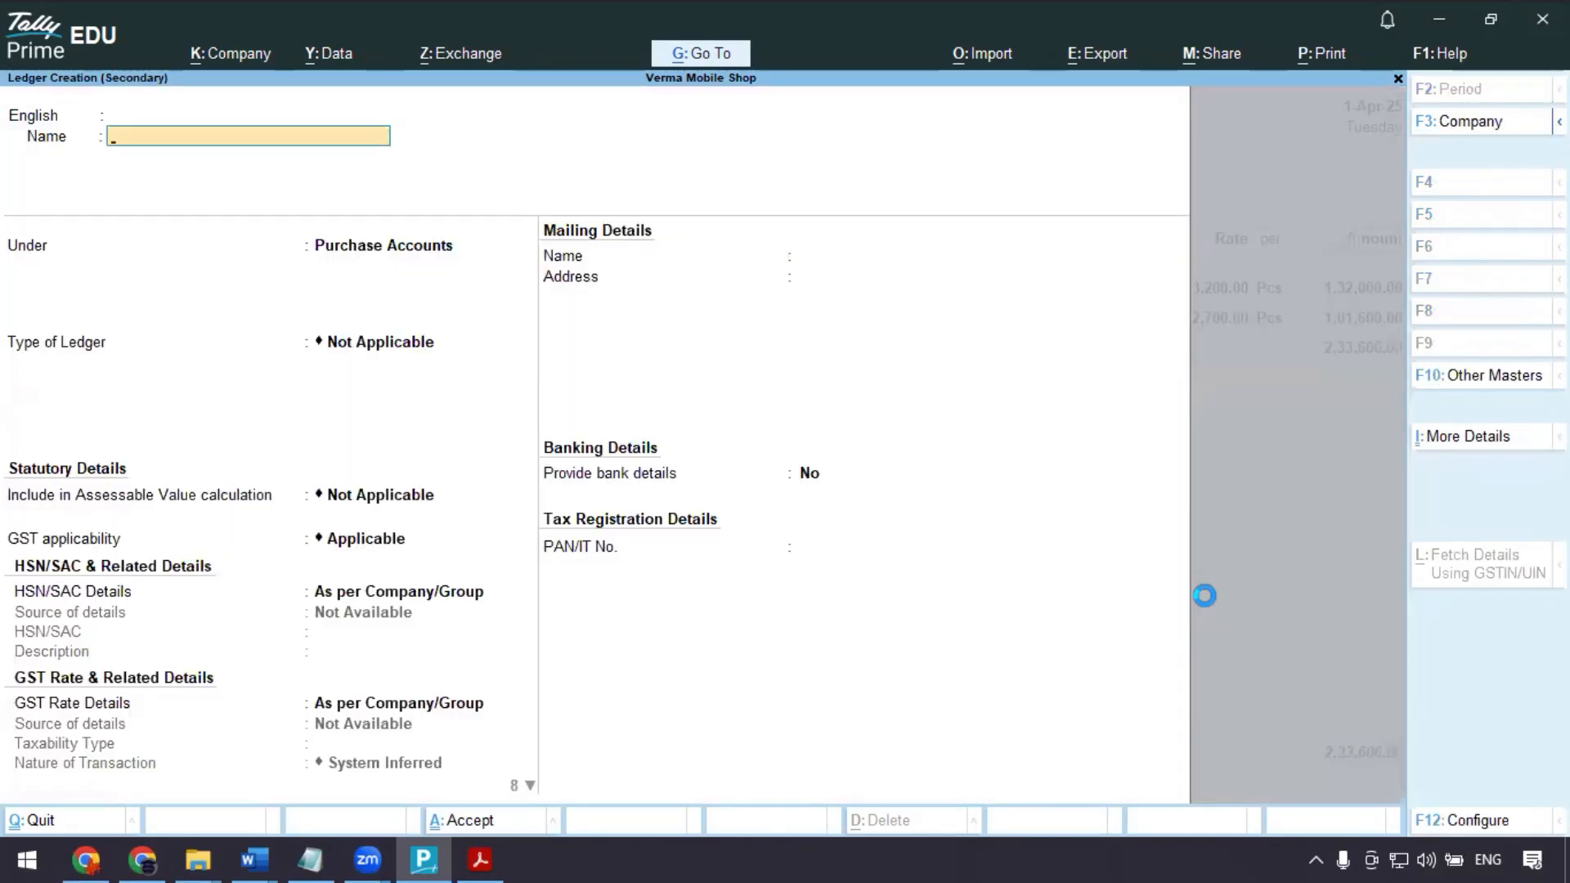
pyautogui.write('CGST')
pyautogui.press('Return')
pyautogui.press('Return')
pyautogui.press('Return')
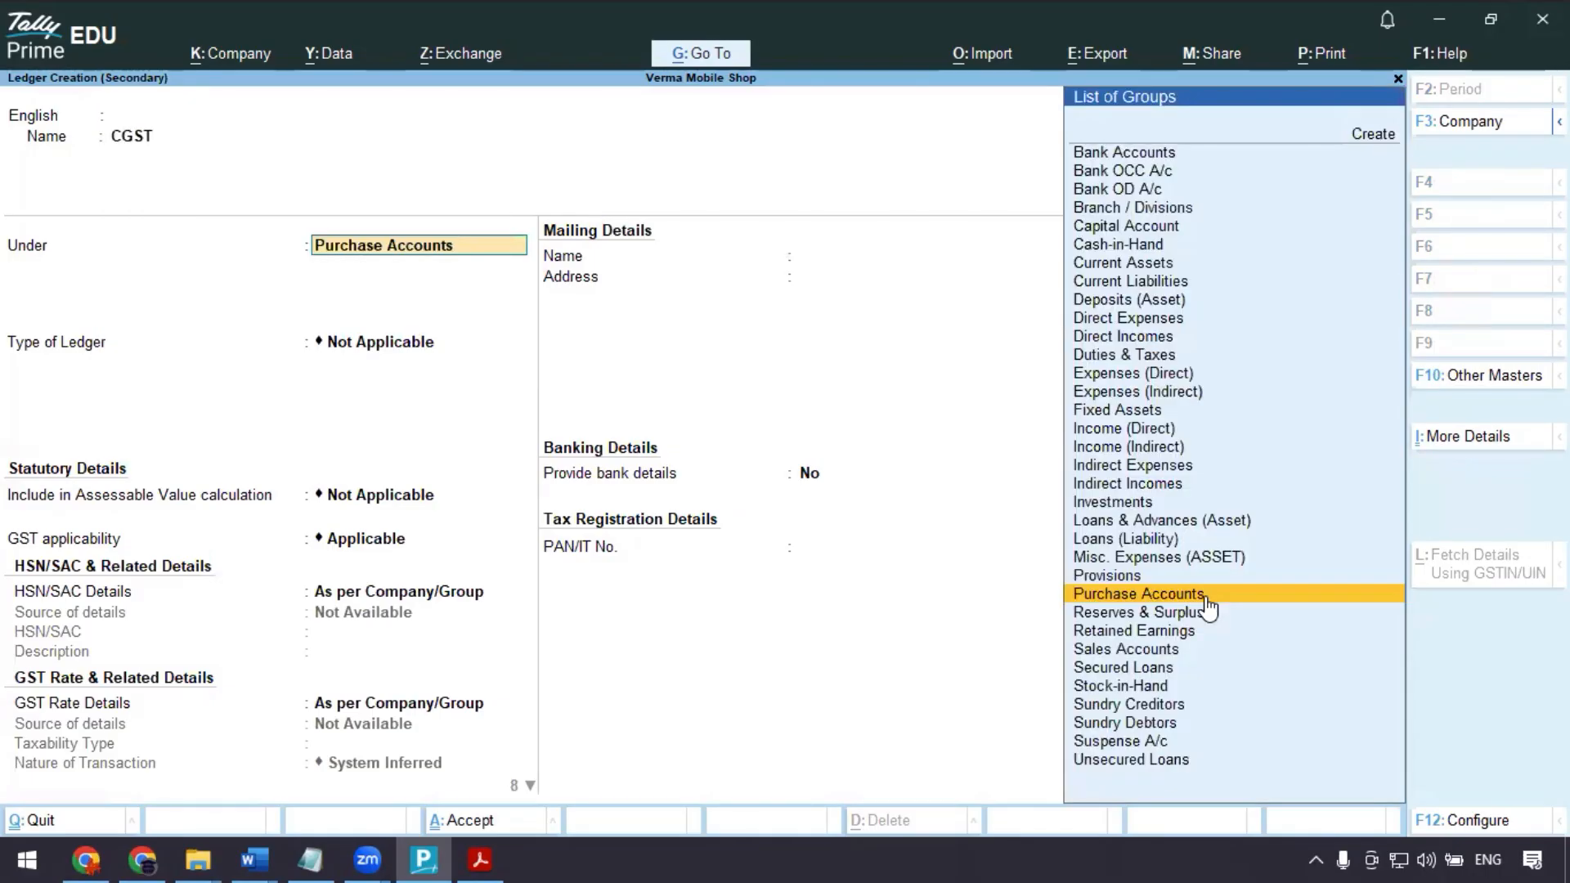
pyautogui.write('Dut')
pyautogui.press('Return')
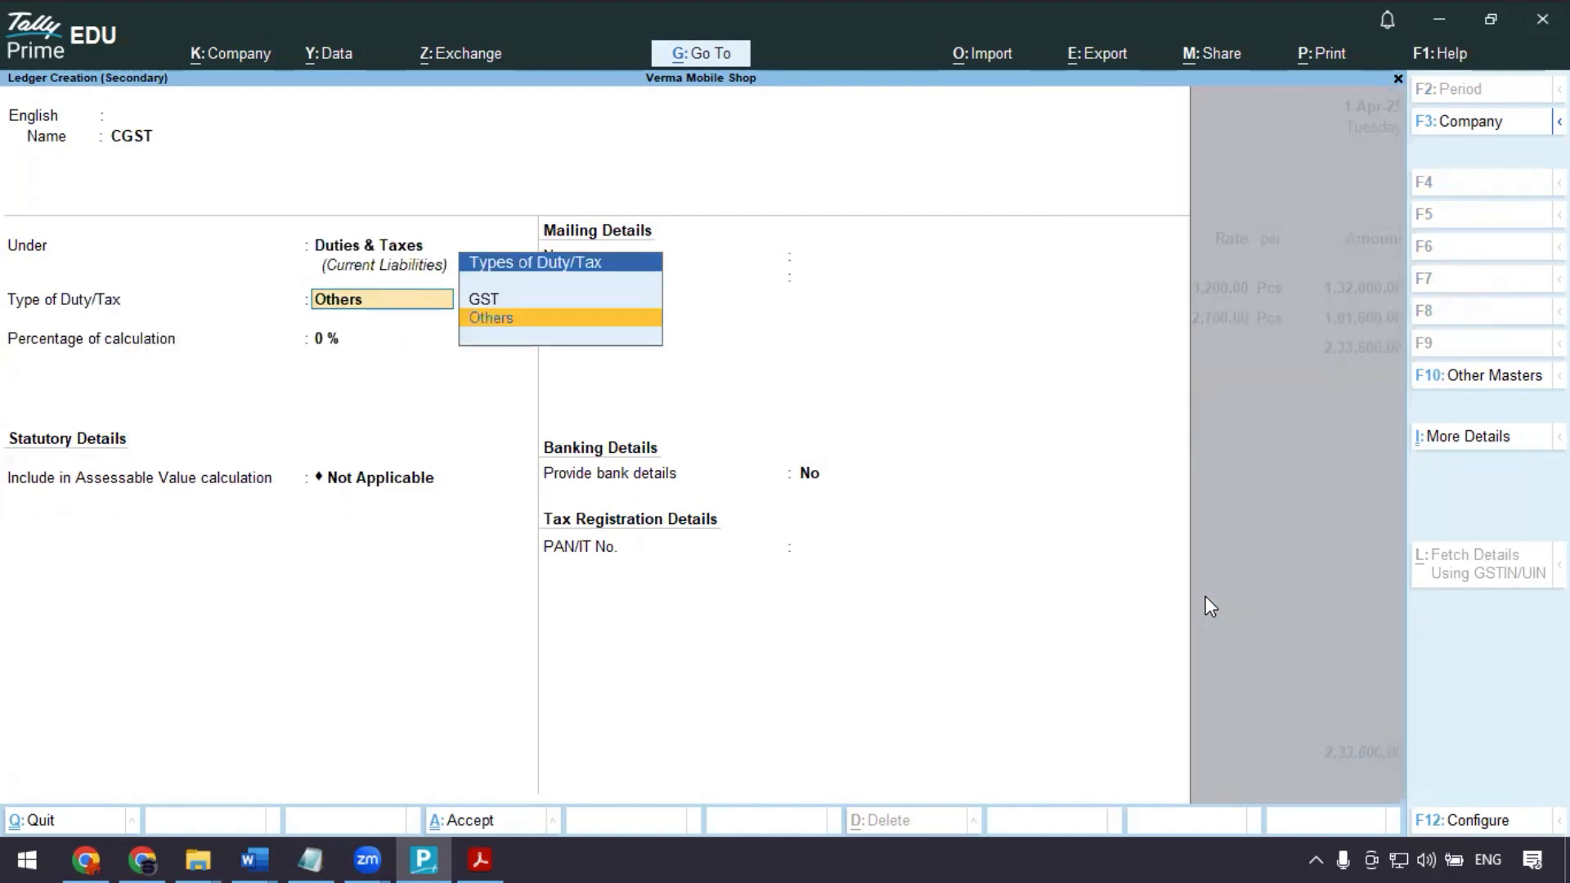
# - Set the CGST ledger's type of duty to GST and its tax type to CGST
pyautogui.press('Up')
pyautogui.press('Return')
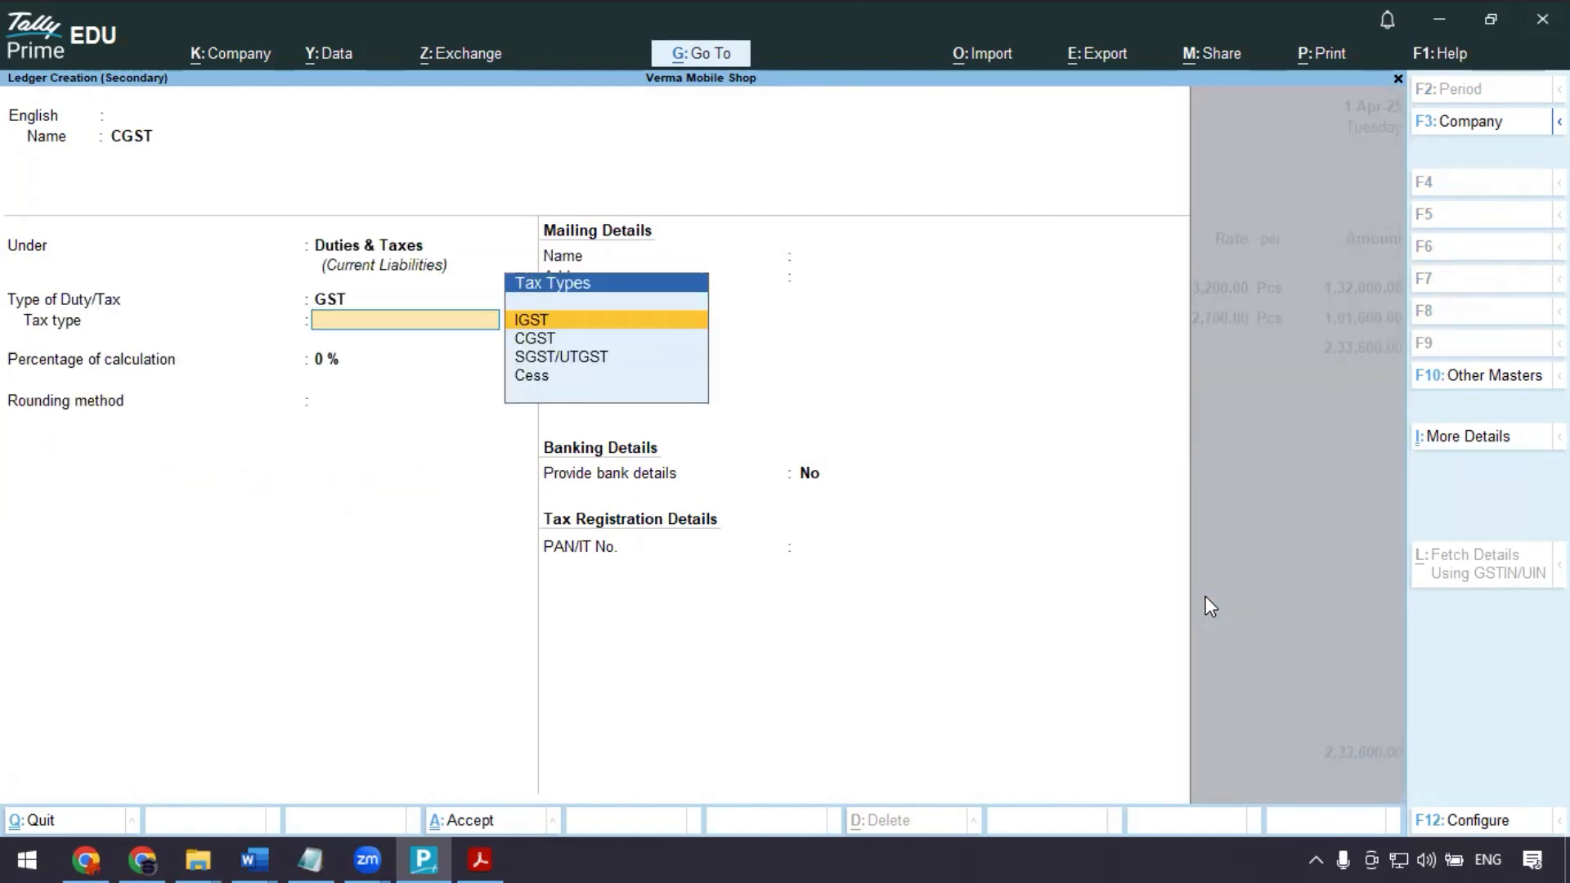
pyautogui.press('Down')
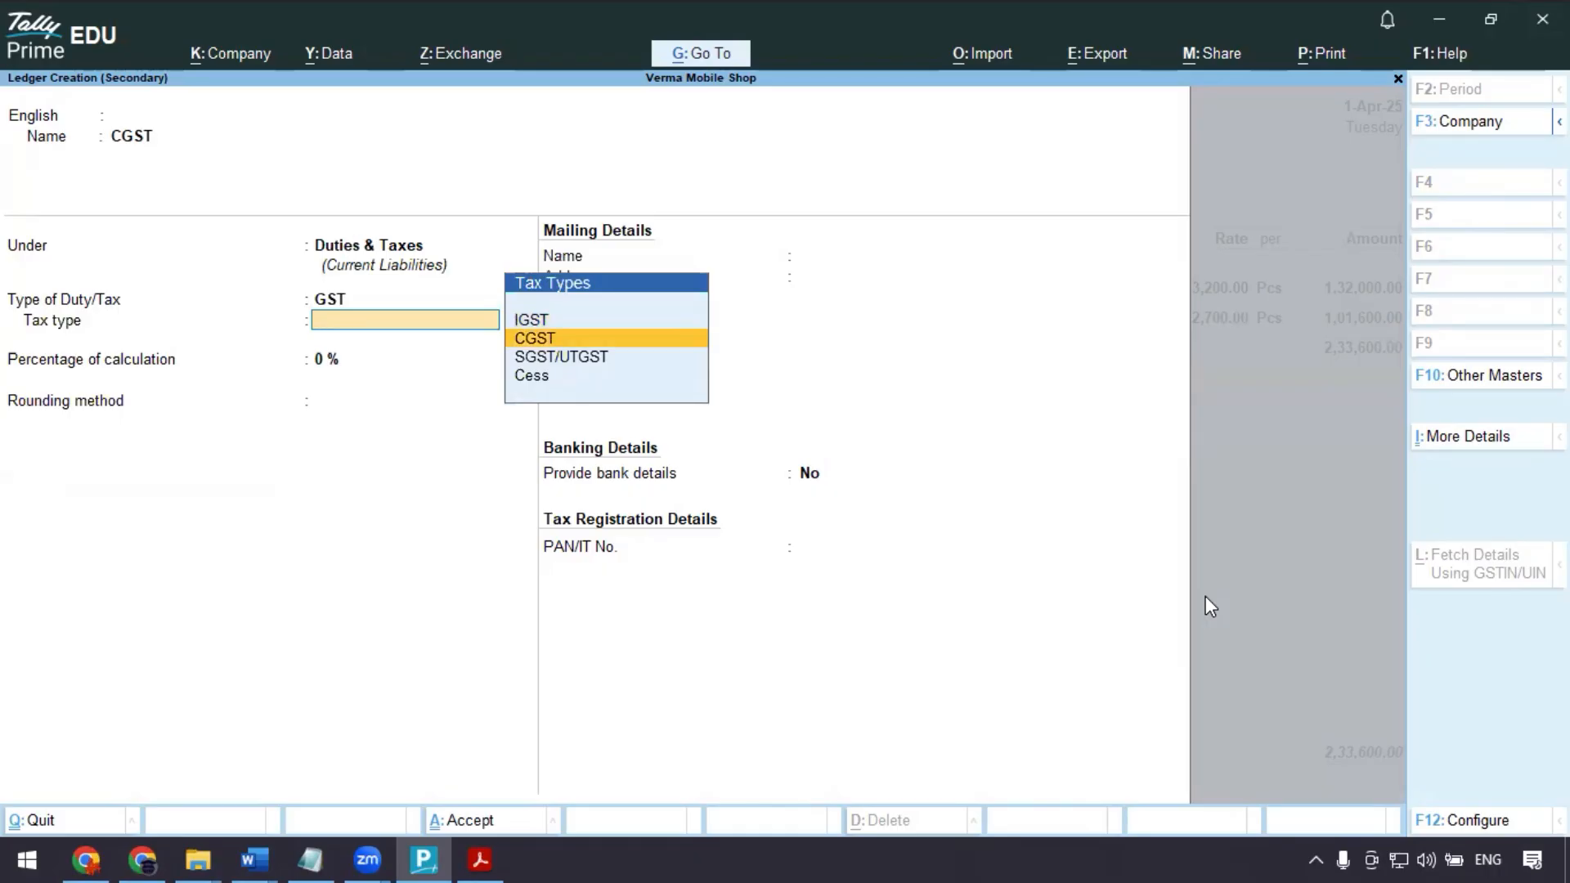
pyautogui.press('Return')
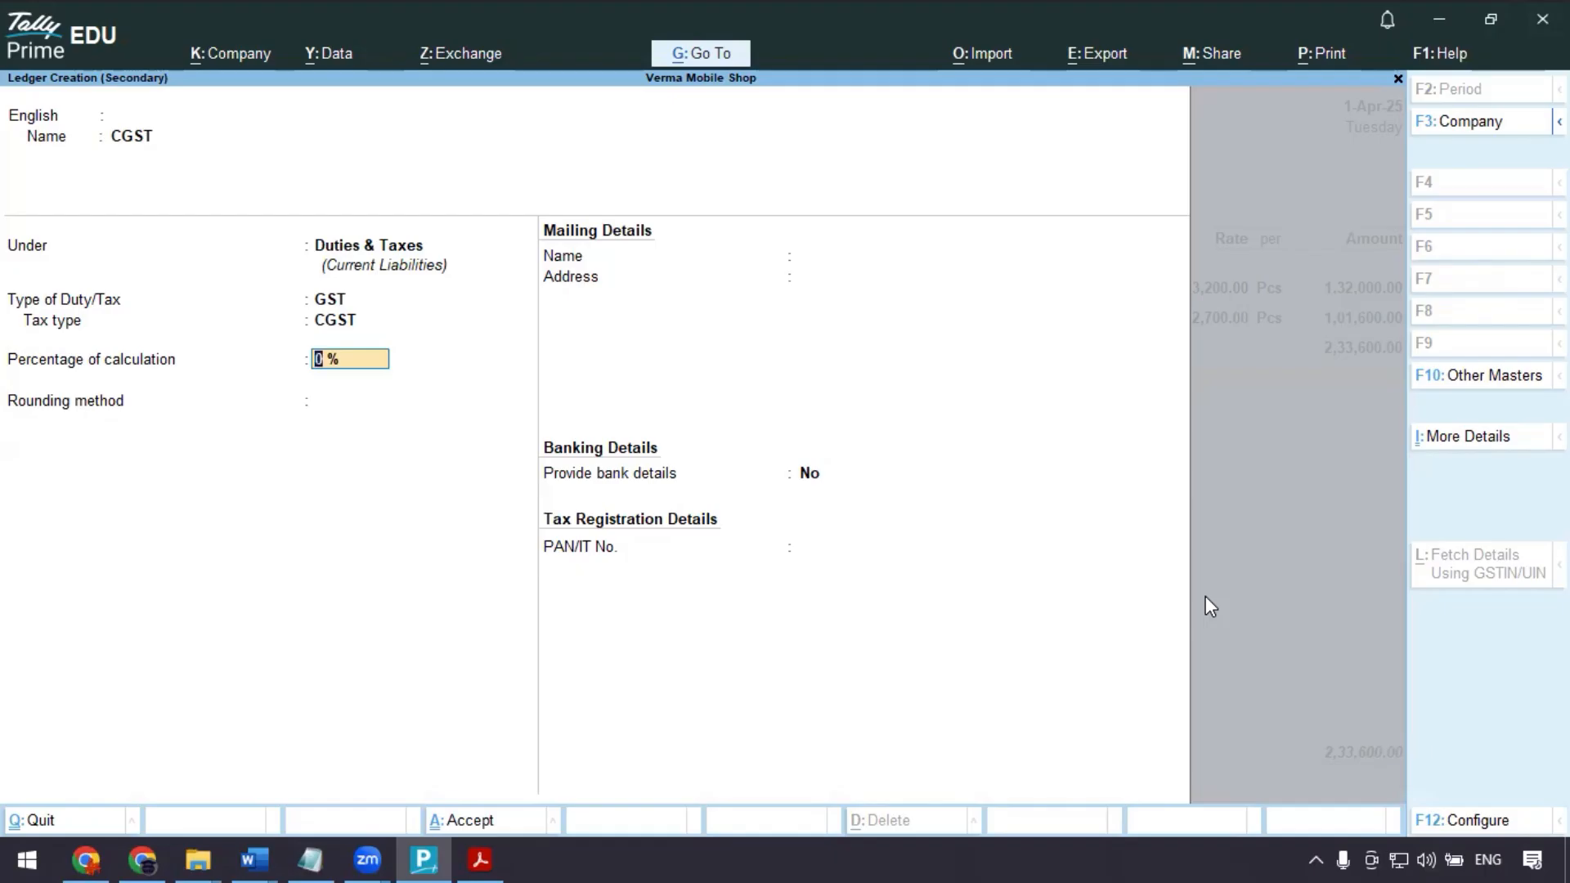
# - Keep the percentage at 0 %, rounding Not Applicable and bank details No, save the CGST ledger and accept its calculated amount in the voucher
pyautogui.press('Return')
pyautogui.press('Return')
pyautogui.press('Return')
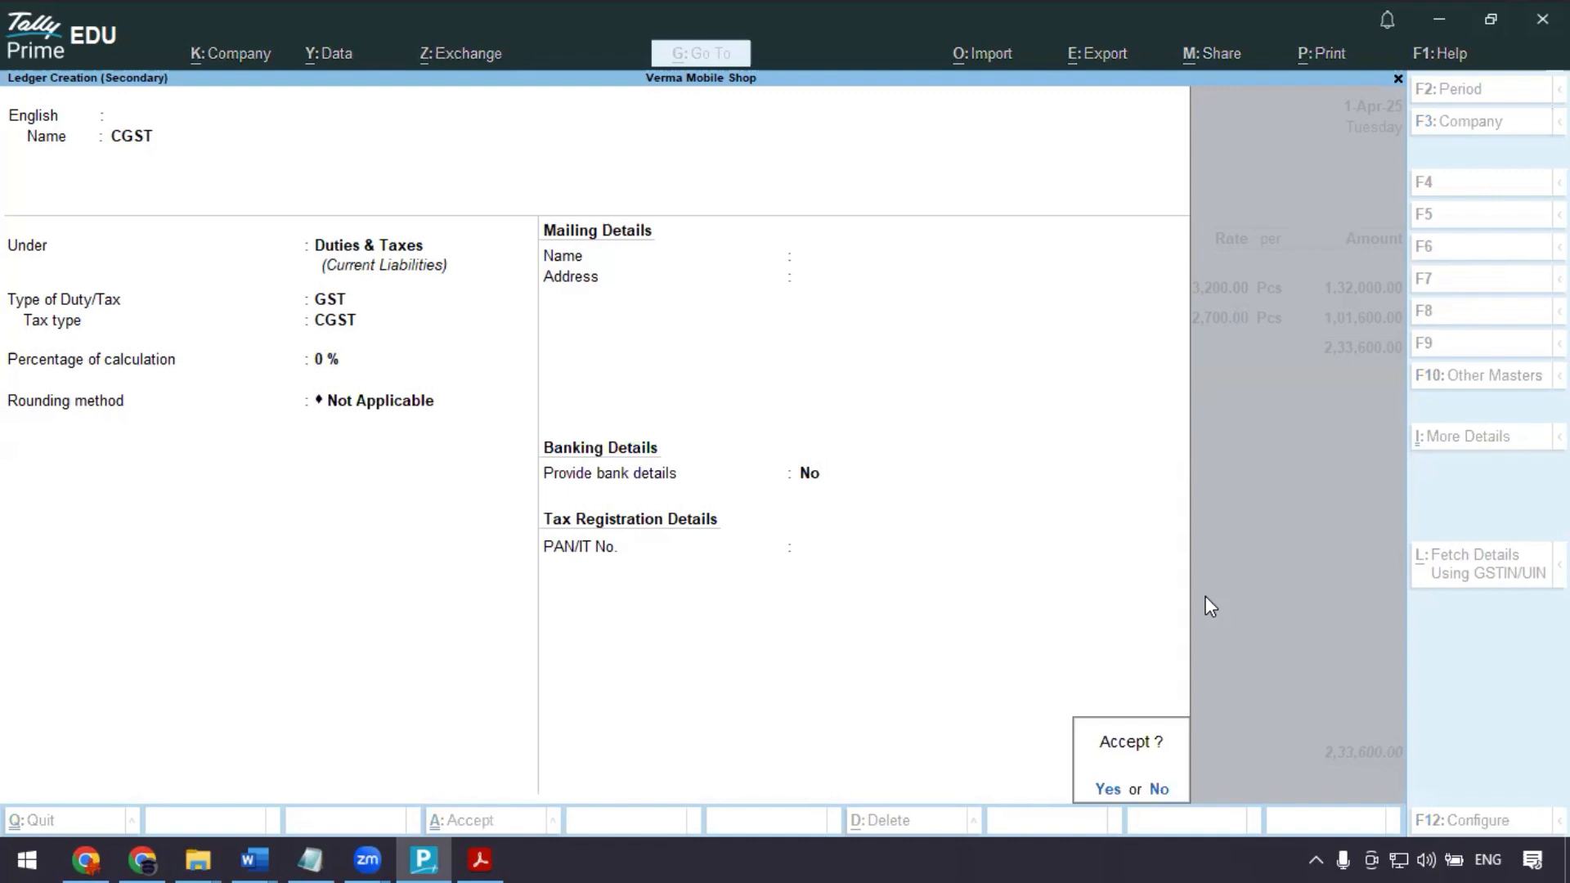
pyautogui.press('Escape')
pyautogui.press('Up')
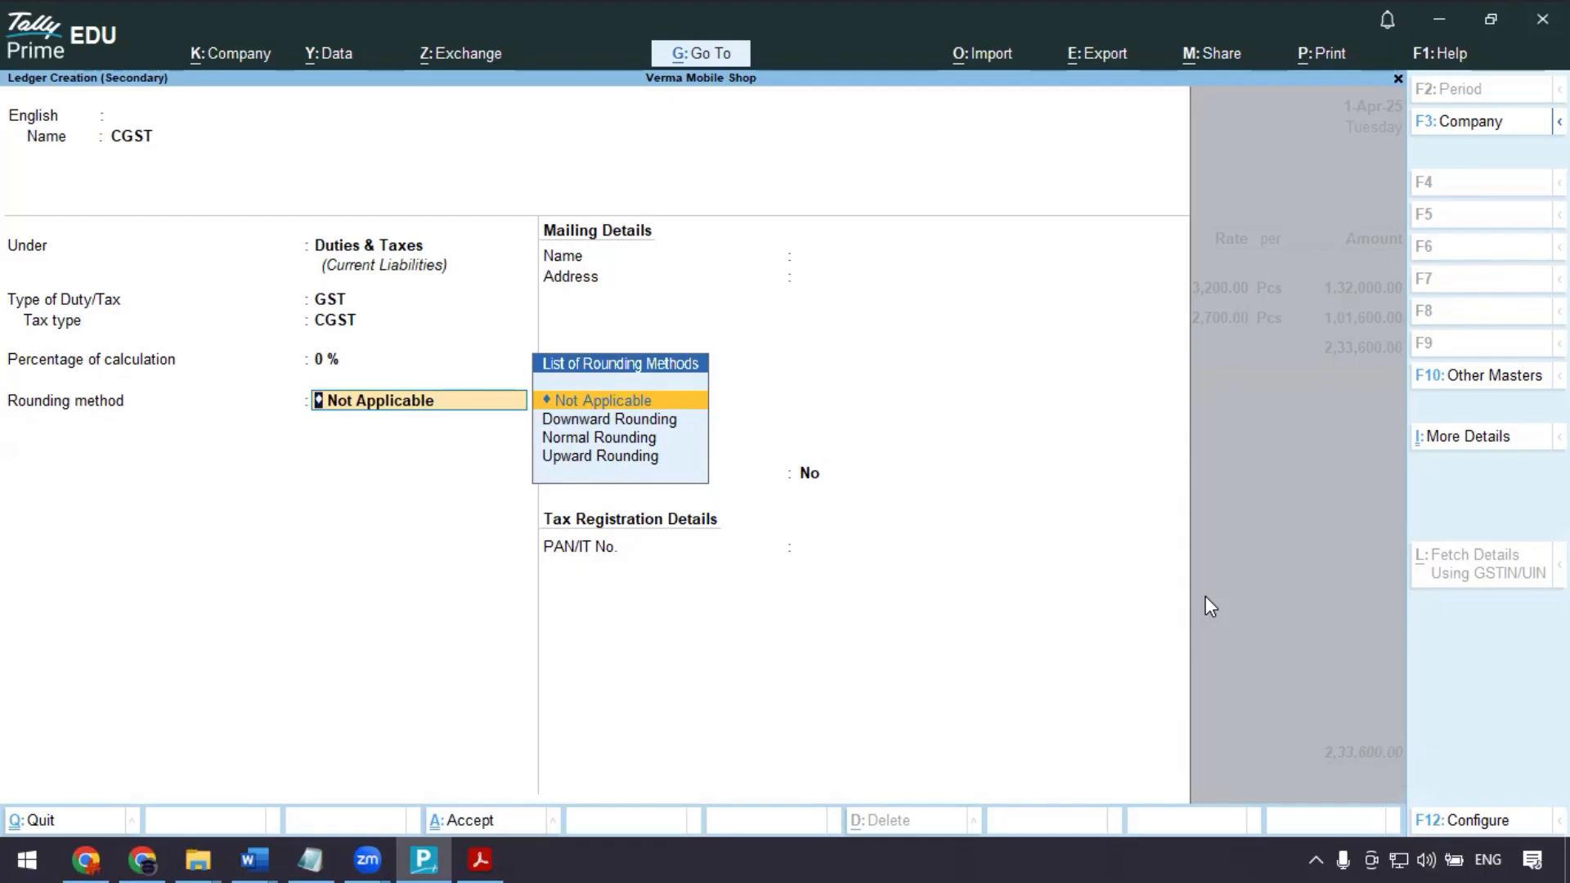
pyautogui.press('Return')
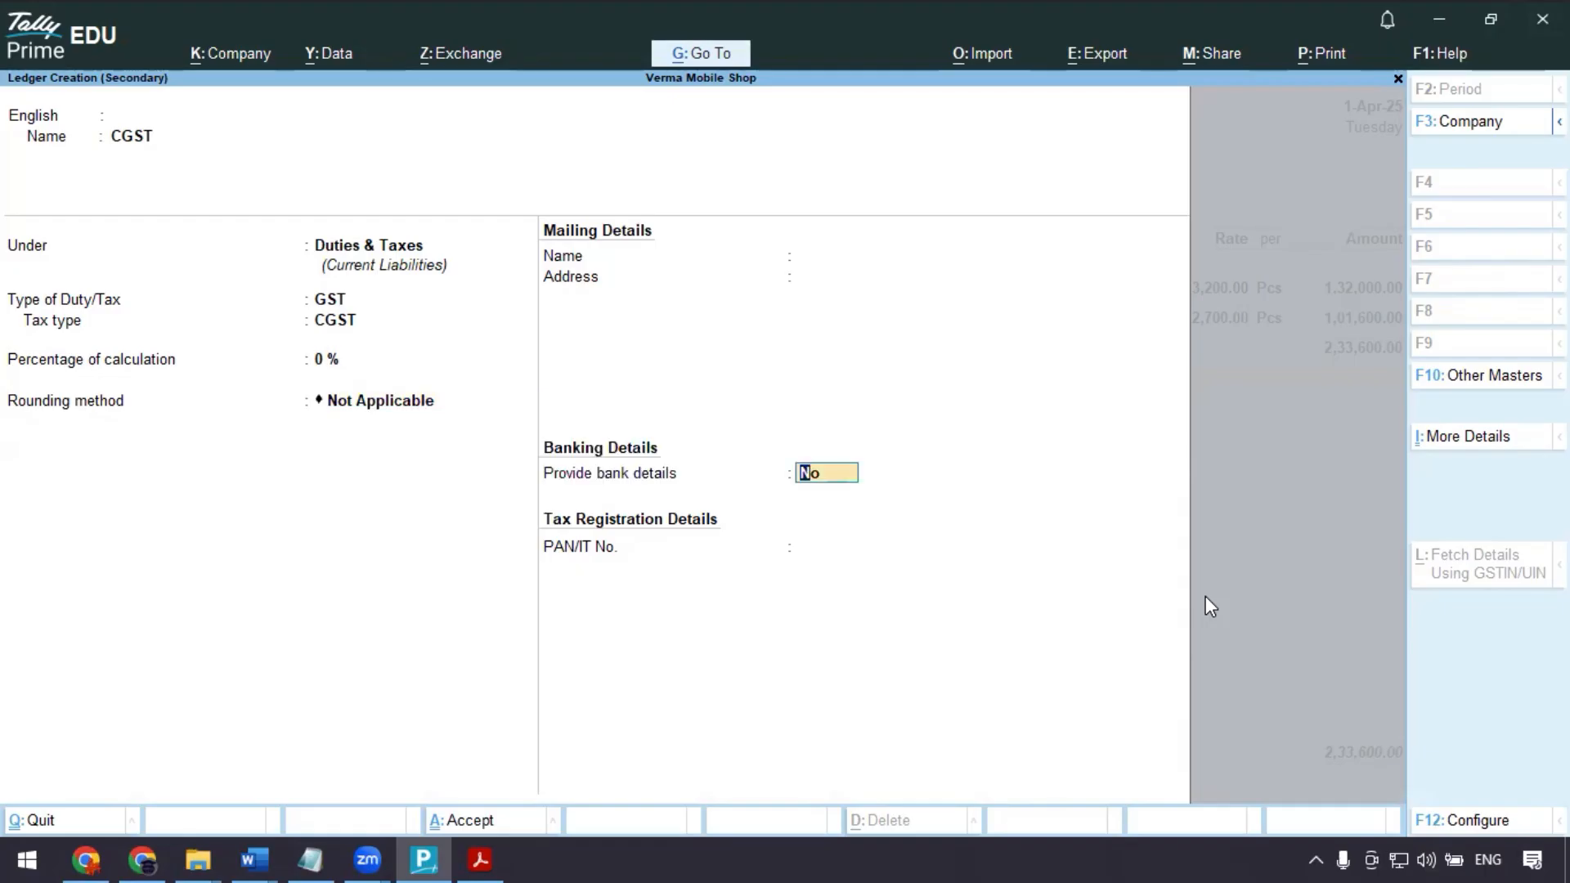
pyautogui.press('Return')
pyautogui.press('Return')
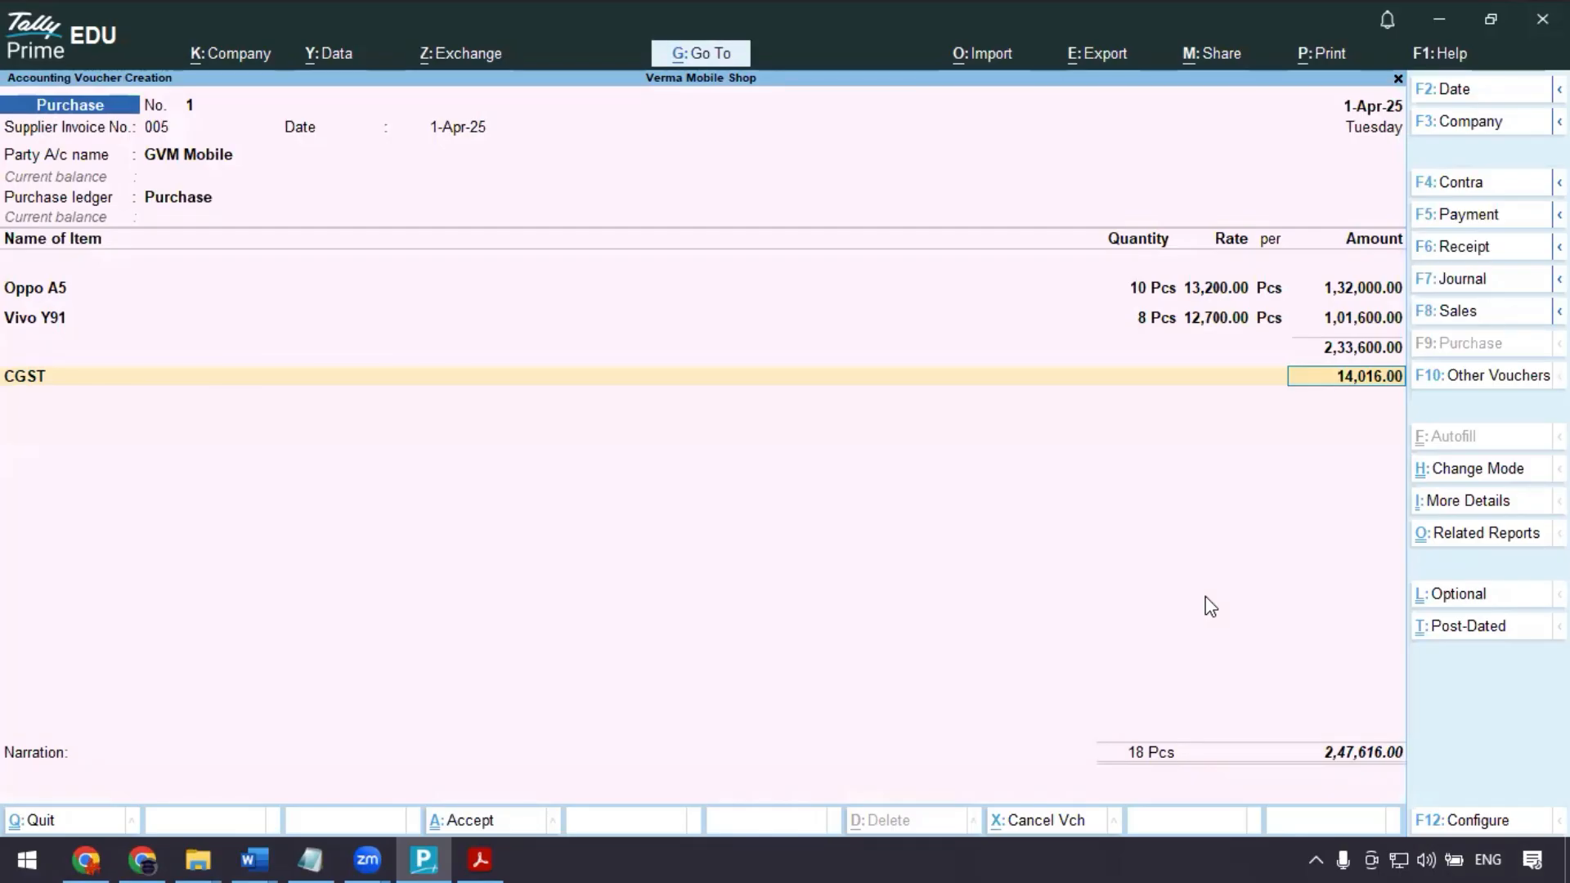
pyautogui.press('Return')
# - Start a second tax ledger from the purchase voucher, named SGST and placed under Duties & Taxes
pyautogui.hotkey('alt', 'c')
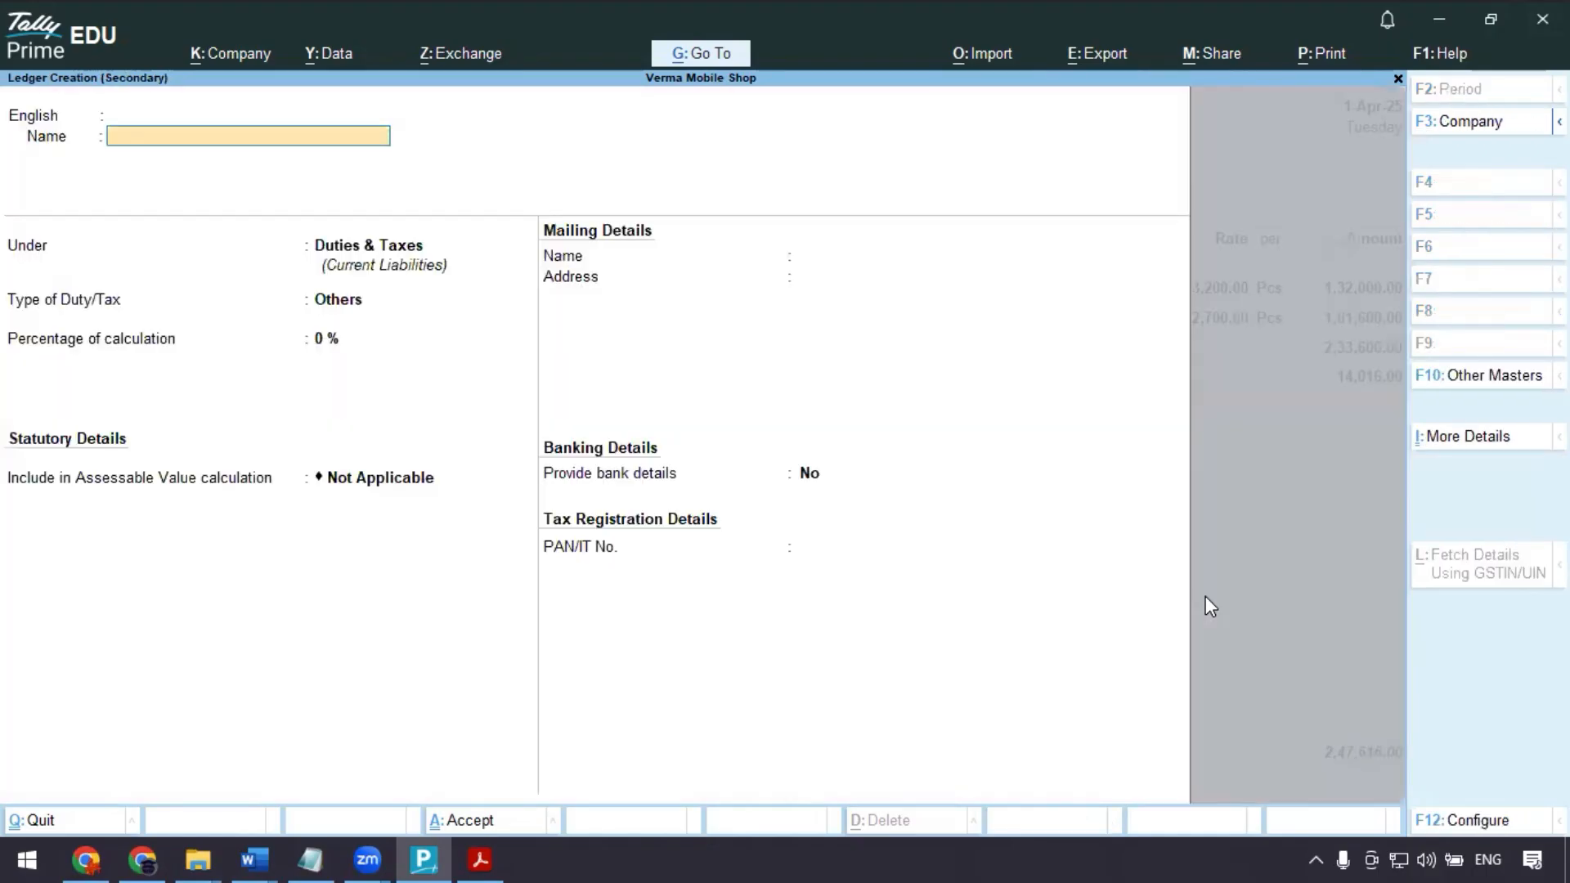
pyautogui.write('SGST')
pyautogui.press('Return')
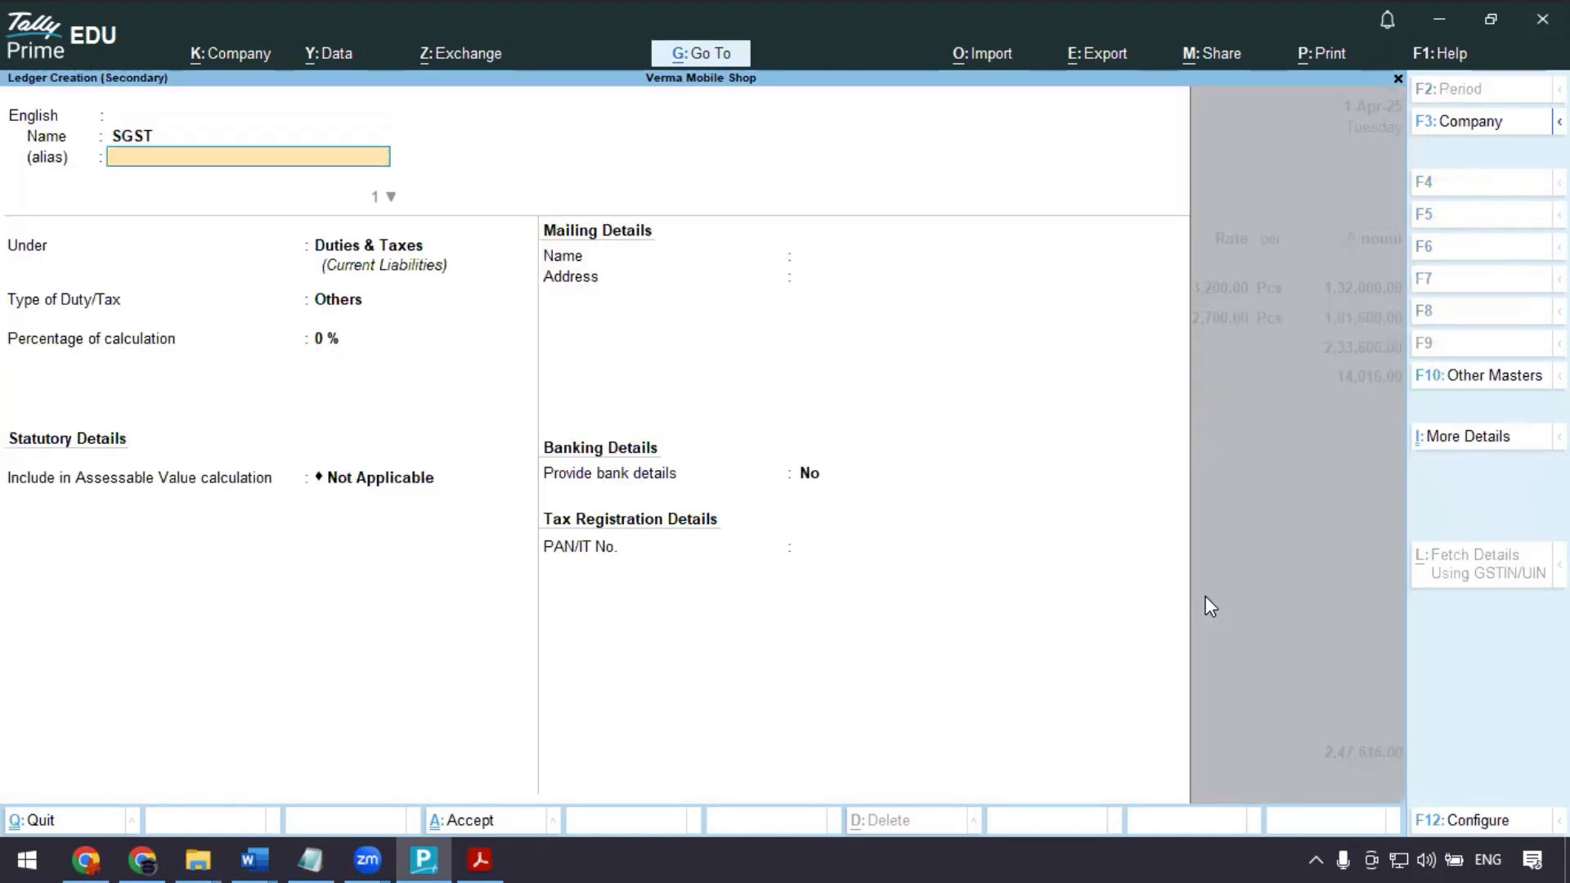
pyautogui.press('Return')
pyautogui.press('Return')
pyautogui.press('Return')
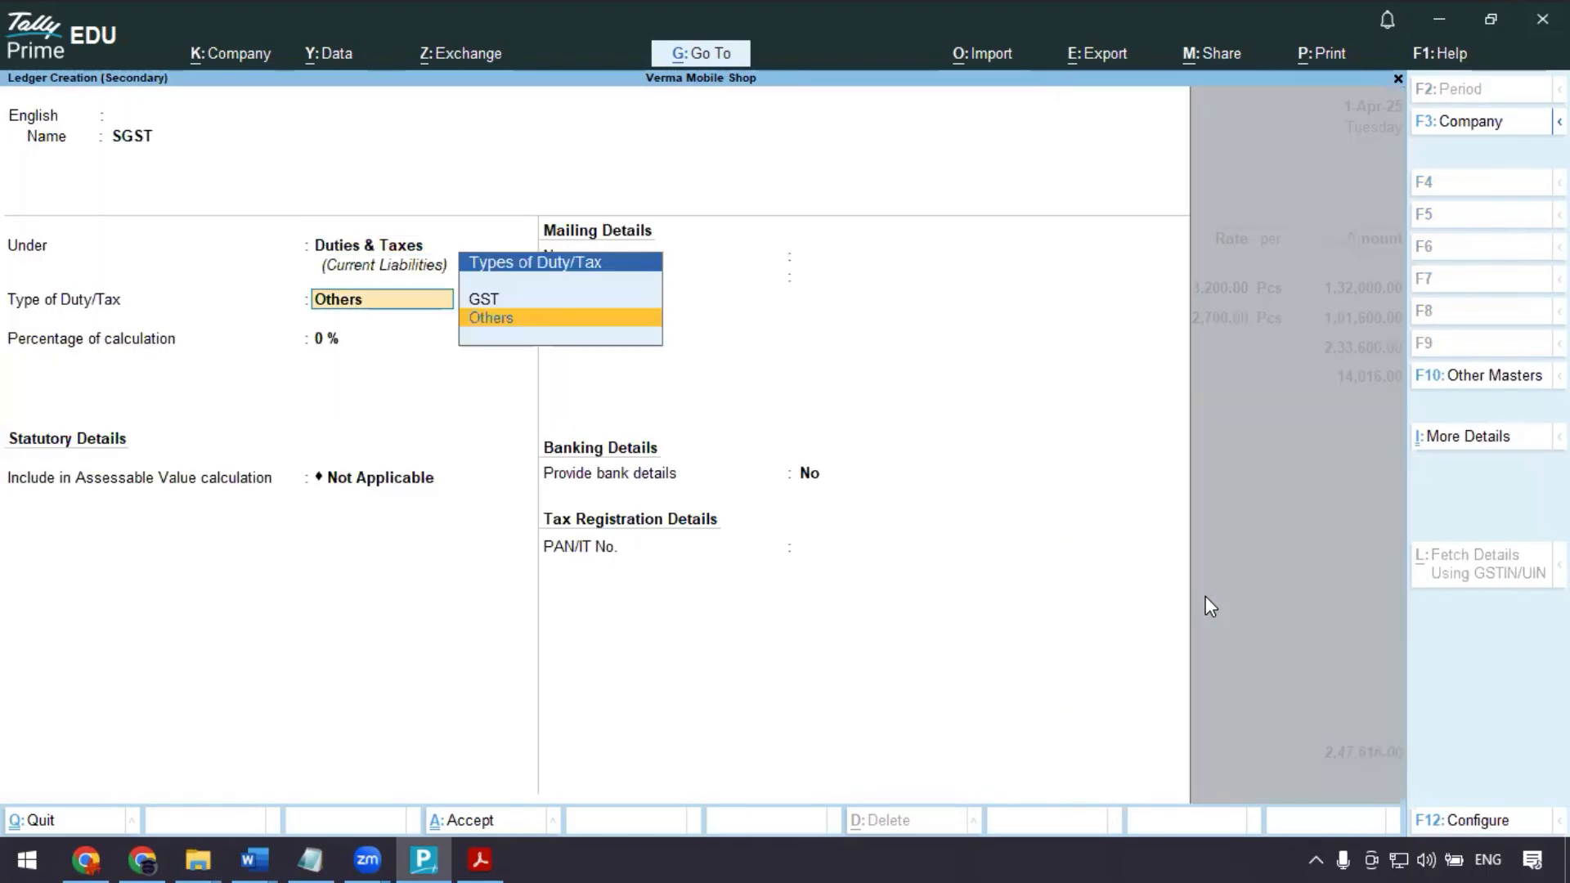
# - Set the SGST ledger's type of duty to GST and its tax type to SGST/UTGST
pyautogui.press('Up')
pyautogui.press('Return')
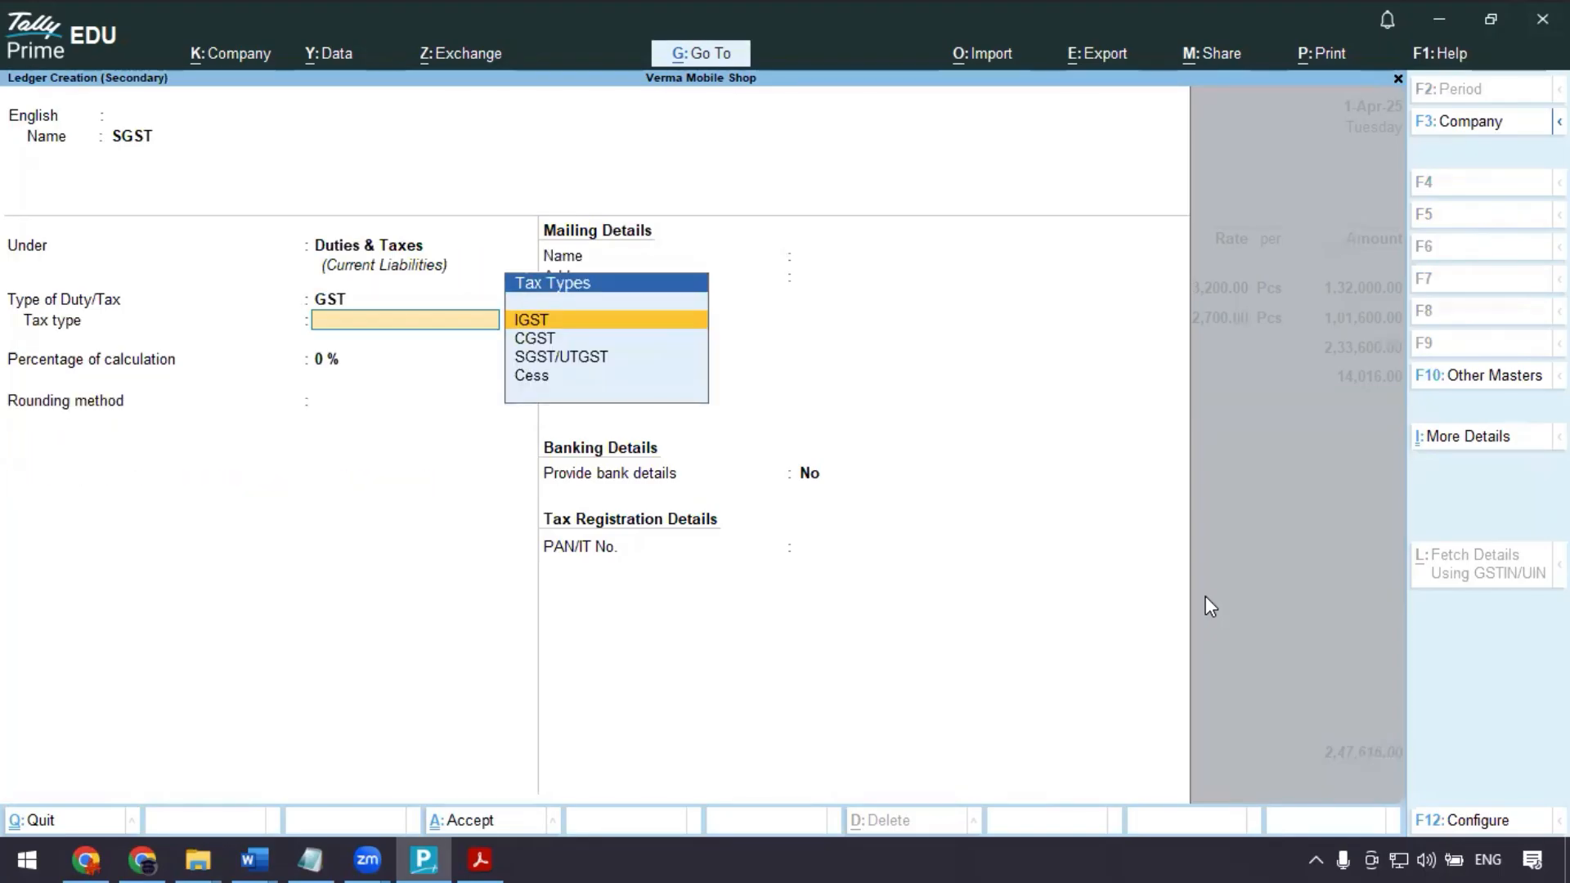
pyautogui.press('Down')
pyautogui.press('Down')
pyautogui.press('Down')
pyautogui.press('Up')
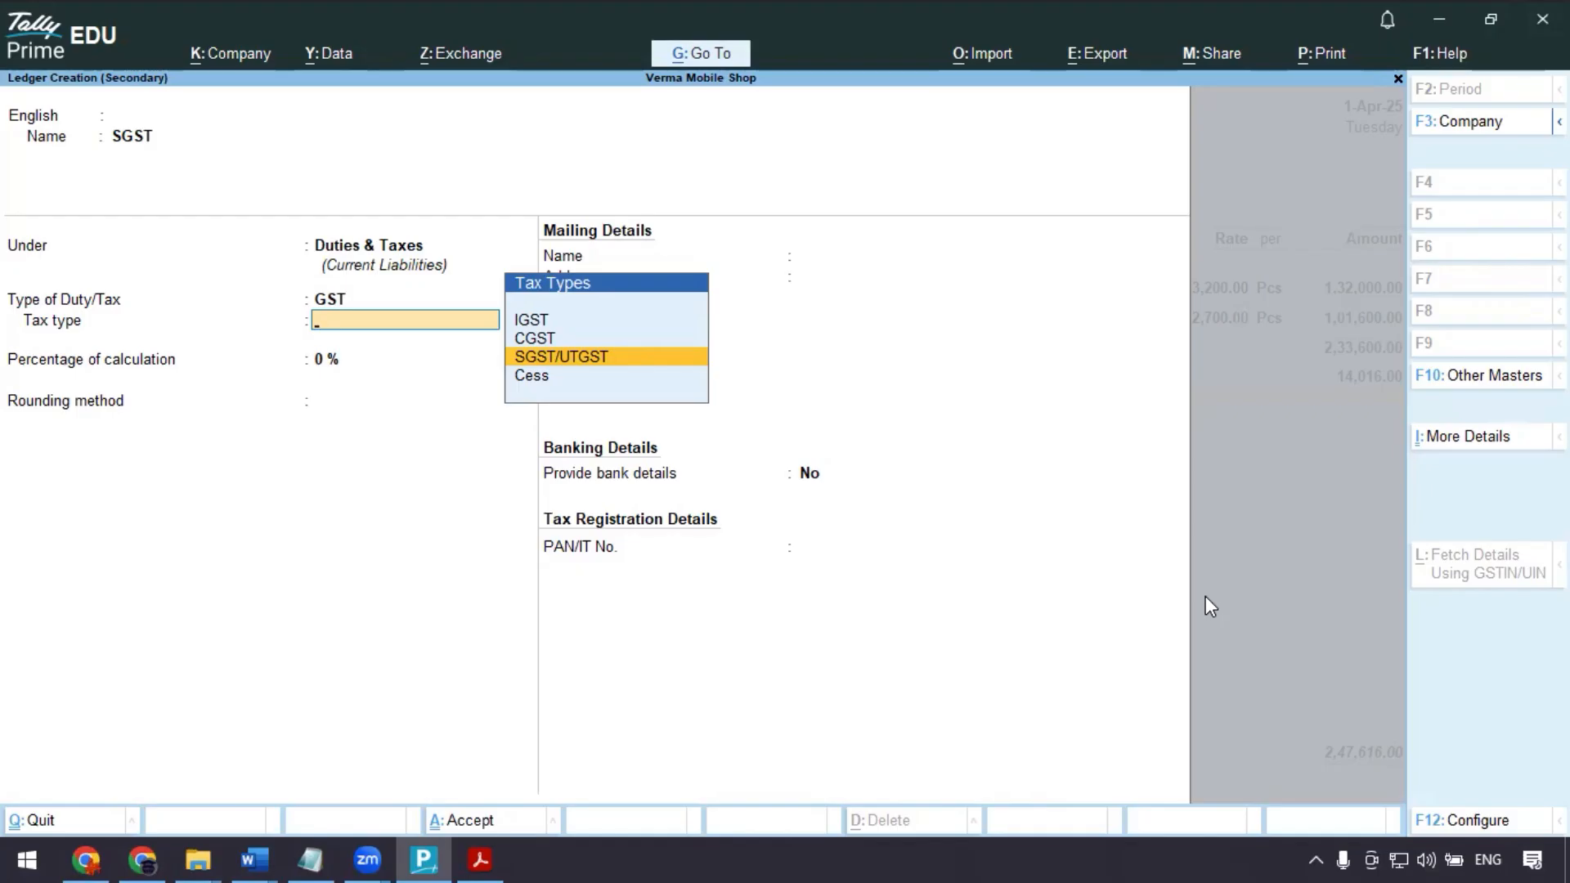
pyautogui.press('Return')
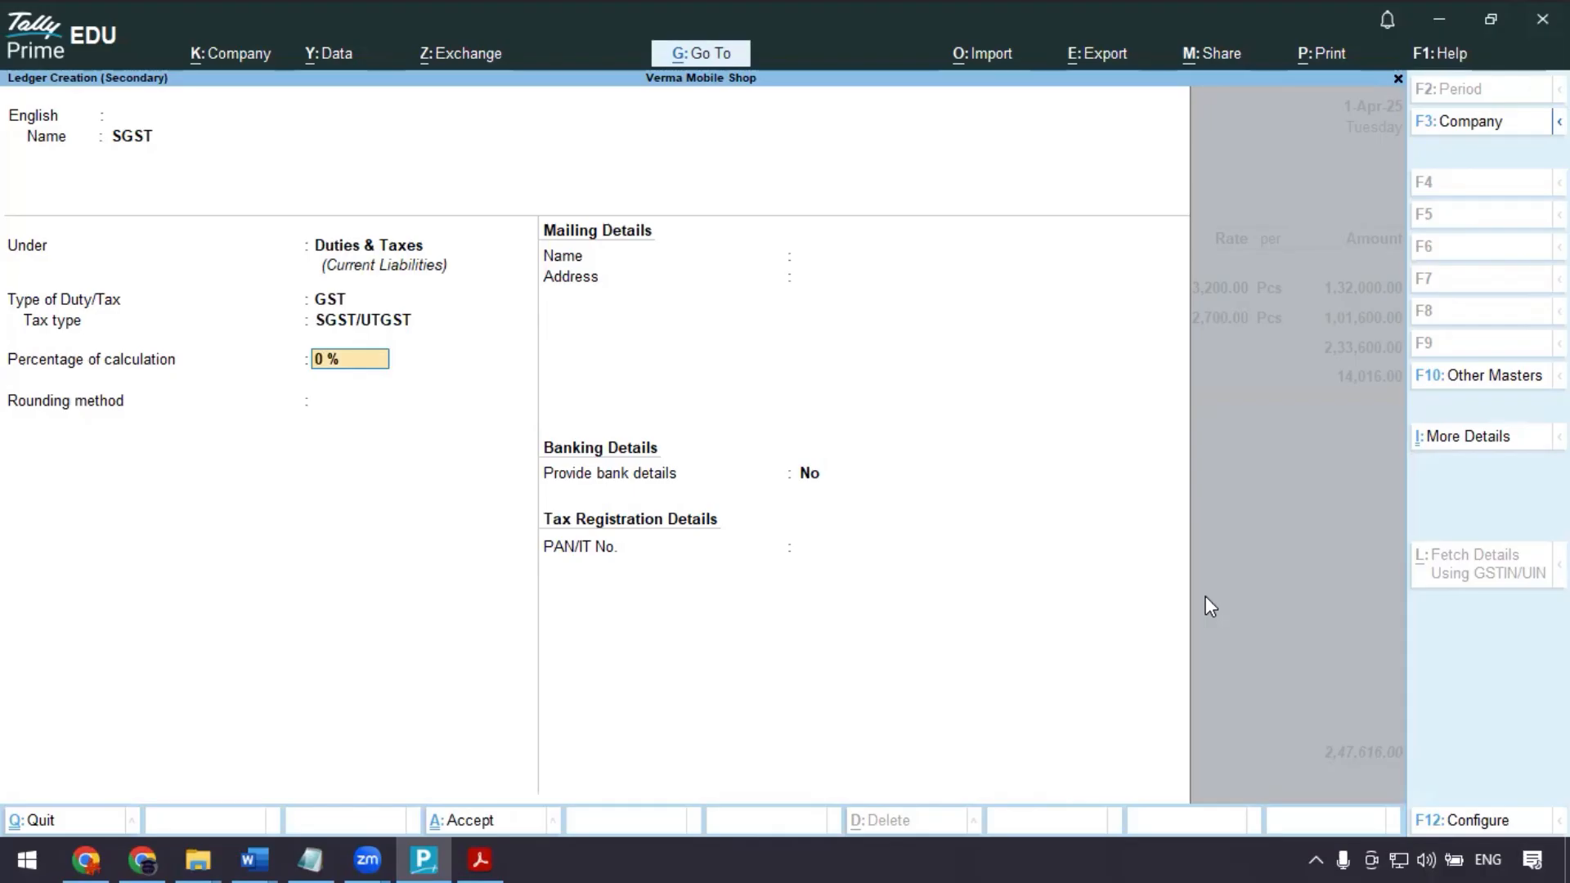
# - Keep the SGST percentage at 0 %, rounding Not Applicable and bank details No, and save the ledger into the voucher
pyautogui.press('Return')
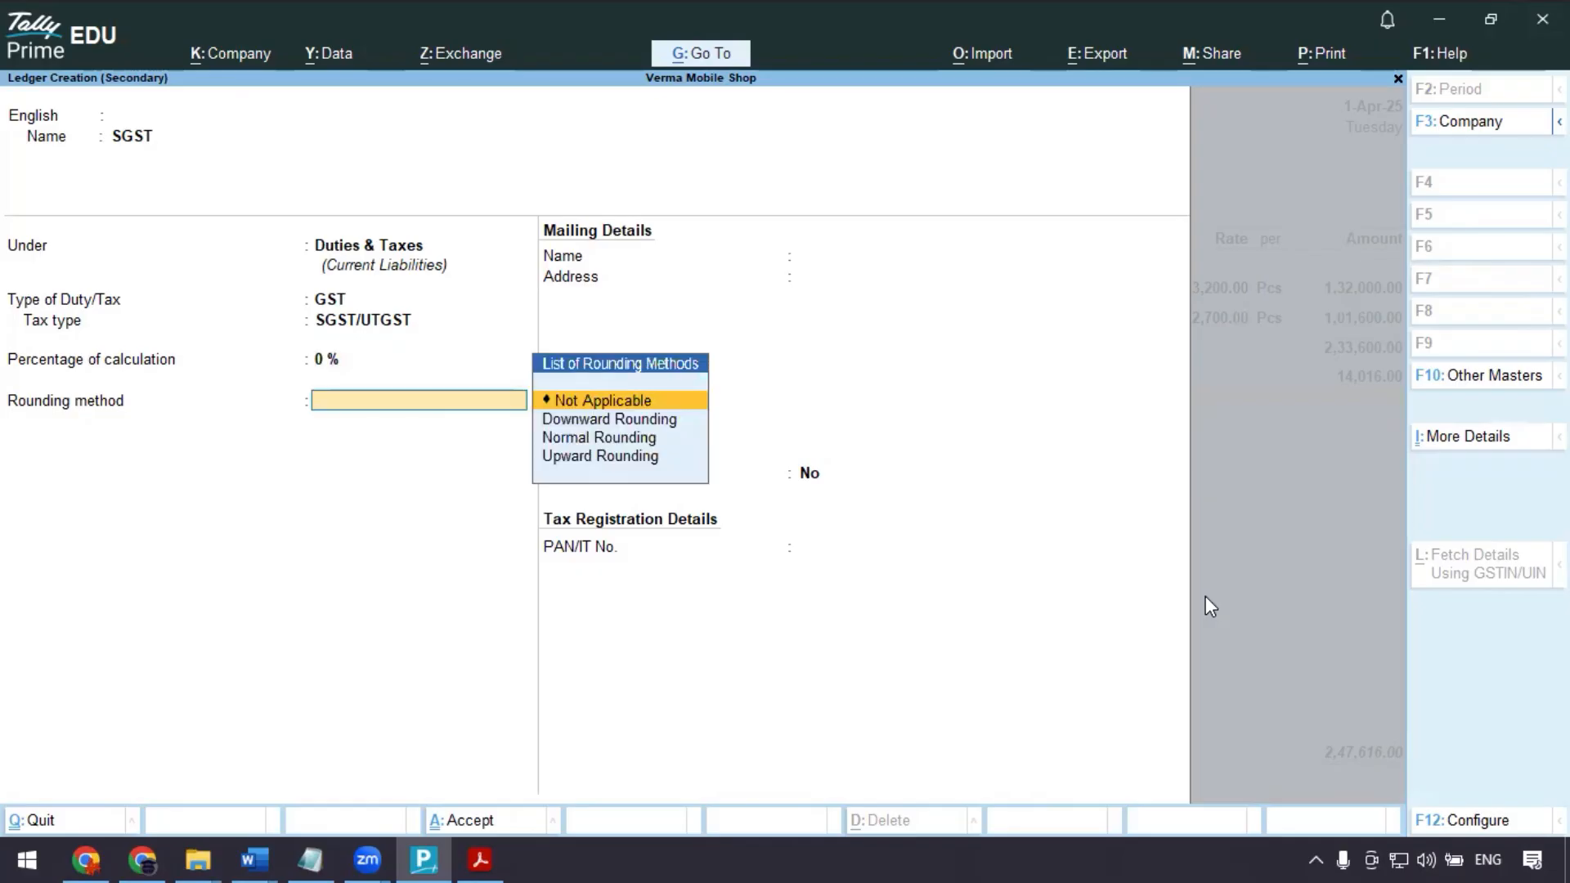
pyautogui.press('Return')
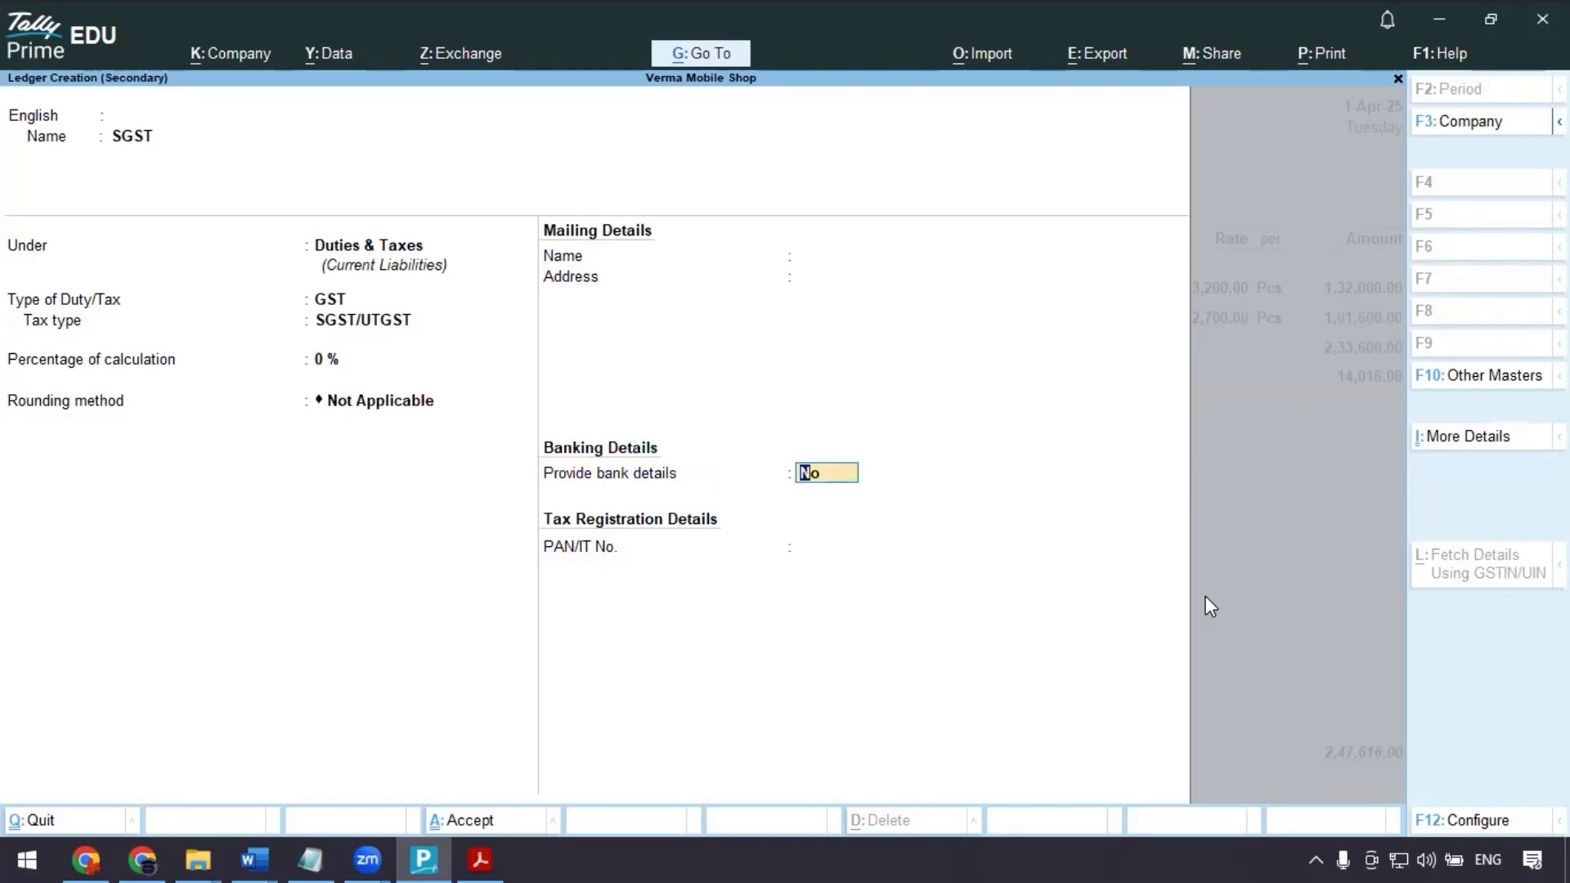
pyautogui.press('Return')
pyautogui.press('Return')
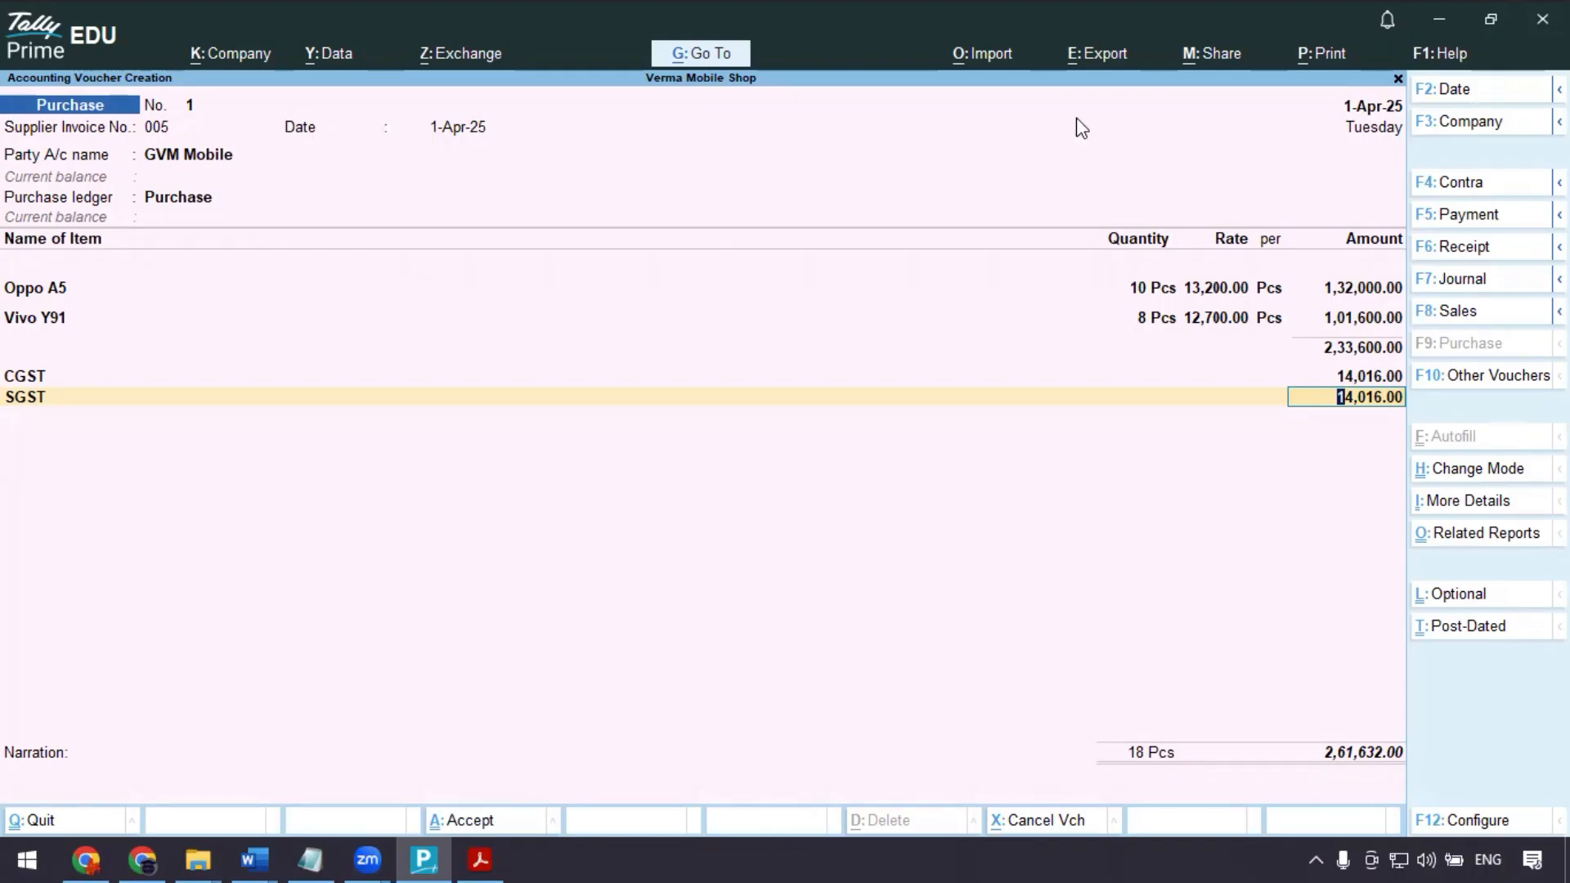
# - Examine the detailed GST tax analysis of the GVM Mobile purchase, item by item, and return to the voucher
pyautogui.write('Al')
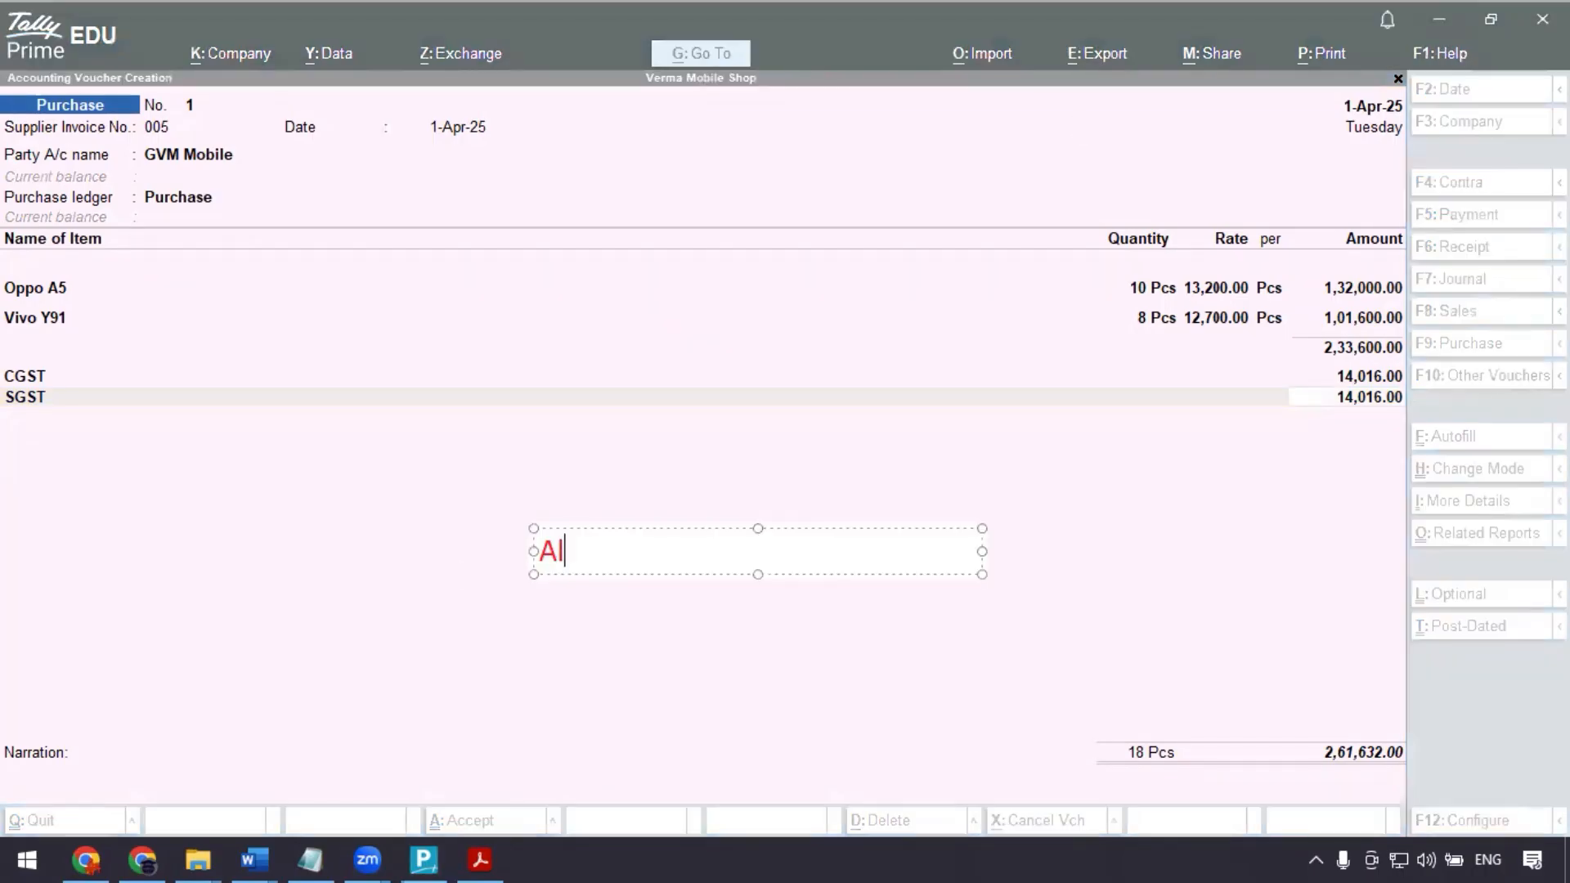
pyautogui.write('t+A')
pyautogui.click(1, 650)
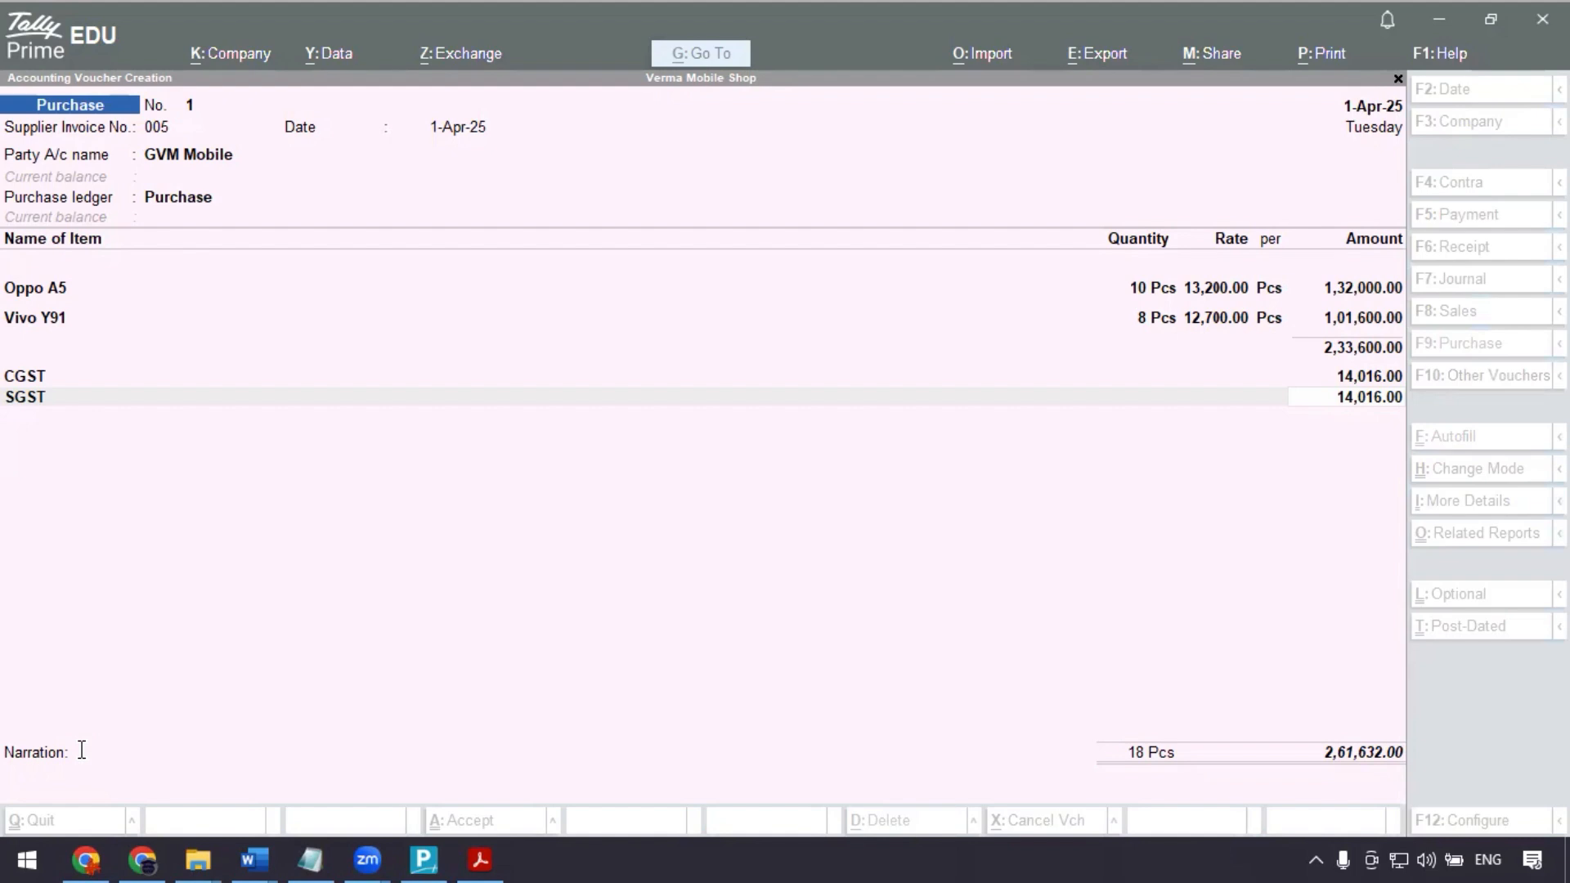
pyautogui.click(468, 636)
pyautogui.hotkey('alt', 'a')
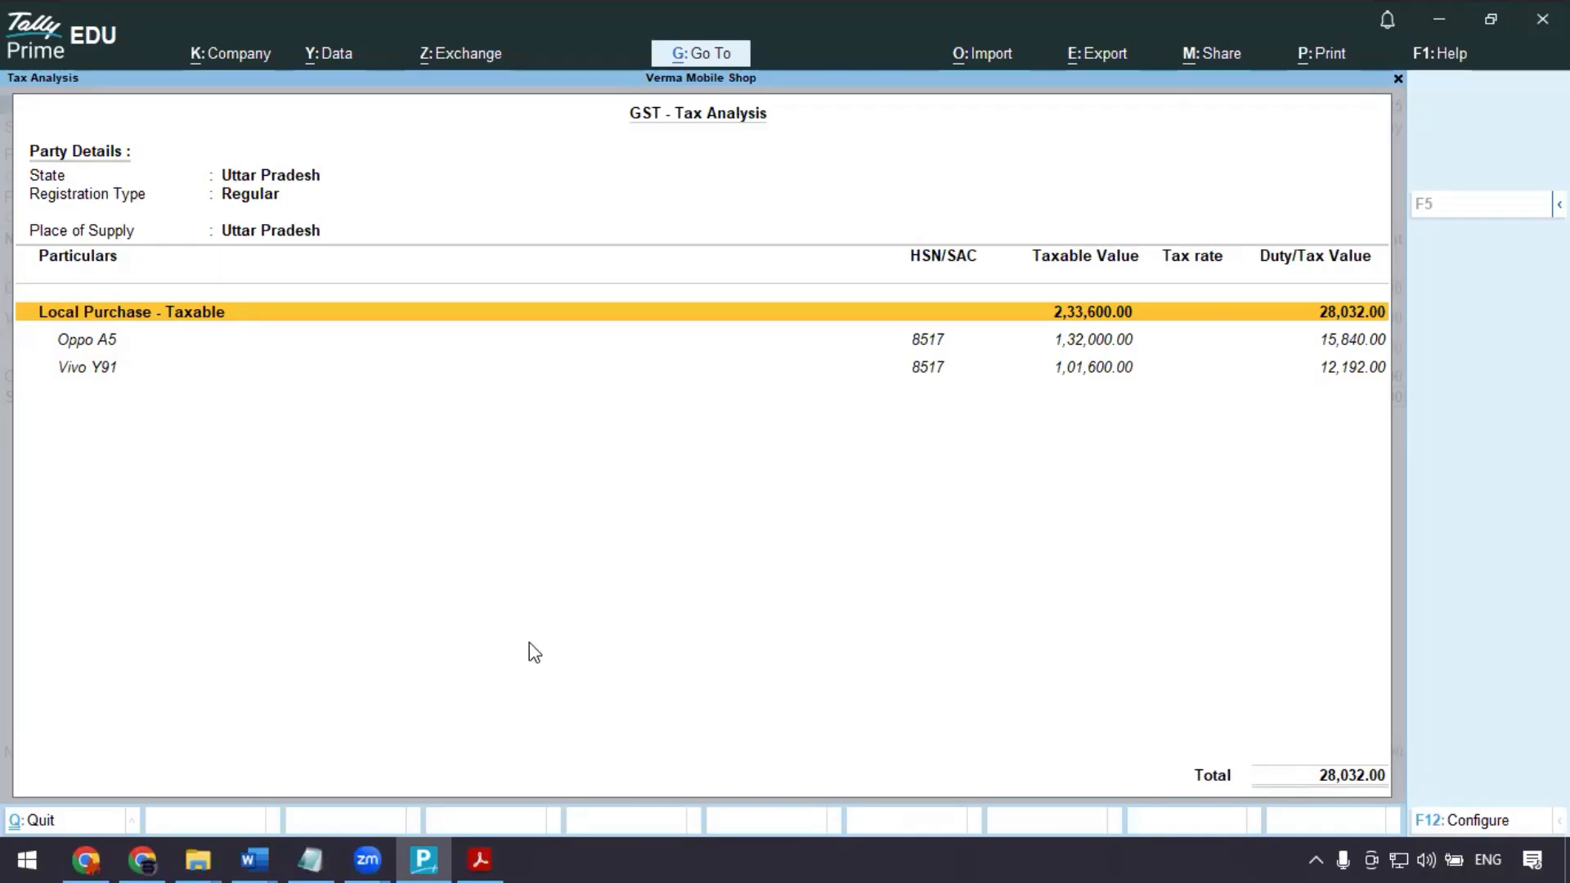
pyautogui.hotkey('alt', 'F5')
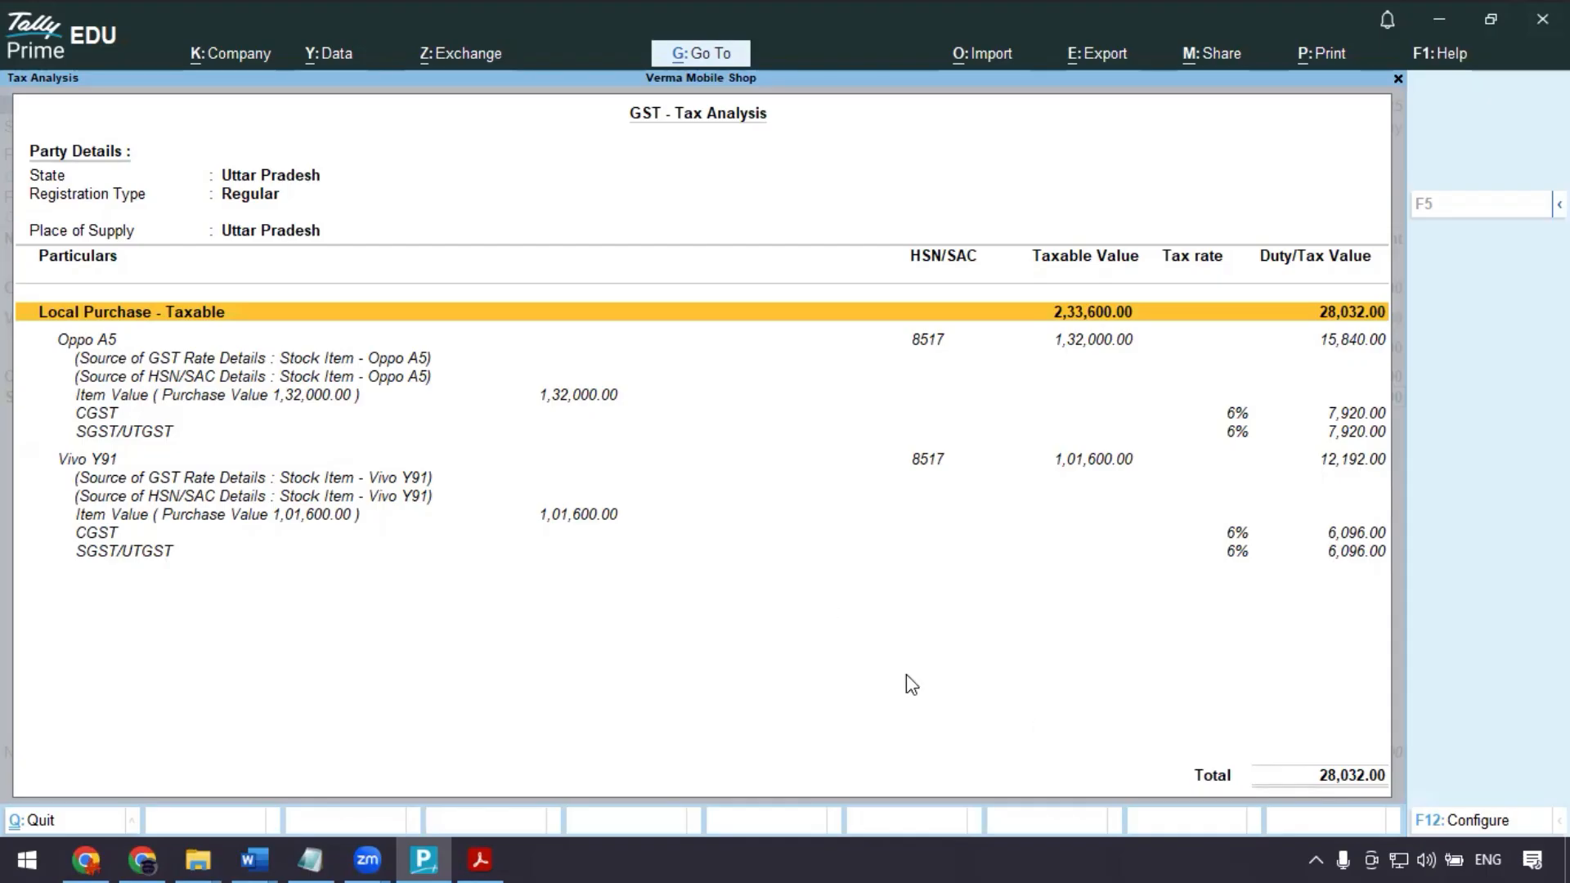
pyautogui.press('Escape')
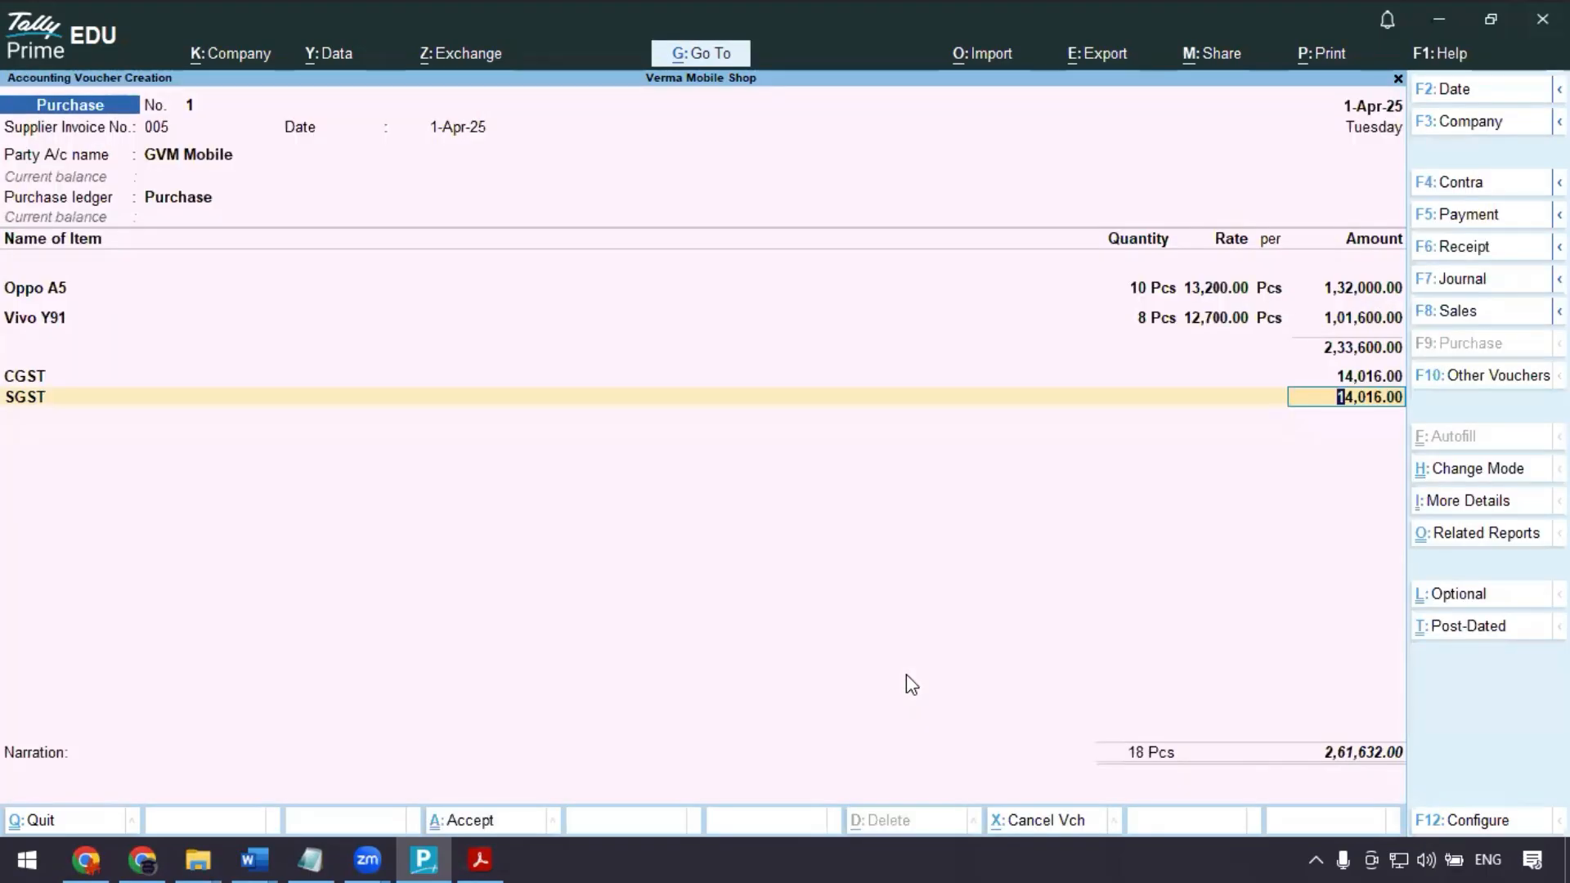
# - Accept the calculated SGST amount, leave the narration empty and save the GVM Mobile purchase voucher
pyautogui.press('Return')
pyautogui.press('Return')
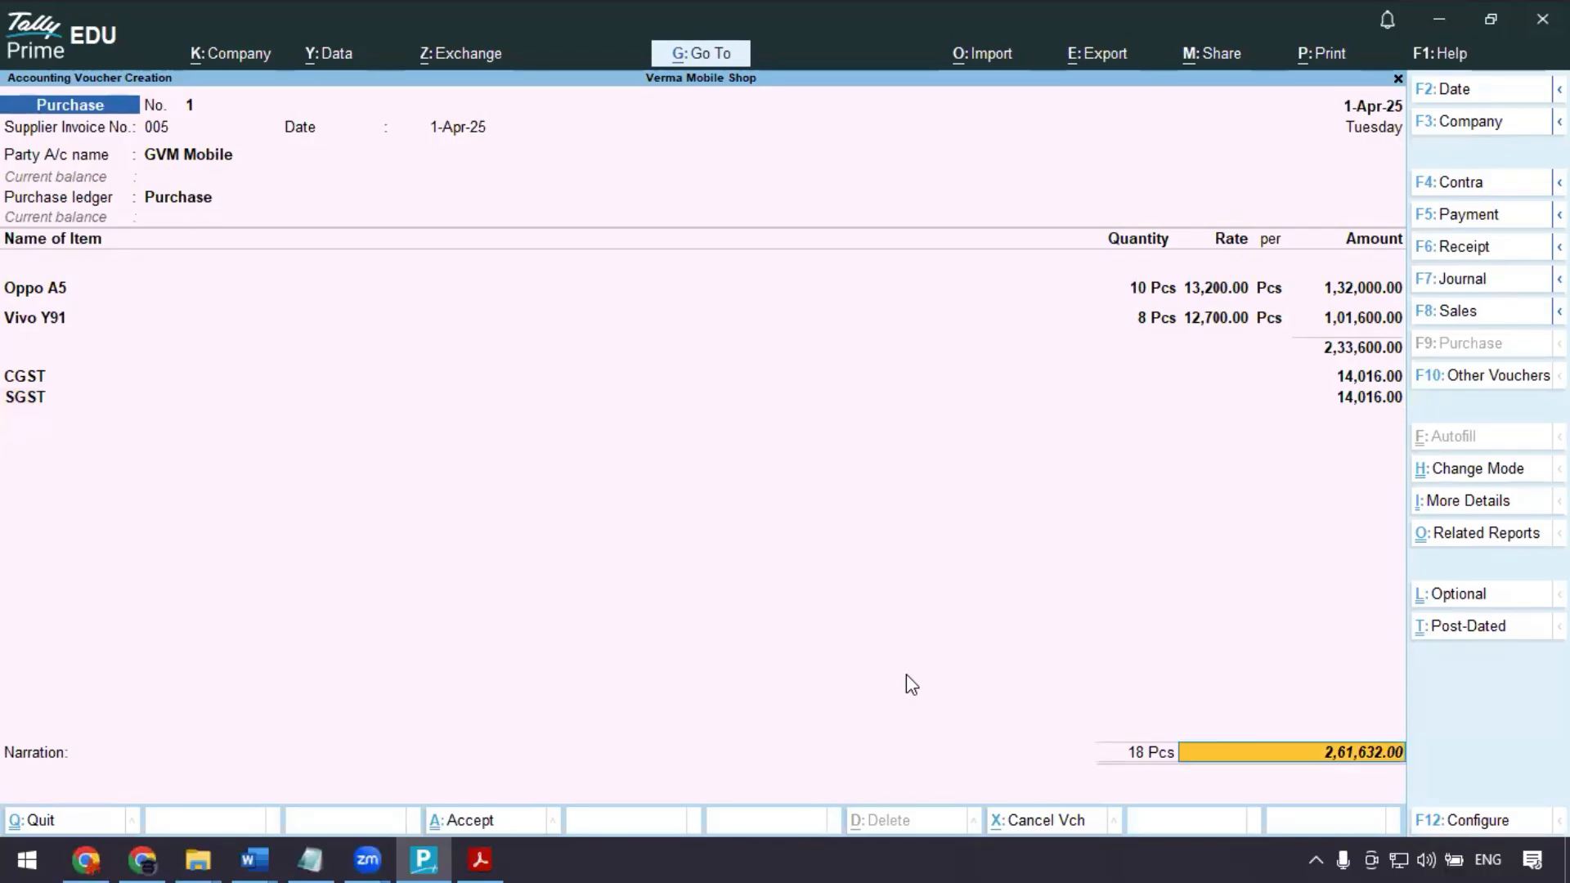
pyautogui.press('Return')
pyautogui.press('Return')
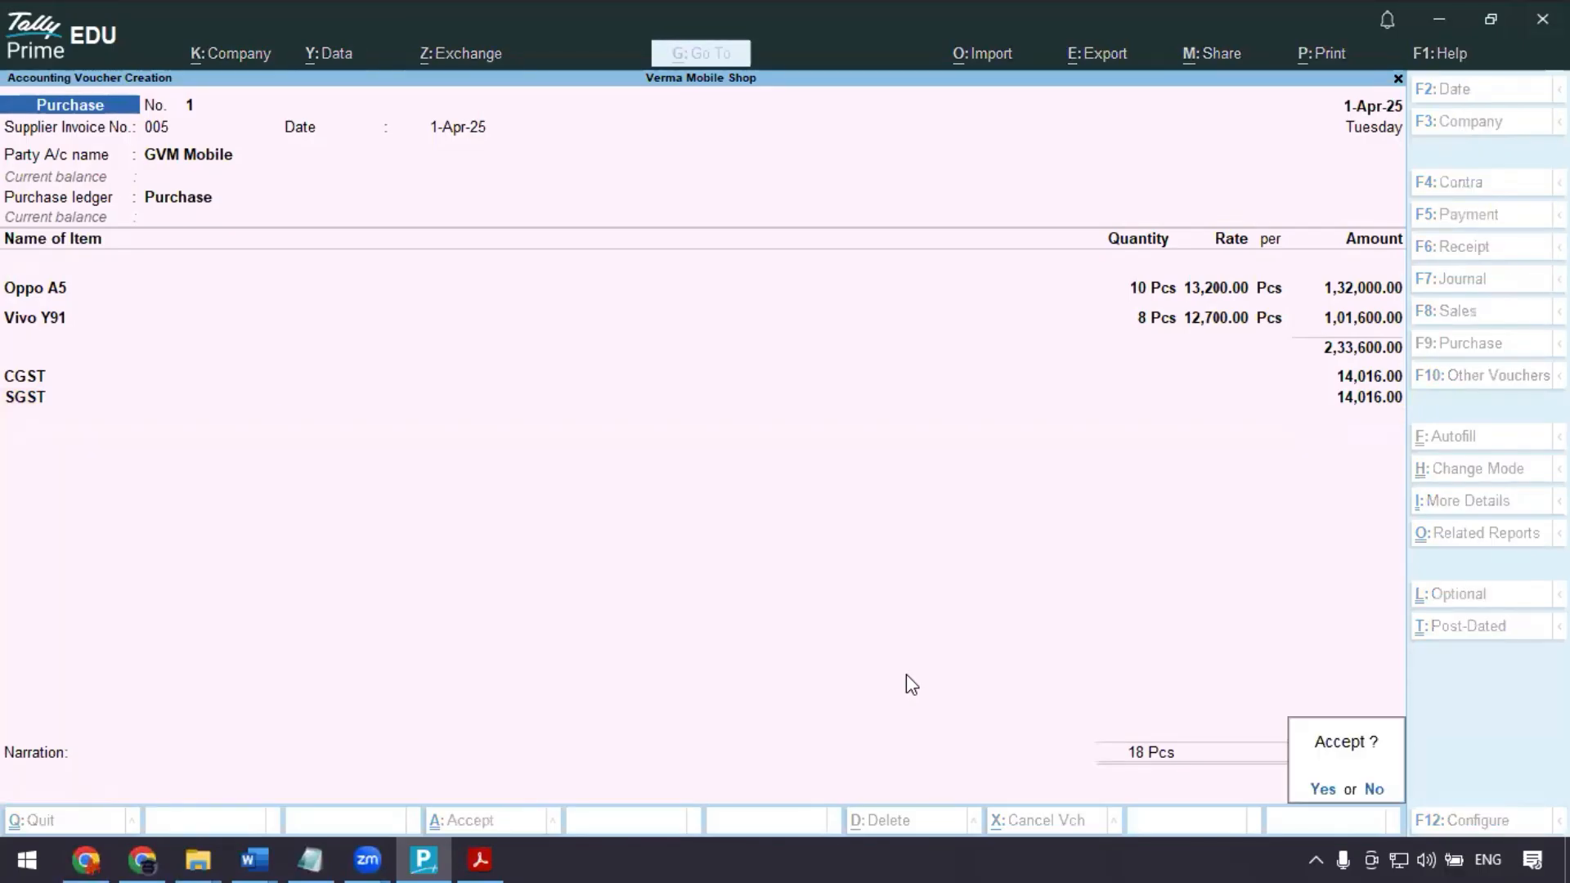
pyautogui.press('Return')
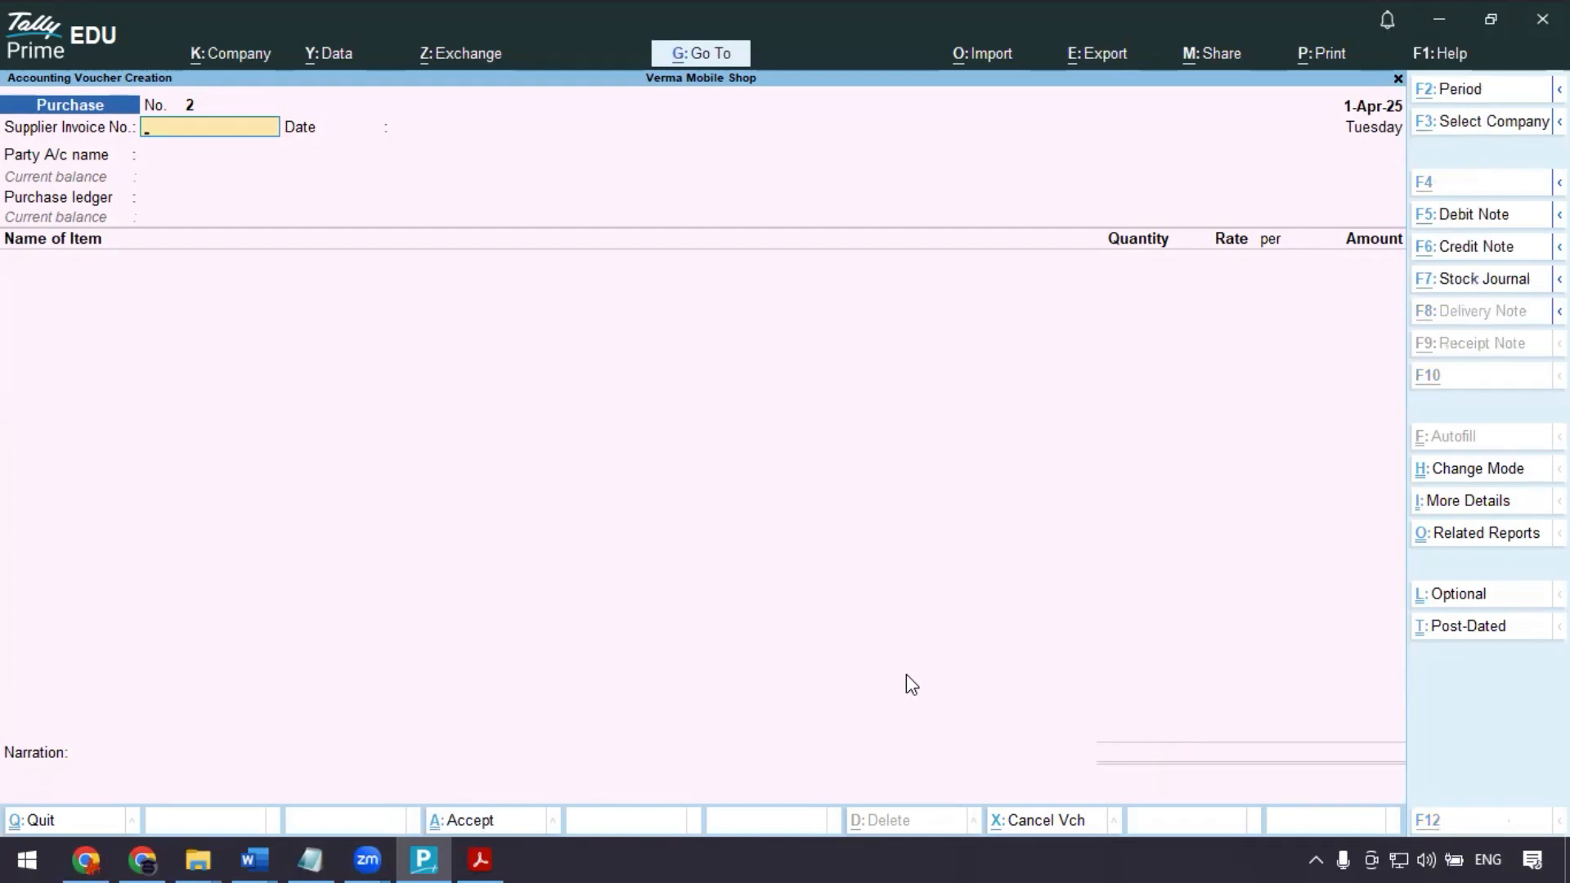
# - Look up transaction 3 in the assignment PDF and set the new purchase voucher's date to 2-4-2025
pyautogui.hotkey('alt', 'Tab')
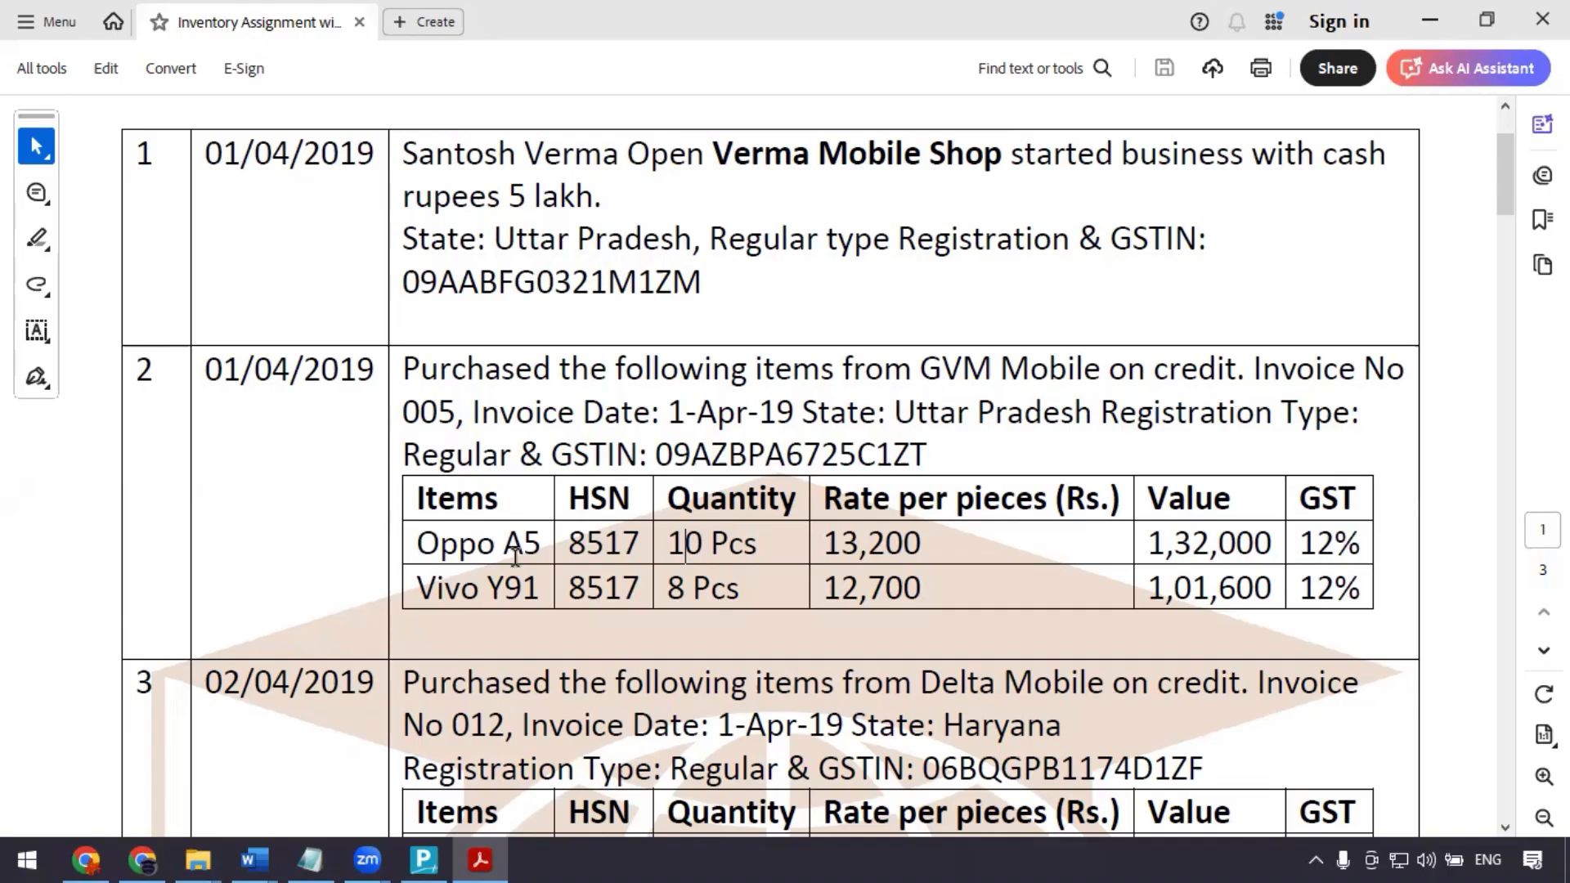
pyautogui.scroll(-3, 671, 523)
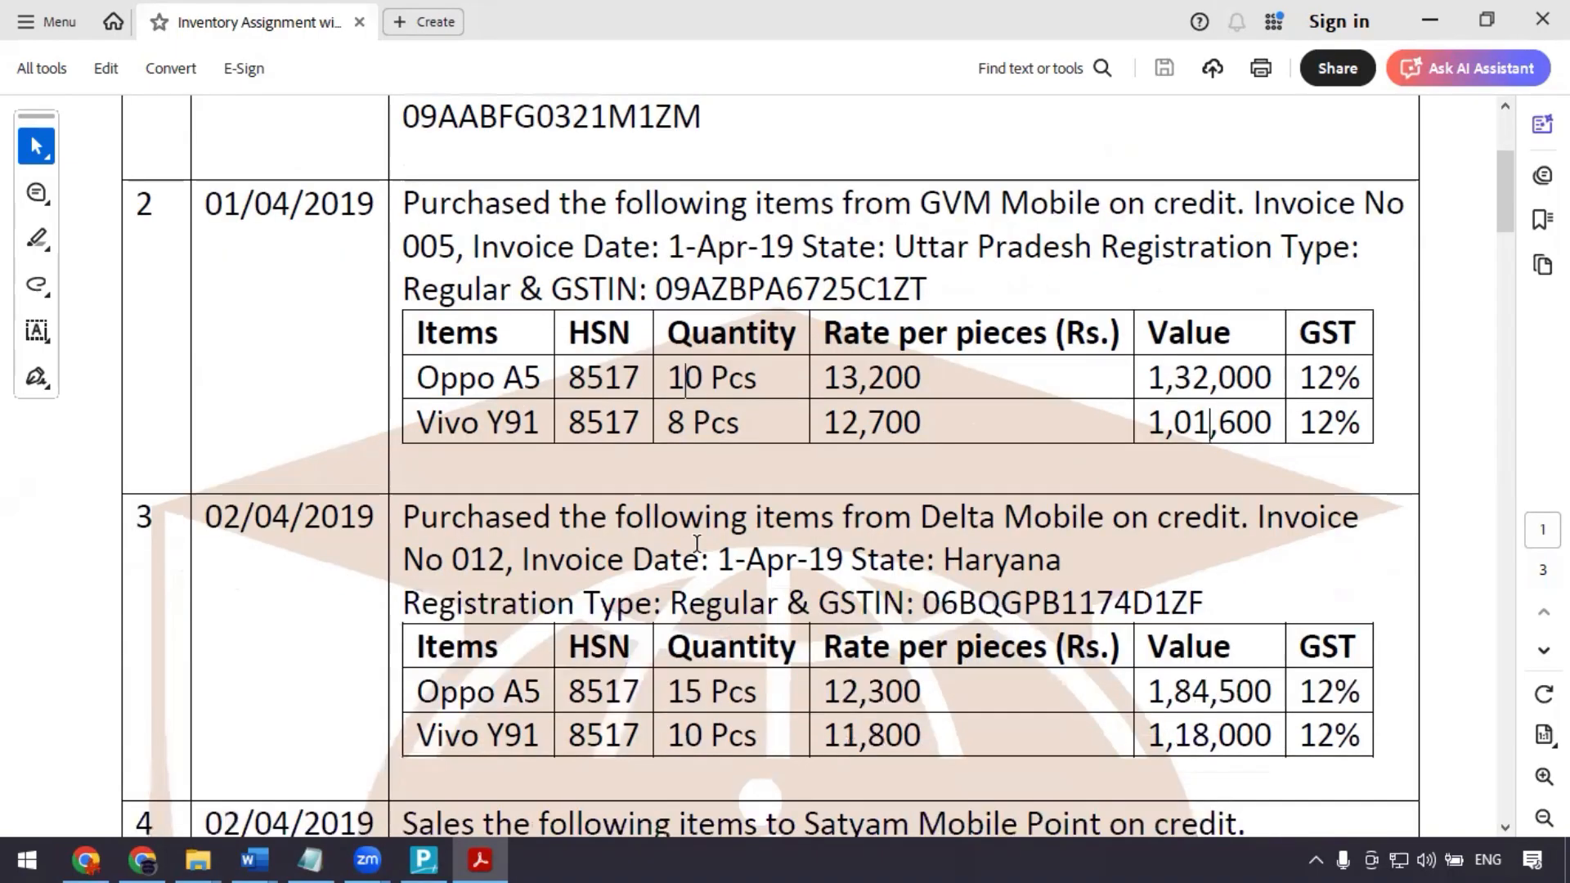
pyautogui.scroll(-2, 670, 518)
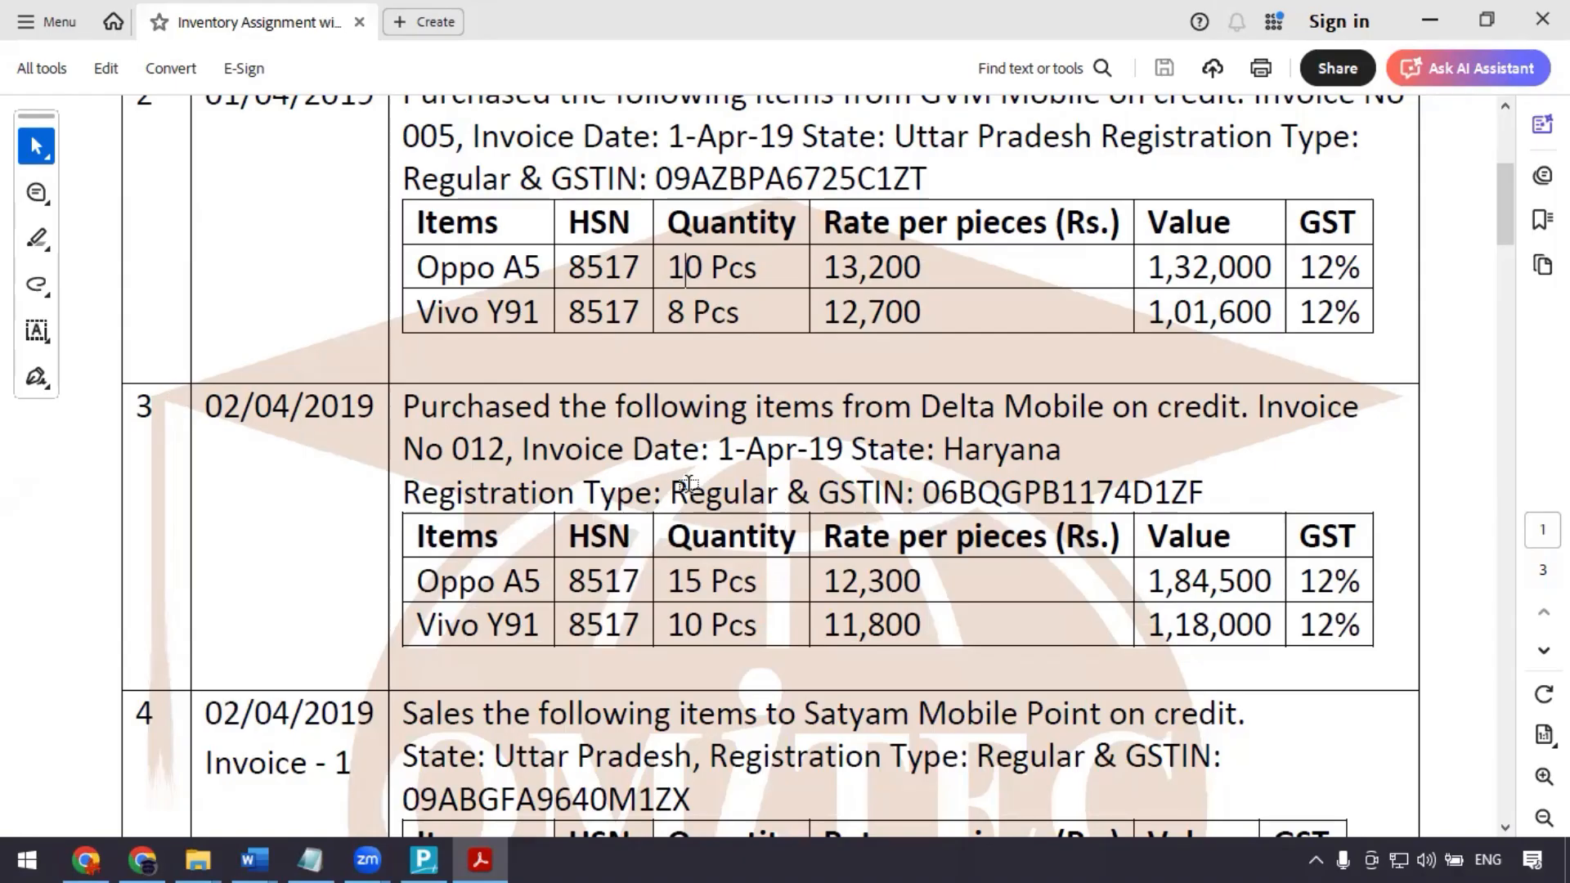
pyautogui.hotkey('alt', 'Tab')
pyautogui.press('F2')
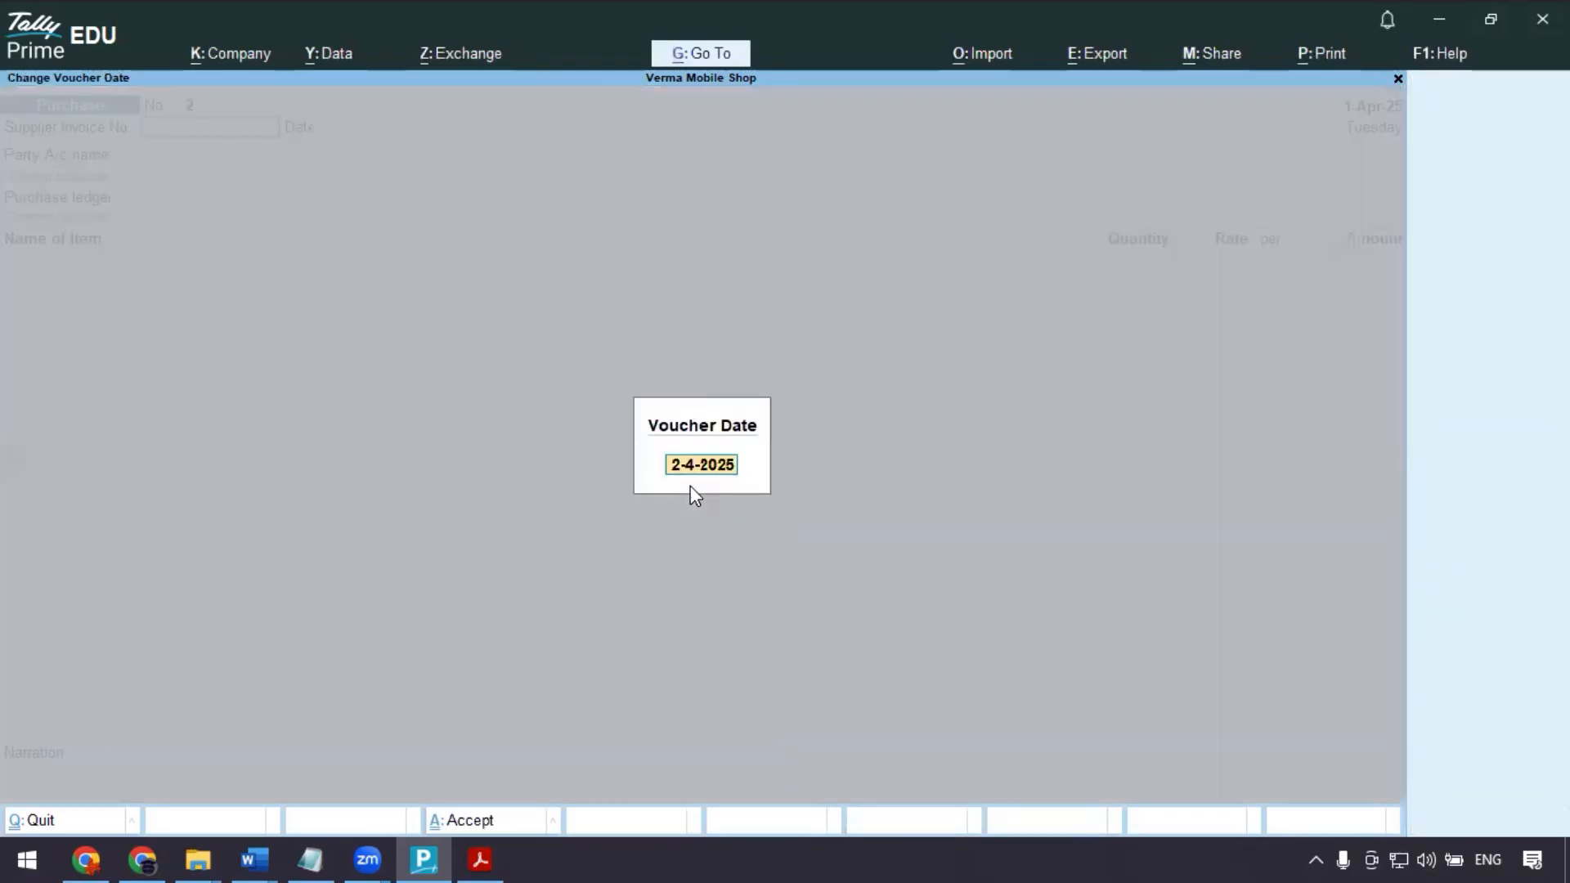
pyautogui.press('Return')
# - Enter supplier invoice number 012 from the assignment and accept 2-Apr-25 as the invoice date
pyautogui.hotkey('alt', 'Tab')
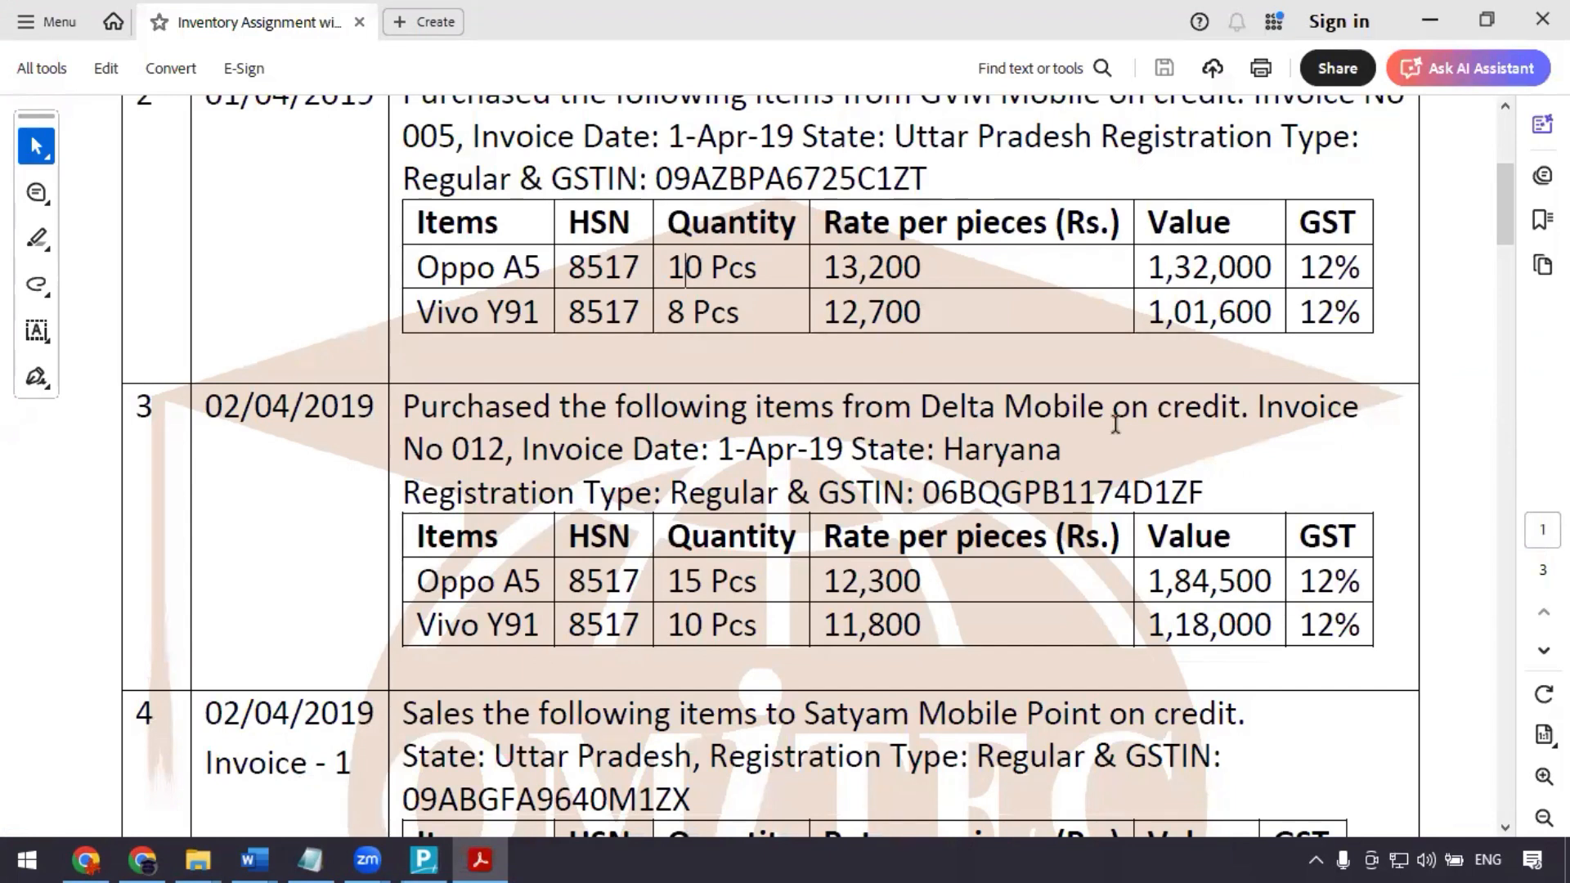
pyautogui.hotkey('alt', 'Tab')
pyautogui.write('012')
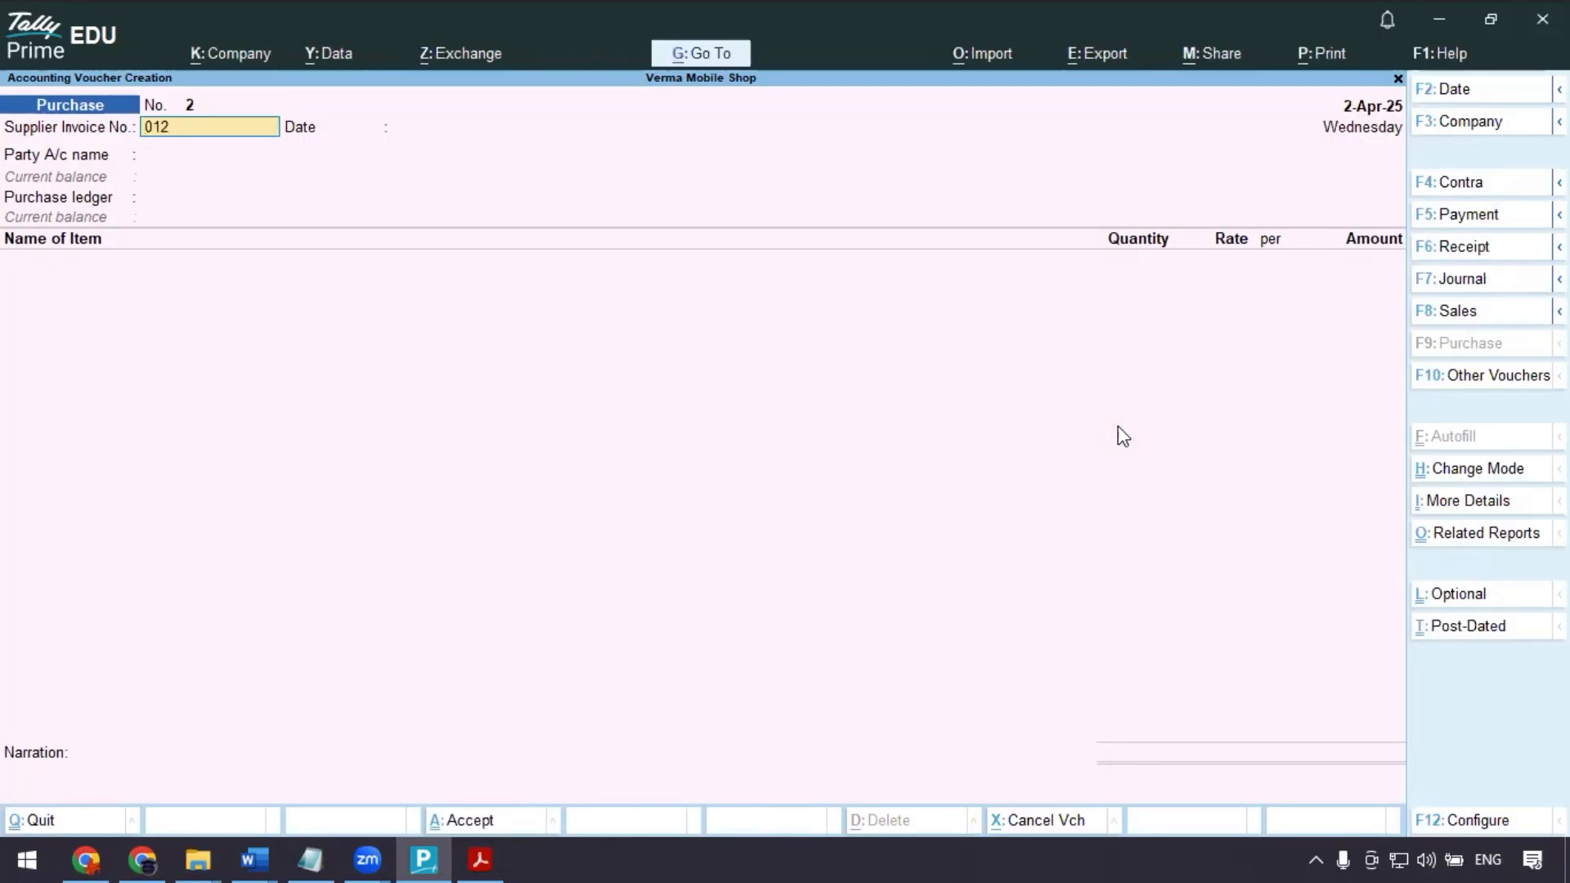
pyautogui.press('Return')
pyautogui.press('Return')
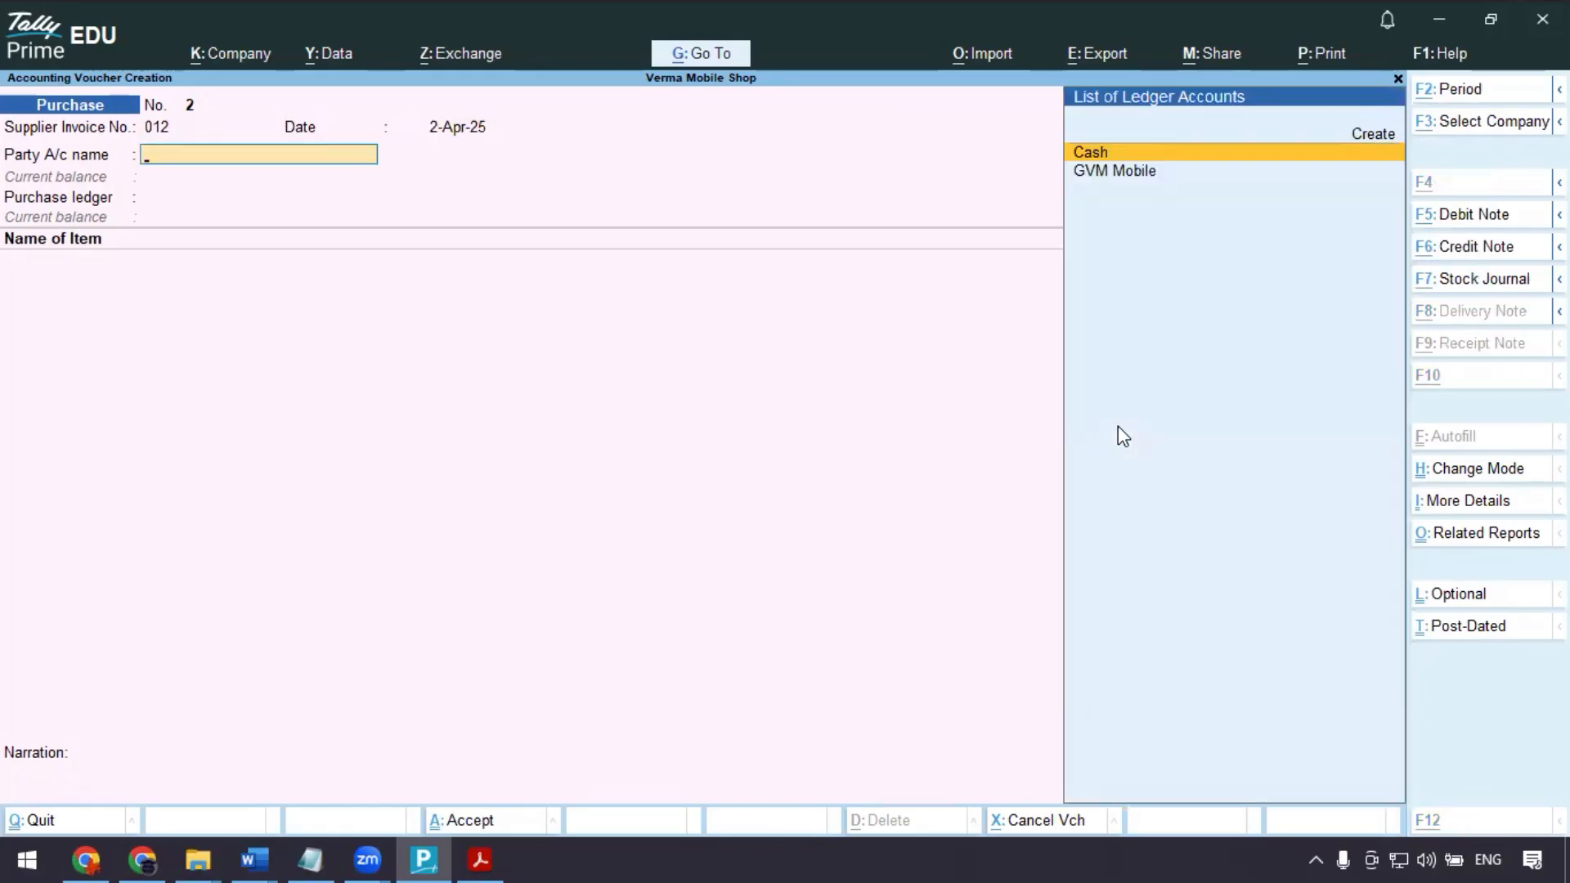
# - Copy the supplier name Delta Mobile and its GSTIN from transaction 3 in the assignment PDF, then return to TallyPrime
pyautogui.hotkey('alt', 'Tab')
pyautogui.moveTo(921, 406); pyautogui.dragTo(1104, 409)
pyautogui.press('super+c')
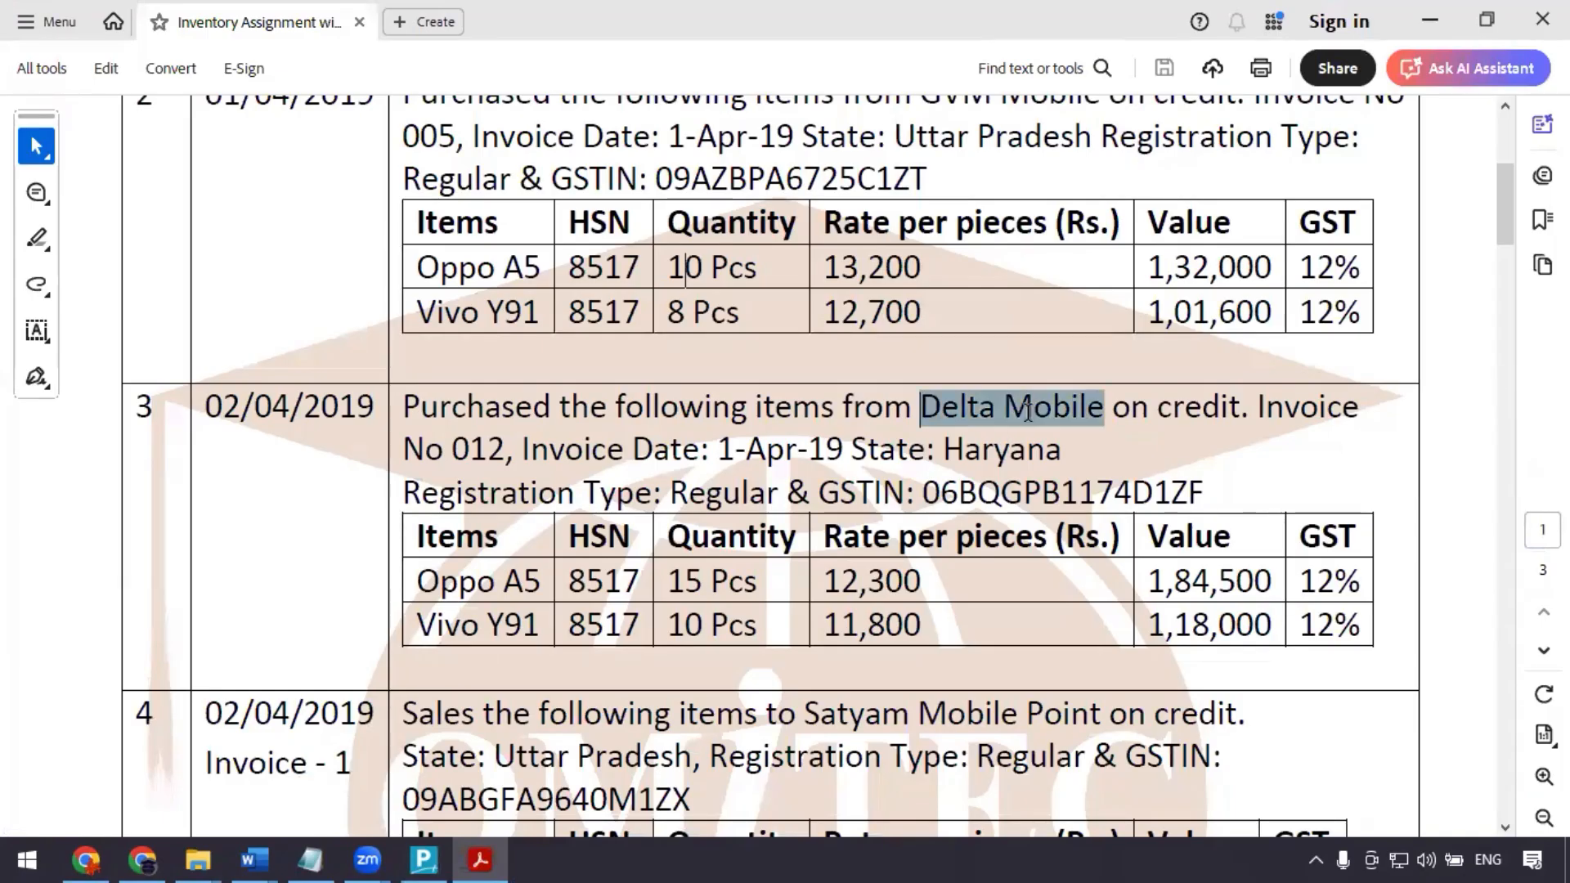
pyautogui.click(1002, 497)
pyautogui.doubleClick(1016, 491)
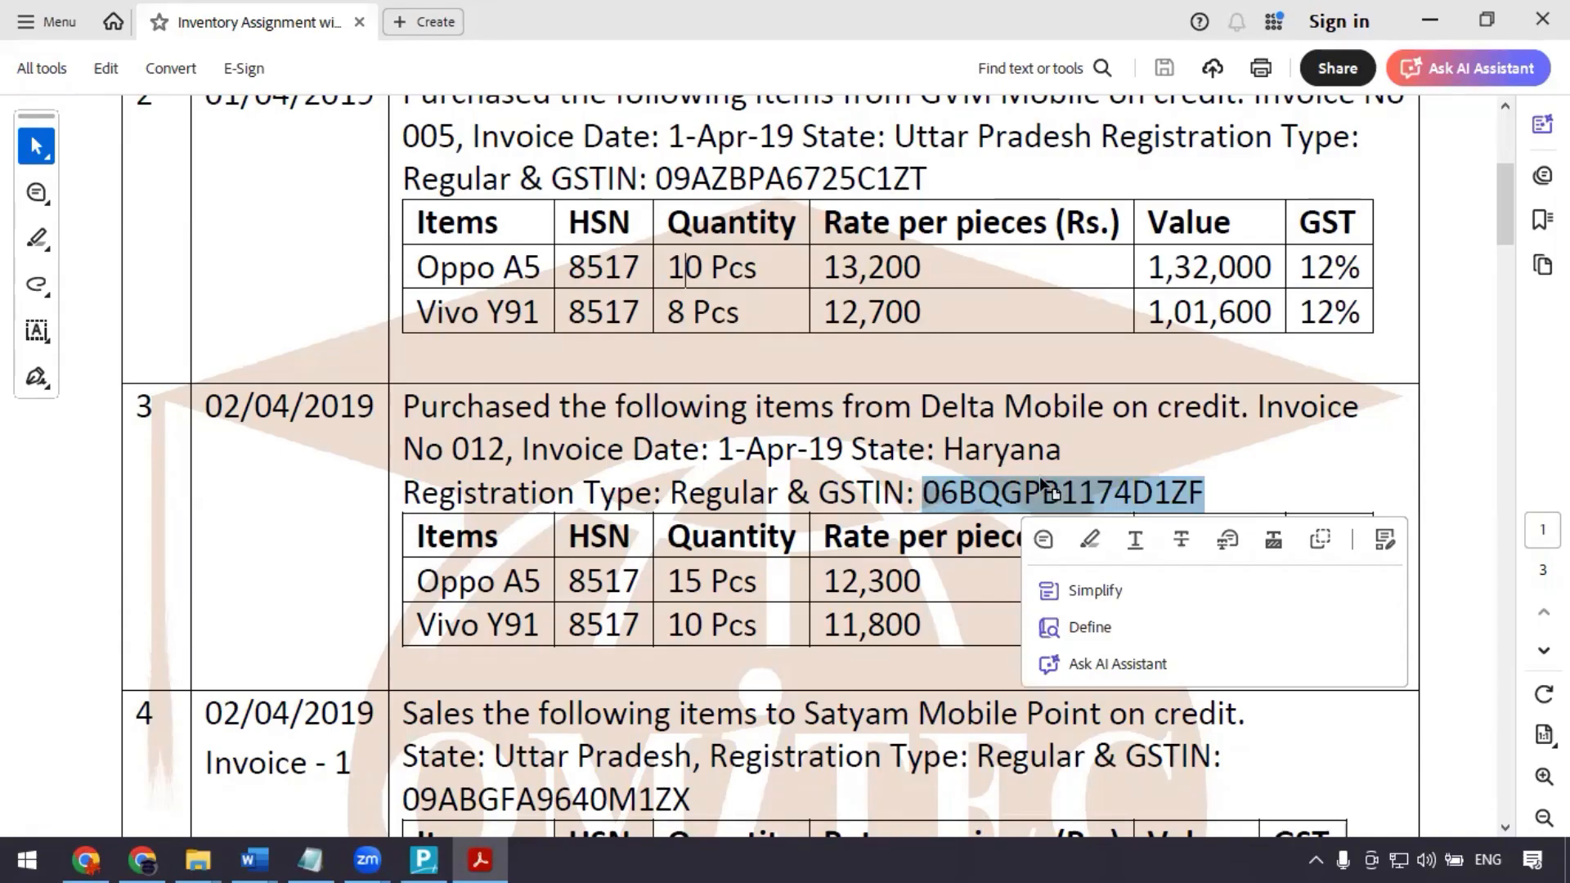
pyautogui.hotkey('alt', 'Tab')
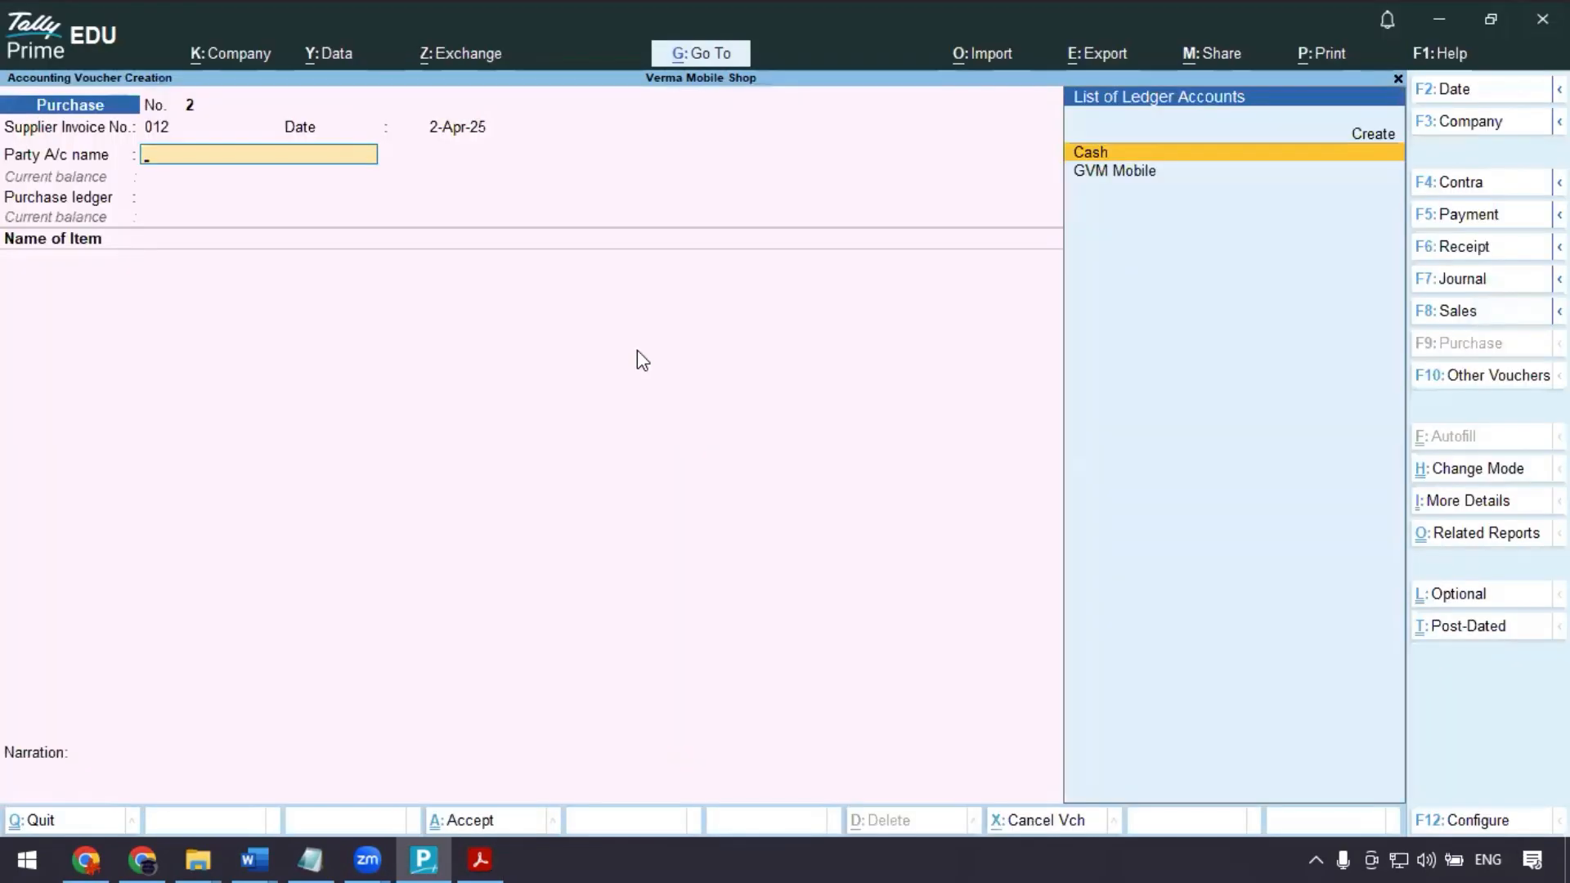
# - Create a party ledger from the voucher, named Delta Mobile and placed under Sundry Creditors
pyautogui.hotkey('alt', 'c')
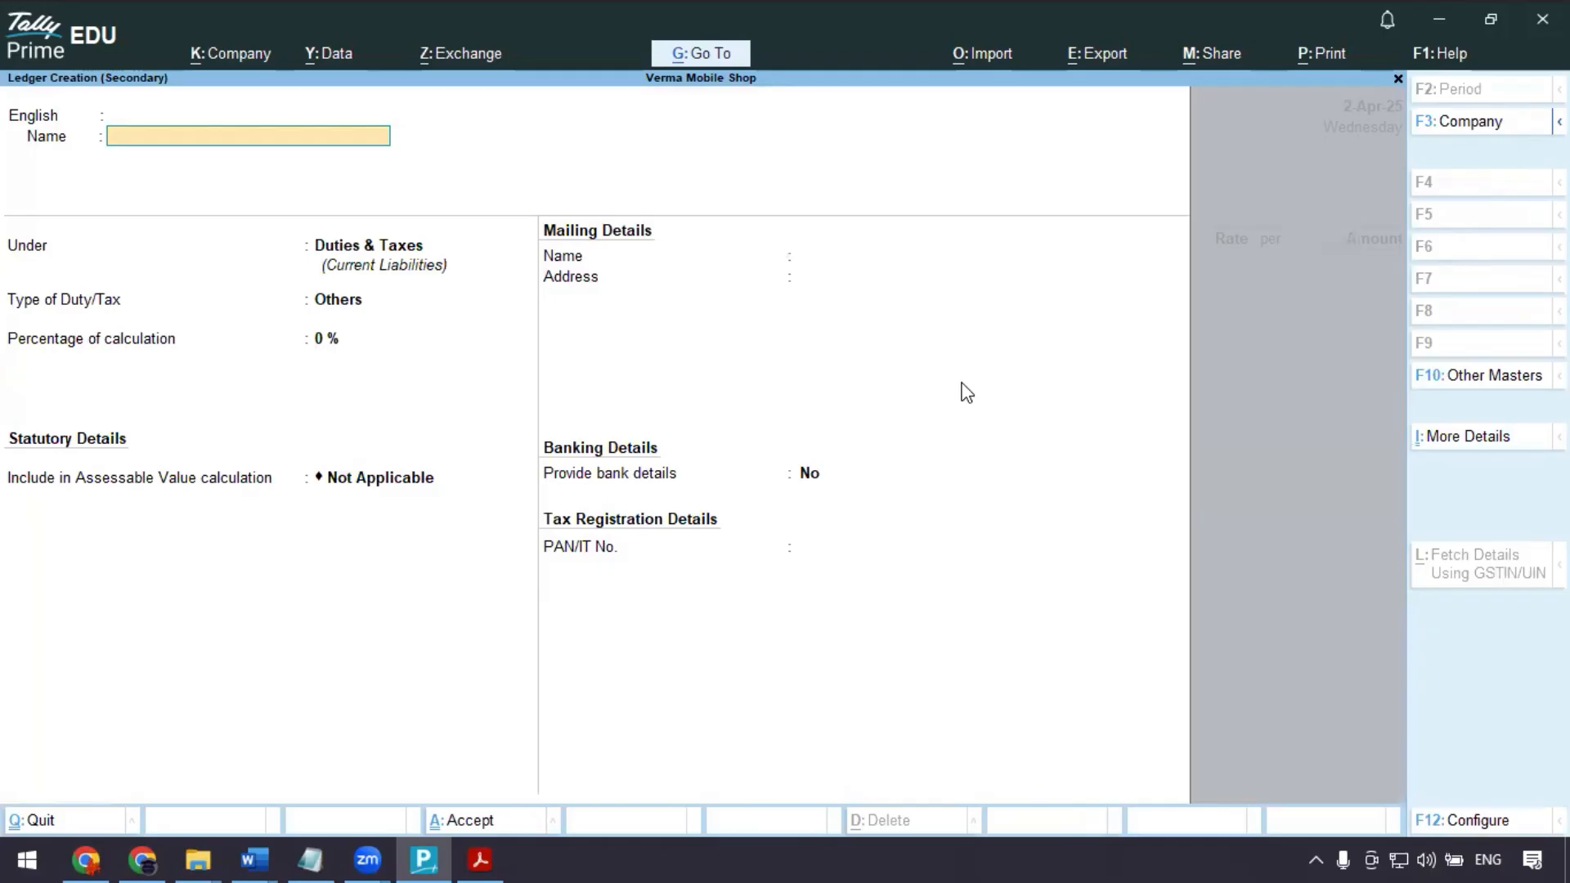
pyautogui.press('super+v')
pyautogui.click(315, 321)
pyautogui.press('Return')
pyautogui.press('Return')
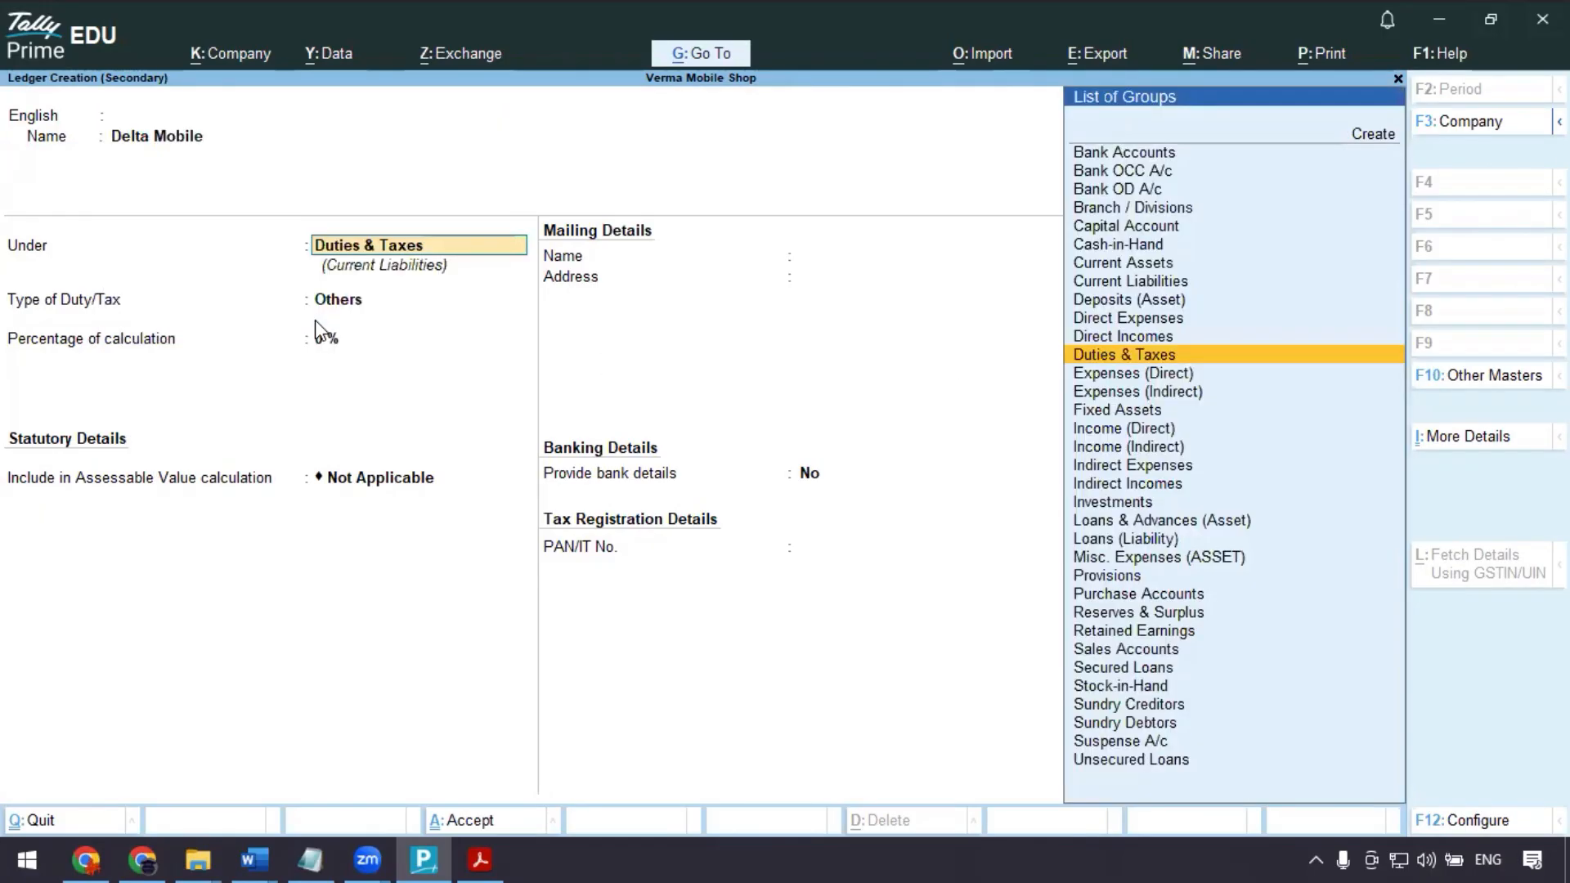
pyautogui.write('Su')
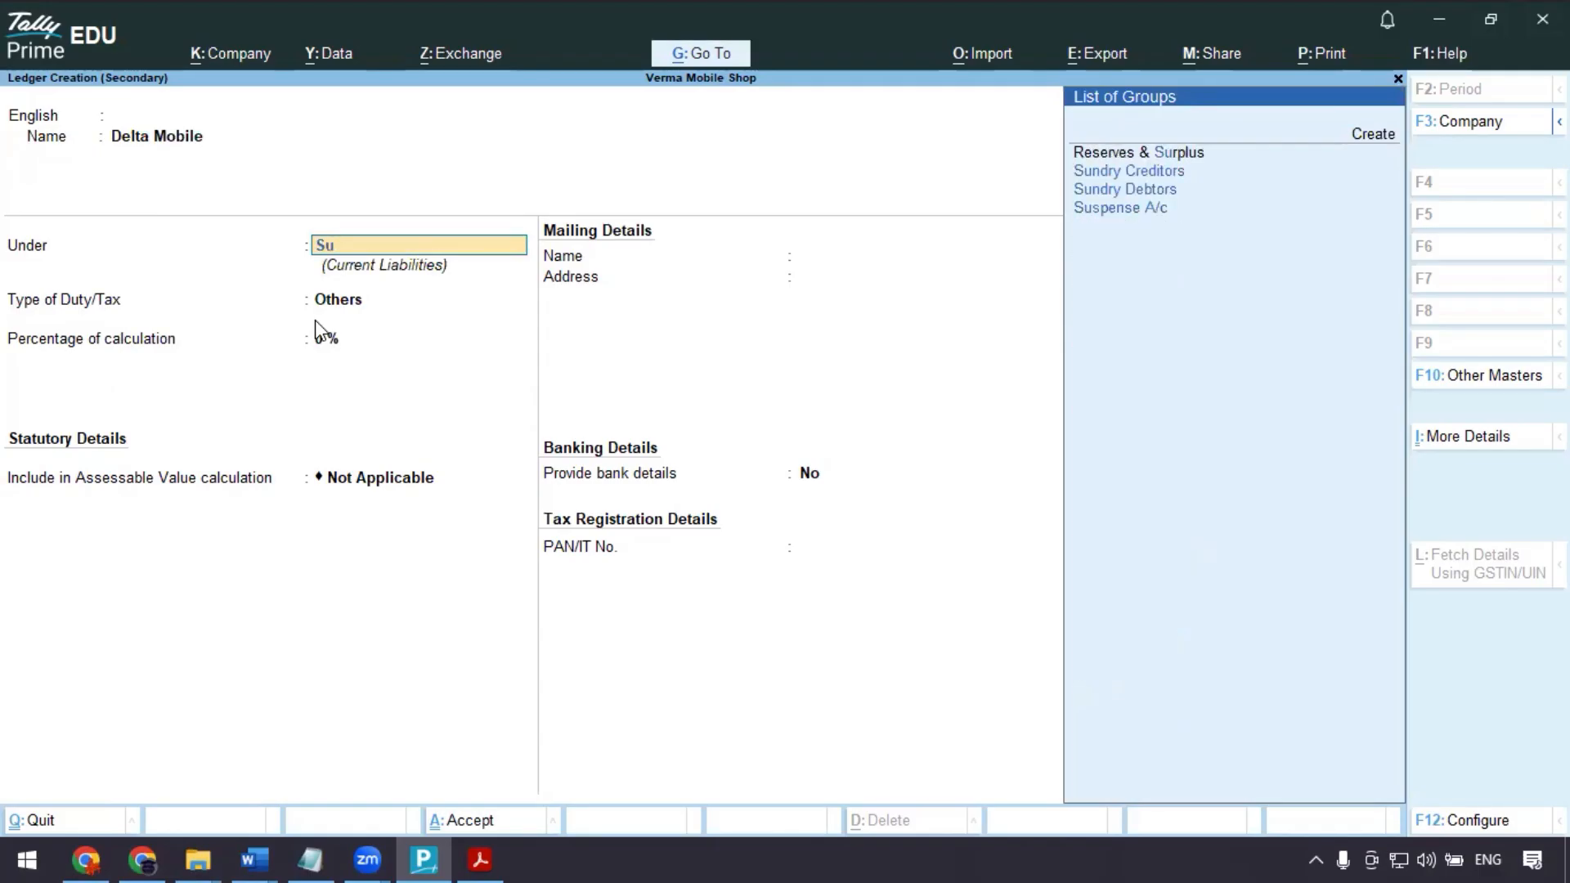
pyautogui.press('Return')
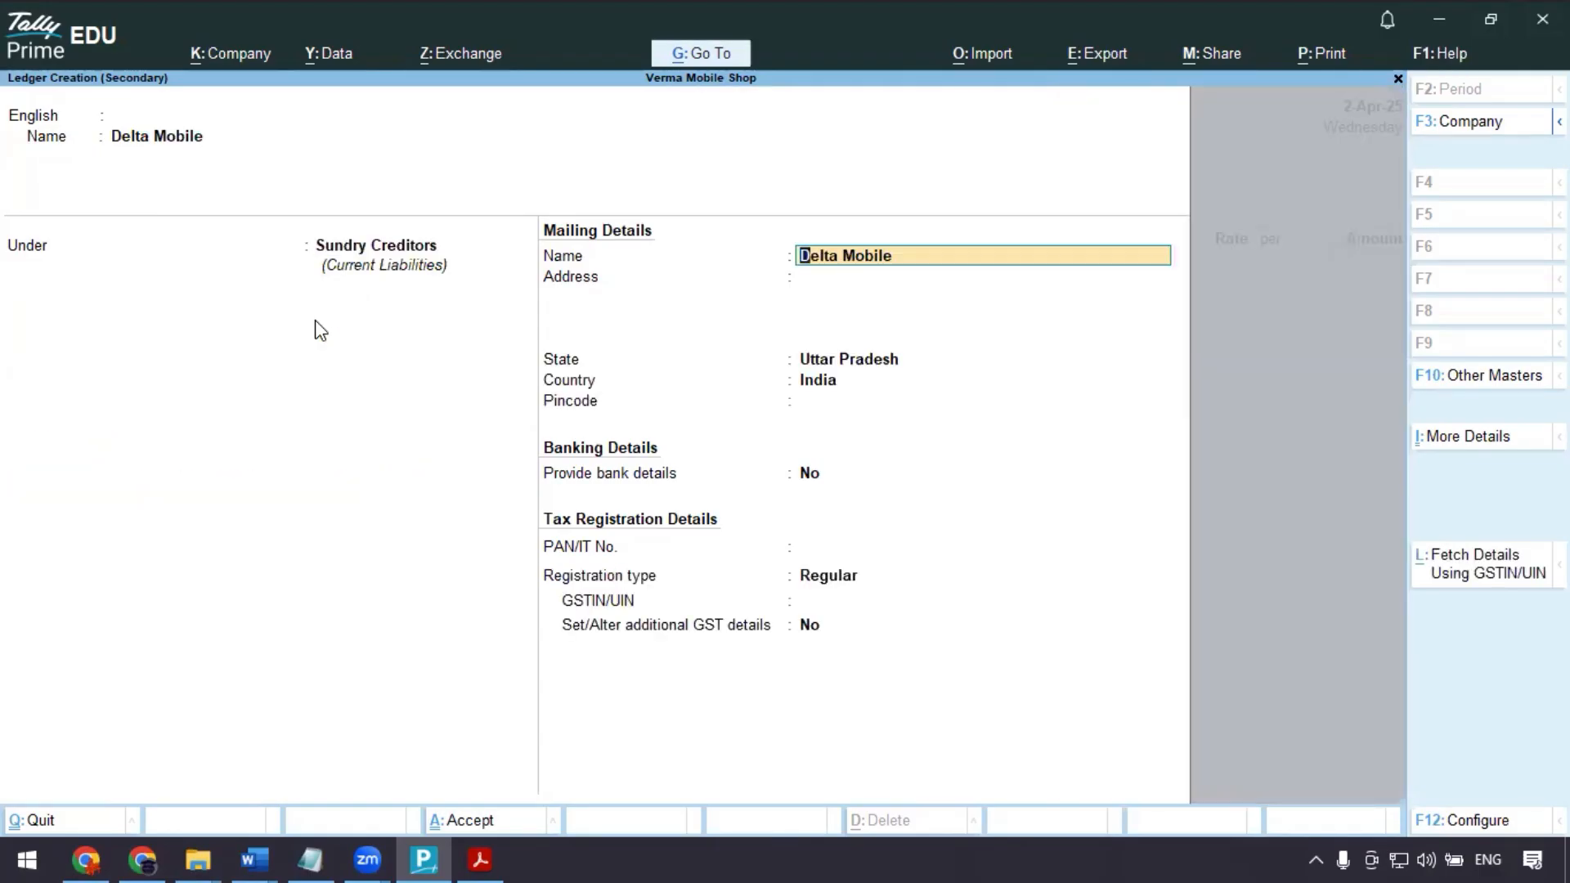
# - Set Delta Mobile's state to Haryana, leaving address, pincode and PAN empty, bank details No and registration type Regular
pyautogui.press('Return')
pyautogui.press('Return')
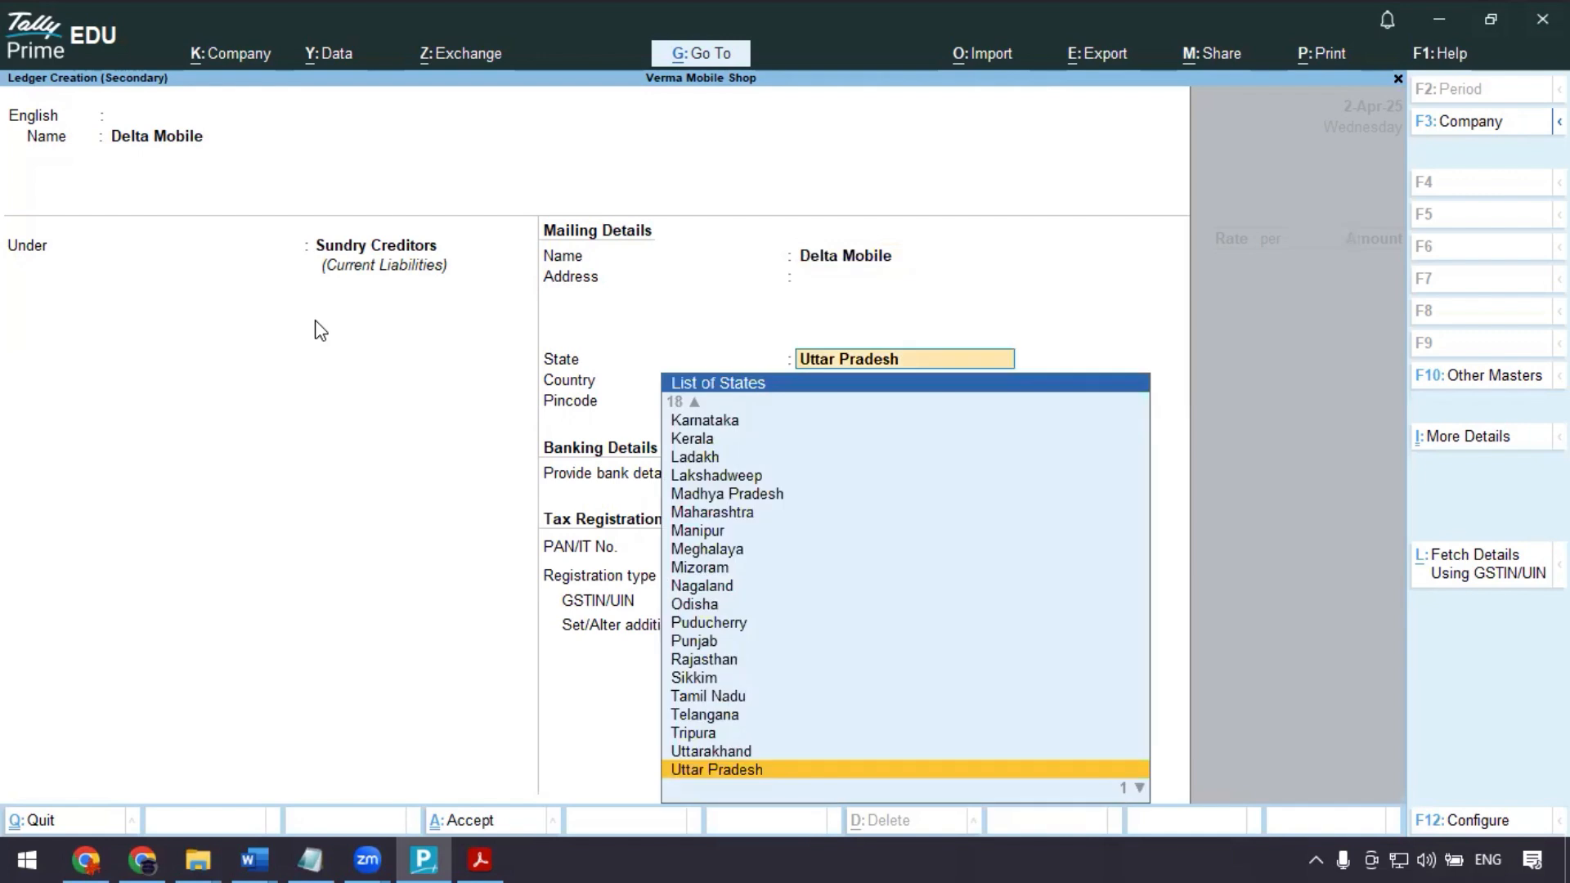
pyautogui.write('Ha')
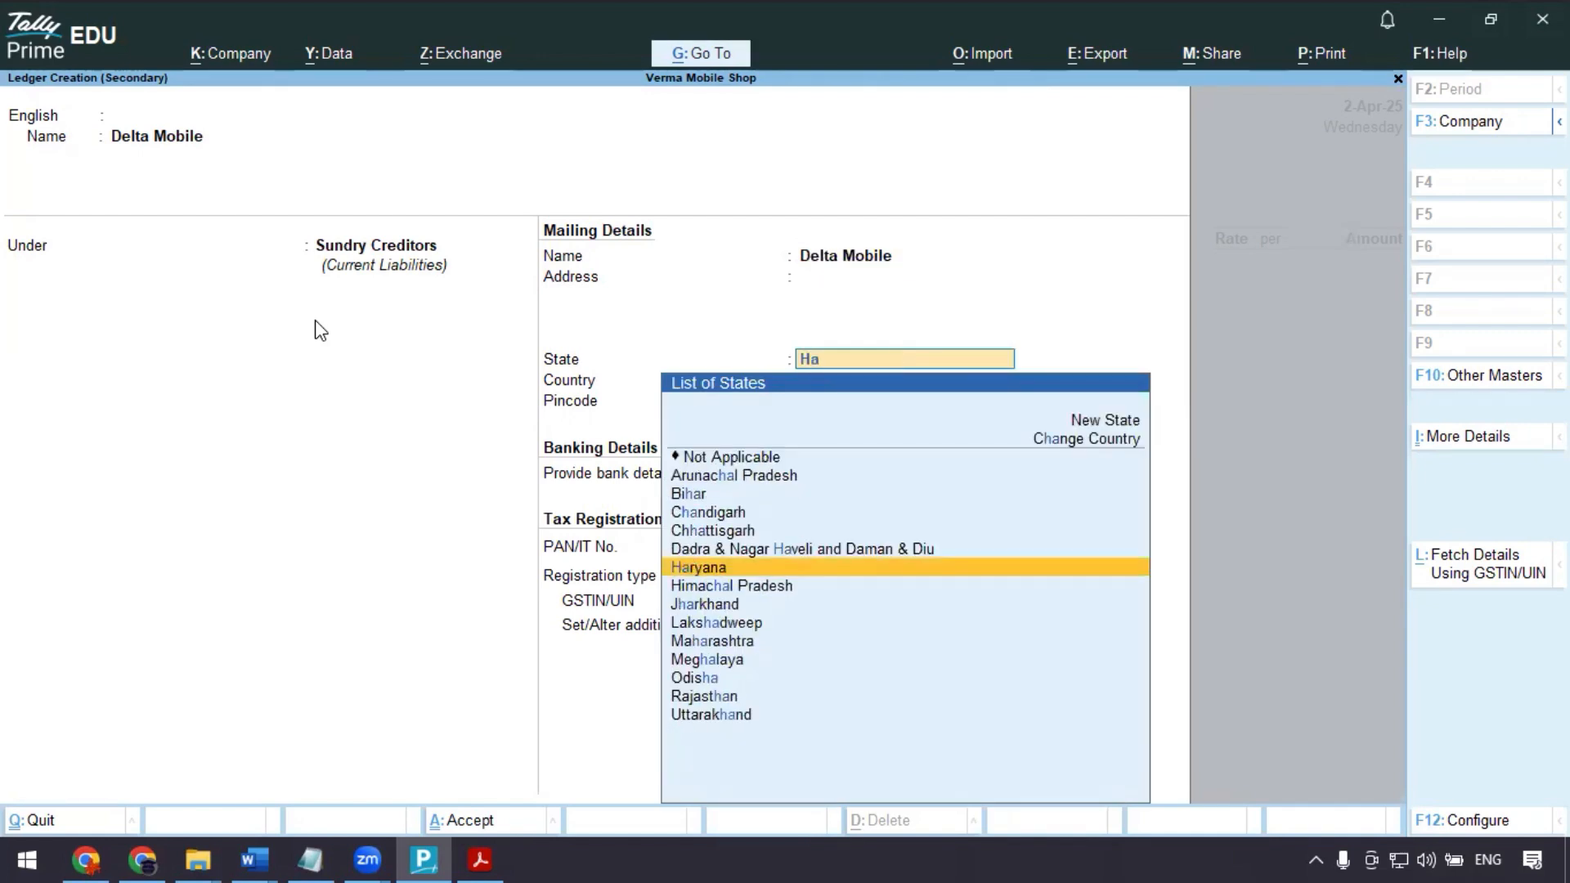
pyautogui.press('Return')
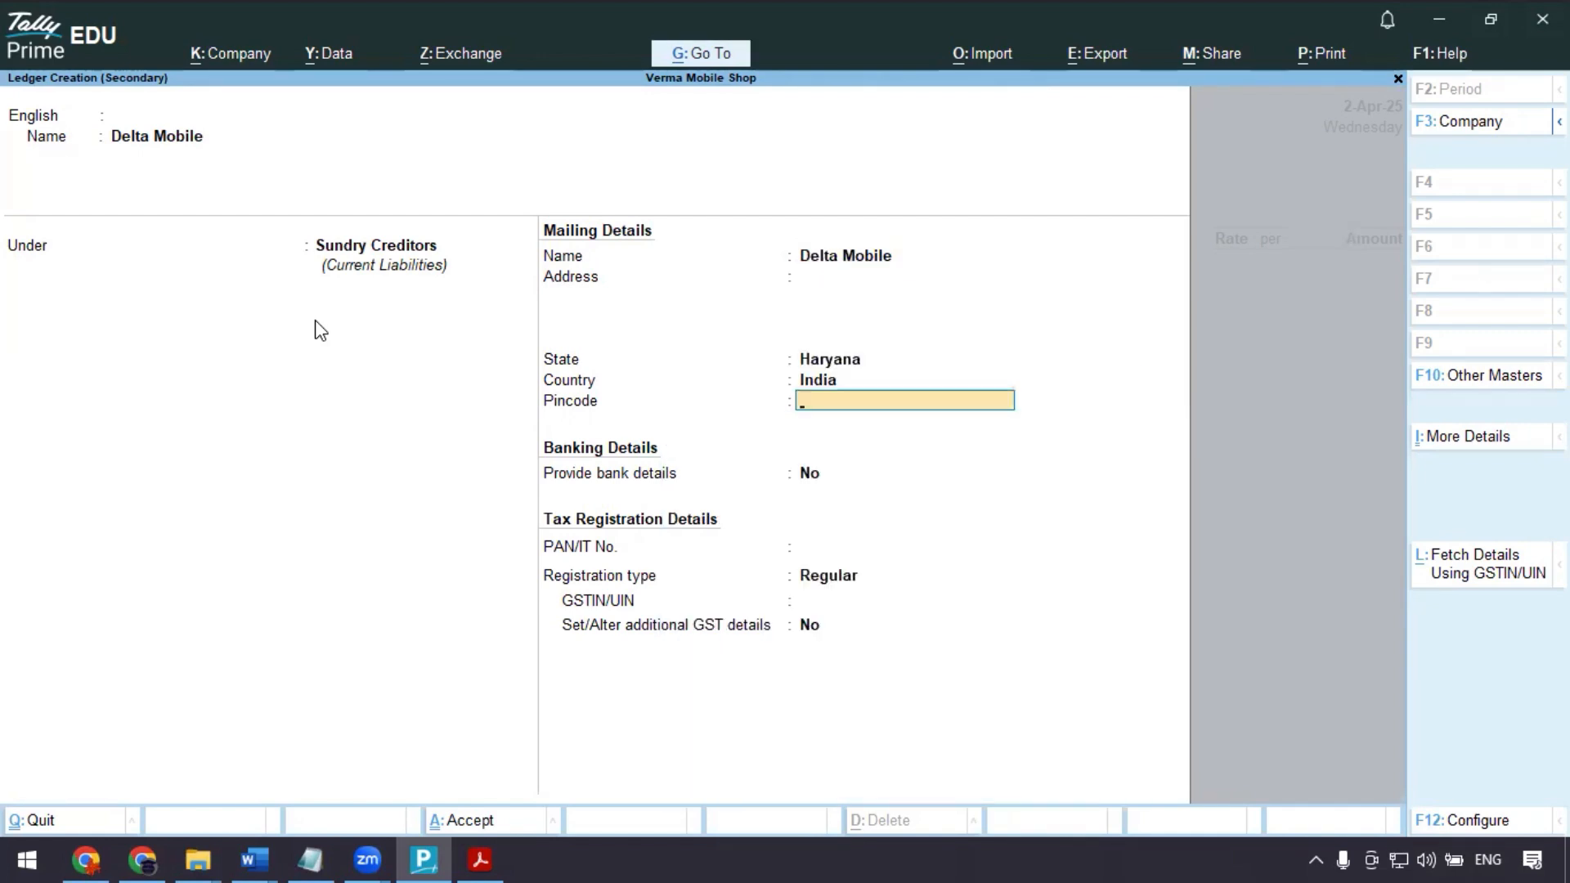
pyautogui.press('Return')
pyautogui.press('Return')
pyautogui.press('Return')
pyautogui.press('Return')
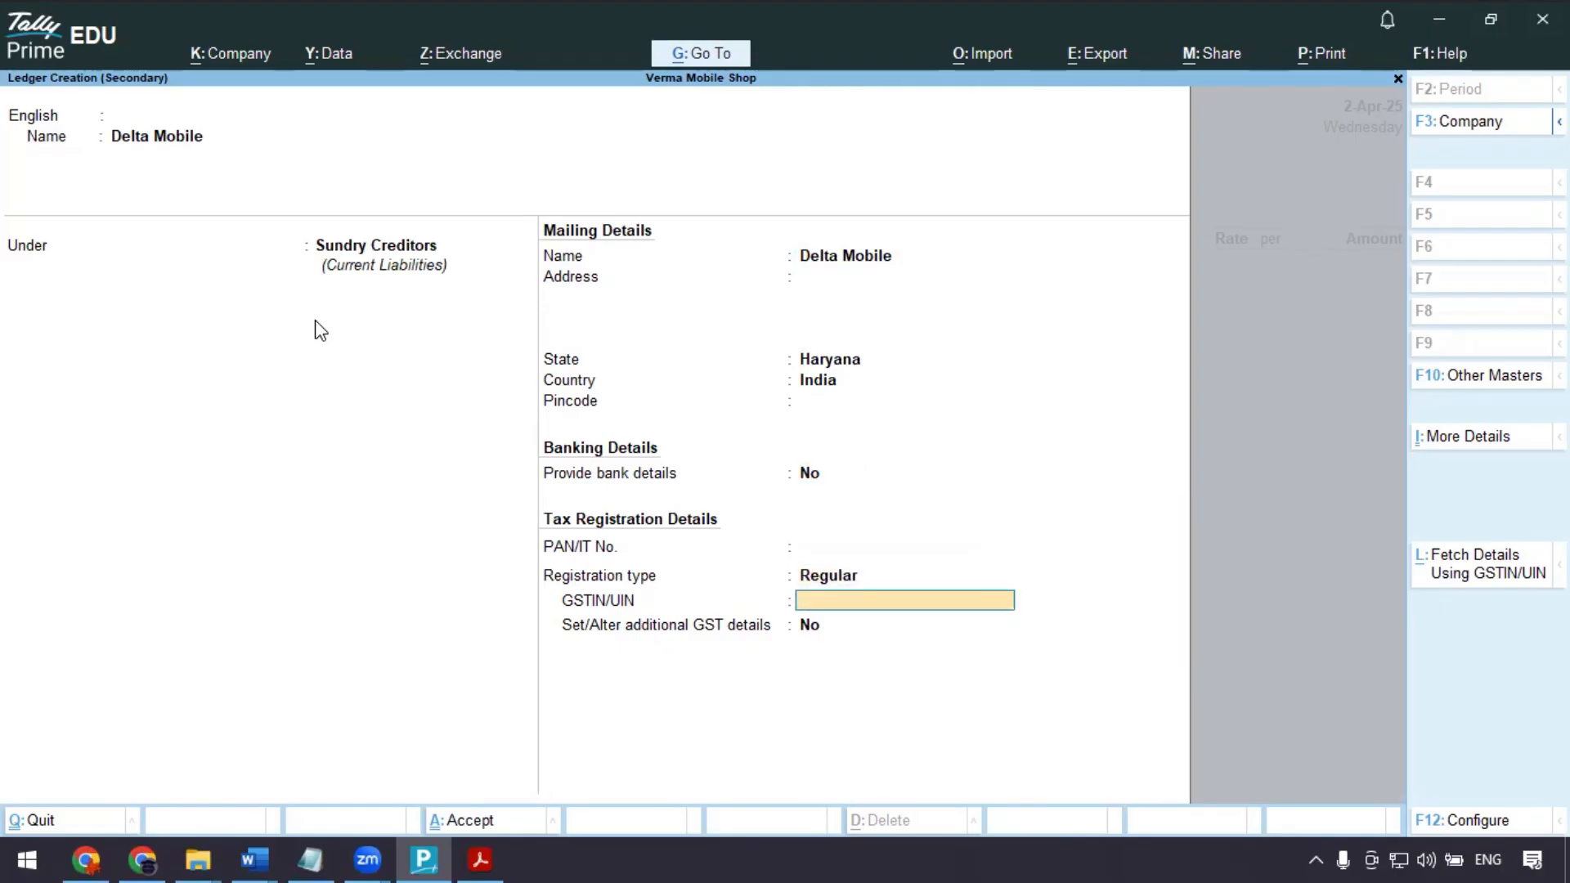
# - Paste the copied supplier GSTIN into the Delta Mobile ledger, keep additional GST details at No, and save the ledger
pyautogui.press('super+v')
pyautogui.press('Down')
pyautogui.press('Up')
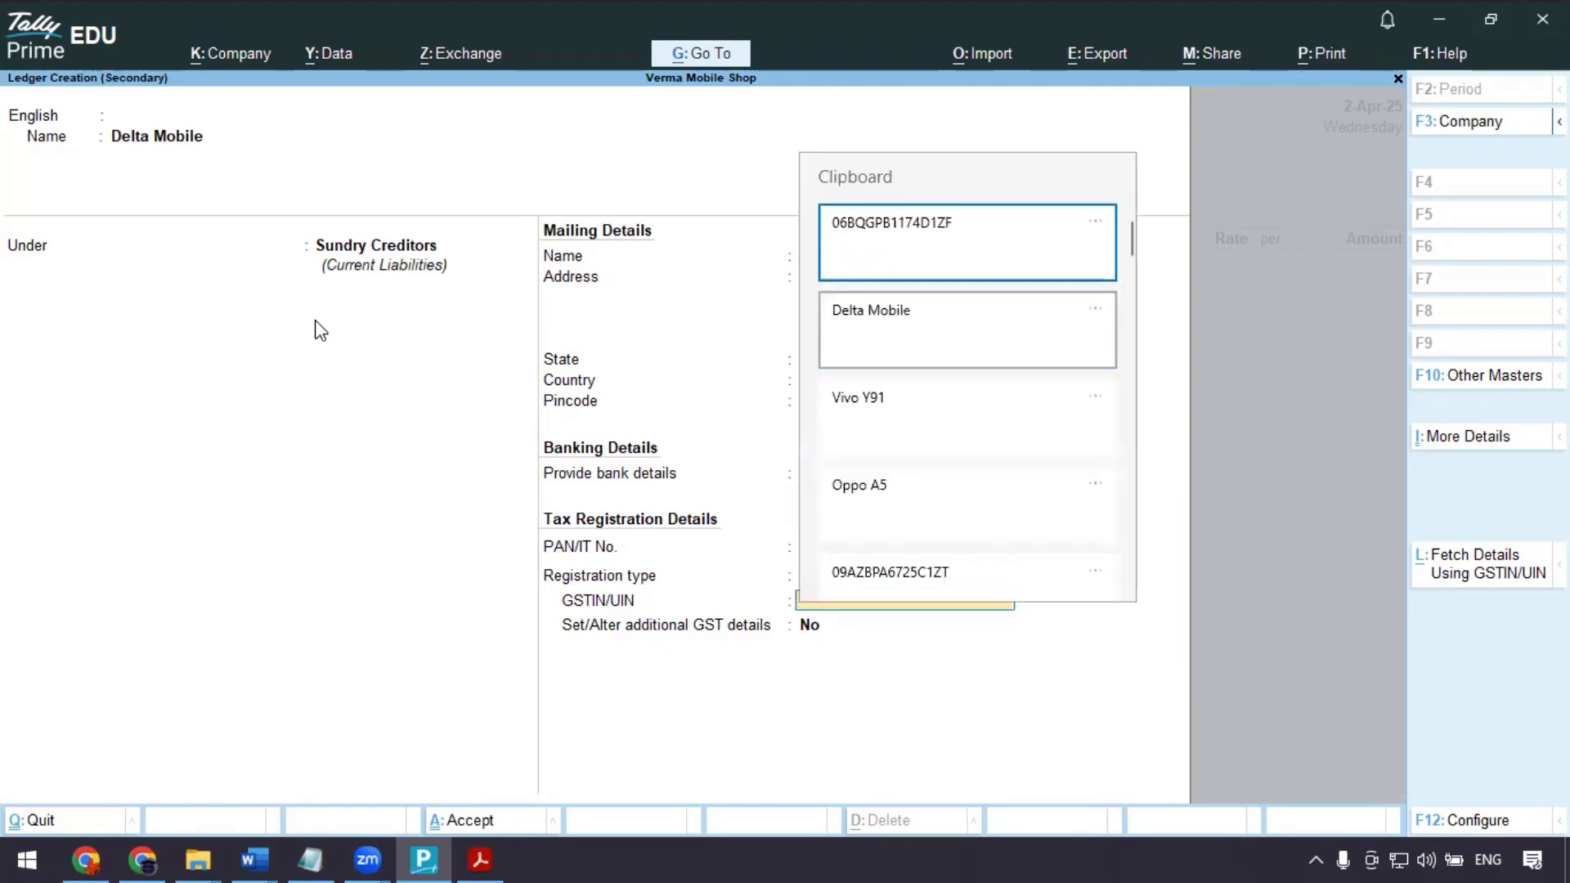
pyautogui.press('Return')
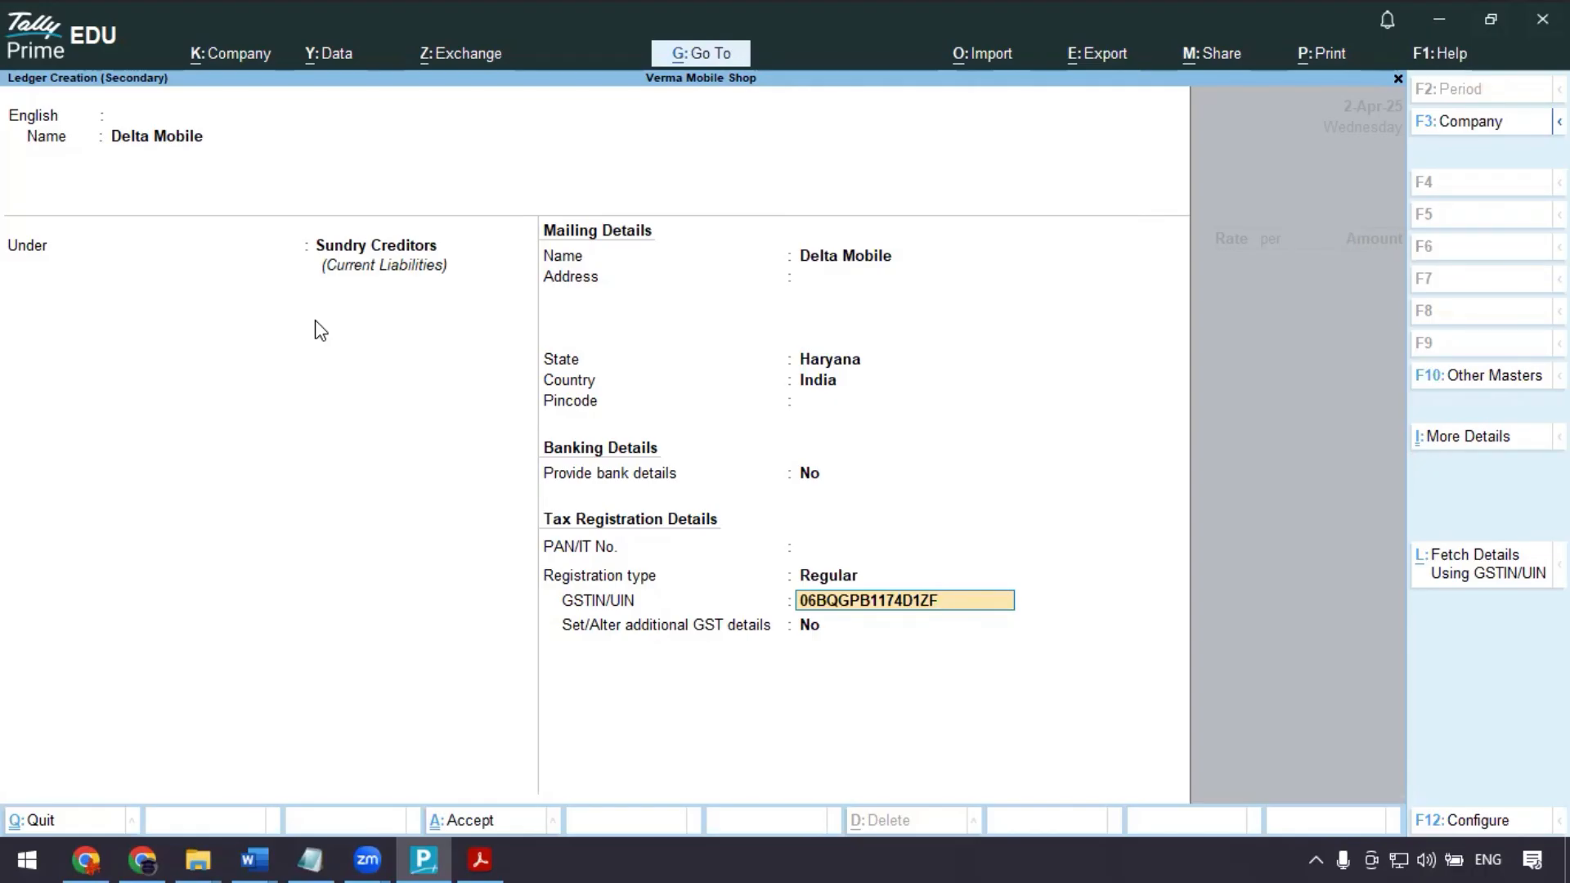
pyautogui.press('Return')
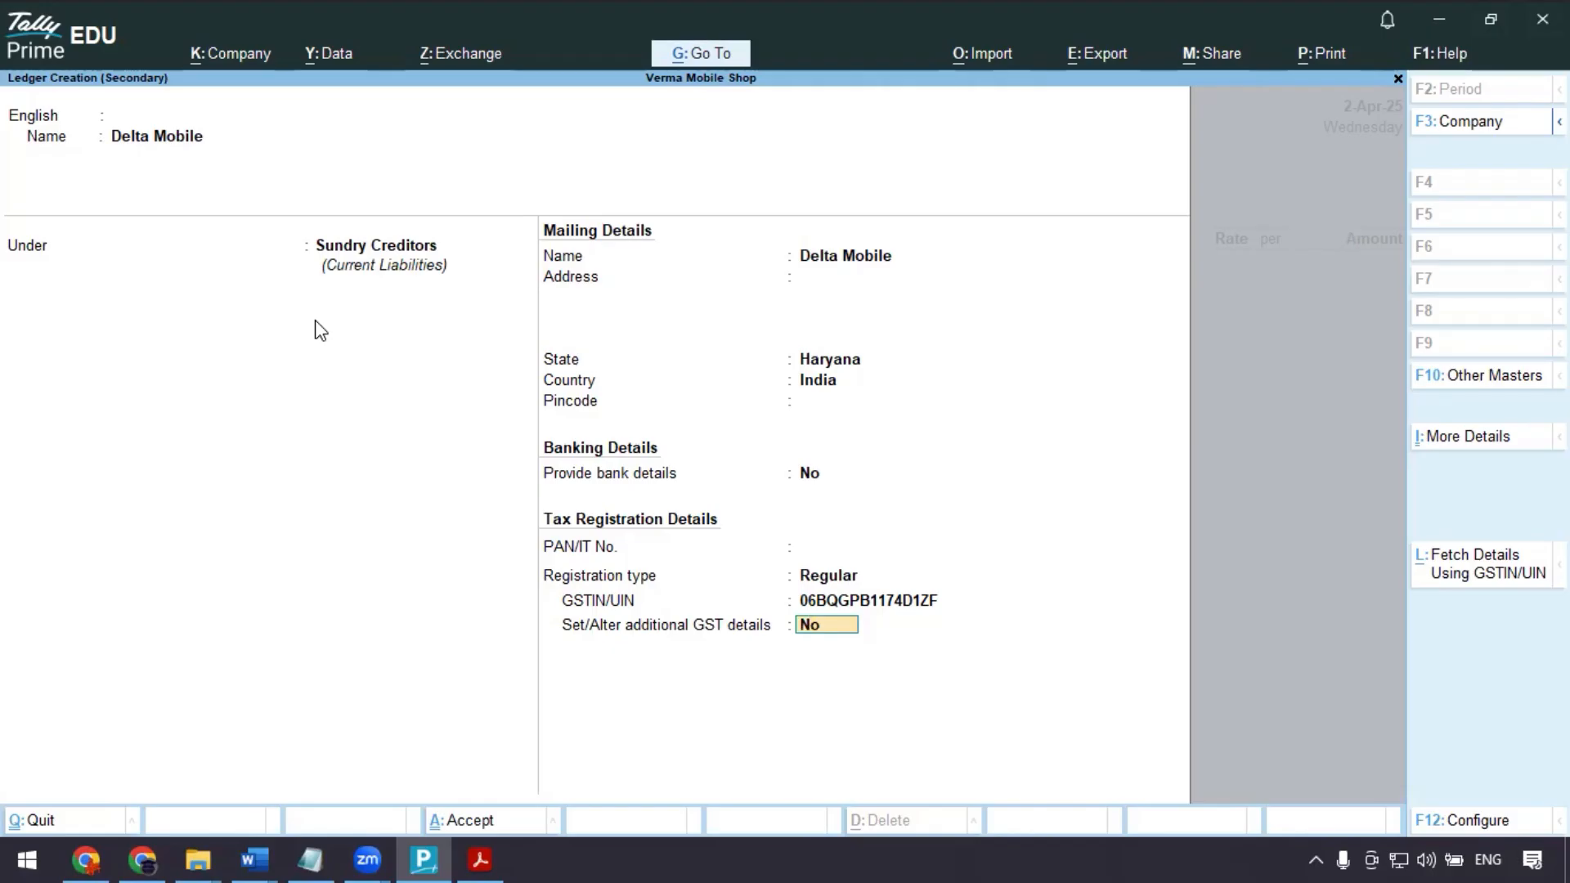
pyautogui.press('Return')
pyautogui.press('Return')
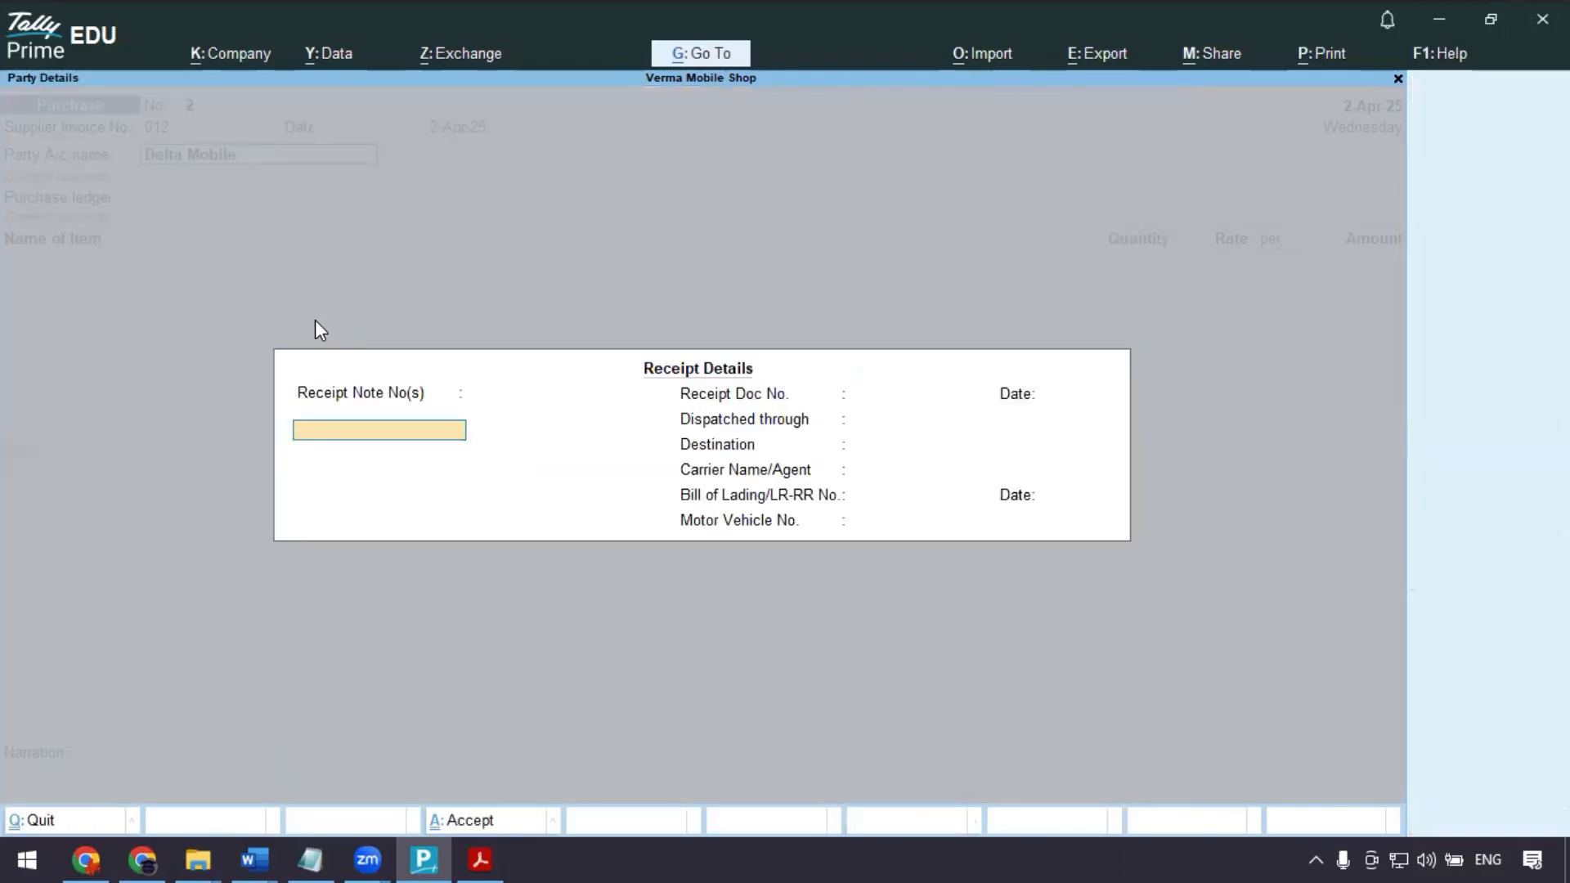
# - Accept blank receipt details and Delta Mobile's party details, and use Purchase as the purchase ledger
pyautogui.press('Return')
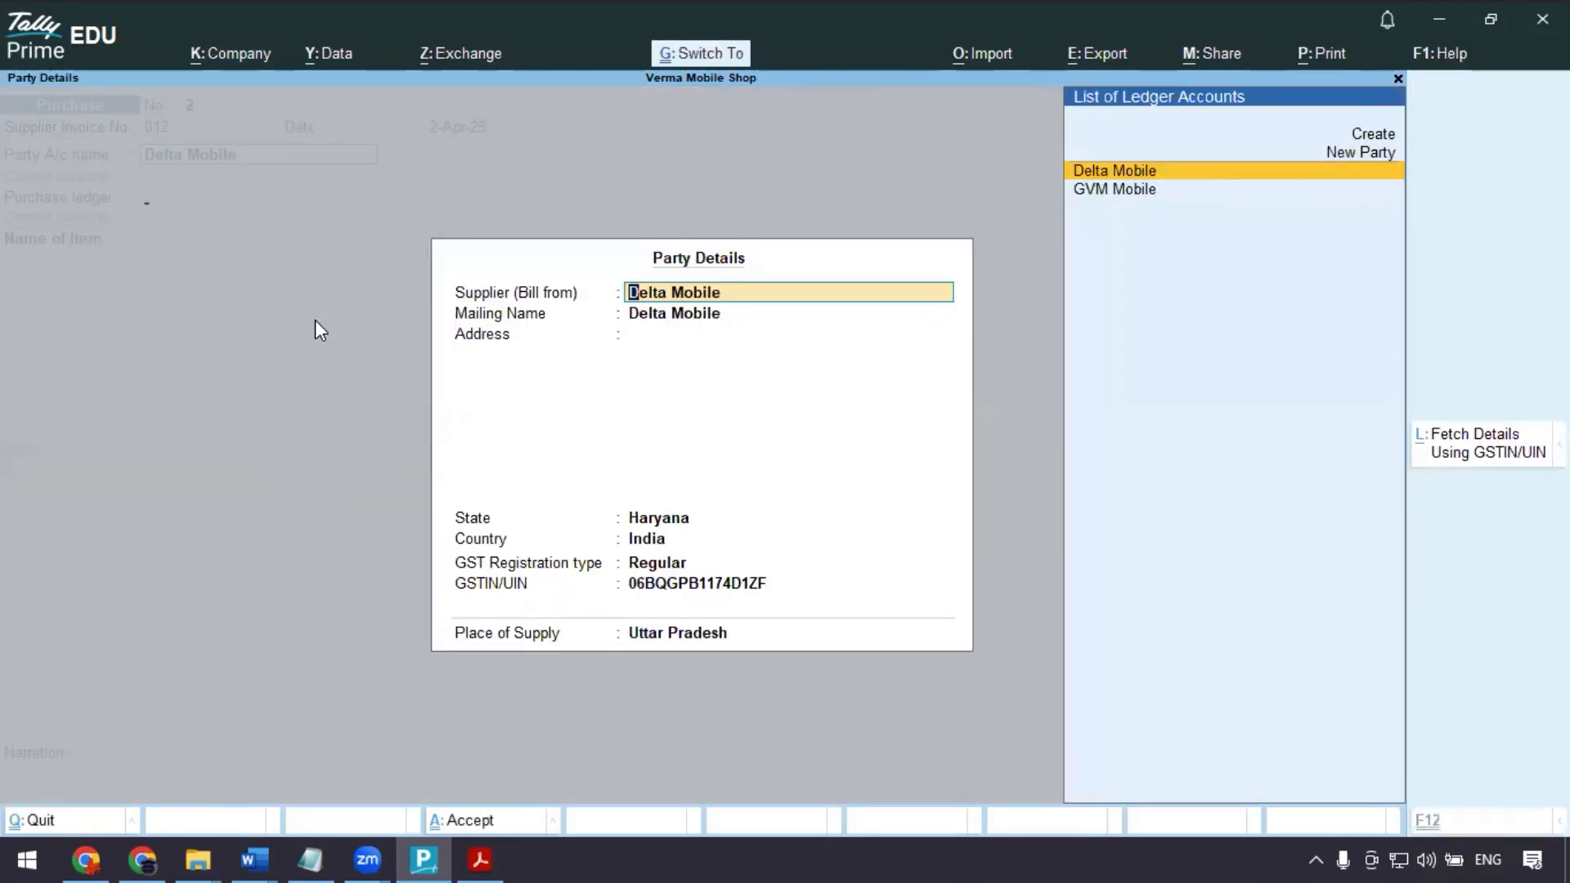
pyautogui.press('Return')
pyautogui.press('Return')
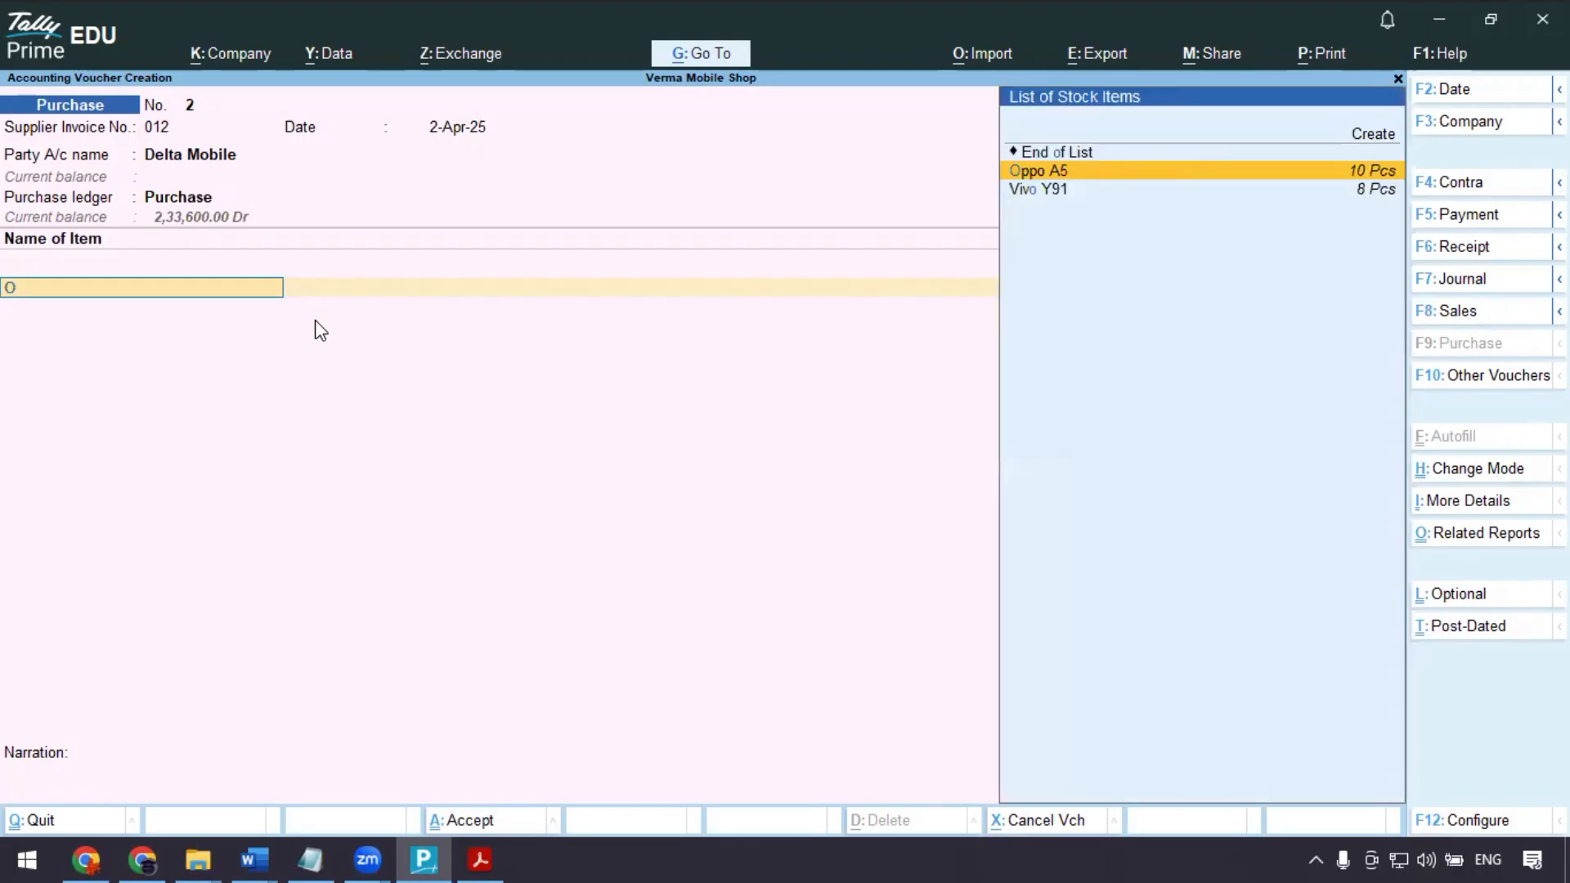
# - Add Oppo A5 to the purchase voucher with quantity 15 Pcs at a rate of 12,300, following transaction 3 in the assignment PDF
pyautogui.press('Return')
pyautogui.hotkey('alt', 'Tab')
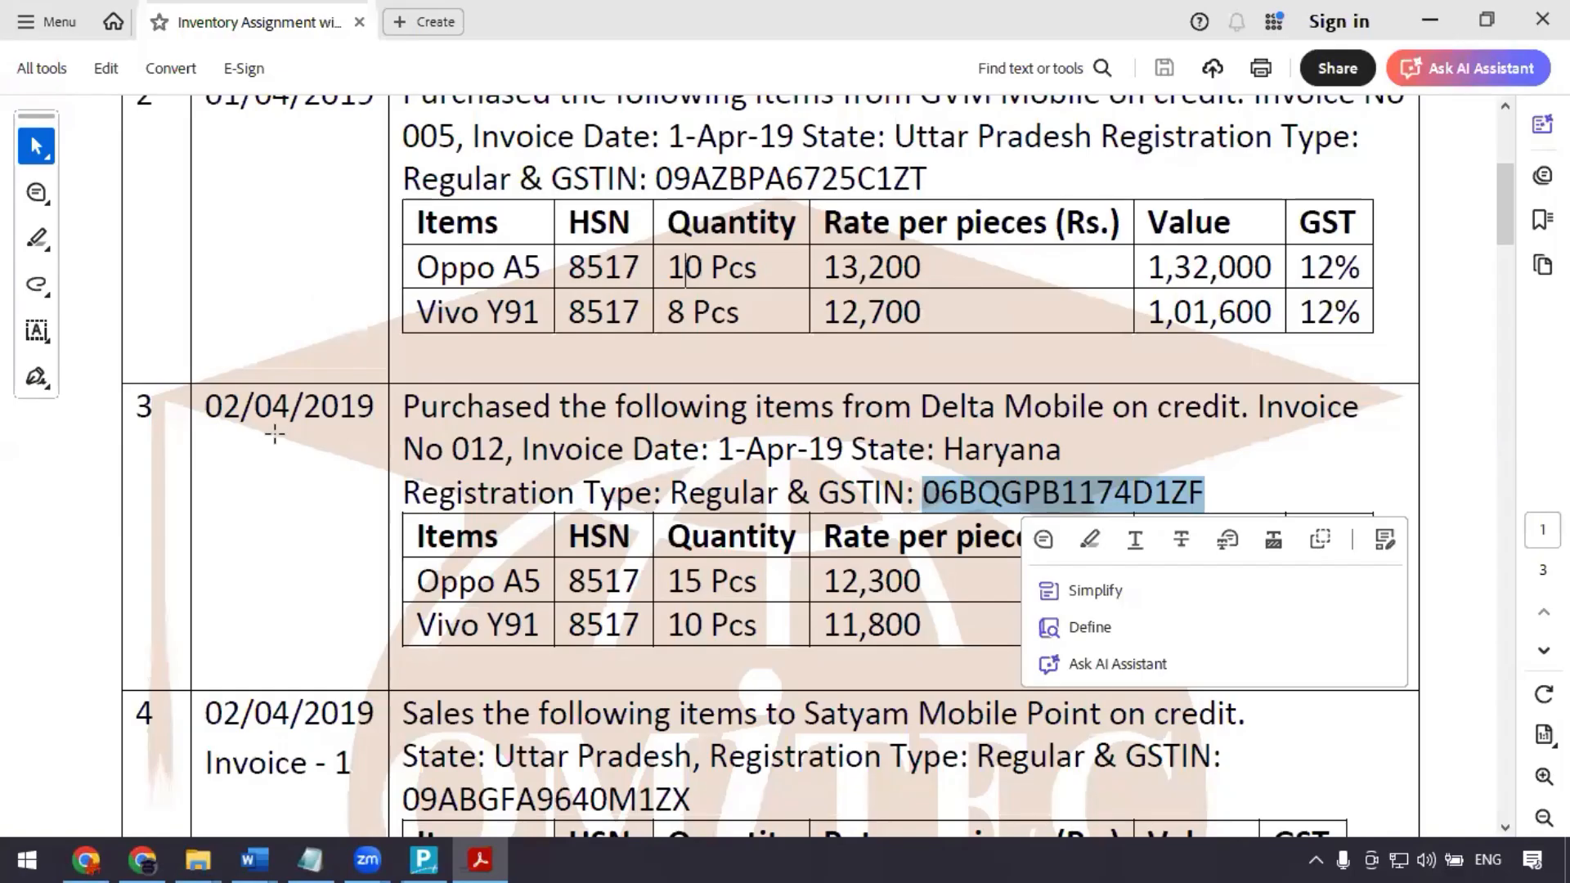
pyautogui.click(714, 406)
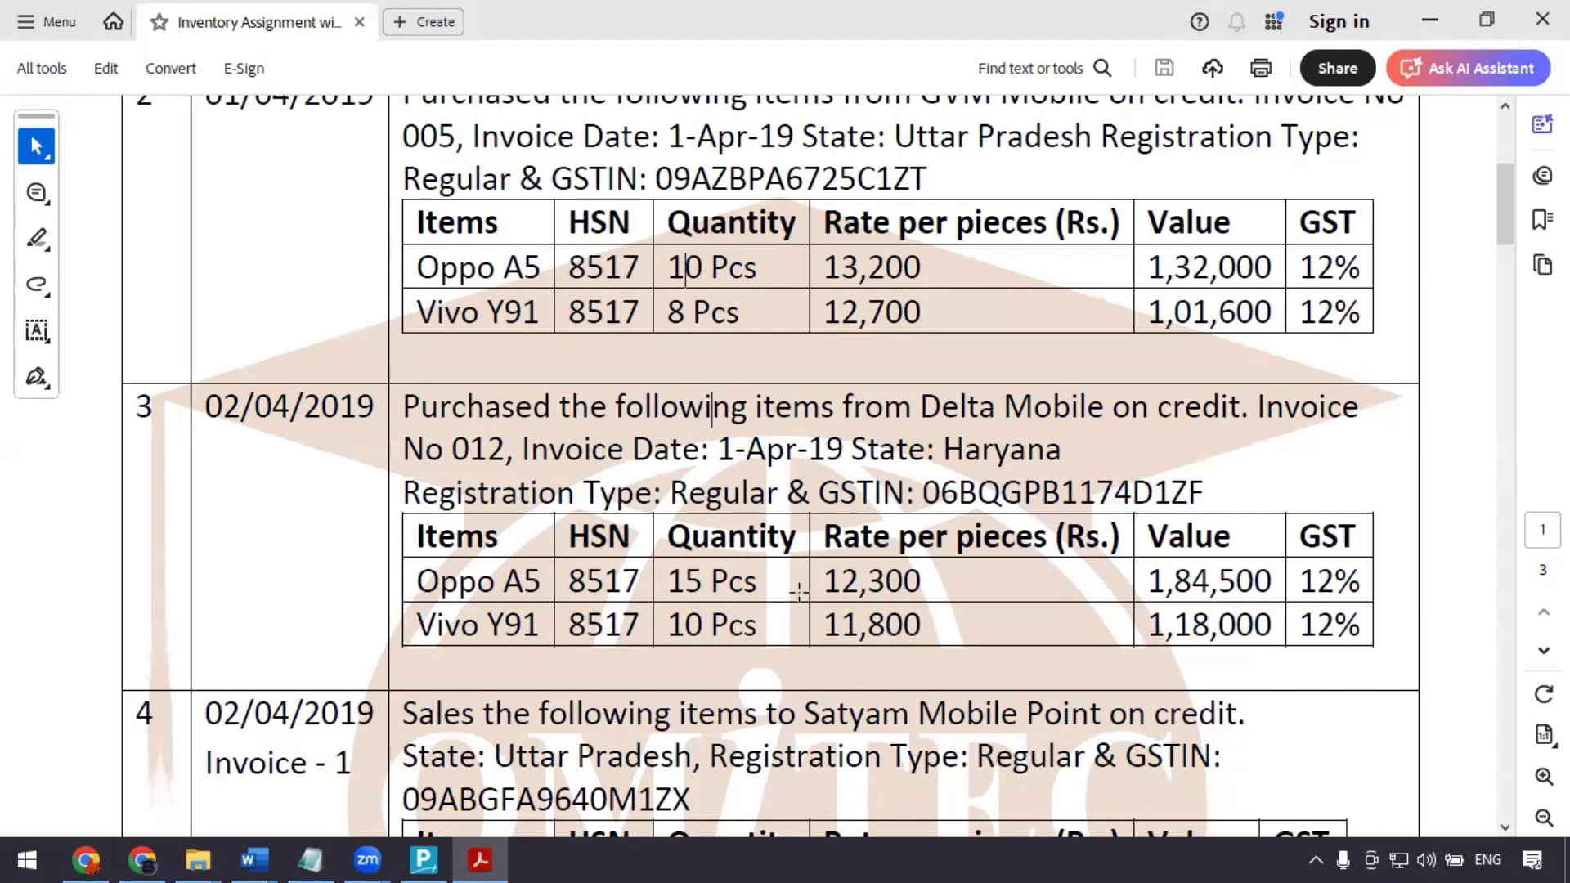
pyautogui.hotkey('alt', 'Tab')
pyautogui.write('15')
pyautogui.press('Return')
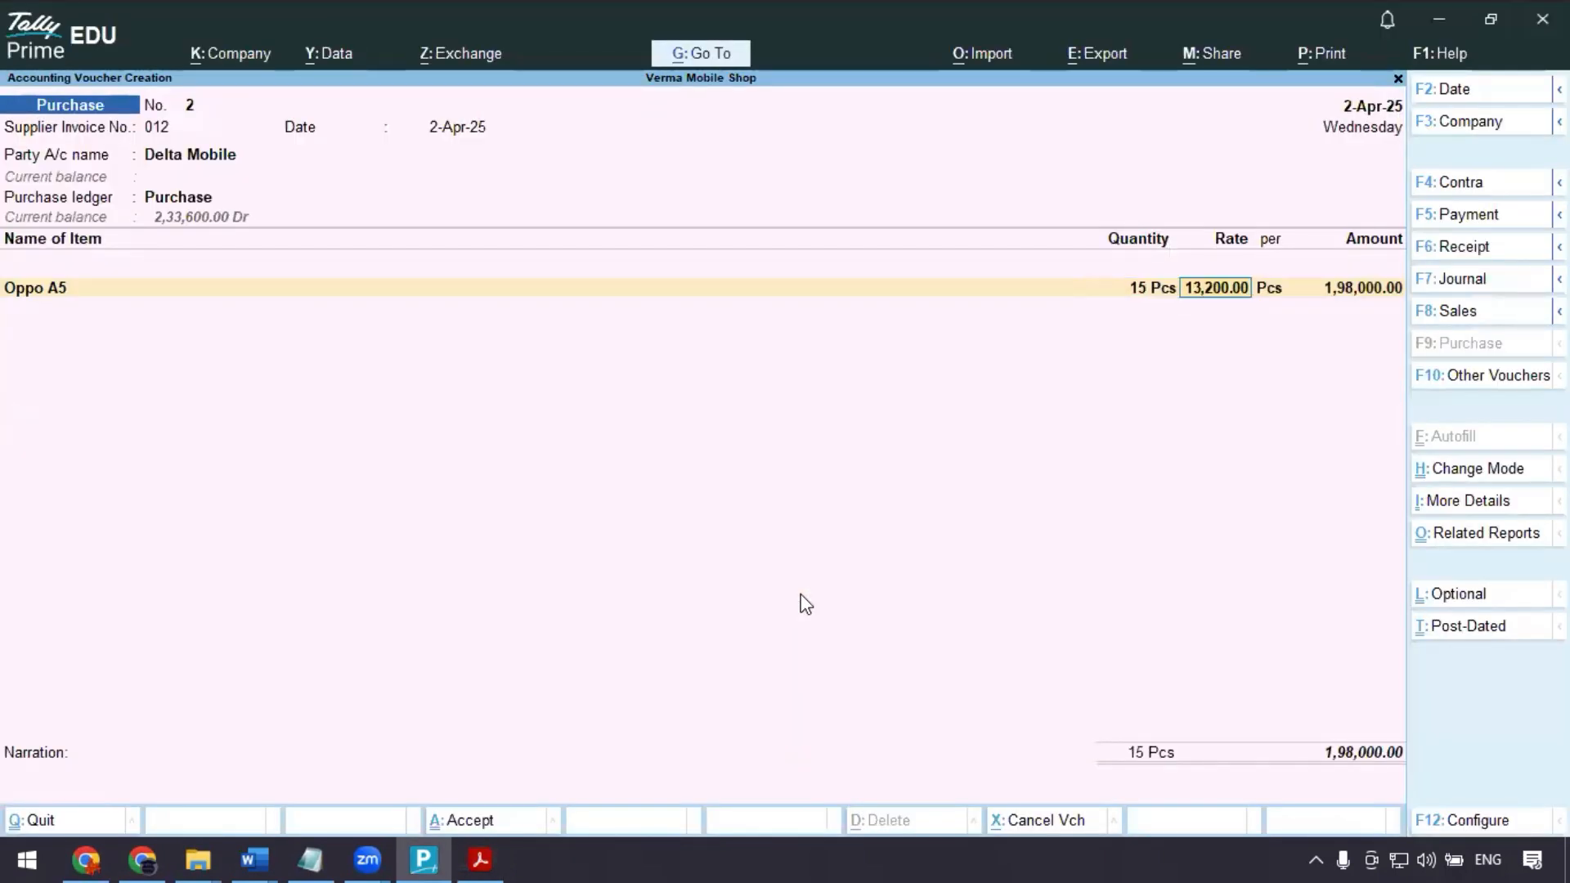
pyautogui.write('12300')
pyautogui.press('Return')
pyautogui.press('Return')
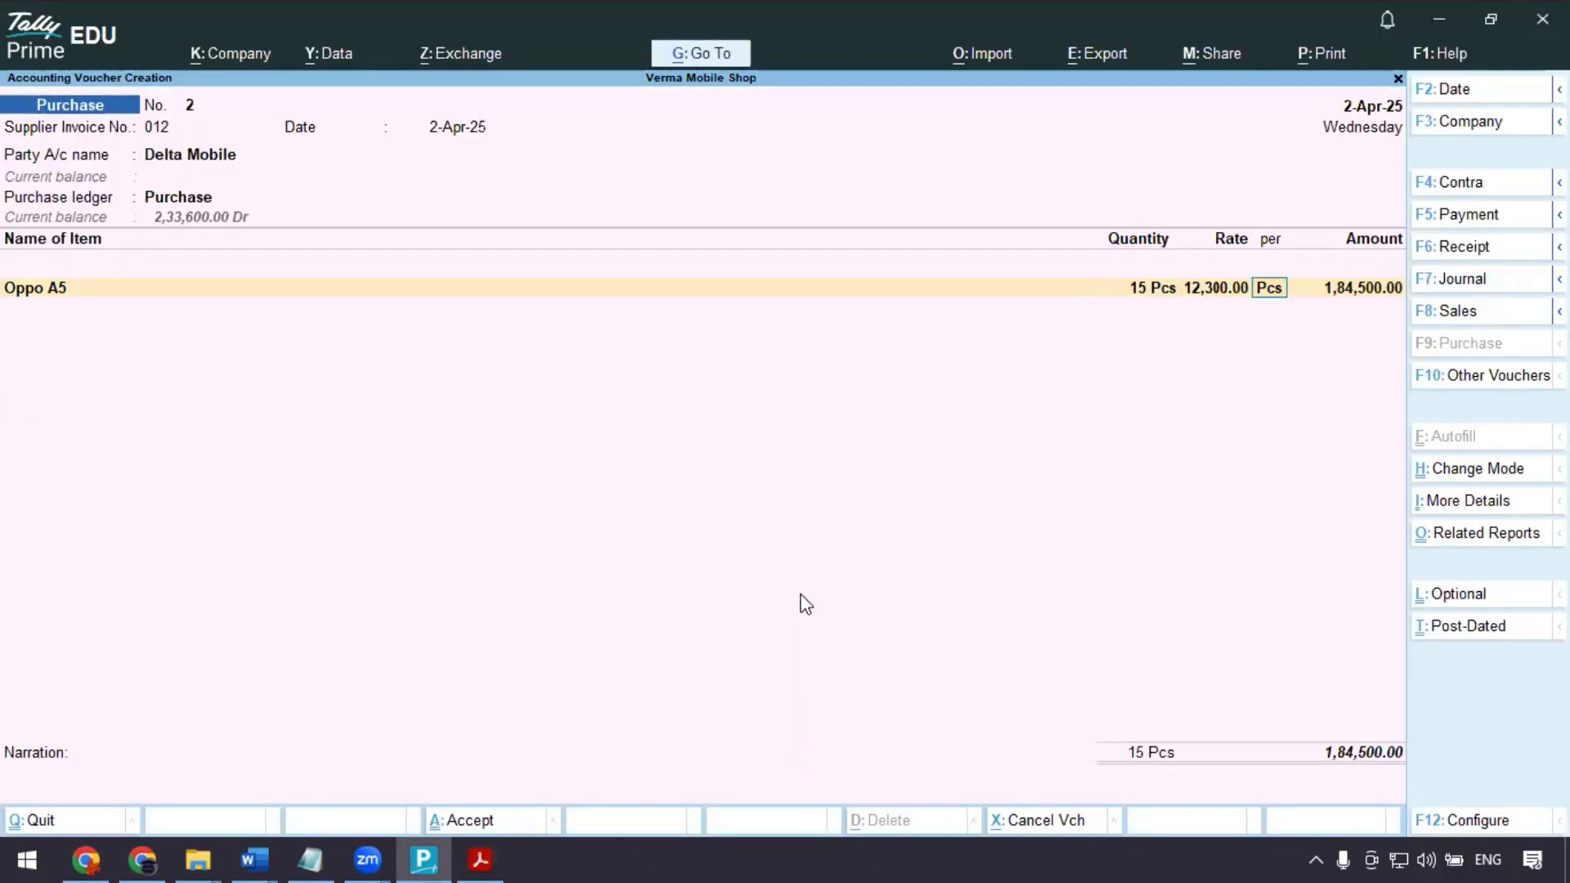
# - Add Vivo Y91 with quantity 10 Pcs at a rate of 11,800, check the amounts against the assignment PDF, and end the item list
pyautogui.write('v')
pyautogui.press('Return')
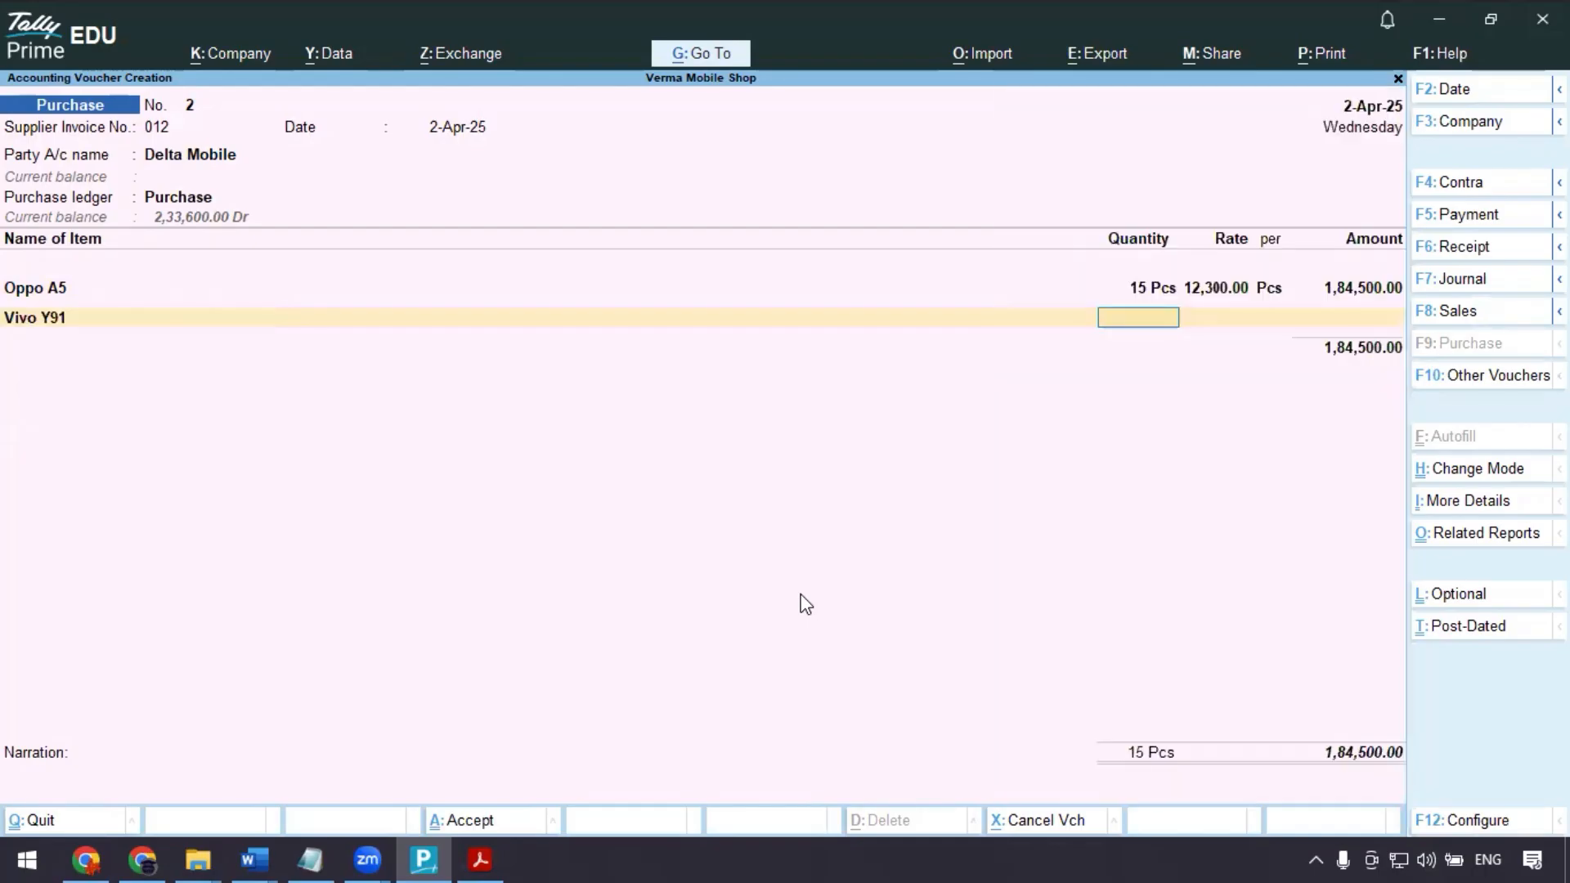
pyautogui.hotkey('alt', 'Tab')
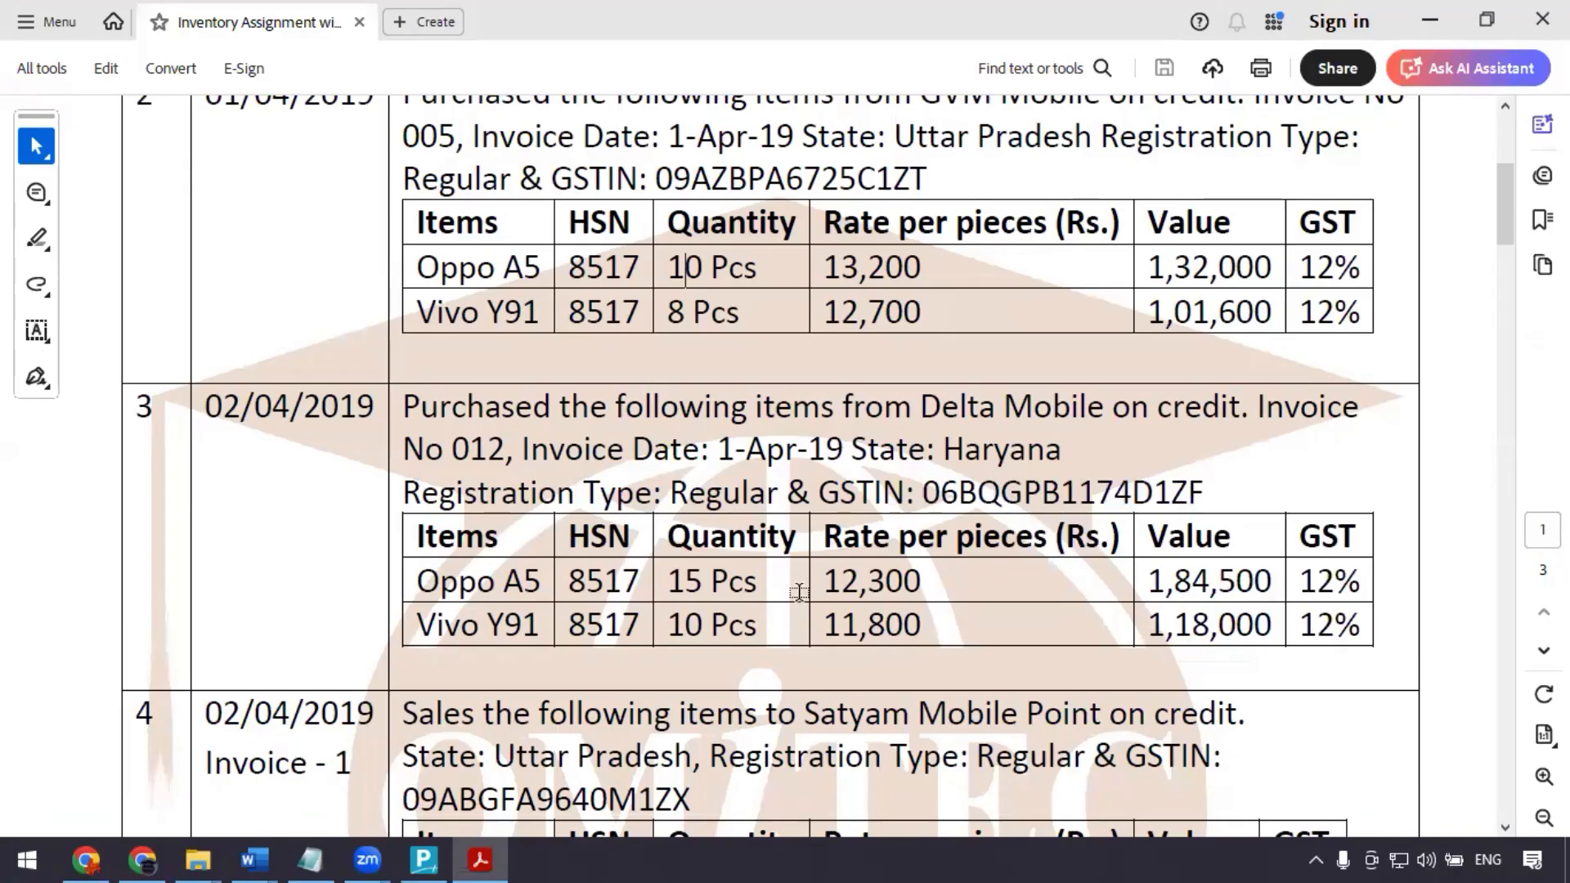
pyautogui.hotkey('alt', 'Tab')
pyautogui.write('180')
pyautogui.press('Return')
pyautogui.write('11800')
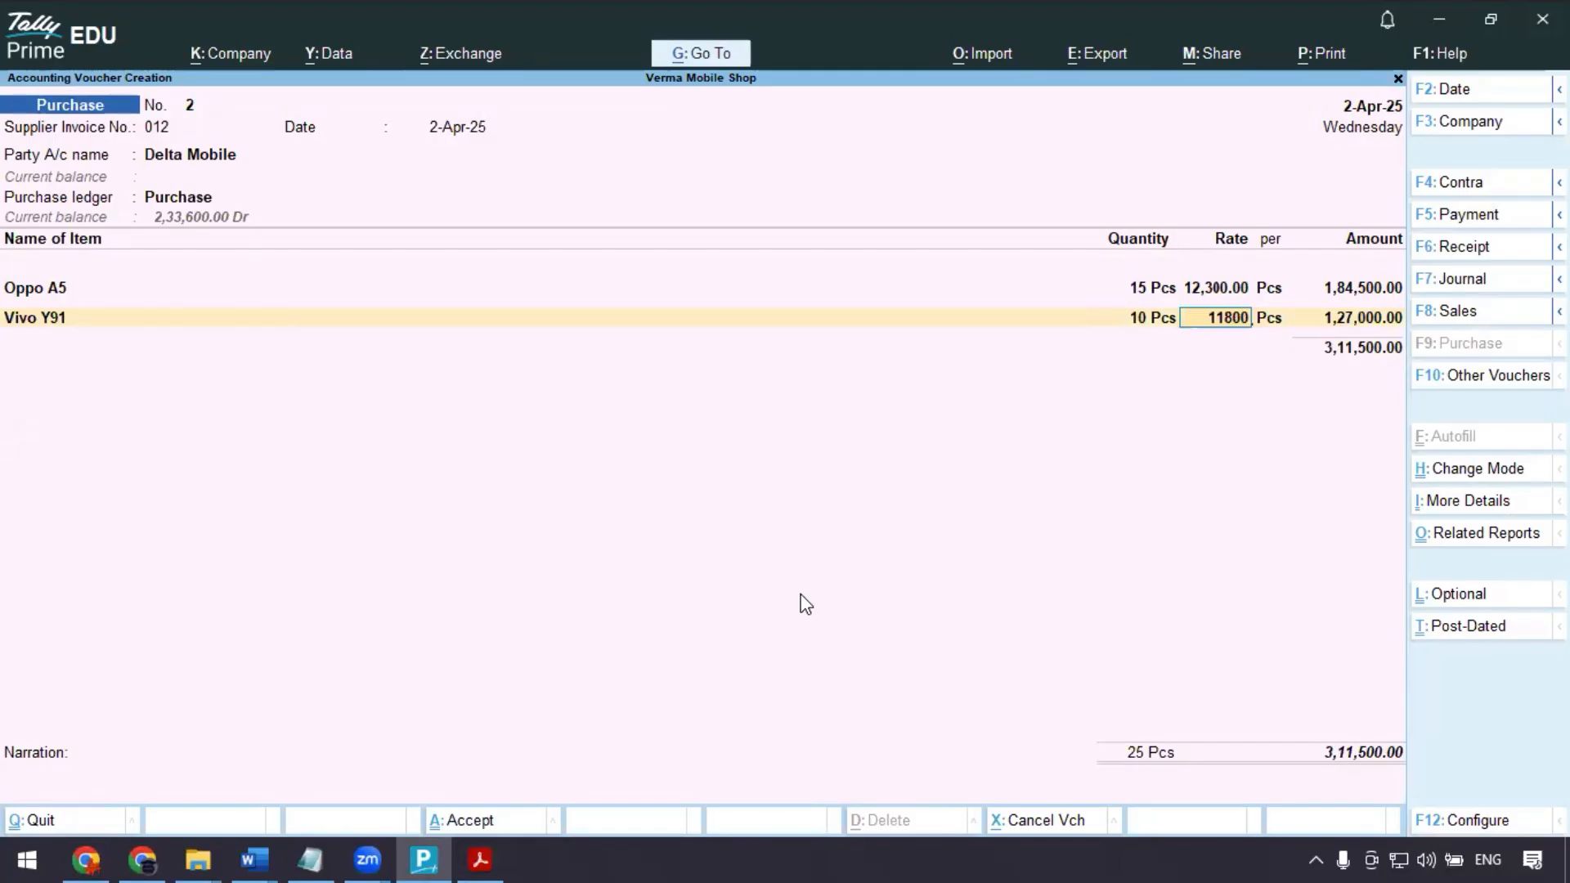
pyautogui.press('Return')
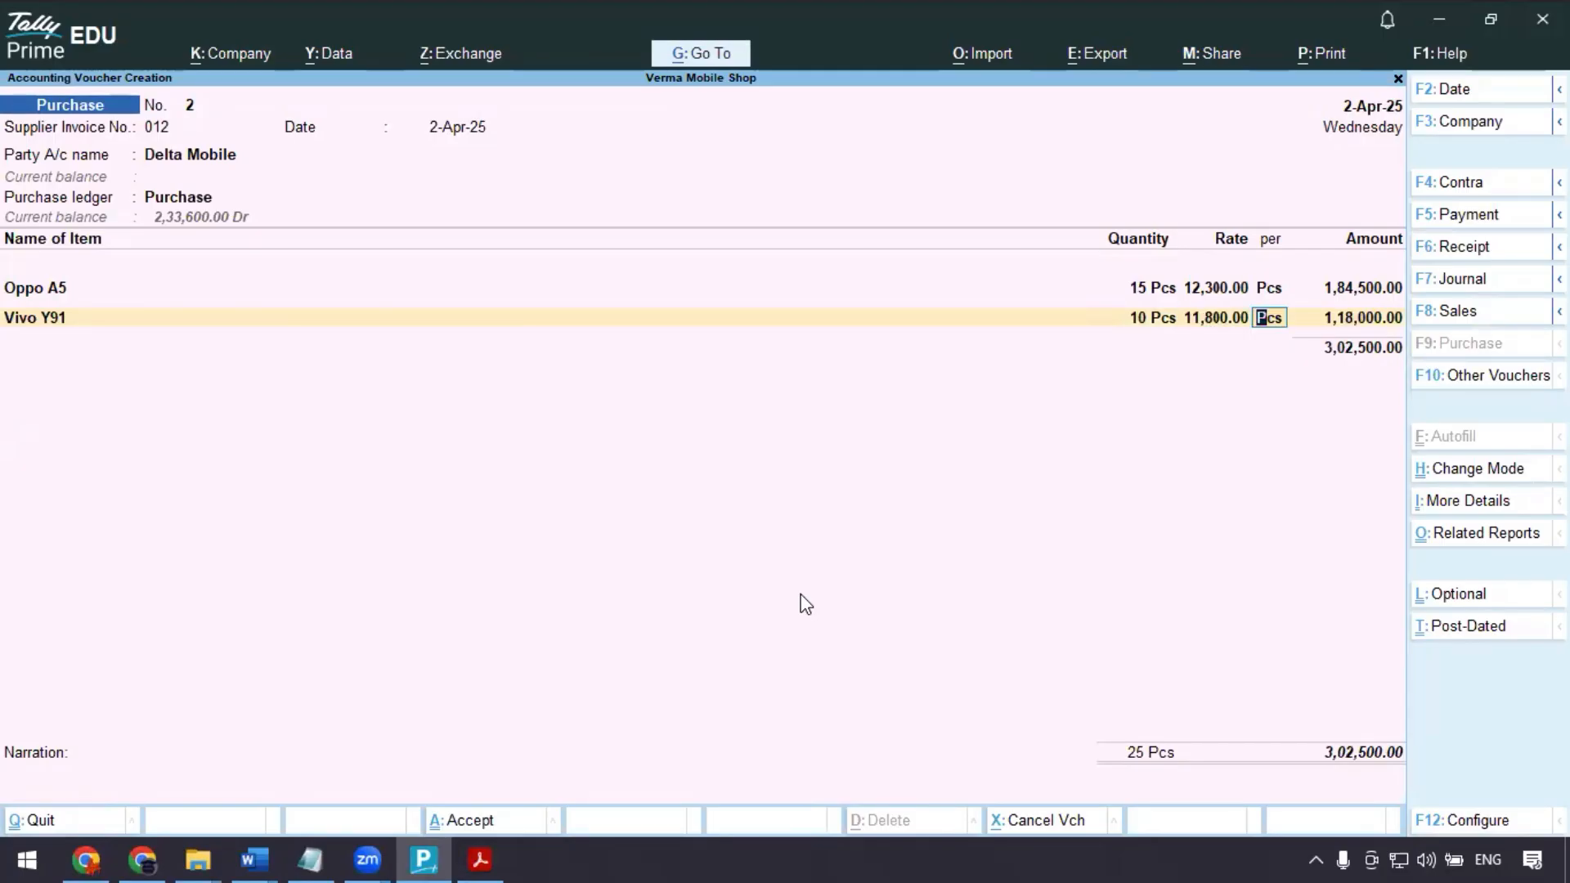
pyautogui.hotkey('alt', 'Tab')
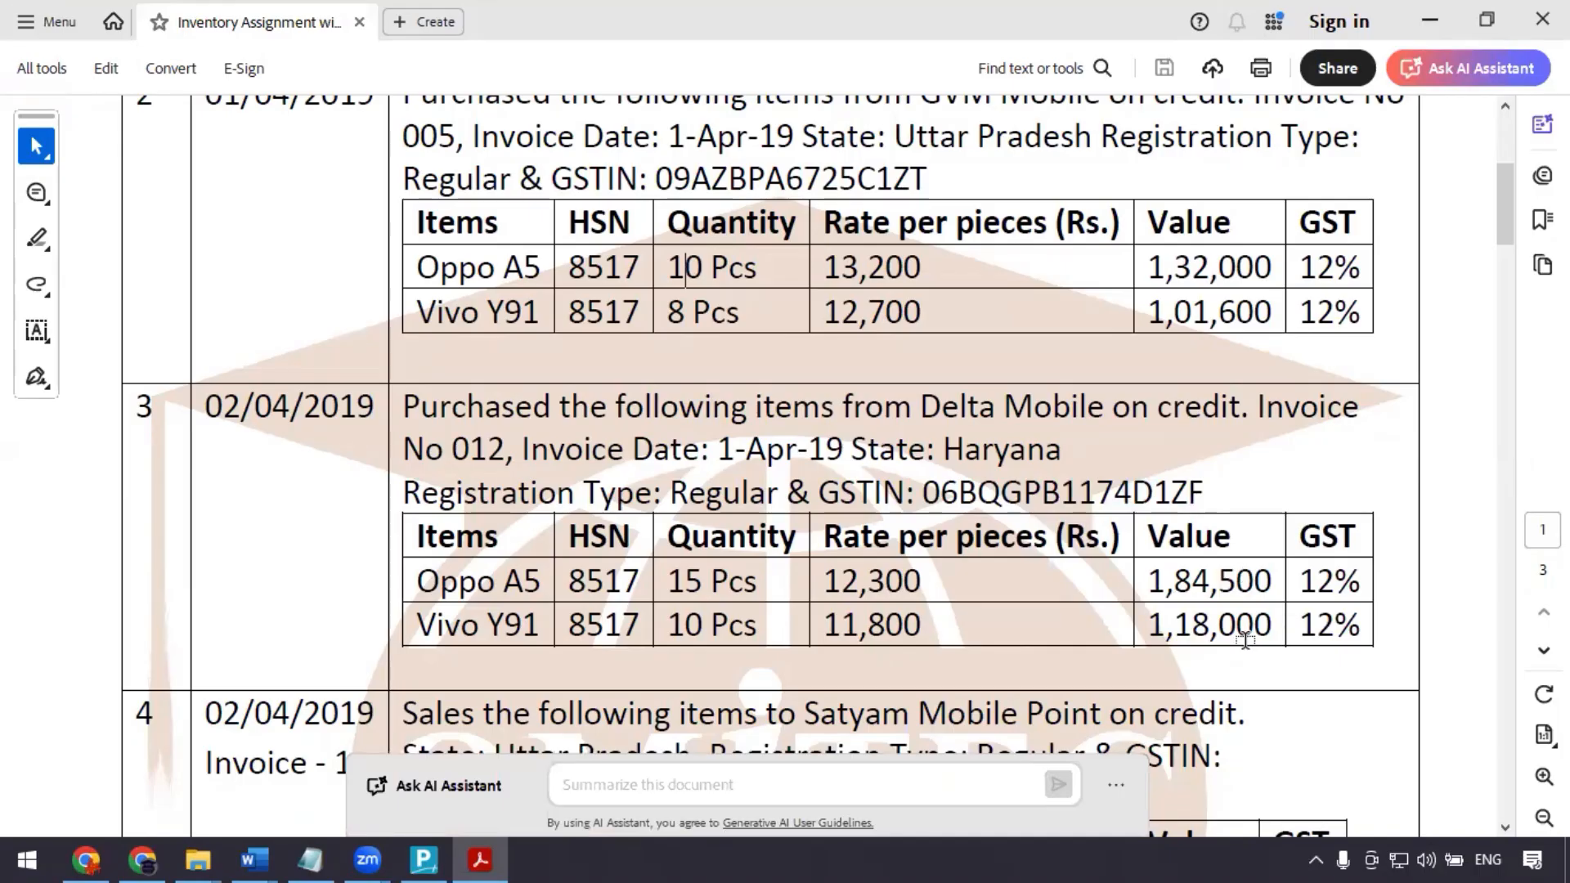
pyautogui.hotkey('alt', 'Tab')
pyautogui.press('Return')
pyautogui.press('Return')
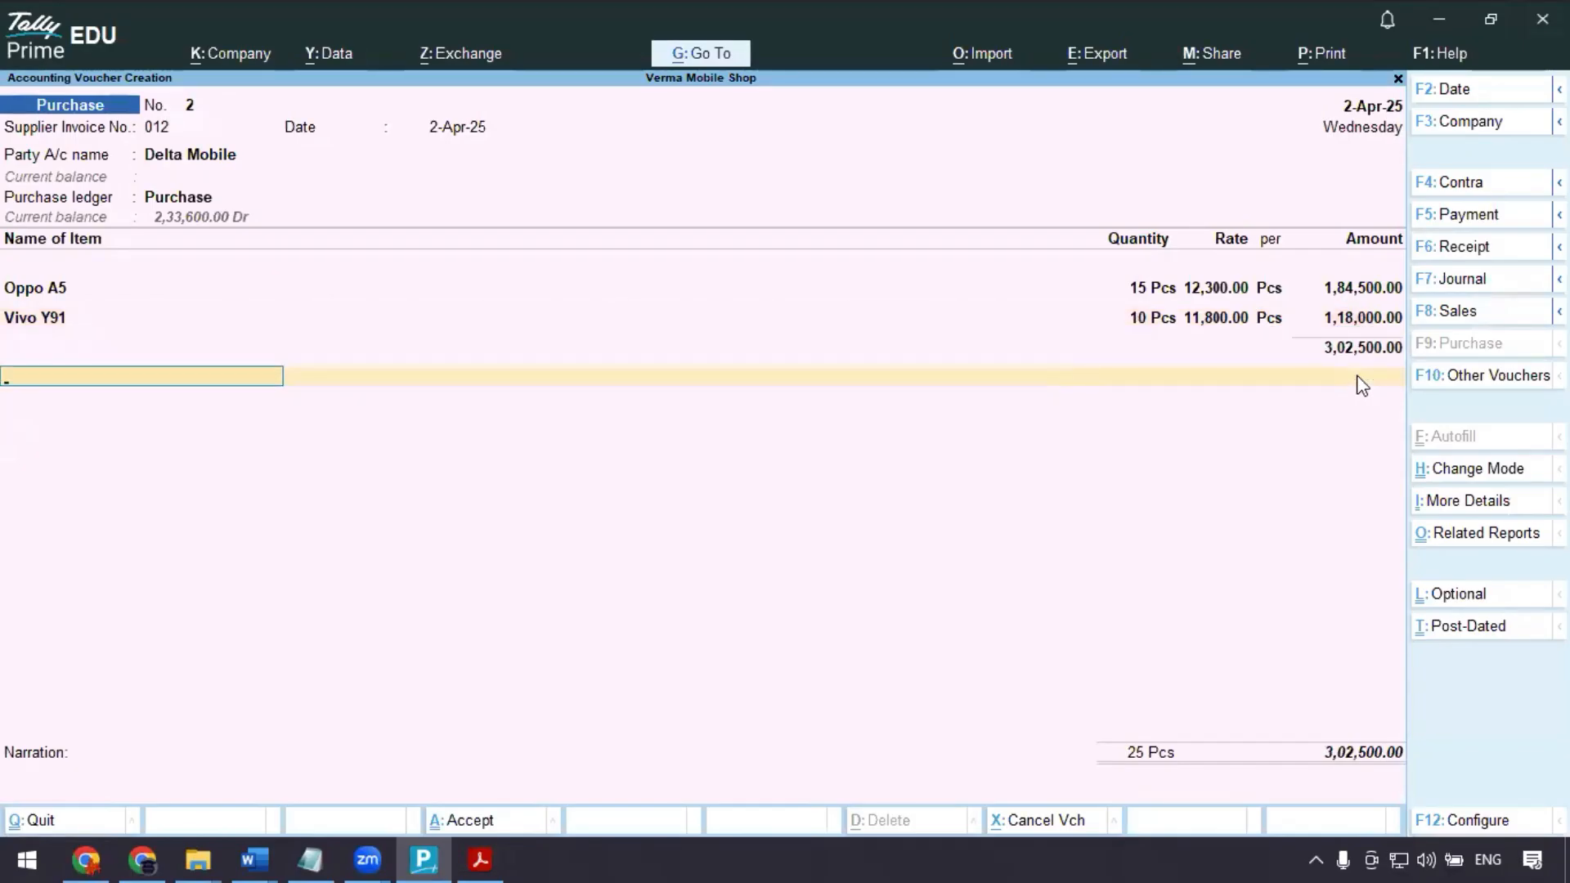
pyautogui.write('C')
pyautogui.press('Return')
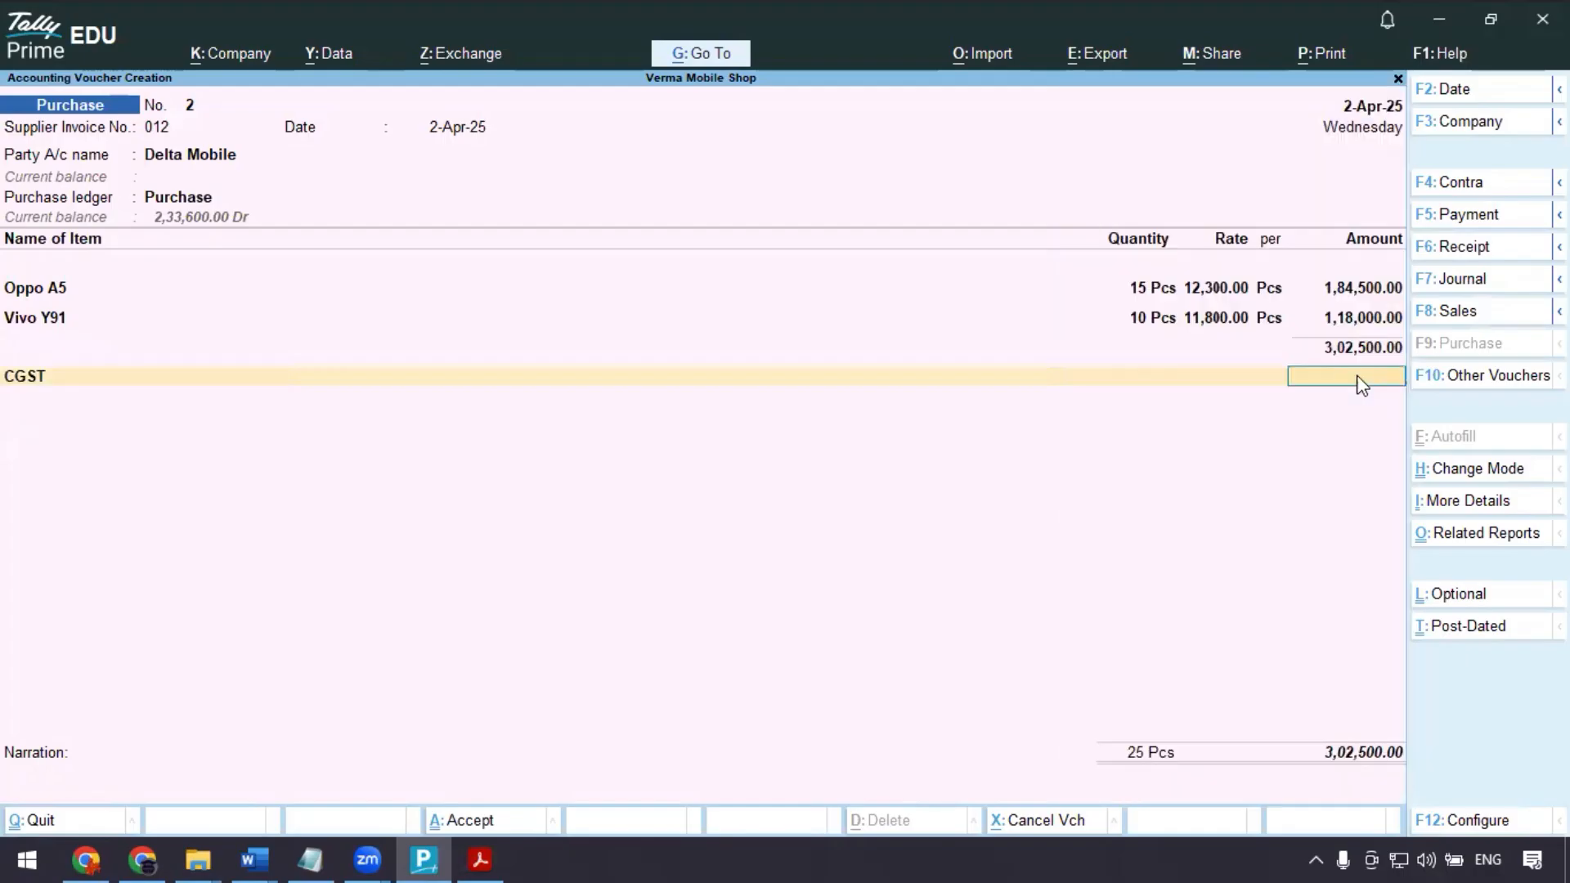
pyautogui.press('BackSpace')
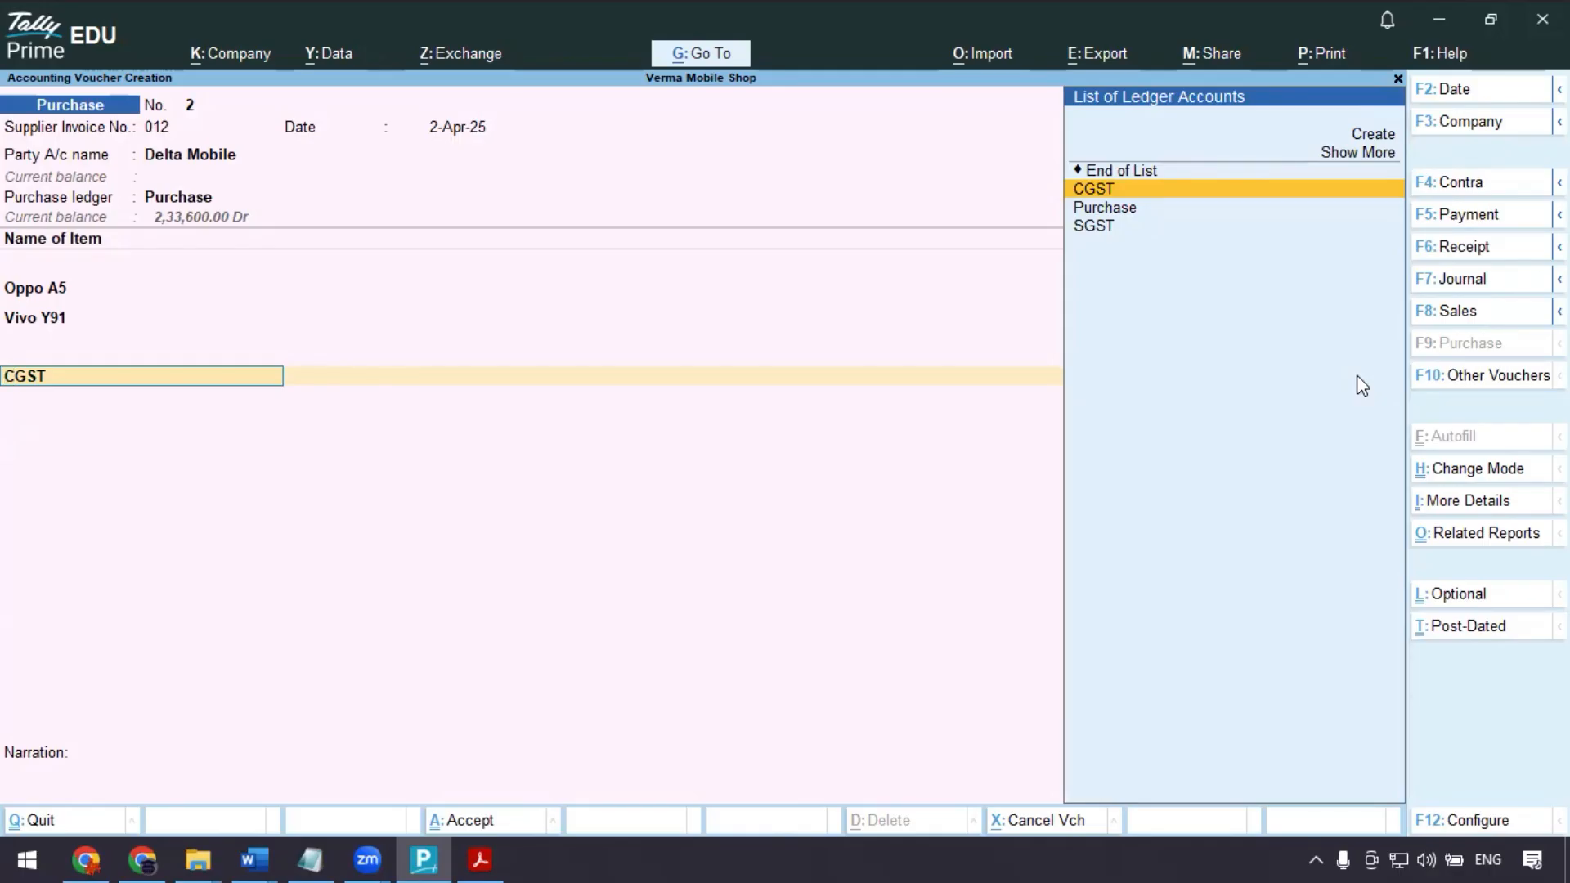
# - Create a tax ledger from the voucher, named IGST and placed under Duties & Taxes
pyautogui.hotkey('alt', 'c')
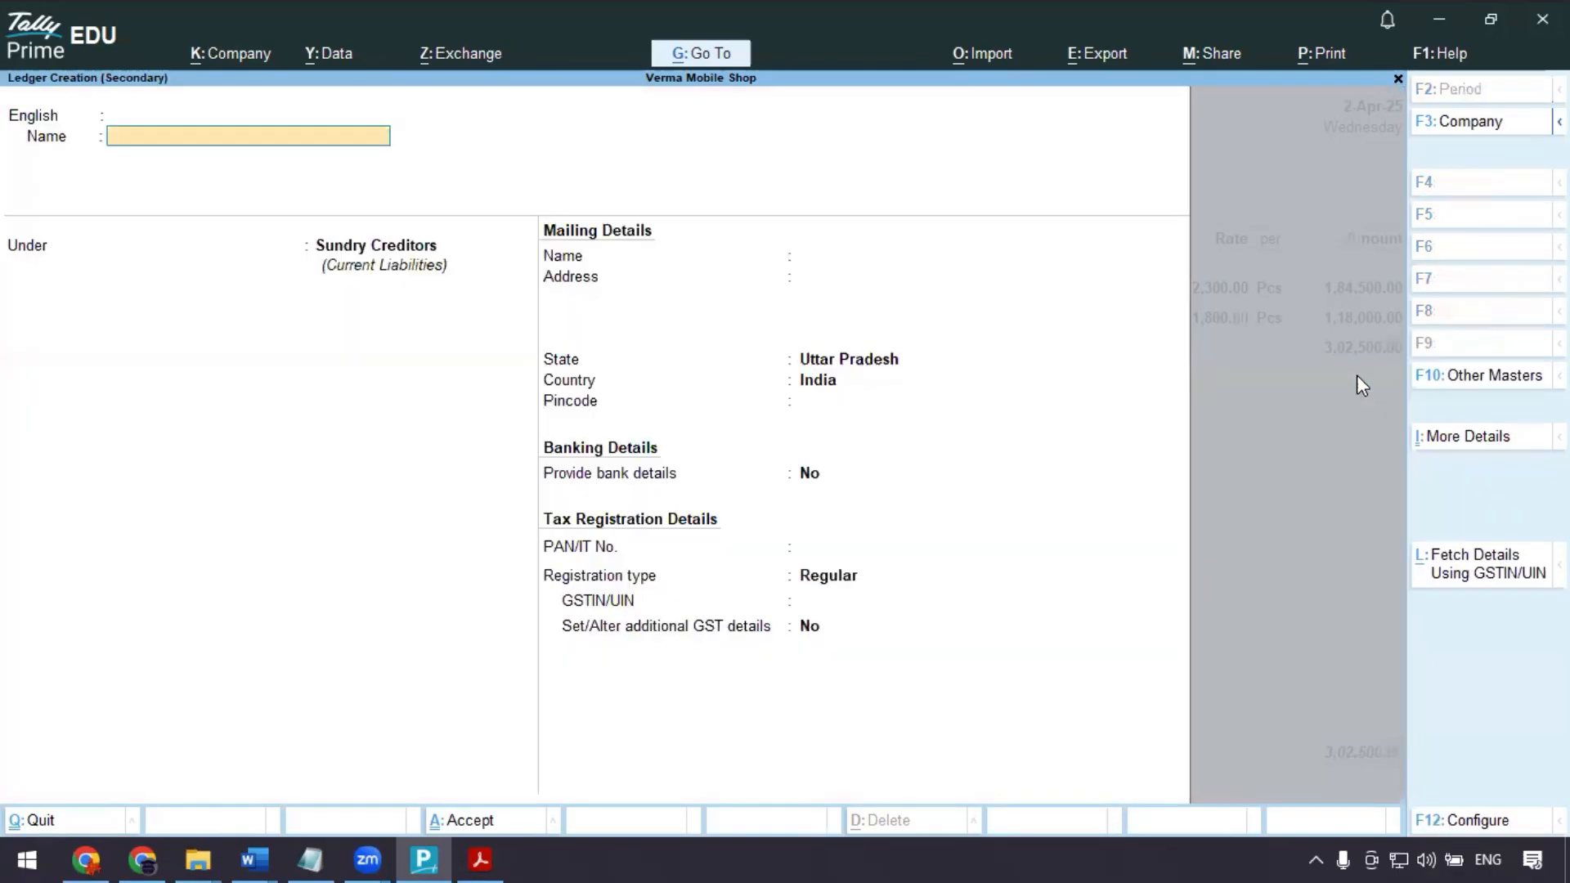
pyautogui.write('IGST')
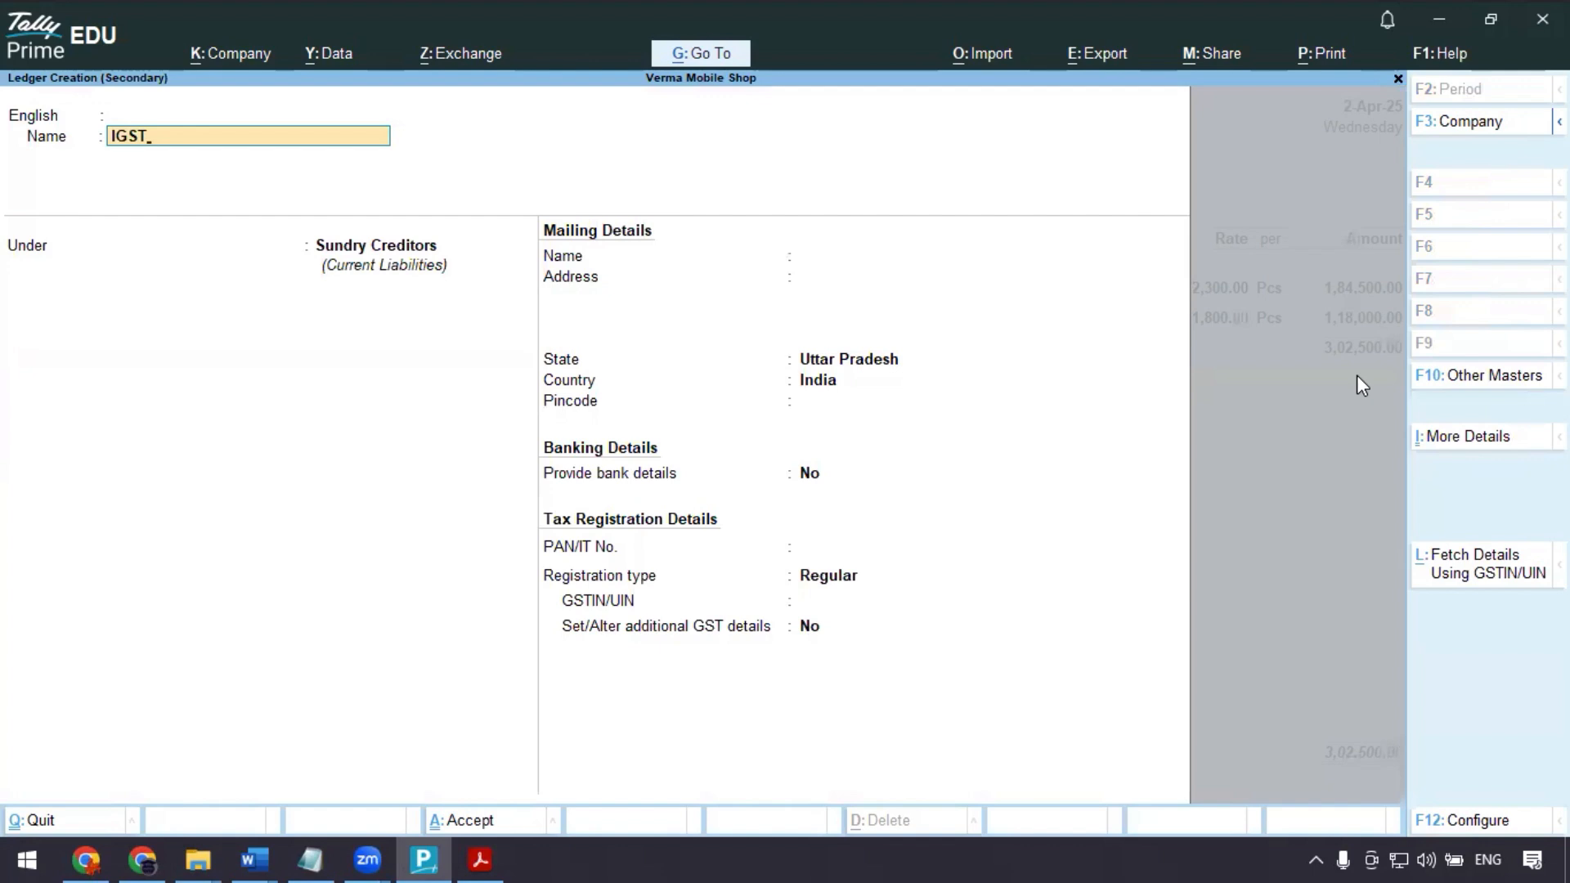
pyautogui.press('Return')
pyautogui.press('Return')
pyautogui.press('Return')
pyautogui.write('D')
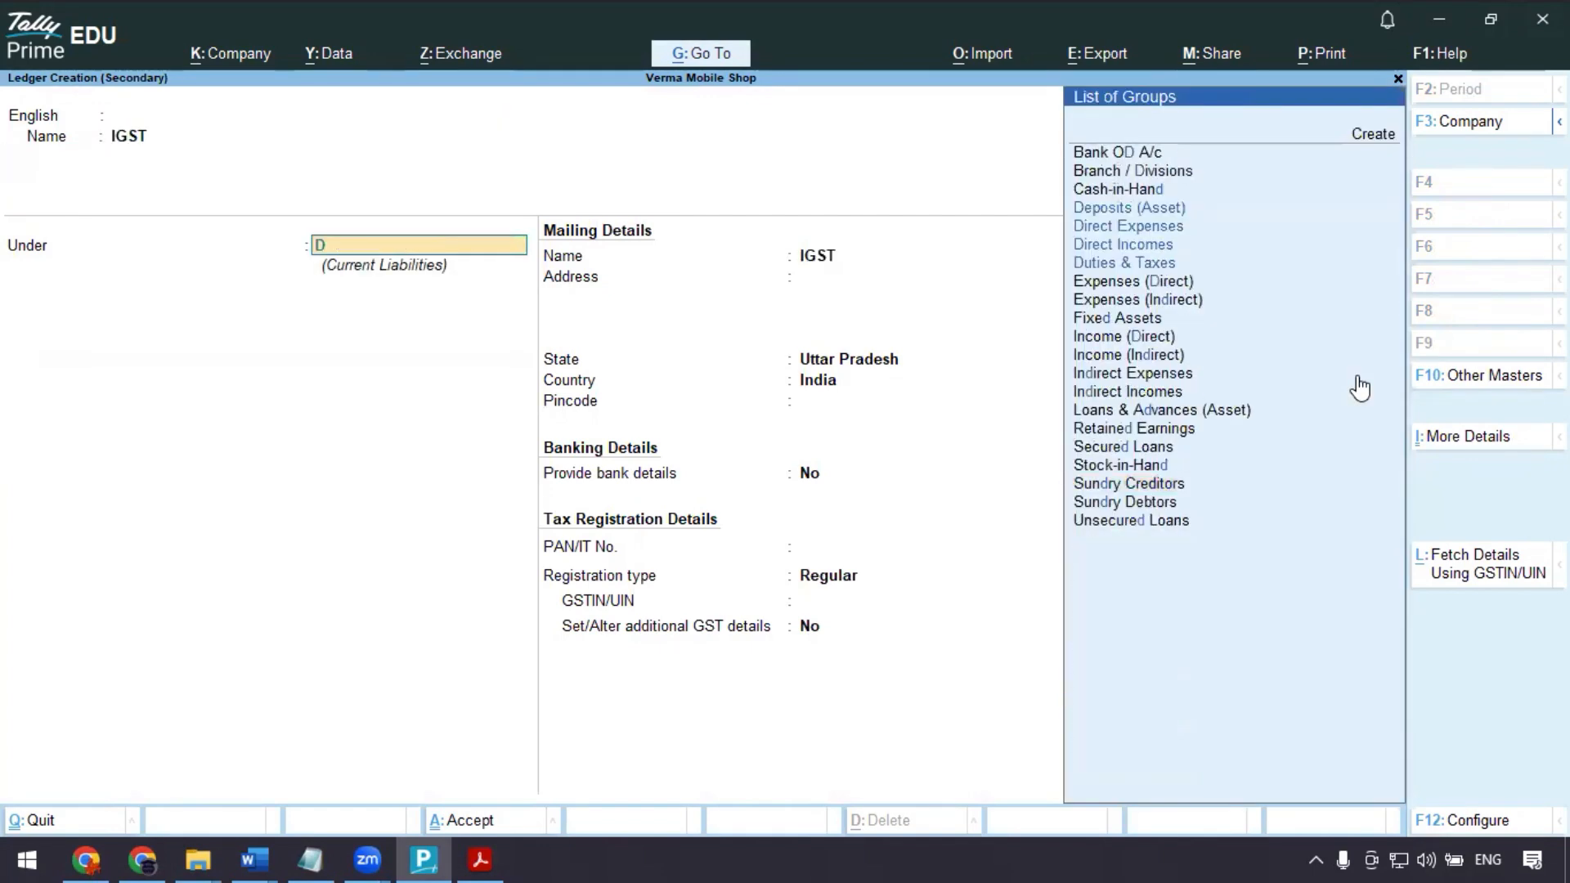
pyautogui.write('u')
pyautogui.press('Return')
# - Set the ledger's duty type to GST and tax type to IGST, accept 0 % calculation and Not Applicable rounding, and save it
pyautogui.press('Up')
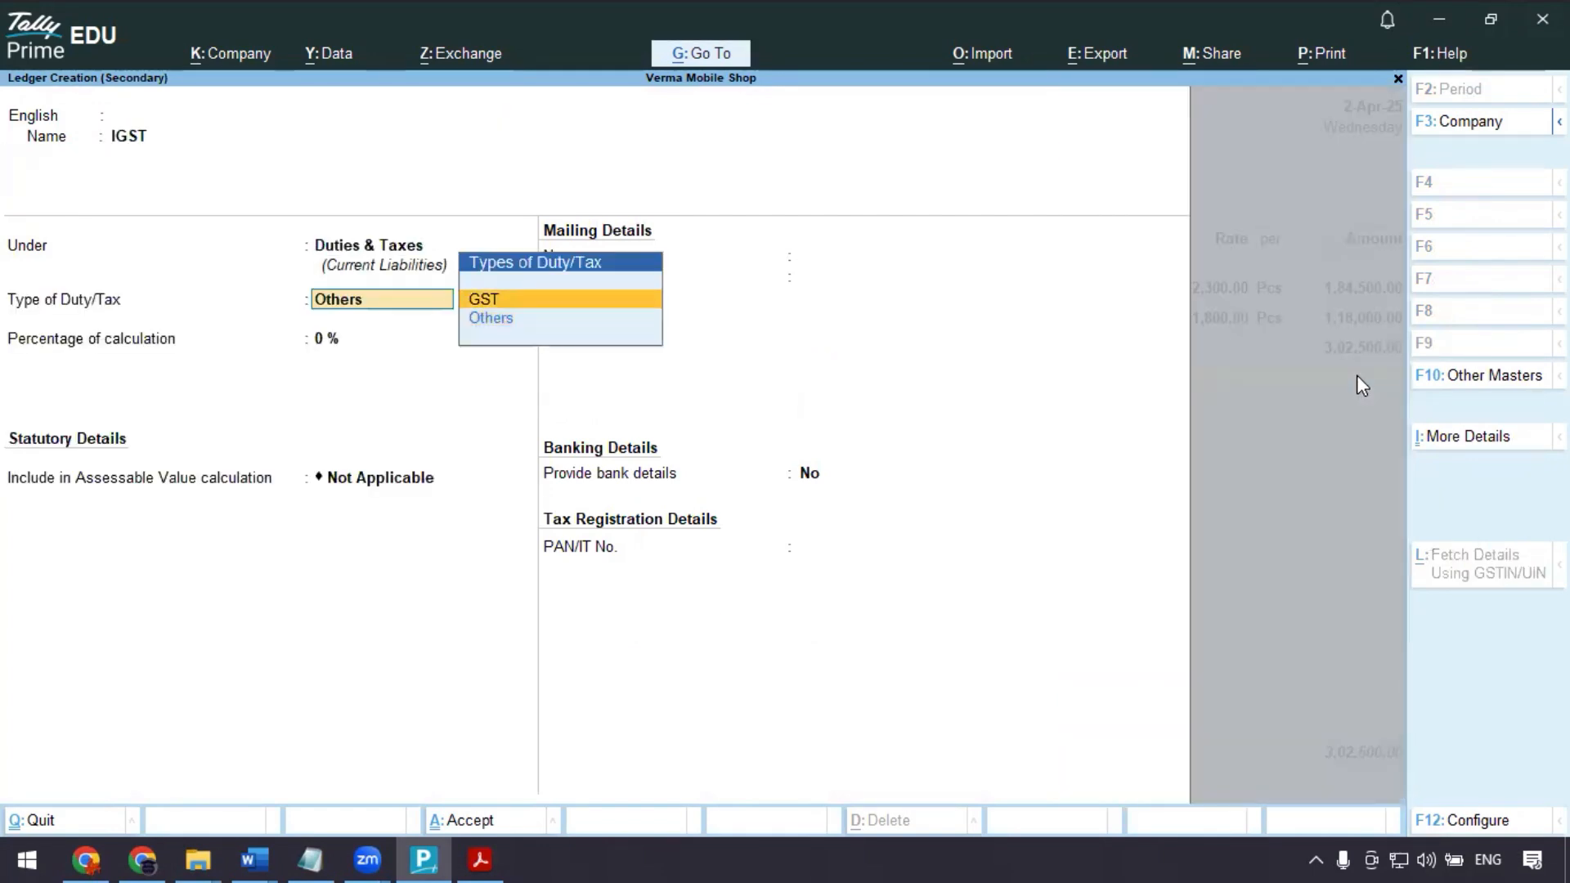
pyautogui.press('Return')
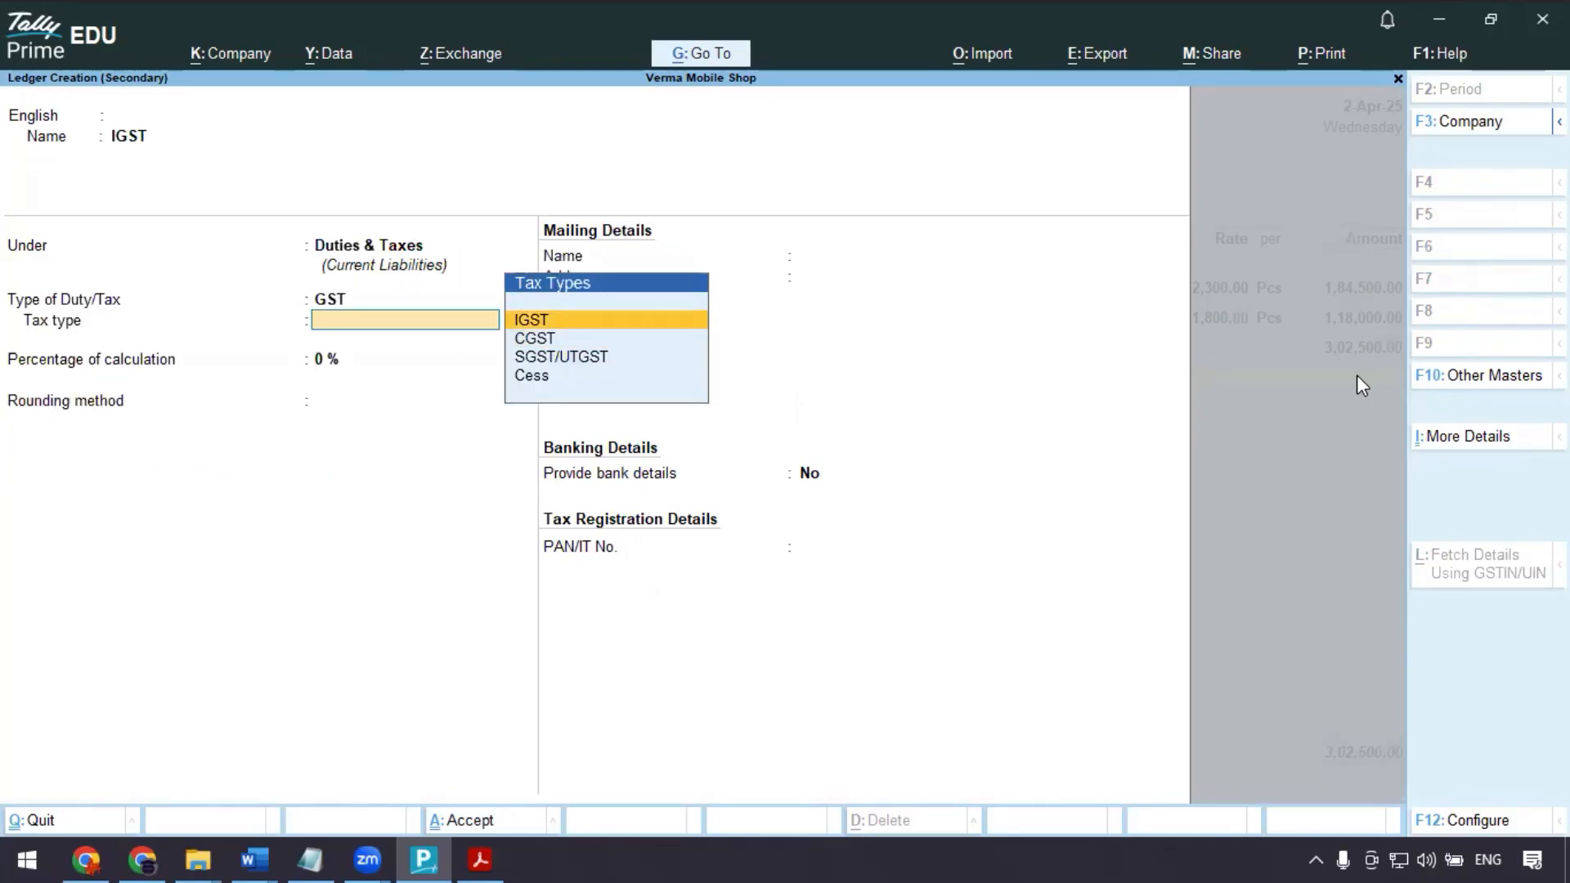
pyautogui.press('Return')
pyautogui.press('Return')
pyautogui.press('Return')
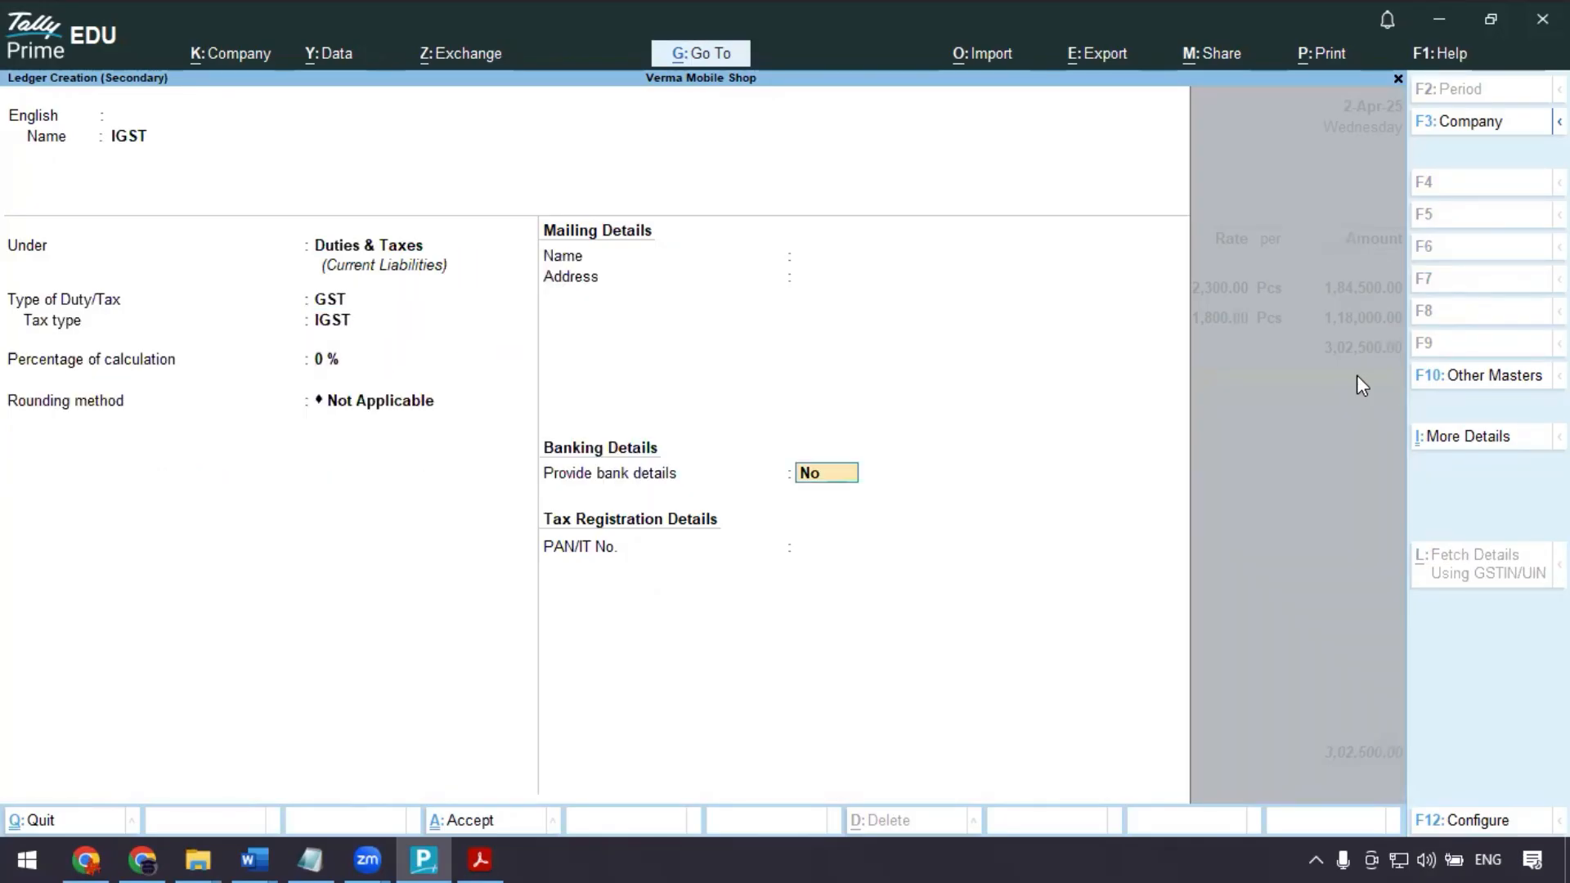
pyautogui.press('Return')
pyautogui.press('Return')
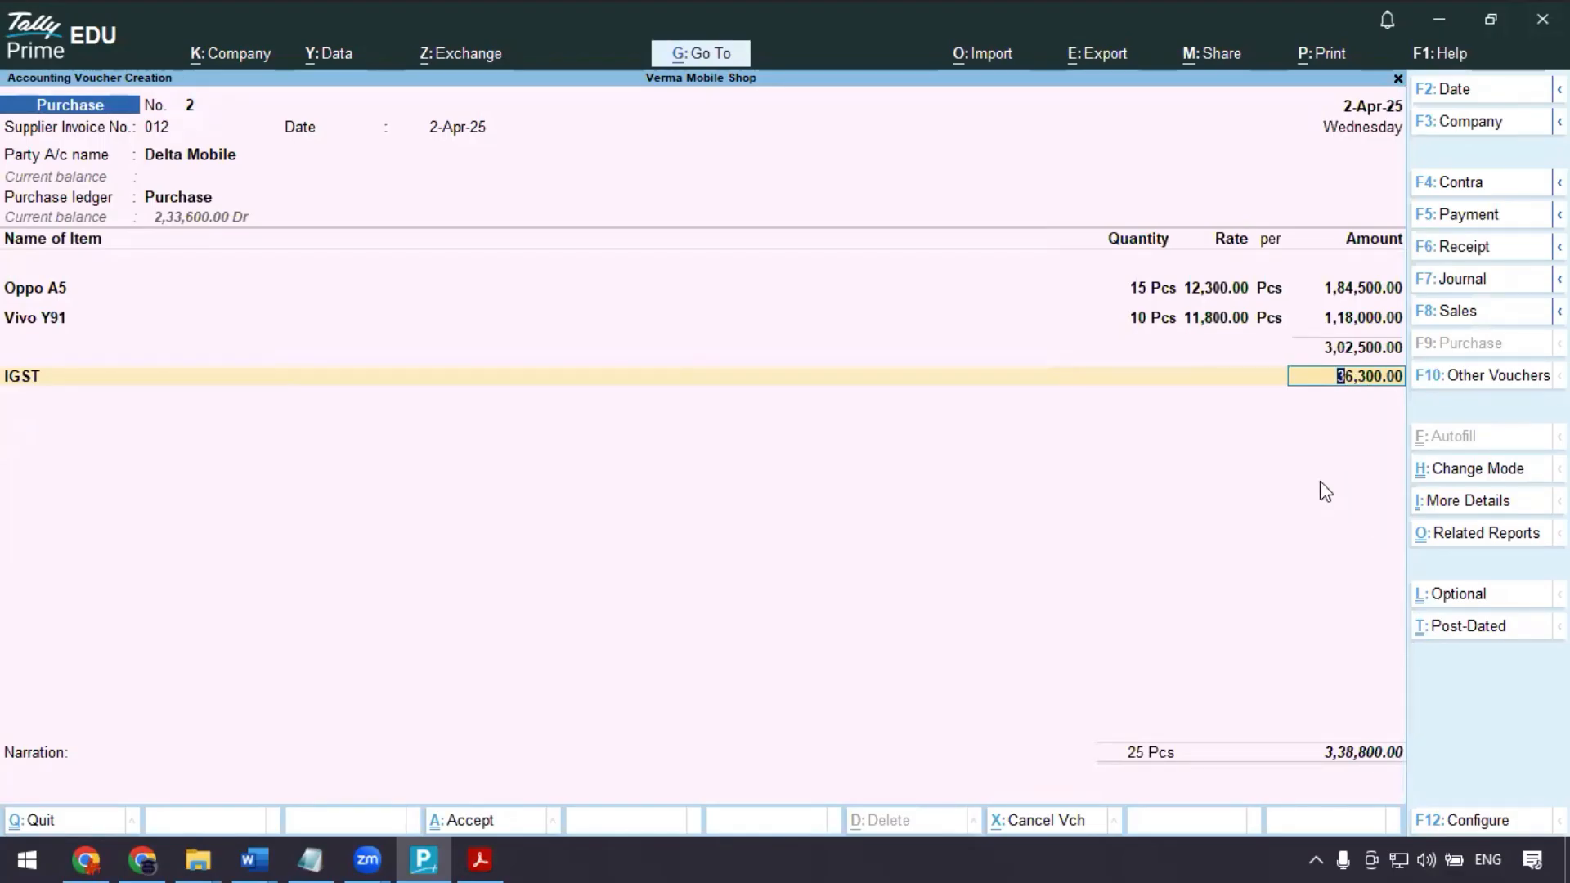
# - Review the voucher's detailed GST tax analysis, including each item's IGST rate and tax value, and return to the voucher
pyautogui.hotkey('alt', 'a')
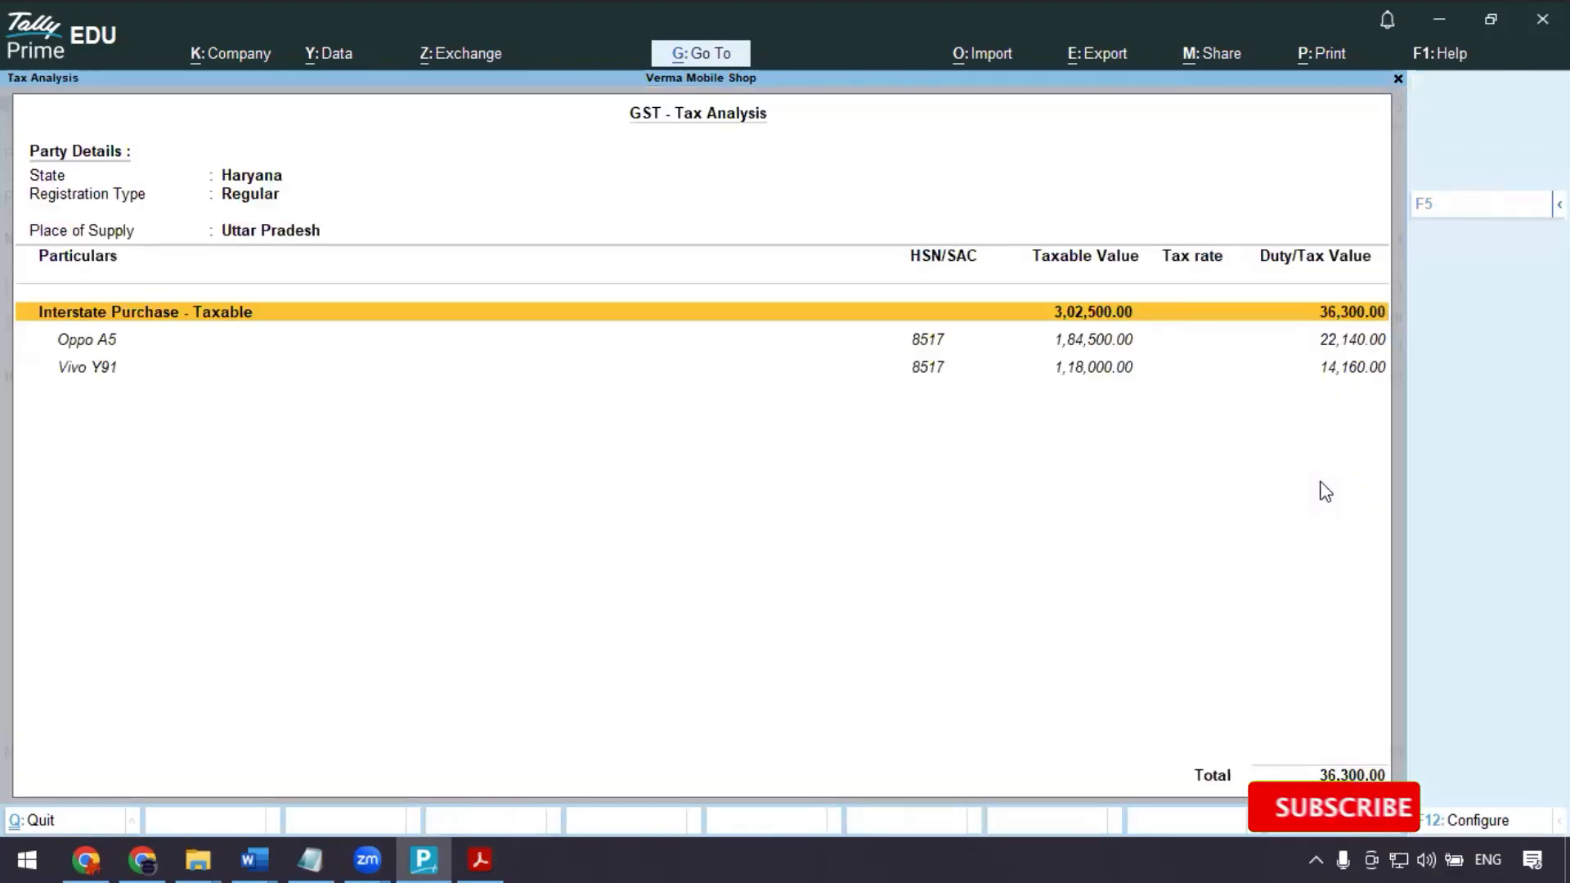
pyautogui.press('F5')
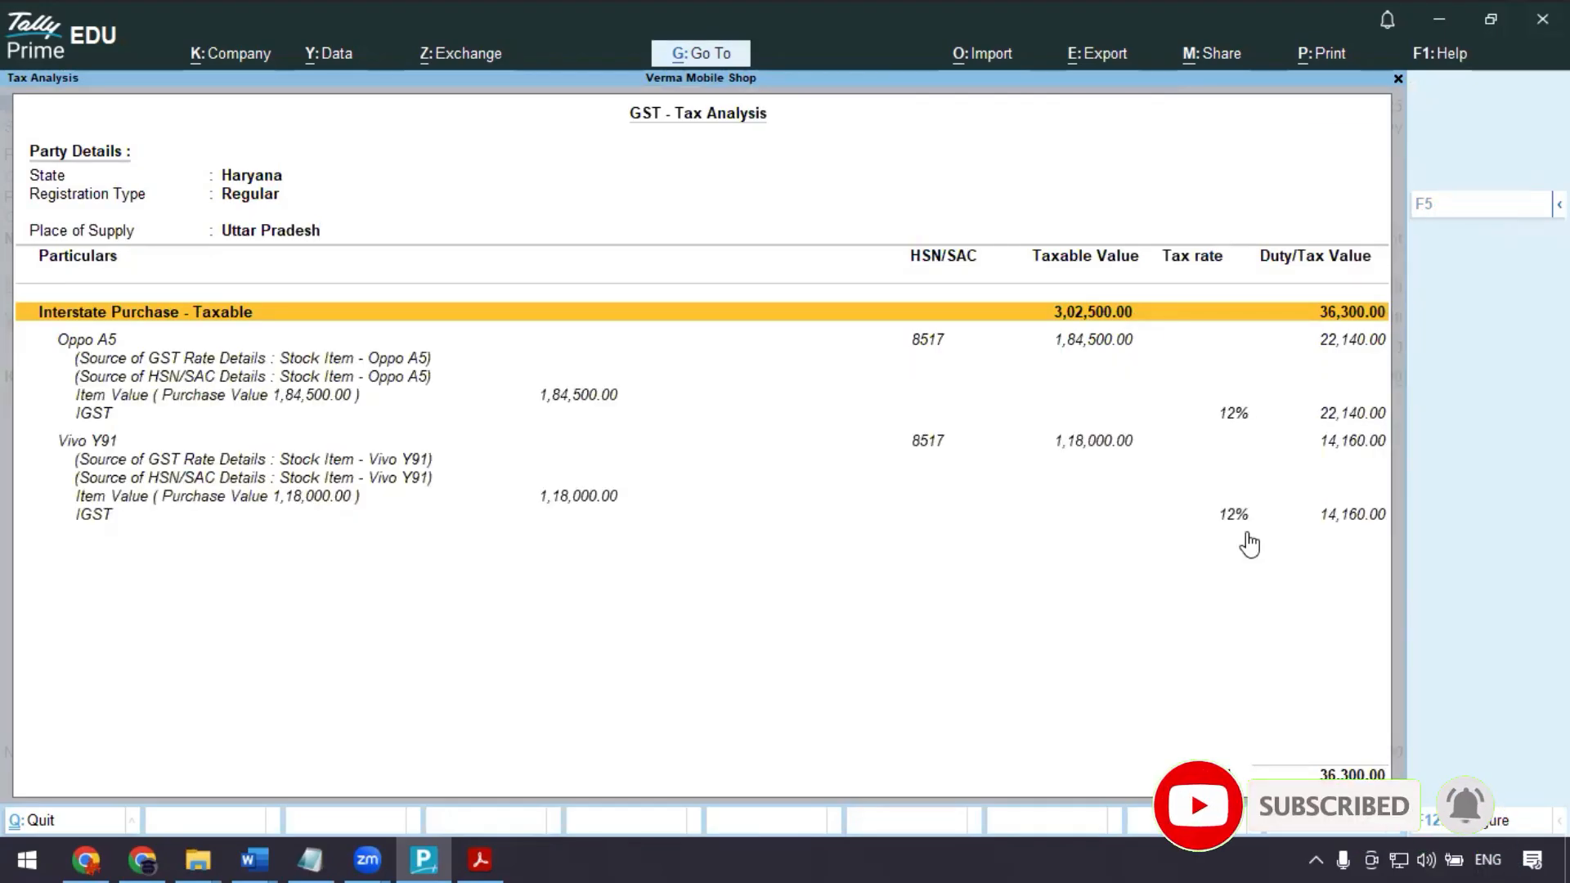
pyautogui.press('Escape')
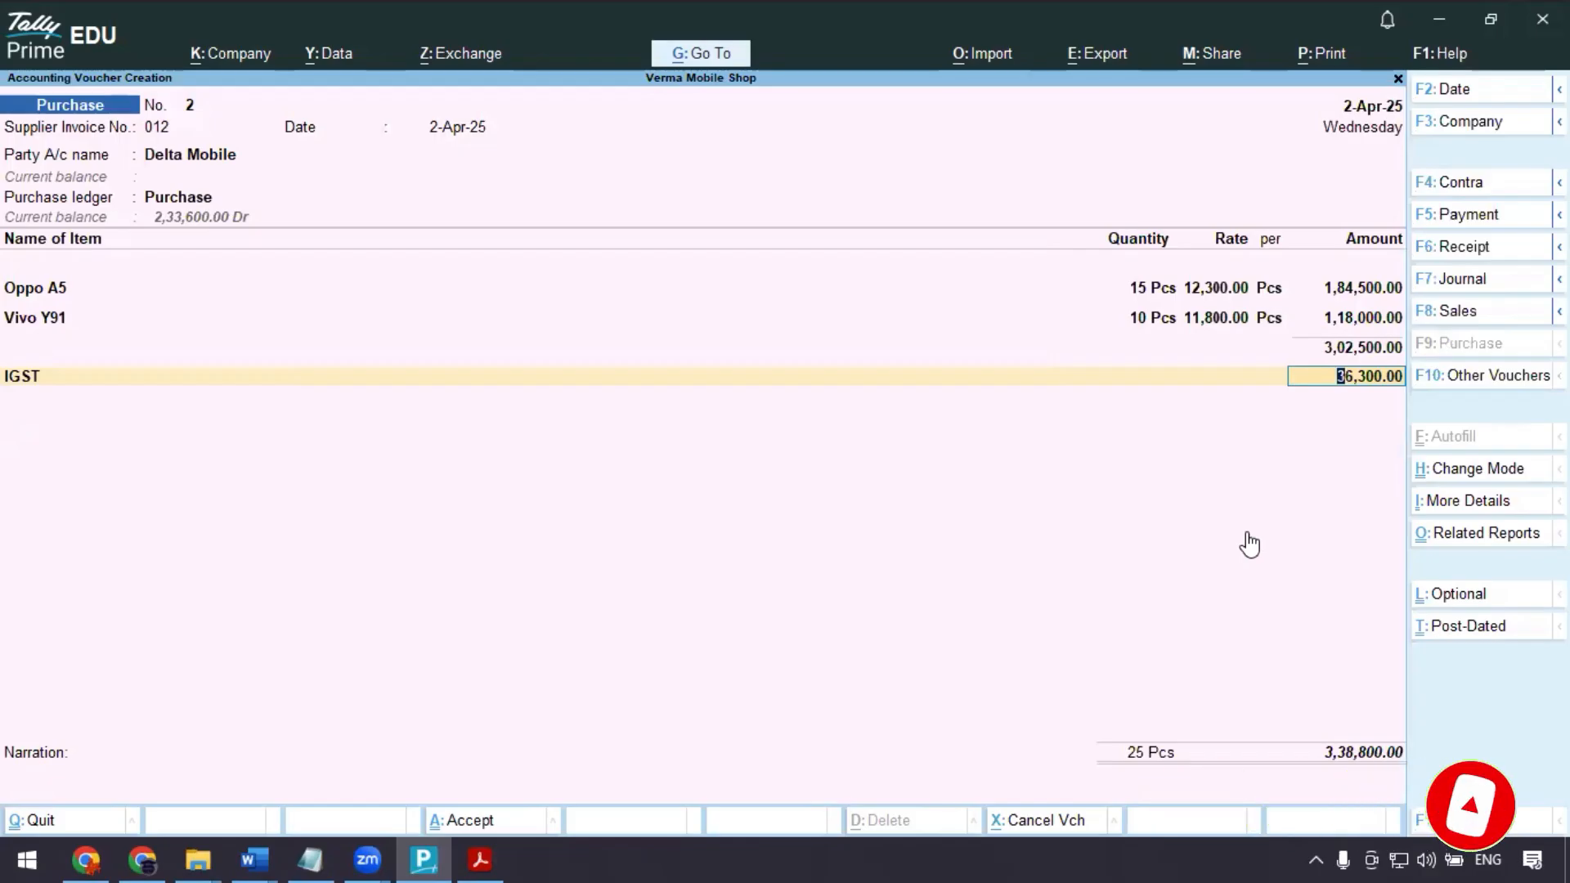
# - Accept the calculated IGST amount, leave the narration blank, and save the Delta Mobile purchase voucher
pyautogui.press('Return')
pyautogui.press('Return')
pyautogui.press('Return')
pyautogui.press('Return')
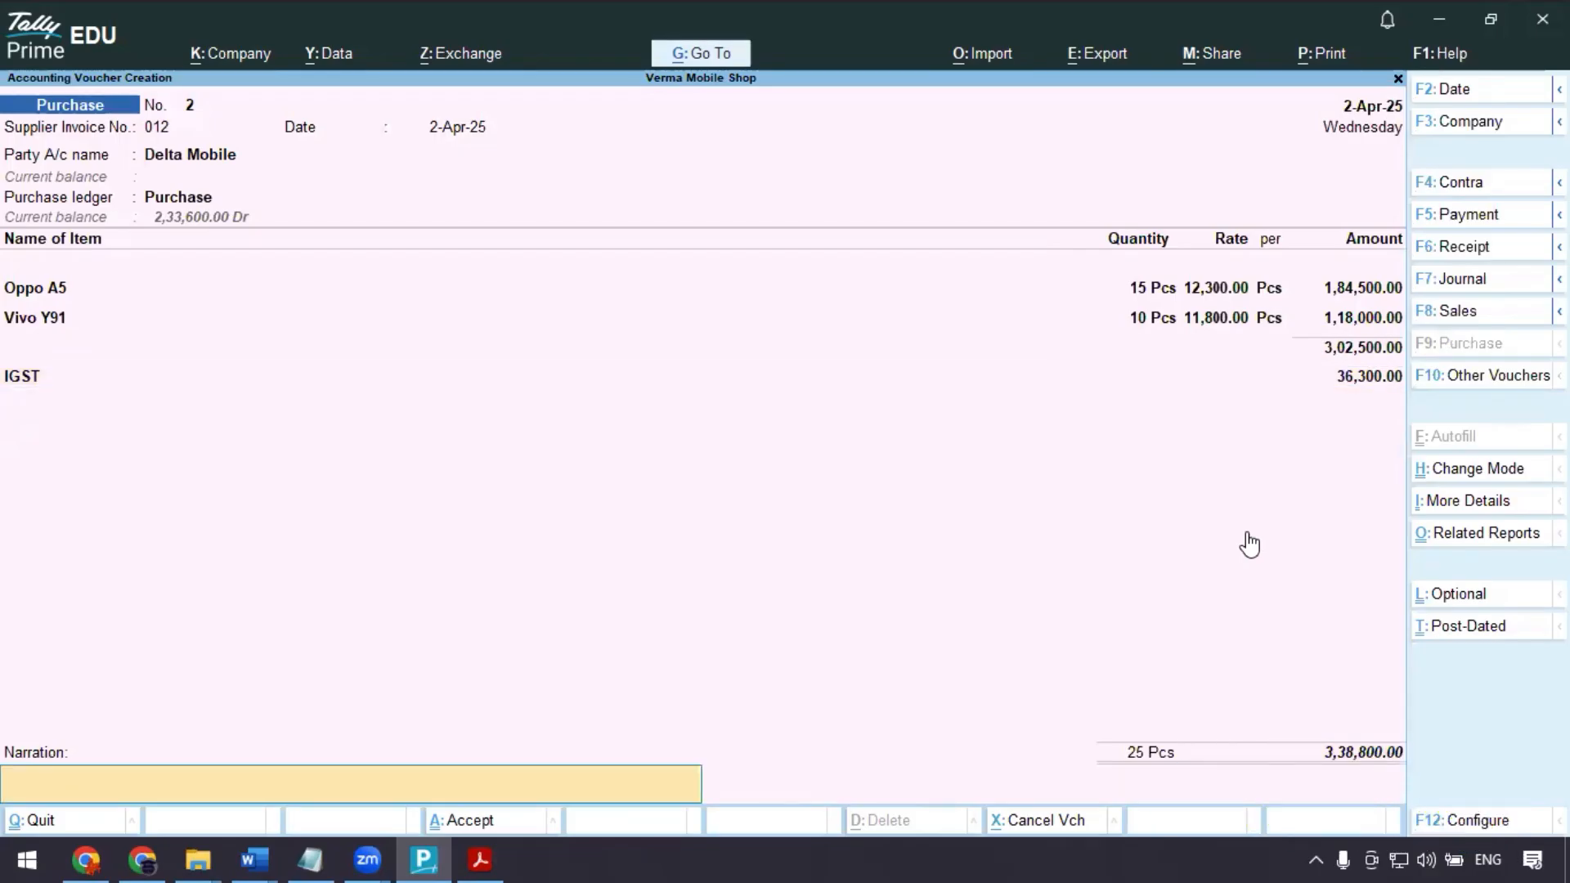
pyautogui.press('Return')
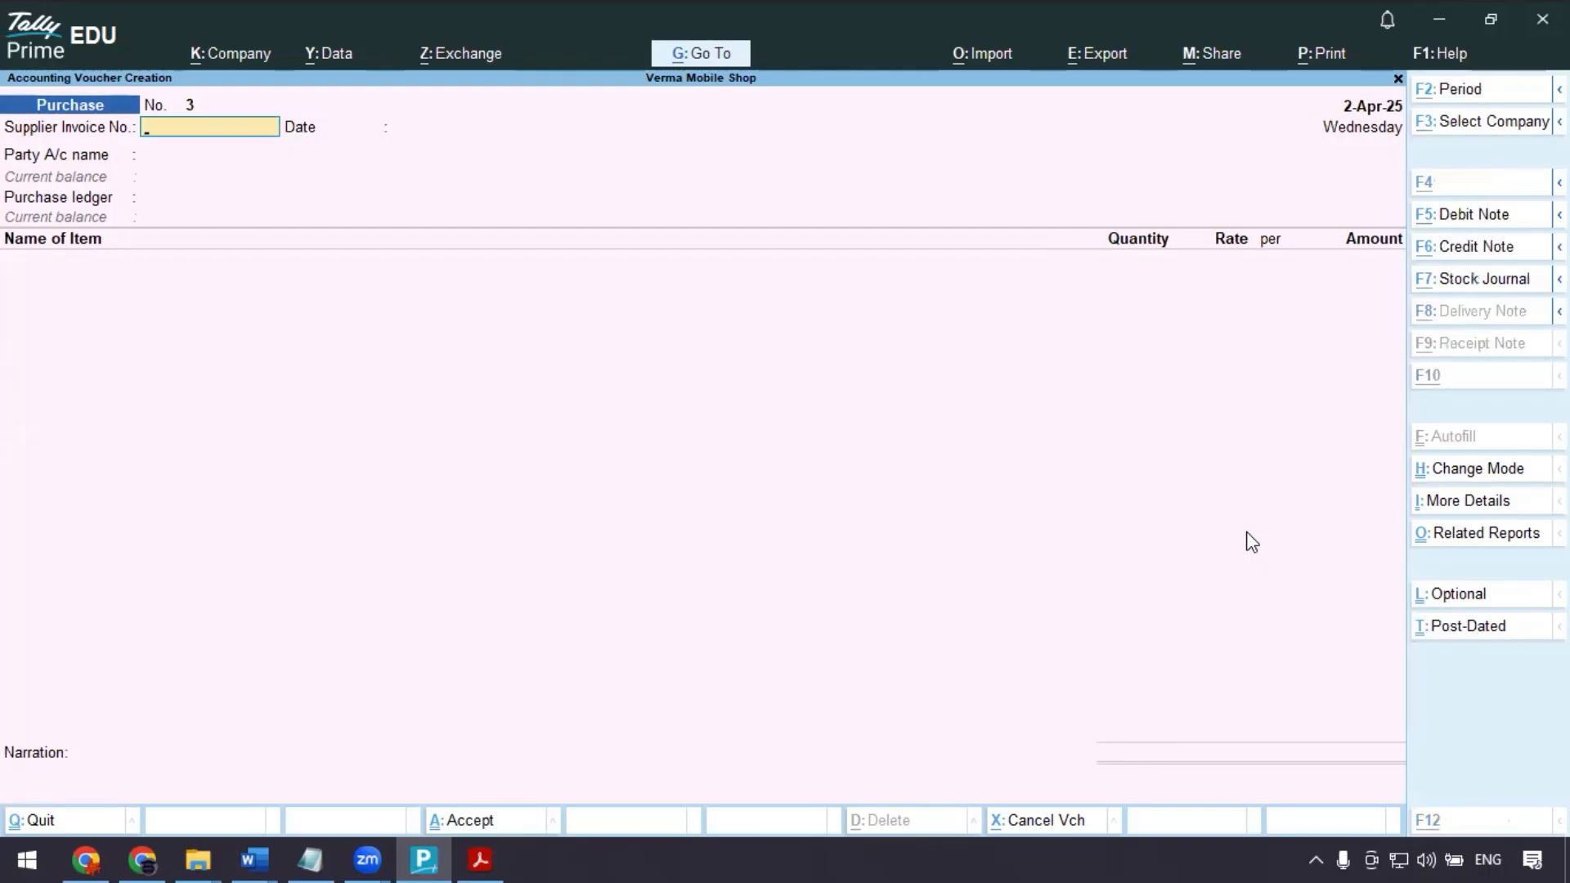
# - Consult the next transaction in the assignment PDF and return to TallyPrime
pyautogui.hotkey('alt', 'Tab')
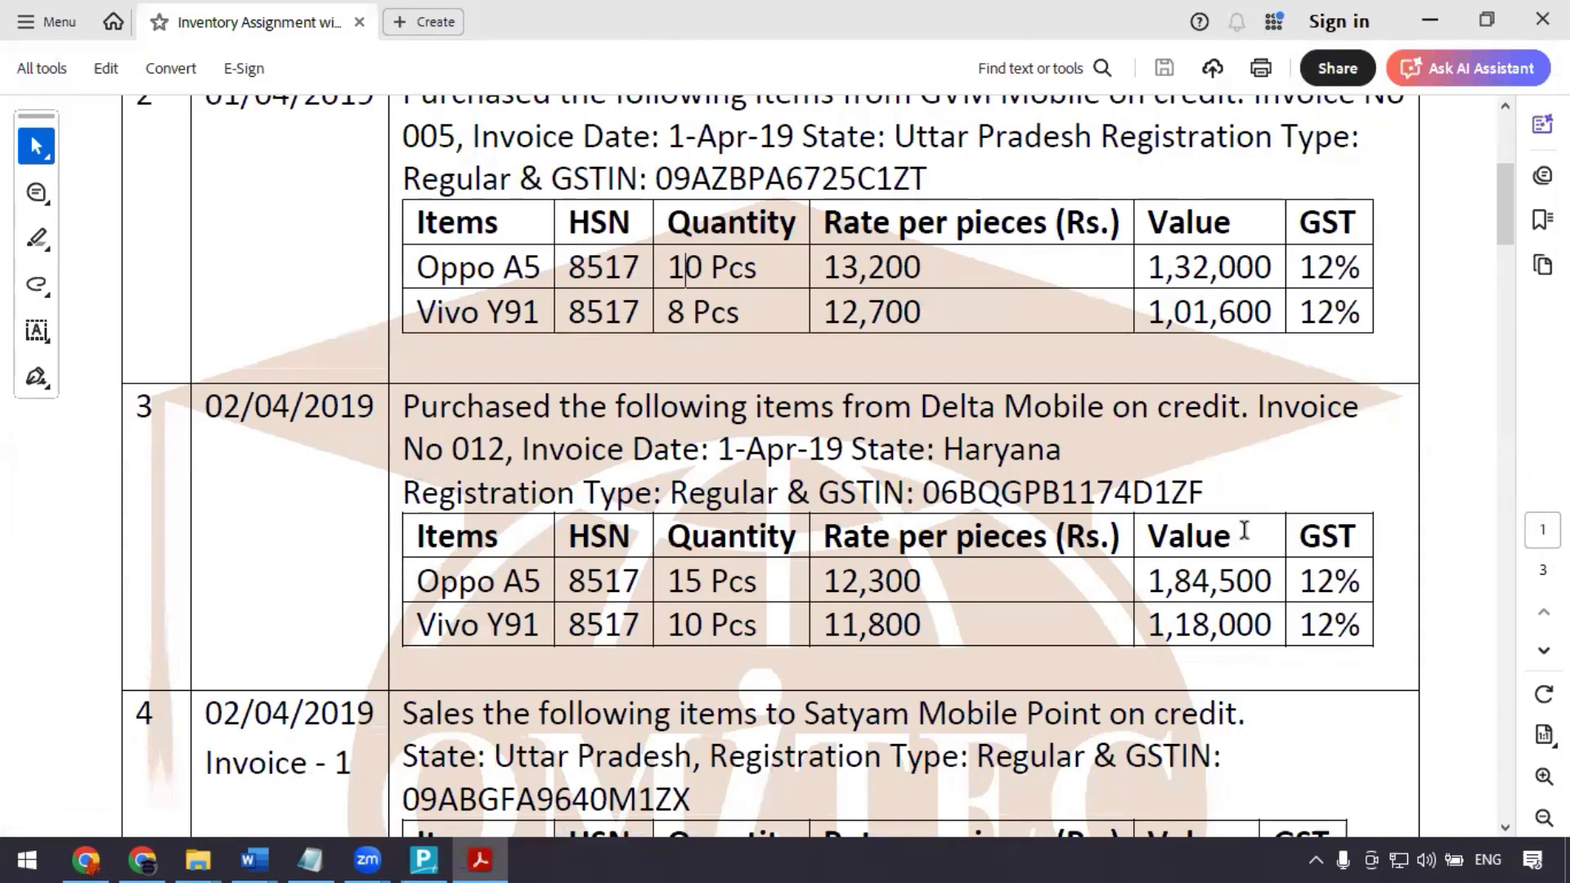
pyautogui.hotkey('alt', 'Tab')
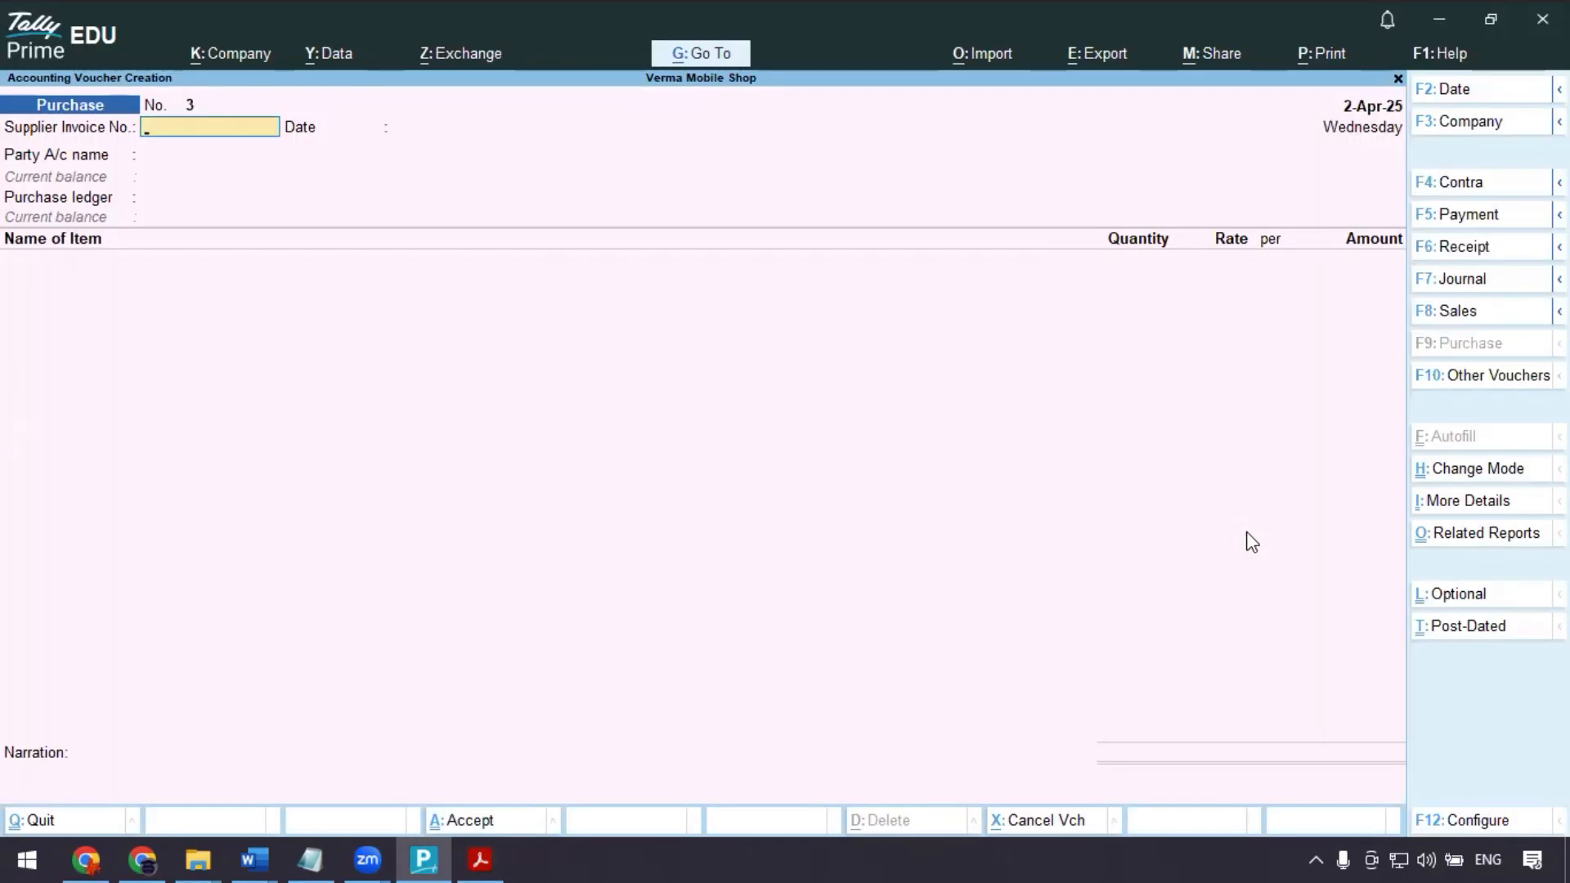